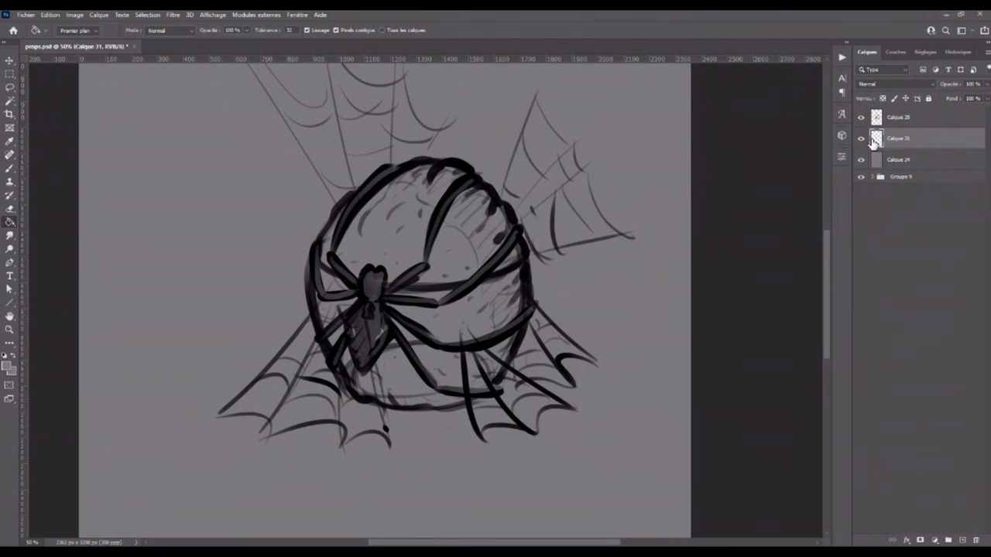
- Set the foreground colour to soft teal #7cafa8
{"action": "left_click", "coordinate": [8, 367]}
{"action": "left_click_drag", "start_coordinate": [624, 400], "coordinate": [624, 381]}
{"action": "left_click", "coordinate": [518, 353]}
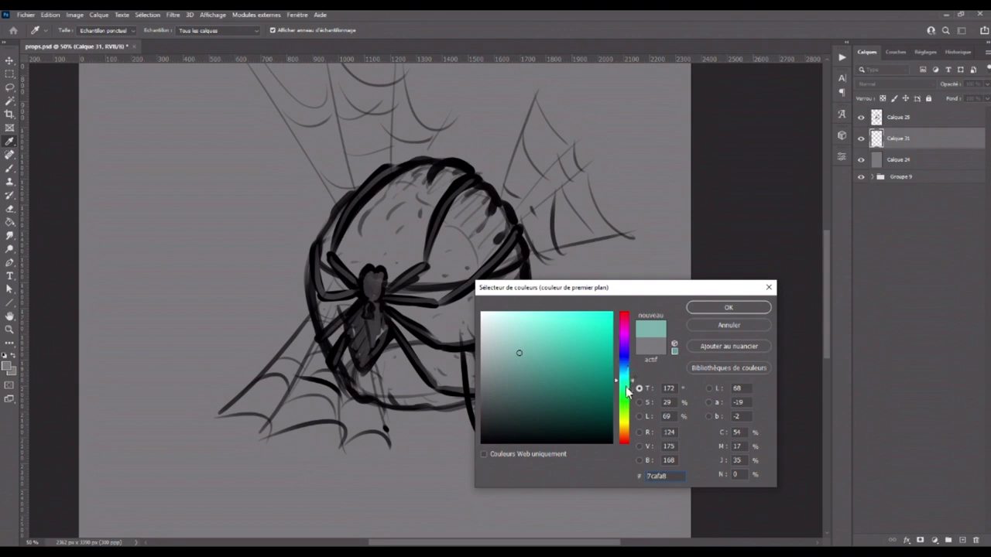
{"action": "left_click", "coordinate": [699, 308]}
- Paint the whole cocoon sphere teal on Calque 31 with a hard round pressure brush
{"action": "left_click", "coordinate": [11, 168]}
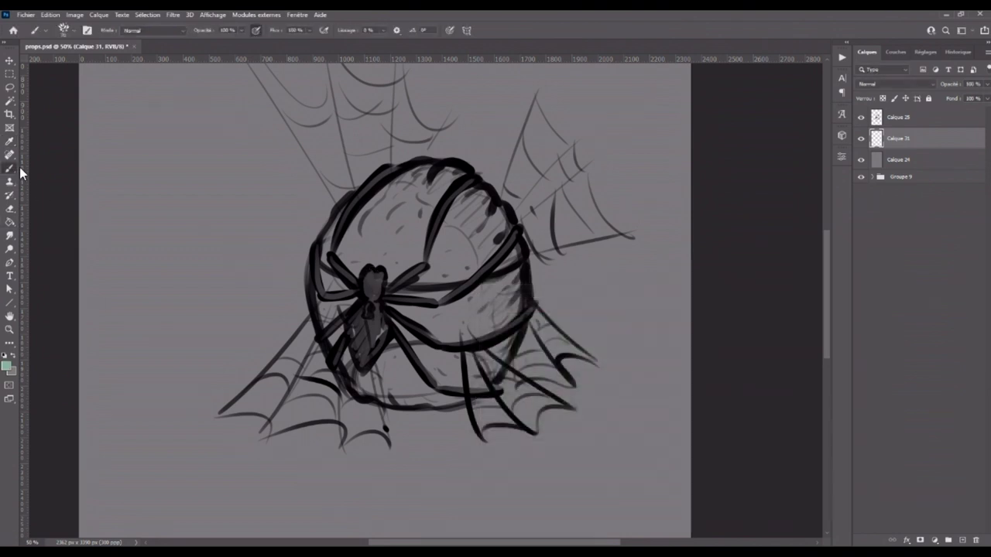
{"action": "right_click", "coordinate": [140, 70]}
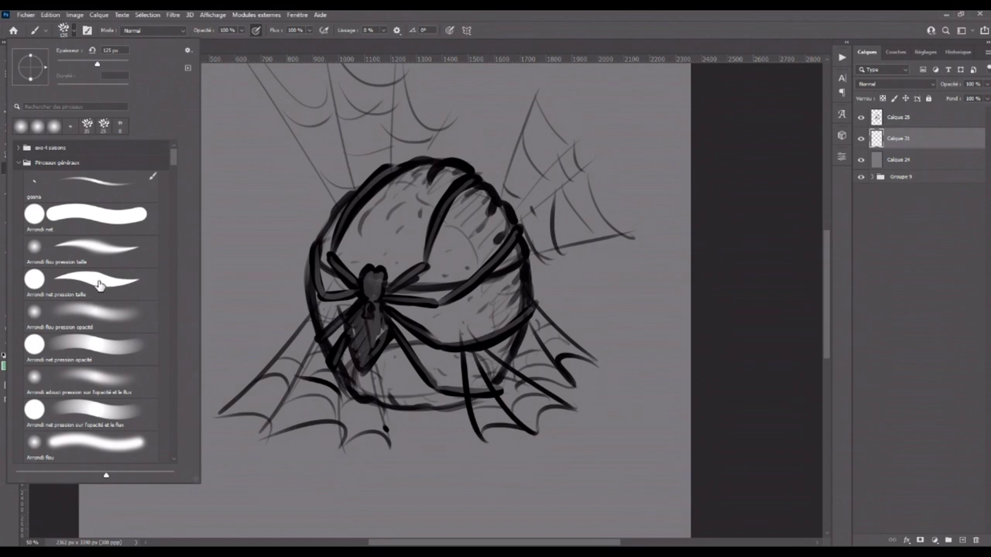
{"action": "left_click", "coordinate": [104, 348]}
{"action": "mouse_move", "coordinate": [383, 282]}
{"action": "left_mouse_down"}
{"action": "mouse_move", "coordinate": [391, 251]}
{"action": "mouse_move", "coordinate": [345, 240]}
{"action": "left_mouse_up"}
{"action": "left_click", "coordinate": [449, 31]}
{"action": "left_click_drag", "start_coordinate": [406, 167], "coordinate": [360, 229]}
{"action": "mouse_move", "coordinate": [403, 184]}
{"action": "left_mouse_down"}
{"action": "mouse_move", "coordinate": [437, 225]}
{"action": "mouse_move", "coordinate": [352, 329]}
{"action": "mouse_move", "coordinate": [325, 302]}
{"action": "mouse_move", "coordinate": [372, 391]}
{"action": "mouse_move", "coordinate": [447, 403]}
{"action": "mouse_move", "coordinate": [496, 360]}
{"action": "mouse_move", "coordinate": [517, 298]}
{"action": "mouse_move", "coordinate": [498, 222]}
{"action": "mouse_move", "coordinate": [464, 182]}
{"action": "mouse_move", "coordinate": [437, 243]}
{"action": "mouse_move", "coordinate": [483, 291]}
{"action": "mouse_move", "coordinate": [455, 377]}
{"action": "mouse_move", "coordinate": [403, 364]}
{"action": "mouse_move", "coordinate": [429, 271]}
{"action": "mouse_move", "coordinate": [453, 309]}
{"action": "mouse_move", "coordinate": [415, 319]}
{"action": "left_mouse_up"}
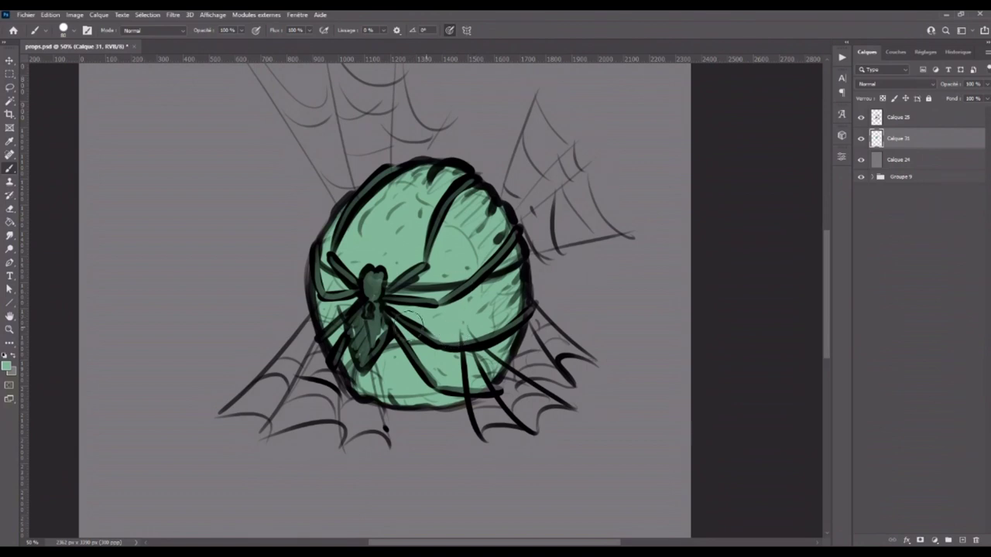
- Add and undo a stray new layer, then select the line-art layer Calque 25
{"action": "left_click", "coordinate": [963, 540]}
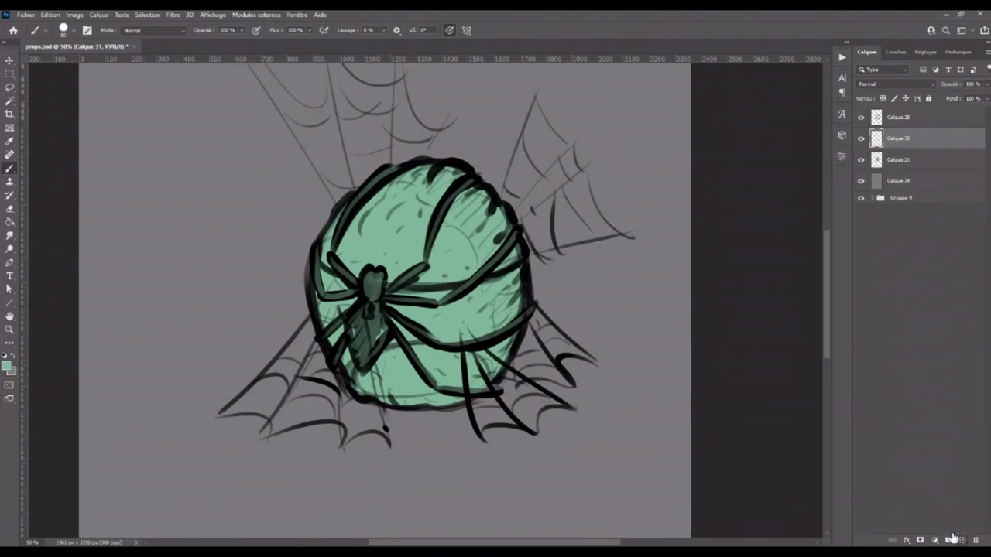
{"action": "key", "text": "ctrl+z"}
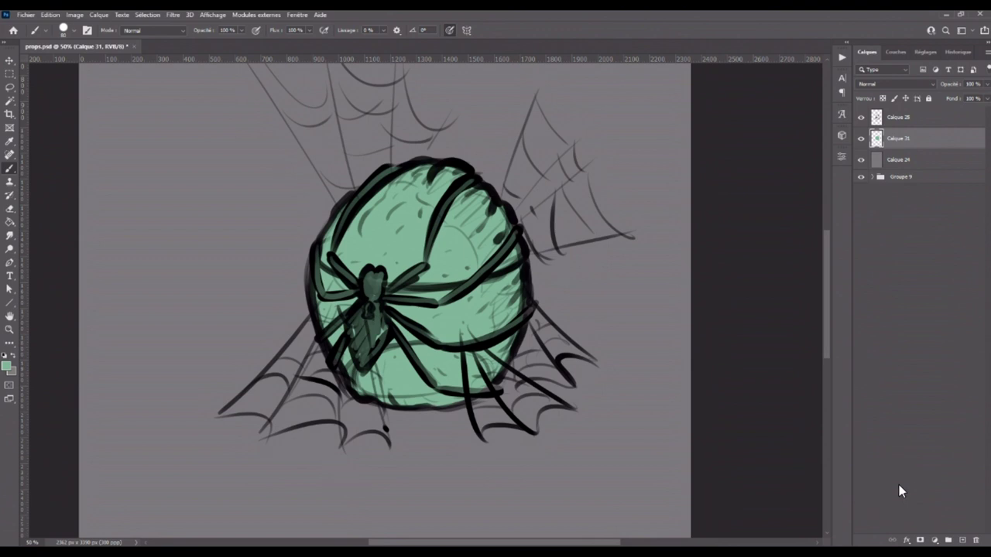
{"action": "left_click", "coordinate": [882, 122]}
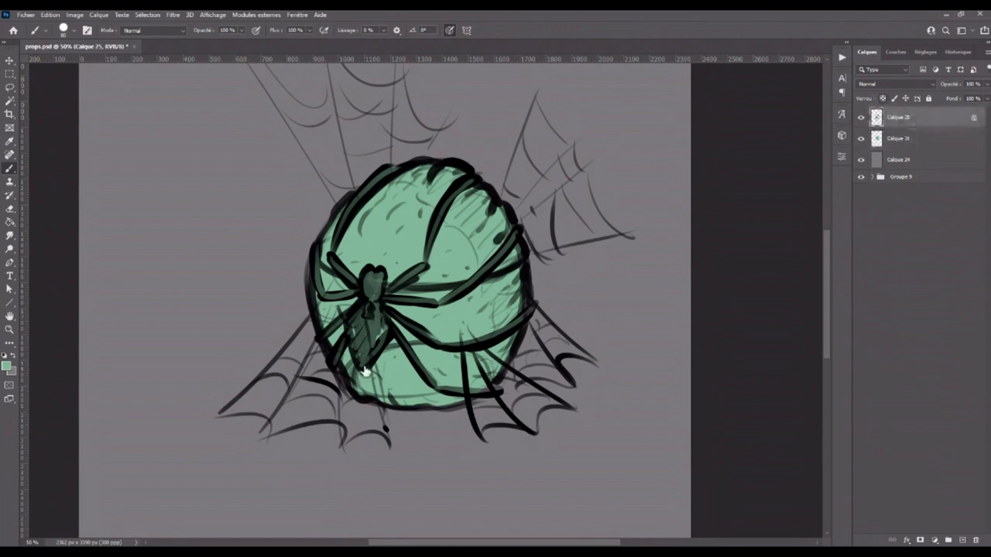
- Set the foreground colour to dark green #153527
{"action": "left_click", "coordinate": [6, 366]}
{"action": "left_click_drag", "start_coordinate": [552, 419], "coordinate": [559, 417]}
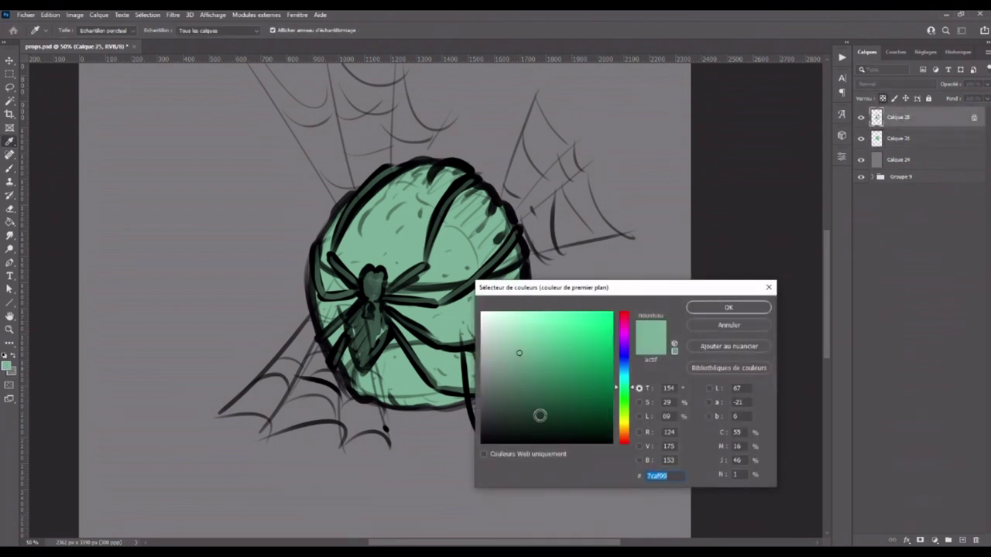
{"action": "left_click", "coordinate": [729, 308]}
- Brush dark green over the black cocoon outline, spider legs and lower webs
{"action": "left_click_drag", "start_coordinate": [325, 240], "coordinate": [418, 163]}
{"action": "left_click_drag", "start_coordinate": [310, 264], "coordinate": [433, 171]}
{"action": "left_click_drag", "start_coordinate": [364, 248], "coordinate": [387, 186]}
{"action": "mouse_move", "coordinate": [433, 186]}
{"action": "left_mouse_down"}
{"action": "mouse_move", "coordinate": [455, 163]}
{"action": "mouse_move", "coordinate": [325, 309]}
{"action": "left_mouse_up"}
{"action": "left_click_drag", "start_coordinate": [233, 410], "coordinate": [321, 442]}
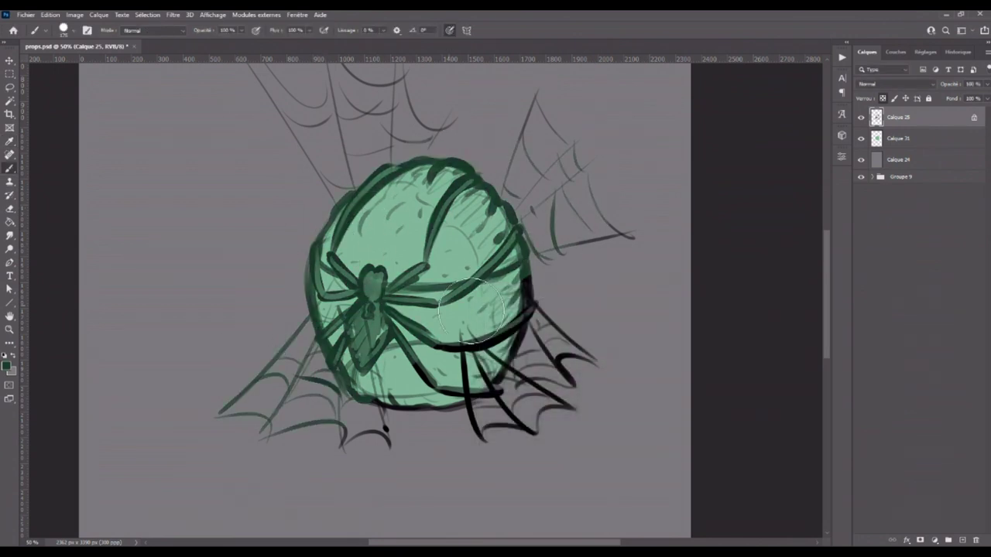
{"action": "left_click_drag", "start_coordinate": [434, 310], "coordinate": [509, 438]}
{"action": "left_click_drag", "start_coordinate": [480, 363], "coordinate": [589, 356]}
- Pan back to the whole cocoon, resize the brush, and move to the base colour layer
{"action": "left_click_drag", "start_coordinate": [410, 181], "coordinate": [475, 316]}
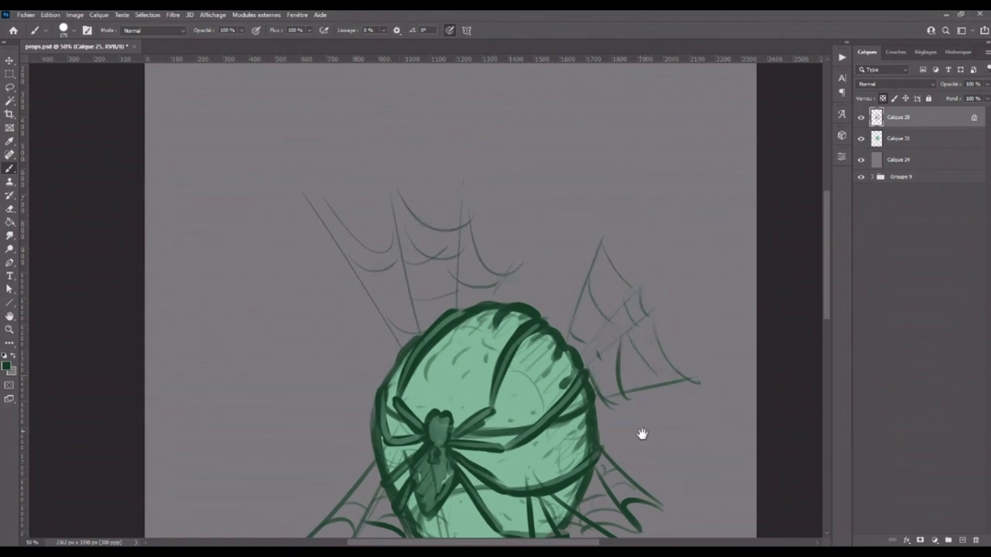
{"action": "left_click_drag", "start_coordinate": [641, 436], "coordinate": [560, 258]}
{"action": "scroll", "coordinate": [497, 338], "scroll_direction": "up", "scroll_amount": 3}
{"action": "key", "text": "bracketleft"}
{"action": "key", "text": "bracketleft"}
{"action": "key", "text": "bracketleft"}
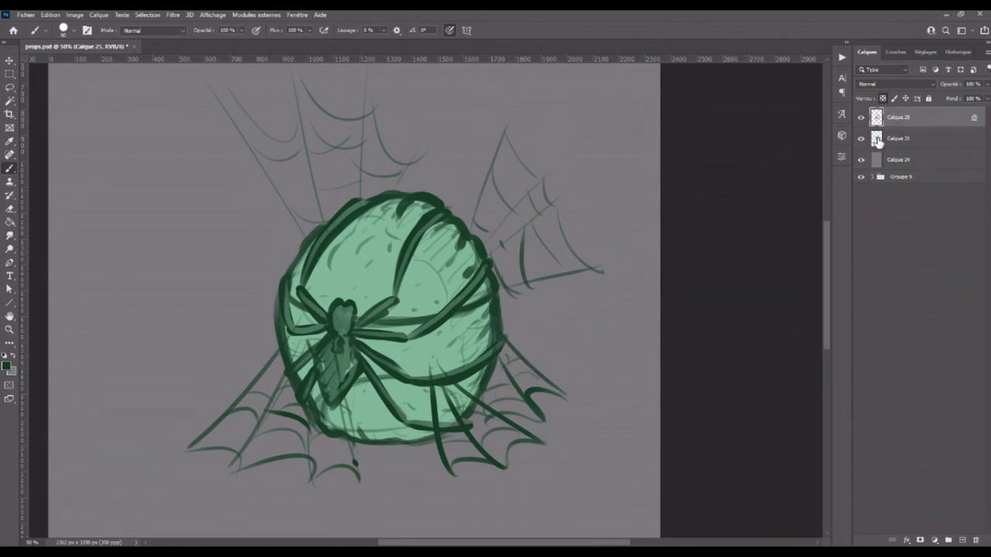
{"action": "left_click", "coordinate": [7, 367]}
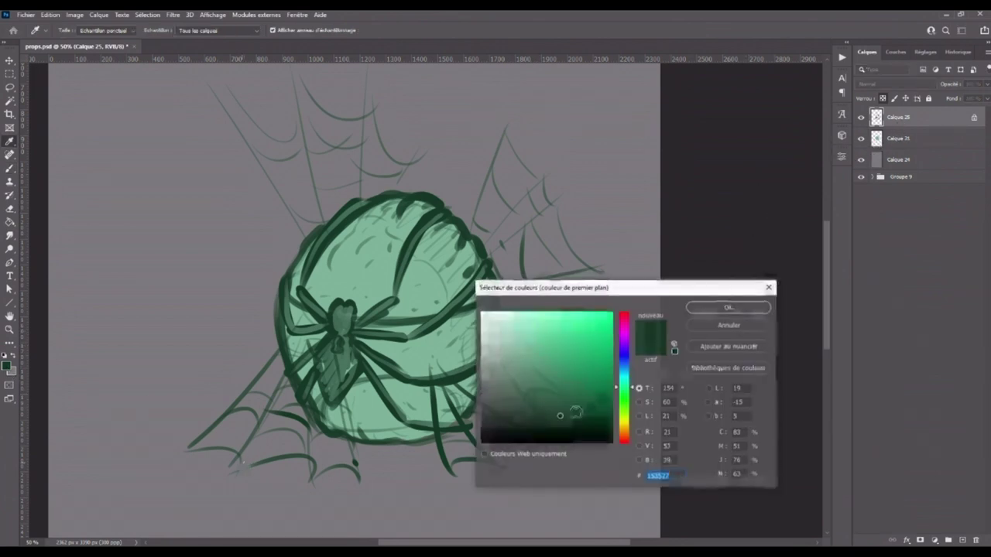
{"action": "left_click", "coordinate": [713, 307]}
{"action": "key", "text": "bracketright"}
{"action": "key", "text": "bracketright"}
{"action": "key", "text": "bracketright"}
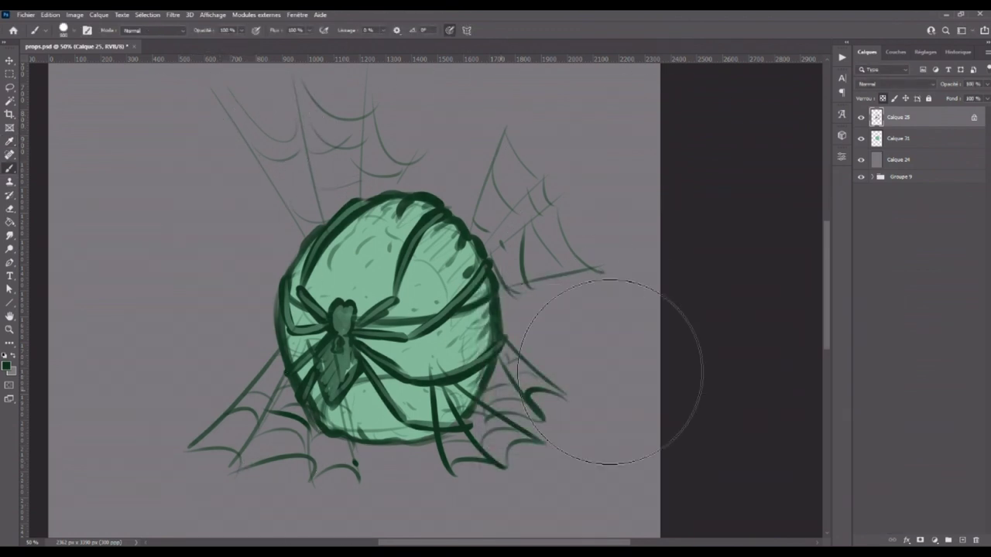
{"action": "key", "text": "alt+bracketleft"}
{"action": "key", "text": "bracketleft"}
{"action": "key", "text": "bracketleft"}
{"action": "key", "text": "bracketleft"}
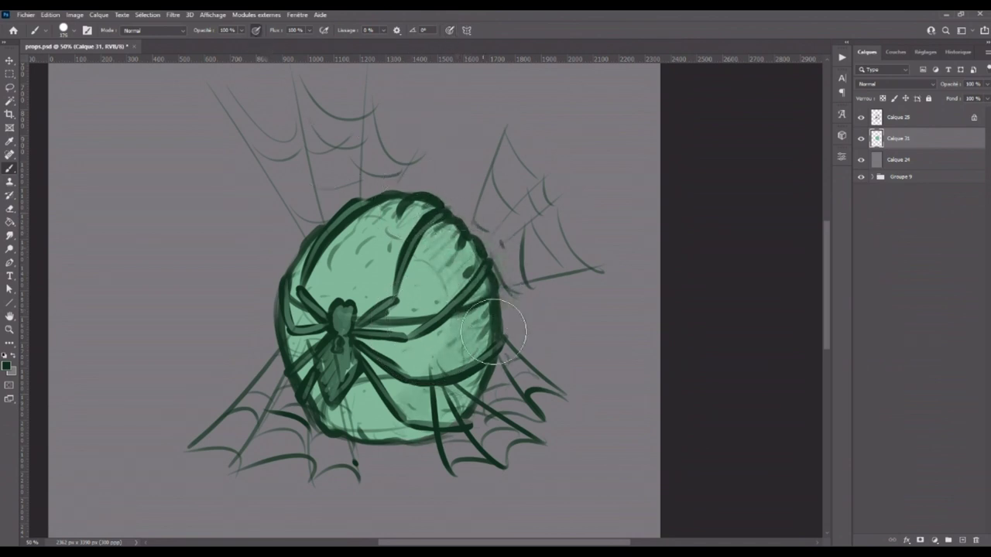
- Paint darker and lighter shading across the lower cocoon, comparing versions with undo and redo
{"action": "left_click_drag", "start_coordinate": [480, 348], "coordinate": [319, 400]}
{"action": "key", "text": "ctrl+z"}
{"action": "key", "text": "ctrl+z"}
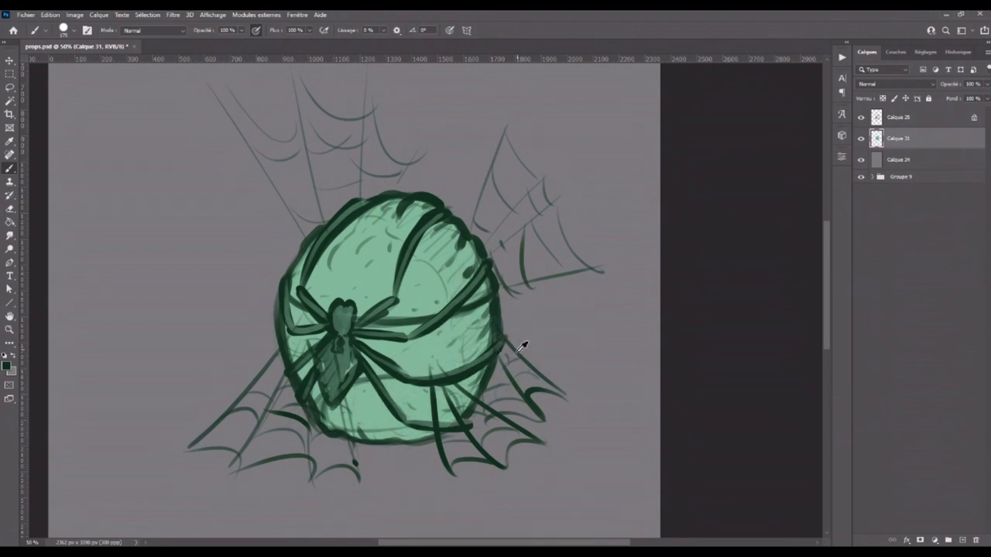
{"action": "key", "text": "ctrl+shift+z"}
{"action": "key", "text": "ctrl+shift+z"}
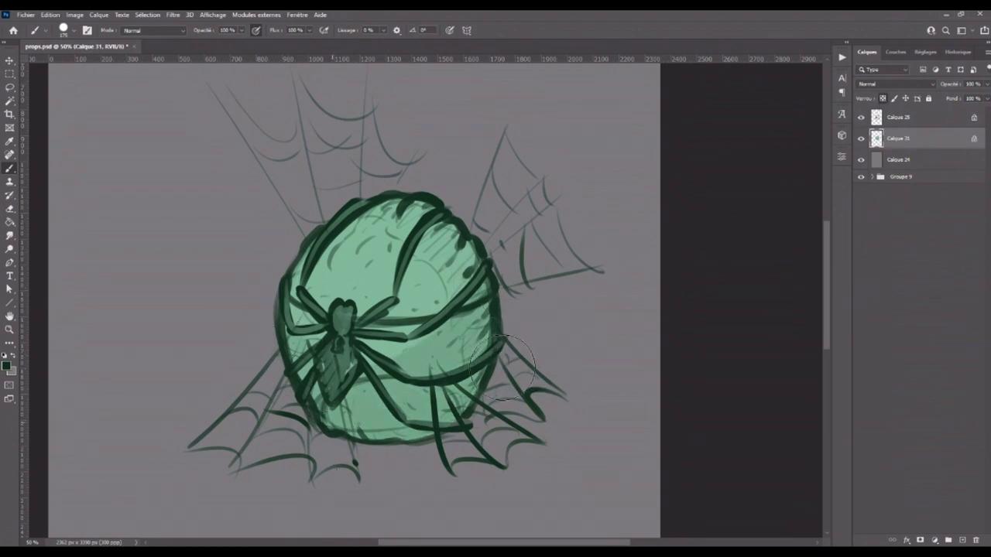
{"action": "key", "text": "ctrl+z"}
{"action": "key", "text": "ctrl+z"}
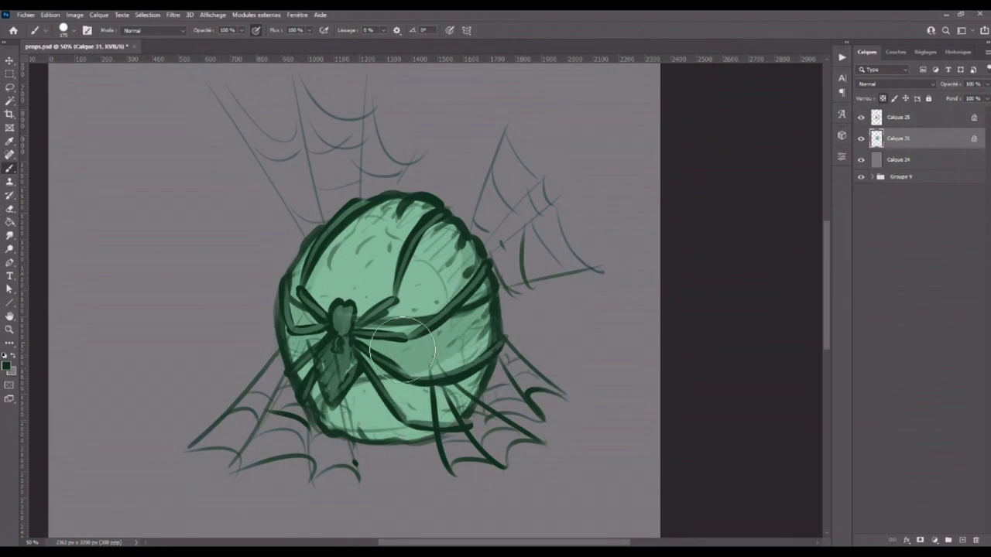
{"action": "key", "text": "ctrl+shift+z"}
{"action": "key", "text": "ctrl+shift+z"}
{"action": "key", "text": "ctrl+shift+z"}
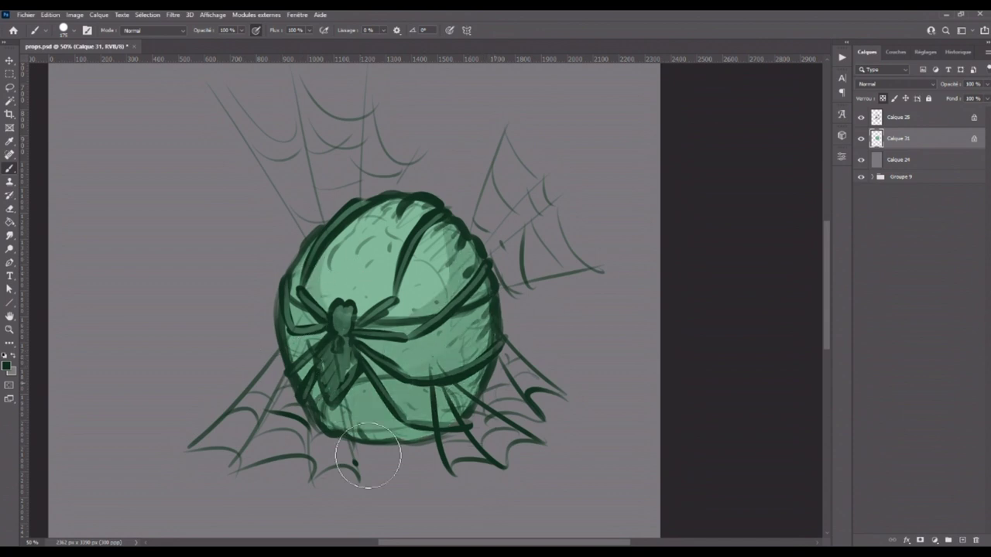
{"action": "key", "text": "ctrl+shift+z"}
{"action": "key", "text": "ctrl+shift+z"}
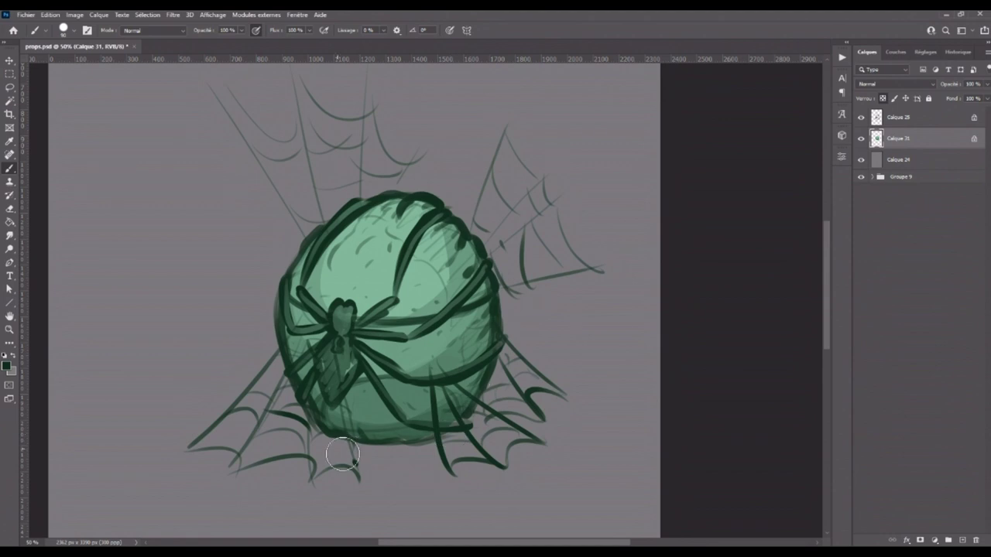
{"action": "key", "text": "ctrl+shift+z"}
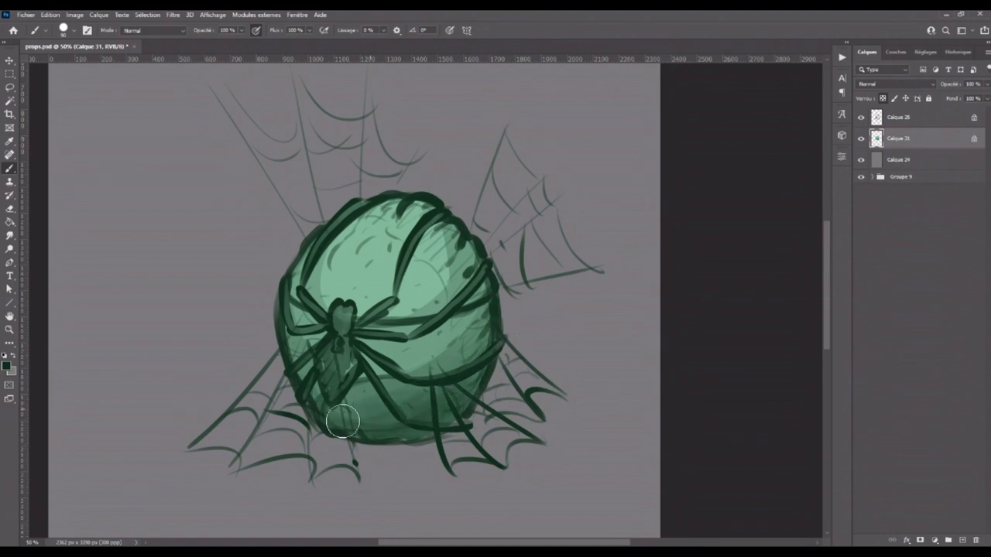
- Alt-sample a lighter green from the cocoon, then switch to the Smudge tool
{"action": "key", "text": "alt"}
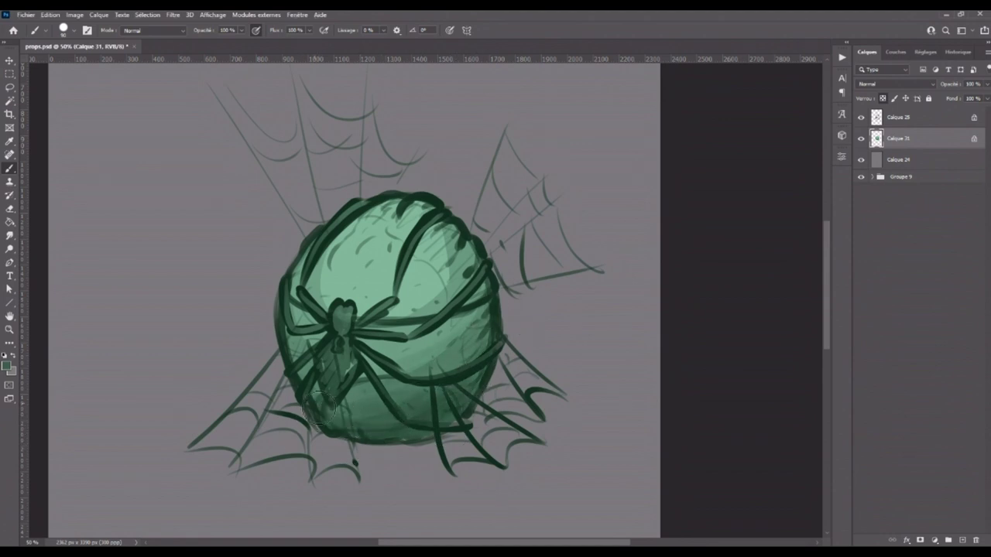
{"action": "left_click", "coordinate": [442, 302], "text": "alt"}
{"action": "key", "text": "alt"}
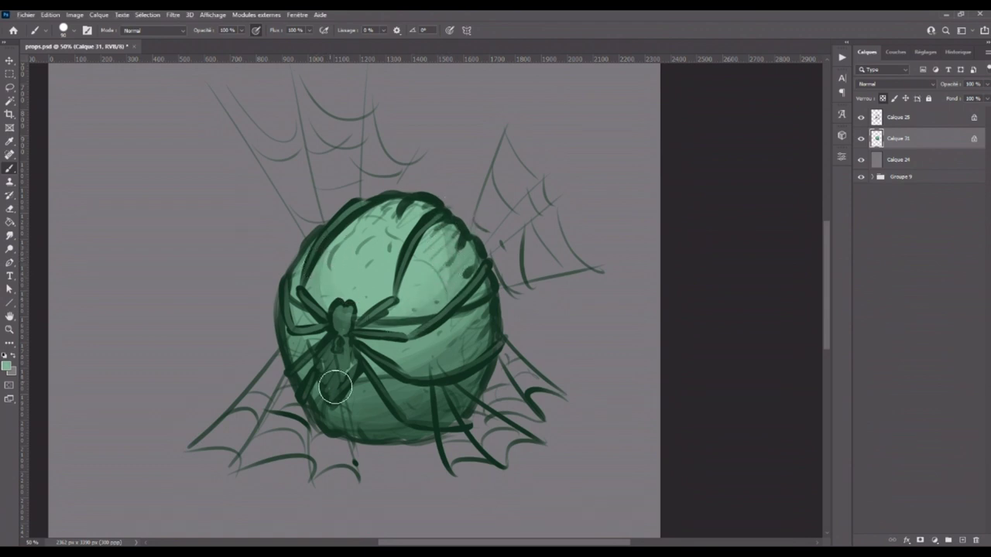
{"action": "left_click", "coordinate": [11, 235]}
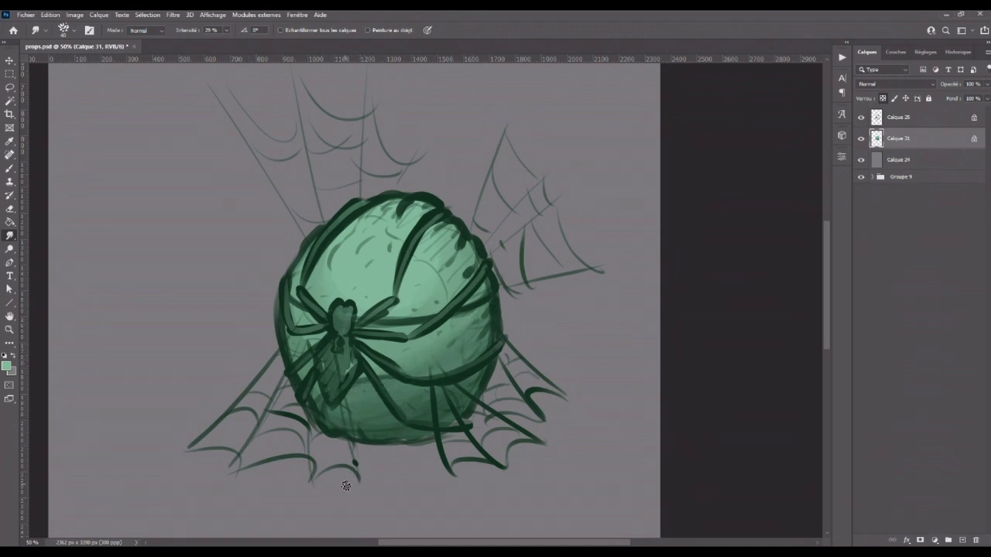
- Add a new layer and set the foreground colour to golden tan #a68339
{"action": "left_click", "coordinate": [964, 541]}
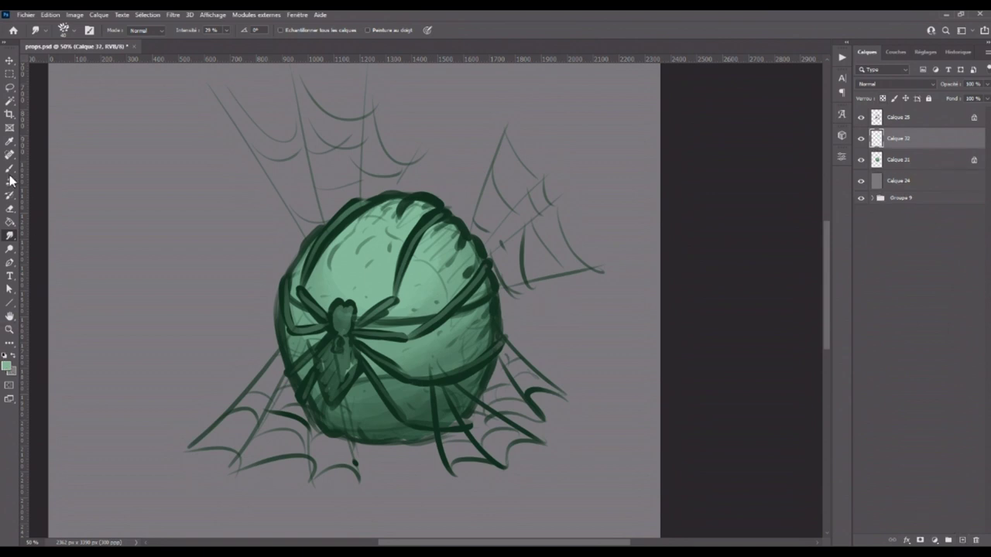
{"action": "left_click", "coordinate": [7, 366]}
{"action": "left_click_drag", "start_coordinate": [626, 443], "coordinate": [627, 428]}
{"action": "left_click", "coordinate": [612, 319]}
{"action": "left_click", "coordinate": [568, 357]}
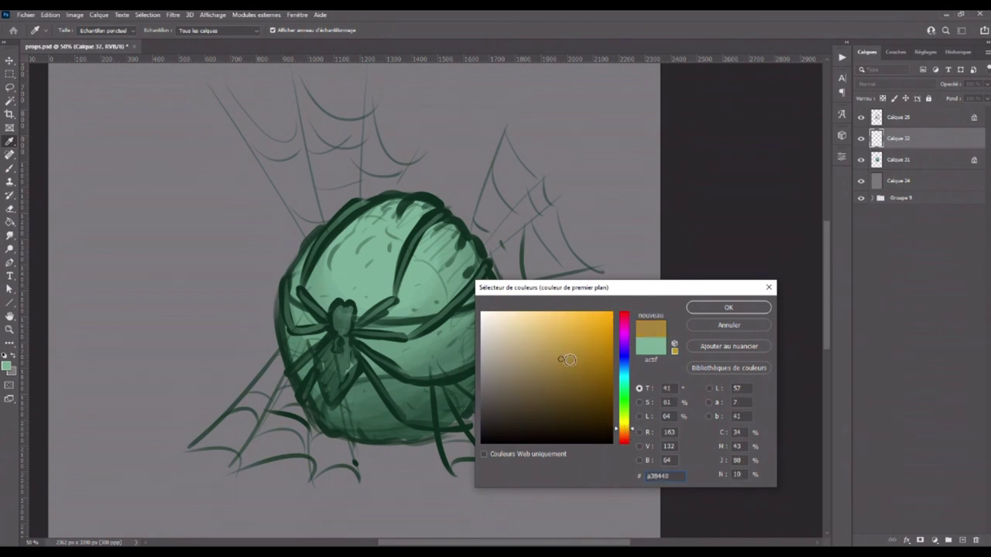
{"action": "left_click", "coordinate": [706, 308]}
- Paint golden tan over the spider's head and abdomen and the cocoon's left, top and lower bands
{"action": "left_click_drag", "start_coordinate": [339, 311], "coordinate": [348, 322]}
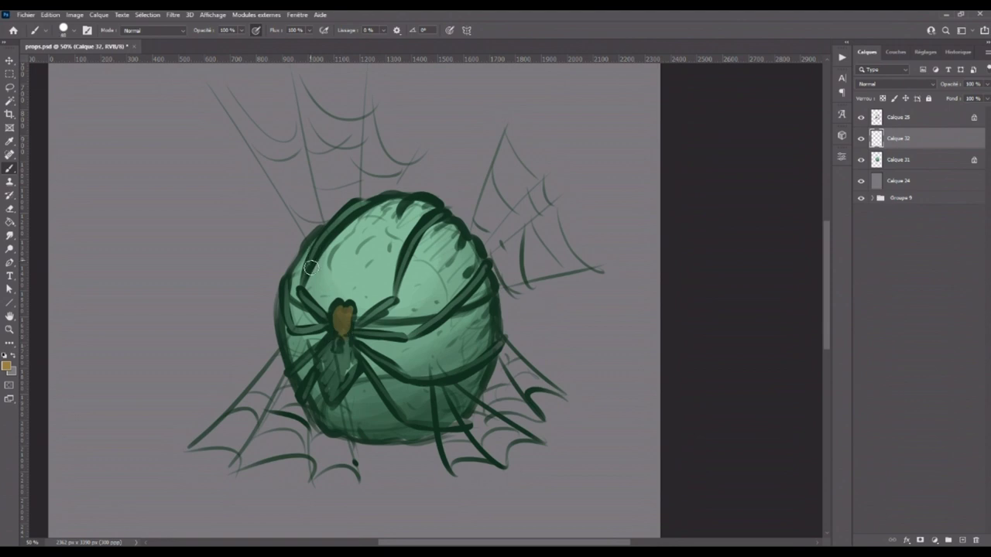
{"action": "left_click_drag", "start_coordinate": [306, 266], "coordinate": [302, 289]}
{"action": "left_click_drag", "start_coordinate": [340, 230], "coordinate": [359, 207]}
{"action": "mouse_move", "coordinate": [332, 392]}
{"action": "left_mouse_down"}
{"action": "mouse_move", "coordinate": [353, 363]}
{"action": "mouse_move", "coordinate": [336, 394]}
{"action": "left_mouse_up"}
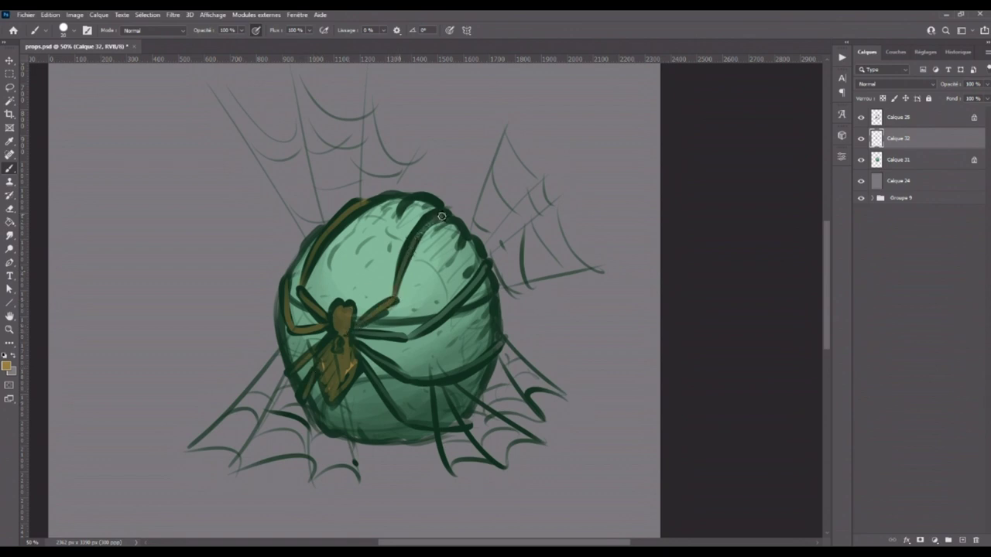
{"action": "left_click_drag", "start_coordinate": [443, 214], "coordinate": [417, 237]}
{"action": "left_click_drag", "start_coordinate": [438, 437], "coordinate": [411, 423]}
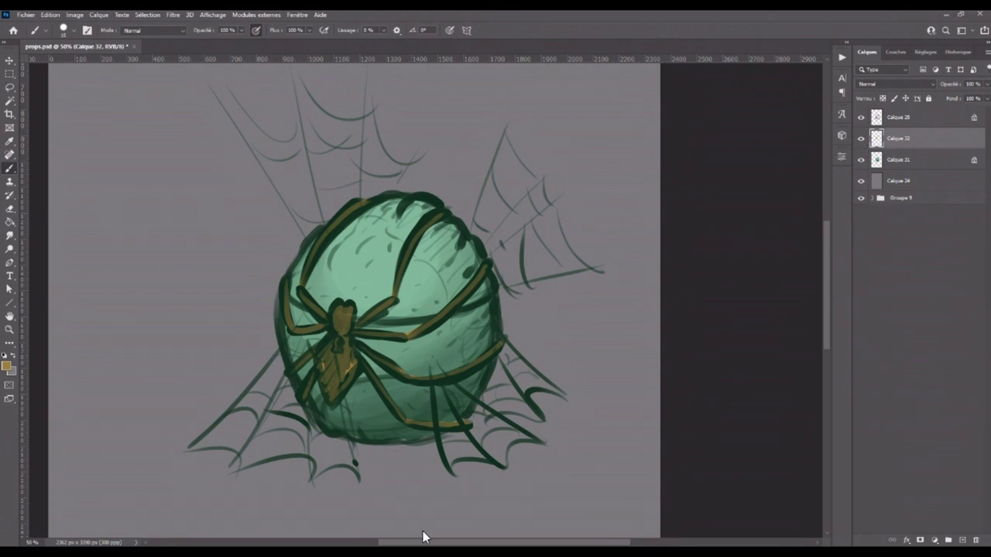
{"action": "left_click", "coordinate": [881, 118]}
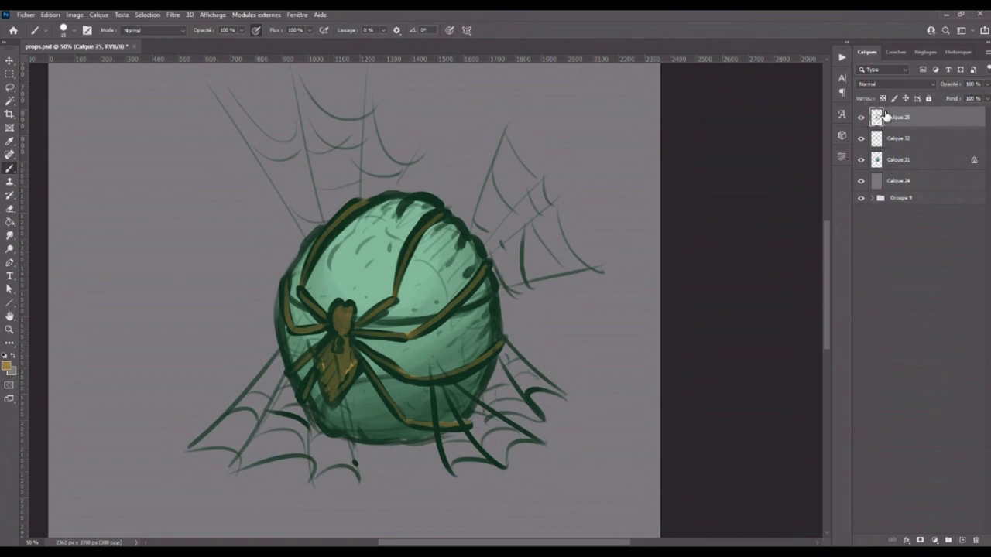
- Repaint the cocoon's left bands and the spider's head, abdomen and legs in dark brown
{"action": "left_click", "coordinate": [7, 365]}
{"action": "left_click_drag", "start_coordinate": [580, 408], "coordinate": [573, 407]}
{"action": "left_click", "coordinate": [720, 307]}
{"action": "mouse_move", "coordinate": [312, 266]}
{"action": "left_mouse_down"}
{"action": "mouse_move", "coordinate": [354, 213]}
{"action": "mouse_move", "coordinate": [384, 203]}
{"action": "left_mouse_up"}
{"action": "mouse_move", "coordinate": [284, 287]}
{"action": "left_mouse_down"}
{"action": "mouse_move", "coordinate": [295, 335]}
{"action": "mouse_move", "coordinate": [319, 333]}
{"action": "mouse_move", "coordinate": [312, 309]}
{"action": "mouse_move", "coordinate": [341, 306]}
{"action": "mouse_move", "coordinate": [333, 352]}
{"action": "left_mouse_up"}
{"action": "mouse_move", "coordinate": [341, 309]}
{"action": "left_mouse_down"}
{"action": "mouse_move", "coordinate": [352, 364]}
{"action": "mouse_move", "coordinate": [361, 364]}
{"action": "mouse_move", "coordinate": [333, 407]}
{"action": "mouse_move", "coordinate": [319, 363]}
{"action": "mouse_move", "coordinate": [352, 368]}
{"action": "mouse_move", "coordinate": [309, 383]}
{"action": "mouse_move", "coordinate": [298, 406]}
{"action": "left_mouse_up"}
{"action": "mouse_move", "coordinate": [317, 364]}
{"action": "left_mouse_down"}
{"action": "mouse_move", "coordinate": [298, 406]}
{"action": "mouse_move", "coordinate": [322, 349]}
{"action": "left_mouse_up"}
{"action": "mouse_move", "coordinate": [447, 215]}
{"action": "left_mouse_down"}
{"action": "mouse_move", "coordinate": [414, 240]}
{"action": "mouse_move", "coordinate": [399, 285]}
{"action": "mouse_move", "coordinate": [358, 329]}
{"action": "mouse_move", "coordinate": [429, 326]}
{"action": "mouse_move", "coordinate": [489, 264]}
{"action": "left_mouse_up"}
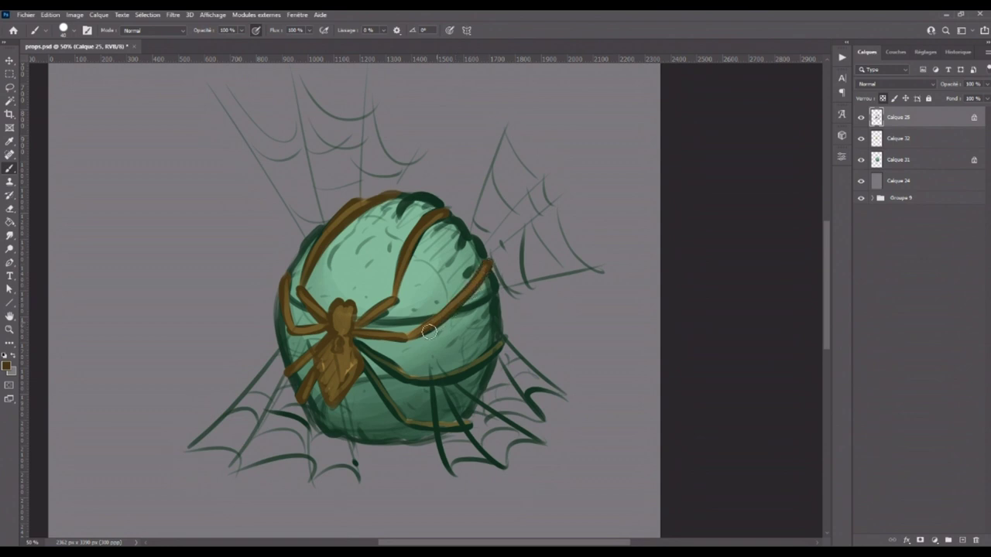
{"action": "mouse_move", "coordinate": [361, 346]}
{"action": "left_mouse_down"}
{"action": "mouse_move", "coordinate": [414, 381]}
{"action": "mouse_move", "coordinate": [445, 379]}
{"action": "mouse_move", "coordinate": [503, 339]}
{"action": "left_mouse_up"}
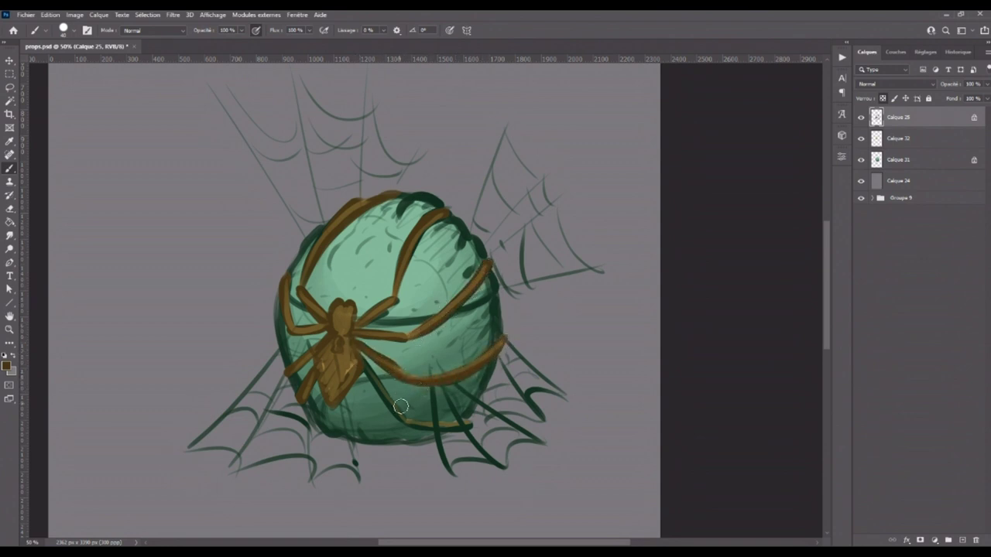
{"action": "mouse_move", "coordinate": [363, 359]}
{"action": "left_mouse_down"}
{"action": "mouse_move", "coordinate": [391, 404]}
{"action": "mouse_move", "coordinate": [450, 426]}
{"action": "left_mouse_up"}
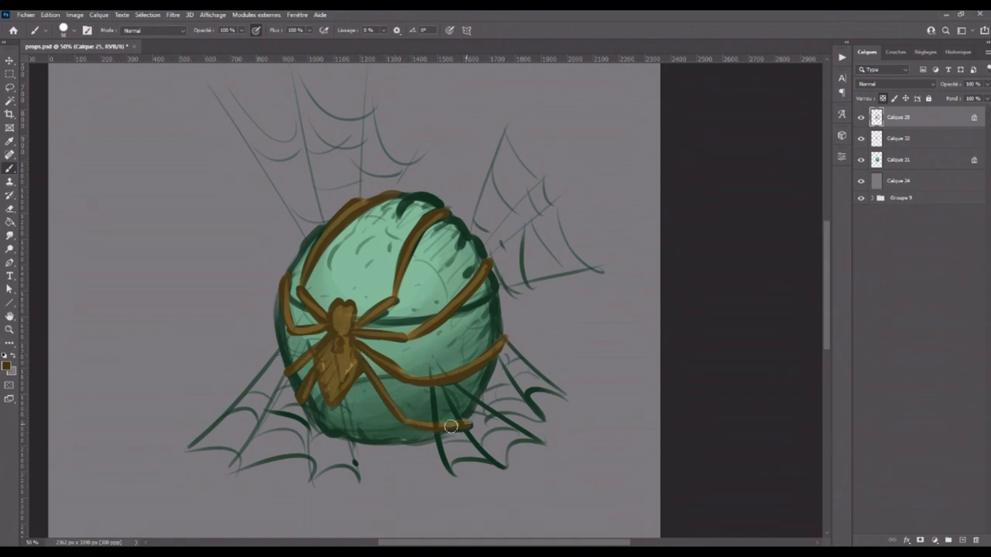
- Group Calque 25, 32 and 31 together and add a new empty layer above
{"action": "left_click", "coordinate": [924, 158], "text": "shift"}
{"action": "left_click_drag", "start_coordinate": [924, 158], "coordinate": [949, 540]}
{"action": "left_click", "coordinate": [962, 541]}
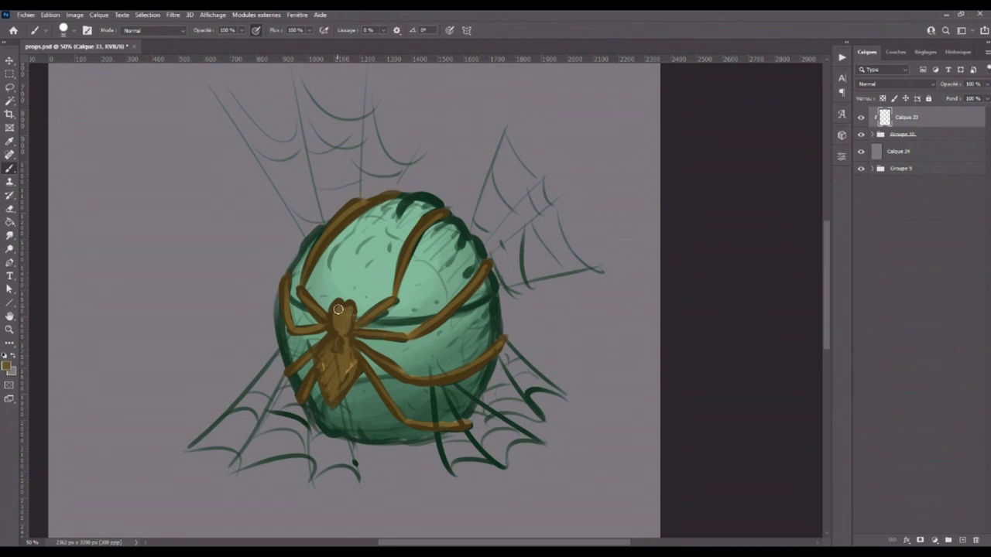
- Paint solid flat brown over the spider's head, body and the bands on the egg's left side
{"action": "left_click_drag", "start_coordinate": [340, 329], "coordinate": [338, 312]}
{"action": "key", "text": "bracketleft"}
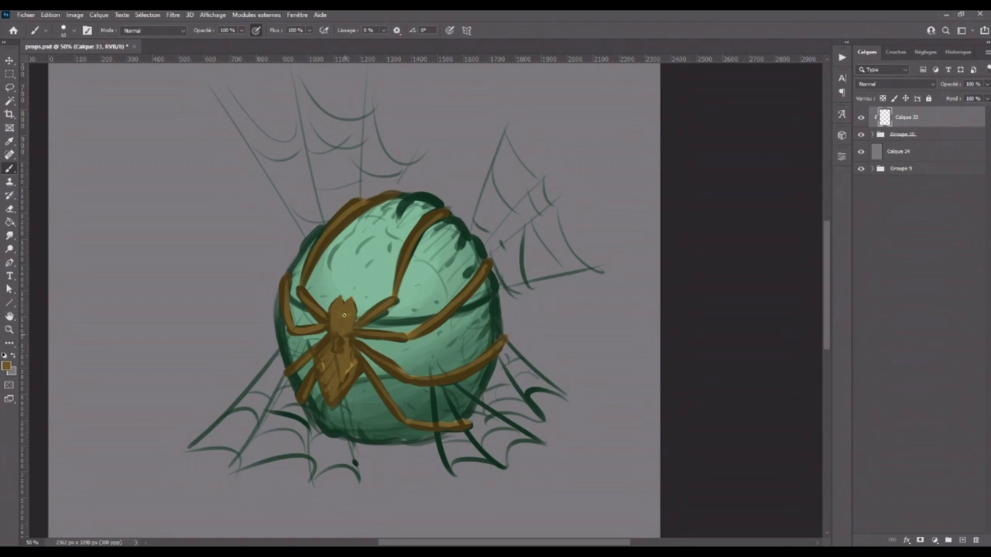
{"action": "key", "text": "bracketright"}
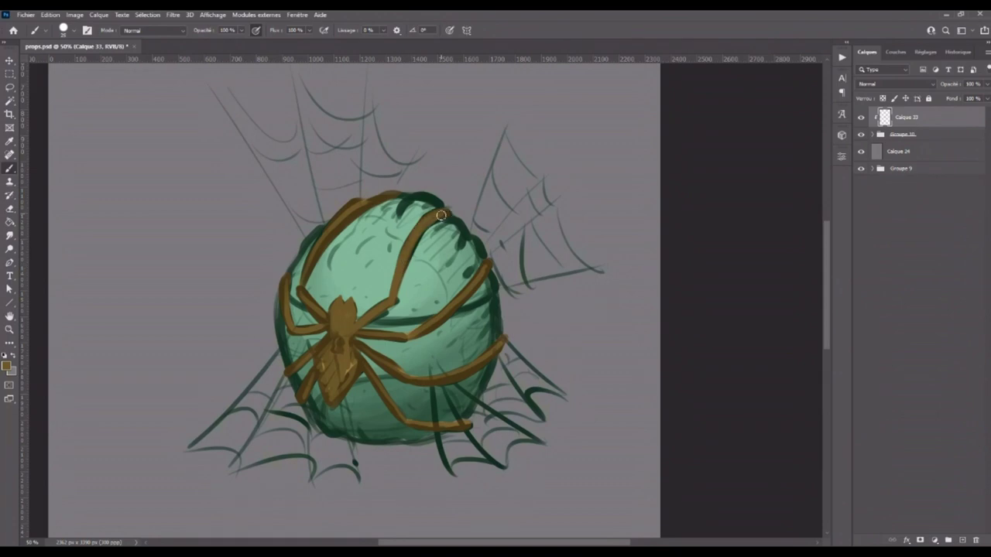
{"action": "left_click_drag", "start_coordinate": [304, 284], "coordinate": [349, 216]}
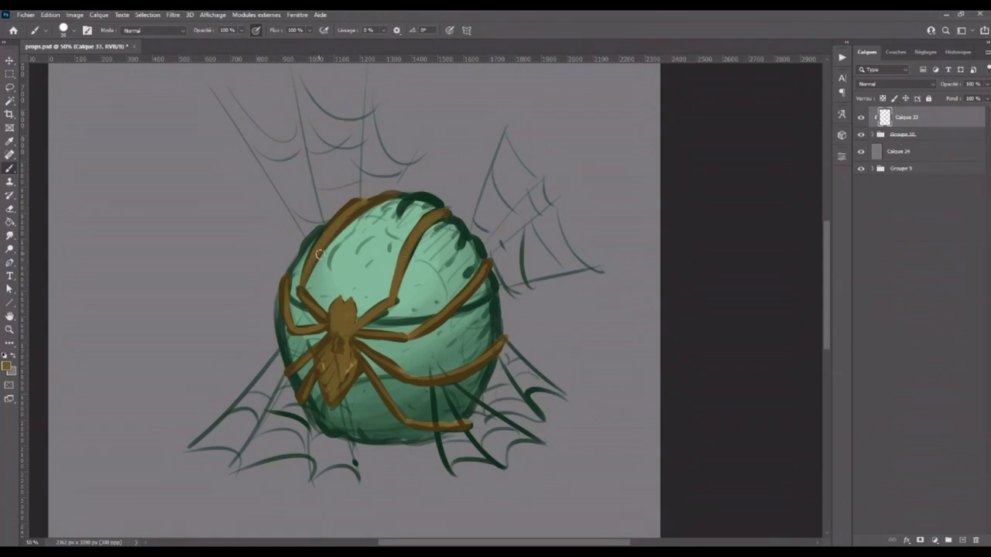
{"action": "left_click_drag", "start_coordinate": [284, 275], "coordinate": [293, 325]}
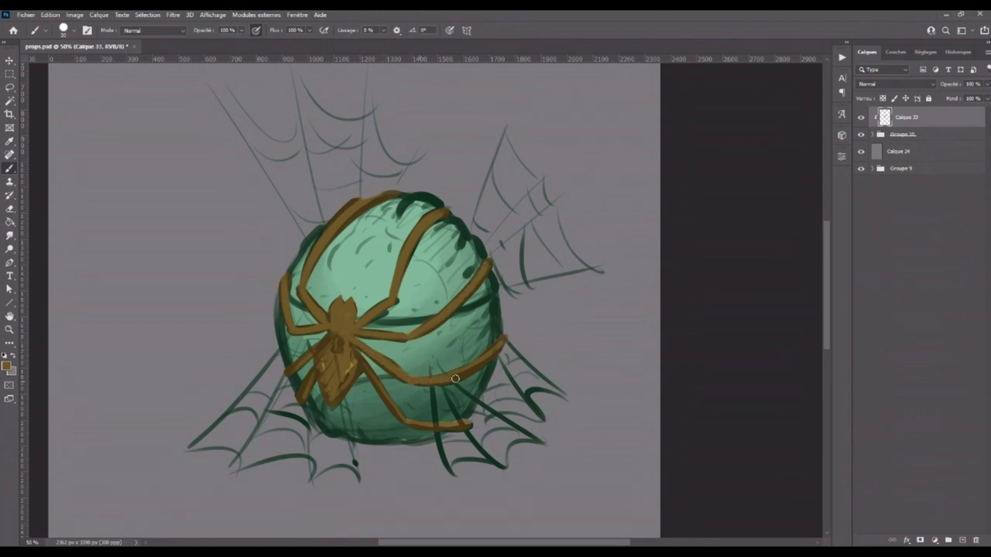
{"action": "left_click_drag", "start_coordinate": [362, 366], "coordinate": [381, 395]}
{"action": "mouse_move", "coordinate": [344, 337]}
{"action": "left_mouse_down"}
{"action": "mouse_move", "coordinate": [391, 406]}
{"action": "mouse_move", "coordinate": [452, 425]}
{"action": "left_mouse_up"}
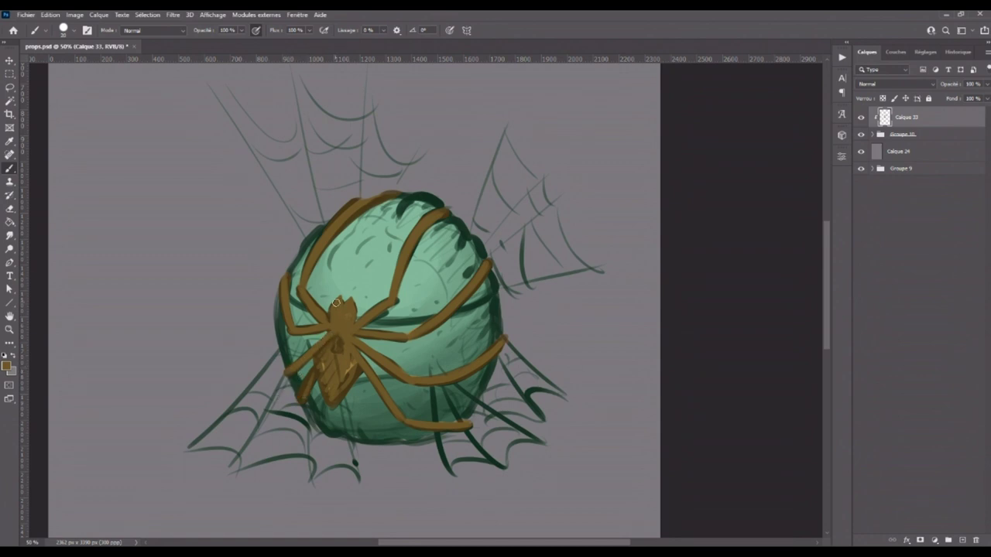
{"action": "mouse_move", "coordinate": [325, 386]}
{"action": "left_mouse_down"}
{"action": "mouse_move", "coordinate": [325, 345]}
{"action": "mouse_move", "coordinate": [354, 359]}
{"action": "mouse_move", "coordinate": [330, 396]}
{"action": "mouse_move", "coordinate": [357, 373]}
{"action": "left_mouse_up"}
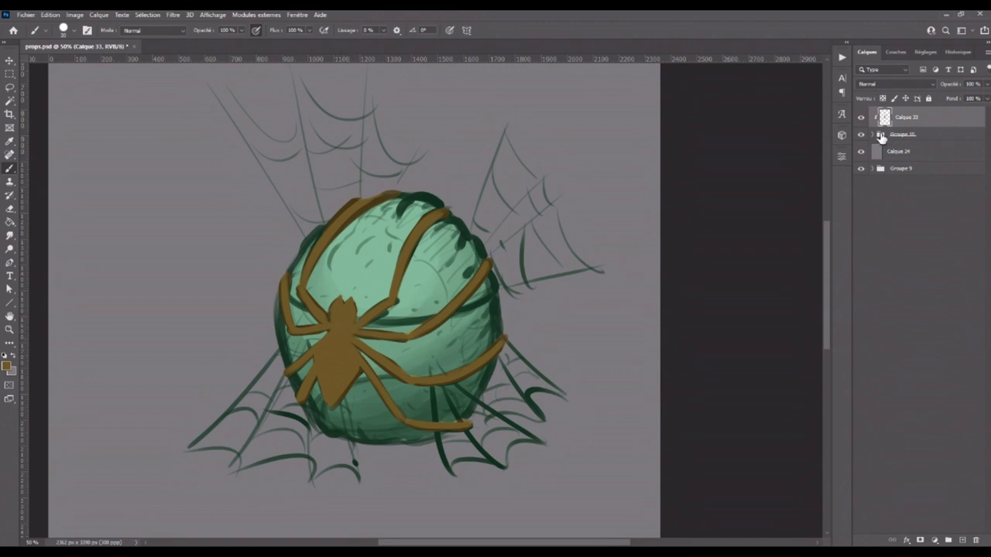
- Add a new layer above Groupe 10 and sample dark green from the sketch
{"action": "left_click", "coordinate": [902, 135]}
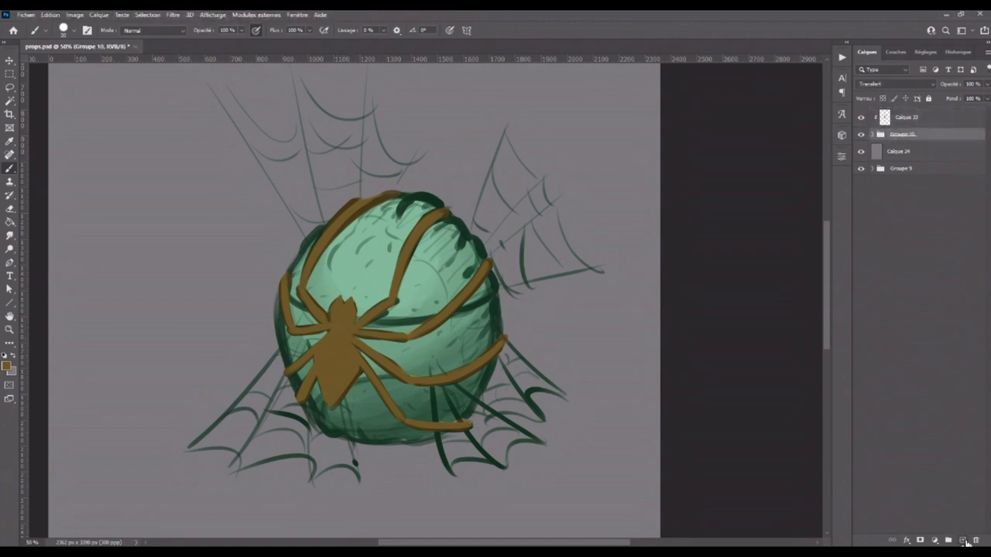
{"action": "left_click", "coordinate": [964, 540]}
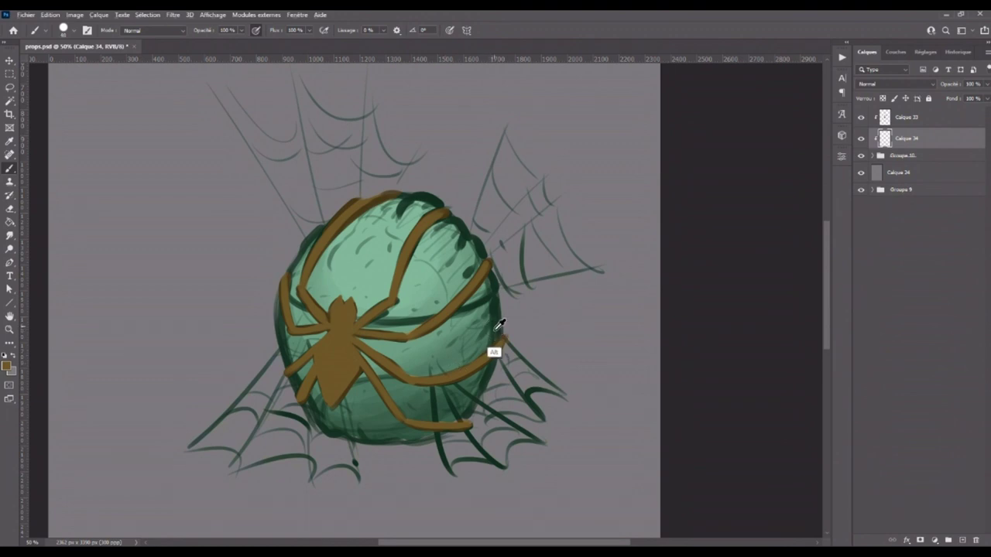
{"action": "left_click", "coordinate": [473, 263], "text": "alt"}
- Shade the sphere's right, lower and left edges with dark green
{"action": "left_click_drag", "start_coordinate": [494, 317], "coordinate": [416, 448]}
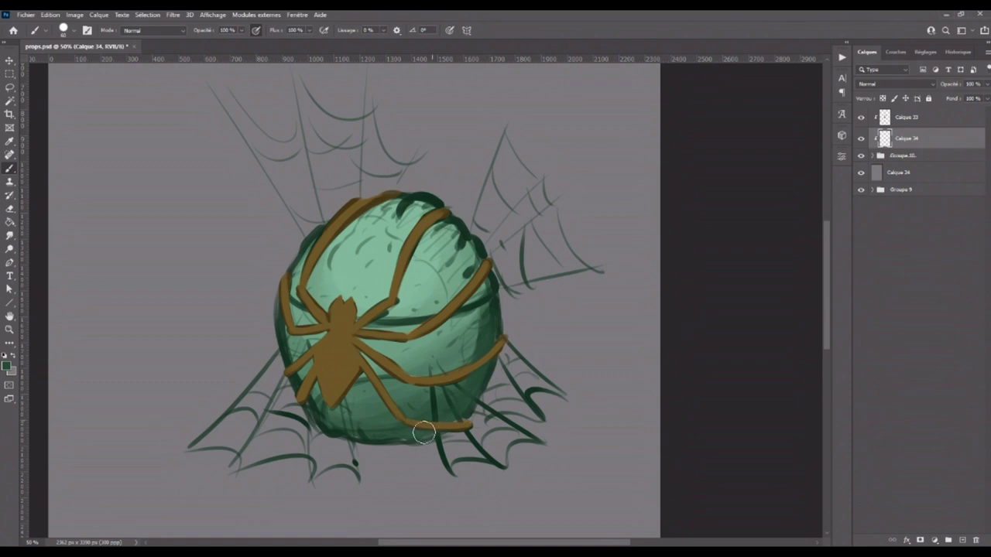
{"action": "mouse_move", "coordinate": [297, 340]}
{"action": "left_mouse_down"}
{"action": "mouse_move", "coordinate": [329, 422]}
{"action": "mouse_move", "coordinate": [360, 440]}
{"action": "mouse_move", "coordinate": [443, 436]}
{"action": "left_mouse_up"}
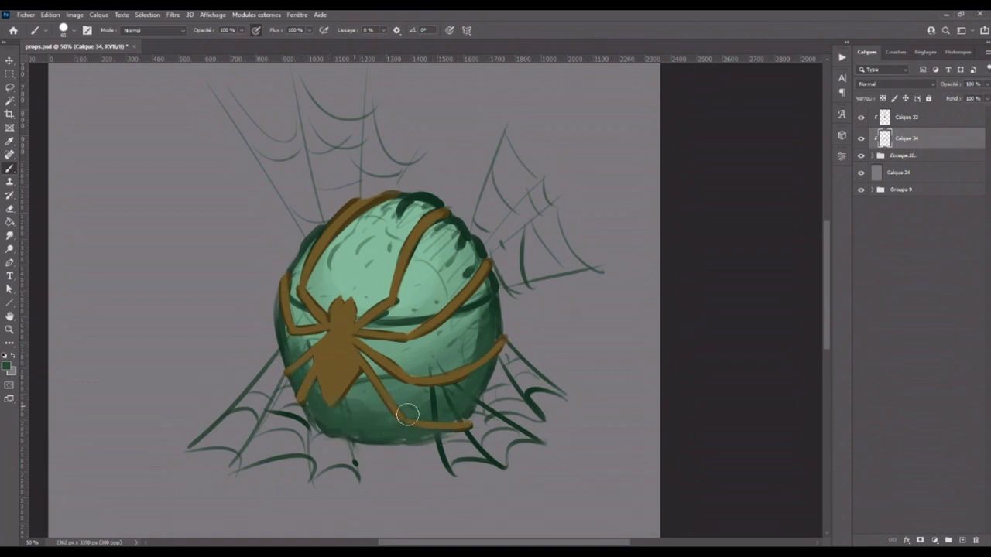
{"action": "left_click_drag", "start_coordinate": [393, 355], "coordinate": [387, 355]}
{"action": "left_click_drag", "start_coordinate": [291, 311], "coordinate": [289, 306]}
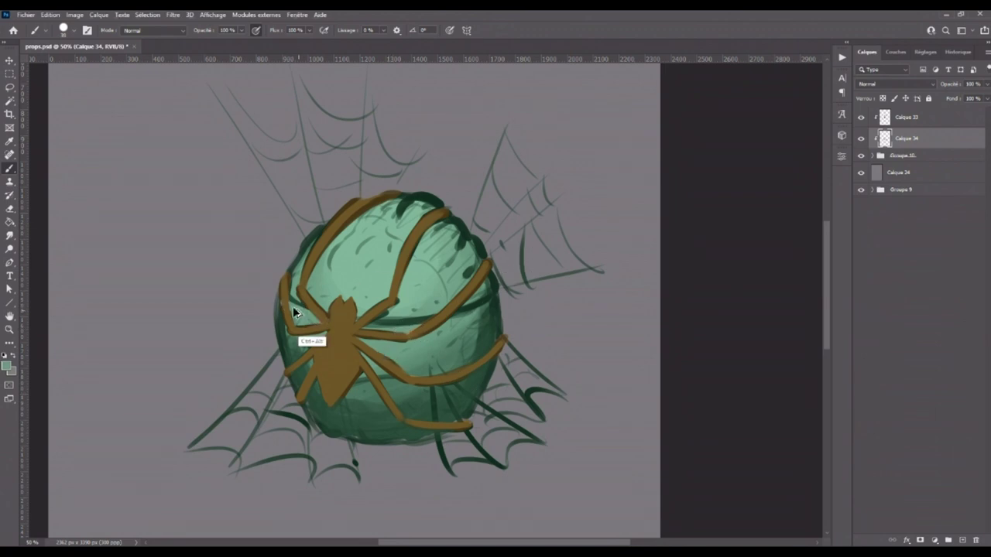
- Add light green highlights and dark texture across the sphere's top, thinning the upper-right brown band
{"action": "left_click_drag", "start_coordinate": [364, 329], "coordinate": [480, 306]}
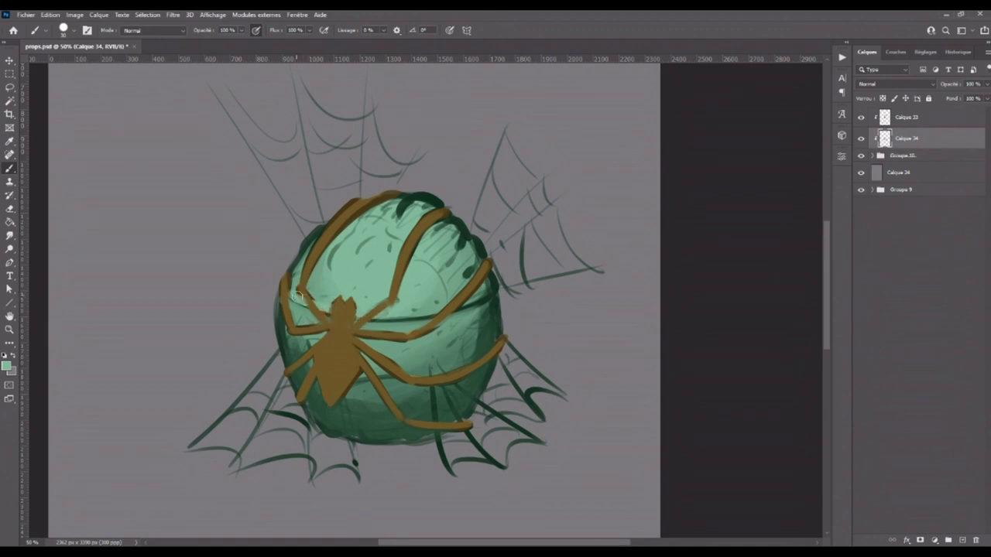
{"action": "mouse_move", "coordinate": [318, 247]}
{"action": "left_mouse_down"}
{"action": "mouse_move", "coordinate": [363, 203]}
{"action": "mouse_move", "coordinate": [437, 216]}
{"action": "mouse_move", "coordinate": [405, 211]}
{"action": "left_mouse_up"}
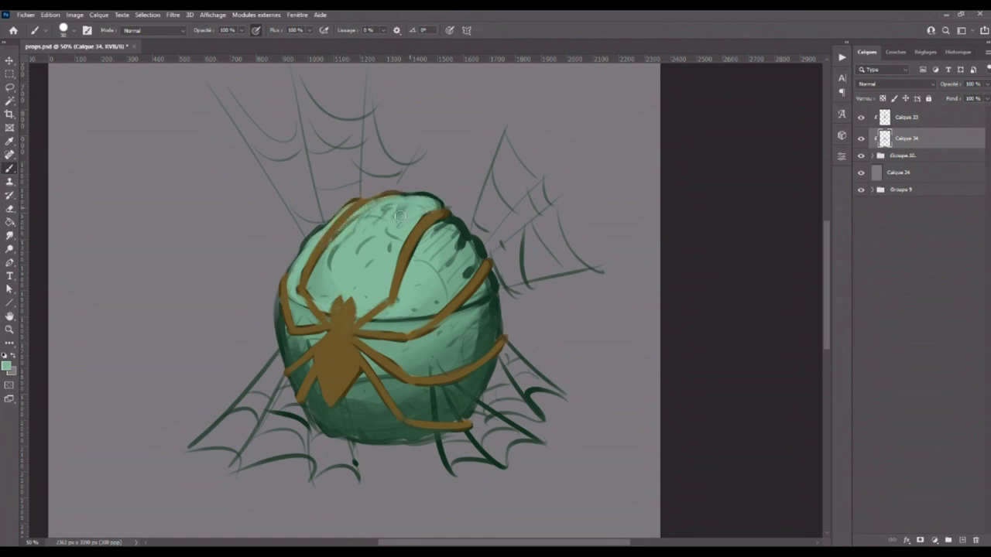
{"action": "left_click_drag", "start_coordinate": [353, 233], "coordinate": [333, 259]}
{"action": "mouse_move", "coordinate": [387, 236]}
{"action": "left_mouse_down"}
{"action": "mouse_move", "coordinate": [414, 216]}
{"action": "mouse_move", "coordinate": [429, 221]}
{"action": "mouse_move", "coordinate": [473, 267]}
{"action": "left_mouse_up"}
{"action": "left_click", "coordinate": [448, 228], "text": "alt"}
{"action": "left_click", "coordinate": [455, 276], "text": "alt"}
{"action": "mouse_move", "coordinate": [457, 228]}
{"action": "left_mouse_down"}
{"action": "mouse_move", "coordinate": [474, 263]}
{"action": "mouse_move", "coordinate": [458, 285]}
{"action": "mouse_move", "coordinate": [488, 275]}
{"action": "mouse_move", "coordinate": [460, 306]}
{"action": "mouse_move", "coordinate": [491, 286]}
{"action": "mouse_move", "coordinate": [455, 302]}
{"action": "left_mouse_up"}
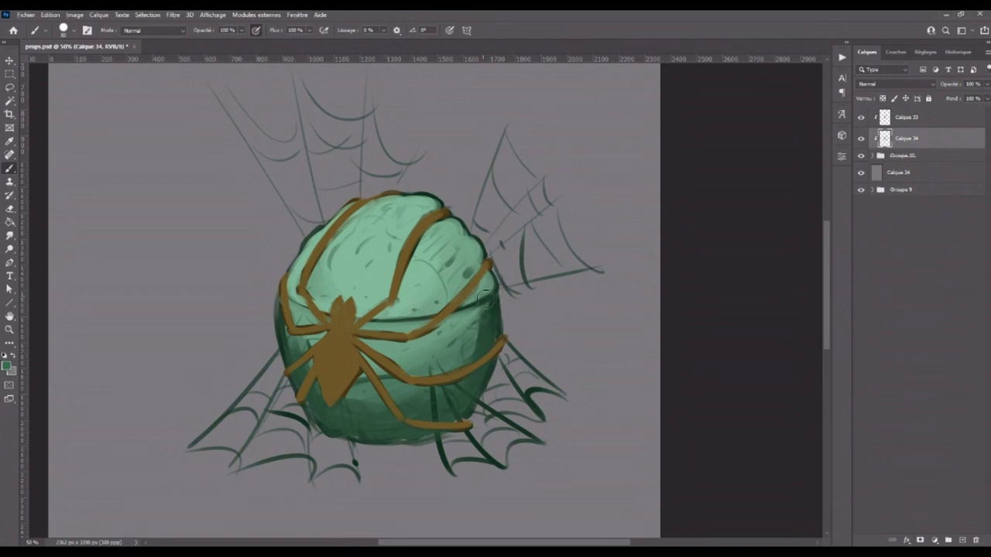
{"action": "left_click_drag", "start_coordinate": [491, 276], "coordinate": [484, 295]}
{"action": "left_click_drag", "start_coordinate": [474, 252], "coordinate": [486, 273]}
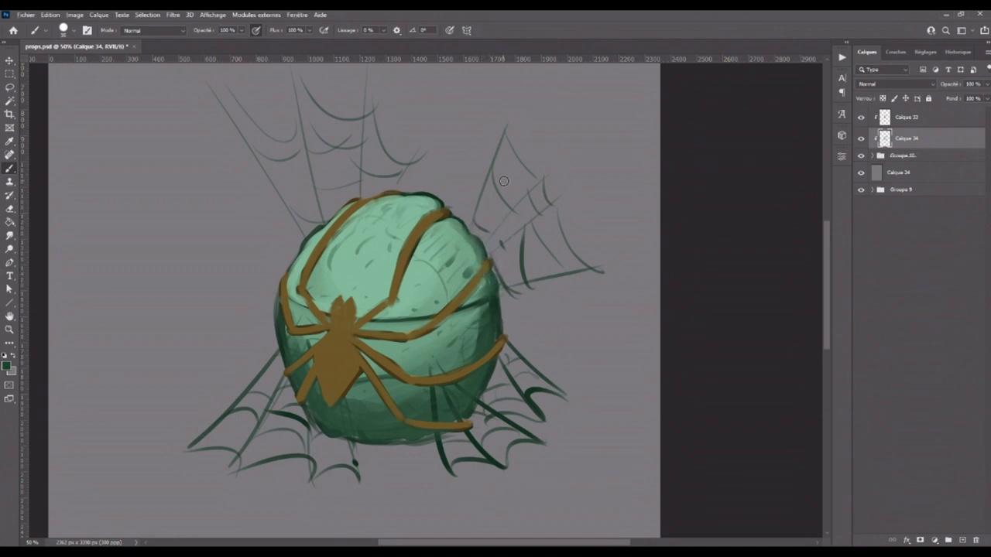
- Paint sampled light and dark greens beside the spider's left side, undoing the stroke over its legs
{"action": "key", "text": "alt"}
{"action": "left_click", "coordinate": [312, 334], "text": "alt"}
{"action": "left_click_drag", "start_coordinate": [298, 286], "coordinate": [311, 370]}
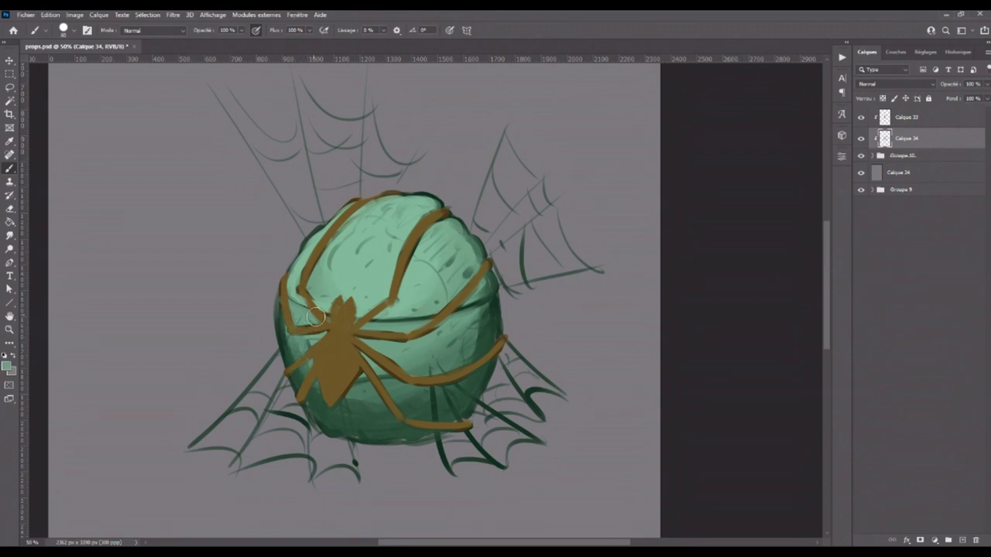
{"action": "left_click", "coordinate": [295, 372], "text": "alt"}
{"action": "mouse_move", "coordinate": [306, 362]}
{"action": "left_mouse_down"}
{"action": "mouse_move", "coordinate": [304, 376]}
{"action": "mouse_move", "coordinate": [286, 329]}
{"action": "left_mouse_up"}
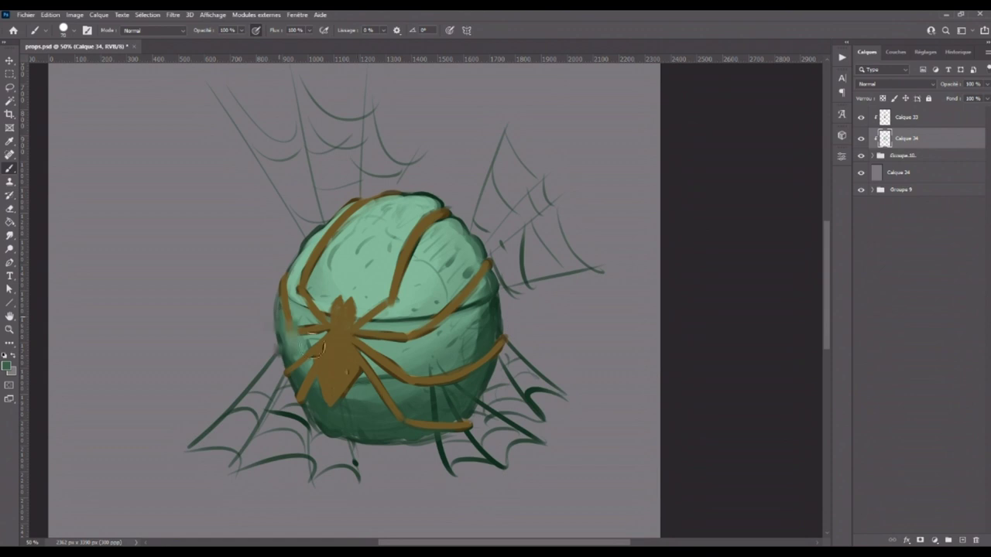
{"action": "key", "text": "ctrl+z"}
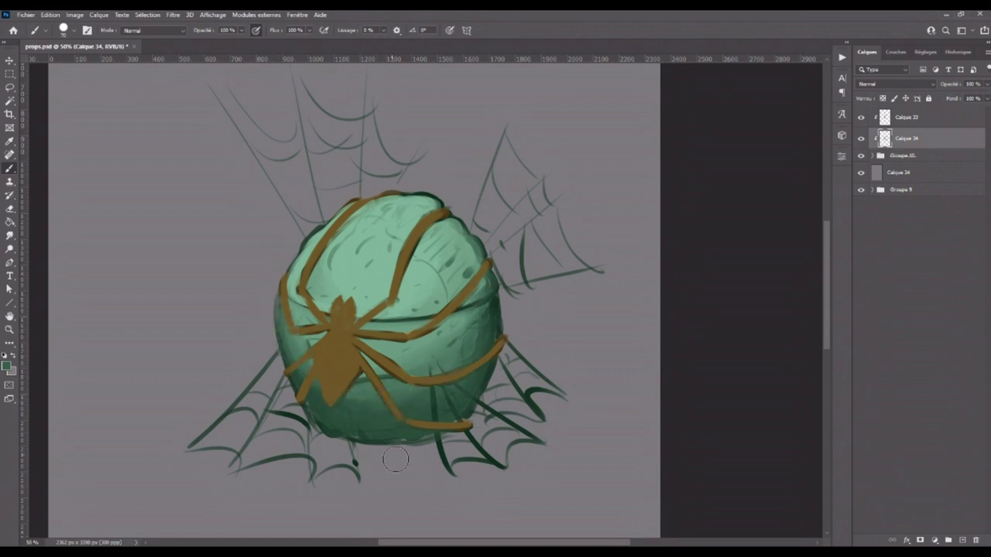
{"action": "left_click", "coordinate": [862, 139]}
{"action": "left_click", "coordinate": [886, 123]}
- Sample the spider's brown and brush it over its head, upper-left leg and right front leg
{"action": "left_click", "coordinate": [352, 337], "text": "alt"}
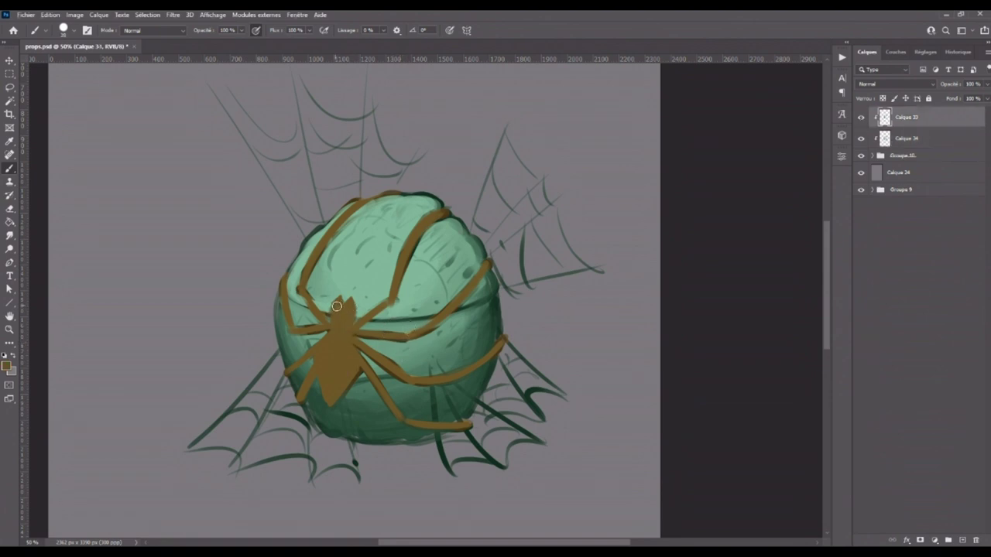
{"action": "left_click_drag", "start_coordinate": [339, 303], "coordinate": [334, 330]}
{"action": "left_click_drag", "start_coordinate": [302, 294], "coordinate": [328, 325]}
{"action": "left_click_drag", "start_coordinate": [303, 288], "coordinate": [322, 249]}
{"action": "mouse_move", "coordinate": [395, 289]}
{"action": "left_mouse_down"}
{"action": "mouse_move", "coordinate": [441, 216]}
{"action": "mouse_move", "coordinate": [386, 306]}
{"action": "left_mouse_up"}
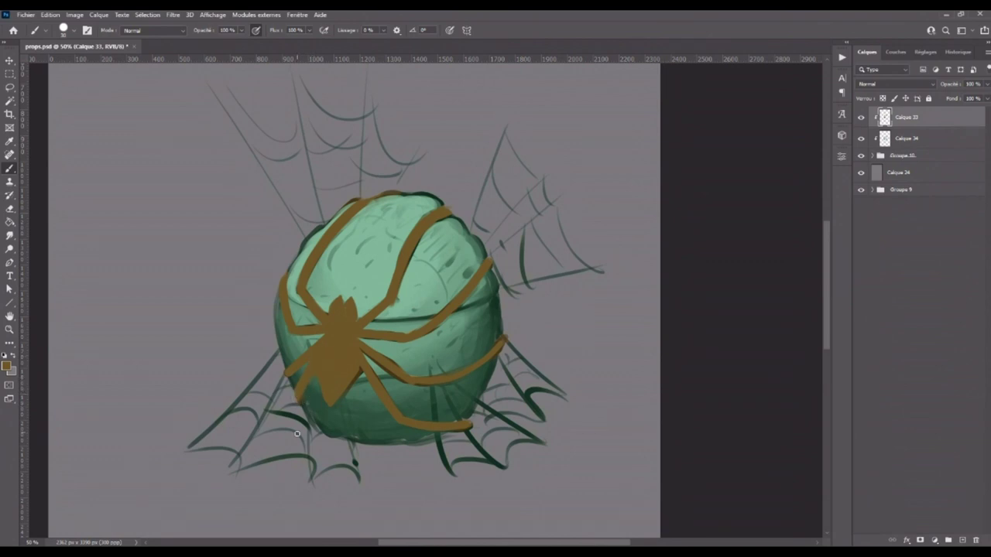
- Choose the Hard Round Pressure Size brush preset and return to the Brush tool
{"action": "key", "text": "e"}
{"action": "left_click", "coordinate": [67, 31]}
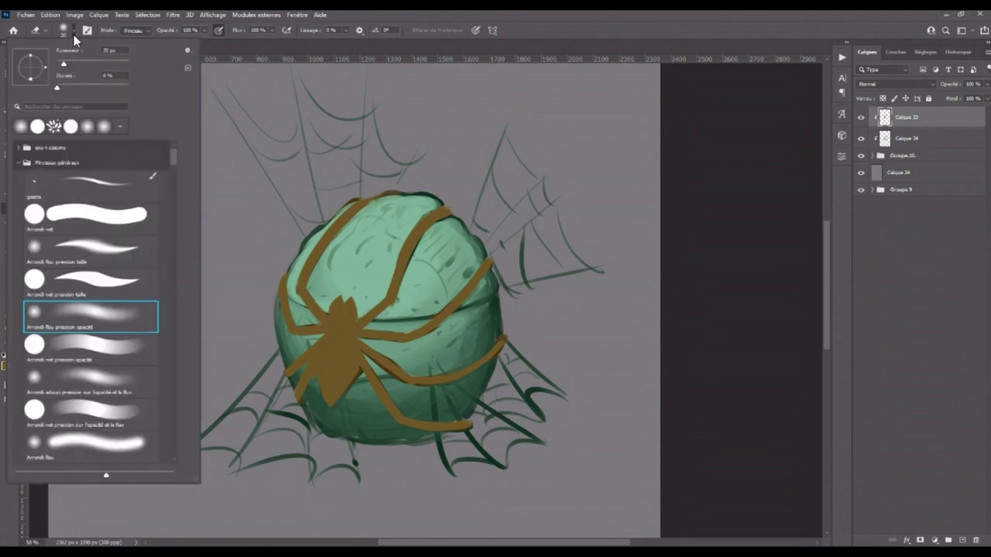
{"action": "left_click", "coordinate": [108, 288]}
{"action": "left_click", "coordinate": [574, 34]}
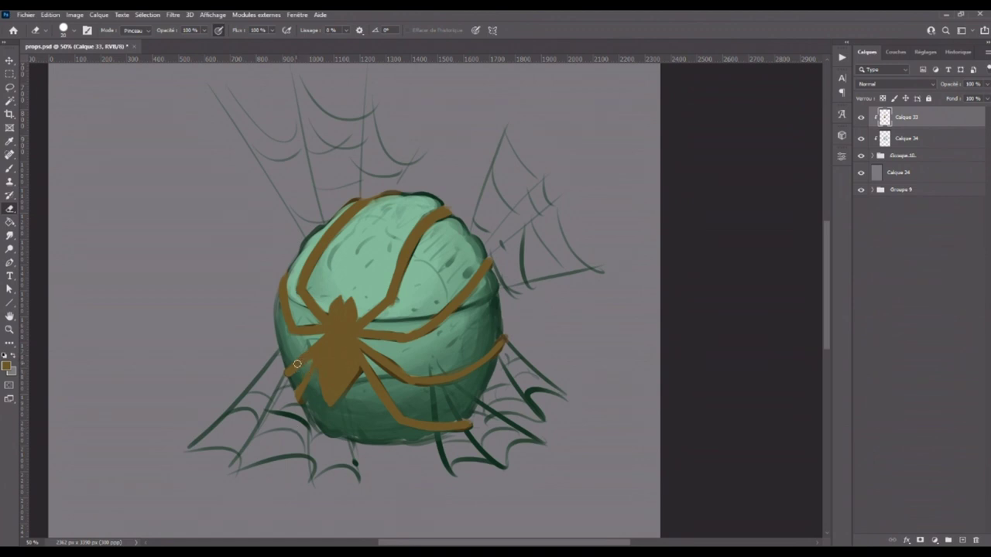
{"action": "left_click", "coordinate": [318, 356]}
{"action": "key", "text": "Return"}
{"action": "left_click", "coordinate": [9, 168]}
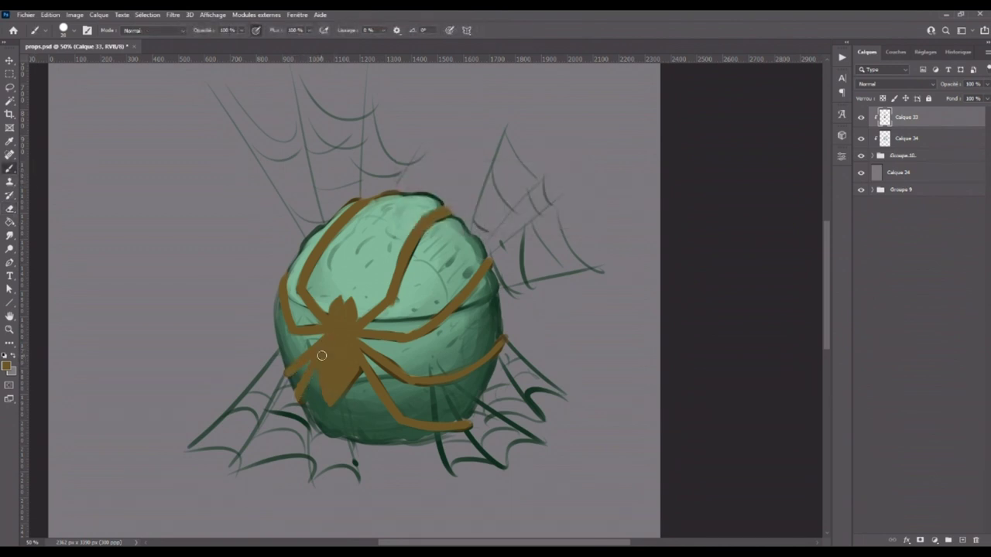
- Fill out the spider's lower-left leg and widen its abdomen in brown, checking by toggling the layer
{"action": "left_click_drag", "start_coordinate": [320, 353], "coordinate": [290, 395]}
{"action": "left_click_drag", "start_coordinate": [330, 332], "coordinate": [311, 347]}
{"action": "left_click", "coordinate": [860, 117]}
{"action": "left_click", "coordinate": [860, 118]}
{"action": "left_click", "coordinate": [886, 140]}
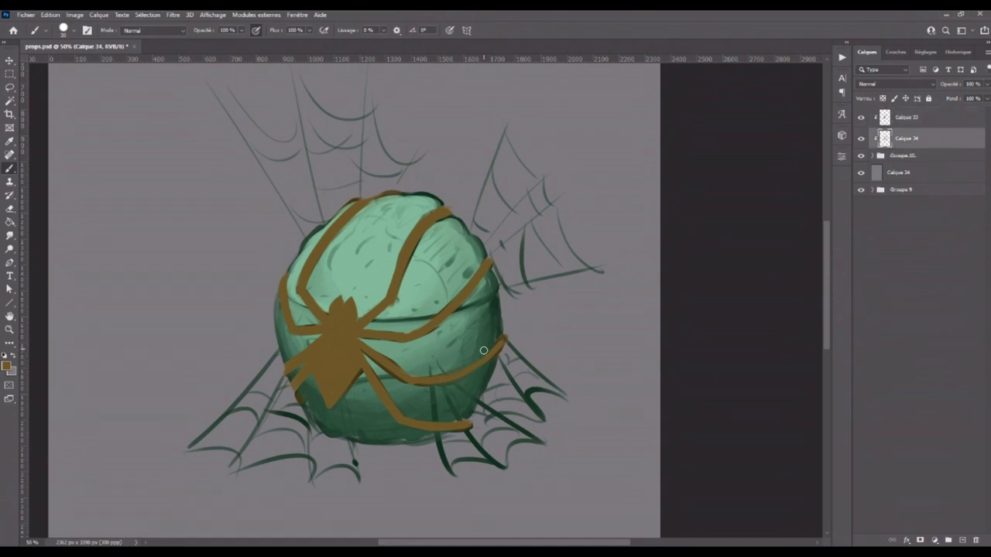
- Sample the cocoon's green and brush it over the upper-right surface to soften and lighten it
{"action": "left_click", "coordinate": [421, 206], "text": "alt"}
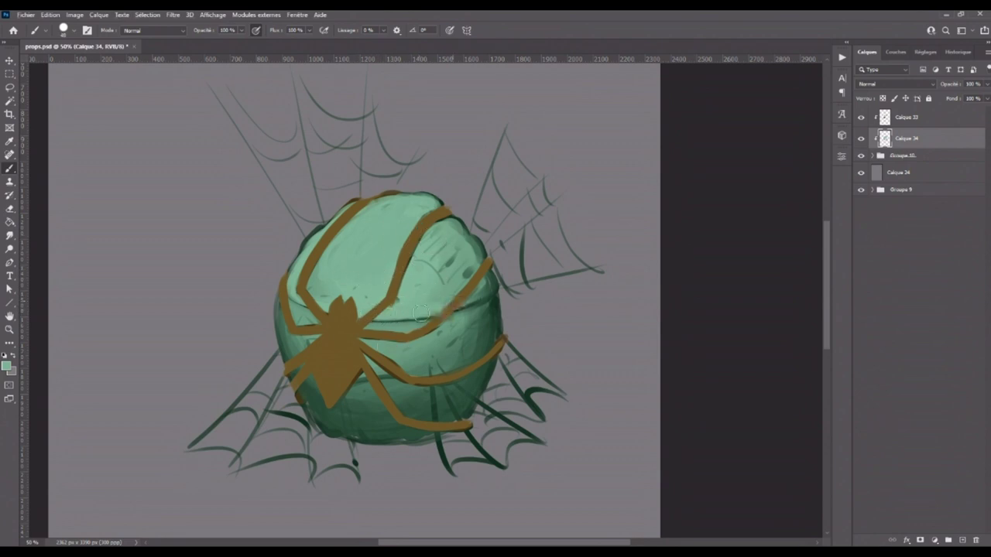
{"action": "key", "text": "alt"}
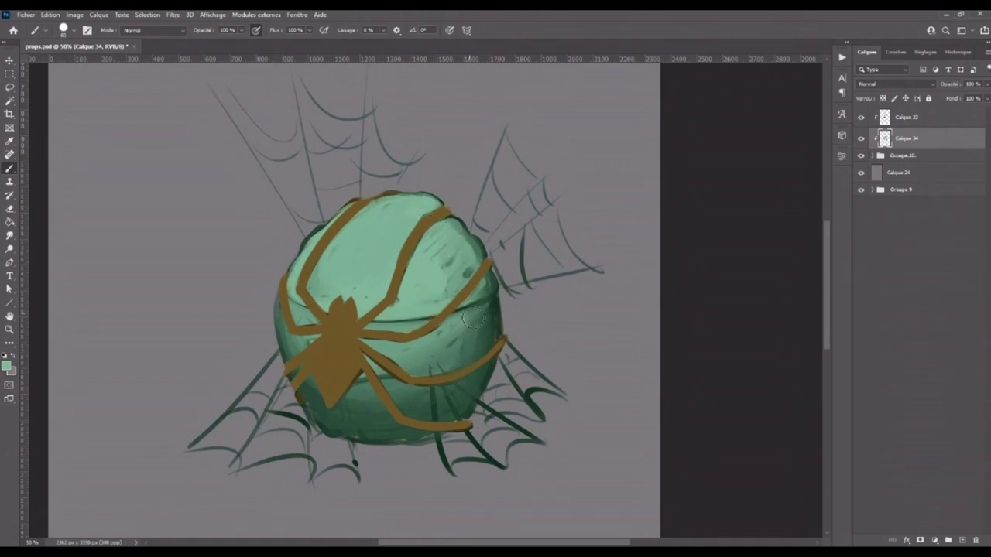
{"action": "left_click_drag", "start_coordinate": [462, 267], "coordinate": [431, 212]}
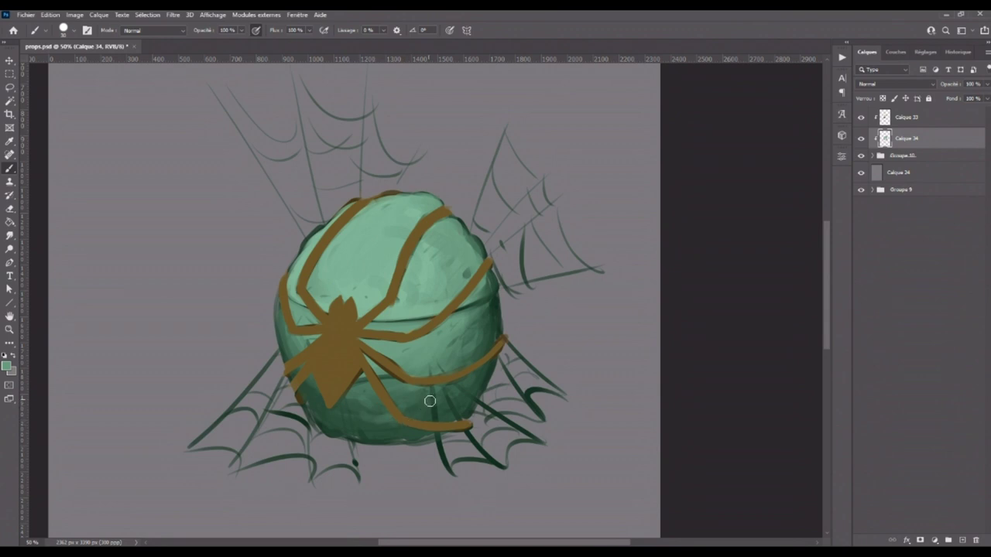
{"action": "left_click", "coordinate": [10, 234]}
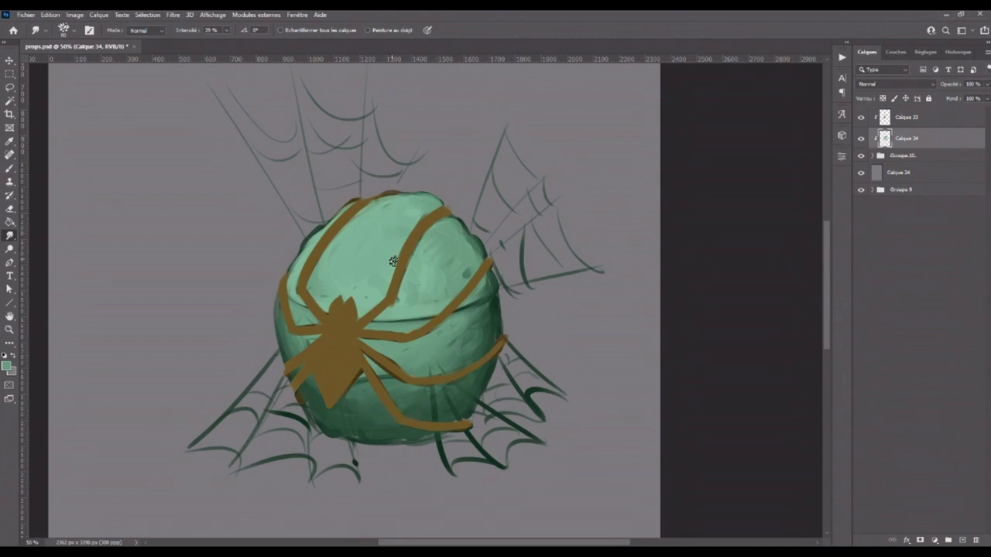
- Paint lighter green over the cocoon's dark outline along its top, left and right edges
{"action": "left_click", "coordinate": [10, 168]}
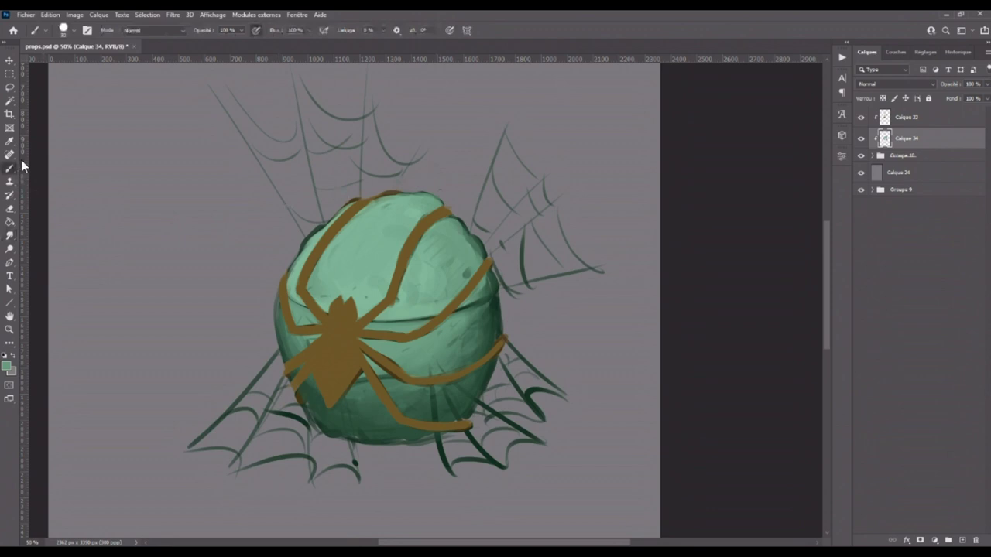
{"action": "left_click_drag", "start_coordinate": [404, 288], "coordinate": [430, 229]}
{"action": "mouse_move", "coordinate": [351, 229]}
{"action": "left_mouse_down"}
{"action": "mouse_move", "coordinate": [387, 199]}
{"action": "mouse_move", "coordinate": [418, 201]}
{"action": "left_mouse_up"}
{"action": "mouse_move", "coordinate": [346, 216]}
{"action": "left_mouse_down"}
{"action": "mouse_move", "coordinate": [321, 239]}
{"action": "mouse_move", "coordinate": [331, 242]}
{"action": "left_mouse_up"}
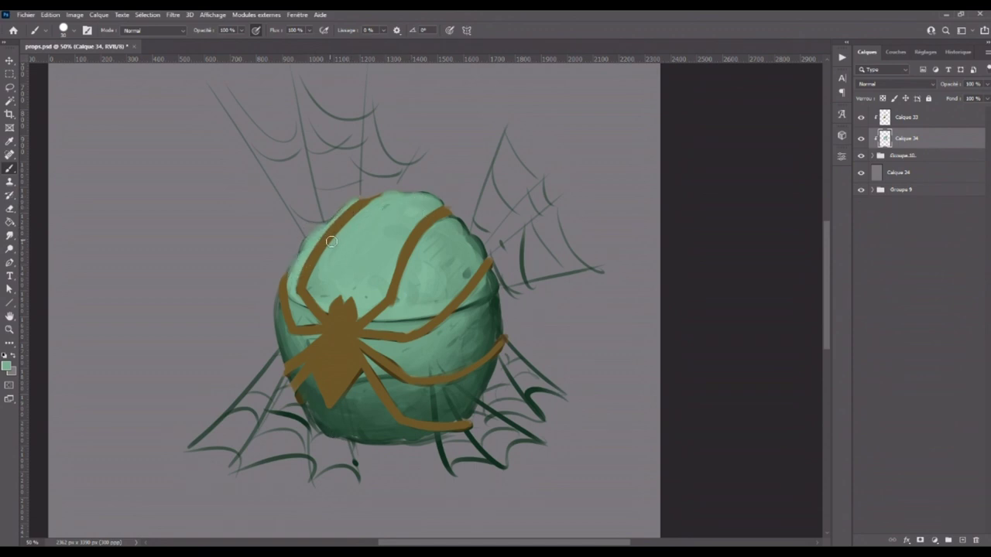
{"action": "mouse_move", "coordinate": [284, 332]}
{"action": "left_mouse_down"}
{"action": "mouse_move", "coordinate": [279, 348]}
{"action": "mouse_move", "coordinate": [289, 287]}
{"action": "left_mouse_up"}
{"action": "mouse_move", "coordinate": [398, 192]}
{"action": "left_mouse_down"}
{"action": "mouse_move", "coordinate": [325, 225]}
{"action": "mouse_move", "coordinate": [402, 193]}
{"action": "mouse_move", "coordinate": [433, 199]}
{"action": "mouse_move", "coordinate": [477, 231]}
{"action": "left_mouse_up"}
- Add darker green shading along the cocoon's upper left and upper right
{"action": "key", "text": "bracketleft"}
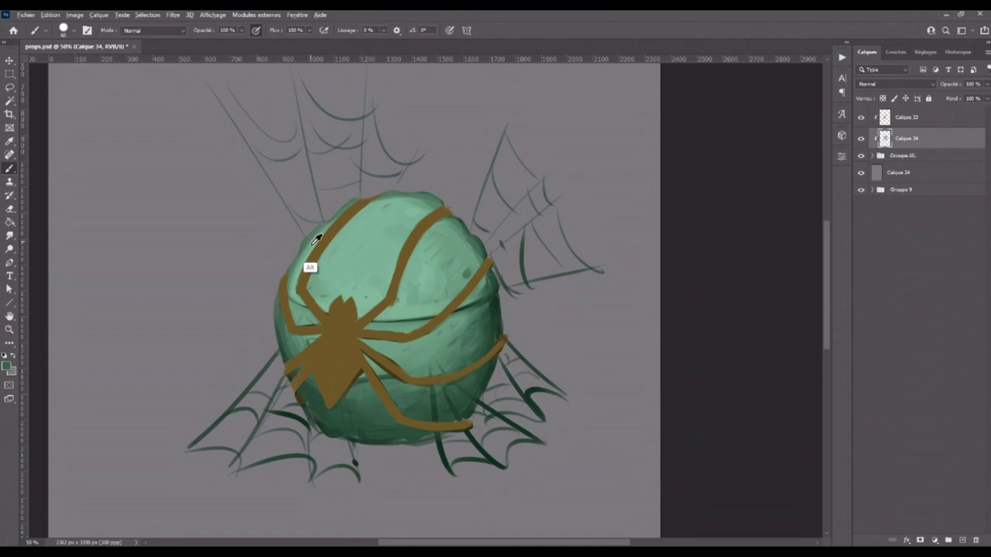
{"action": "mouse_move", "coordinate": [312, 247]}
{"action": "left_mouse_down"}
{"action": "mouse_move", "coordinate": [330, 228]}
{"action": "mouse_move", "coordinate": [465, 218]}
{"action": "mouse_move", "coordinate": [481, 292]}
{"action": "left_mouse_up"}
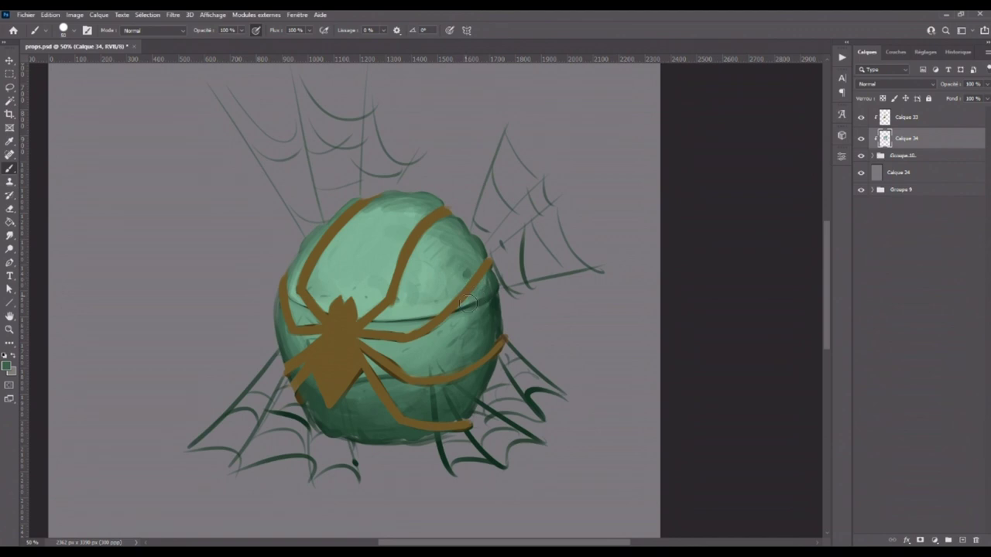
{"action": "mouse_move", "coordinate": [397, 212]}
{"action": "left_mouse_down"}
{"action": "mouse_move", "coordinate": [472, 297]}
{"action": "mouse_move", "coordinate": [515, 277]}
{"action": "left_mouse_up"}
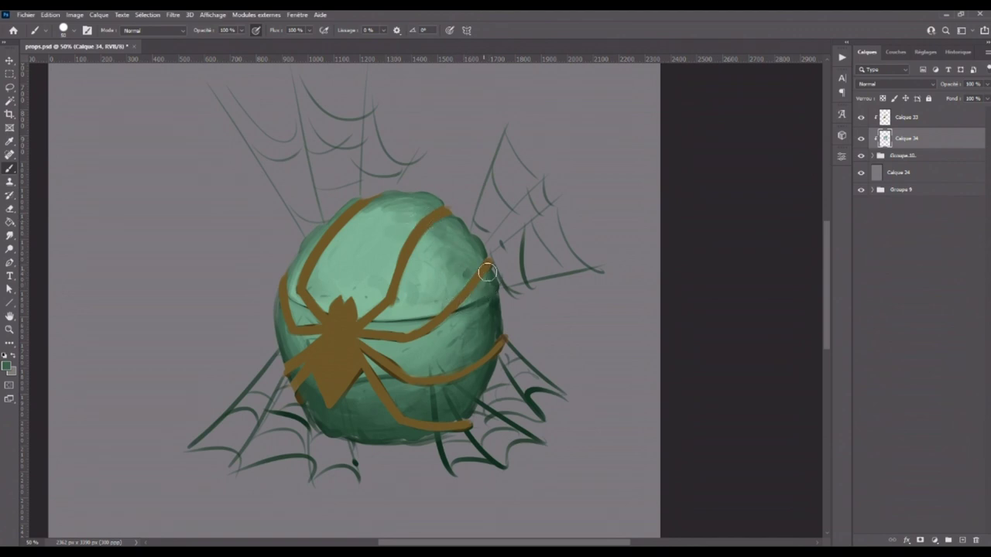
- Toggle the shading layer to compare, sample a lighter green, and browse the brush presets
{"action": "left_click", "coordinate": [15, 237]}
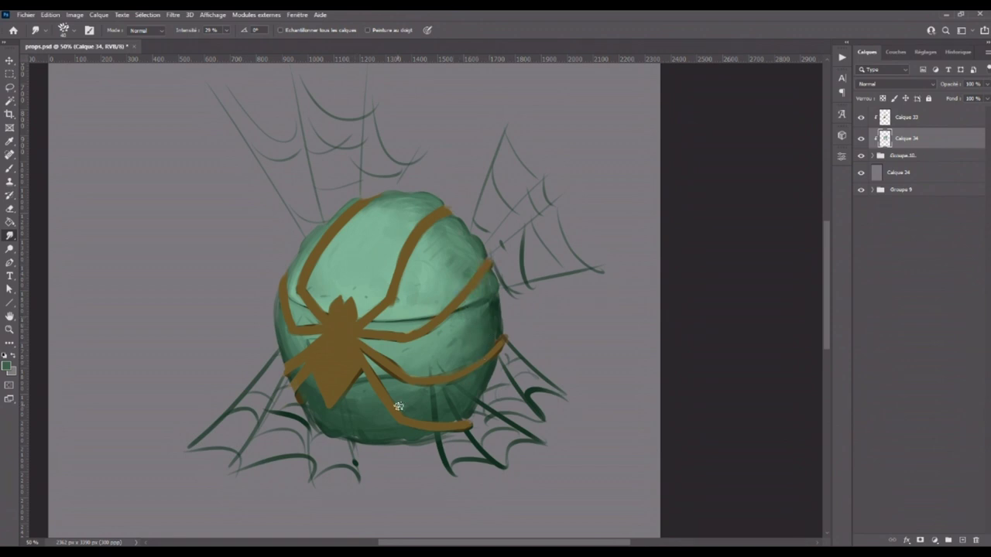
{"action": "left_click", "coordinate": [860, 138]}
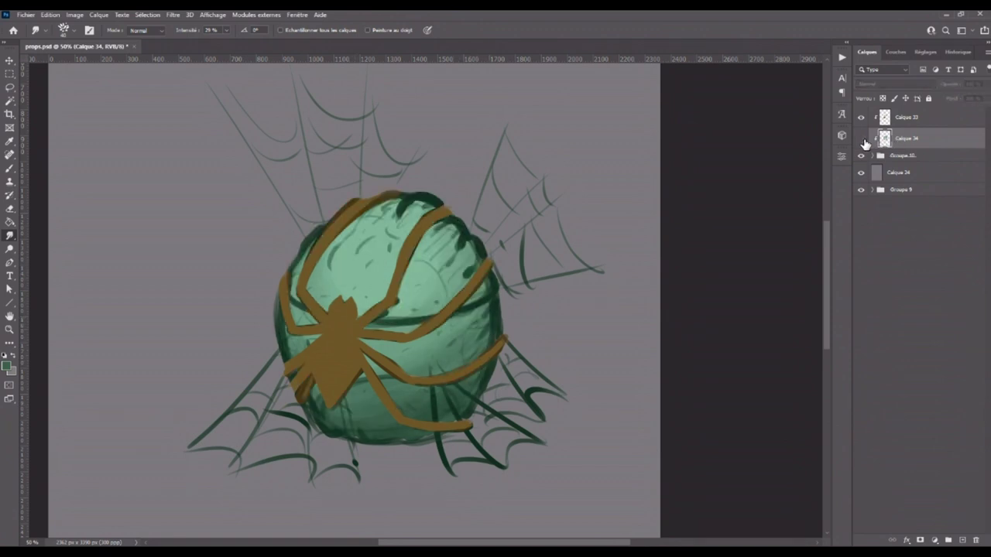
{"action": "left_click", "coordinate": [9, 168]}
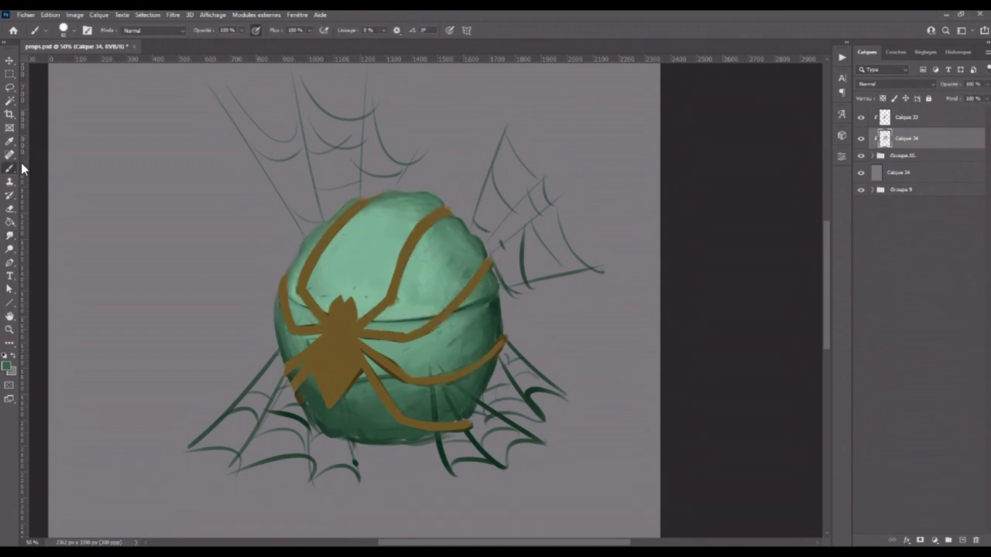
{"action": "left_click", "coordinate": [373, 387], "text": "alt"}
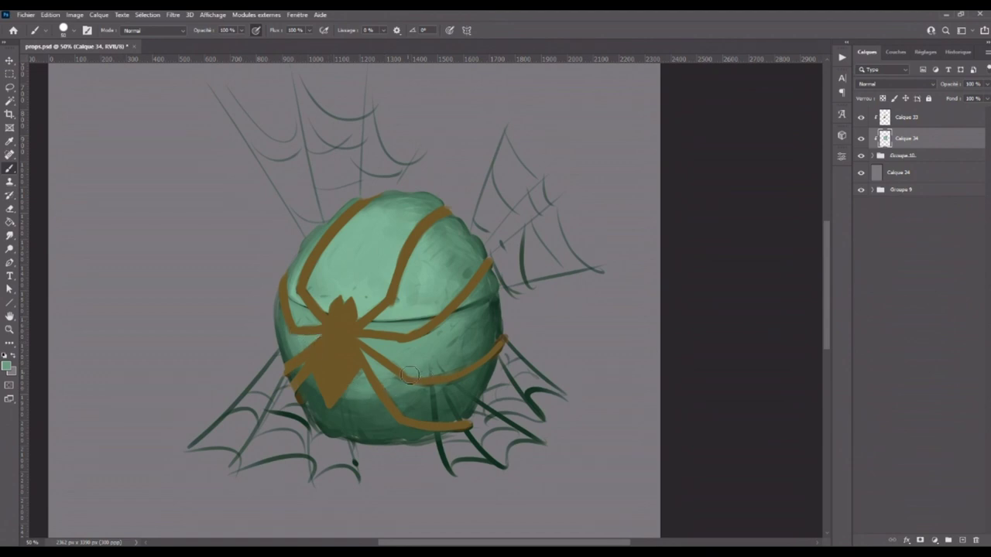
{"action": "left_click", "coordinate": [64, 31]}
{"action": "left_click_drag", "start_coordinate": [170, 159], "coordinate": [188, 280]}
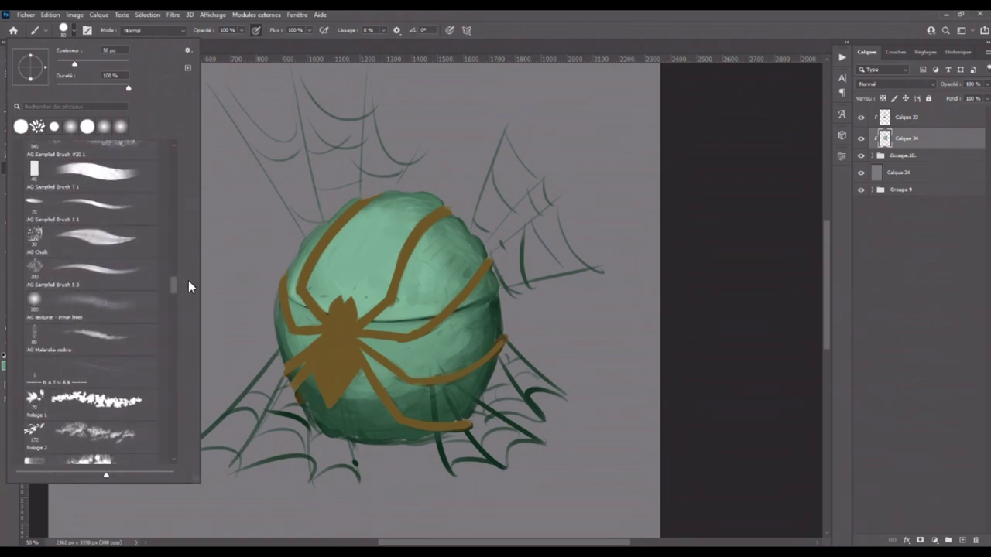
- Choose the AG Good brush - 1 preset and sample green from the lower cocoon
{"action": "mouse_move", "coordinate": [173, 288]}
{"action": "left_mouse_down"}
{"action": "mouse_move", "coordinate": [178, 252]}
{"action": "mouse_move", "coordinate": [169, 243]}
{"action": "left_mouse_up"}
{"action": "left_click", "coordinate": [78, 232]}
{"action": "left_click", "coordinate": [434, 309]}
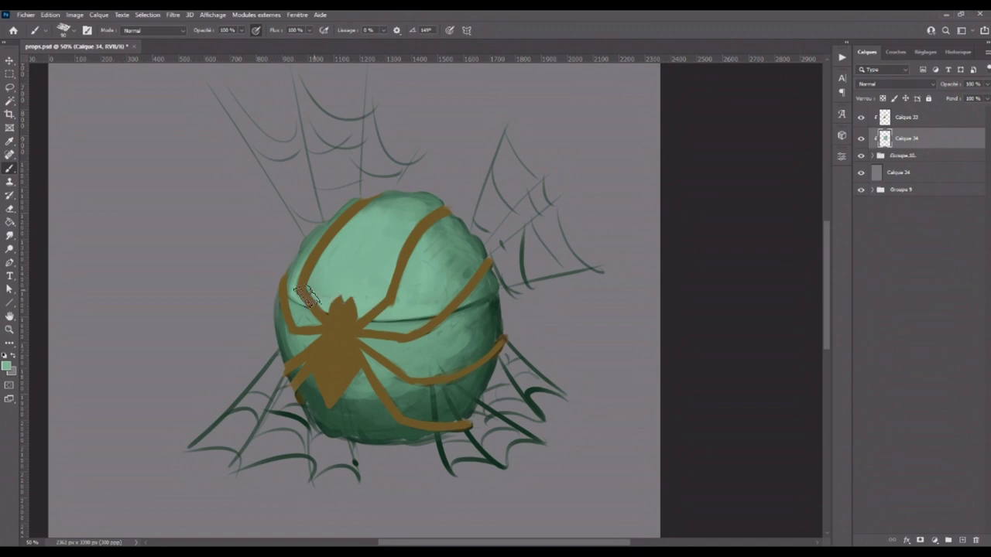
{"action": "left_click", "coordinate": [370, 389], "text": "alt"}
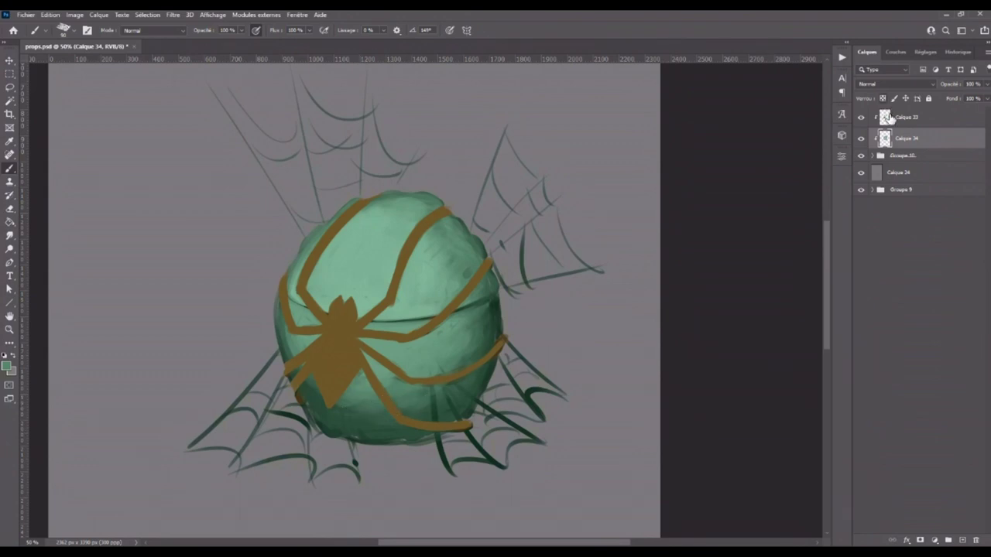
- On Calque 33, set a dark brown foreground colour and make the brush much larger
{"action": "left_click", "coordinate": [898, 117]}
{"action": "left_click", "coordinate": [8, 366]}
{"action": "left_click", "coordinate": [579, 409]}
{"action": "left_click", "coordinate": [723, 308]}
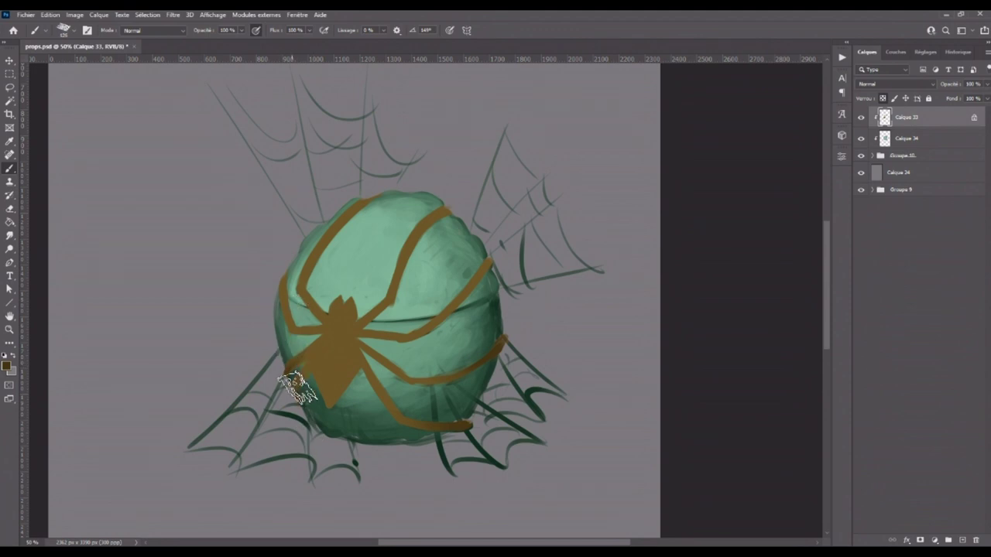
{"action": "key", "text": "bracketright"}
{"action": "key", "text": "bracketright"}
{"action": "key", "text": "bracketright"}
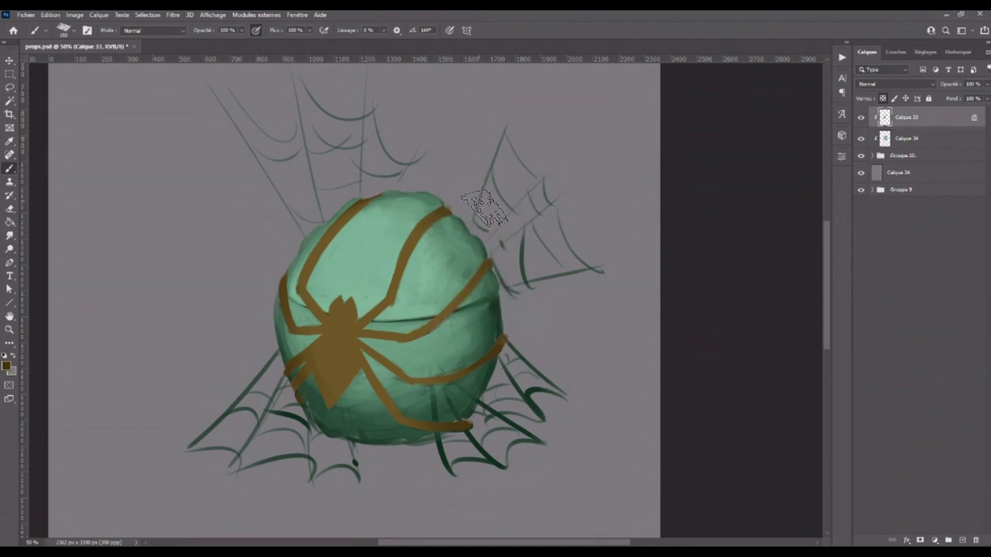
- Paint tan over the spider's head and body, then sample a darker brown from it
{"action": "left_click", "coordinate": [8, 367]}
{"action": "left_click", "coordinate": [569, 356]}
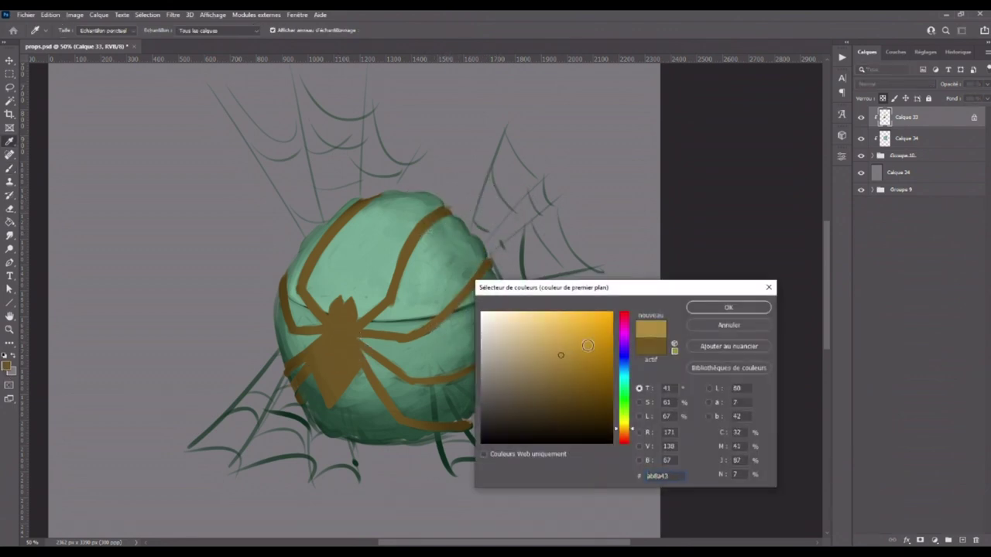
{"action": "key", "text": "Return"}
{"action": "mouse_move", "coordinate": [363, 308]}
{"action": "left_mouse_down"}
{"action": "mouse_move", "coordinate": [344, 325]}
{"action": "mouse_move", "coordinate": [343, 283]}
{"action": "left_mouse_up"}
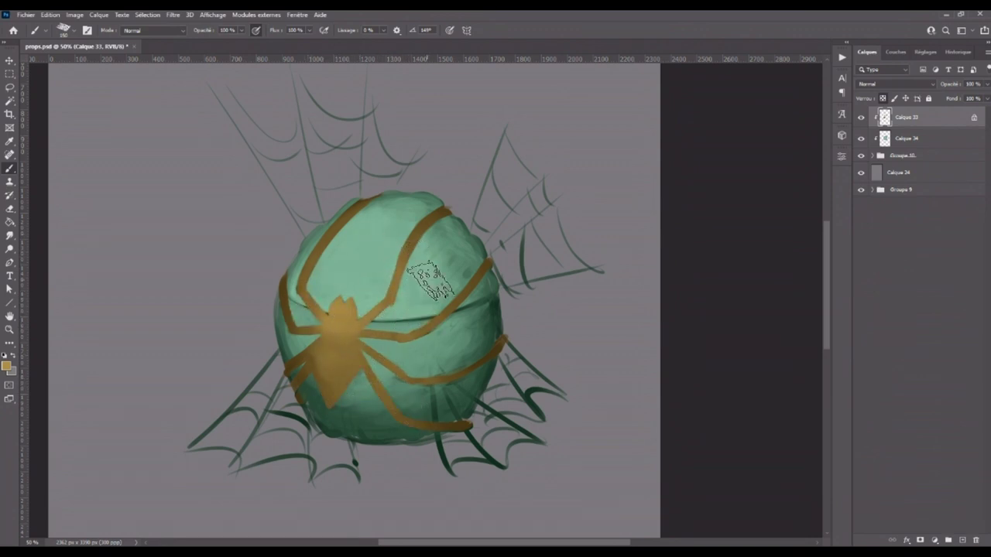
{"action": "left_click", "coordinate": [365, 409], "text": "alt"}
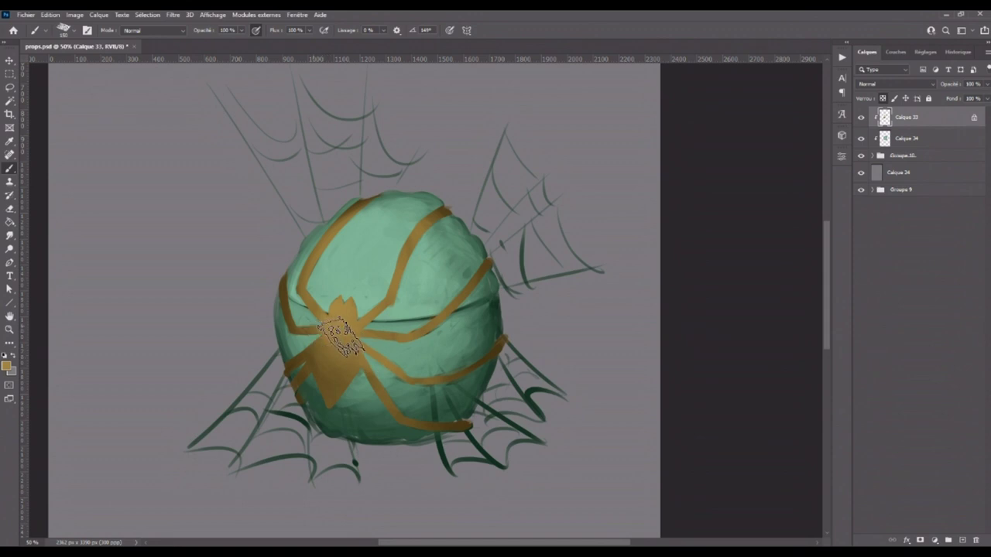
- Fill out richer gold across the spider's body, pick a darker colour, and select Groupe 10
{"action": "key", "text": "ctrl+minus"}
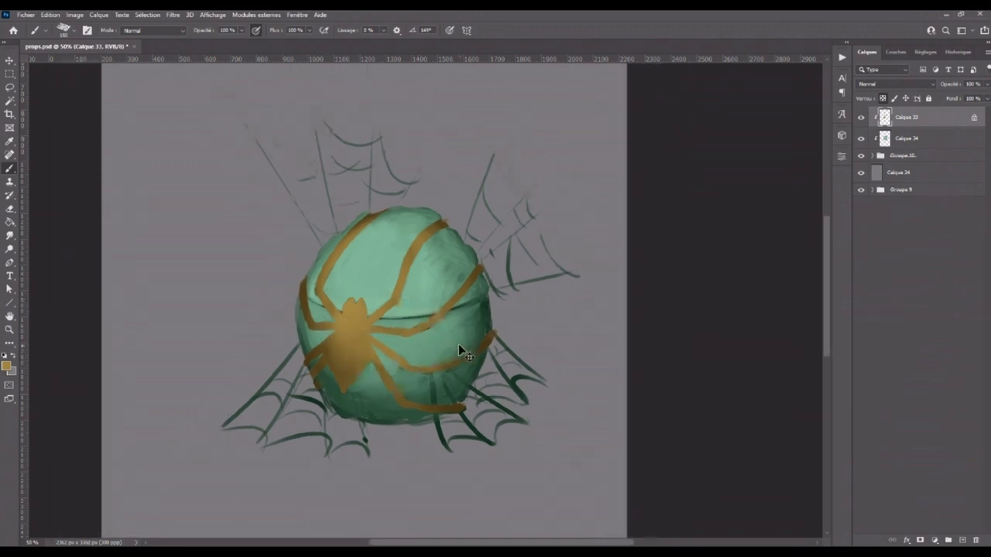
{"action": "left_click_drag", "start_coordinate": [348, 356], "coordinate": [354, 339]}
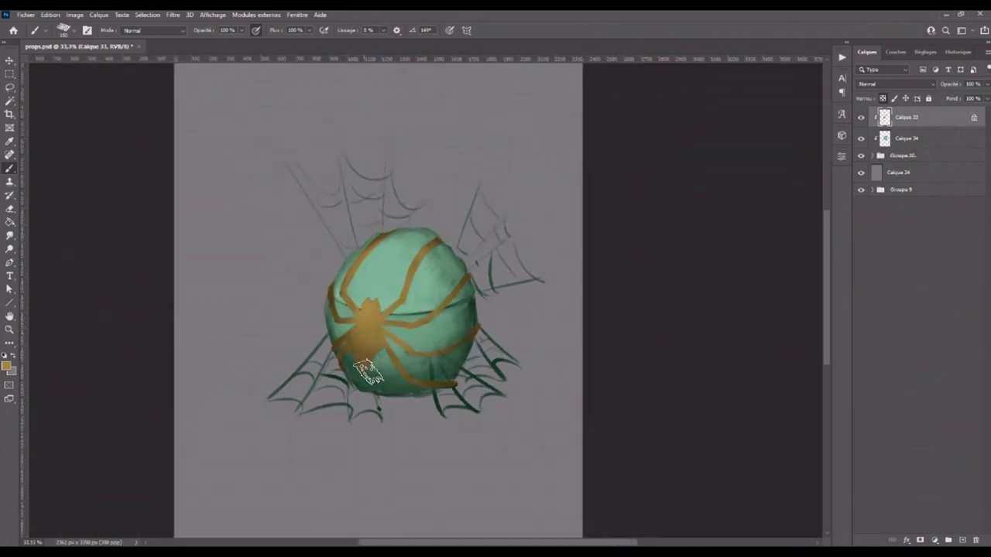
{"action": "left_click_drag", "start_coordinate": [355, 339], "coordinate": [364, 358]}
{"action": "left_click_drag", "start_coordinate": [364, 331], "coordinate": [354, 364]}
{"action": "left_click", "coordinate": [7, 365]}
{"action": "left_click", "coordinate": [586, 418]}
{"action": "key", "text": "Return"}
{"action": "left_click", "coordinate": [927, 157]}
- Add a layer mask to Groupe 10 and mask out web strands beneath and right of the cocoon
{"action": "left_click", "coordinate": [920, 540]}
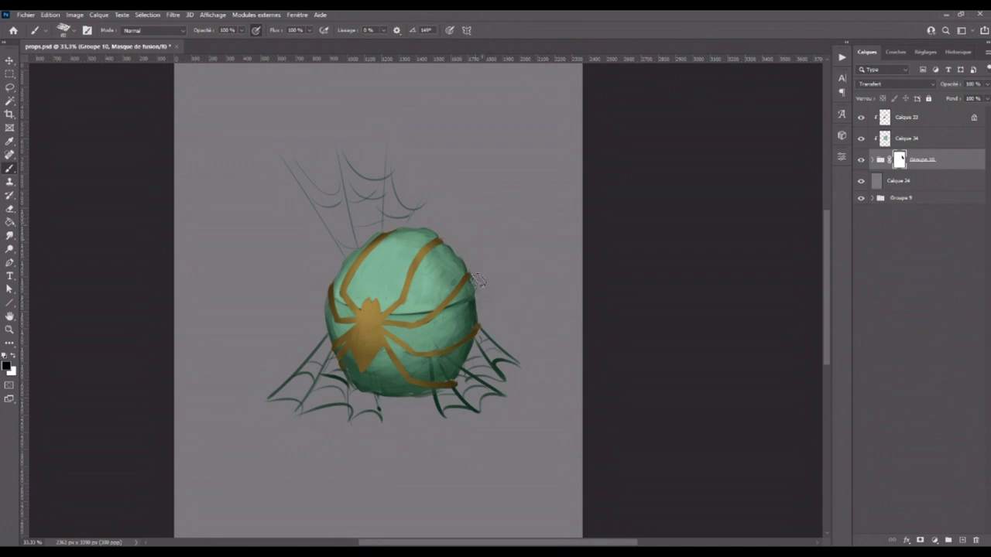
{"action": "key", "text": "ctrl+plus"}
{"action": "key", "text": "ctrl+plus"}
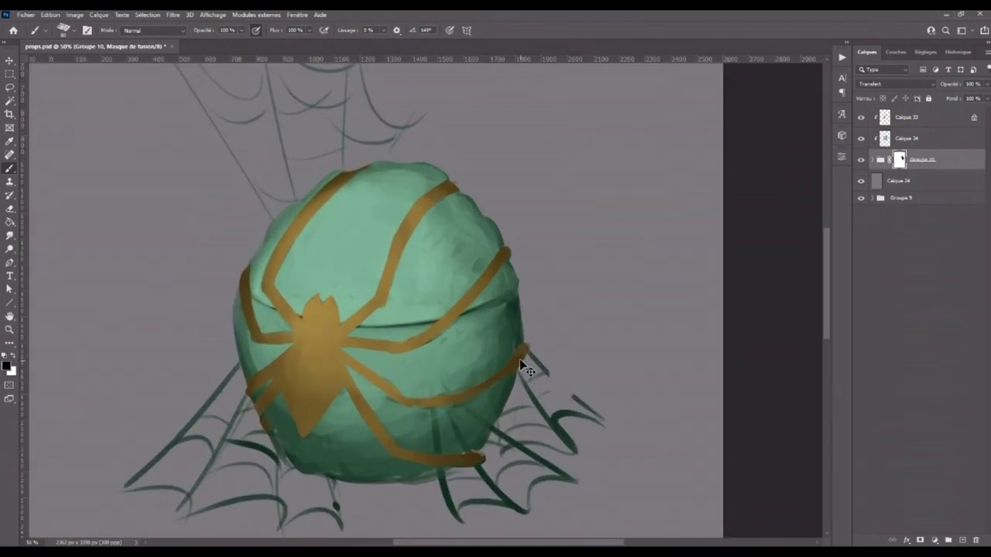
{"action": "left_click_drag", "start_coordinate": [519, 356], "coordinate": [516, 250]}
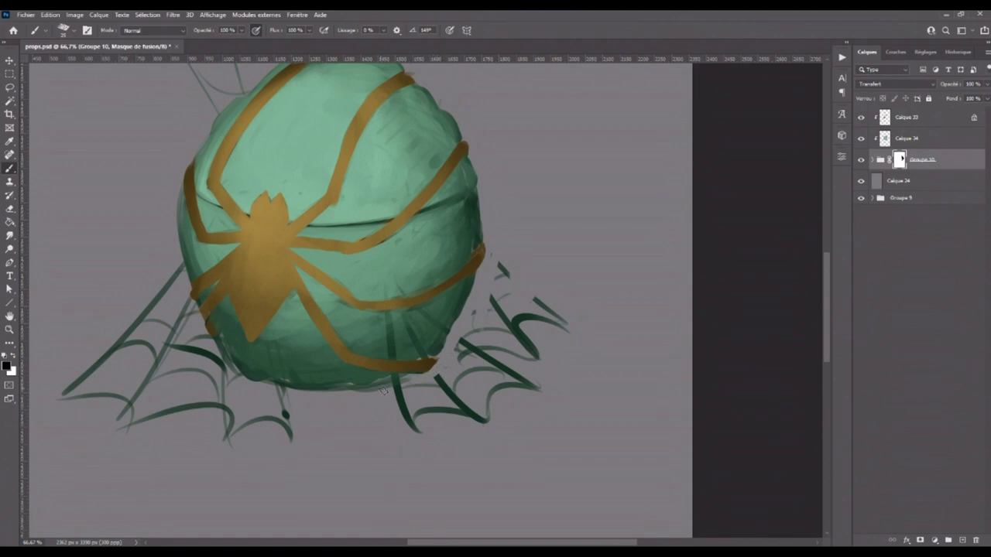
{"action": "mouse_move", "coordinate": [433, 377]}
{"action": "left_mouse_down"}
{"action": "mouse_move", "coordinate": [399, 397]}
{"action": "mouse_move", "coordinate": [453, 379]}
{"action": "mouse_move", "coordinate": [451, 362]}
{"action": "left_mouse_up"}
{"action": "mouse_move", "coordinate": [504, 269]}
{"action": "left_mouse_down"}
{"action": "mouse_move", "coordinate": [493, 302]}
{"action": "mouse_move", "coordinate": [535, 283]}
{"action": "mouse_move", "coordinate": [511, 341]}
{"action": "mouse_move", "coordinate": [541, 321]}
{"action": "mouse_move", "coordinate": [528, 379]}
{"action": "left_mouse_up"}
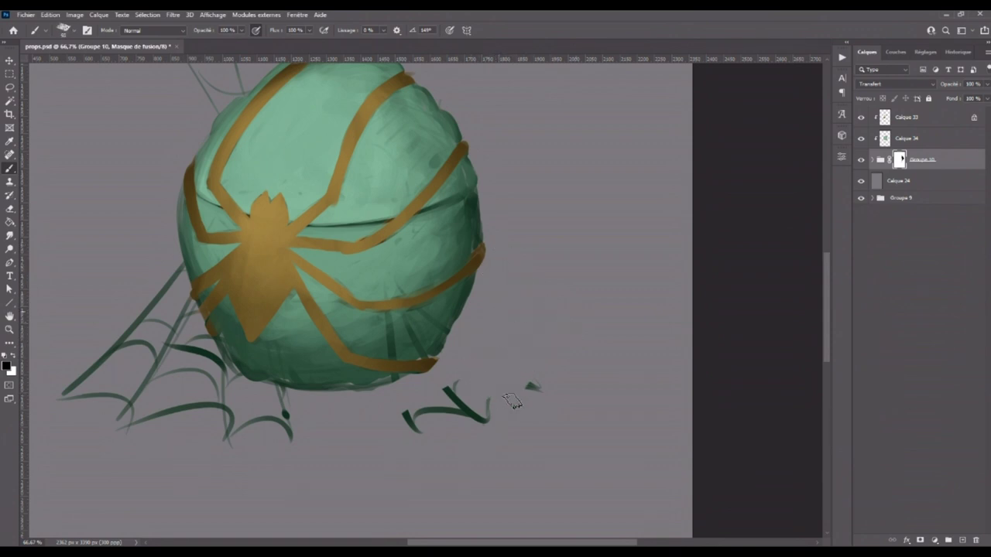
{"action": "mouse_move", "coordinate": [486, 411]}
{"action": "left_mouse_down"}
{"action": "mouse_move", "coordinate": [471, 393]}
{"action": "mouse_move", "coordinate": [413, 411]}
{"action": "left_mouse_up"}
- Mask away the long diagonal strand and grass at lower left, plus strands at right and centre
{"action": "left_click_drag", "start_coordinate": [66, 393], "coordinate": [186, 271]}
{"action": "mouse_move", "coordinate": [205, 402]}
{"action": "left_mouse_down"}
{"action": "mouse_move", "coordinate": [279, 425]}
{"action": "mouse_move", "coordinate": [186, 360]}
{"action": "mouse_move", "coordinate": [197, 437]}
{"action": "mouse_move", "coordinate": [87, 394]}
{"action": "left_mouse_up"}
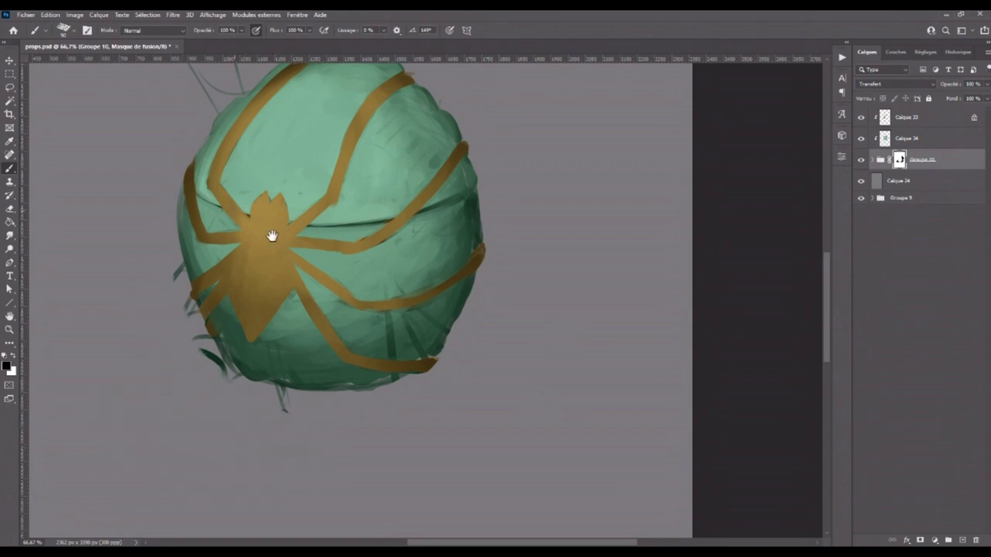
{"action": "left_click_drag", "start_coordinate": [272, 236], "coordinate": [370, 238]}
{"action": "mouse_move", "coordinate": [398, 270]}
{"action": "left_mouse_down"}
{"action": "mouse_move", "coordinate": [553, 210]}
{"action": "mouse_move", "coordinate": [285, 272]}
{"action": "mouse_move", "coordinate": [330, 215]}
{"action": "mouse_move", "coordinate": [321, 173]}
{"action": "mouse_move", "coordinate": [378, 130]}
{"action": "mouse_move", "coordinate": [190, 159]}
{"action": "left_mouse_up"}
{"action": "left_click_drag", "start_coordinate": [675, 358], "coordinate": [567, 235]}
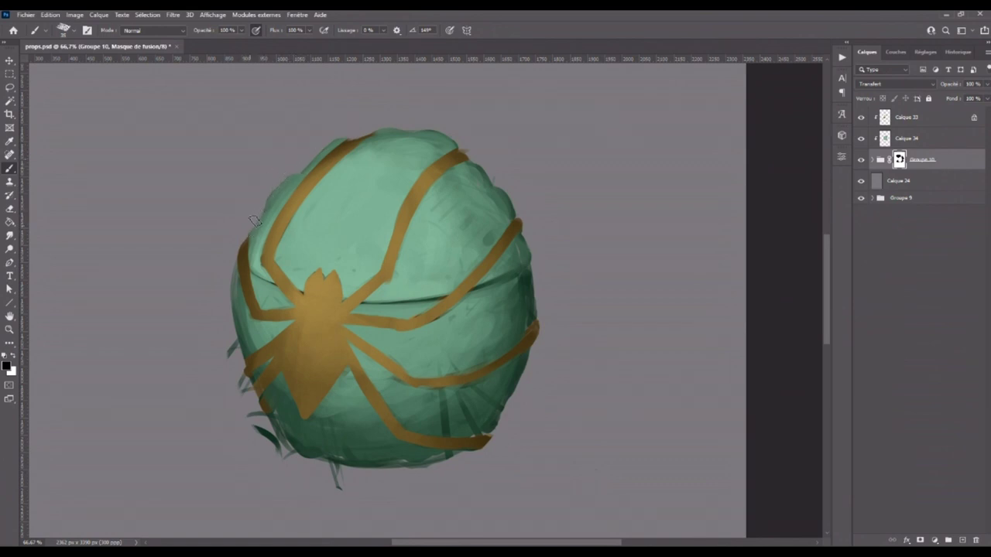
- Paint black on Groupe 10's mask over the stray strokes at the cocoon's lower left, then zoom out
{"action": "scroll", "coordinate": [256, 219], "scroll_direction": "up", "scroll_amount": 1}
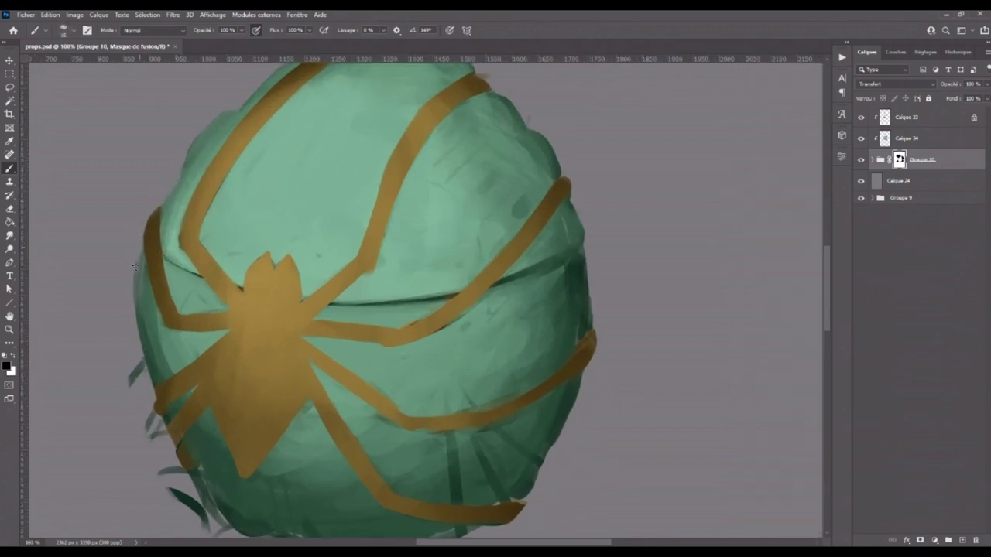
{"action": "left_click_drag", "start_coordinate": [191, 288], "coordinate": [230, 179]}
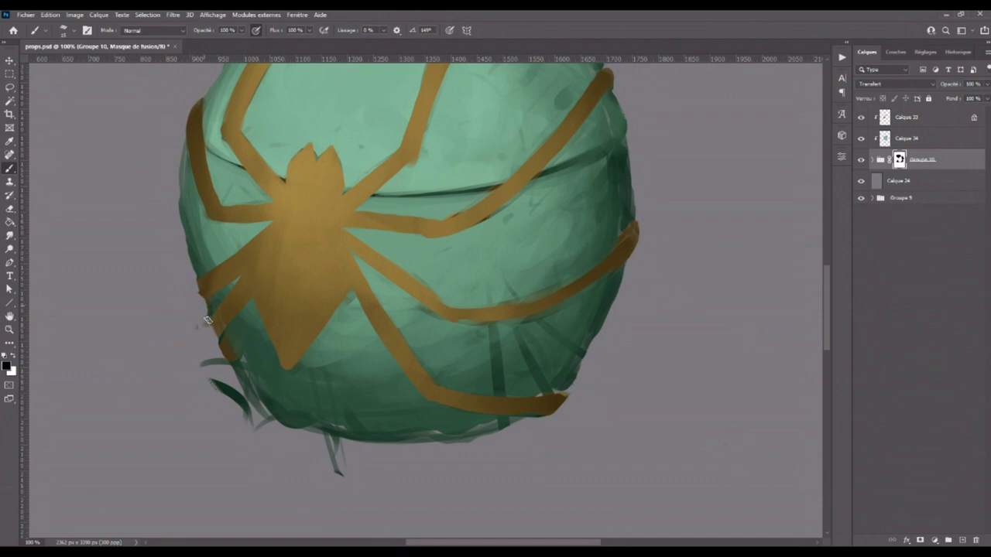
{"action": "mouse_move", "coordinate": [219, 341]}
{"action": "left_mouse_down"}
{"action": "mouse_move", "coordinate": [193, 314]}
{"action": "mouse_move", "coordinate": [271, 426]}
{"action": "left_mouse_up"}
{"action": "mouse_move", "coordinate": [248, 387]}
{"action": "left_mouse_down"}
{"action": "mouse_move", "coordinate": [236, 413]}
{"action": "mouse_move", "coordinate": [189, 321]}
{"action": "left_mouse_up"}
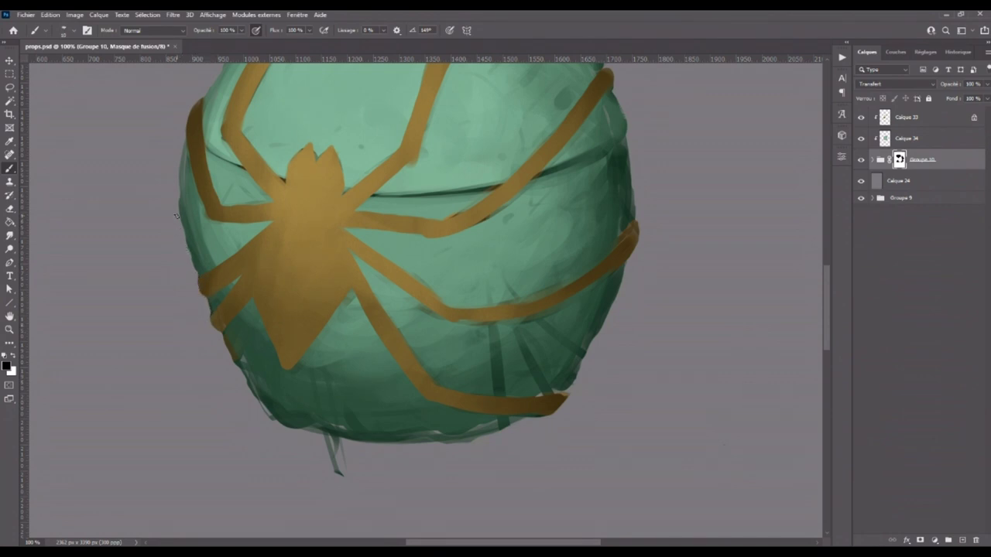
{"action": "key", "text": "ctrl+minus"}
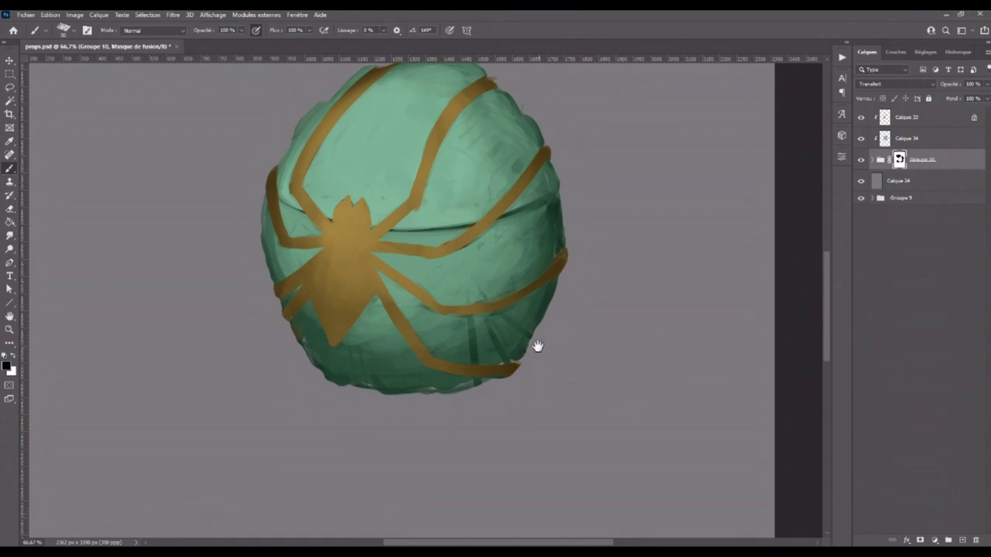
{"action": "left_click_drag", "start_coordinate": [531, 329], "coordinate": [555, 418]}
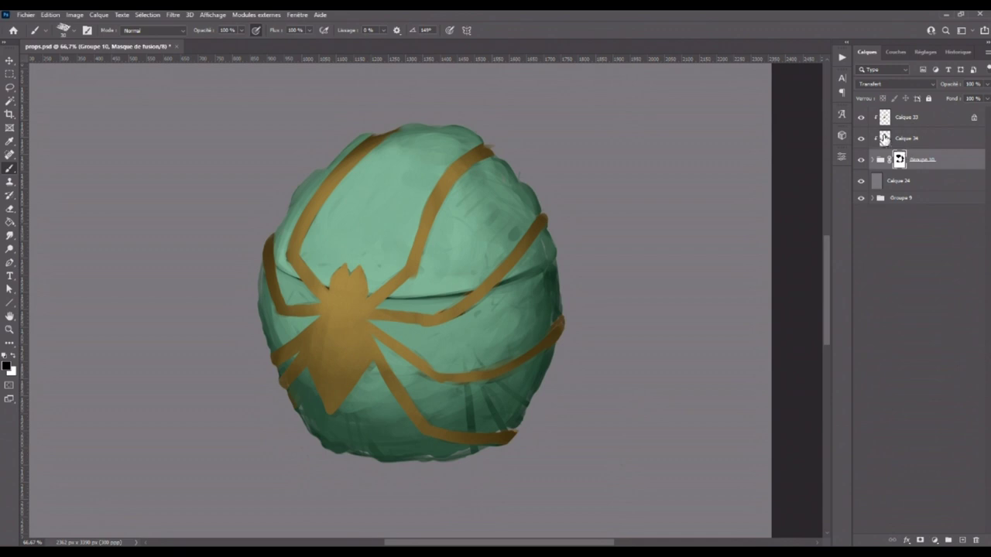
- On Calque 34, sample teal greens and paint over the dark streaks on the lower right
{"action": "left_click", "coordinate": [882, 141]}
{"action": "left_click", "coordinate": [467, 316], "text": "alt"}
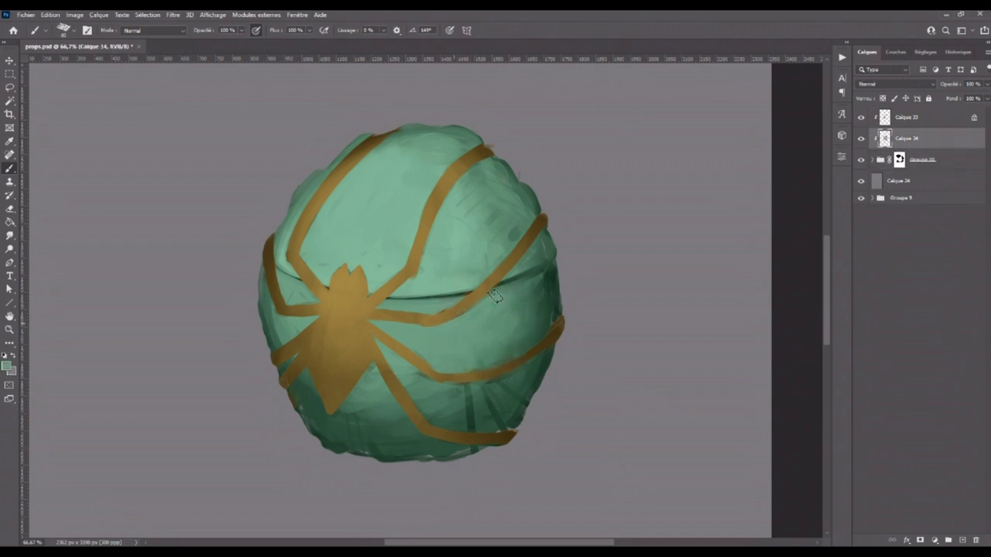
{"action": "left_click", "coordinate": [488, 200], "text": "alt"}
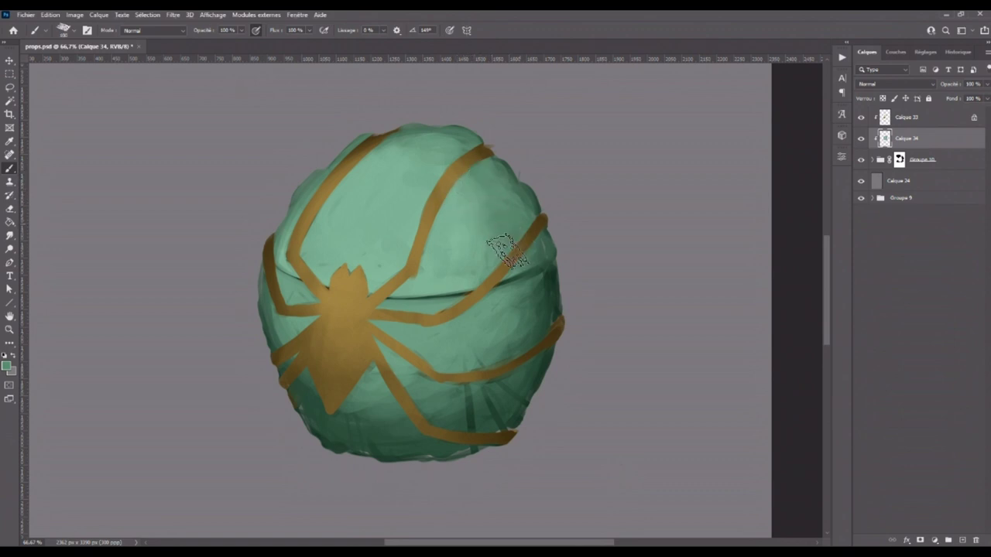
{"action": "mouse_move", "coordinate": [510, 325]}
{"action": "left_mouse_down"}
{"action": "mouse_move", "coordinate": [526, 345]}
{"action": "mouse_move", "coordinate": [503, 391]}
{"action": "mouse_move", "coordinate": [469, 410]}
{"action": "mouse_move", "coordinate": [478, 418]}
{"action": "left_mouse_up"}
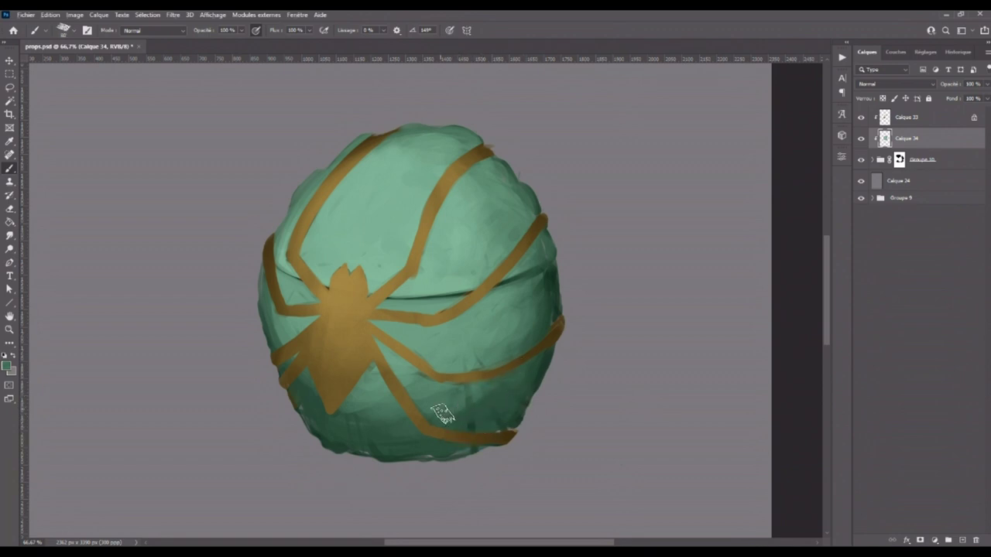
{"action": "left_click", "coordinate": [544, 391], "text": "alt"}
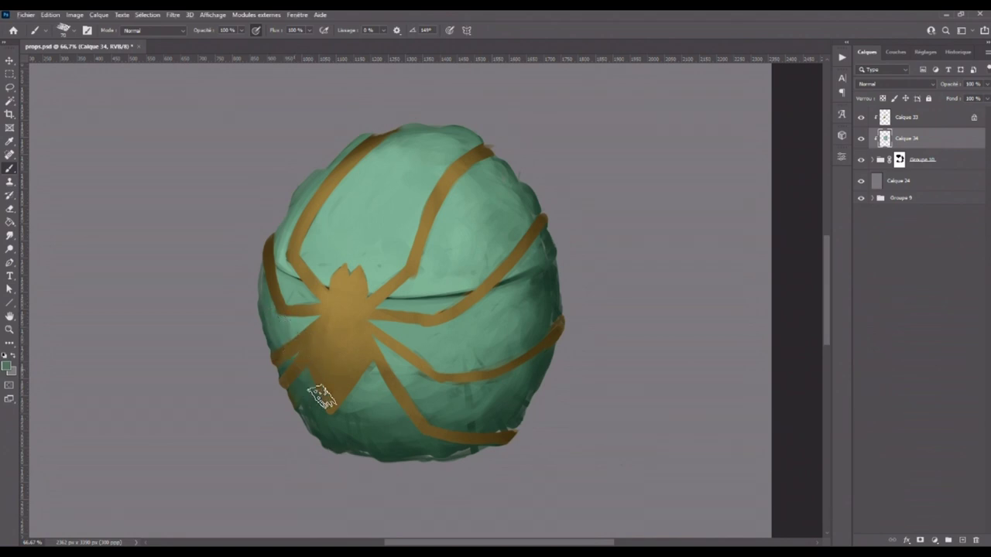
- Sample darker greens to touch up a gold band's top end and darken the cocoon's right edge
{"action": "key", "text": "alt"}
{"action": "left_click", "coordinate": [371, 431], "text": "alt"}
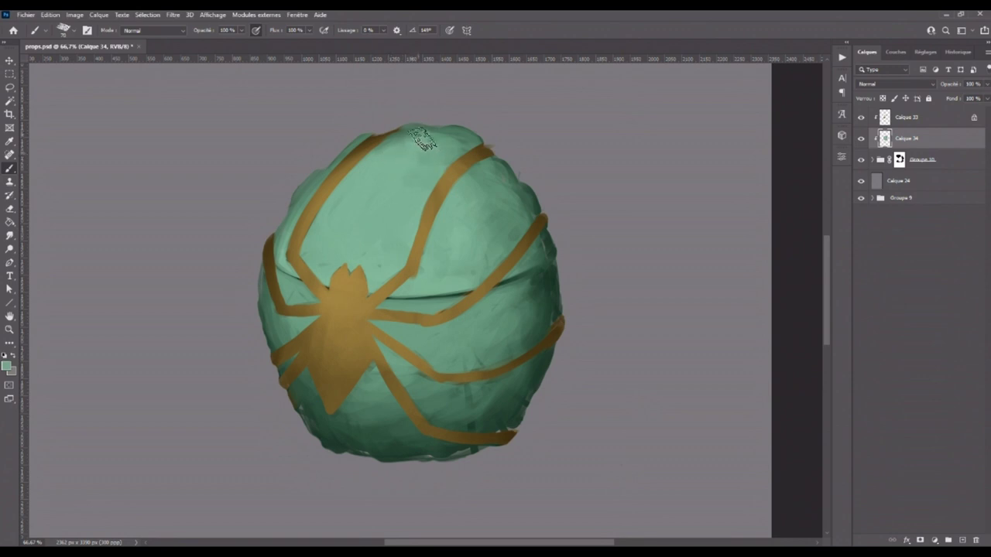
{"action": "key", "text": "alt"}
{"action": "left_click", "coordinate": [416, 133], "text": "alt"}
{"action": "left_click_drag", "start_coordinate": [459, 145], "coordinate": [483, 158]}
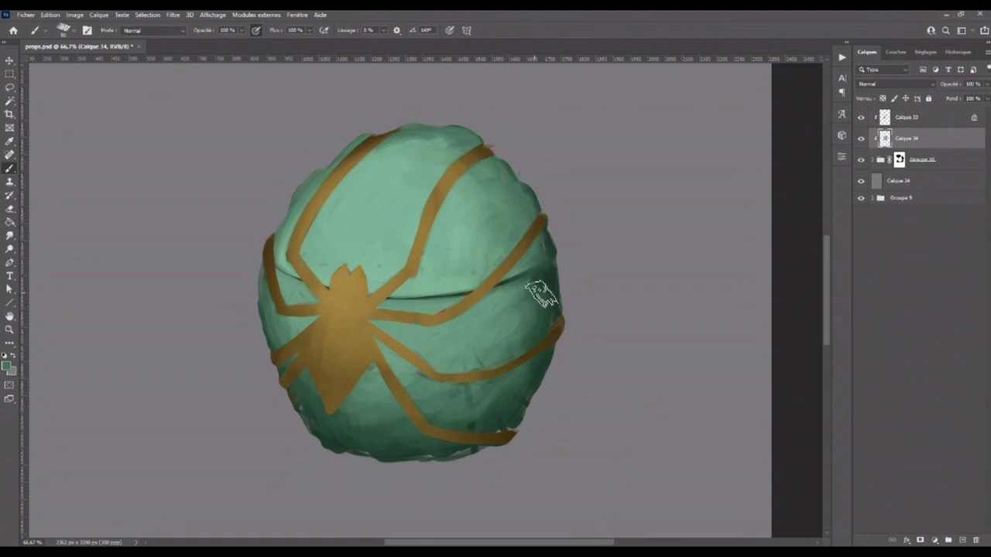
{"action": "left_click_drag", "start_coordinate": [545, 328], "coordinate": [544, 323]}
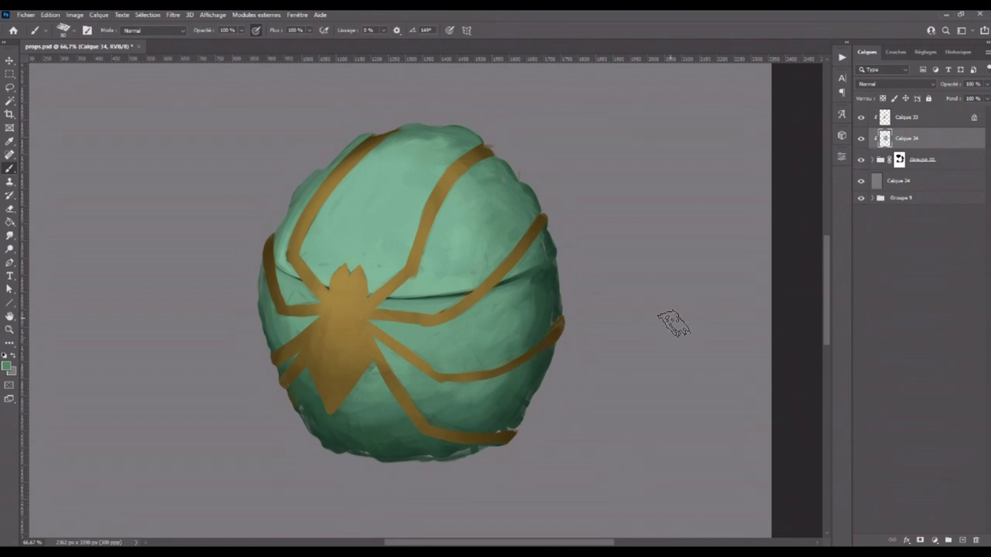
- Toggle the gold bands layer to check it, then make Calque 33 active
{"action": "left_click", "coordinate": [861, 117]}
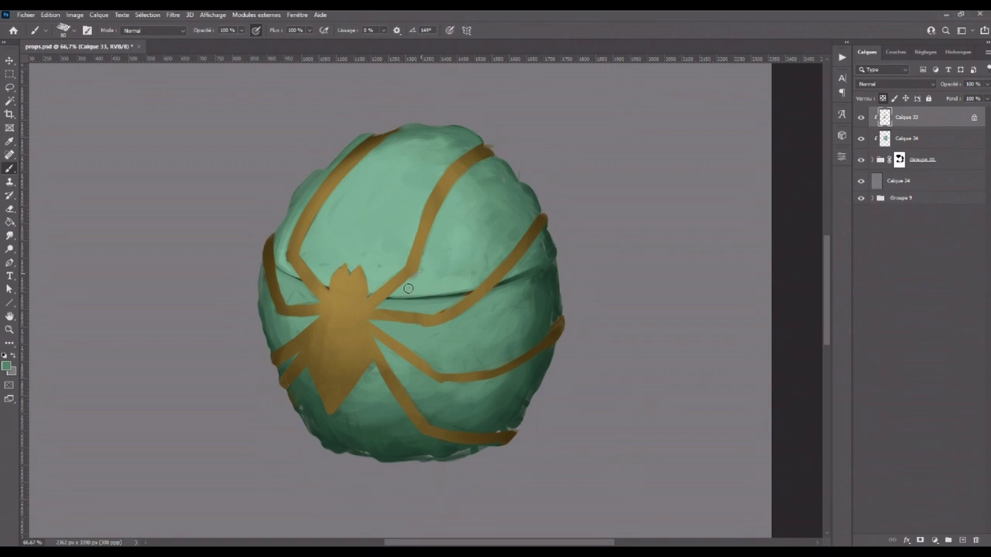
{"action": "key", "text": "alt+bracketleft"}
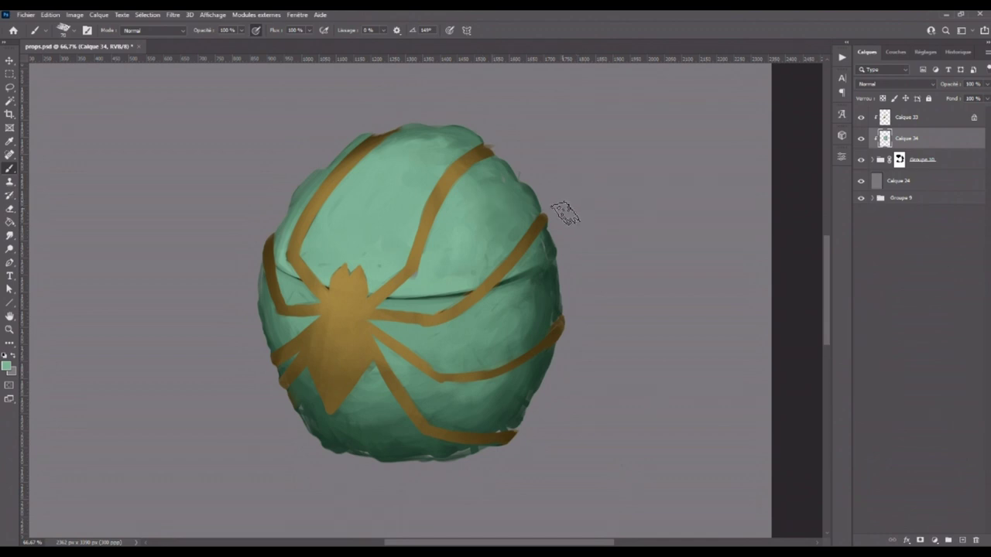
{"action": "left_click", "coordinate": [885, 120]}
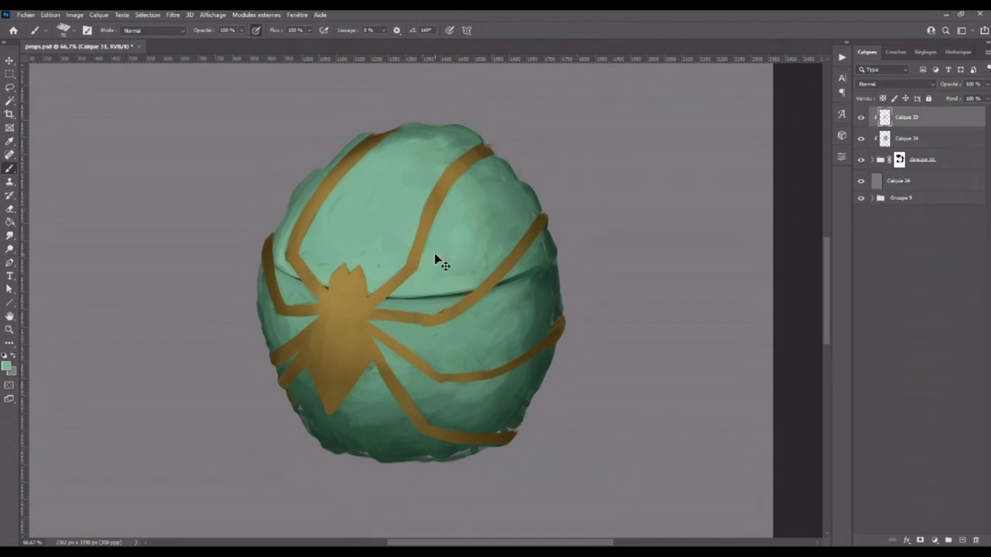
- Zoom in on the cocoon's upper part and thin the gold band's right edge with teal
{"action": "scroll", "coordinate": [435, 253], "scroll_direction": "up", "scroll_amount": 2}
{"action": "left_click_drag", "start_coordinate": [434, 253], "coordinate": [392, 298]}
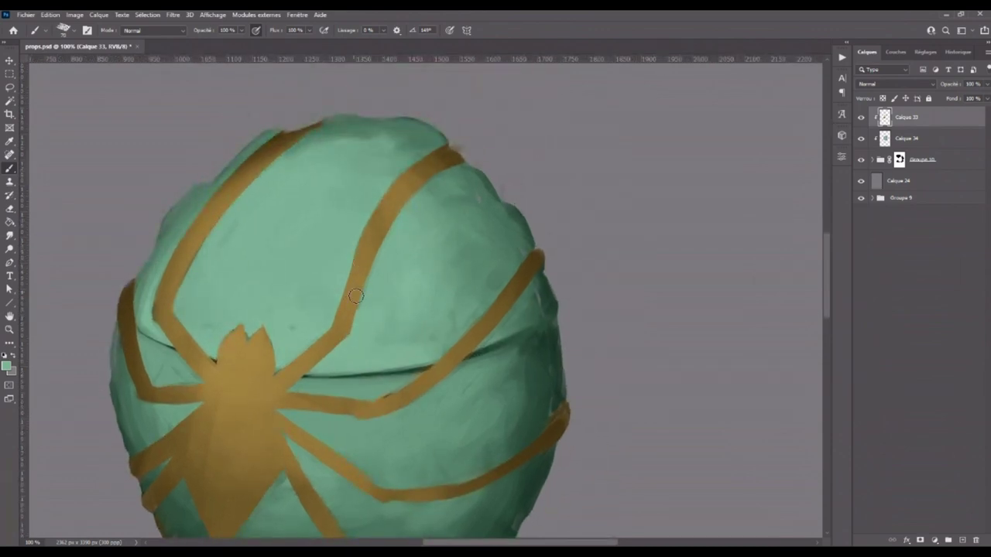
{"action": "left_click_drag", "start_coordinate": [382, 257], "coordinate": [438, 182]}
{"action": "key", "text": "ctrl+plus"}
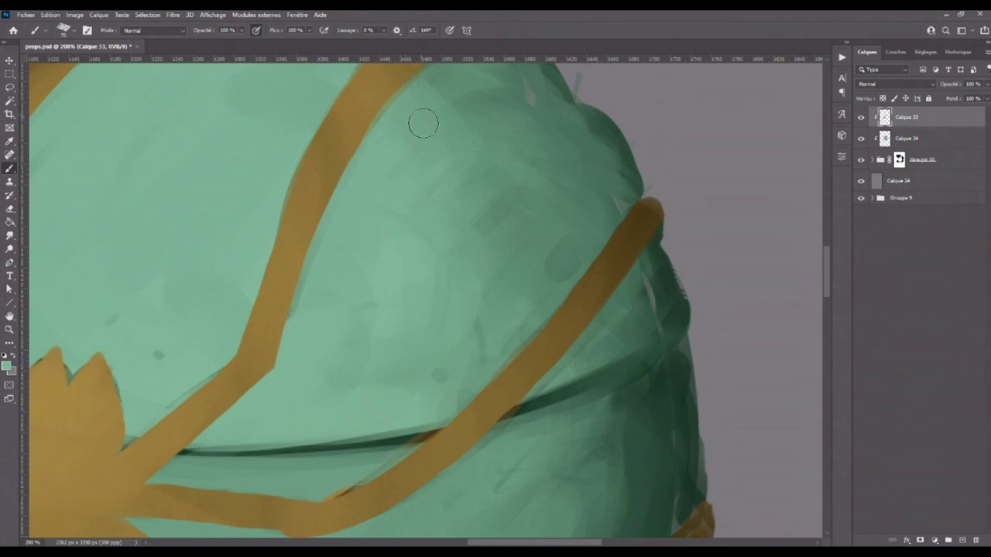
{"action": "left_click_drag", "start_coordinate": [423, 124], "coordinate": [336, 287]}
{"action": "mouse_move", "coordinate": [269, 364]}
{"action": "left_mouse_down"}
{"action": "mouse_move", "coordinate": [312, 270]}
{"action": "mouse_move", "coordinate": [387, 188]}
{"action": "mouse_move", "coordinate": [480, 130]}
{"action": "left_mouse_up"}
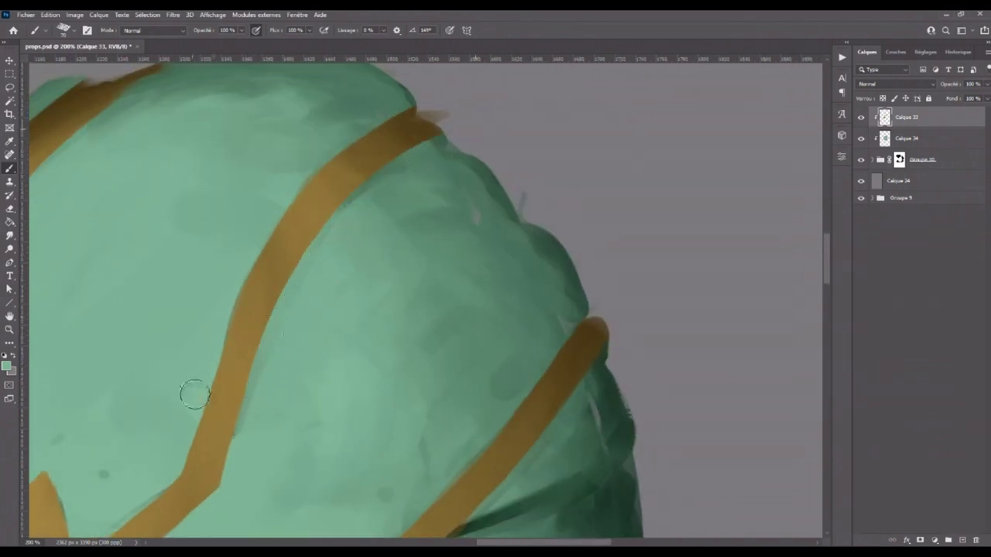
{"action": "left_click_drag", "start_coordinate": [194, 395], "coordinate": [427, 224]}
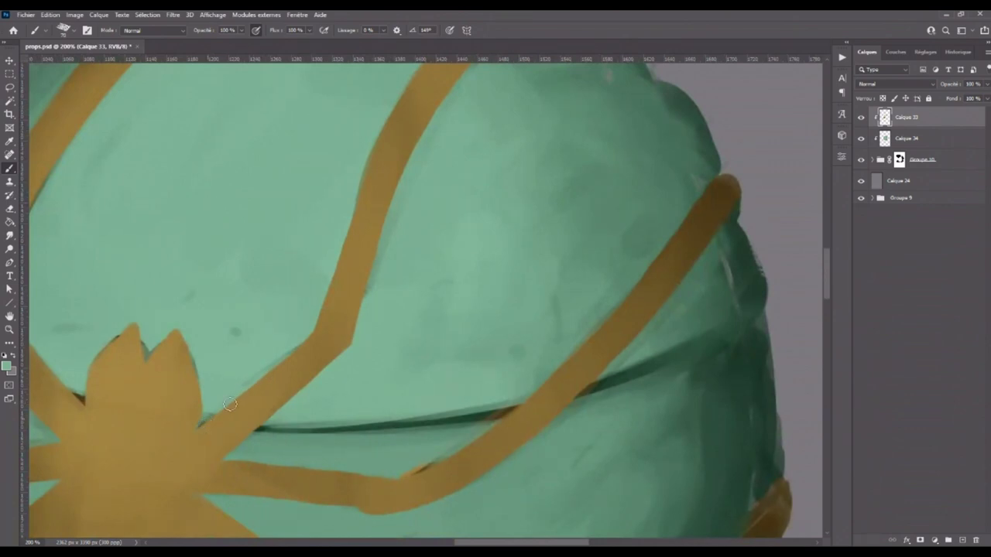
{"action": "left_click", "coordinate": [317, 329], "text": "alt"}
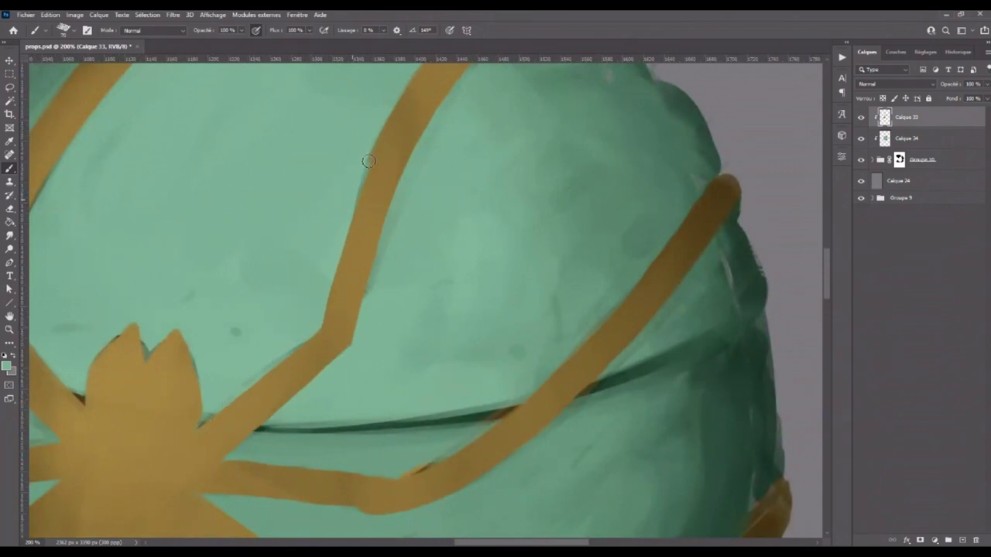
- Trim the gold band's upper-left and right edges with teal, then pan toward the spider
{"action": "left_click_drag", "start_coordinate": [368, 160], "coordinate": [231, 351]}
{"action": "left_click_drag", "start_coordinate": [210, 399], "coordinate": [277, 266]}
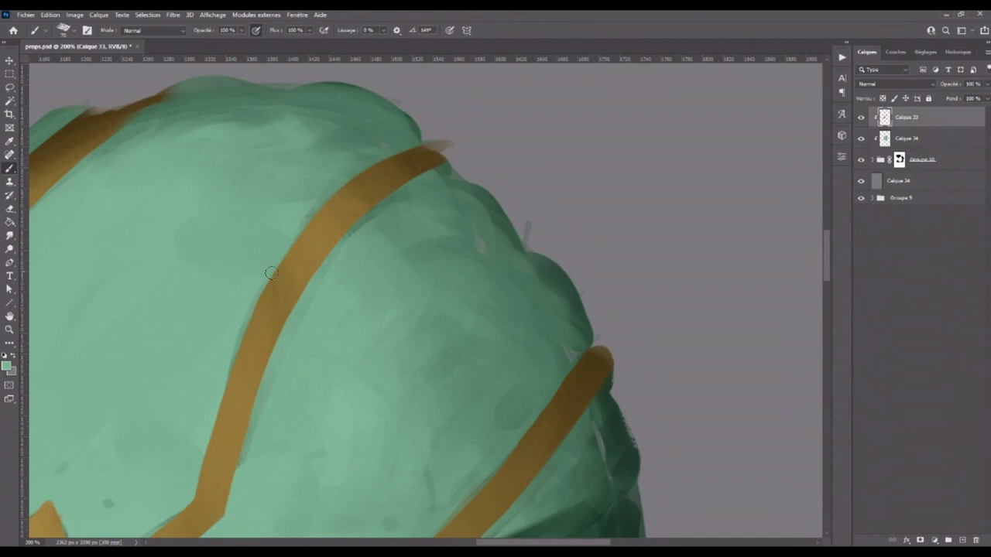
{"action": "left_click_drag", "start_coordinate": [244, 321], "coordinate": [399, 152]}
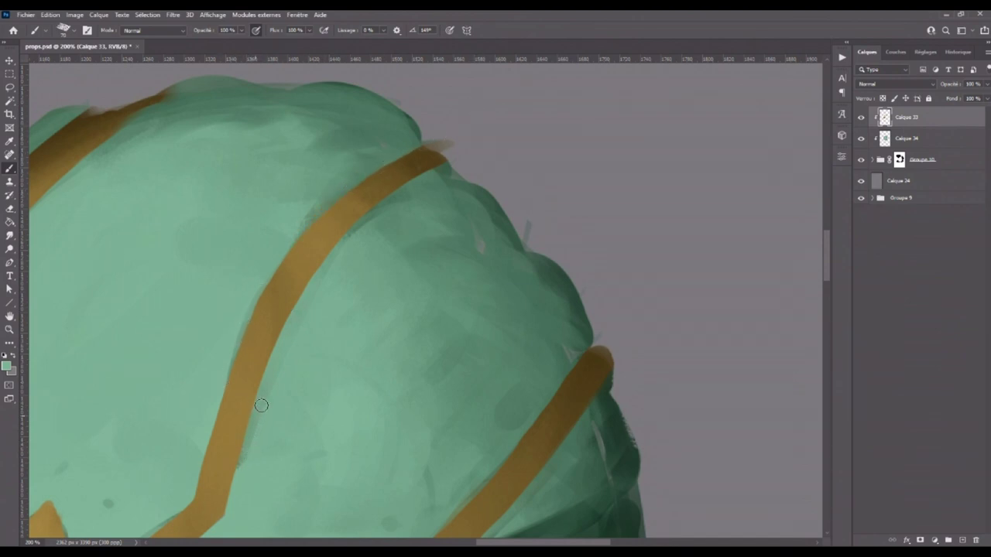
{"action": "mouse_move", "coordinate": [275, 369]}
{"action": "left_mouse_down"}
{"action": "mouse_move", "coordinate": [303, 289]}
{"action": "mouse_move", "coordinate": [354, 232]}
{"action": "left_mouse_up"}
{"action": "mouse_move", "coordinate": [410, 210]}
{"action": "left_mouse_down"}
{"action": "mouse_move", "coordinate": [520, 327]}
{"action": "mouse_move", "coordinate": [711, 269]}
{"action": "left_mouse_up"}
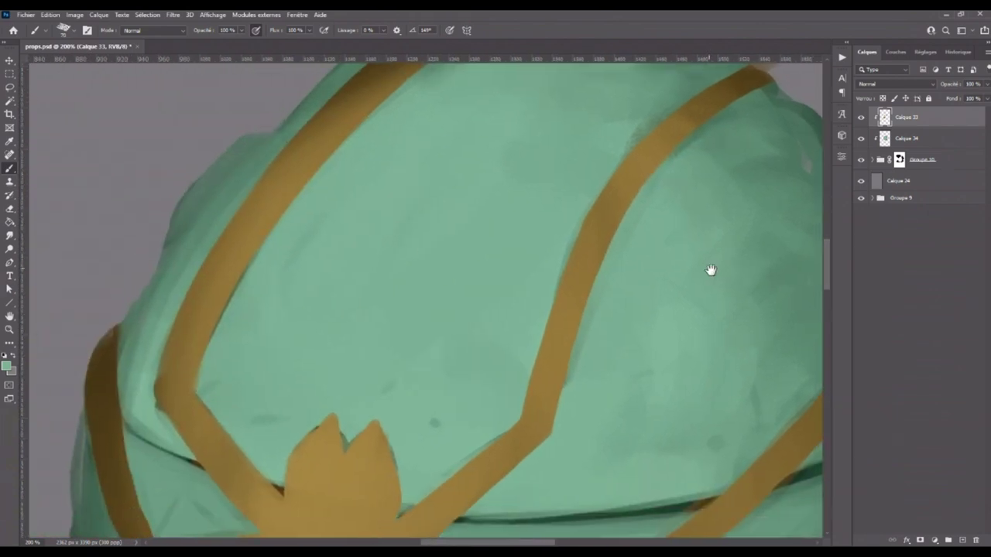
{"action": "left_click_drag", "start_coordinate": [262, 411], "coordinate": [180, 284]}
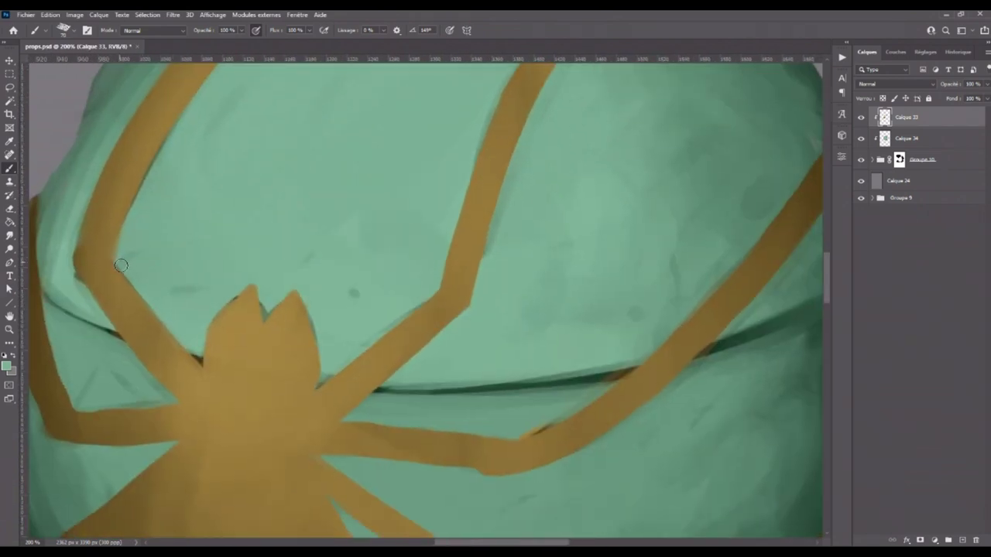
{"action": "right_click", "coordinate": [9, 87]}
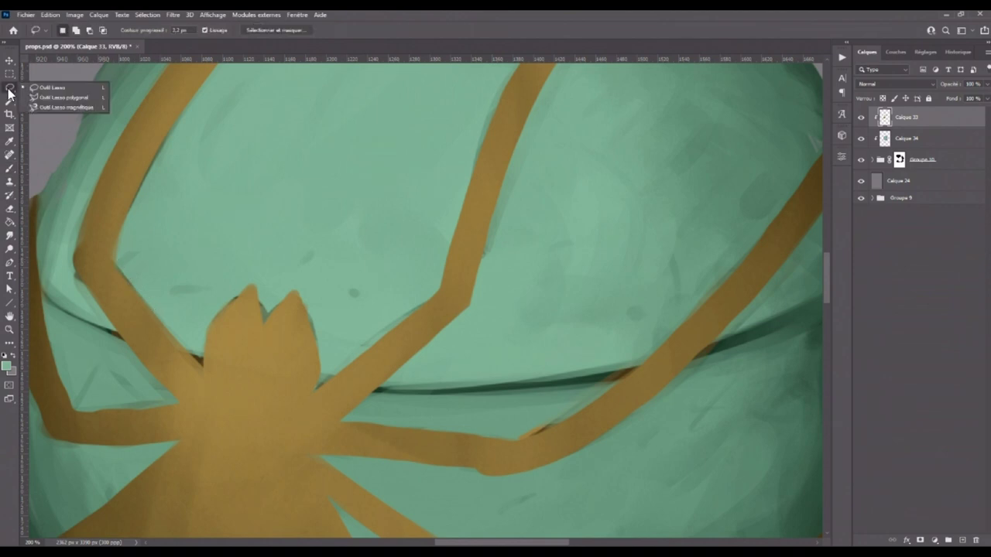
{"action": "left_click", "coordinate": [46, 97]}
{"action": "left_click", "coordinate": [113, 261]}
{"action": "left_click", "coordinate": [203, 379]}
{"action": "left_click", "coordinate": [207, 331]}
{"action": "left_click", "coordinate": [250, 286]}
{"action": "left_click", "coordinate": [262, 325]}
{"action": "left_click", "coordinate": [295, 292]}
{"action": "left_click", "coordinate": [313, 344]}
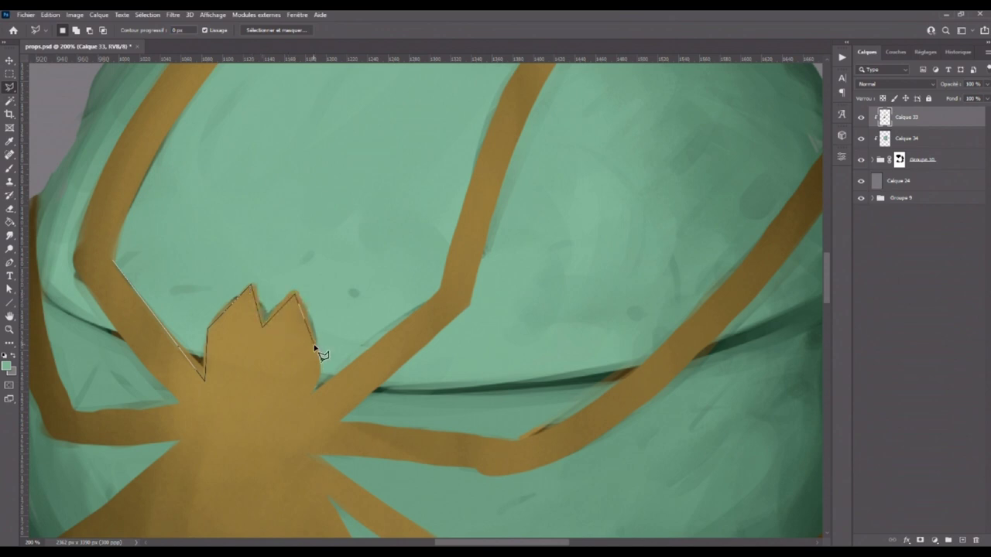
{"action": "left_click", "coordinate": [312, 391]}
{"action": "left_click", "coordinate": [437, 293]}
{"action": "left_click", "coordinate": [426, 230]}
{"action": "left_click", "coordinate": [333, 184]}
{"action": "left_click", "coordinate": [207, 195]}
{"action": "left_click", "coordinate": [115, 257]}
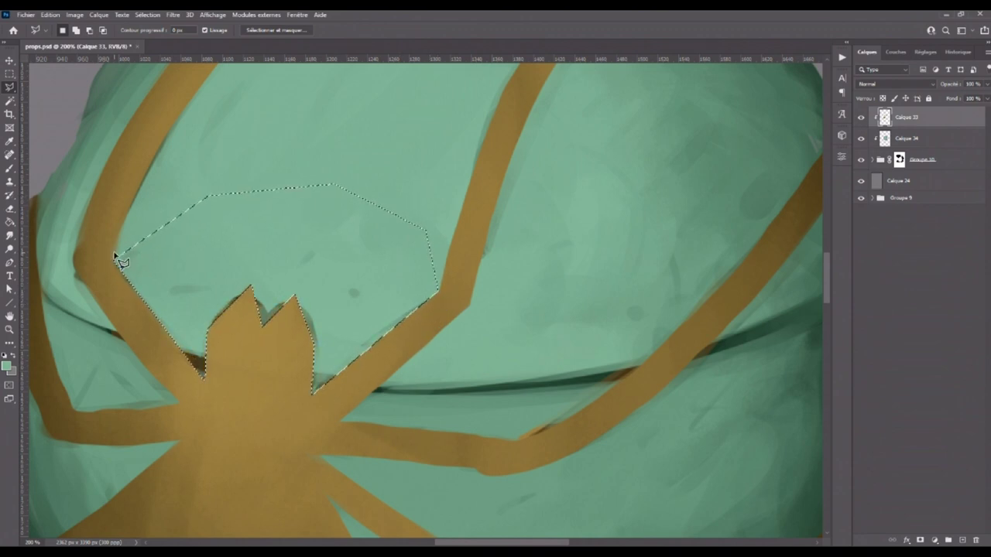
{"action": "key", "text": "m"}
{"action": "key", "text": "ctrl+d"}
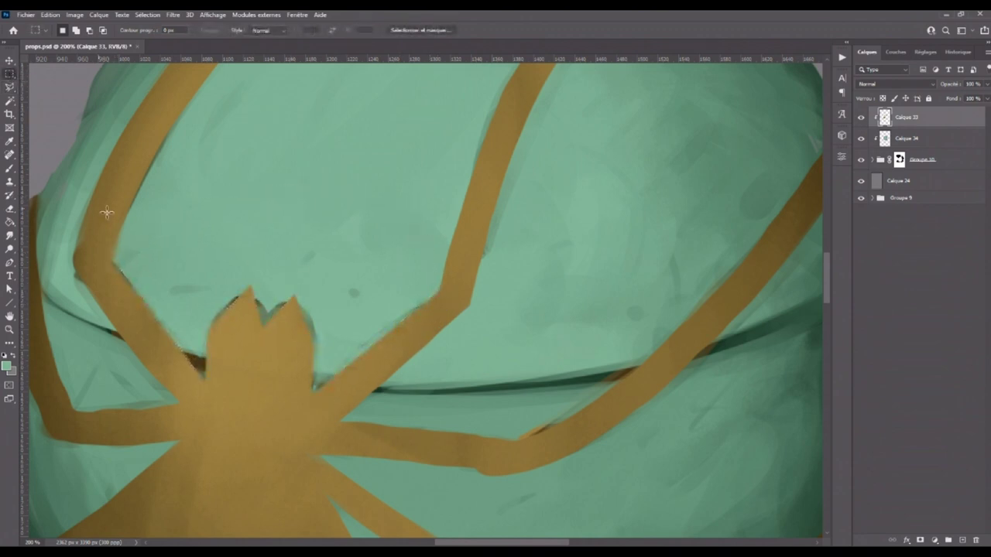
{"action": "key", "text": "b"}
{"action": "key", "text": "bracketleft"}
{"action": "key", "text": "bracketleft"}
{"action": "key", "text": "bracketleft"}
{"action": "key", "text": "bracketleft"}
{"action": "key", "text": "bracketleft"}
{"action": "left_click", "coordinate": [282, 320], "text": "alt"}
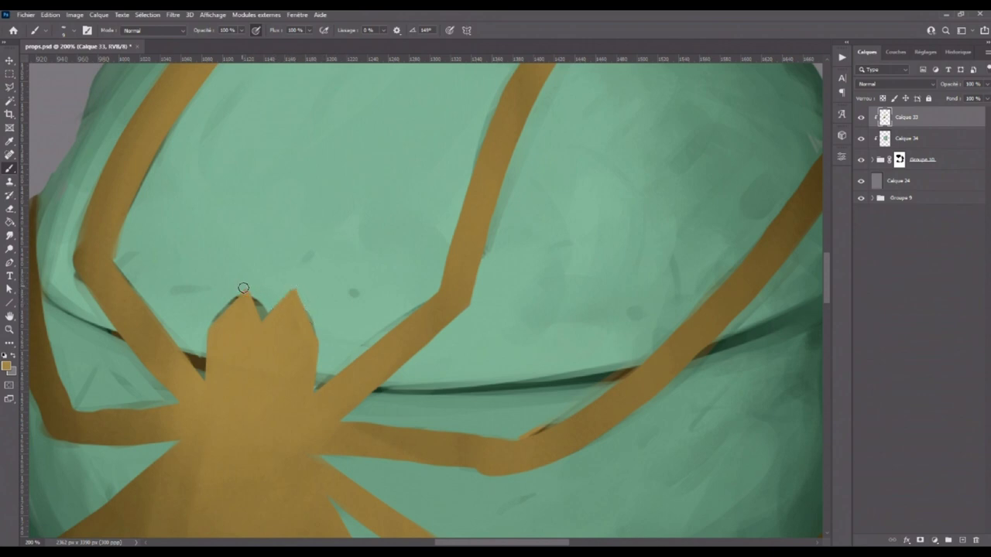
{"action": "key", "text": "ctrl+minus"}
{"action": "key", "text": "ctrl+plus"}
{"action": "scroll", "coordinate": [331, 344], "scroll_direction": "down", "scroll_amount": 3}
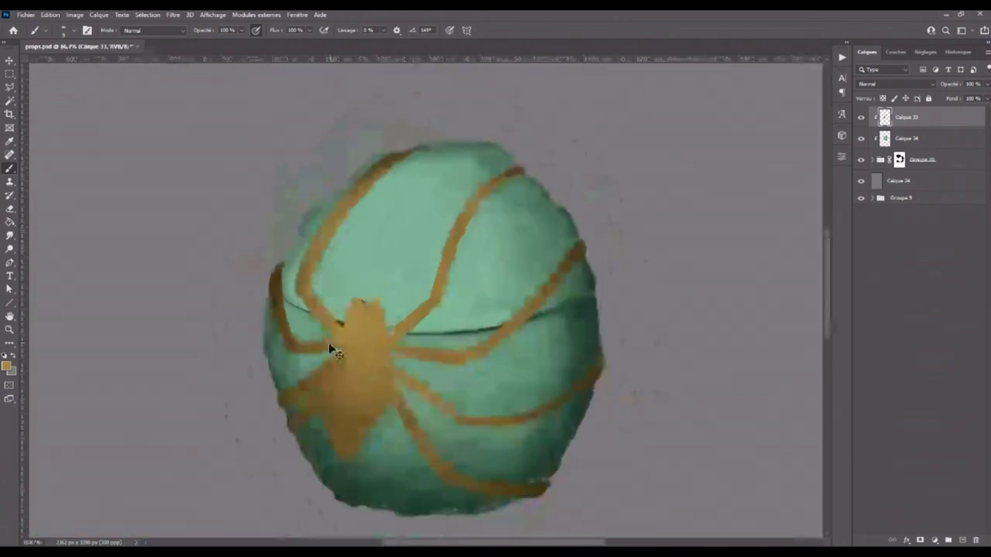
{"action": "scroll", "coordinate": [331, 344], "scroll_direction": "up", "scroll_amount": 3}
{"action": "key", "text": "l"}
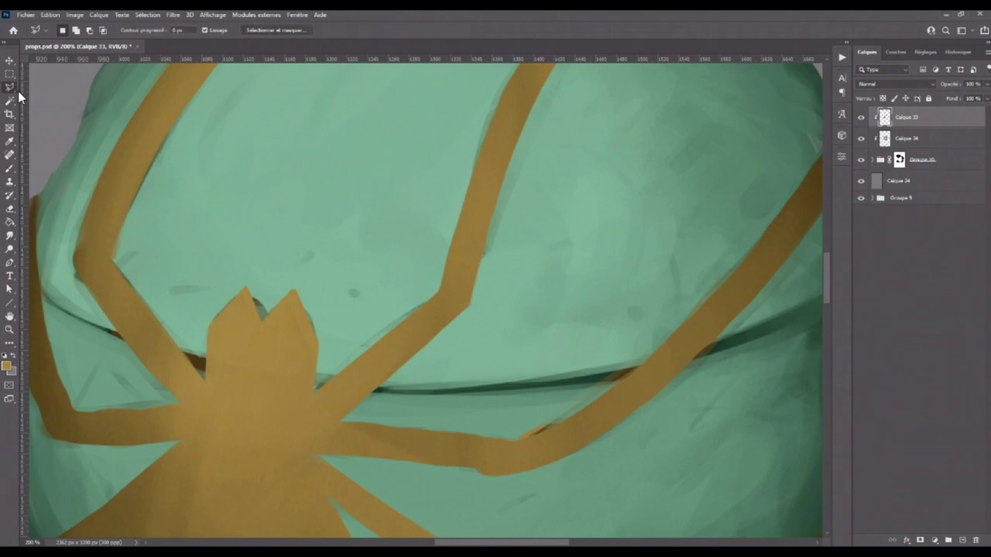
{"action": "scroll", "coordinate": [261, 162], "scroll_direction": "down", "scroll_amount": 2}
{"action": "left_click", "coordinate": [164, 195]}
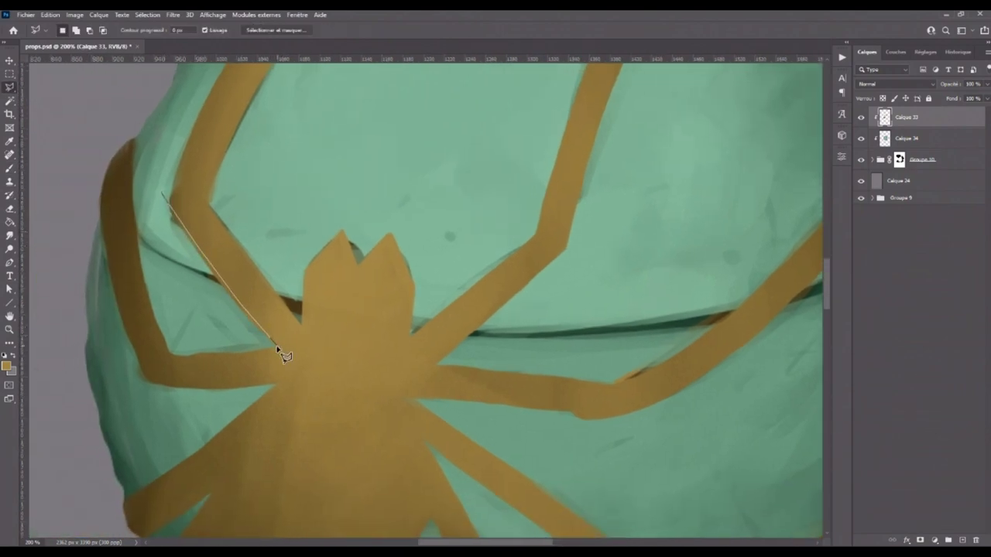
{"action": "left_click", "coordinate": [278, 349]}
{"action": "left_click", "coordinate": [170, 355]}
{"action": "left_click", "coordinate": [163, 198]}
{"action": "key", "text": "Delete"}
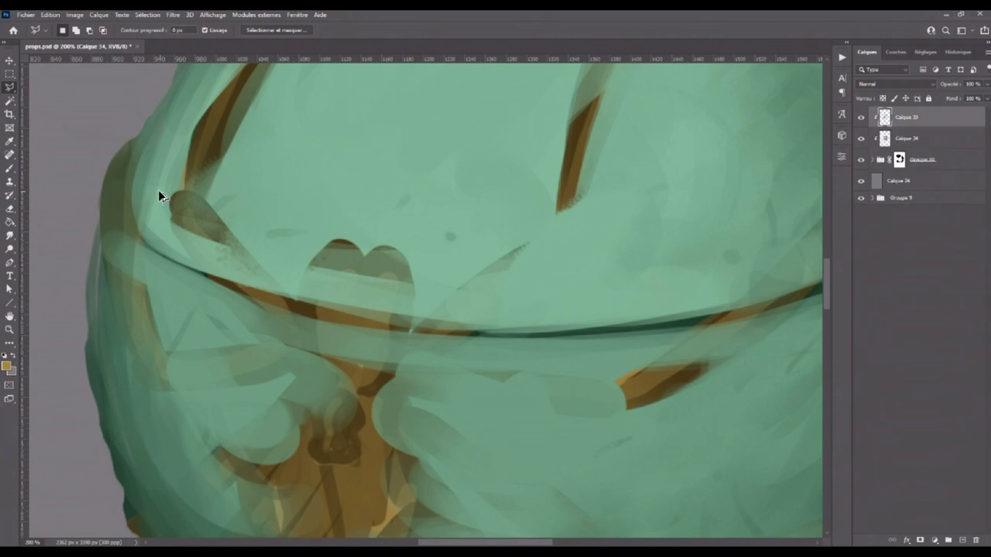
{"action": "key", "text": "ctrl+z"}
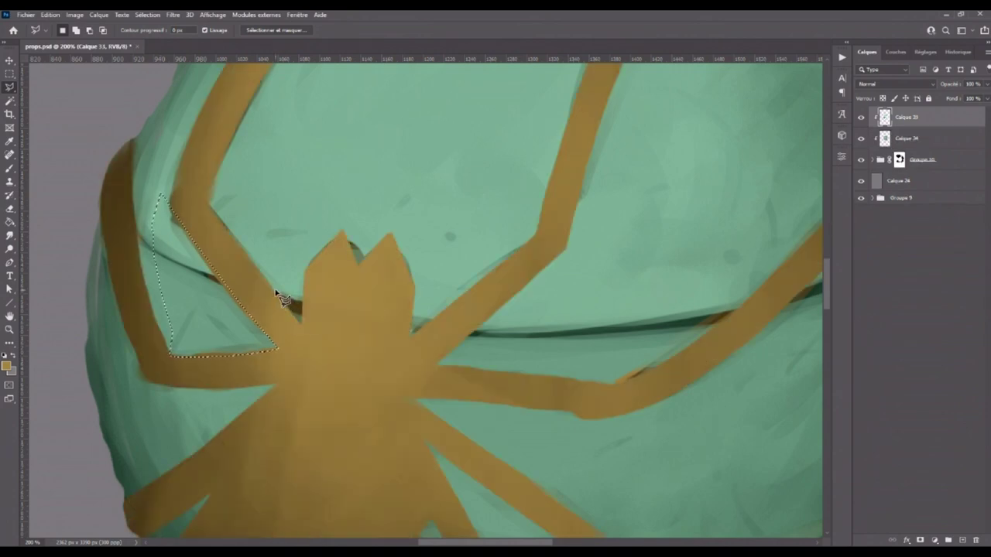
{"action": "key", "text": "m"}
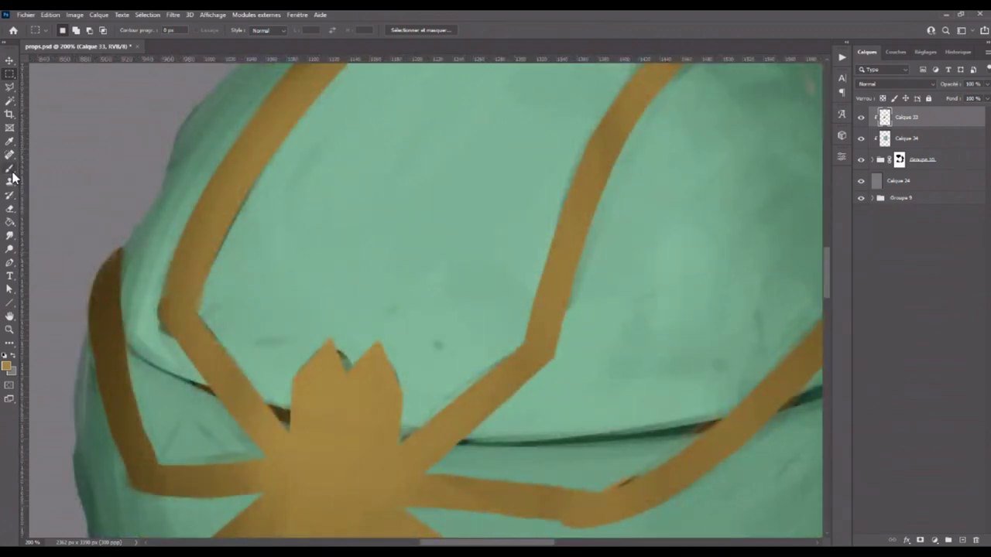
{"action": "left_click", "coordinate": [12, 170]}
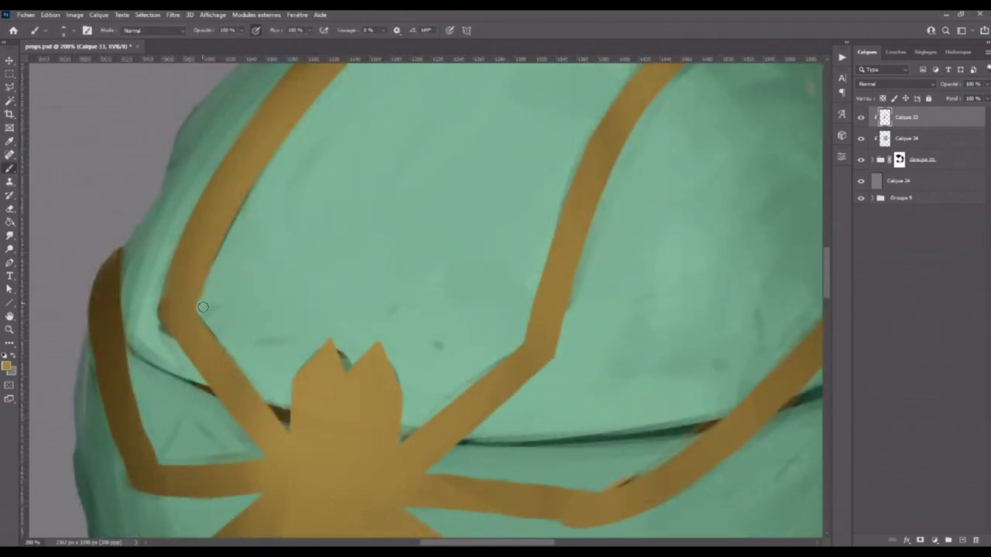
- Paint teal and gold along the left gold band's edges and clean up the spider's left leg
{"action": "left_click_drag", "start_coordinate": [269, 207], "coordinate": [256, 358]}
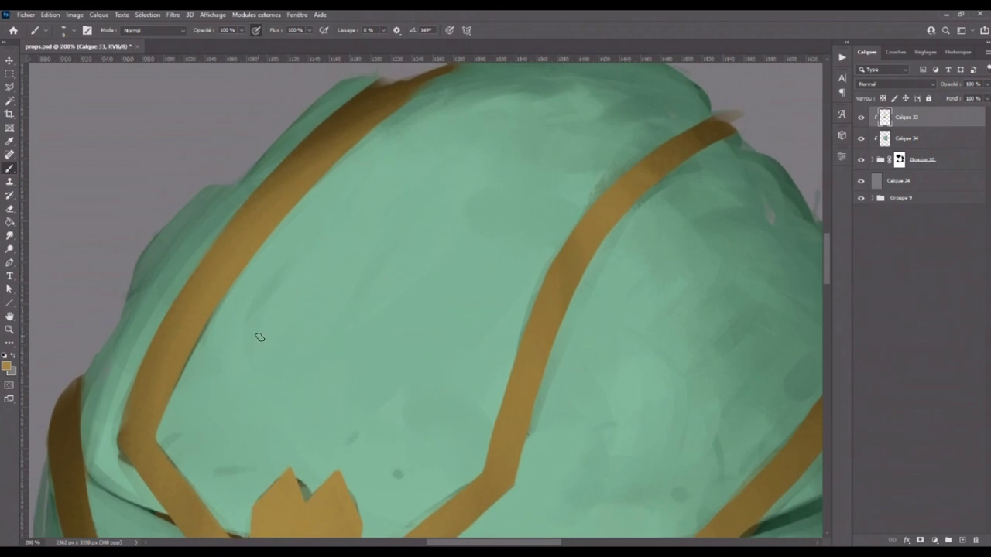
{"action": "left_click_drag", "start_coordinate": [415, 93], "coordinate": [341, 159]}
{"action": "mouse_move", "coordinate": [118, 449]}
{"action": "left_mouse_down"}
{"action": "mouse_move", "coordinate": [110, 461]}
{"action": "mouse_move", "coordinate": [157, 316]}
{"action": "mouse_move", "coordinate": [267, 167]}
{"action": "left_mouse_up"}
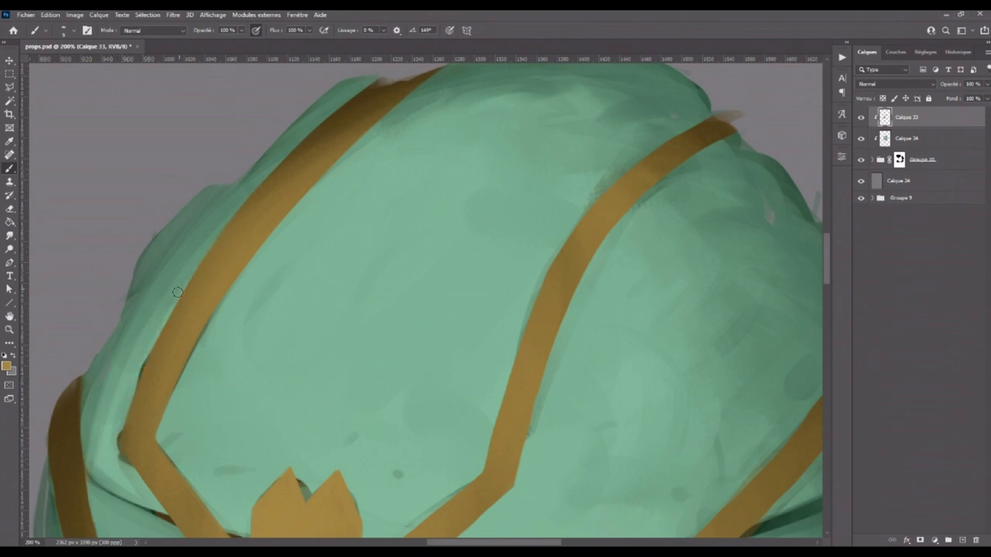
{"action": "left_click_drag", "start_coordinate": [147, 373], "coordinate": [166, 318]}
{"action": "left_click_drag", "start_coordinate": [133, 410], "coordinate": [236, 215]}
{"action": "left_click_drag", "start_coordinate": [192, 278], "coordinate": [330, 116]}
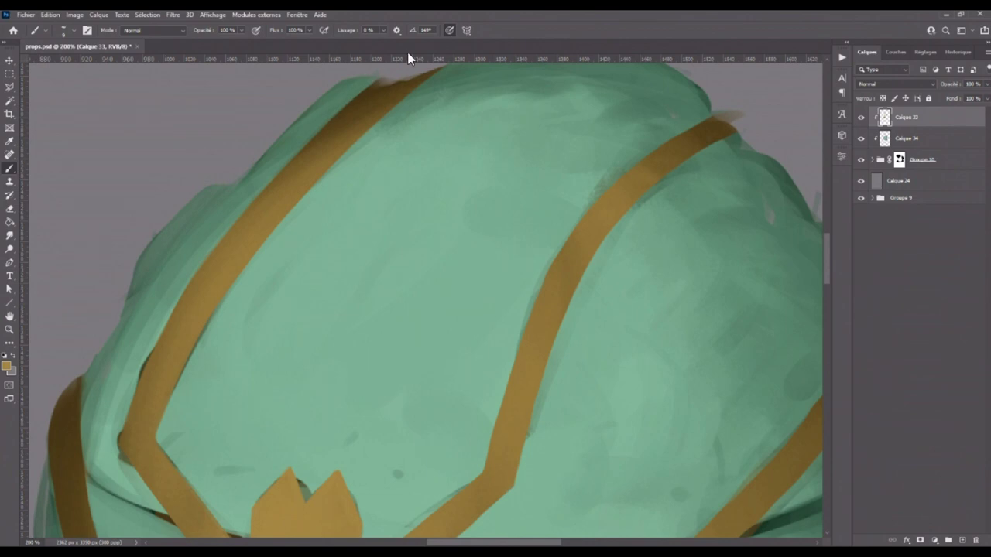
{"action": "left_click_drag", "start_coordinate": [339, 372], "coordinate": [482, 106]}
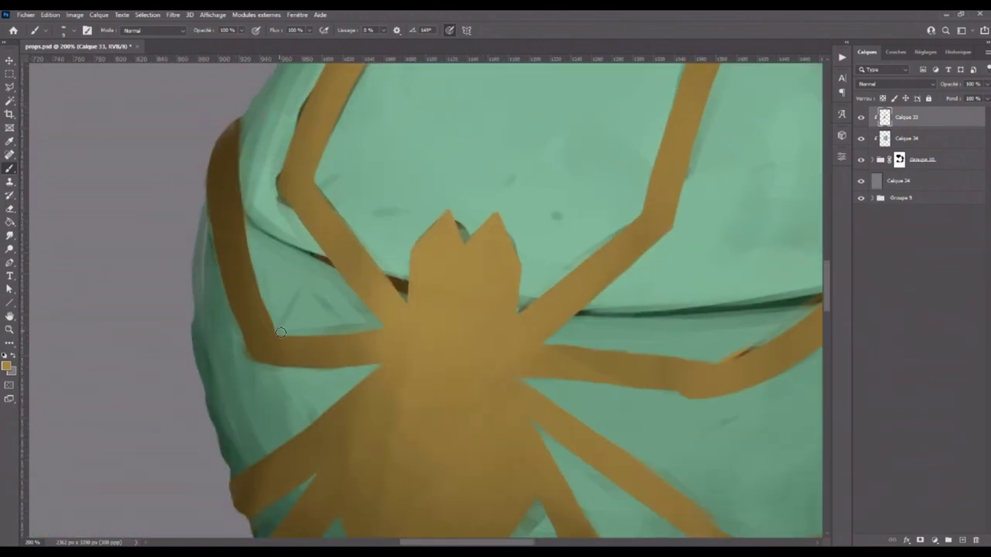
{"action": "left_click_drag", "start_coordinate": [221, 320], "coordinate": [219, 267]}
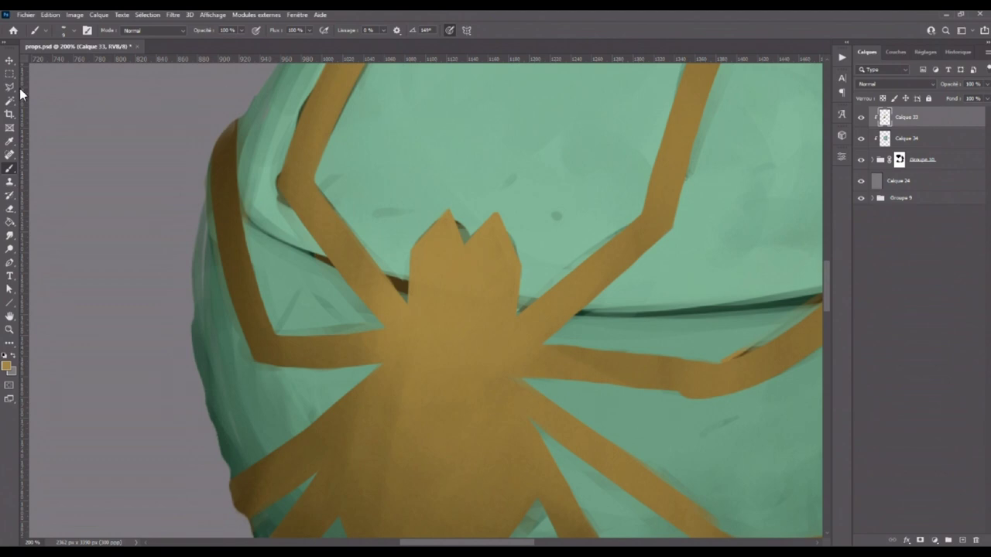
- Lasso selections along the spider leg's lower edge and the adjoining cocoon edge
{"action": "left_click", "coordinate": [16, 88]}
{"action": "mouse_move", "coordinate": [249, 361]}
{"action": "left_mouse_down"}
{"action": "mouse_move", "coordinate": [383, 363]}
{"action": "mouse_move", "coordinate": [276, 460]}
{"action": "mouse_move", "coordinate": [256, 470]}
{"action": "mouse_move", "coordinate": [258, 451]}
{"action": "mouse_move", "coordinate": [265, 467]}
{"action": "mouse_move", "coordinate": [230, 485]}
{"action": "mouse_move", "coordinate": [187, 440]}
{"action": "mouse_move", "coordinate": [253, 361]}
{"action": "left_mouse_up"}
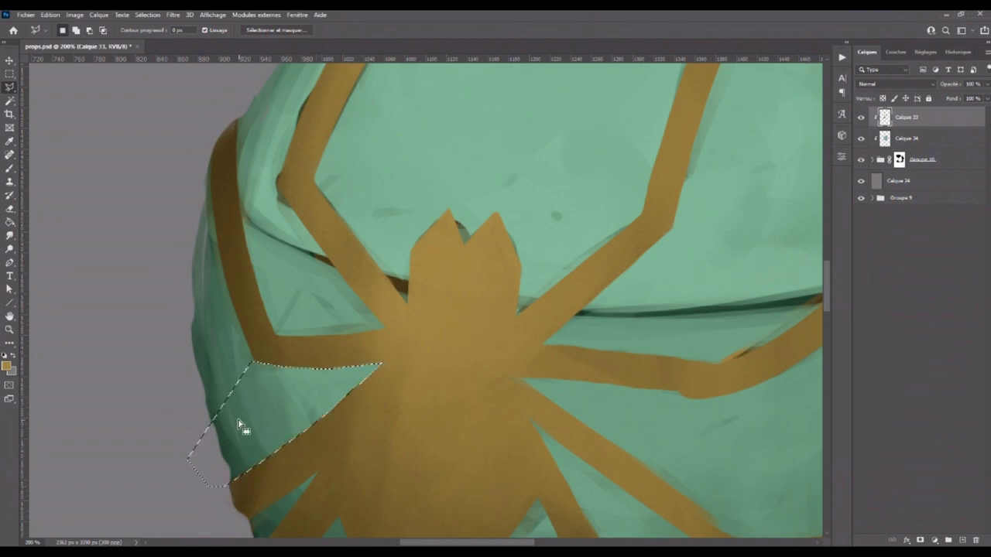
{"action": "left_click_drag", "start_coordinate": [435, 431], "coordinate": [424, 243]}
{"action": "left_click", "coordinate": [214, 343]}
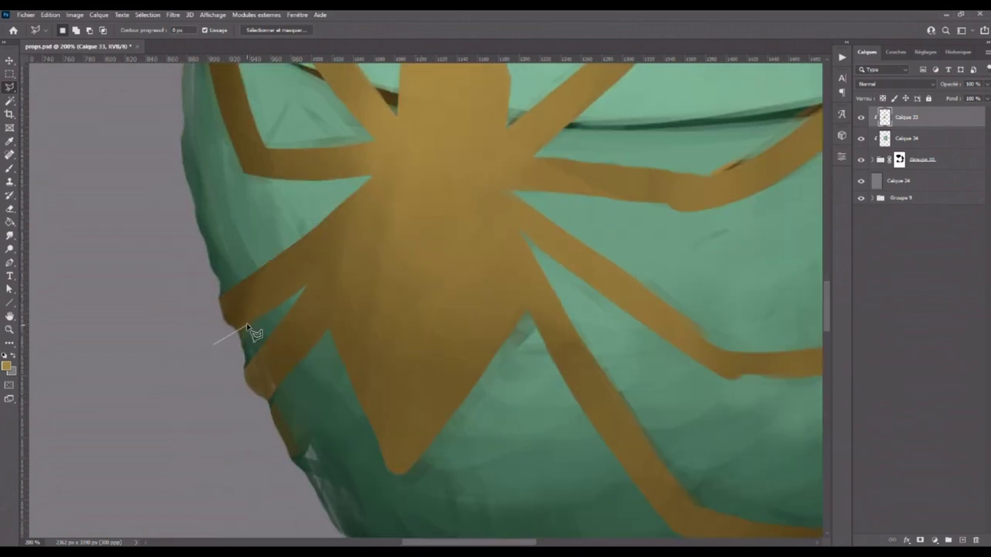
{"action": "left_click", "coordinate": [310, 283]}
{"action": "left_click_drag", "start_coordinate": [302, 297], "coordinate": [207, 404]}
{"action": "left_click", "coordinate": [214, 344]}
- Polygon-select the area around the spider's lower legs and fill it with brown-gold
{"action": "left_click_drag", "start_coordinate": [342, 376], "coordinate": [305, 256]}
{"action": "left_click", "coordinate": [203, 314]}
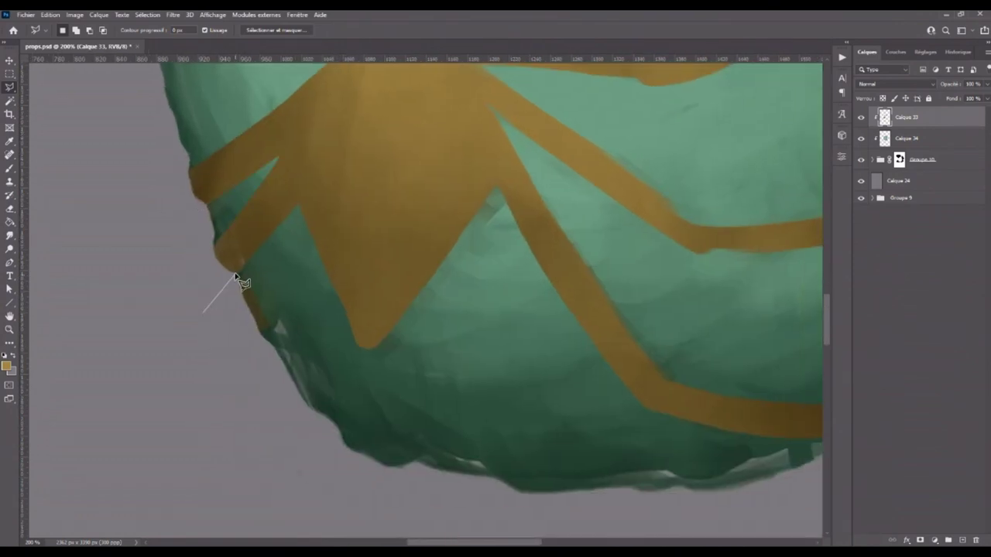
{"action": "left_click", "coordinate": [296, 200]}
{"action": "left_click", "coordinate": [366, 348]}
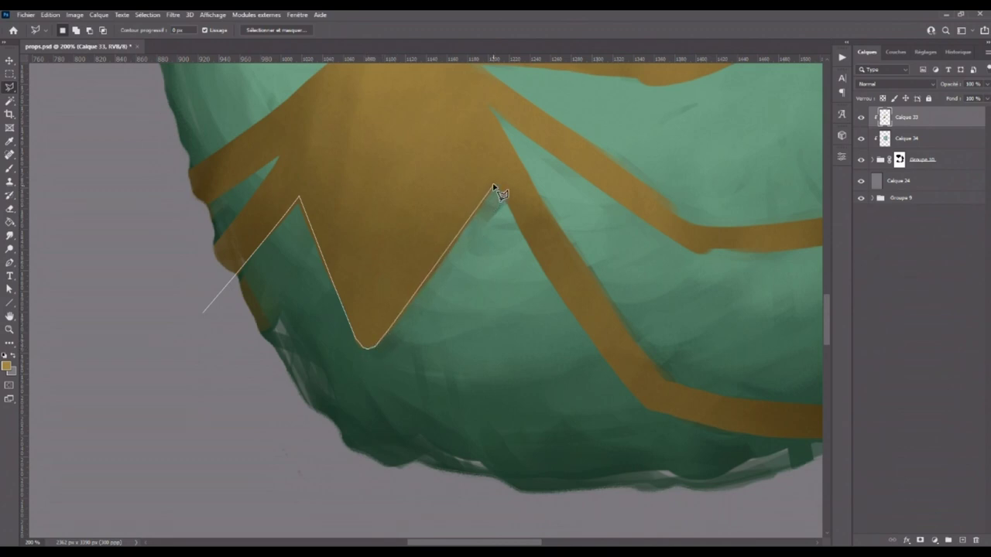
{"action": "scroll", "coordinate": [537, 215], "scroll_direction": "right", "scroll_amount": 5}
{"action": "left_click", "coordinate": [250, 185]}
{"action": "left_click", "coordinate": [279, 243]}
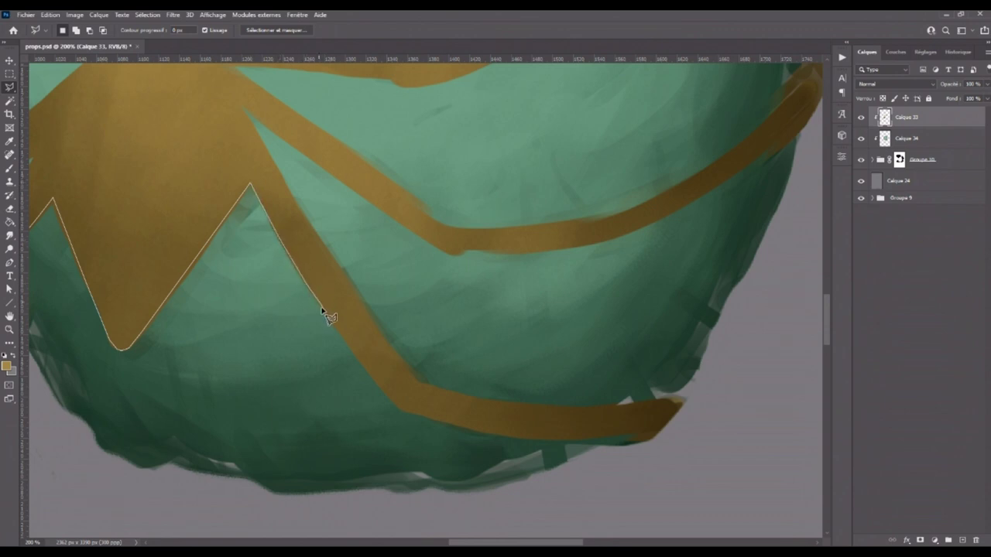
{"action": "left_click", "coordinate": [419, 431]}
{"action": "left_click", "coordinate": [373, 457]}
{"action": "left_click", "coordinate": [284, 474]}
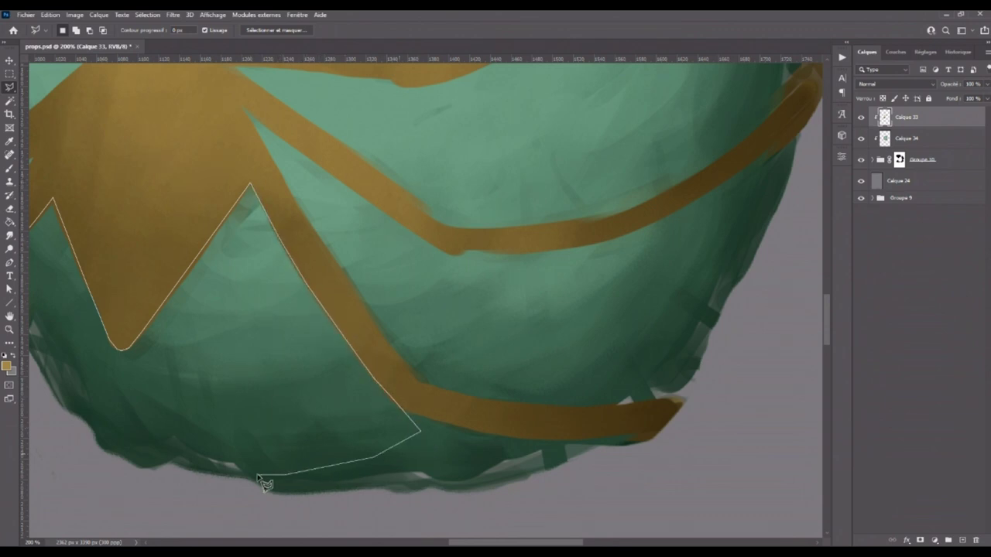
{"action": "scroll", "coordinate": [309, 464], "scroll_direction": "left", "scroll_amount": 8}
{"action": "left_click", "coordinate": [315, 387]}
{"action": "left_click", "coordinate": [322, 305]}
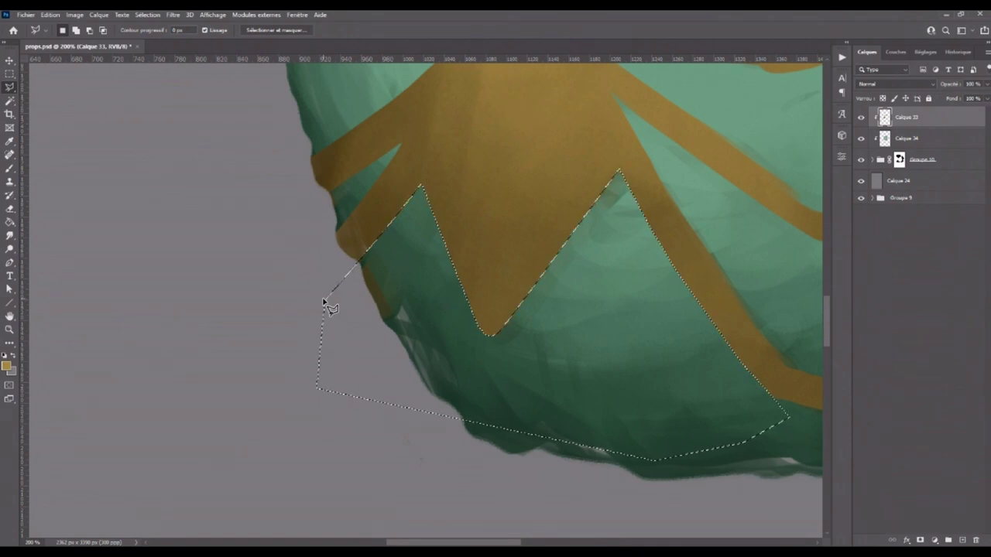
{"action": "left_click_drag", "start_coordinate": [743, 281], "coordinate": [278, 223]}
{"action": "key", "text": "alt+BackSpace"}
- Outline polygonal selections along the gold band's lower edge and the cocoon's right edge
{"action": "left_click", "coordinate": [188, 129]}
{"action": "left_click", "coordinate": [252, 236]}
{"action": "left_click", "coordinate": [362, 403]}
{"action": "left_click", "coordinate": [526, 432]}
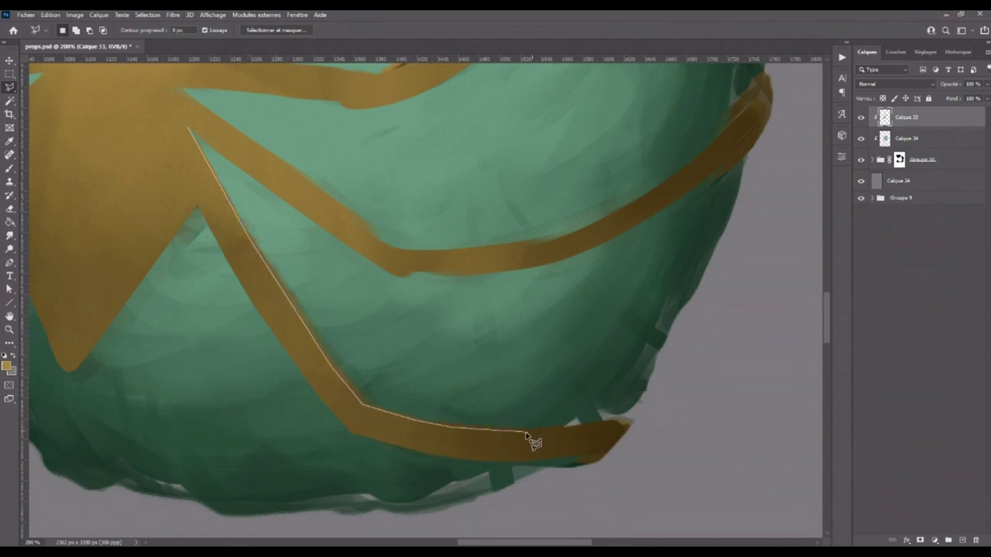
{"action": "left_click", "coordinate": [657, 418]}
{"action": "left_click", "coordinate": [684, 381]}
{"action": "left_click", "coordinate": [623, 340]}
{"action": "left_click", "coordinate": [278, 241]}
{"action": "left_click", "coordinate": [192, 133]}
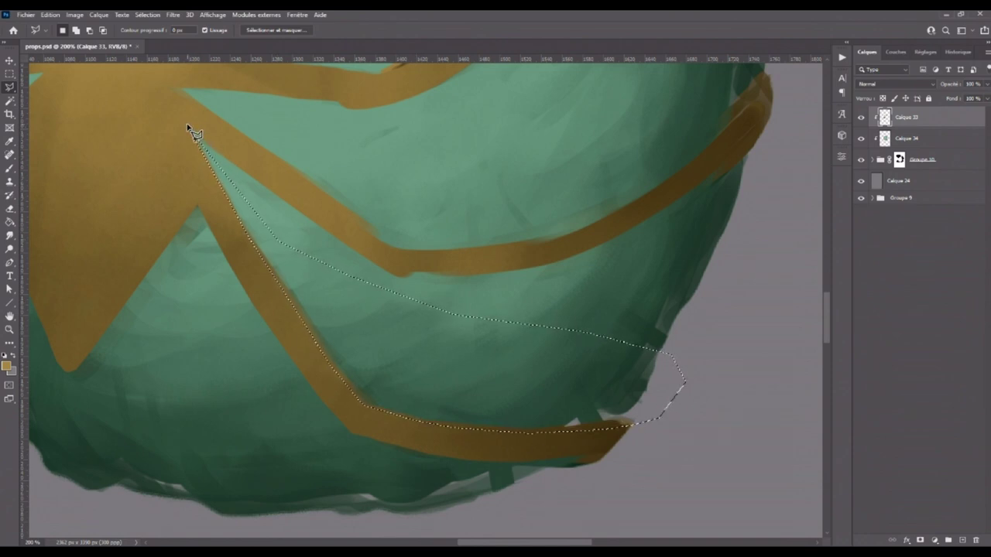
{"action": "left_click", "coordinate": [699, 225]}
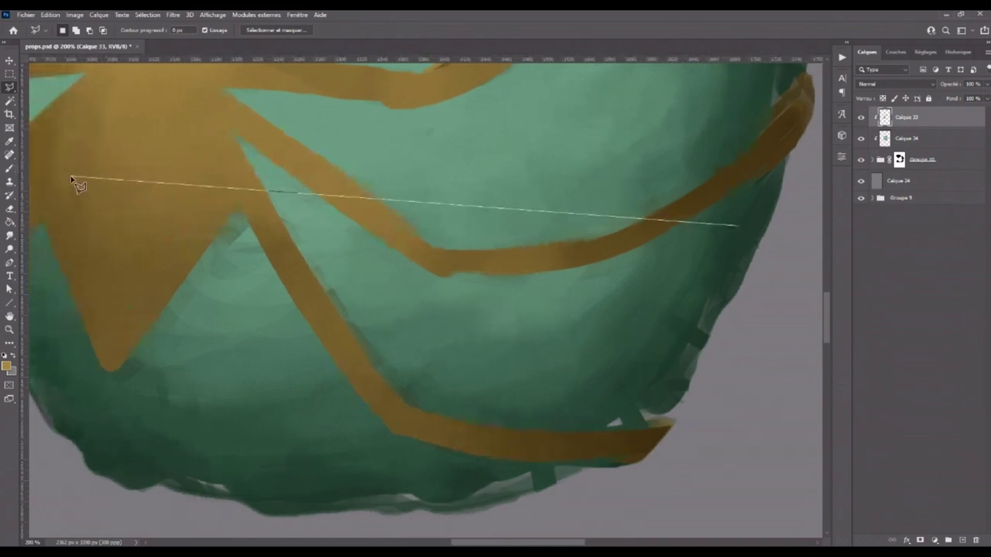
{"action": "left_click", "coordinate": [687, 299]}
{"action": "double_click", "coordinate": [739, 232]}
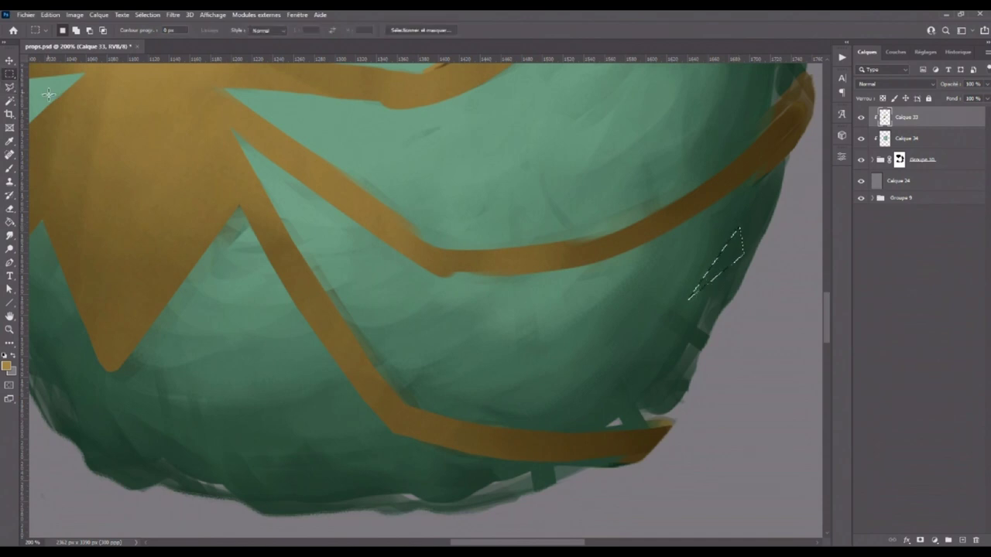
- Repaint and smooth the diagonal and horizontal gold straps on the cocoon's right side with a new brush preset
{"action": "left_click", "coordinate": [9, 168]}
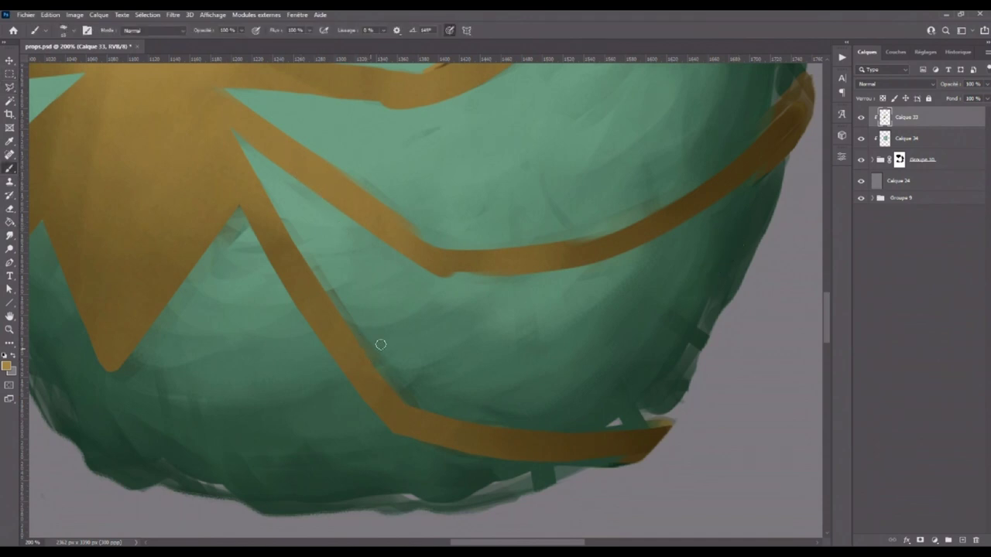
{"action": "left_click_drag", "start_coordinate": [248, 92], "coordinate": [163, 155]}
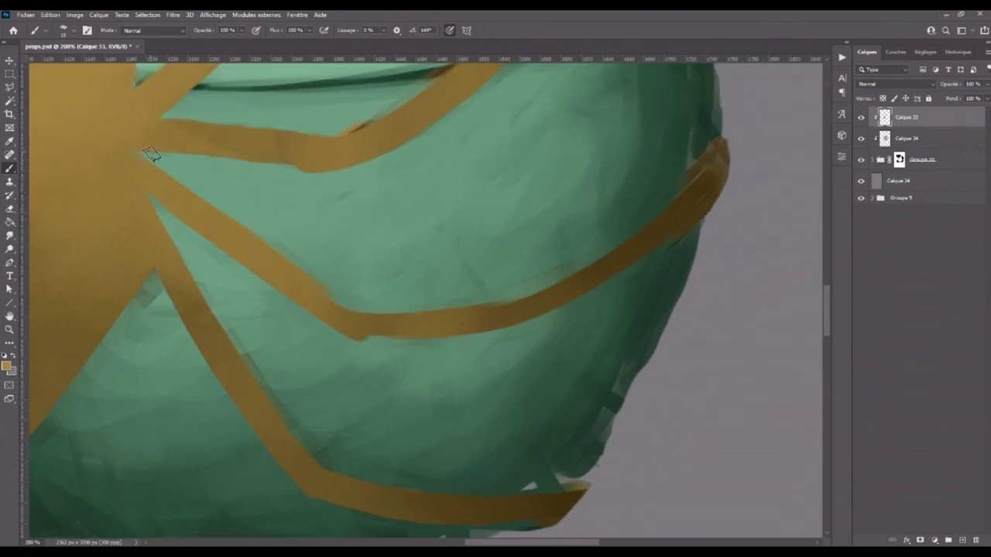
{"action": "right_click", "coordinate": [116, 114]}
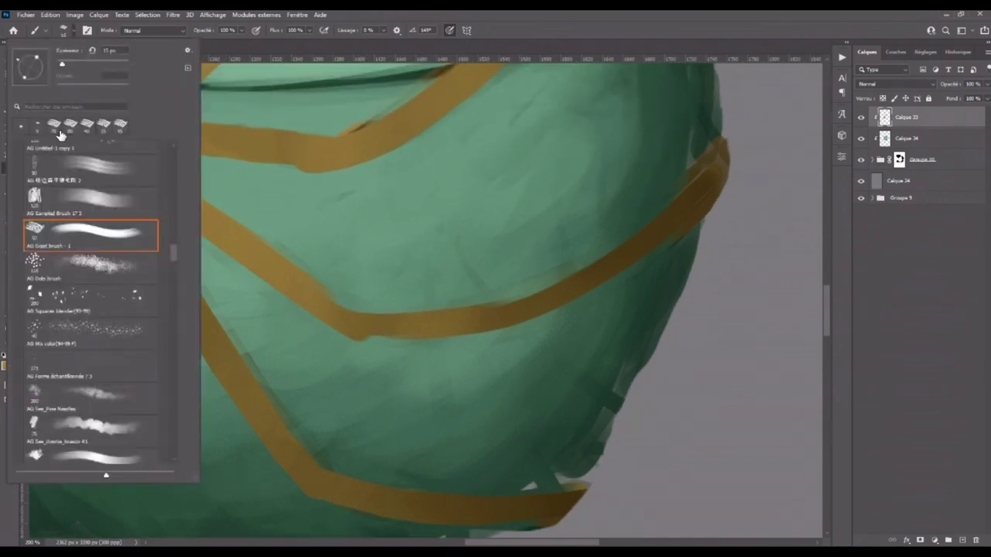
{"action": "left_click", "coordinate": [209, 185]}
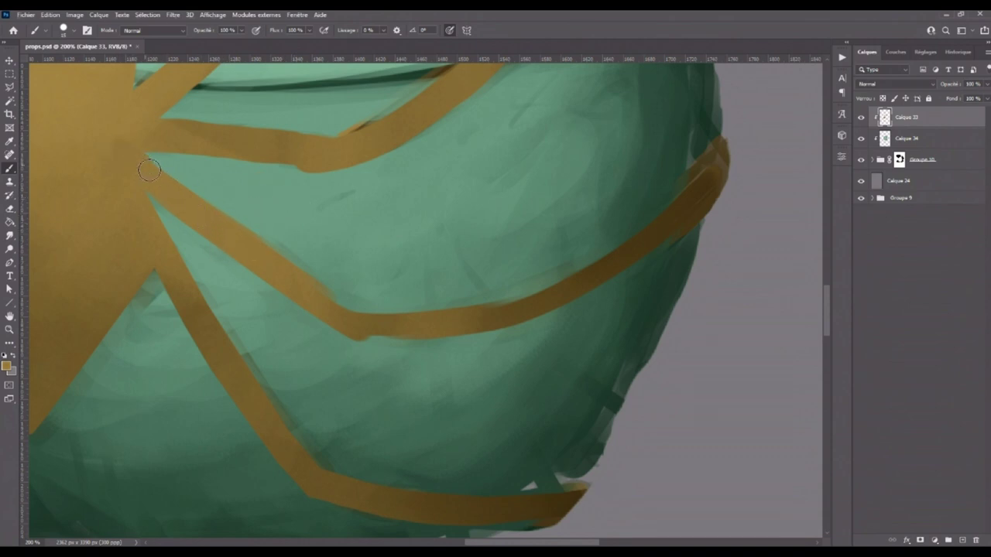
{"action": "left_click_drag", "start_coordinate": [155, 172], "coordinate": [194, 201]}
{"action": "left_click_drag", "start_coordinate": [284, 269], "coordinate": [362, 330]}
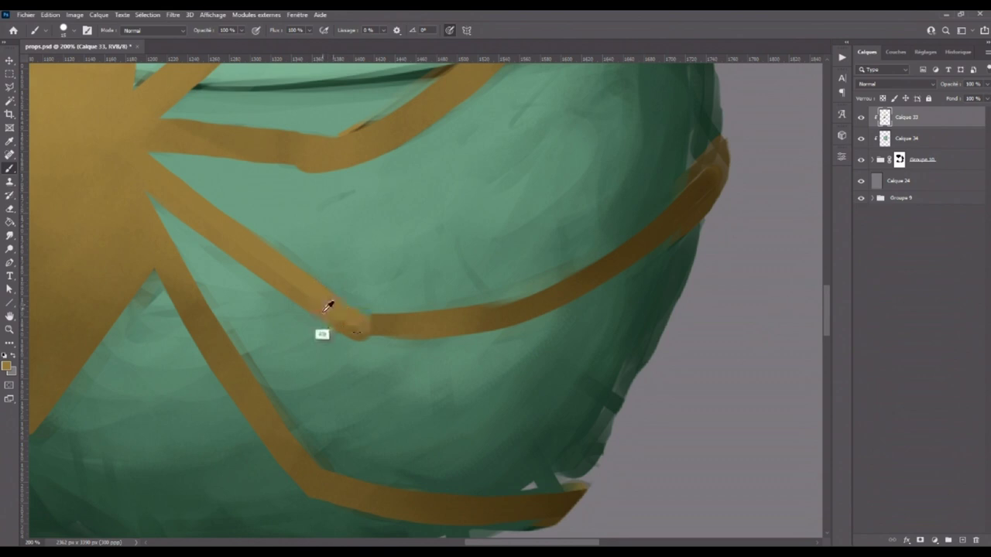
{"action": "mouse_move", "coordinate": [371, 320]}
{"action": "left_mouse_down"}
{"action": "mouse_move", "coordinate": [354, 321]}
{"action": "mouse_move", "coordinate": [535, 298]}
{"action": "left_mouse_up"}
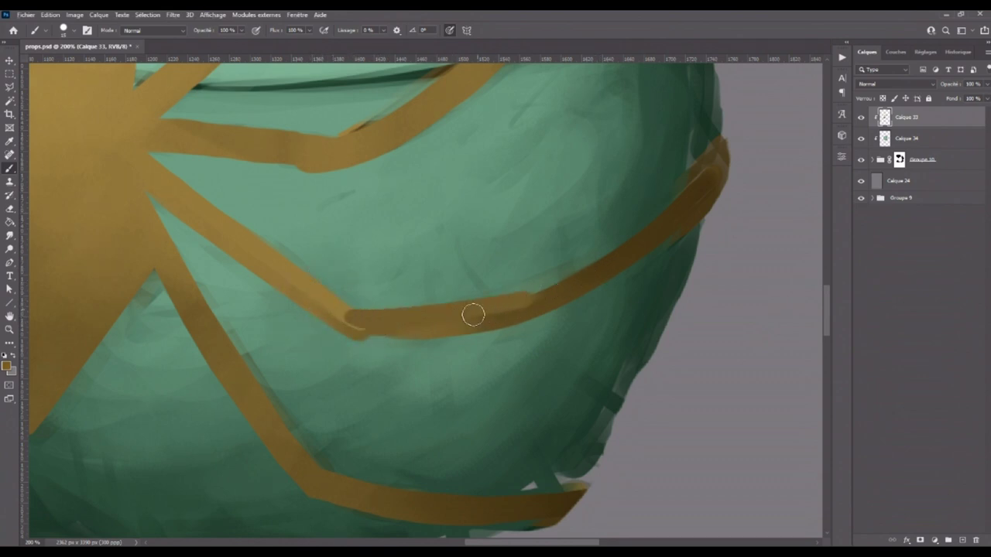
{"action": "mouse_move", "coordinate": [465, 312]}
{"action": "left_mouse_down"}
{"action": "mouse_move", "coordinate": [523, 303]}
{"action": "mouse_move", "coordinate": [641, 237]}
{"action": "left_mouse_up"}
{"action": "left_click_drag", "start_coordinate": [500, 307], "coordinate": [672, 209]}
- Shade the band's right end, middle section and upper edge darker brown
{"action": "left_click", "coordinate": [658, 225], "text": "alt"}
{"action": "left_click_drag", "start_coordinate": [602, 260], "coordinate": [707, 175]}
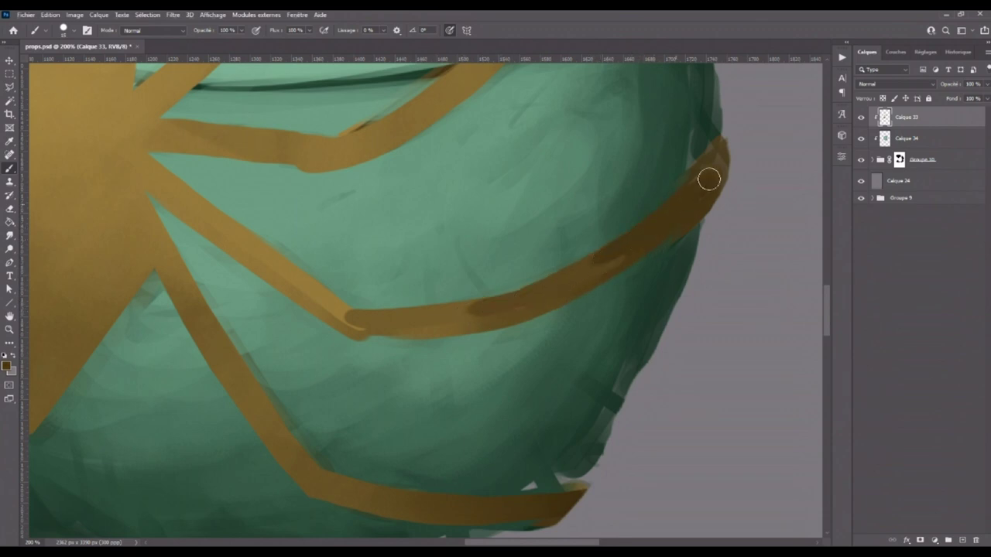
{"action": "left_click", "coordinate": [391, 325], "text": "alt"}
{"action": "left_click_drag", "start_coordinate": [411, 333], "coordinate": [495, 307]}
{"action": "left_click_drag", "start_coordinate": [489, 320], "coordinate": [556, 292]}
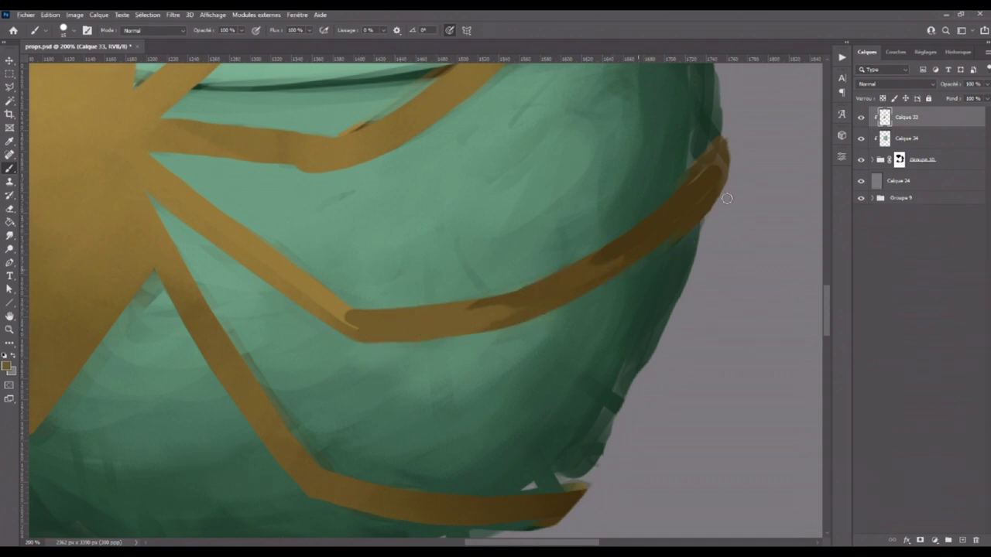
- On Calque 34, cover the band's light end with sampled dark green, then return to Calque 33 with gold sampled
{"action": "left_click", "coordinate": [861, 118]}
{"action": "left_click", "coordinate": [883, 138]}
{"action": "left_click", "coordinate": [692, 232], "text": "alt"}
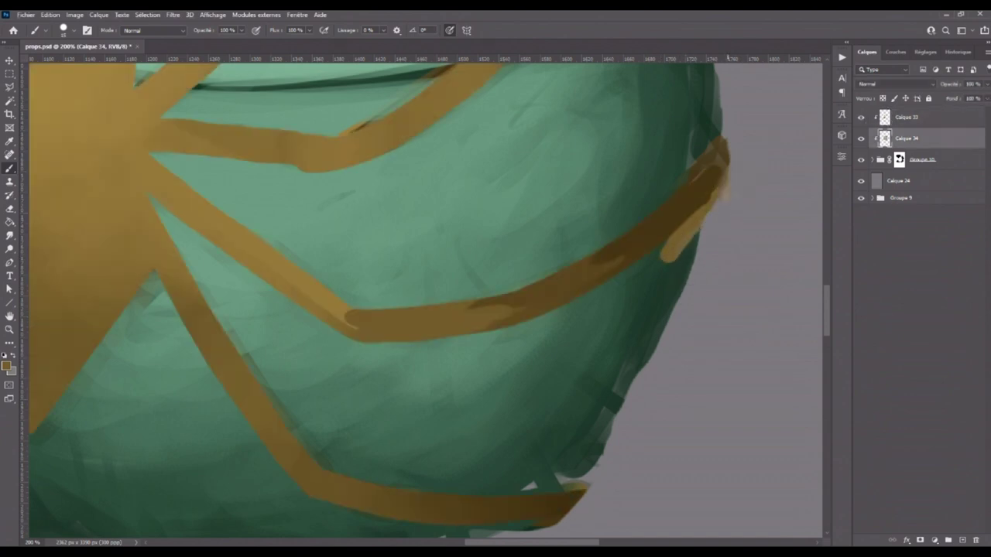
{"action": "left_click_drag", "start_coordinate": [685, 161], "coordinate": [701, 185]}
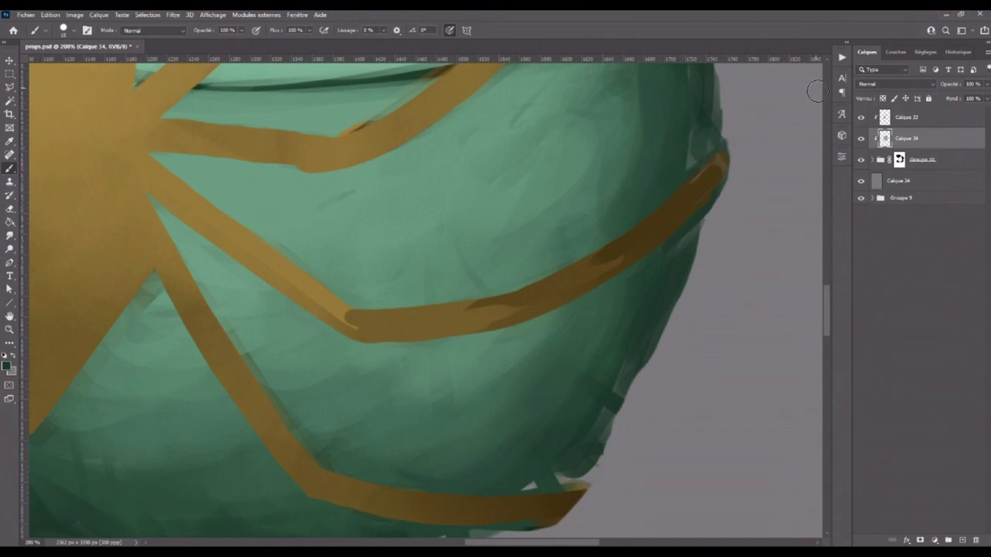
{"action": "left_click", "coordinate": [905, 116]}
{"action": "left_click", "coordinate": [652, 228], "text": "alt"}
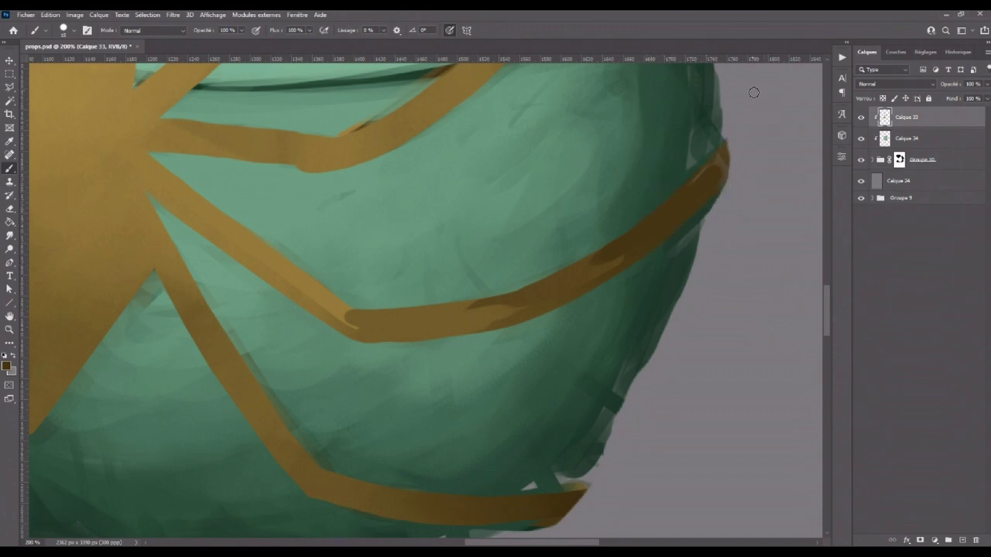
{"action": "left_click_drag", "start_coordinate": [465, 299], "coordinate": [531, 408]}
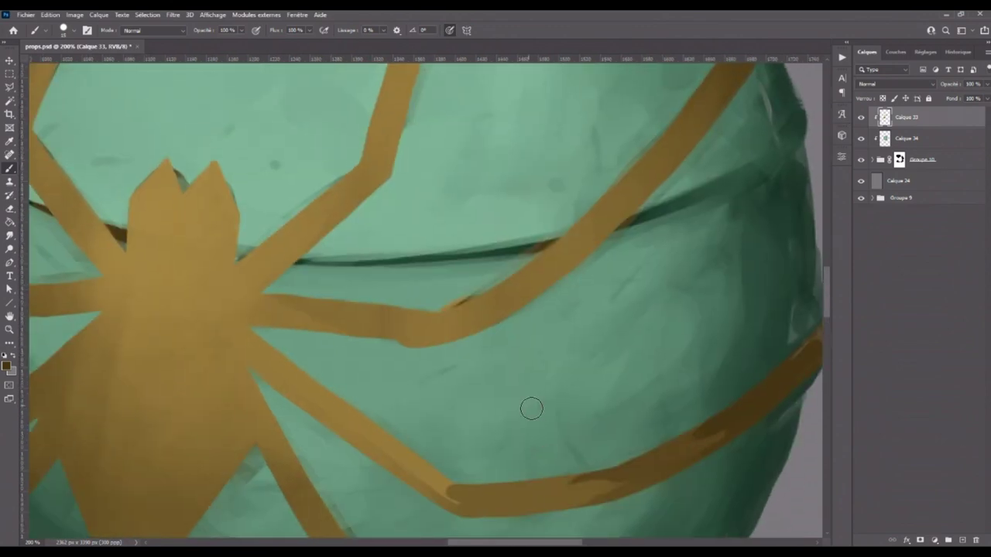
- Outline the spider leg and gold strap edges with a Polygonal Lasso selection
{"action": "left_click", "coordinate": [20, 87]}
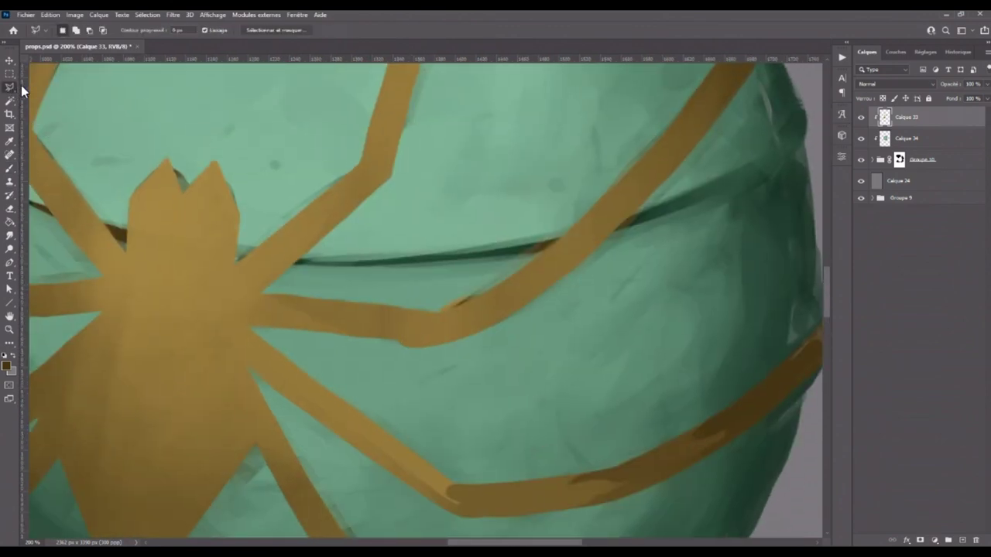
{"action": "left_click", "coordinate": [389, 179]}
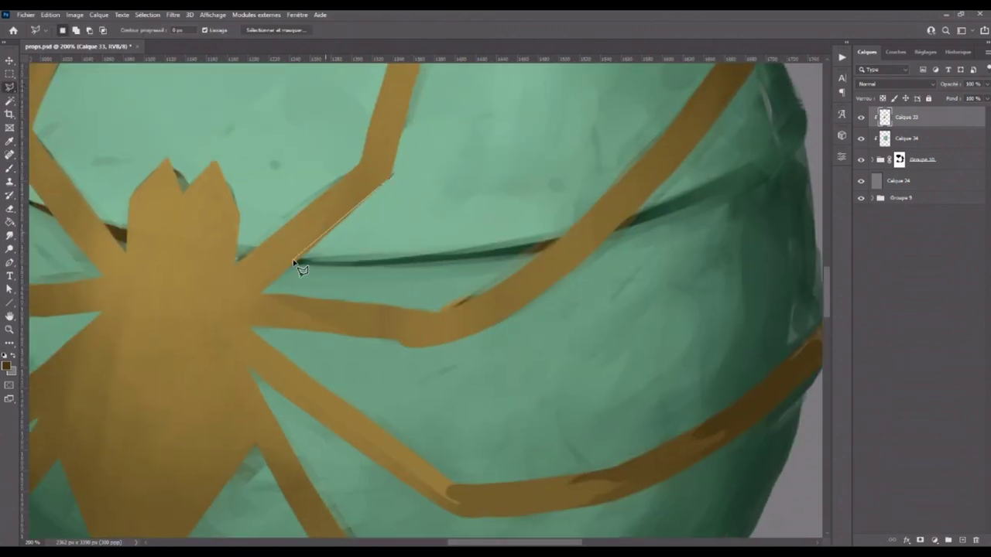
{"action": "left_click", "coordinate": [259, 295]}
{"action": "left_click", "coordinate": [438, 313]}
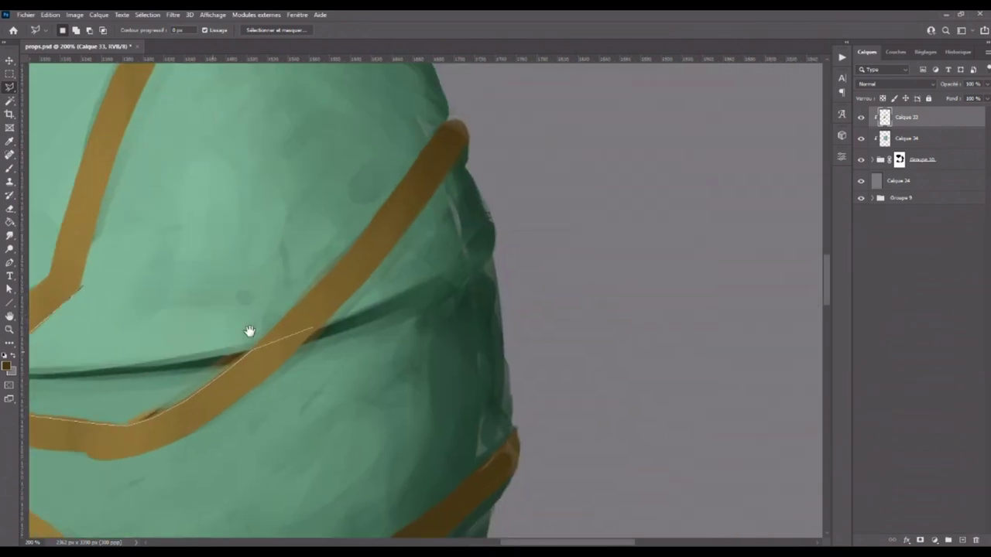
{"action": "mouse_move", "coordinate": [563, 243]}
{"action": "left_mouse_down"}
{"action": "mouse_move", "coordinate": [250, 332]}
{"action": "mouse_move", "coordinate": [268, 323]}
{"action": "left_mouse_up"}
{"action": "left_click", "coordinate": [265, 315]}
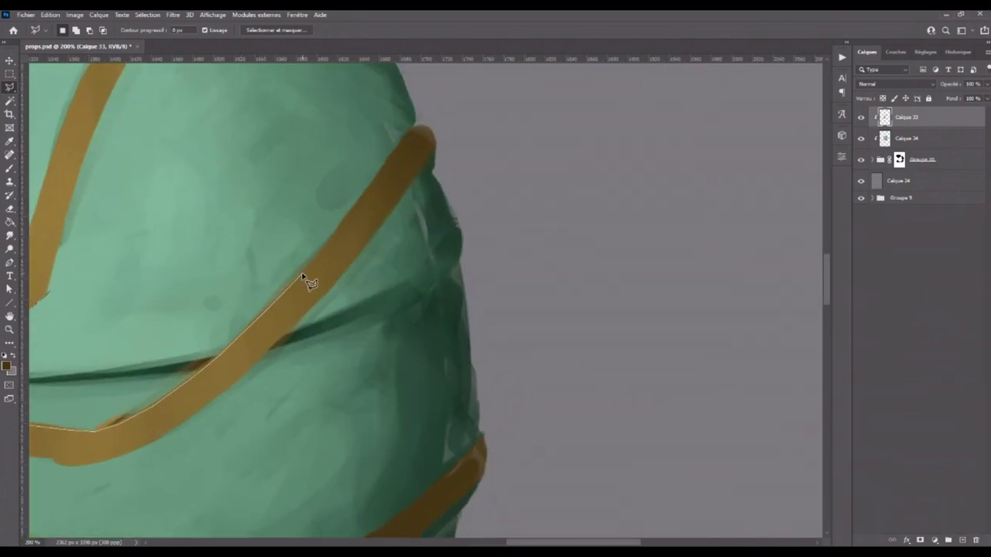
{"action": "left_click", "coordinate": [435, 104]}
{"action": "left_click", "coordinate": [363, 89]}
{"action": "left_click_drag", "start_coordinate": [150, 268], "coordinate": [517, 198]}
{"action": "left_click", "coordinate": [462, 248]}
{"action": "left_click", "coordinate": [412, 230]}
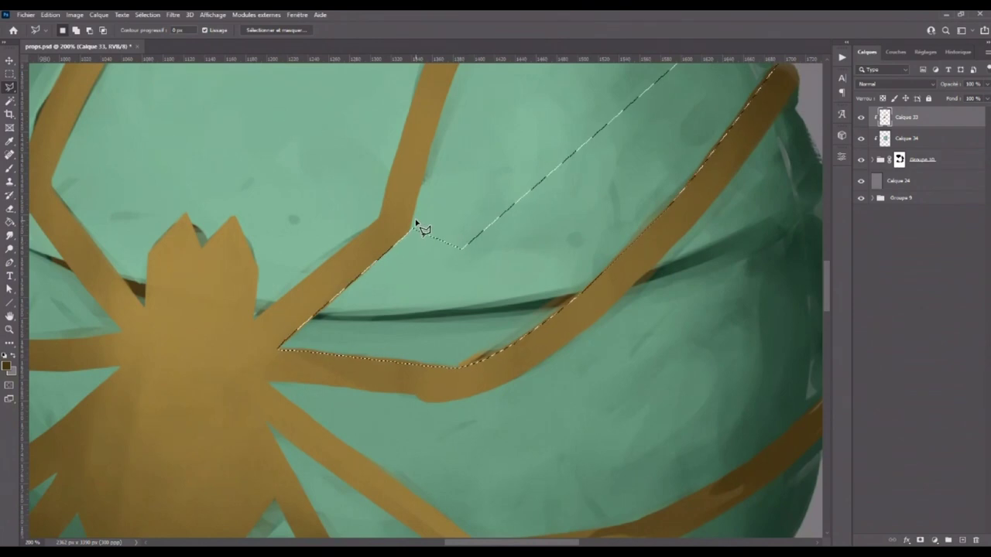
{"action": "left_click_drag", "start_coordinate": [346, 414], "coordinate": [271, 341]}
- Deselect and brush the spider leg's lower edge smooth and even, redoing one too-dark stroke
{"action": "key", "text": "ctrl+d"}
{"action": "left_click", "coordinate": [11, 168]}
{"action": "left_click_drag", "start_coordinate": [353, 325], "coordinate": [147, 302]}
{"action": "key", "text": "ctrl+z"}
{"action": "left_click_drag", "start_coordinate": [349, 325], "coordinate": [155, 304]}
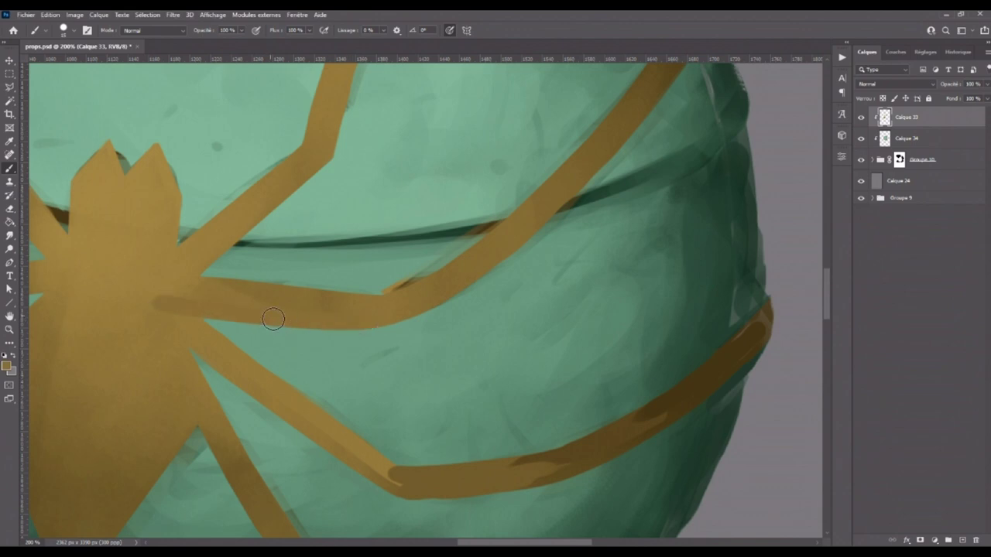
{"action": "left_click_drag", "start_coordinate": [348, 325], "coordinate": [132, 293]}
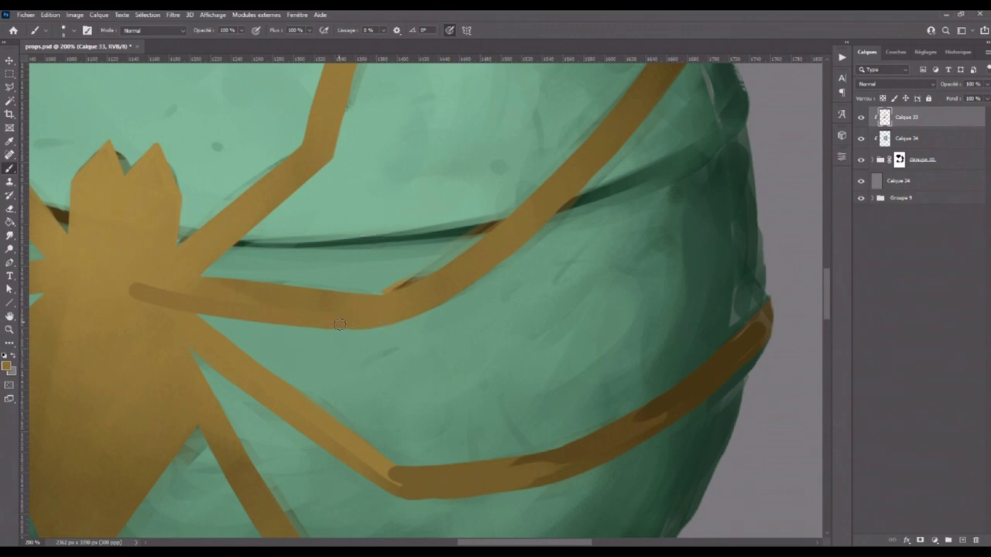
{"action": "key", "text": "alt"}
{"action": "scroll", "coordinate": [431, 405], "scroll_direction": "down", "scroll_amount": 1}
{"action": "scroll", "coordinate": [430, 400], "scroll_direction": "down", "scroll_amount": 1}
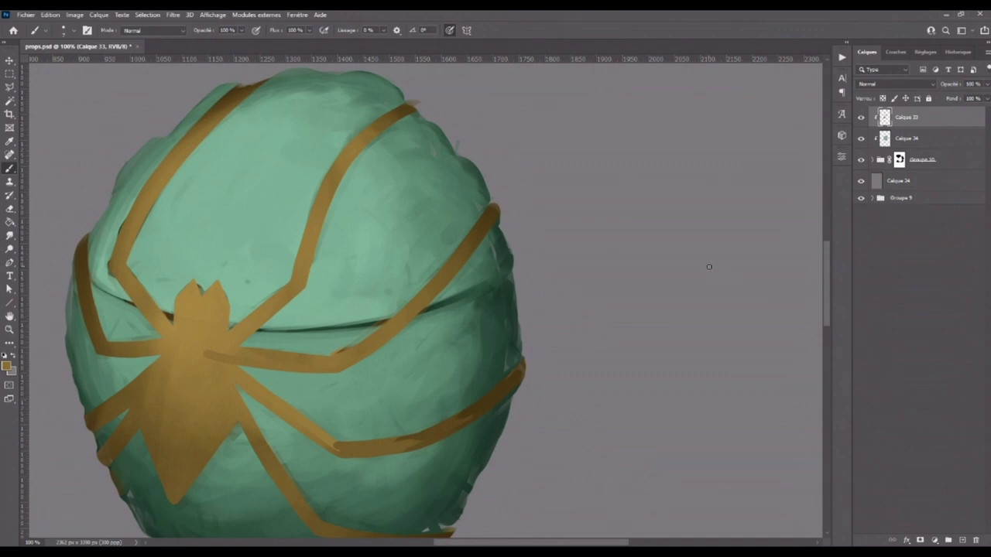
{"action": "left_click_drag", "start_coordinate": [469, 340], "coordinate": [554, 295]}
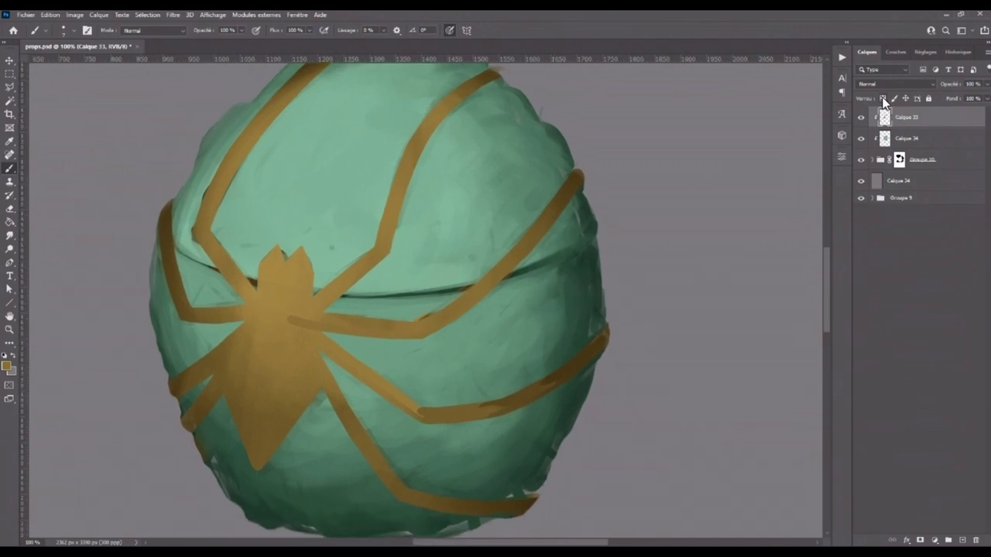
- Smooth the lower-right gold stripe with sampled gold and paint over the dark line across the spider's leg
{"action": "left_click_drag", "start_coordinate": [567, 190], "coordinate": [596, 174]}
{"action": "key", "text": "bracketright"}
{"action": "key", "text": "bracketright"}
{"action": "key", "text": "alt"}
{"action": "left_click", "coordinate": [576, 370], "text": "alt"}
{"action": "left_click_drag", "start_coordinate": [593, 354], "coordinate": [486, 411]}
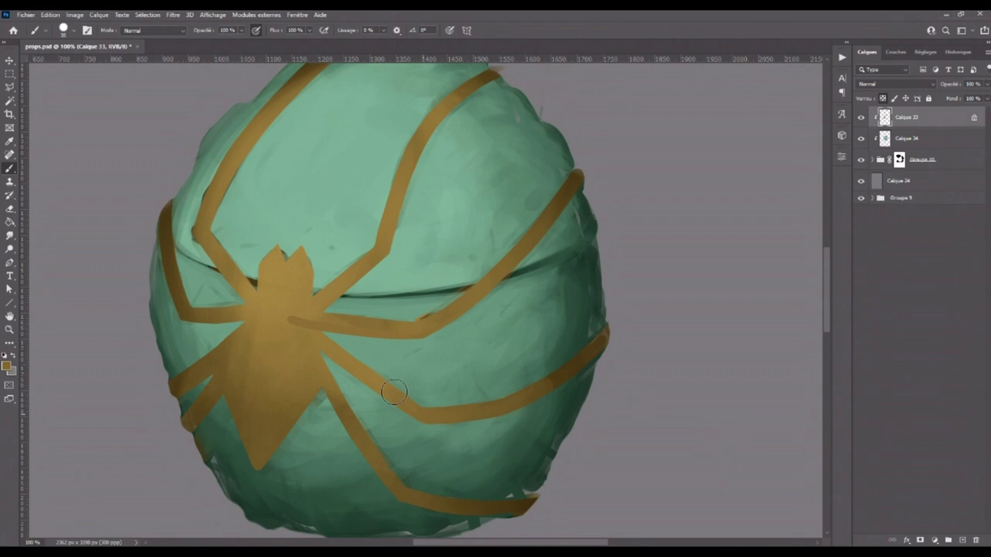
{"action": "left_click_drag", "start_coordinate": [284, 316], "coordinate": [327, 333]}
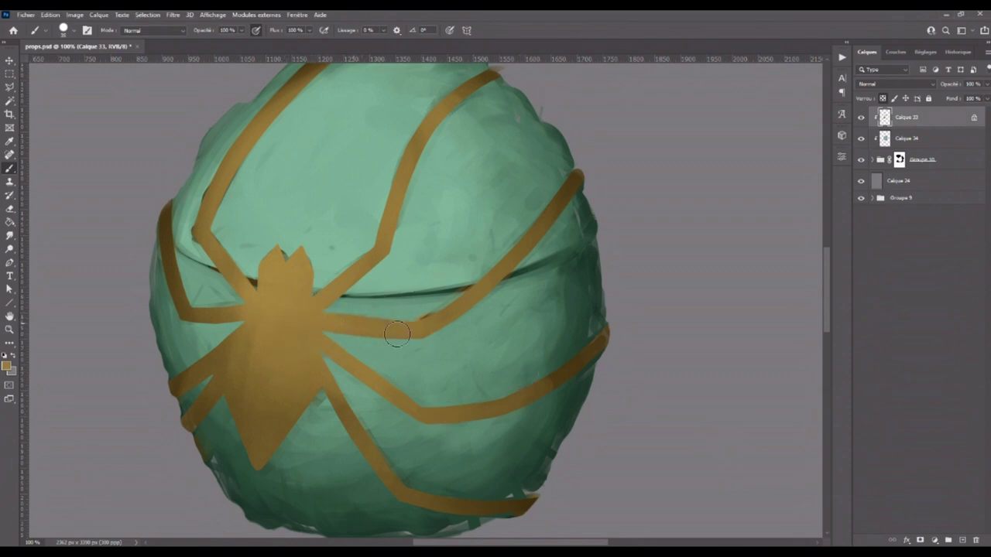
- Switch to a different brush preset and open the foreground colour chooser
{"action": "left_click", "coordinate": [62, 29]}
{"action": "left_click", "coordinate": [25, 126]}
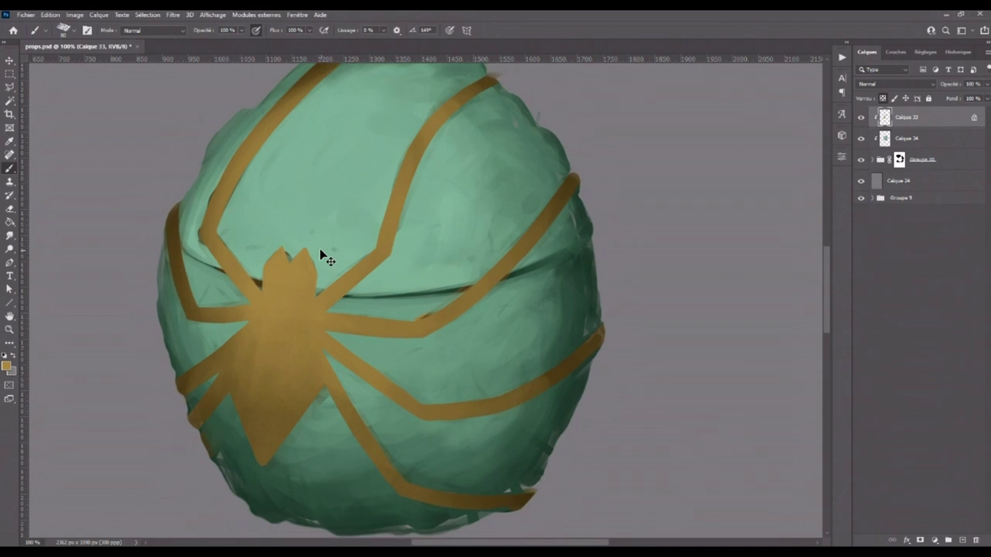
{"action": "key", "text": "ctrl+minus"}
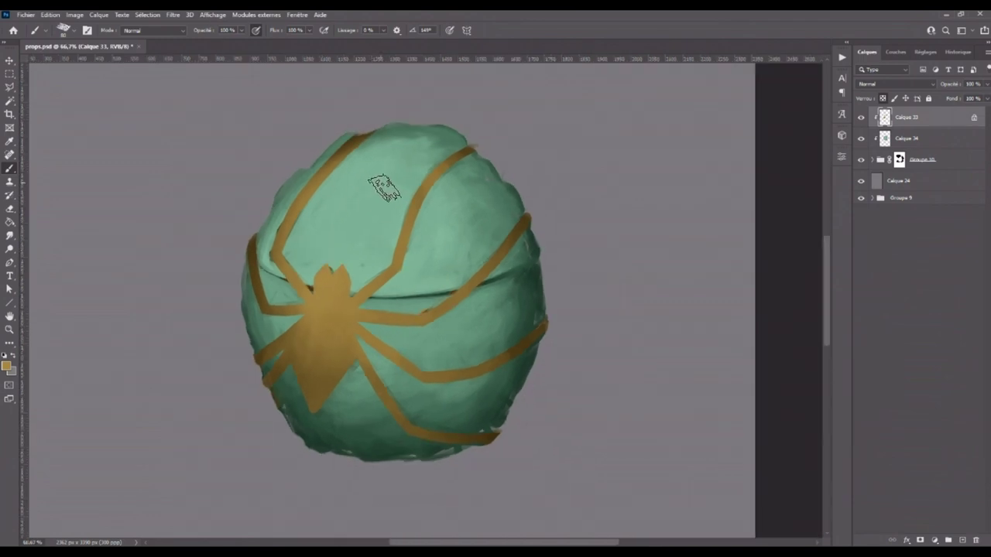
{"action": "key", "text": "ctrl+minus"}
{"action": "key", "text": "ctrl+plus"}
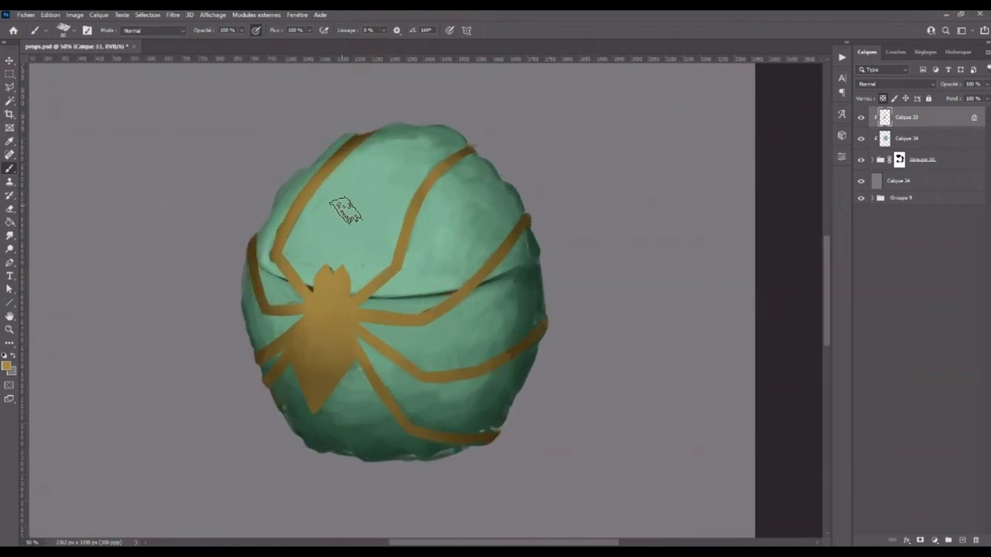
{"action": "key", "text": "ctrl+plus"}
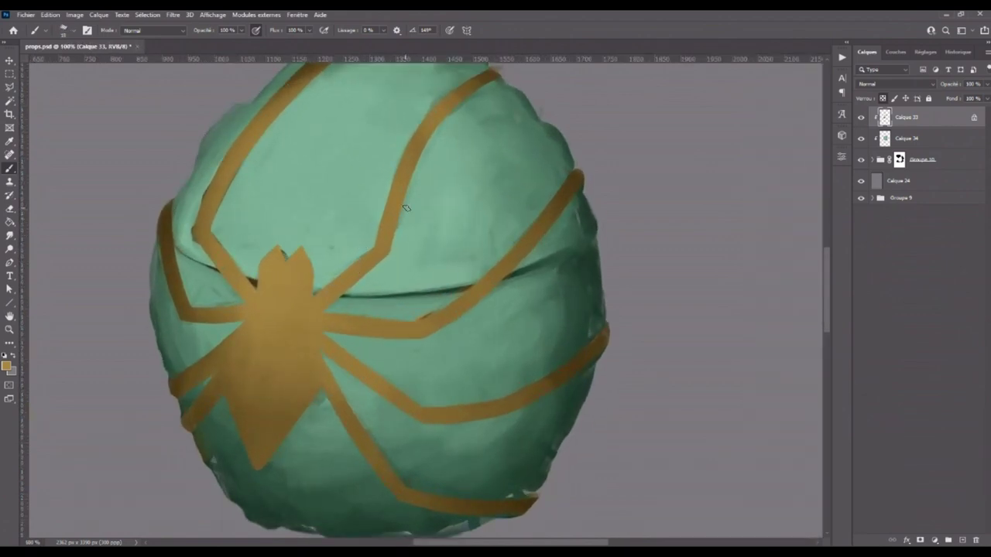
{"action": "scroll", "coordinate": [407, 256], "scroll_direction": "up", "scroll_amount": 3}
{"action": "left_click", "coordinate": [8, 367]}
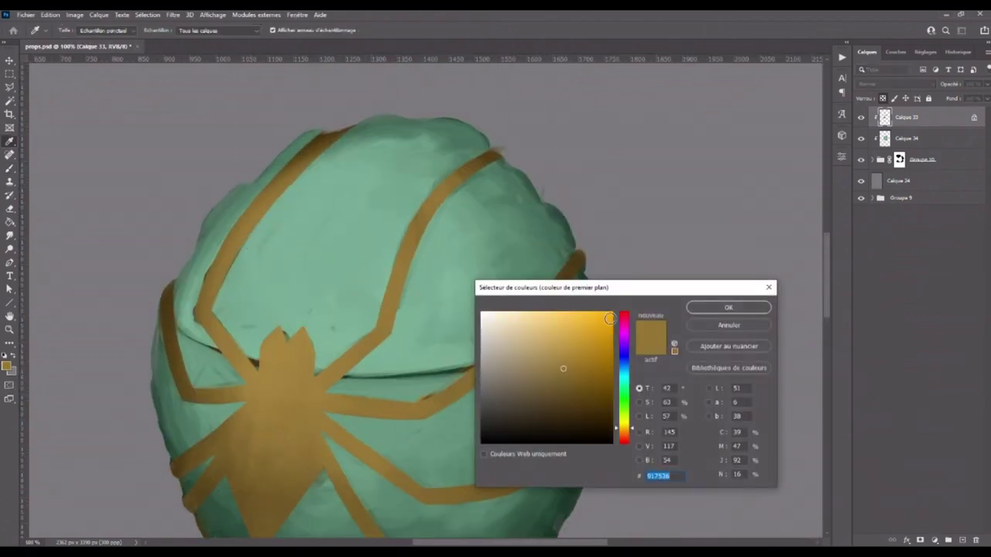
- Pick a lighter tan and highlight the upper-left leg stripe, right stripe and spider's head
{"action": "left_click", "coordinate": [560, 337]}
{"action": "left_click", "coordinate": [728, 307]}
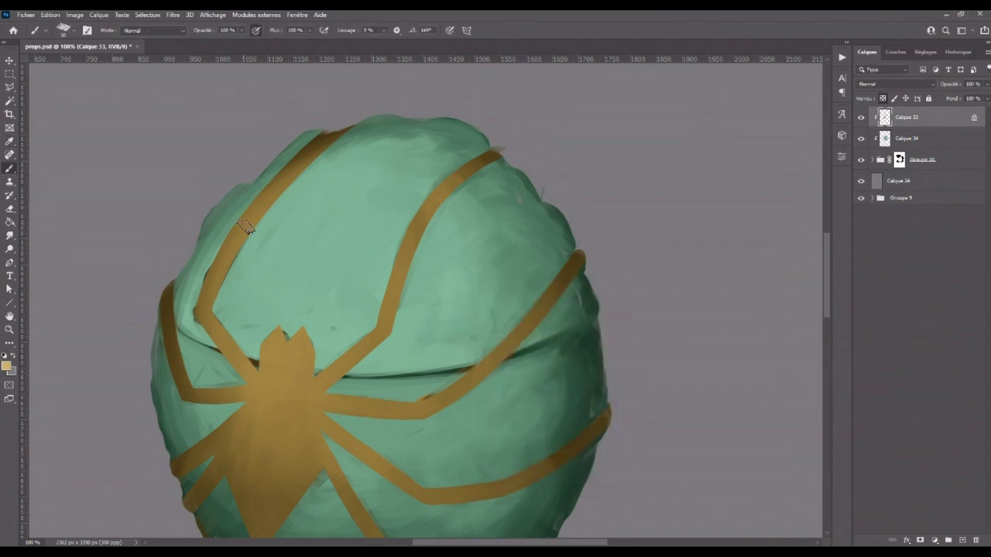
{"action": "mouse_move", "coordinate": [244, 226]}
{"action": "left_mouse_down"}
{"action": "mouse_move", "coordinate": [301, 165]}
{"action": "mouse_move", "coordinate": [213, 294]}
{"action": "mouse_move", "coordinate": [226, 246]}
{"action": "mouse_move", "coordinate": [266, 195]}
{"action": "mouse_move", "coordinate": [274, 199]}
{"action": "mouse_move", "coordinate": [240, 251]}
{"action": "left_mouse_up"}
{"action": "mouse_move", "coordinate": [433, 200]}
{"action": "left_mouse_down"}
{"action": "mouse_move", "coordinate": [389, 292]}
{"action": "mouse_move", "coordinate": [433, 195]}
{"action": "mouse_move", "coordinate": [420, 221]}
{"action": "mouse_move", "coordinate": [455, 184]}
{"action": "mouse_move", "coordinate": [407, 248]}
{"action": "mouse_move", "coordinate": [438, 216]}
{"action": "left_mouse_up"}
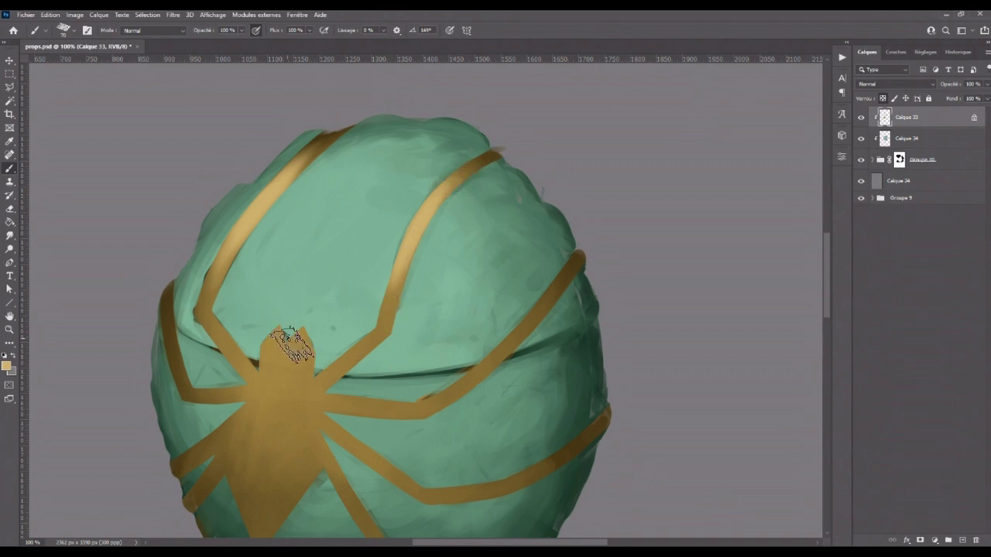
{"action": "mouse_move", "coordinate": [280, 376]}
{"action": "left_mouse_down"}
{"action": "mouse_move", "coordinate": [283, 343]}
{"action": "mouse_move", "coordinate": [303, 349]}
{"action": "mouse_move", "coordinate": [263, 387]}
{"action": "mouse_move", "coordinate": [325, 348]}
{"action": "mouse_move", "coordinate": [276, 365]}
{"action": "mouse_move", "coordinate": [287, 354]}
{"action": "mouse_move", "coordinate": [343, 354]}
{"action": "left_mouse_up"}
- With a larger brush, paint green over the band at the left edge and resample the painting colour from the stripe
{"action": "key", "text": "bracketright"}
{"action": "key", "text": "bracketright"}
{"action": "key", "text": "bracketright"}
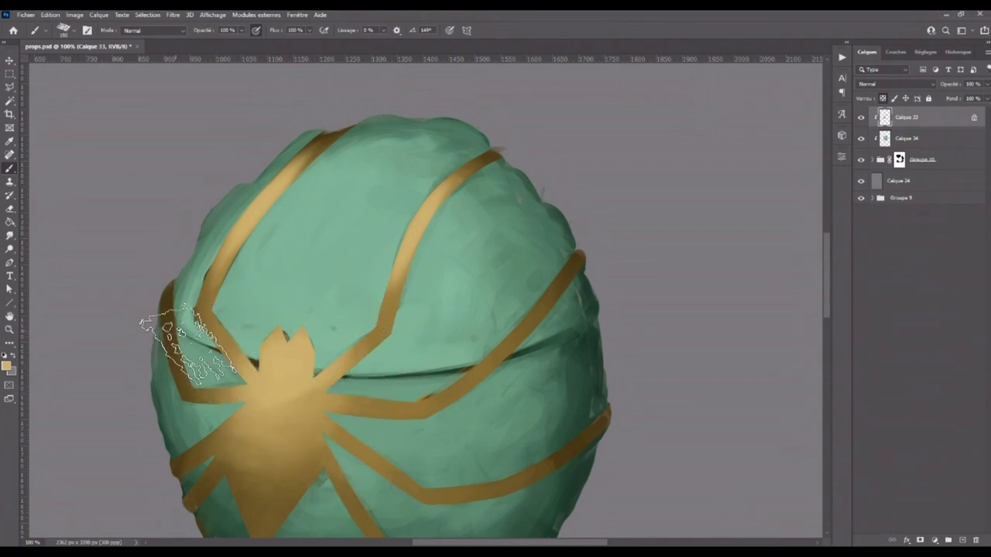
{"action": "mouse_move", "coordinate": [182, 352]}
{"action": "left_mouse_down"}
{"action": "mouse_move", "coordinate": [165, 335]}
{"action": "mouse_move", "coordinate": [172, 348]}
{"action": "mouse_move", "coordinate": [172, 314]}
{"action": "mouse_move", "coordinate": [172, 364]}
{"action": "mouse_move", "coordinate": [169, 309]}
{"action": "mouse_move", "coordinate": [182, 370]}
{"action": "left_mouse_up"}
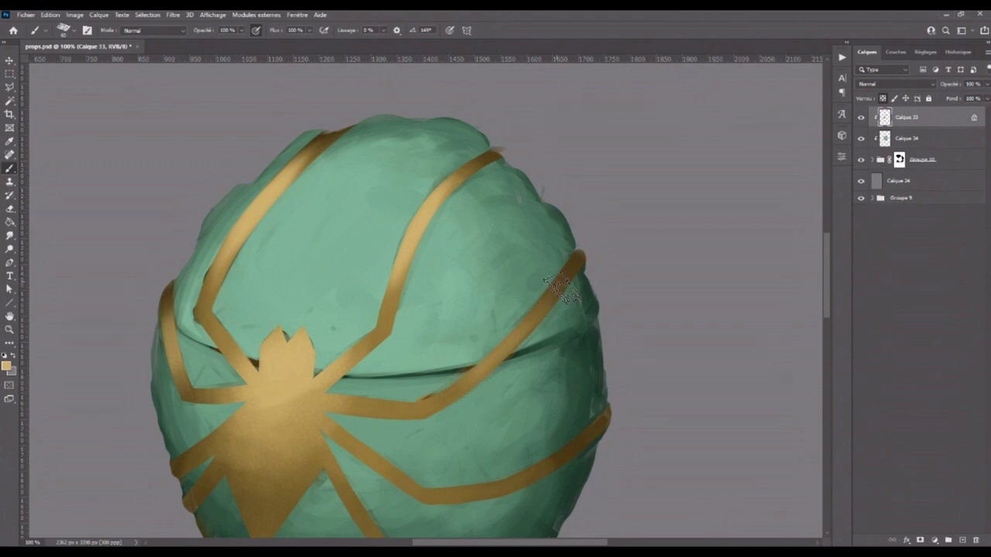
{"action": "scroll", "coordinate": [588, 299], "scroll_direction": "down", "scroll_amount": 4}
{"action": "scroll", "coordinate": [588, 299], "scroll_direction": "down", "scroll_amount": 1}
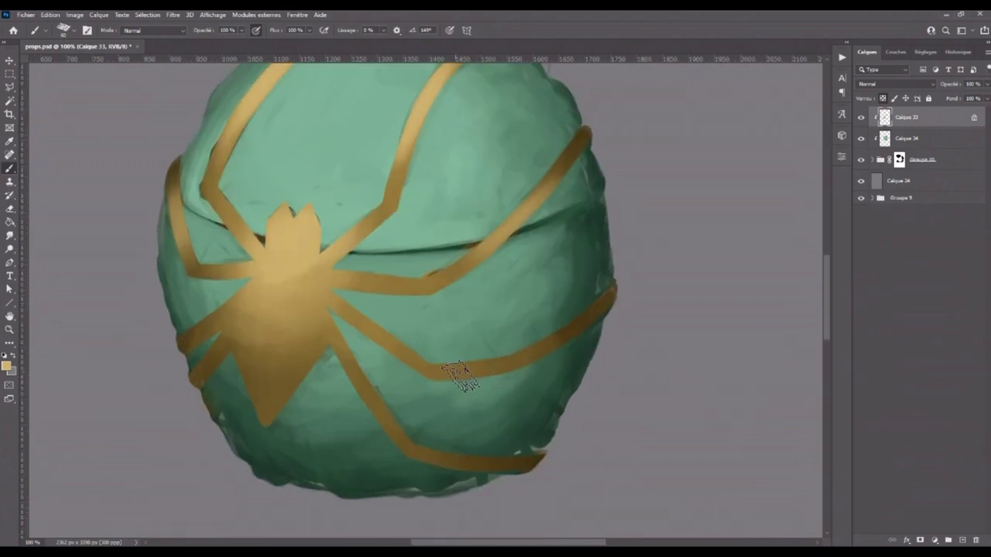
{"action": "key", "text": "ctrl+minus"}
{"action": "key", "text": "bracketright"}
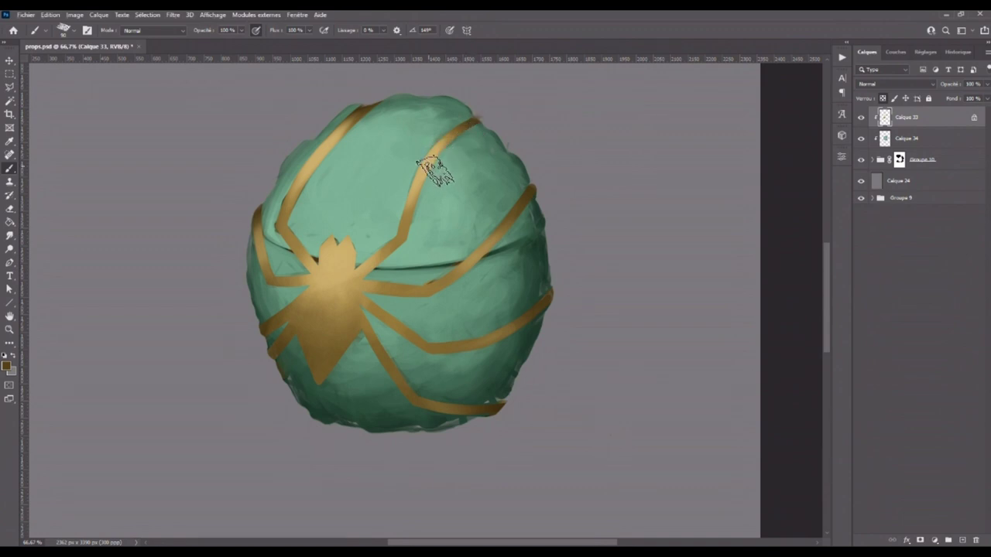
{"action": "left_click", "coordinate": [416, 206], "text": "alt"}
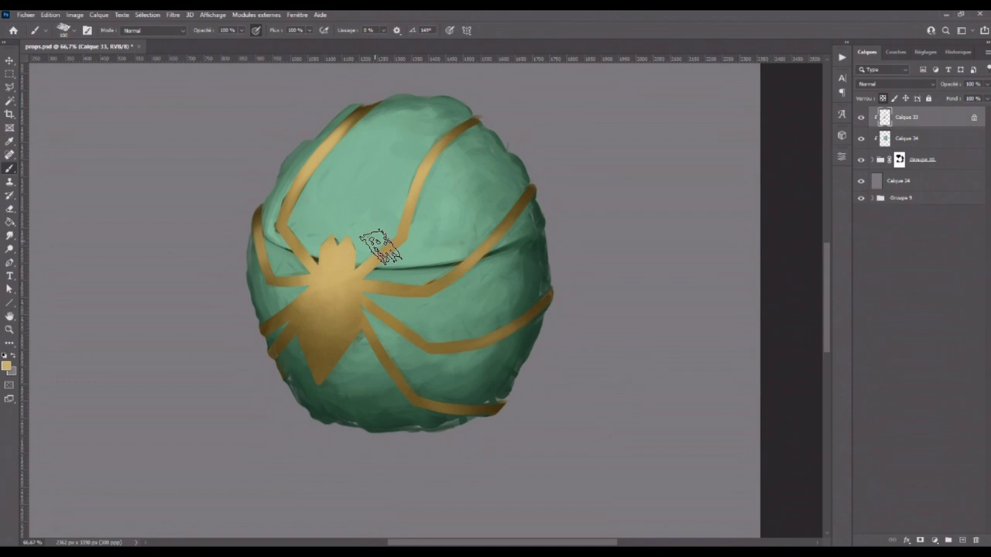
{"action": "scroll", "coordinate": [475, 380], "scroll_direction": "up", "scroll_amount": 3}
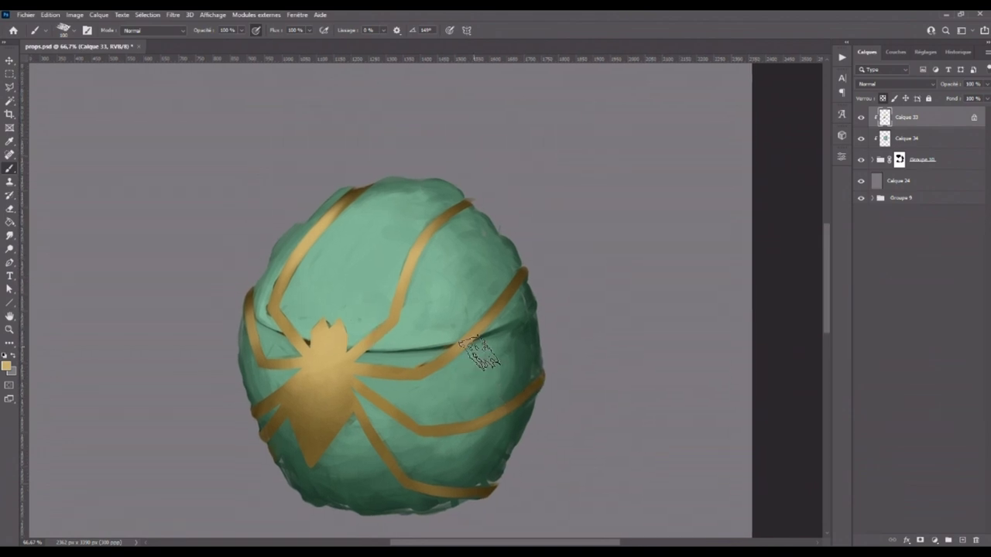
{"action": "key", "text": "bracketleft"}
{"action": "key", "text": "bracketleft"}
{"action": "key", "text": "bracketleft"}
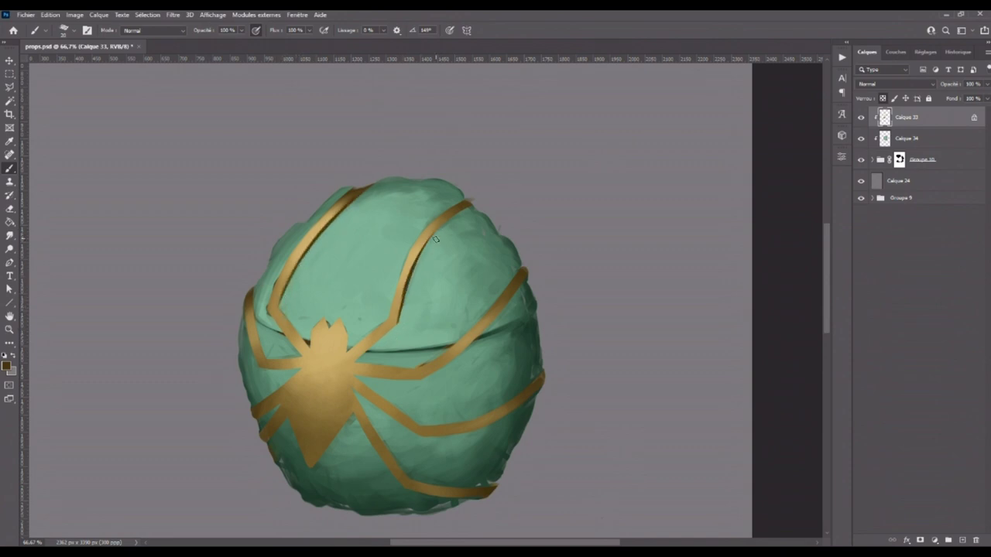
{"action": "key", "text": "ctrl+alt+0"}
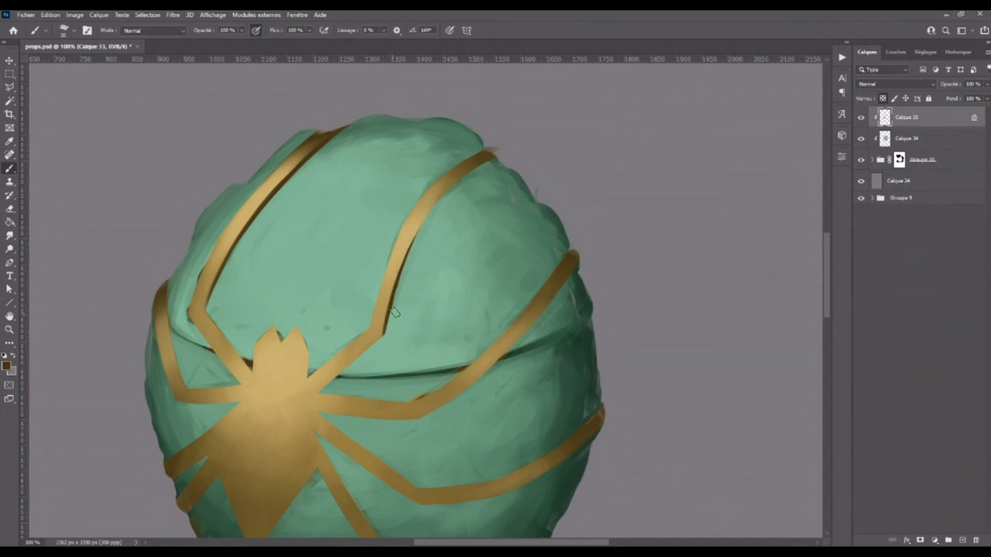
- Paint dark shadow along the gold band's left edge, the upper-right spider leg and the lower band
{"action": "left_click_drag", "start_coordinate": [397, 294], "coordinate": [434, 203]}
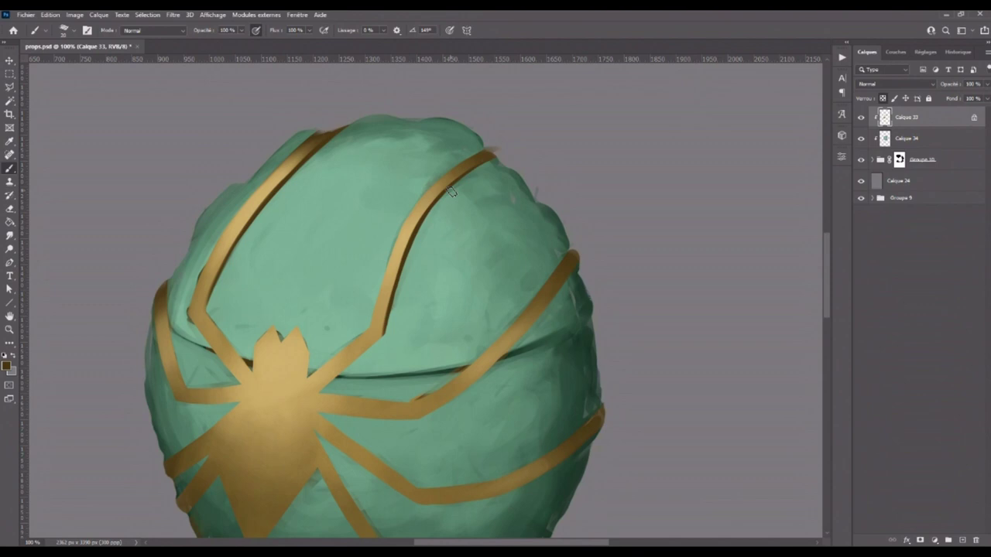
{"action": "left_click_drag", "start_coordinate": [412, 363], "coordinate": [467, 262]}
{"action": "left_click_drag", "start_coordinate": [380, 270], "coordinate": [437, 224]}
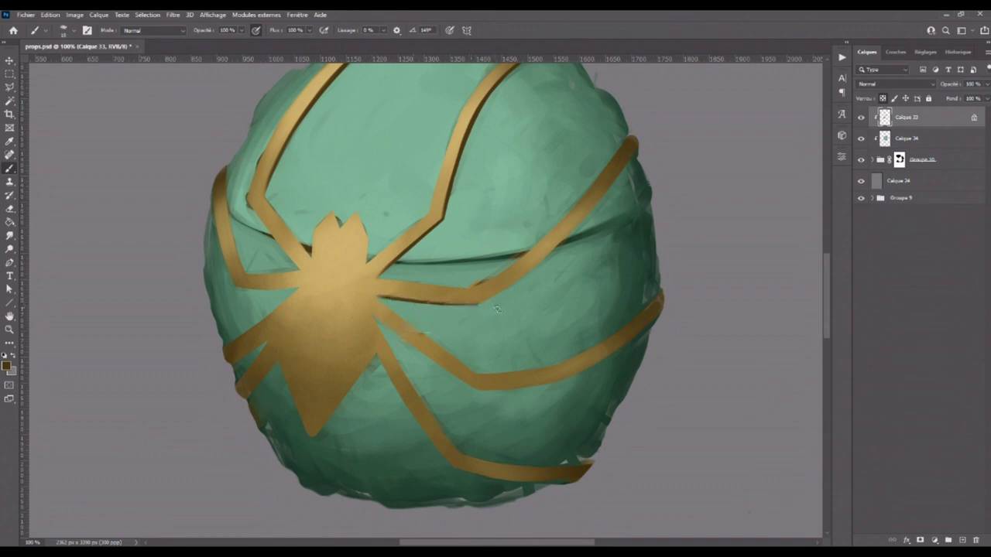
{"action": "left_click_drag", "start_coordinate": [521, 288], "coordinate": [367, 265]}
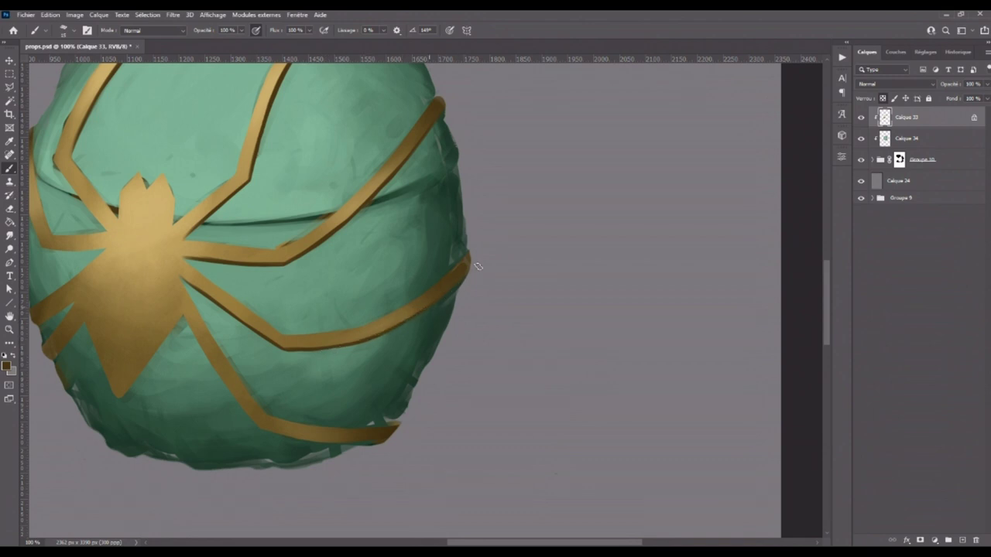
{"action": "left_click_drag", "start_coordinate": [256, 314], "coordinate": [239, 186]}
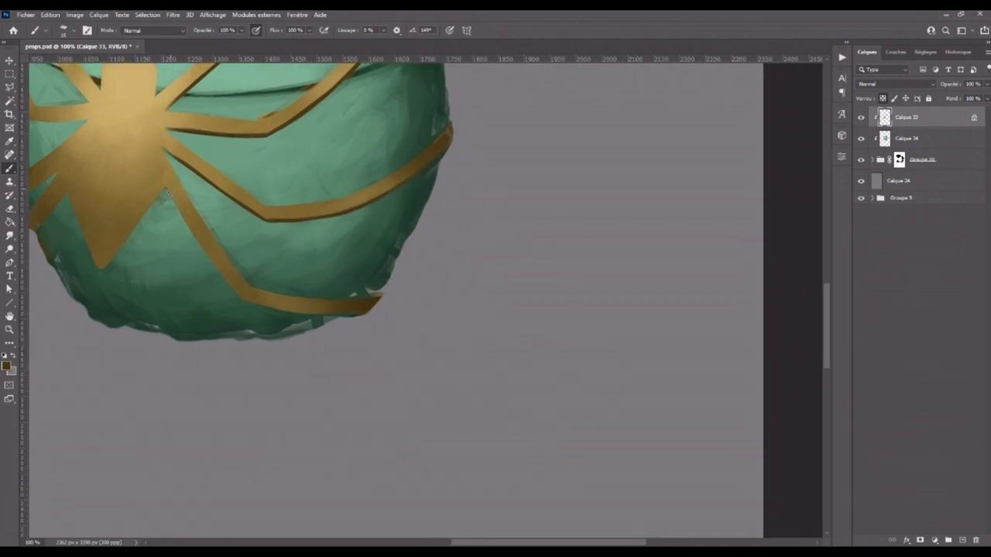
{"action": "left_click_drag", "start_coordinate": [195, 237], "coordinate": [238, 298]}
{"action": "mouse_move", "coordinate": [211, 263]}
{"action": "left_mouse_down"}
{"action": "mouse_move", "coordinate": [254, 309]}
{"action": "mouse_move", "coordinate": [330, 311]}
{"action": "left_mouse_up"}
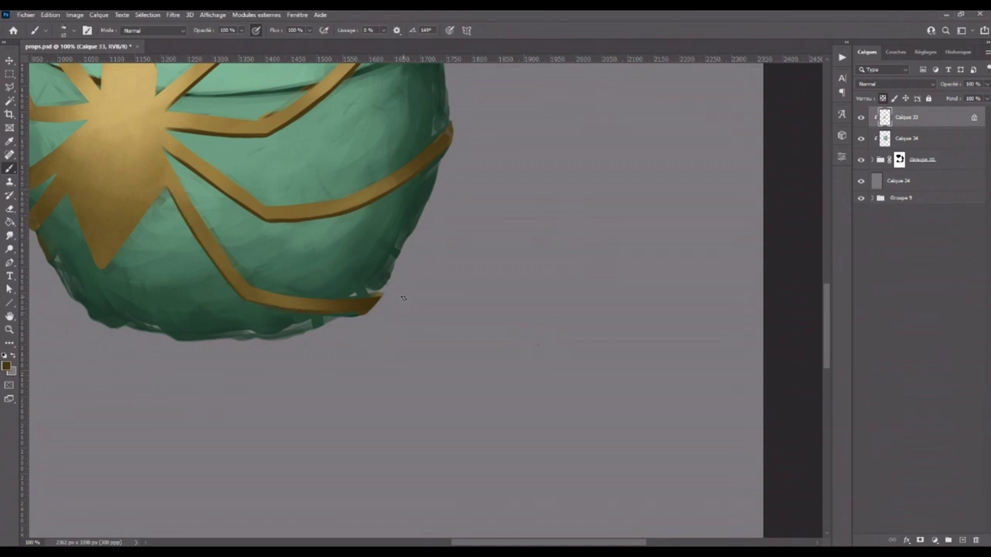
- Shade the spider's lower-right edge, a leg's upper edge, the cocoon's left edge and the upper-left band
{"action": "scroll", "coordinate": [402, 298], "scroll_direction": "left", "scroll_amount": 5}
{"action": "scroll", "coordinate": [270, 239], "scroll_direction": "up", "scroll_amount": 1}
{"action": "mouse_move", "coordinate": [281, 261]}
{"action": "left_mouse_down"}
{"action": "mouse_move", "coordinate": [294, 245]}
{"action": "mouse_move", "coordinate": [254, 293]}
{"action": "left_mouse_up"}
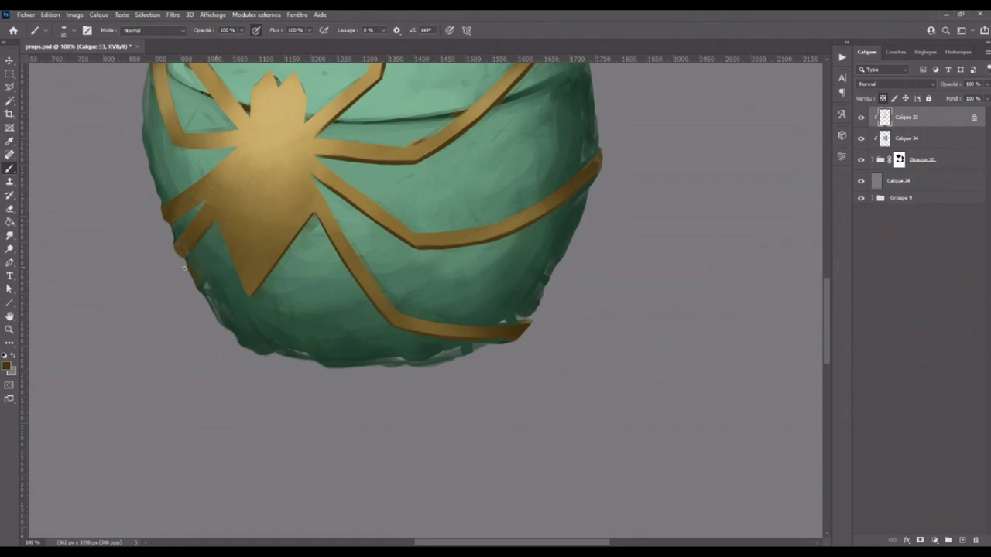
{"action": "left_click_drag", "start_coordinate": [197, 204], "coordinate": [183, 214]}
{"action": "left_click_drag", "start_coordinate": [270, 247], "coordinate": [427, 269]}
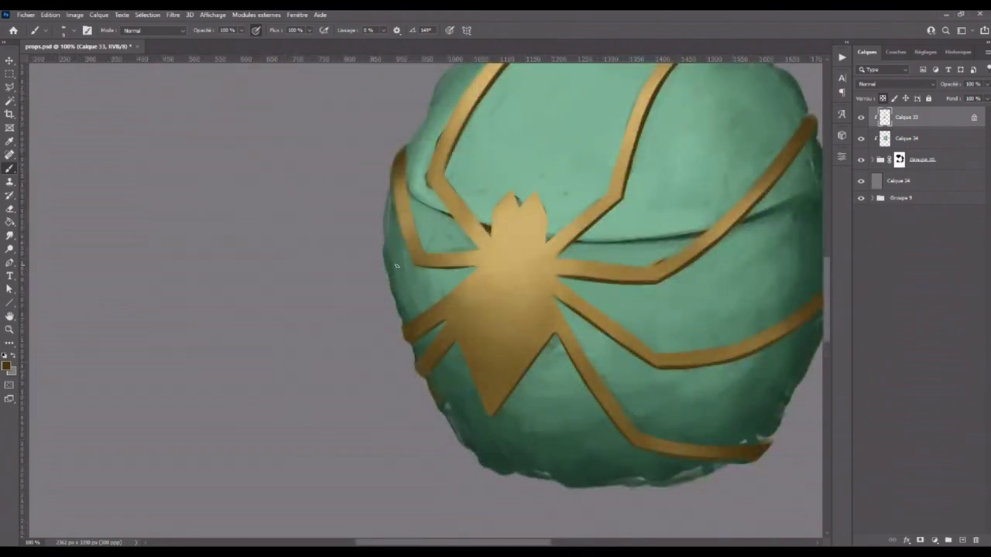
{"action": "left_click_drag", "start_coordinate": [410, 260], "coordinate": [396, 194]}
{"action": "key", "text": "ctrl+z"}
{"action": "left_click_drag", "start_coordinate": [396, 217], "coordinate": [398, 205]}
{"action": "scroll", "coordinate": [397, 84], "scroll_direction": "right", "scroll_amount": 2}
{"action": "scroll", "coordinate": [364, 131], "scroll_direction": "right", "scroll_amount": 3}
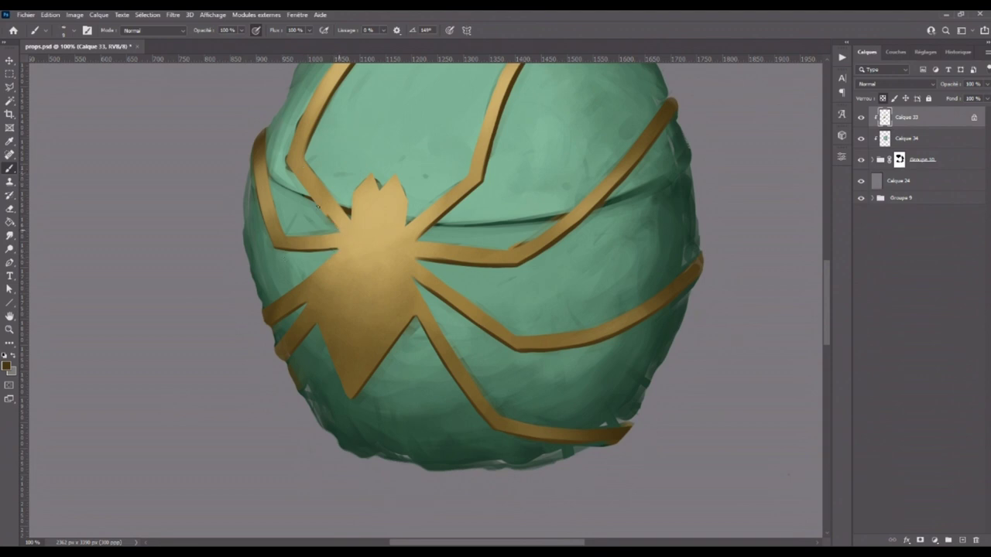
{"action": "mouse_move", "coordinate": [302, 184]}
{"action": "left_mouse_down"}
{"action": "mouse_move", "coordinate": [321, 213]}
{"action": "mouse_move", "coordinate": [279, 151]}
{"action": "left_mouse_up"}
{"action": "left_click_drag", "start_coordinate": [313, 194], "coordinate": [284, 158]}
{"action": "scroll", "coordinate": [345, 178], "scroll_direction": "up", "scroll_amount": 3}
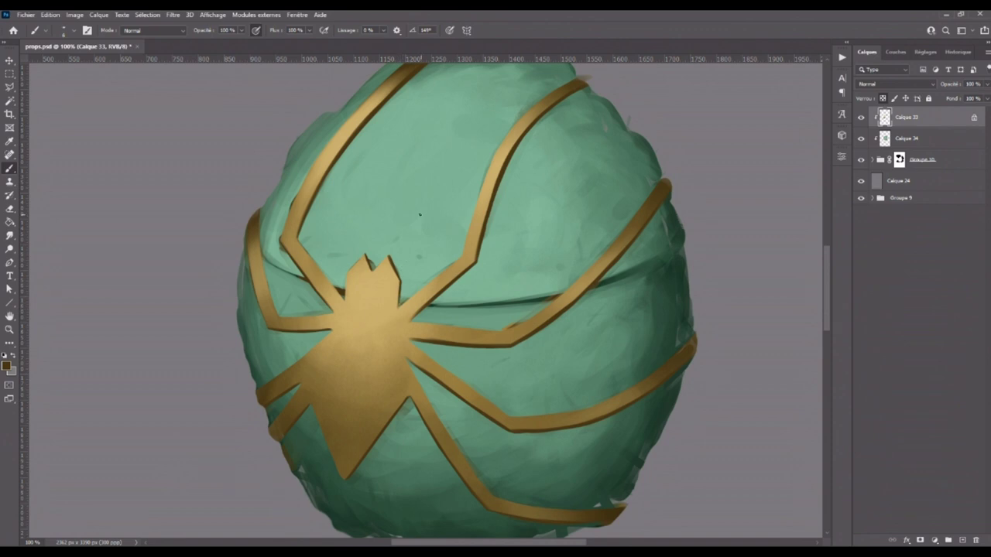
{"action": "scroll", "coordinate": [419, 215], "scroll_direction": "down", "scroll_amount": 1}
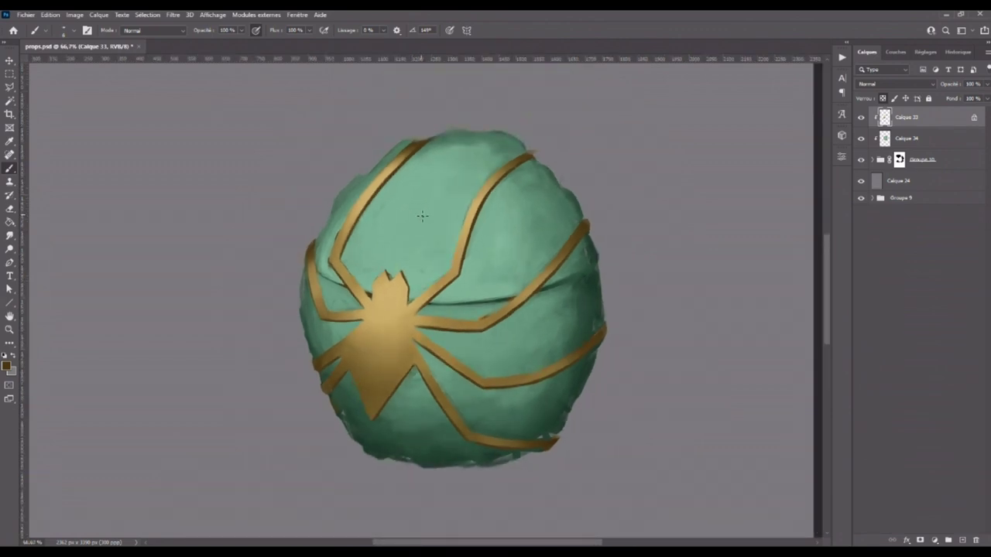
- Darken the right edge of the spider's head and the underside of the upper-left leg
{"action": "scroll", "coordinate": [451, 276], "scroll_direction": "up", "scroll_amount": 3}
{"action": "scroll", "coordinate": [482, 332], "scroll_direction": "up", "scroll_amount": 1}
{"action": "left_click_drag", "start_coordinate": [412, 426], "coordinate": [338, 314]}
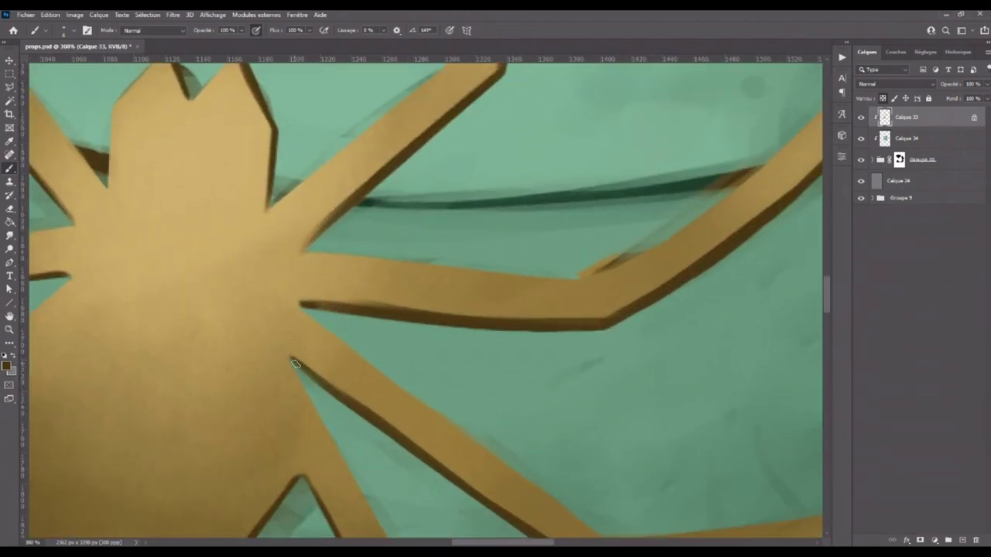
{"action": "left_click_drag", "start_coordinate": [303, 349], "coordinate": [620, 335]}
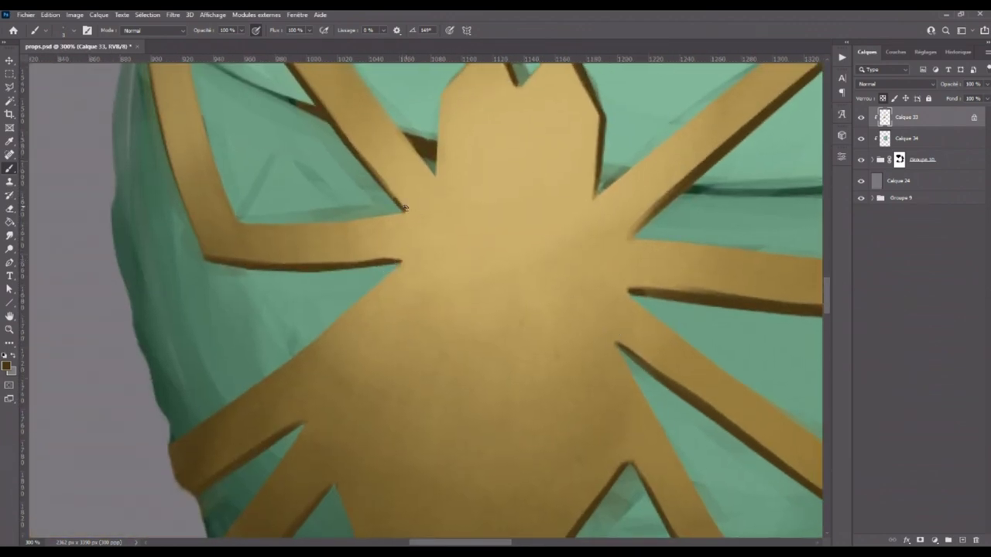
{"action": "scroll", "coordinate": [406, 207], "scroll_direction": "down", "scroll_amount": 1}
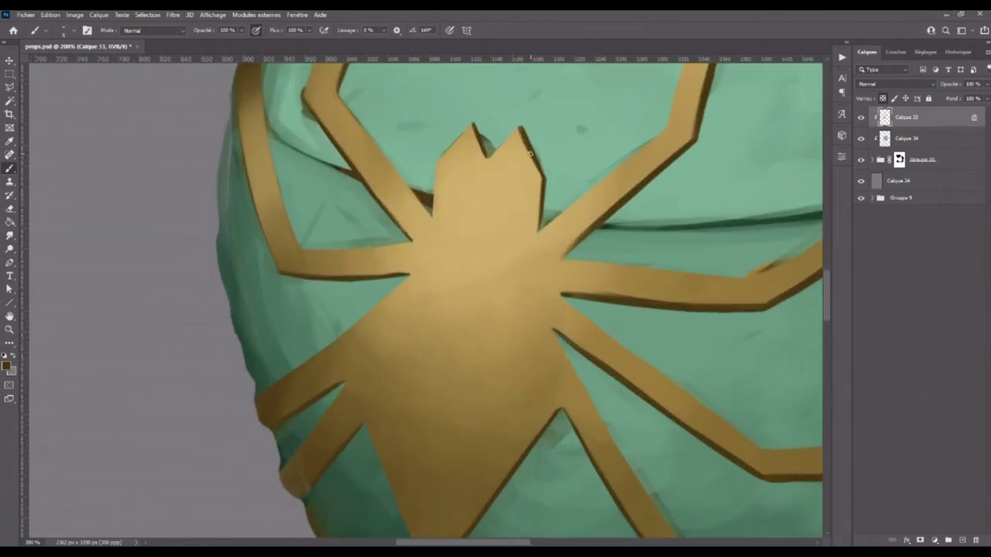
{"action": "mouse_move", "coordinate": [531, 153]}
{"action": "left_mouse_down"}
{"action": "mouse_move", "coordinate": [547, 180]}
{"action": "mouse_move", "coordinate": [542, 225]}
{"action": "left_mouse_up"}
{"action": "left_click_drag", "start_coordinate": [531, 190], "coordinate": [426, 252]}
{"action": "left_click_drag", "start_coordinate": [198, 155], "coordinate": [305, 295]}
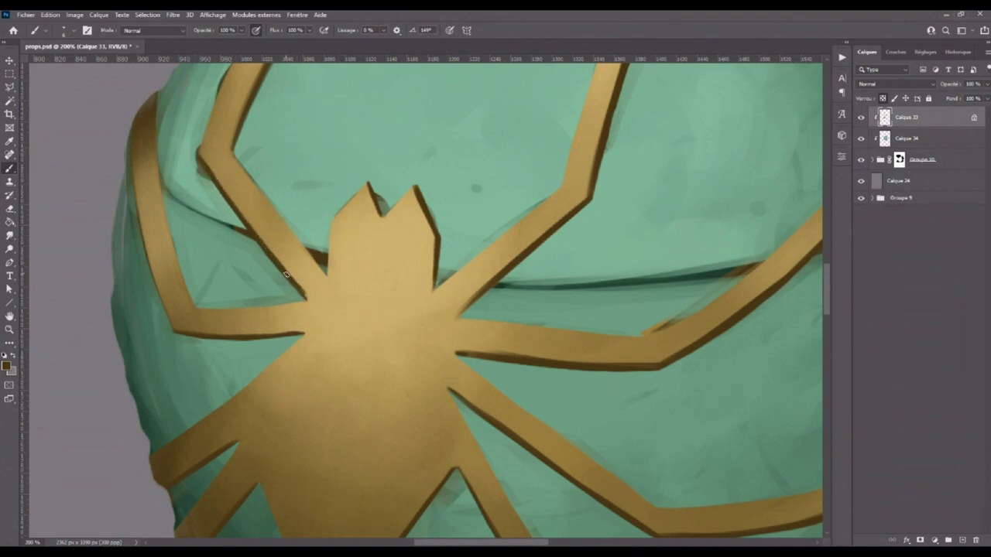
{"action": "left_click_drag", "start_coordinate": [496, 370], "coordinate": [525, 250]}
{"action": "left_click_drag", "start_coordinate": [215, 247], "coordinate": [325, 245]}
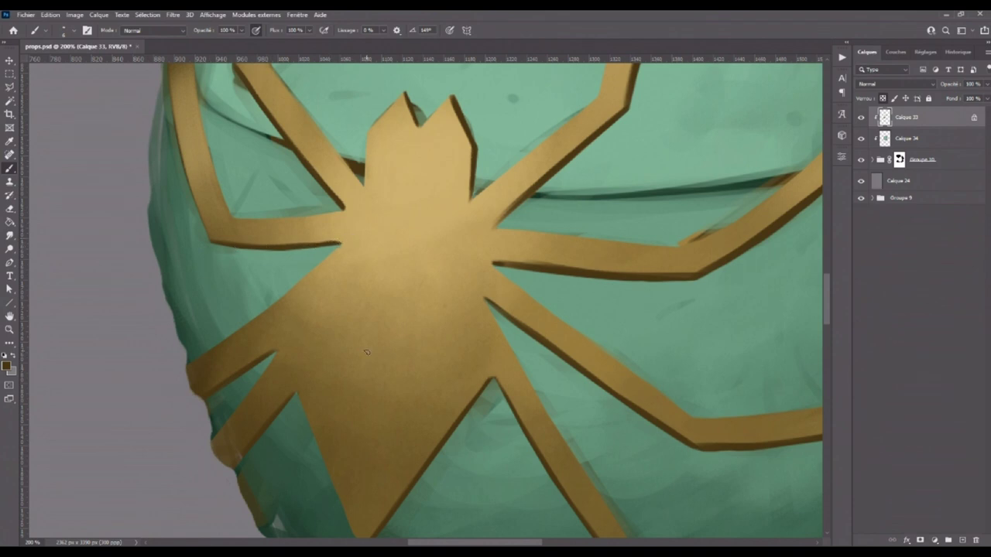
- Sample the gold colour from a spider leg and bring up the foreground colour settings
{"action": "left_click_drag", "start_coordinate": [378, 347], "coordinate": [417, 270]}
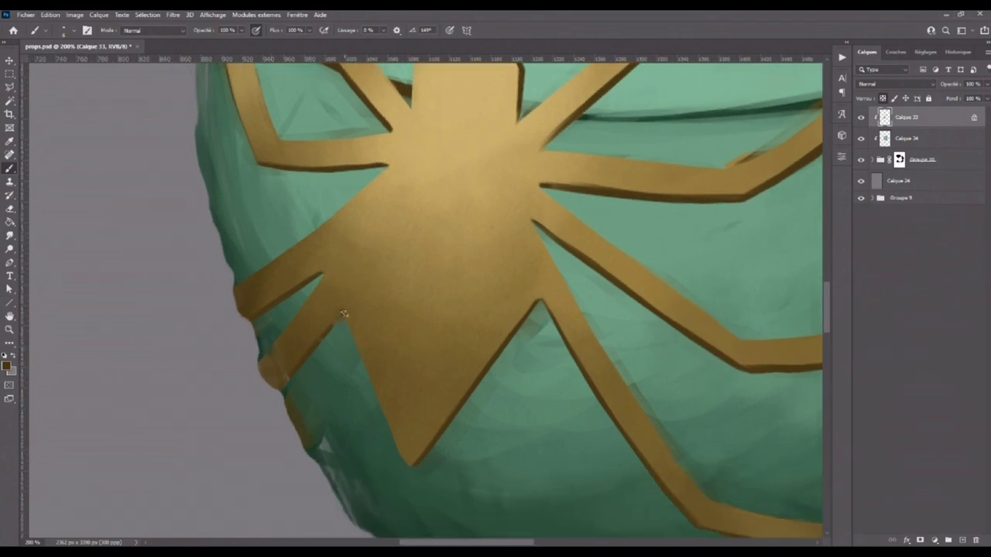
{"action": "left_click_drag", "start_coordinate": [530, 389], "coordinate": [376, 287]}
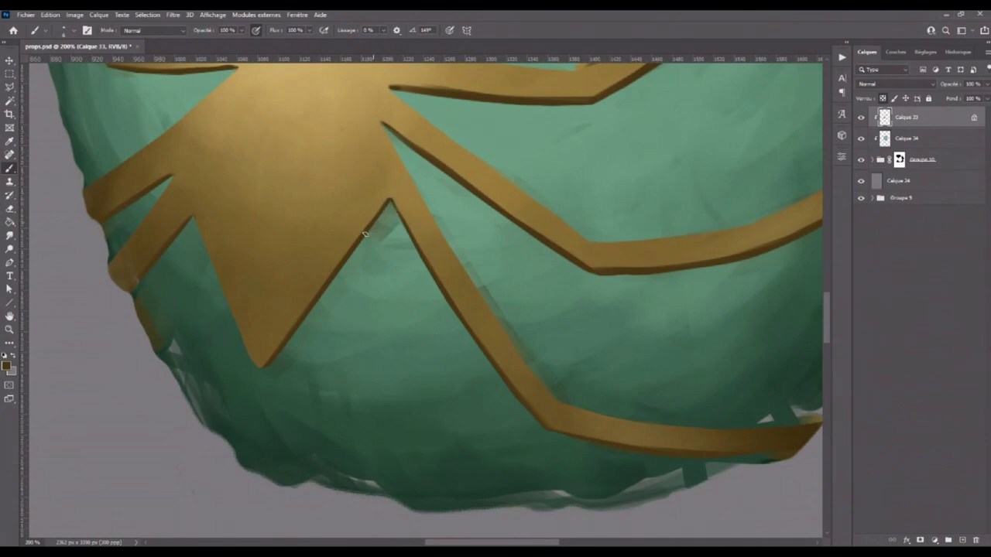
{"action": "left_click_drag", "start_coordinate": [520, 282], "coordinate": [338, 213]}
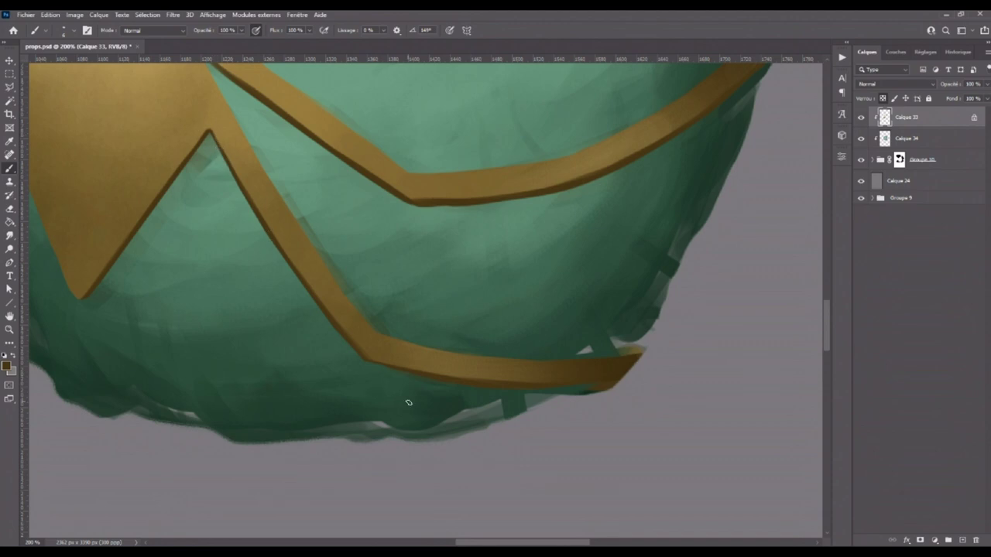
{"action": "left_click_drag", "start_coordinate": [478, 242], "coordinate": [395, 364]}
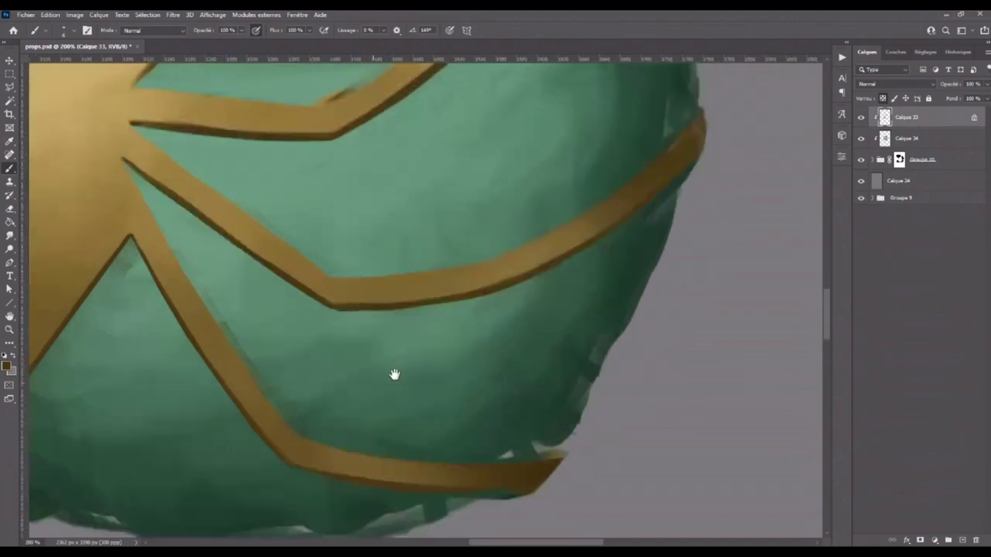
{"action": "left_click_drag", "start_coordinate": [370, 328], "coordinate": [318, 318]}
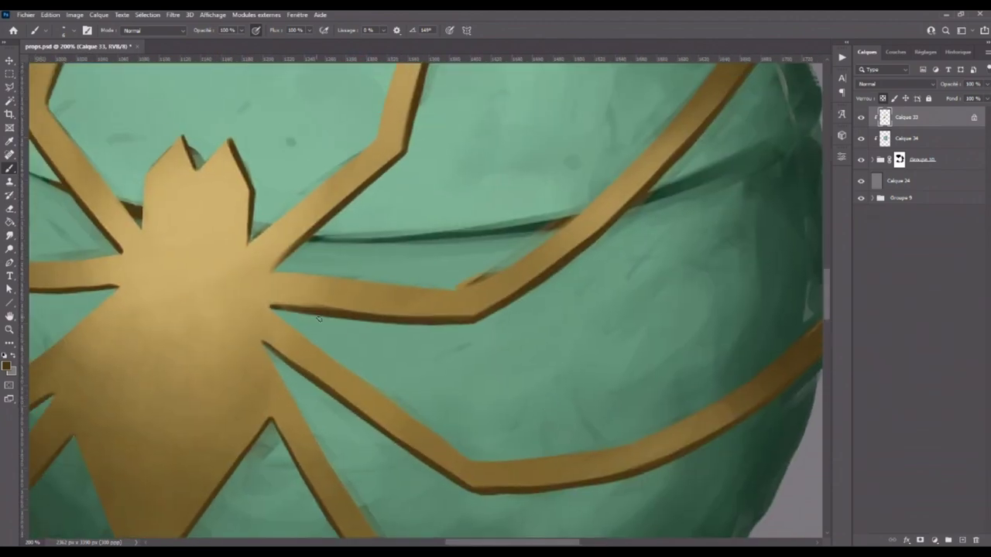
{"action": "left_click", "coordinate": [317, 305], "text": "alt"}
{"action": "scroll", "coordinate": [450, 306], "scroll_direction": "down", "scroll_amount": 1}
{"action": "scroll", "coordinate": [449, 306], "scroll_direction": "down", "scroll_amount": 2}
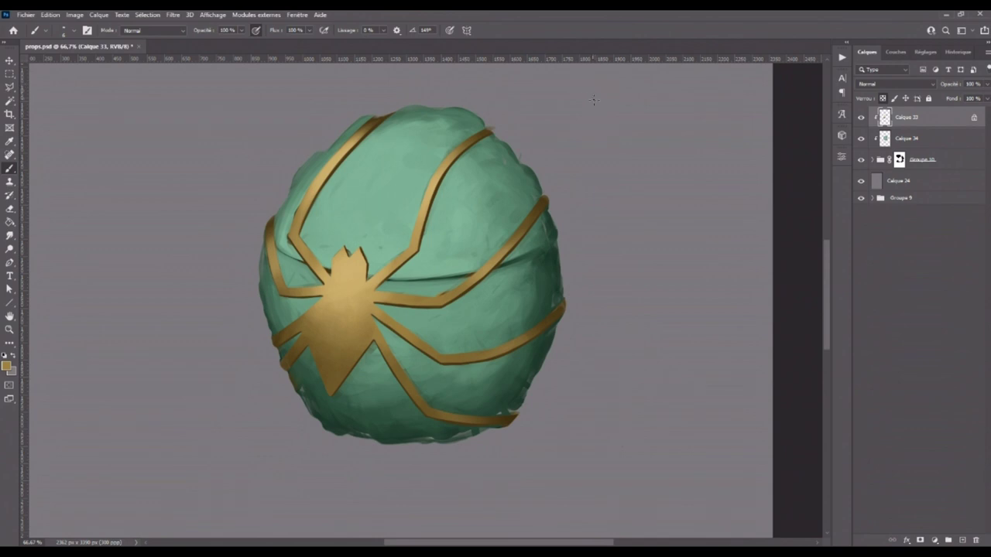
{"action": "scroll", "coordinate": [454, 274], "scroll_direction": "up", "scroll_amount": 1}
{"action": "scroll", "coordinate": [453, 274], "scroll_direction": "up", "scroll_amount": 1}
{"action": "scroll", "coordinate": [459, 251], "scroll_direction": "up", "scroll_amount": 1}
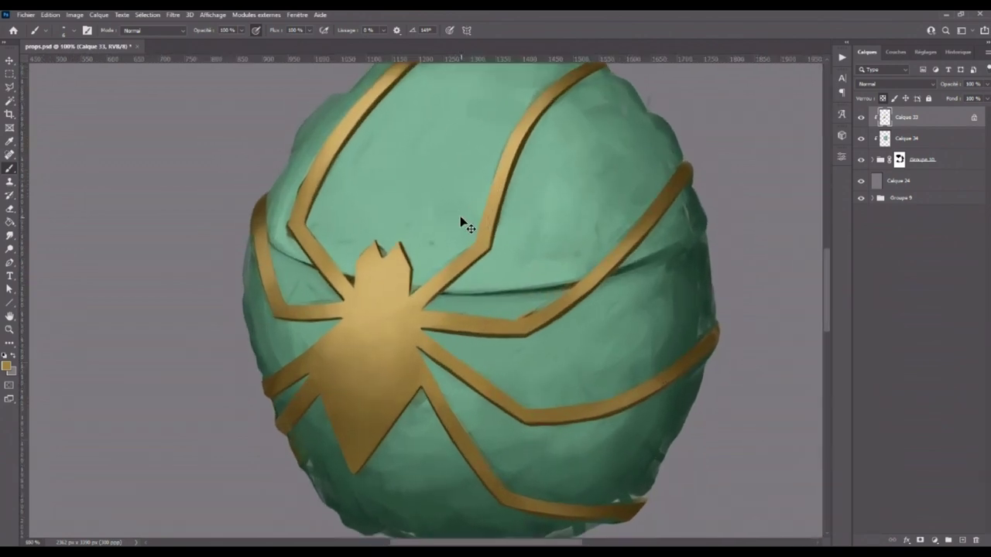
{"action": "scroll", "coordinate": [459, 250], "scroll_direction": "up", "scroll_amount": 1}
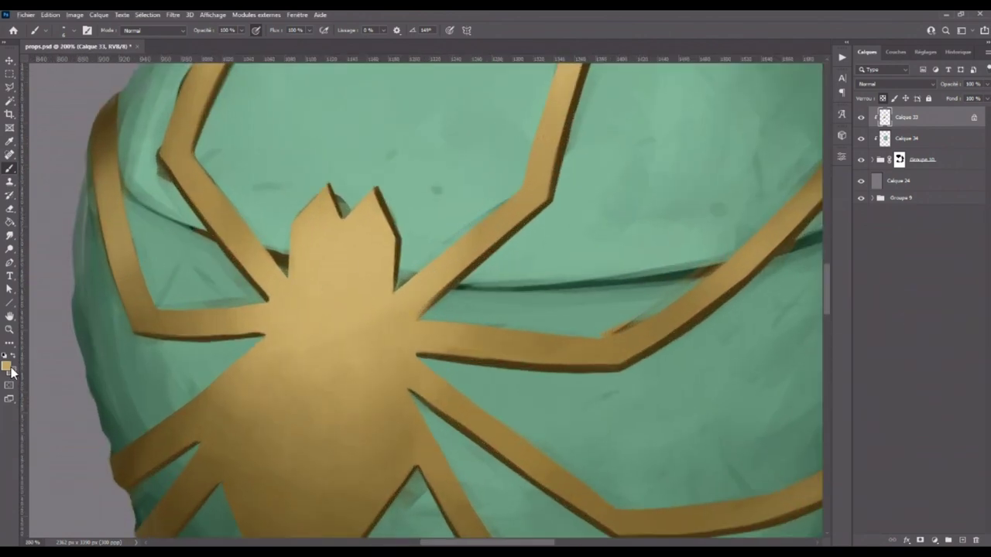
{"action": "left_click", "coordinate": [7, 366]}
- Set light cream as the colour and highlight the upper edges of two legs and the gold band
{"action": "left_click", "coordinate": [707, 307]}
{"action": "key", "text": "b"}
{"action": "left_click_drag", "start_coordinate": [395, 293], "coordinate": [523, 186]}
{"action": "left_click_drag", "start_coordinate": [535, 149], "coordinate": [345, 296]}
{"action": "left_click_drag", "start_coordinate": [333, 337], "coordinate": [353, 250]}
{"action": "left_click_drag", "start_coordinate": [338, 321], "coordinate": [379, 171]}
{"action": "mouse_move", "coordinate": [355, 254]}
{"action": "left_mouse_down"}
{"action": "mouse_move", "coordinate": [397, 124]}
{"action": "mouse_move", "coordinate": [365, 309]}
{"action": "mouse_move", "coordinate": [388, 245]}
{"action": "left_mouse_up"}
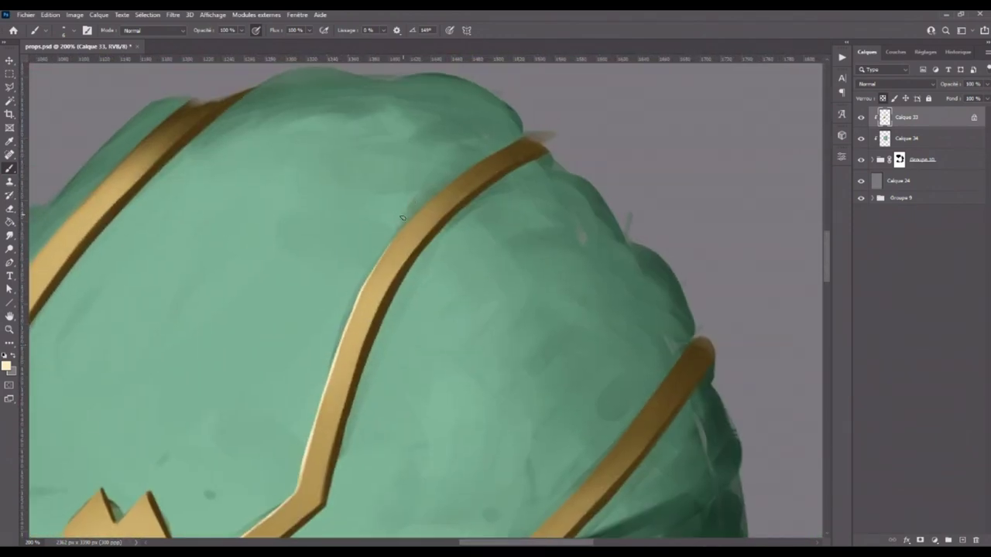
{"action": "left_click_drag", "start_coordinate": [367, 284], "coordinate": [440, 192]}
{"action": "left_click_drag", "start_coordinate": [408, 224], "coordinate": [546, 130]}
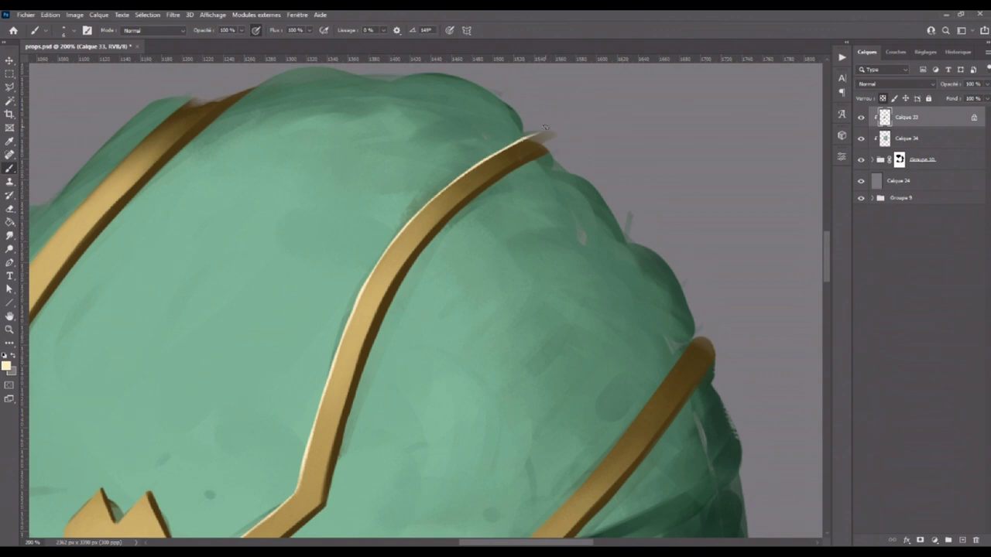
- Add cream highlights along the band's left edge, the spider head's left edge and the left legs
{"action": "left_click_drag", "start_coordinate": [341, 223], "coordinate": [622, 177]}
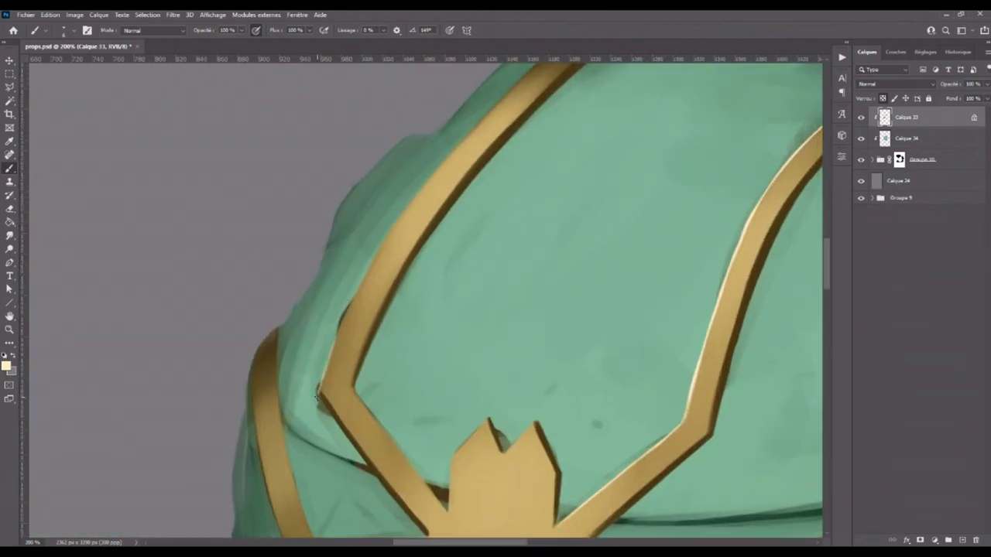
{"action": "mouse_move", "coordinate": [319, 392]}
{"action": "left_mouse_down"}
{"action": "mouse_move", "coordinate": [380, 246]}
{"action": "mouse_move", "coordinate": [418, 195]}
{"action": "left_mouse_up"}
{"action": "left_click_drag", "start_coordinate": [370, 268], "coordinate": [463, 143]}
{"action": "key", "text": "ctrl+z"}
{"action": "mouse_move", "coordinate": [376, 254]}
{"action": "left_mouse_down"}
{"action": "mouse_move", "coordinate": [479, 124]}
{"action": "mouse_move", "coordinate": [482, 194]}
{"action": "left_mouse_up"}
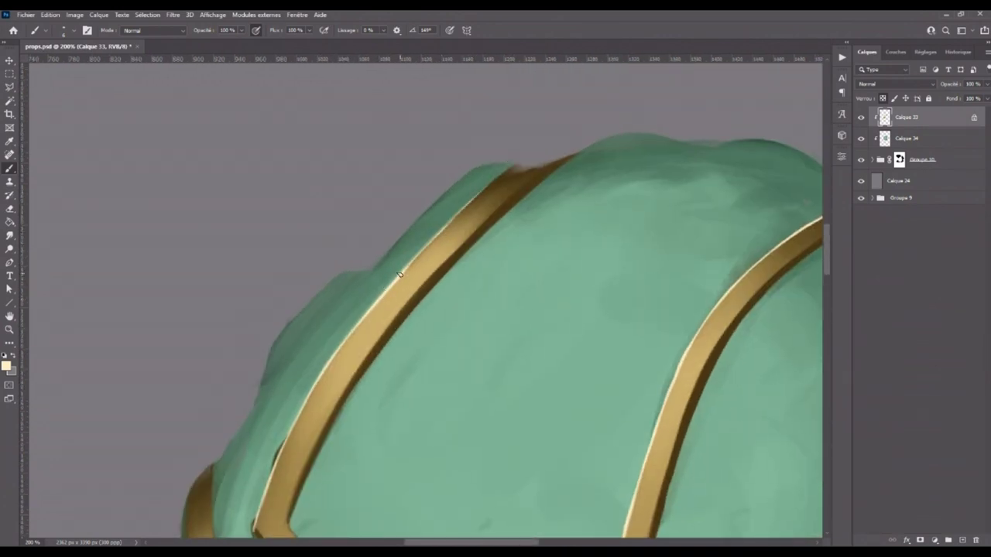
{"action": "mouse_move", "coordinate": [587, 534]}
{"action": "left_mouse_down"}
{"action": "mouse_move", "coordinate": [494, 156]}
{"action": "mouse_move", "coordinate": [498, 173]}
{"action": "left_mouse_up"}
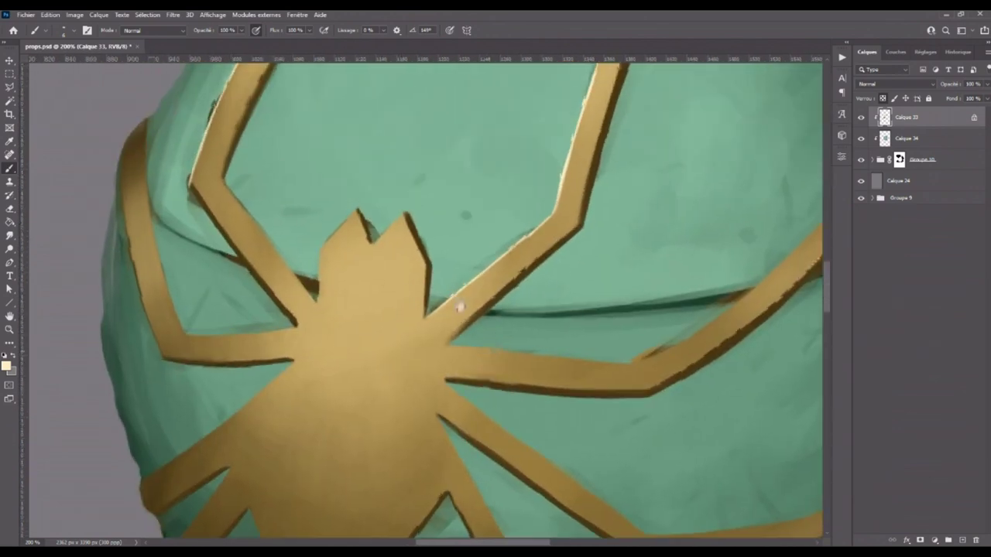
{"action": "mouse_move", "coordinate": [318, 303]}
{"action": "left_mouse_down"}
{"action": "mouse_move", "coordinate": [326, 248]}
{"action": "mouse_move", "coordinate": [358, 211]}
{"action": "left_mouse_up"}
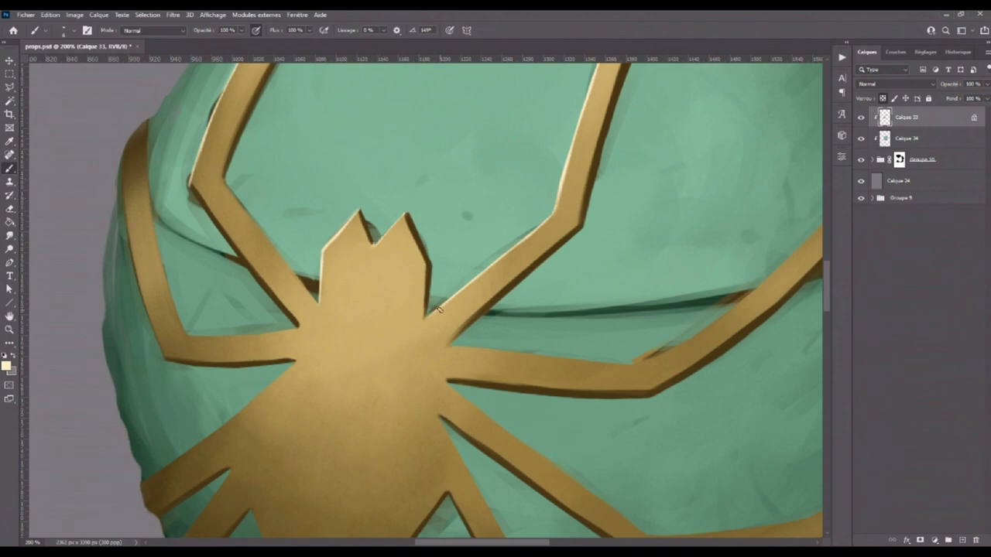
{"action": "left_click_drag", "start_coordinate": [184, 325], "coordinate": [167, 288]}
{"action": "mouse_move", "coordinate": [163, 254]}
{"action": "left_mouse_down"}
{"action": "mouse_move", "coordinate": [177, 310]}
{"action": "mouse_move", "coordinate": [155, 100]}
{"action": "left_mouse_up"}
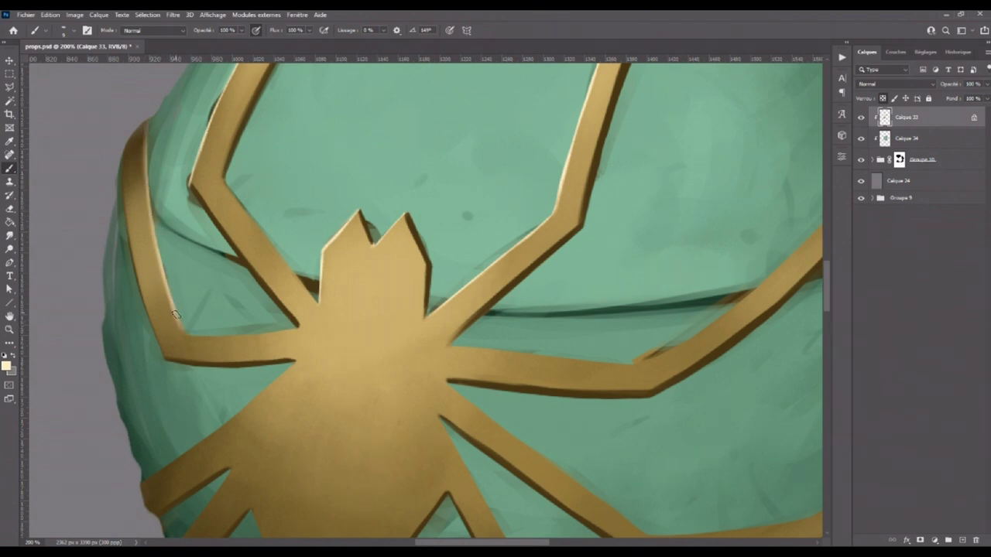
{"action": "left_click_drag", "start_coordinate": [657, 334], "coordinate": [564, 495]}
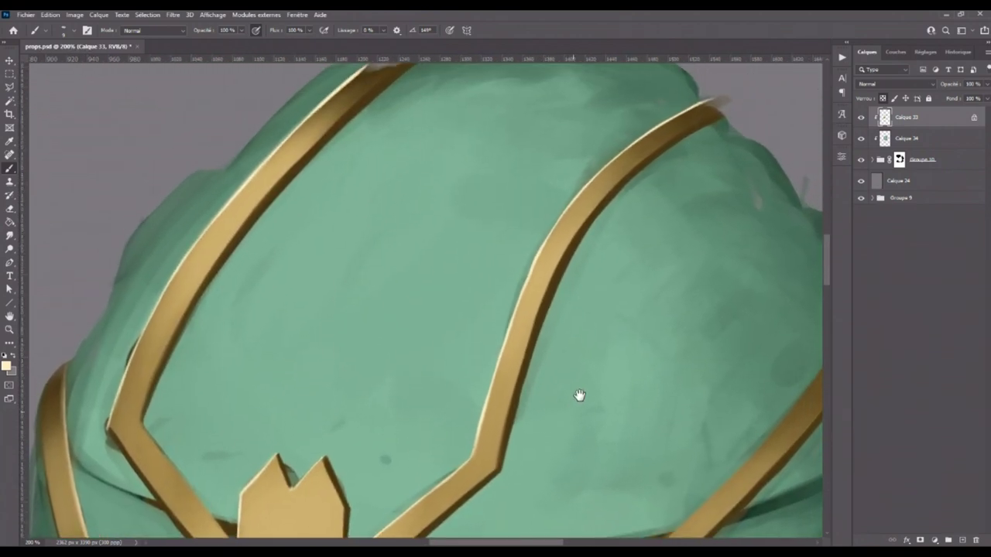
{"action": "mouse_move", "coordinate": [579, 396]}
{"action": "left_mouse_down"}
{"action": "mouse_move", "coordinate": [597, 301]}
{"action": "mouse_move", "coordinate": [592, 201]}
{"action": "left_mouse_up"}
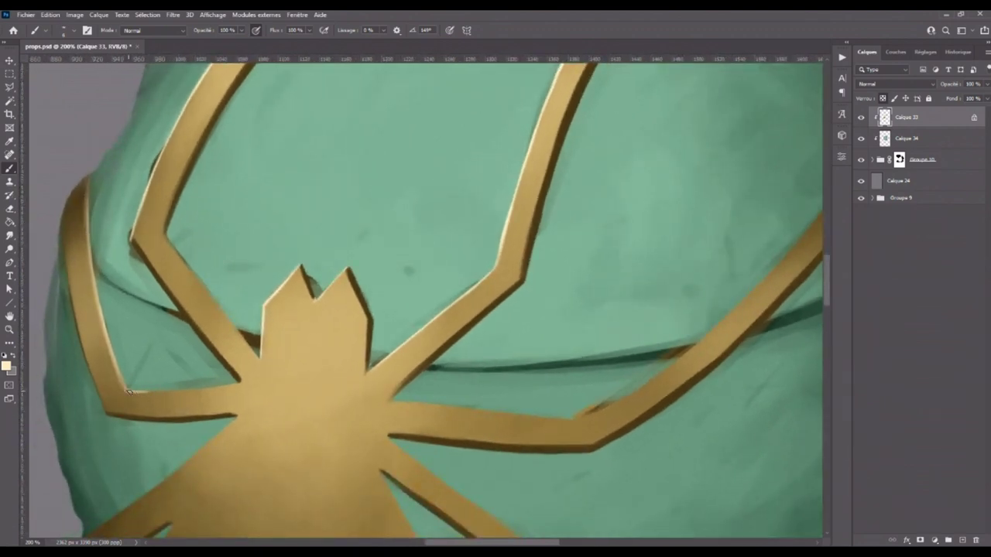
{"action": "left_click_drag", "start_coordinate": [159, 390], "coordinate": [217, 389]}
- Brush cream highlights along the spider body's upper-left edge and its left and lower legs
{"action": "scroll", "coordinate": [380, 291], "scroll_direction": "down", "scroll_amount": 5}
{"action": "scroll", "coordinate": [380, 292], "scroll_direction": "left", "scroll_amount": 4}
{"action": "left_click_drag", "start_coordinate": [376, 231], "coordinate": [225, 350]}
{"action": "left_click_drag", "start_coordinate": [307, 347], "coordinate": [249, 426]}
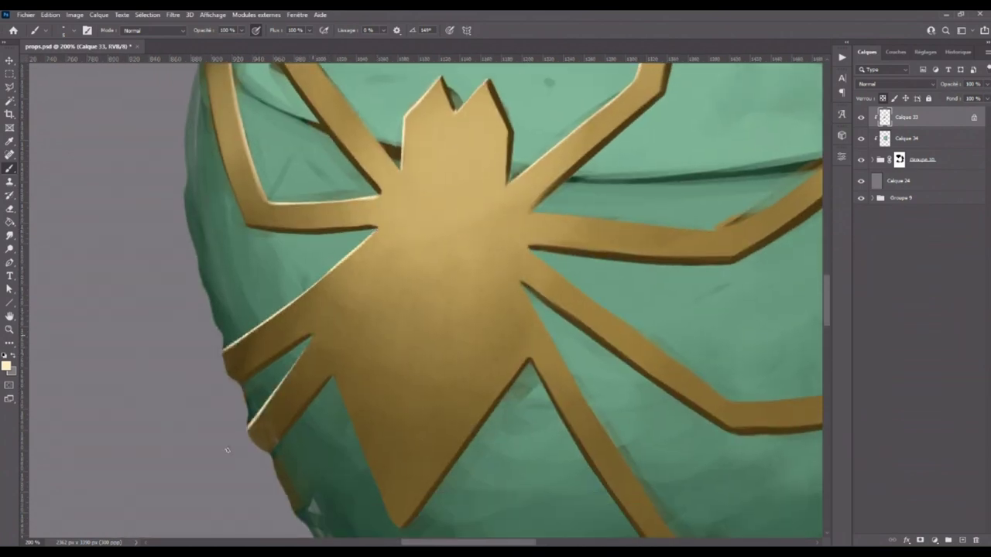
{"action": "mouse_move", "coordinate": [381, 395]}
{"action": "left_mouse_down"}
{"action": "mouse_move", "coordinate": [326, 264]}
{"action": "mouse_move", "coordinate": [305, 333]}
{"action": "left_mouse_up"}
{"action": "left_click_drag", "start_coordinate": [275, 258], "coordinate": [309, 343]}
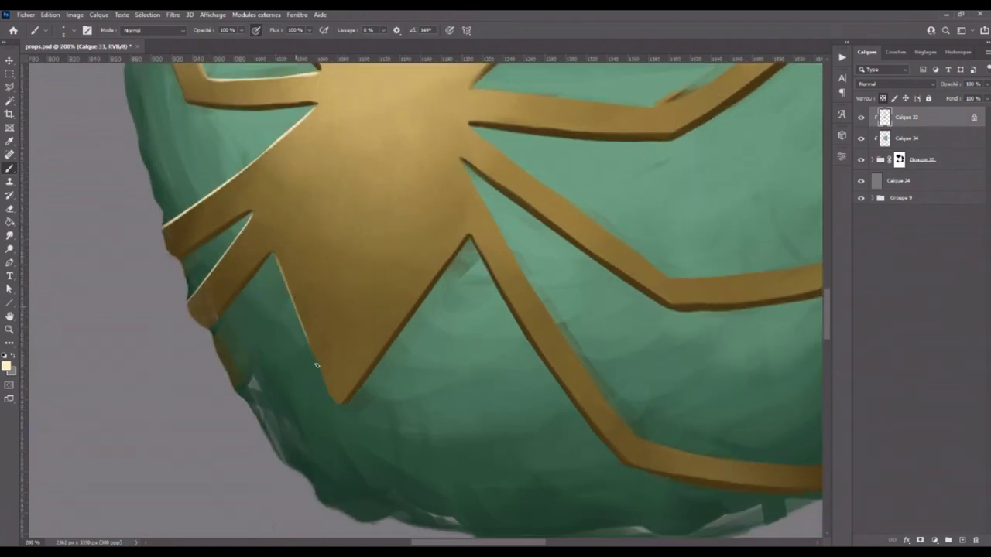
- Highlight the lower gold band's upper-left edge and top edge in cream
{"action": "left_click_drag", "start_coordinate": [468, 173], "coordinate": [248, 225]}
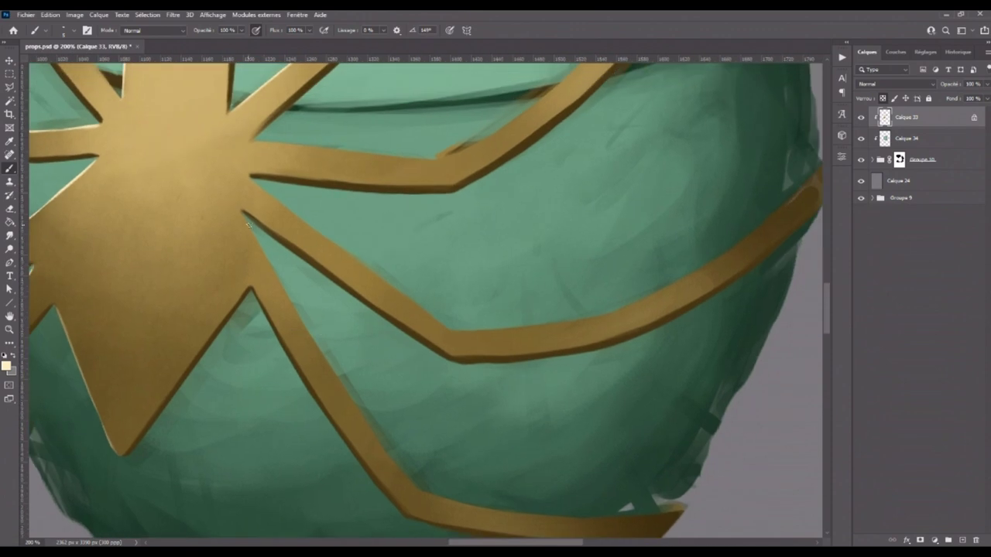
{"action": "left_click_drag", "start_coordinate": [260, 249], "coordinate": [372, 431]}
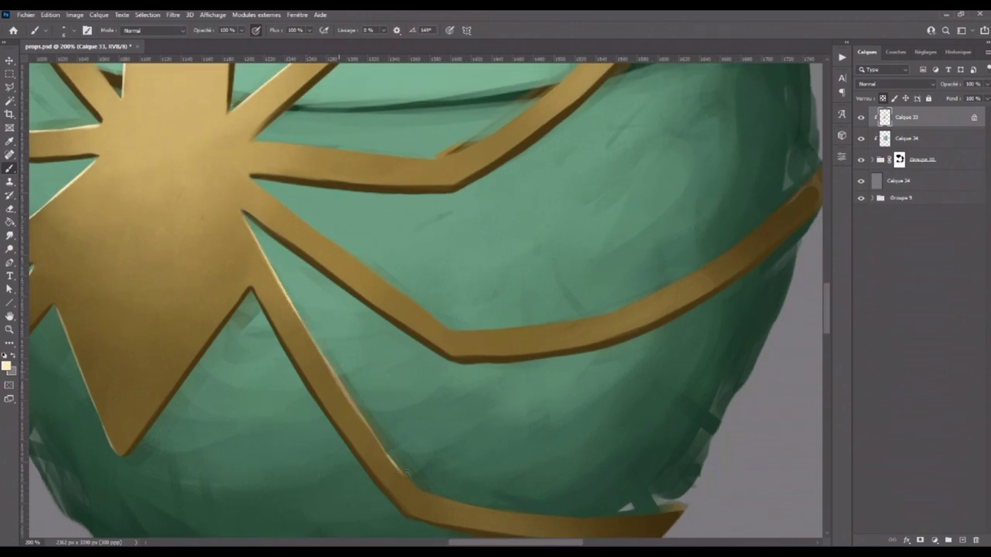
{"action": "left_click_drag", "start_coordinate": [347, 395], "coordinate": [410, 484]}
{"action": "left_click_drag", "start_coordinate": [503, 477], "coordinate": [503, 372]}
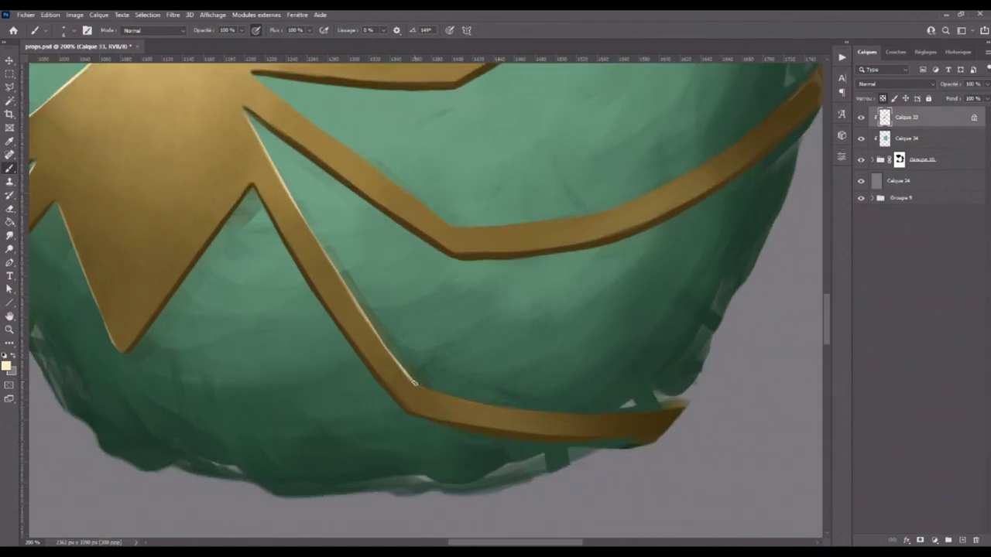
{"action": "left_click_drag", "start_coordinate": [447, 395], "coordinate": [623, 404]}
{"action": "left_click_drag", "start_coordinate": [481, 401], "coordinate": [670, 407]}
{"action": "mouse_move", "coordinate": [584, 415]}
{"action": "left_mouse_down"}
{"action": "mouse_move", "coordinate": [685, 409]}
{"action": "mouse_move", "coordinate": [442, 436]}
{"action": "mouse_move", "coordinate": [265, 371]}
{"action": "left_mouse_up"}
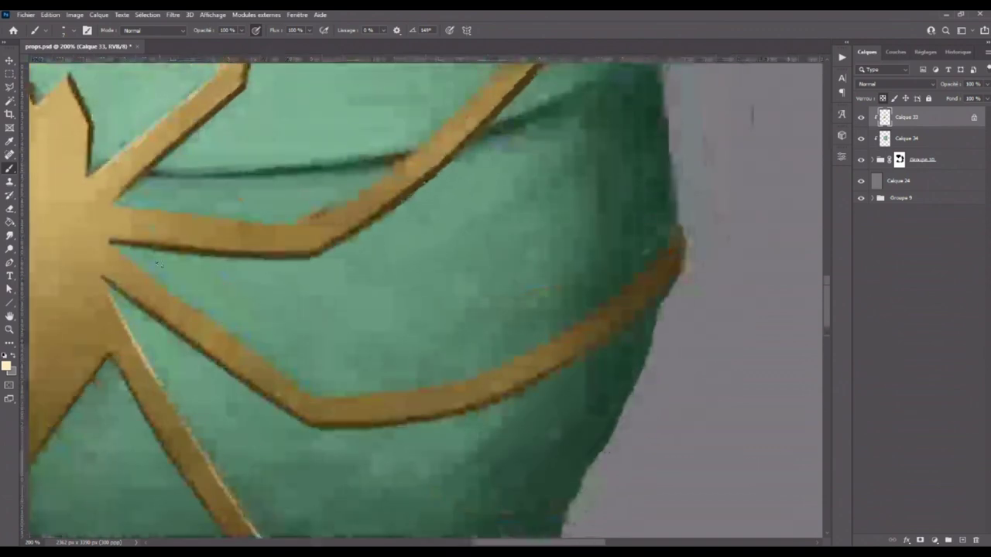
- Highlight the diagonal band's upper edge and a spider leg, undoing one stray stroke
{"action": "left_click_drag", "start_coordinate": [194, 313], "coordinate": [284, 377]}
{"action": "mouse_move", "coordinate": [233, 341]}
{"action": "left_mouse_down"}
{"action": "mouse_move", "coordinate": [277, 373]}
{"action": "mouse_move", "coordinate": [373, 396]}
{"action": "left_mouse_up"}
{"action": "mouse_move", "coordinate": [311, 396]}
{"action": "left_mouse_down"}
{"action": "mouse_move", "coordinate": [465, 380]}
{"action": "mouse_move", "coordinate": [573, 325]}
{"action": "mouse_move", "coordinate": [647, 268]}
{"action": "left_mouse_up"}
{"action": "key", "text": "ctrl+z"}
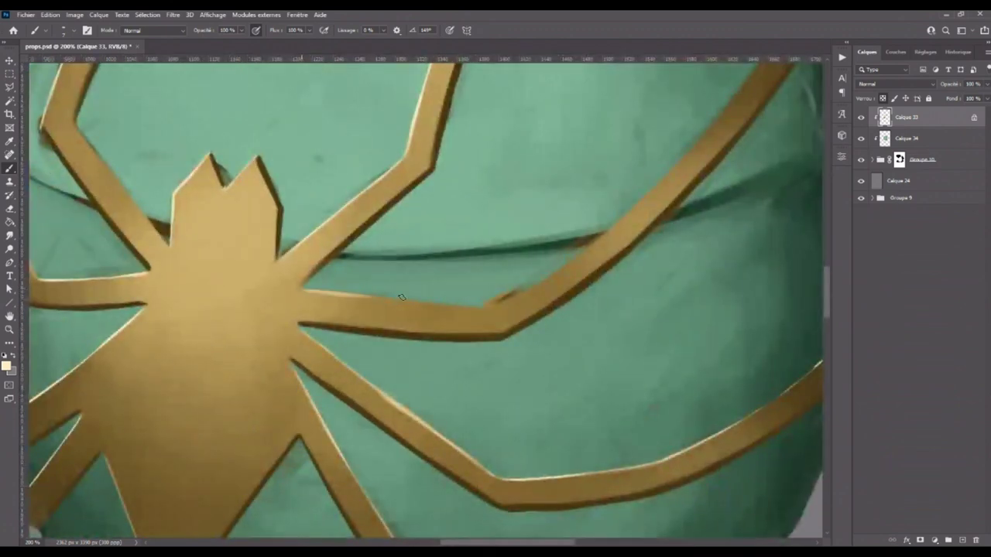
{"action": "mouse_move", "coordinate": [310, 292]}
{"action": "left_mouse_down"}
{"action": "mouse_move", "coordinate": [499, 300]}
{"action": "mouse_move", "coordinate": [467, 306]}
{"action": "mouse_move", "coordinate": [674, 168]}
{"action": "mouse_move", "coordinate": [436, 315]}
{"action": "left_mouse_up"}
{"action": "left_click_drag", "start_coordinate": [395, 348], "coordinate": [476, 272]}
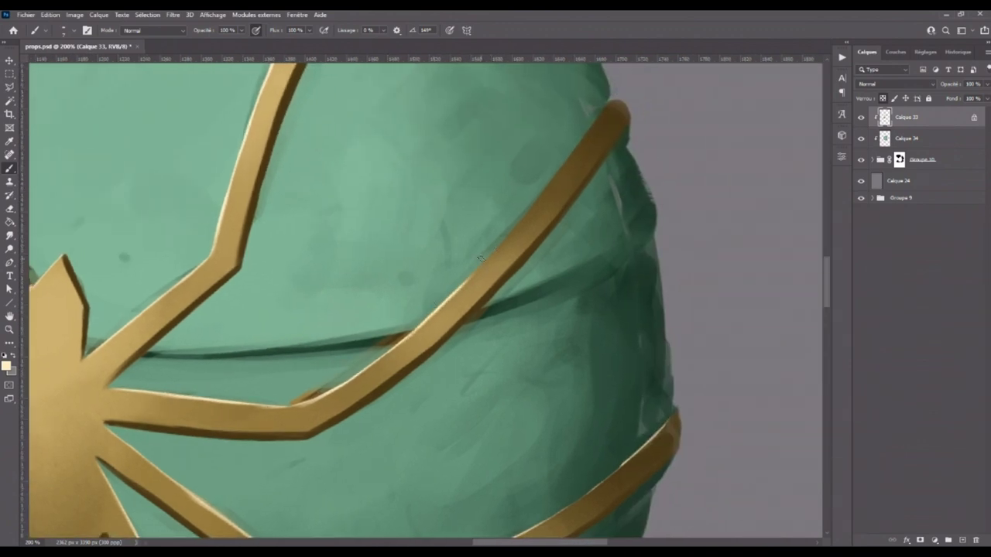
{"action": "left_click_drag", "start_coordinate": [418, 329], "coordinate": [521, 211]}
{"action": "left_click_drag", "start_coordinate": [483, 263], "coordinate": [615, 101]}
- Zoom out to the whole egg, then add a new empty layer, Calque 35
{"action": "key", "text": "ctrl+minus"}
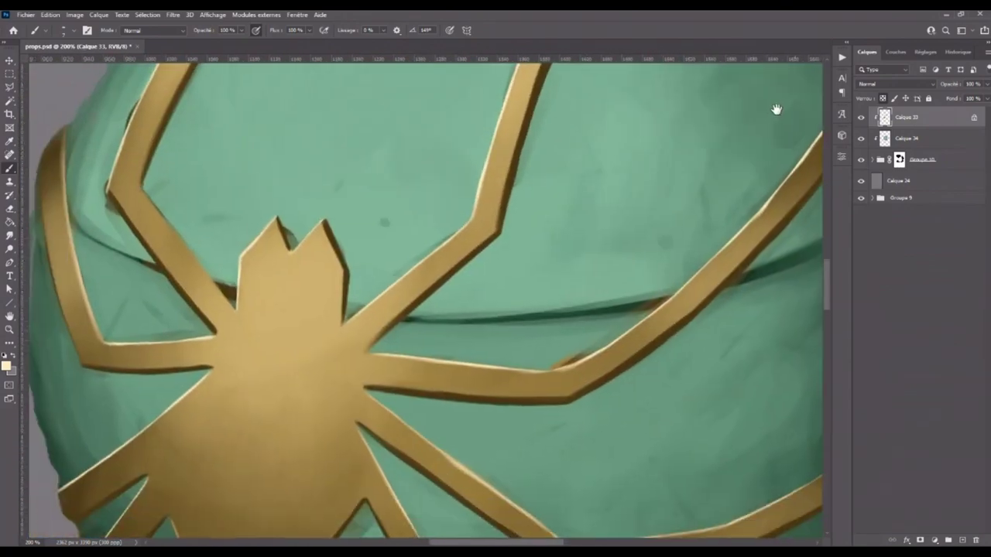
{"action": "key", "text": "ctrl+minus"}
{"action": "key", "text": "ctrl+minus"}
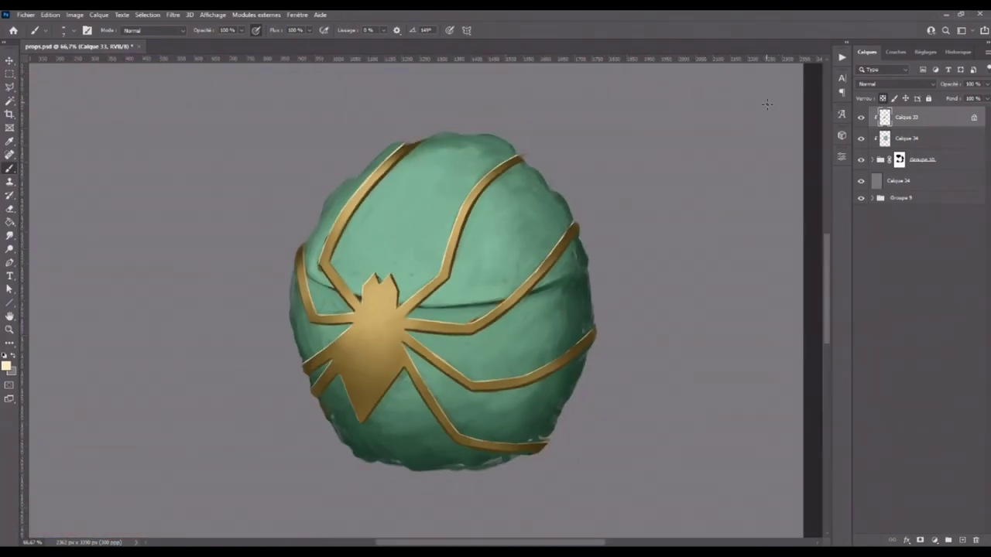
{"action": "key", "text": "ctrl+plus"}
{"action": "left_click", "coordinate": [962, 540]}
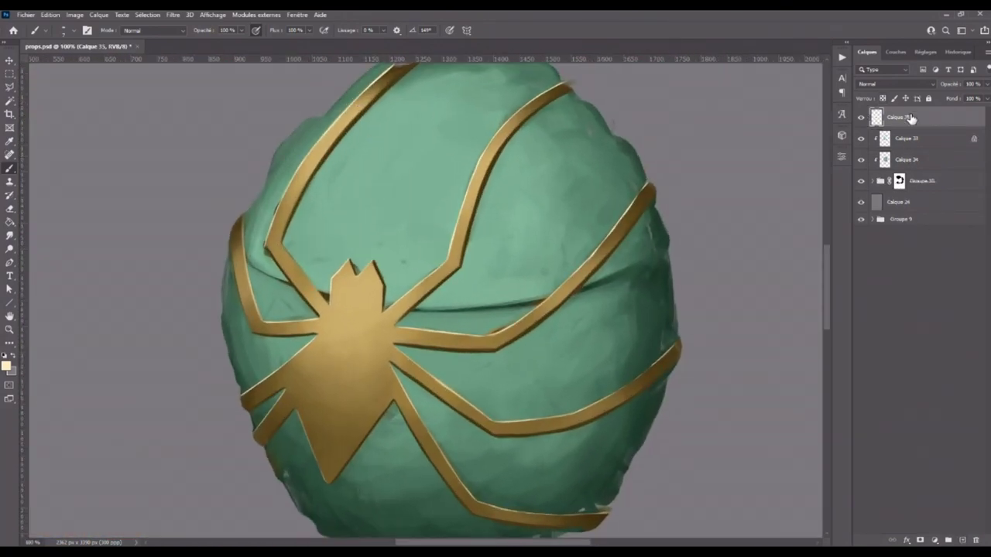
- Clip Calque 35 to the layer below and brighten the gold band's outer edge
{"action": "left_click", "coordinate": [918, 127], "text": "alt"}
{"action": "key", "text": "ctrl+plus"}
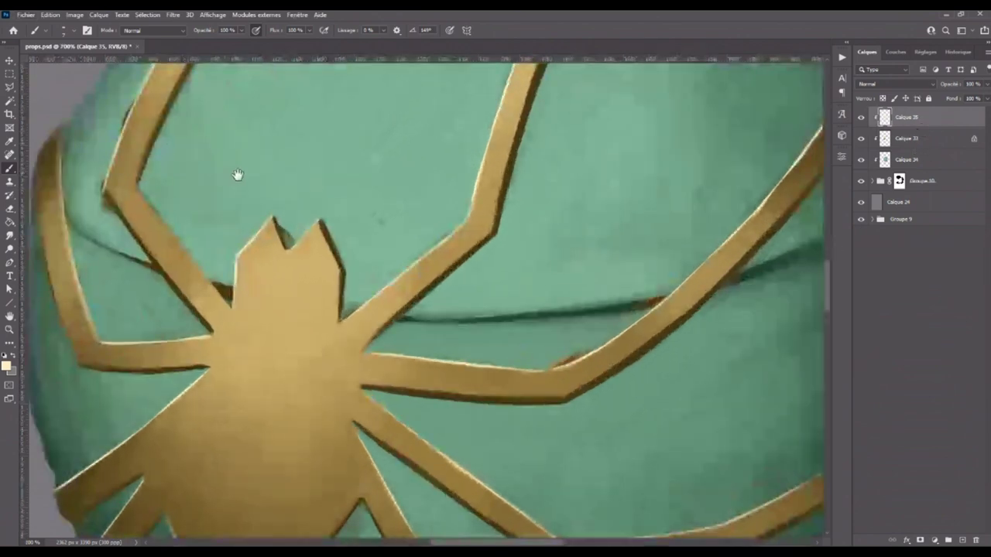
{"action": "scroll", "coordinate": [237, 172], "scroll_direction": "up", "scroll_amount": 5}
{"action": "scroll", "coordinate": [236, 173], "scroll_direction": "left", "scroll_amount": 3}
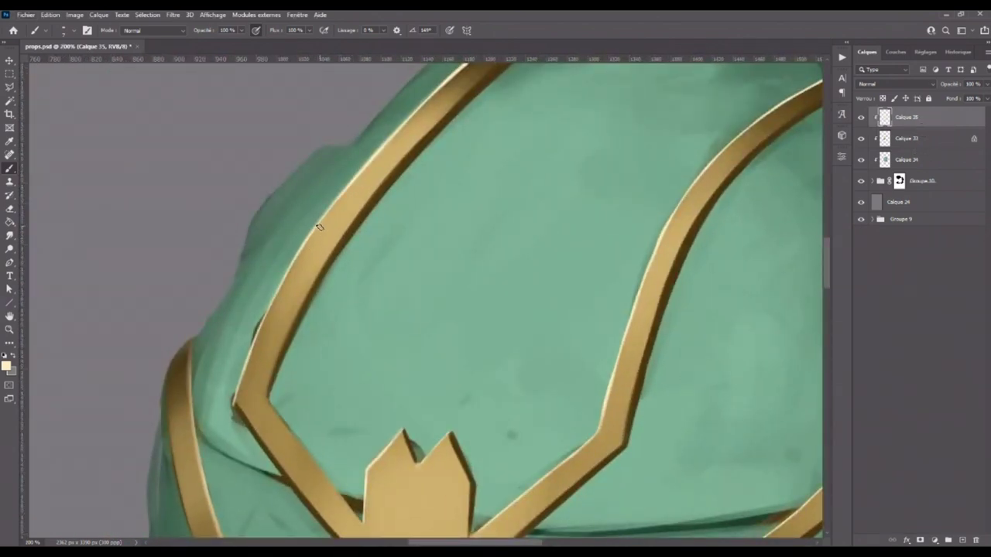
{"action": "left_click_drag", "start_coordinate": [308, 242], "coordinate": [349, 189]}
{"action": "mouse_move", "coordinate": [334, 211]}
{"action": "left_mouse_down"}
{"action": "mouse_move", "coordinate": [318, 236]}
{"action": "mouse_move", "coordinate": [334, 224]}
{"action": "mouse_move", "coordinate": [324, 222]}
{"action": "mouse_move", "coordinate": [336, 233]}
{"action": "left_mouse_up"}
- Adjust the brush size and add a small bright highlight on the spider's head
{"action": "scroll", "coordinate": [336, 221], "scroll_direction": "down", "scroll_amount": 5}
{"action": "left_click_drag", "start_coordinate": [459, 346], "coordinate": [366, 246]}
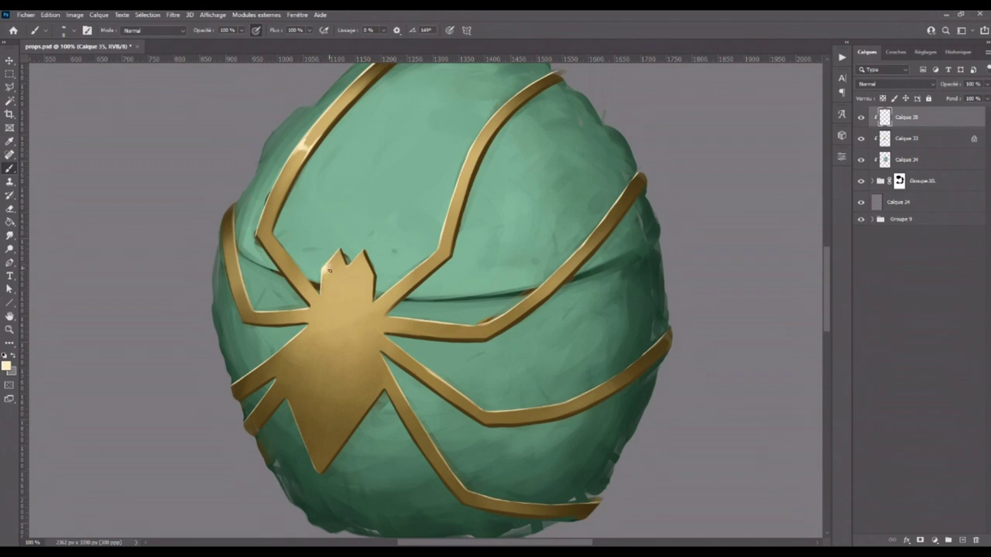
{"action": "key", "text": "bracketright"}
{"action": "key", "text": "bracketleft"}
{"action": "key", "text": "bracketleft"}
{"action": "left_click_drag", "start_coordinate": [357, 266], "coordinate": [365, 283]}
- Add short bright glints along the gold bands' edges, including the lower band
{"action": "left_click_drag", "start_coordinate": [457, 186], "coordinate": [463, 172]}
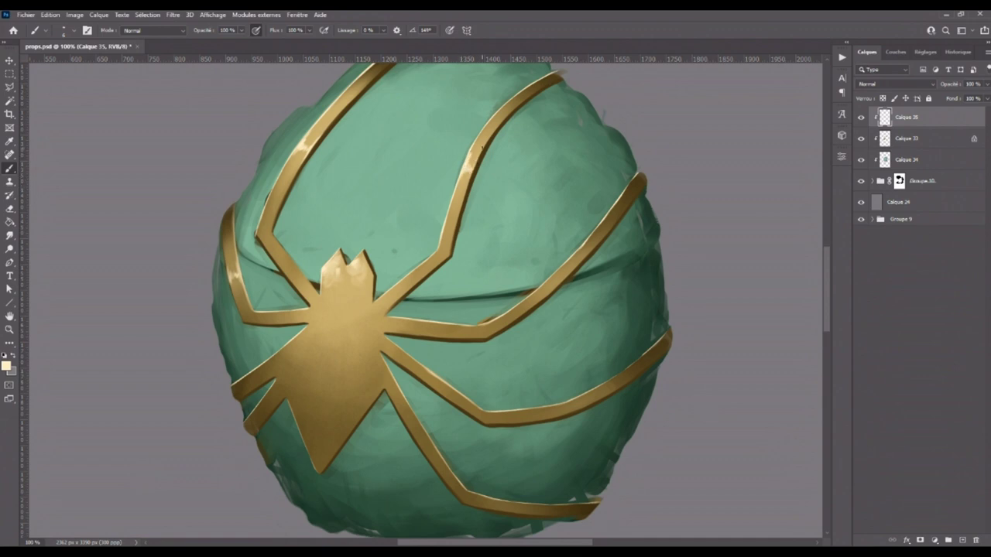
{"action": "left_click_drag", "start_coordinate": [468, 187], "coordinate": [478, 148]}
{"action": "left_click_drag", "start_coordinate": [541, 294], "coordinate": [549, 287]}
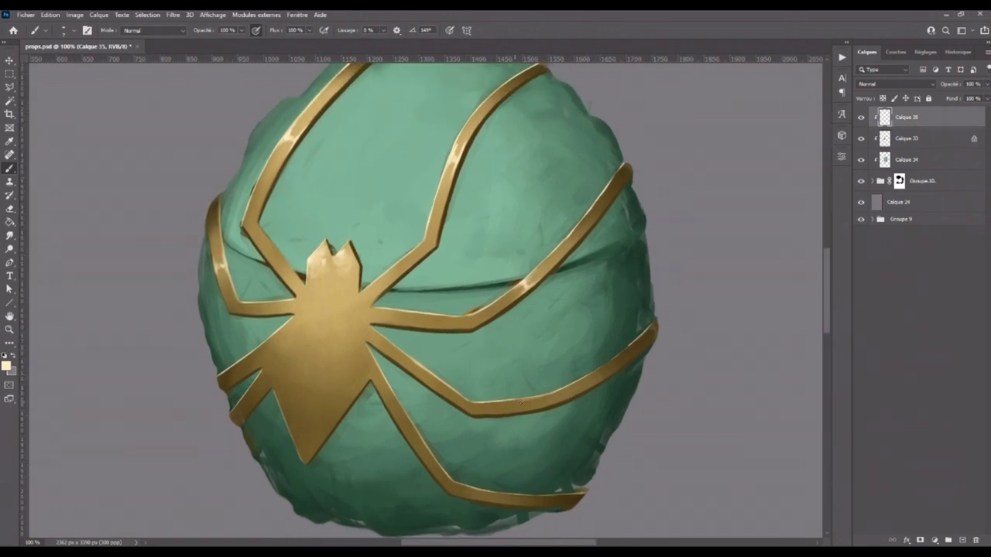
{"action": "left_click_drag", "start_coordinate": [545, 405], "coordinate": [520, 411]}
{"action": "left_click_drag", "start_coordinate": [606, 440], "coordinate": [575, 270]}
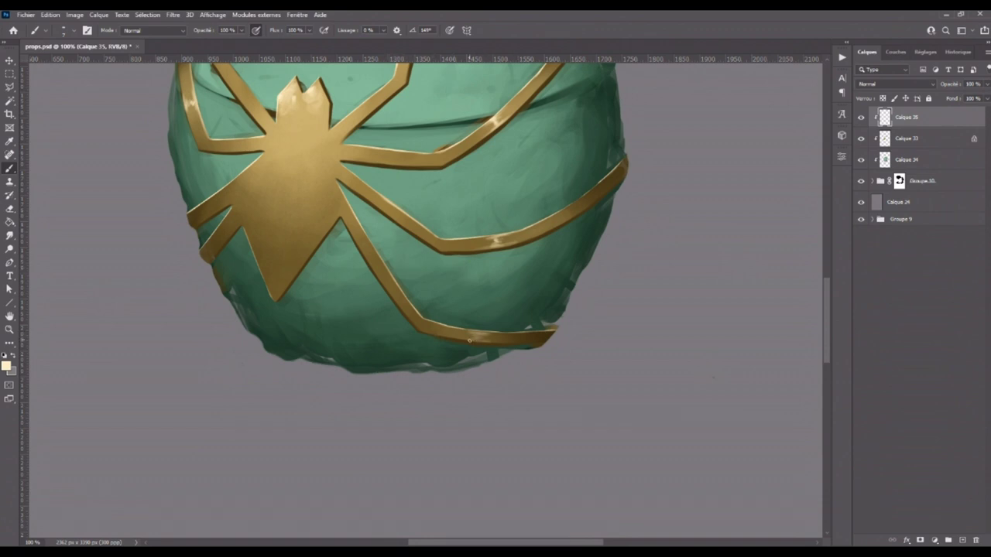
{"action": "scroll", "coordinate": [469, 340], "scroll_direction": "down", "scroll_amount": 1}
{"action": "scroll", "coordinate": [500, 354], "scroll_direction": "up", "scroll_amount": 2}
{"action": "key", "text": "bracketright"}
{"action": "key", "text": "bracketright"}
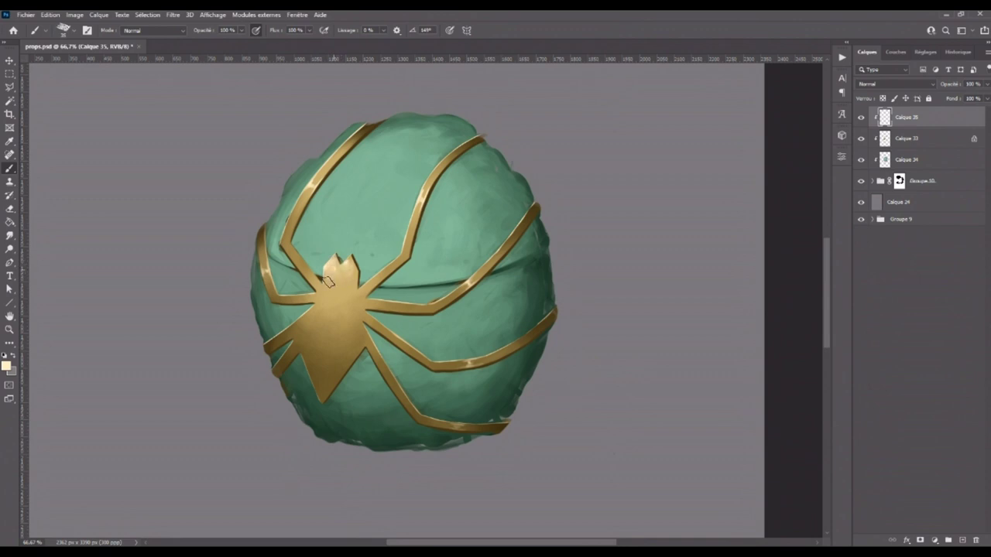
- Check the brush presets and briefly try smudging before returning to the Brush tool
{"action": "right_click", "coordinate": [326, 284]}
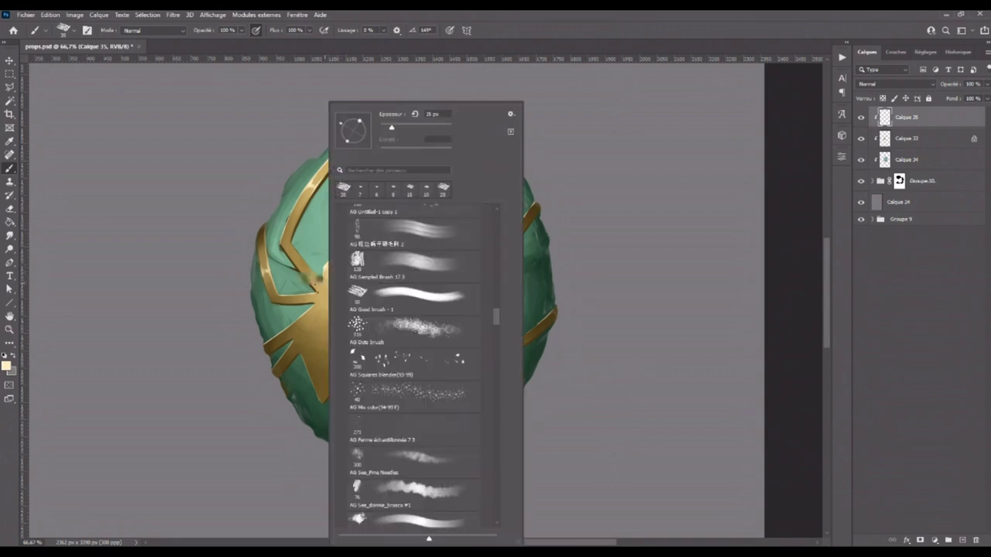
{"action": "left_click", "coordinate": [309, 275]}
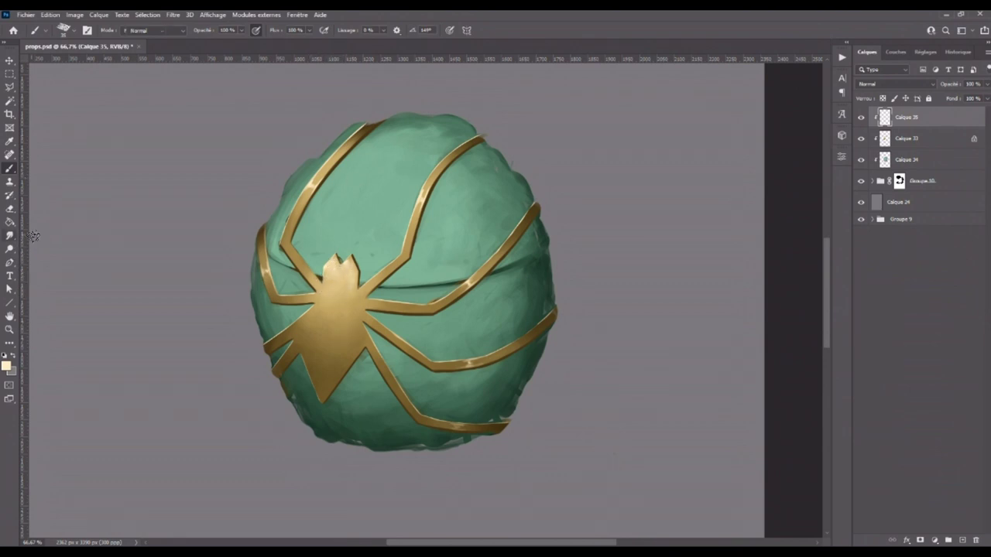
{"action": "key", "text": "r"}
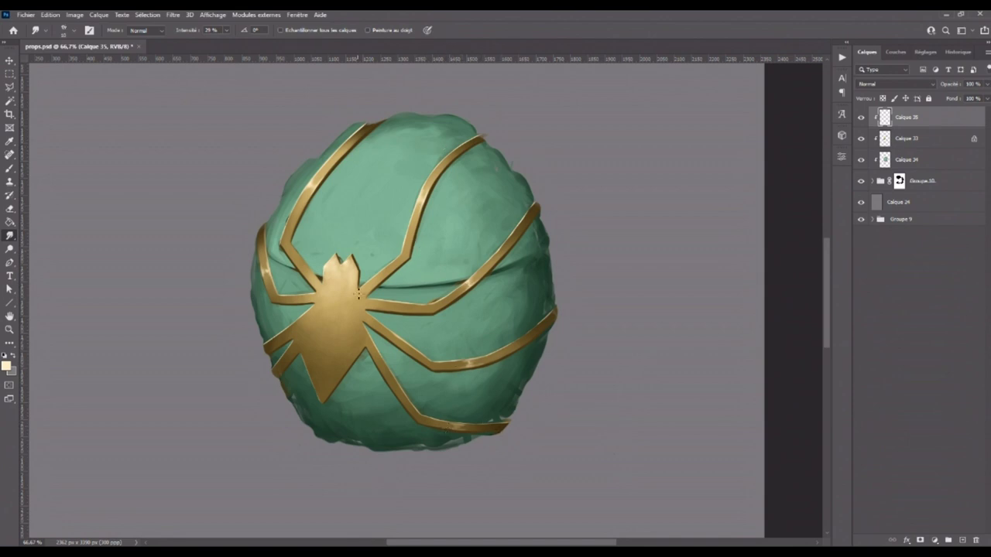
{"action": "left_click", "coordinate": [11, 169]}
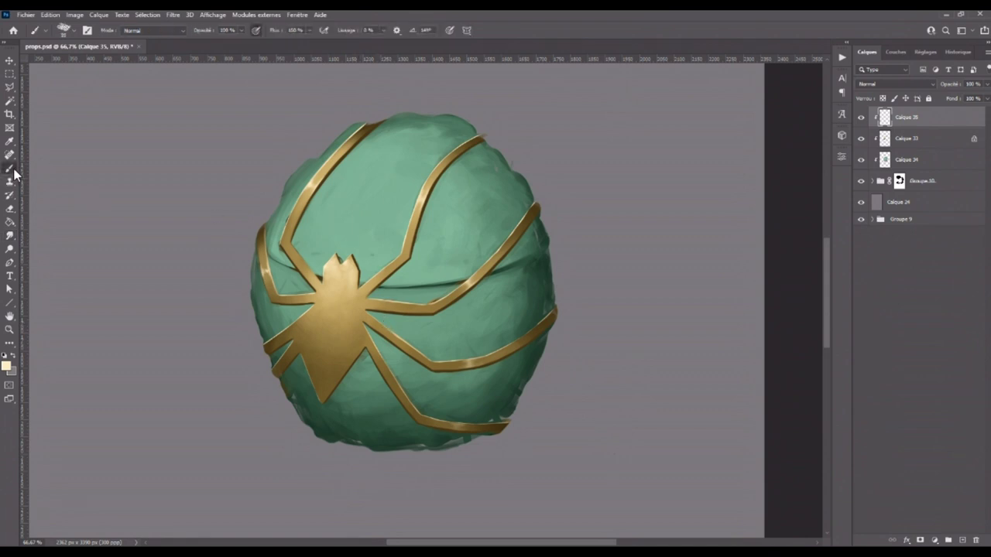
- On Calque 34, sample dark green from the egg and shade the upper-left band's inner edge
{"action": "key", "text": "alt+bracketleft"}
{"action": "key", "text": "alt+bracketleft"}
{"action": "left_click", "coordinate": [382, 442], "text": "alt"}
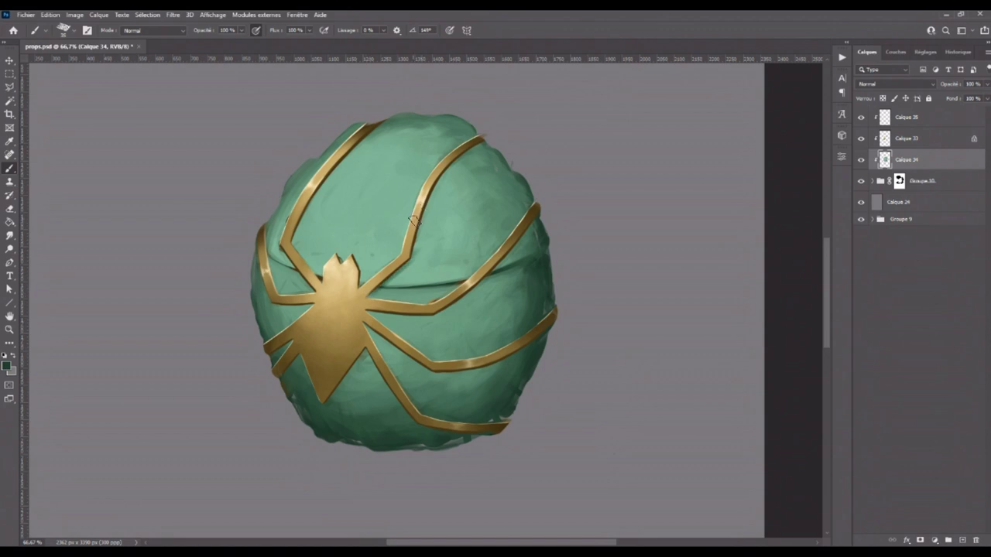
{"action": "mouse_move", "coordinate": [408, 260]}
{"action": "left_mouse_down"}
{"action": "mouse_move", "coordinate": [426, 203]}
{"action": "mouse_move", "coordinate": [458, 164]}
{"action": "left_mouse_up"}
{"action": "left_click_drag", "start_coordinate": [286, 249], "coordinate": [332, 169]}
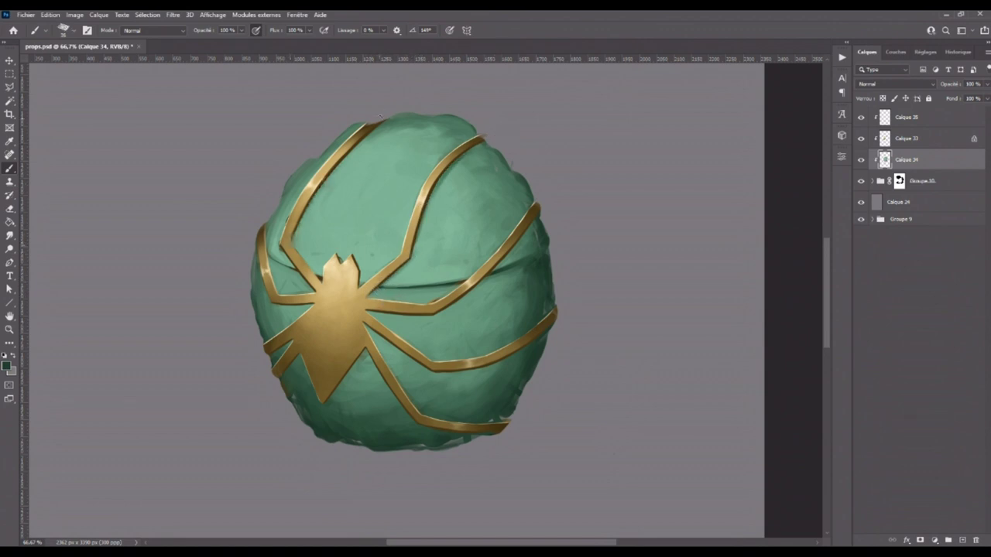
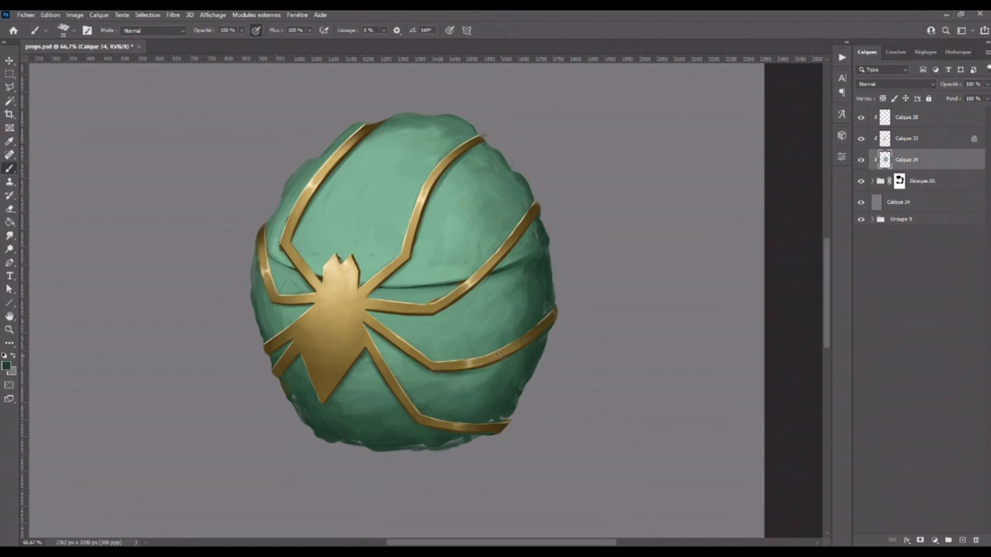
- Paint dark shading under the spider's right leg, along the gold band's right edge and in the crease
{"action": "mouse_move", "coordinate": [367, 309]}
{"action": "left_mouse_down"}
{"action": "mouse_move", "coordinate": [442, 313]}
{"action": "mouse_move", "coordinate": [379, 314]}
{"action": "left_mouse_up"}
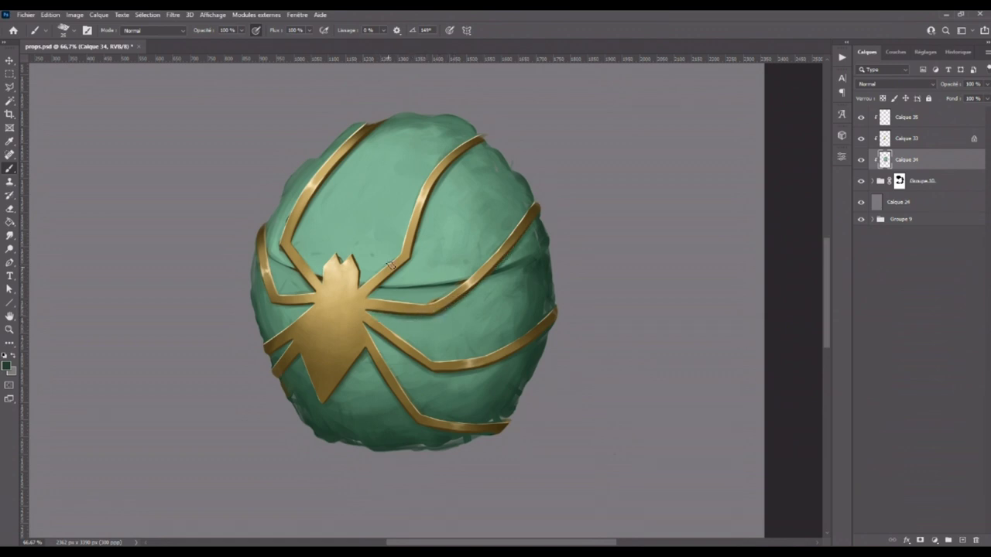
{"action": "left_click_drag", "start_coordinate": [414, 260], "coordinate": [431, 194]}
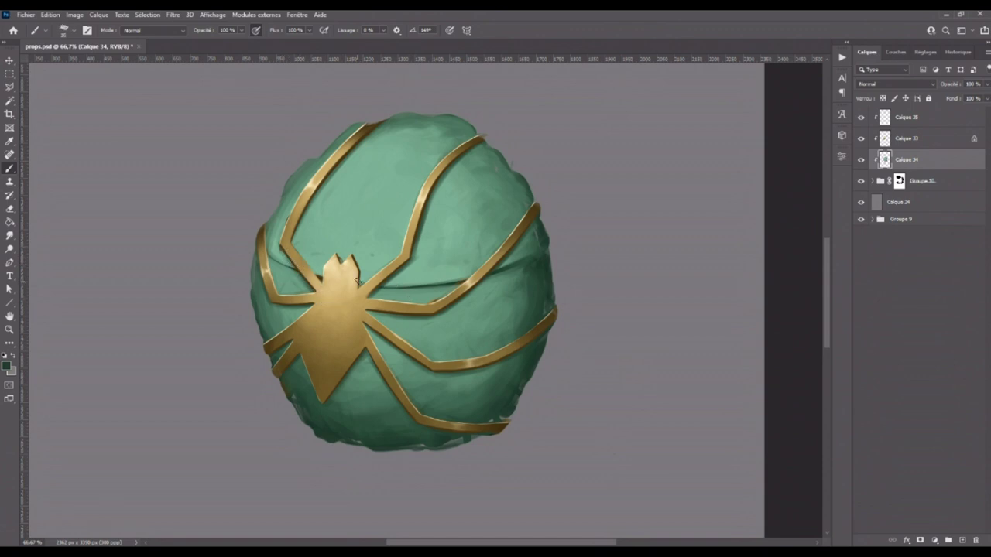
{"action": "left_click_drag", "start_coordinate": [393, 284], "coordinate": [493, 269]}
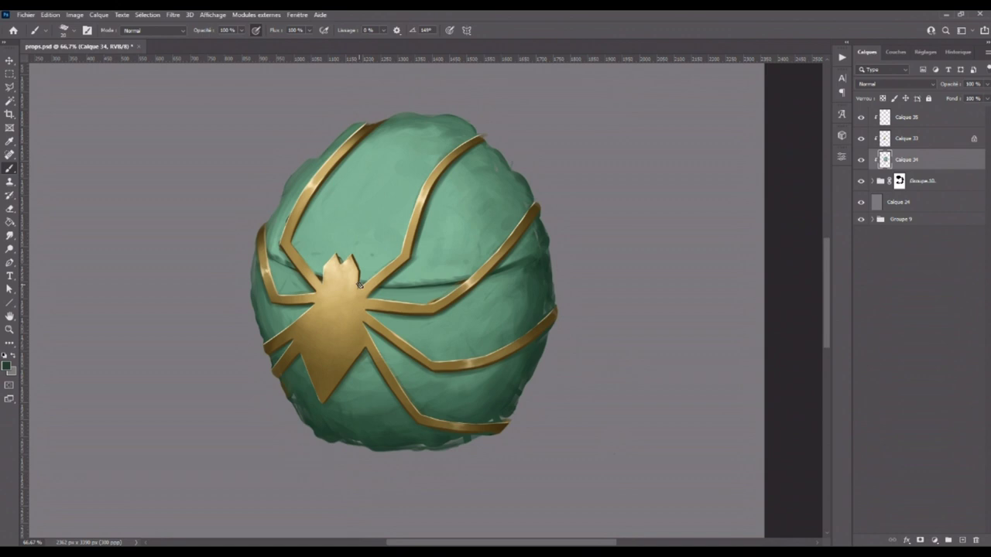
{"action": "scroll", "coordinate": [575, 338], "scroll_direction": "down", "scroll_amount": 5}
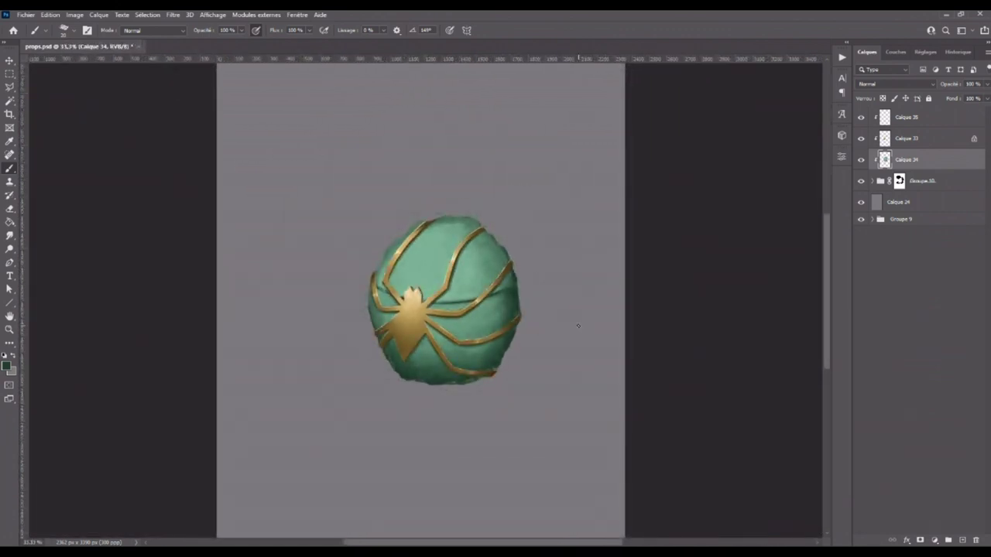
{"action": "scroll", "coordinate": [577, 325], "scroll_direction": "up", "scroll_amount": 1}
{"action": "scroll", "coordinate": [513, 239], "scroll_direction": "up", "scroll_amount": 1}
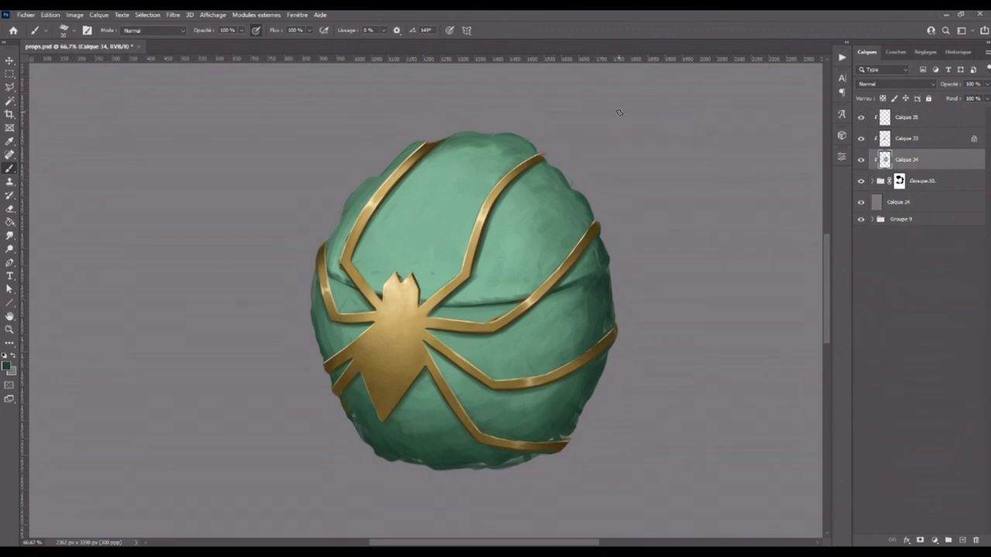
{"action": "left_click", "coordinate": [939, 127]}
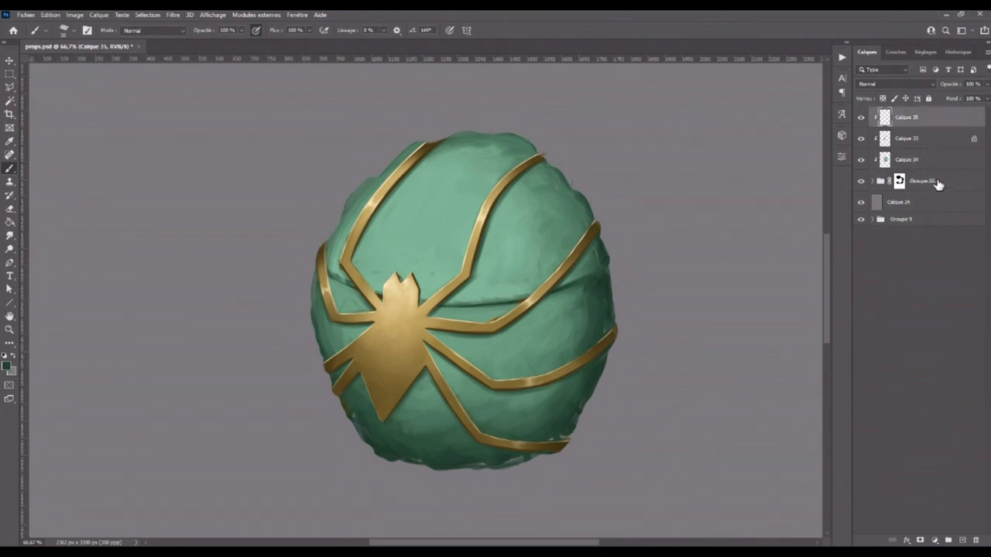
- Group the layers from Calque 35 down to Groupe 10 and add an empty layer on top
{"action": "left_click", "coordinate": [948, 183], "text": "shift"}
{"action": "left_click_drag", "start_coordinate": [950, 184], "coordinate": [948, 539]}
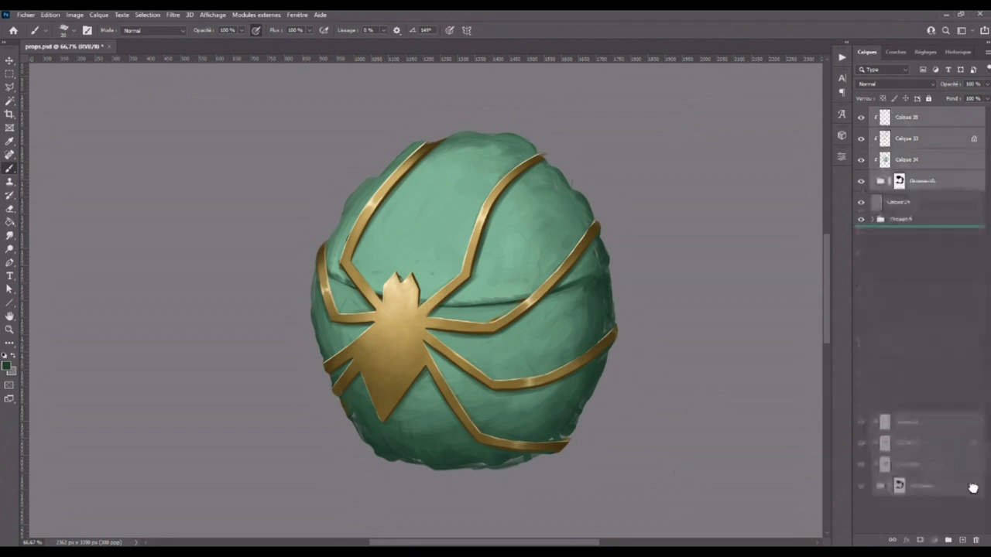
{"action": "left_click", "coordinate": [962, 540]}
{"action": "scroll", "coordinate": [602, 375], "scroll_direction": "up", "scroll_amount": 1}
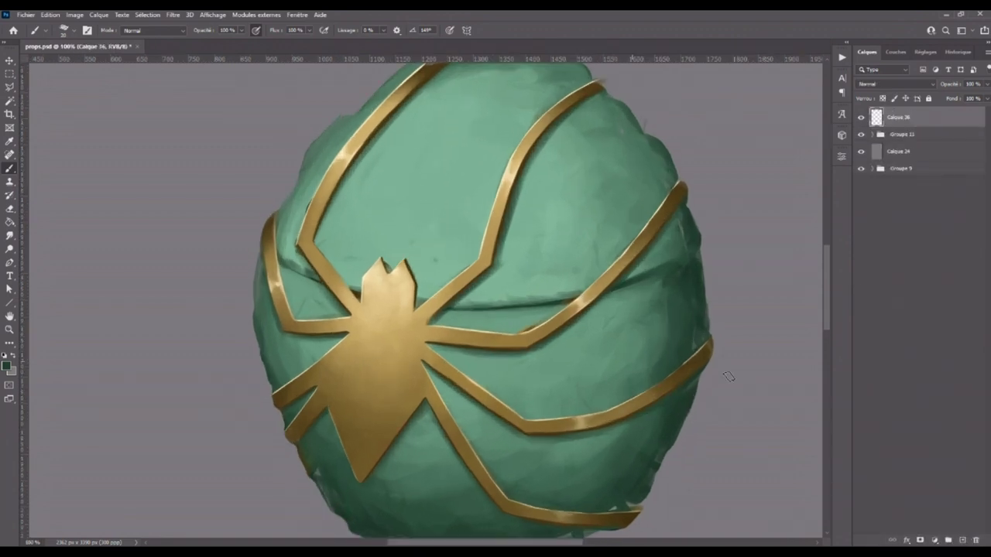
{"action": "left_click_drag", "start_coordinate": [711, 398], "coordinate": [457, 434]}
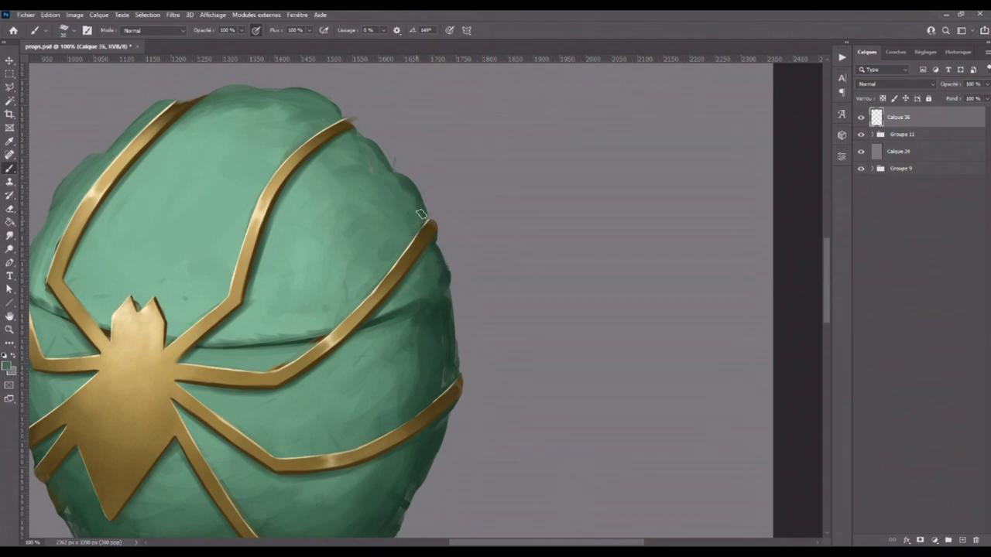
- Darken and smooth the egg's right edge below the band and its bottom edge
{"action": "left_click_drag", "start_coordinate": [469, 347], "coordinate": [457, 221]}
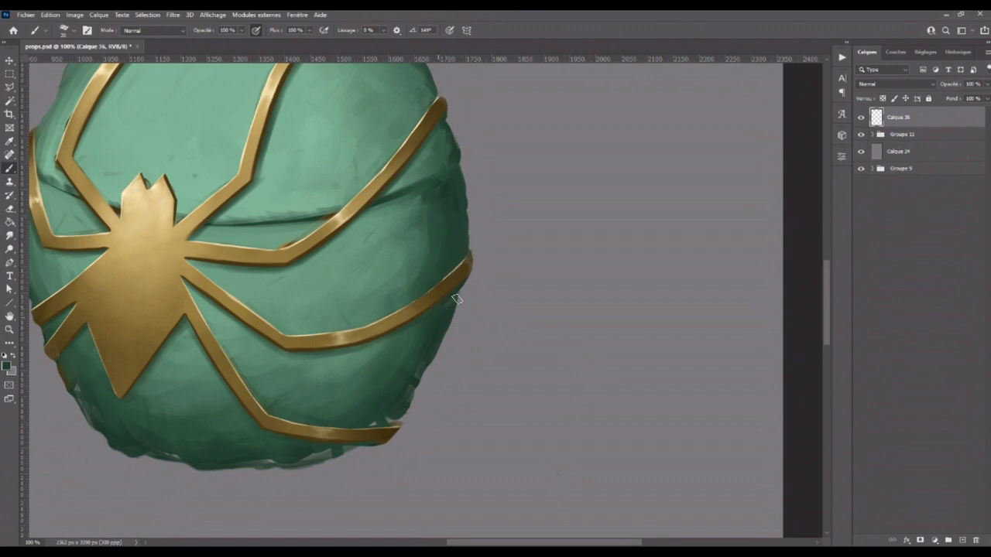
{"action": "left_click_drag", "start_coordinate": [460, 293], "coordinate": [408, 394]}
{"action": "left_click_drag", "start_coordinate": [410, 436], "coordinate": [546, 332]}
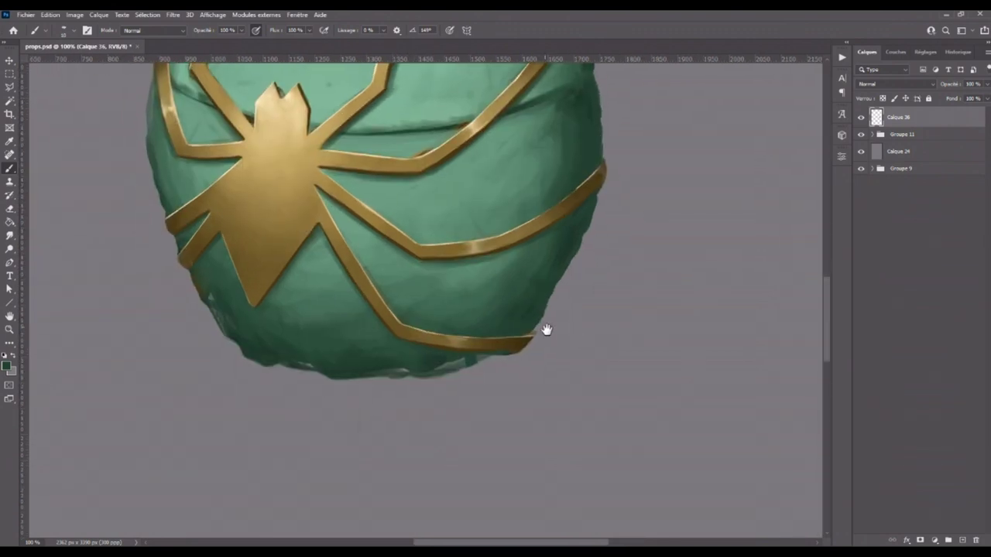
{"action": "mouse_move", "coordinate": [277, 350]}
{"action": "left_mouse_down"}
{"action": "mouse_move", "coordinate": [277, 365]}
{"action": "mouse_move", "coordinate": [343, 376]}
{"action": "mouse_move", "coordinate": [478, 360]}
{"action": "left_mouse_up"}
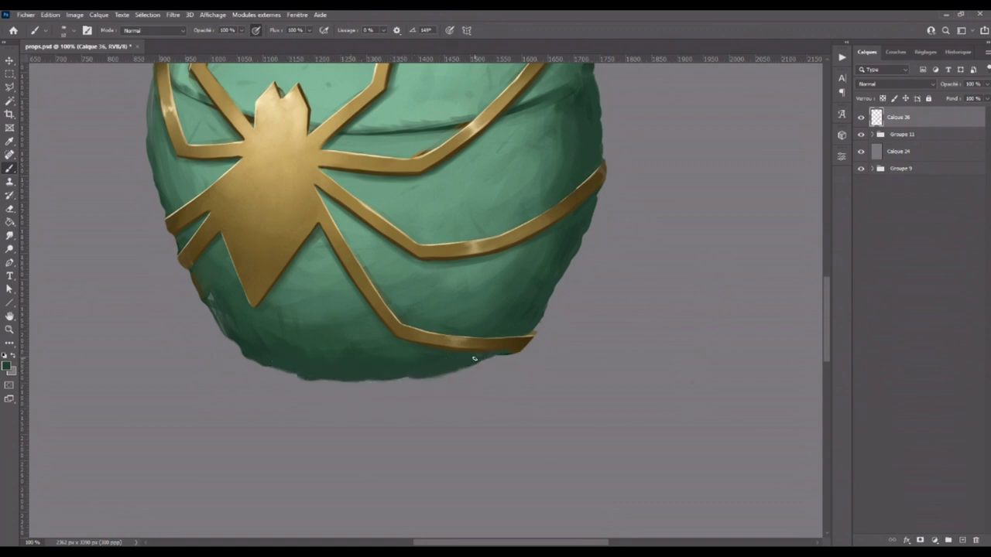
{"action": "left_click_drag", "start_coordinate": [501, 353], "coordinate": [369, 377]}
{"action": "mouse_move", "coordinate": [199, 277]}
{"action": "left_mouse_down"}
{"action": "mouse_move", "coordinate": [224, 323]}
{"action": "mouse_move", "coordinate": [234, 327]}
{"action": "mouse_move", "coordinate": [210, 294]}
{"action": "mouse_move", "coordinate": [255, 350]}
{"action": "mouse_move", "coordinate": [237, 347]}
{"action": "left_mouse_up"}
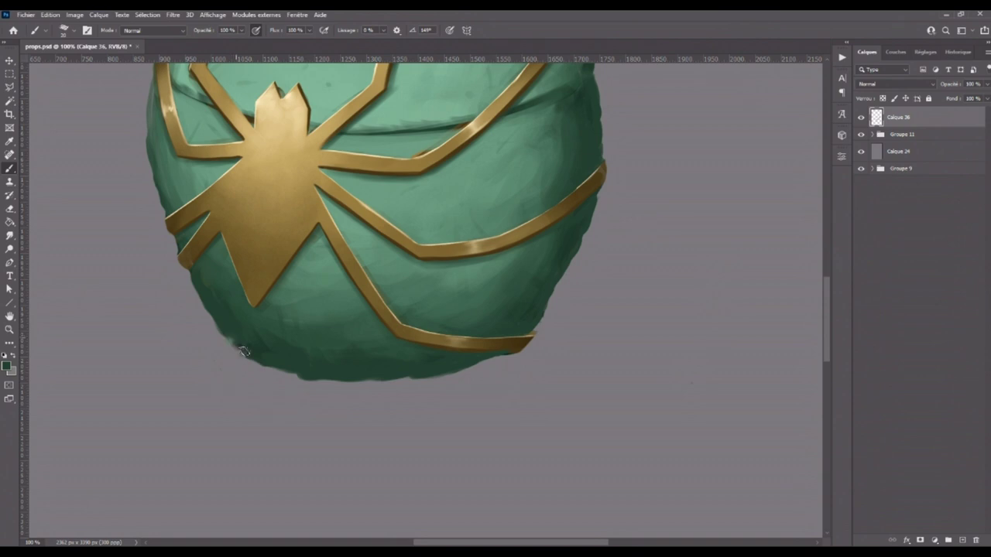
- Smooth and darken the egg's upper-left edge with a smaller brush, then sample the band's gold
{"action": "left_click_drag", "start_coordinate": [220, 265], "coordinate": [275, 327]}
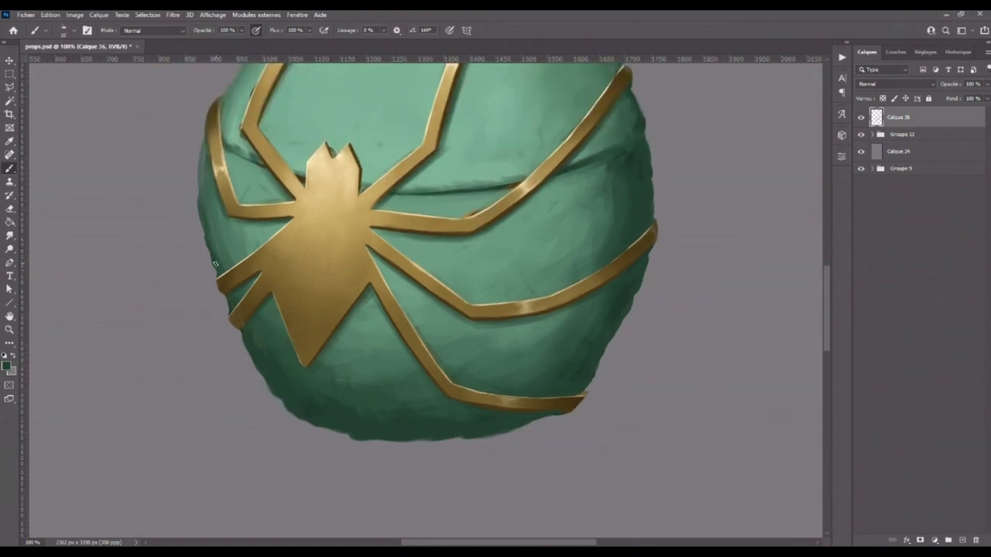
{"action": "left_click_drag", "start_coordinate": [207, 240], "coordinate": [204, 159]}
{"action": "key", "text": "bracketleft"}
{"action": "key", "text": "bracketleft"}
{"action": "key", "text": "bracketleft"}
{"action": "left_click_drag", "start_coordinate": [244, 99], "coordinate": [275, 277]}
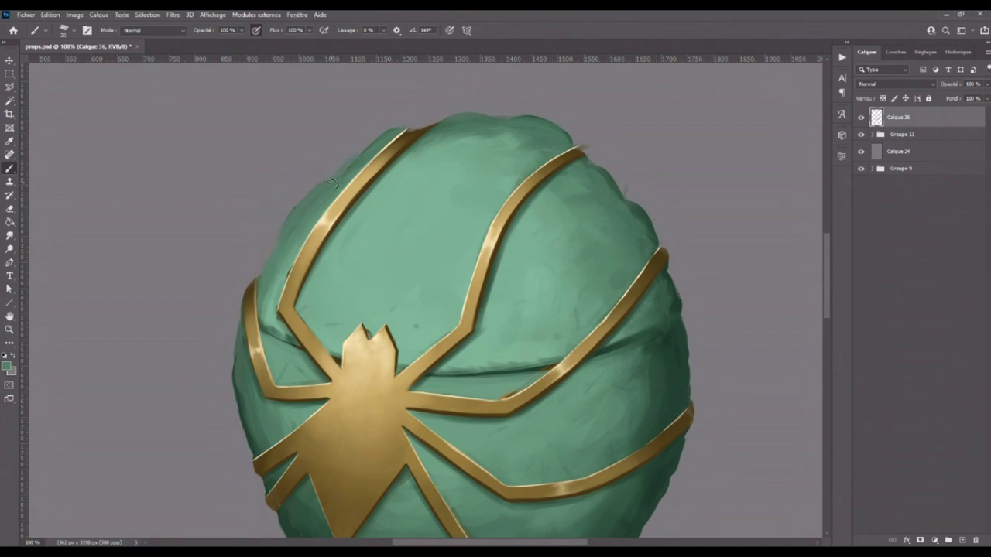
{"action": "left_click_drag", "start_coordinate": [430, 123], "coordinate": [409, 314]}
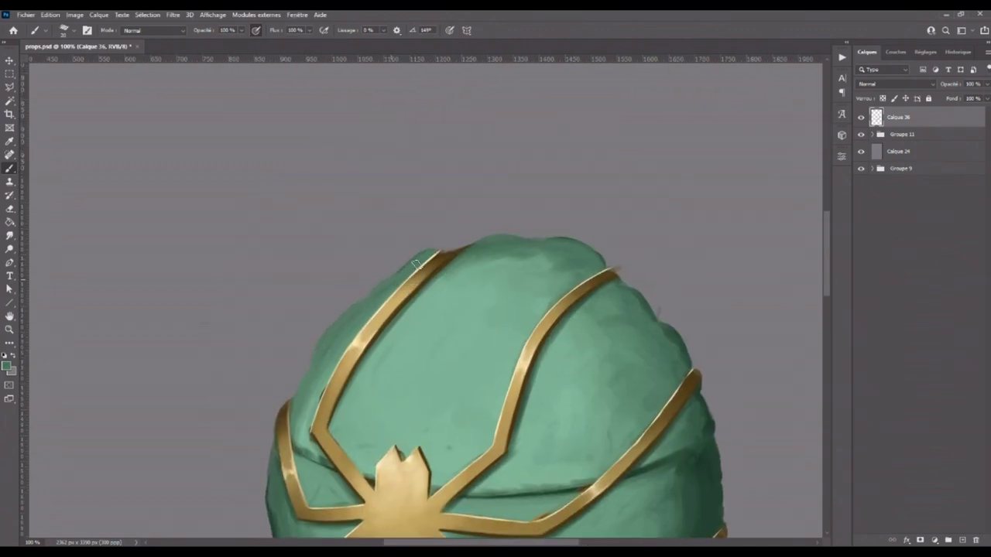
{"action": "left_click", "coordinate": [445, 258], "text": "alt"}
{"action": "scroll", "coordinate": [456, 247], "scroll_direction": "down", "scroll_amount": 2}
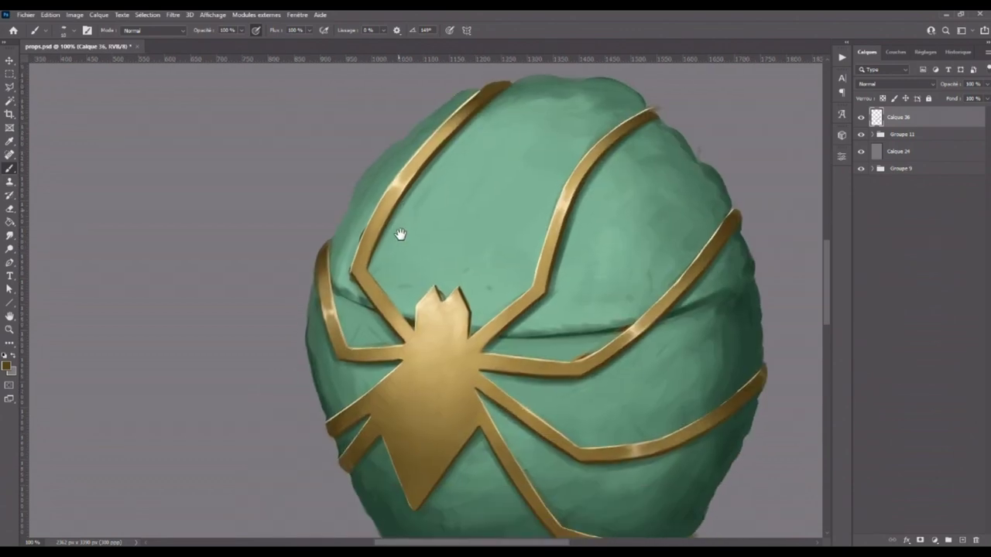
- At 200% zoom, extend the left gold band tip and darken its left edge with sampled brown
{"action": "scroll", "coordinate": [387, 364], "scroll_direction": "down", "scroll_amount": 2}
{"action": "key", "text": "ctrl+plus"}
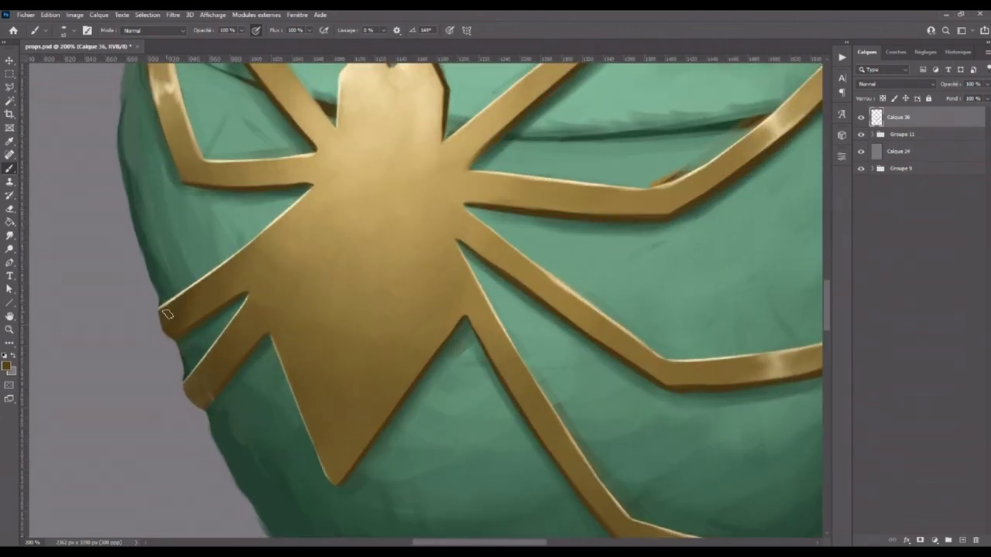
{"action": "left_click_drag", "start_coordinate": [162, 321], "coordinate": [155, 313]}
{"action": "left_click", "coordinate": [347, 83], "text": "alt"}
{"action": "left_click", "coordinate": [225, 301], "text": "alt"}
{"action": "left_click_drag", "start_coordinate": [237, 371], "coordinate": [261, 232]}
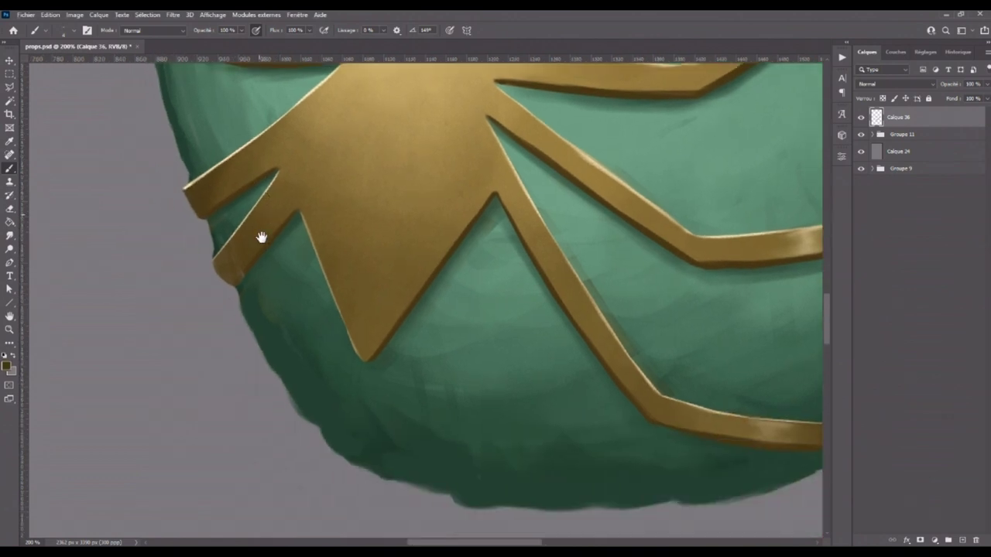
{"action": "left_click_drag", "start_coordinate": [219, 268], "coordinate": [216, 266]}
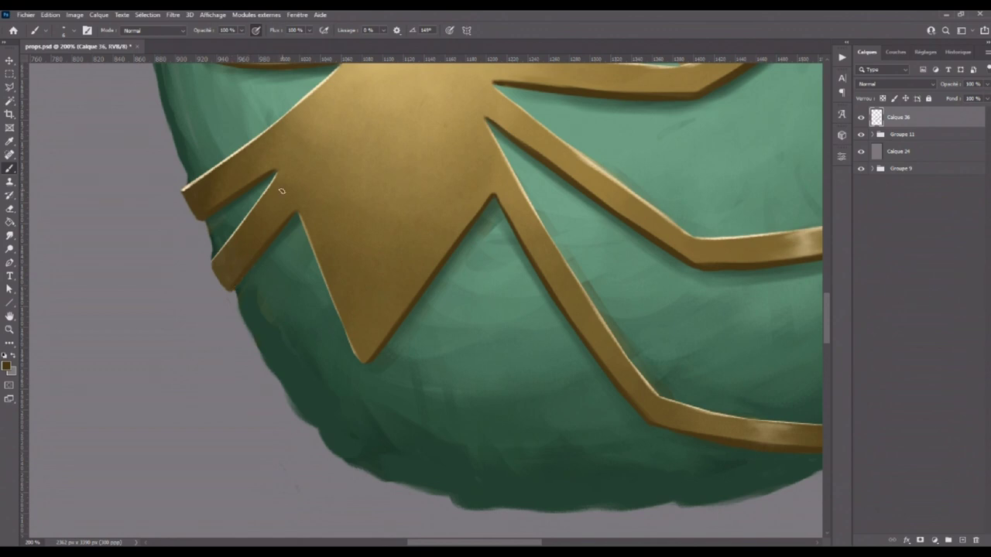
- Paint around the gold band's tip where it meets the egg's right edge
{"action": "scroll", "coordinate": [282, 190], "scroll_direction": "down", "scroll_amount": 3}
{"action": "scroll", "coordinate": [483, 283], "scroll_direction": "right", "scroll_amount": 3}
{"action": "scroll", "coordinate": [438, 265], "scroll_direction": "right", "scroll_amount": 4}
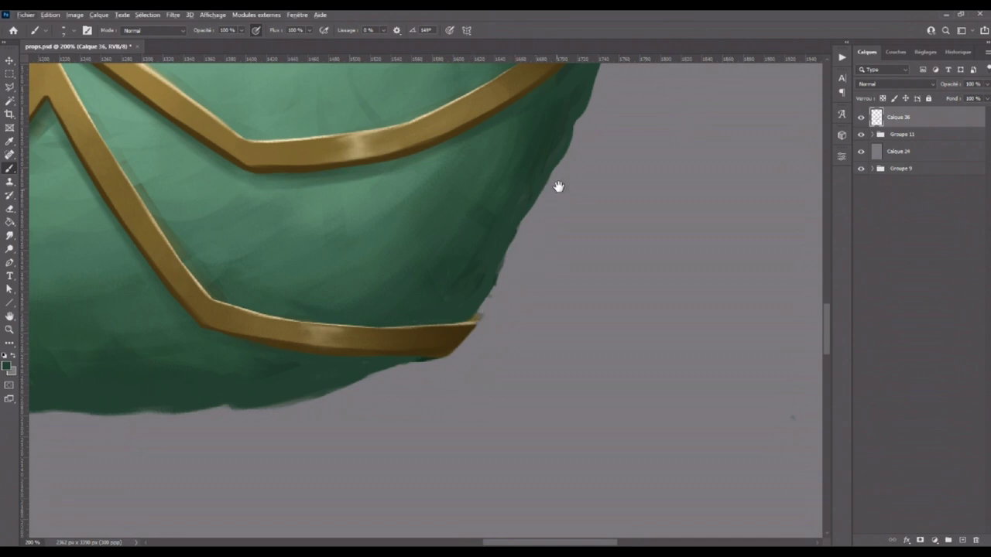
{"action": "left_click_drag", "start_coordinate": [558, 186], "coordinate": [428, 454]}
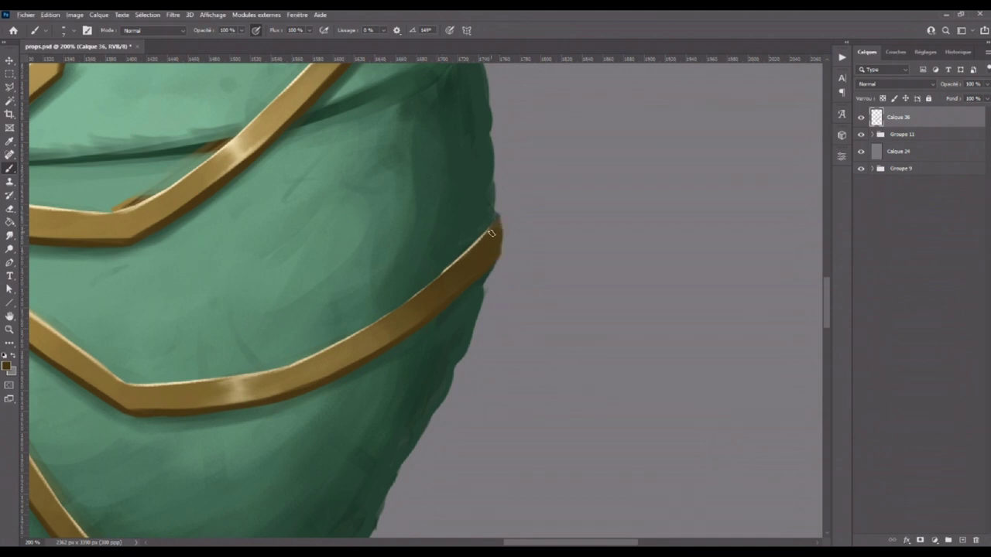
{"action": "left_click_drag", "start_coordinate": [531, 194], "coordinate": [514, 405]}
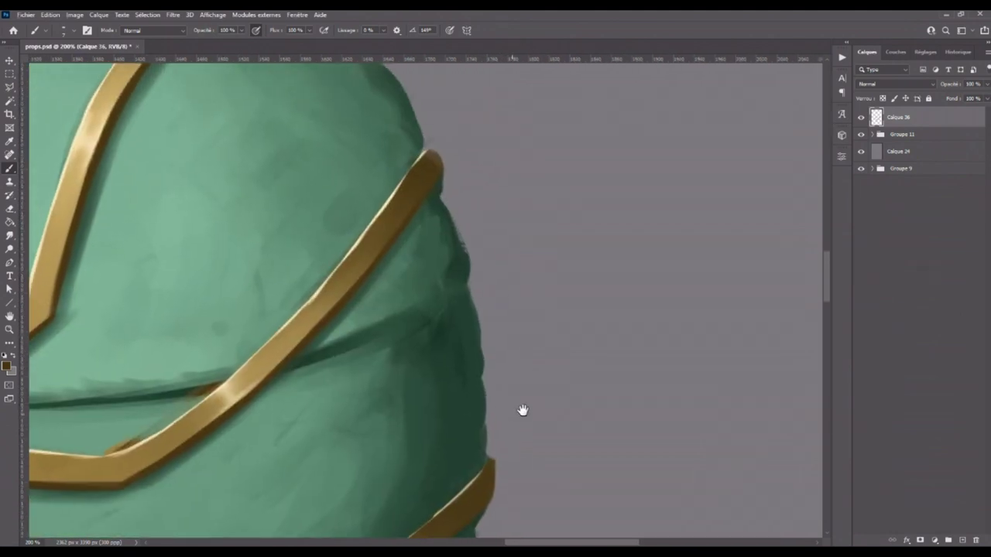
{"action": "left_click_drag", "start_coordinate": [424, 176], "coordinate": [431, 169]}
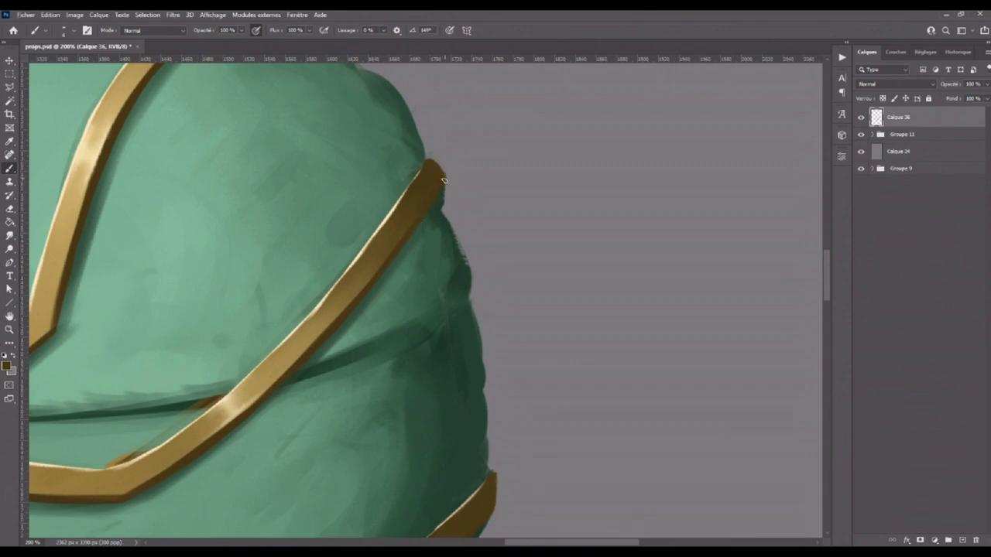
{"action": "left_click", "coordinate": [927, 135], "text": "shift"}
- Group Calque 36 and Groupe 11 into Groupe 12, add a mask, and hide the ragged right edge
{"action": "mouse_move", "coordinate": [940, 151]}
{"action": "left_mouse_down"}
{"action": "mouse_move", "coordinate": [951, 517]}
{"action": "mouse_move", "coordinate": [962, 540]}
{"action": "left_mouse_up"}
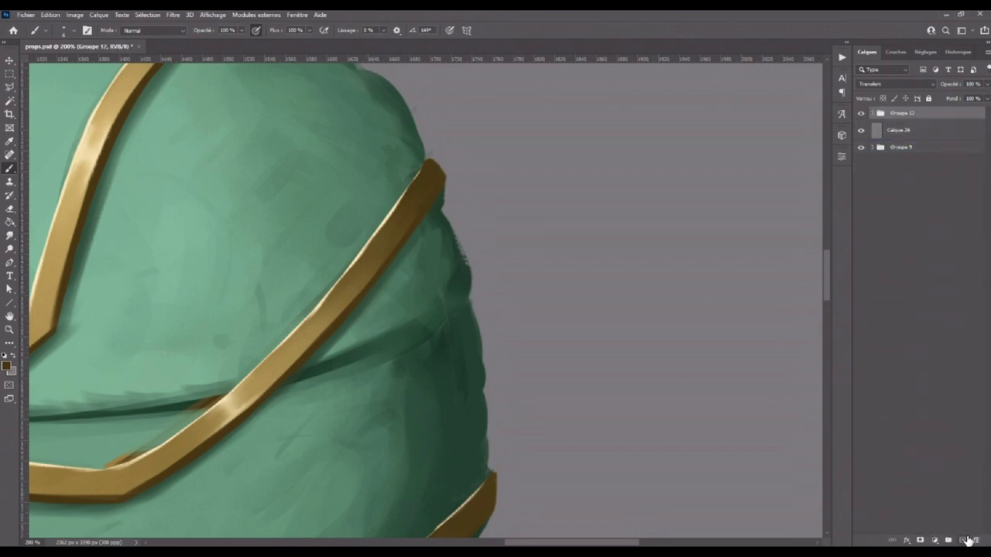
{"action": "left_click", "coordinate": [920, 539]}
{"action": "left_click_drag", "start_coordinate": [456, 211], "coordinate": [453, 313]}
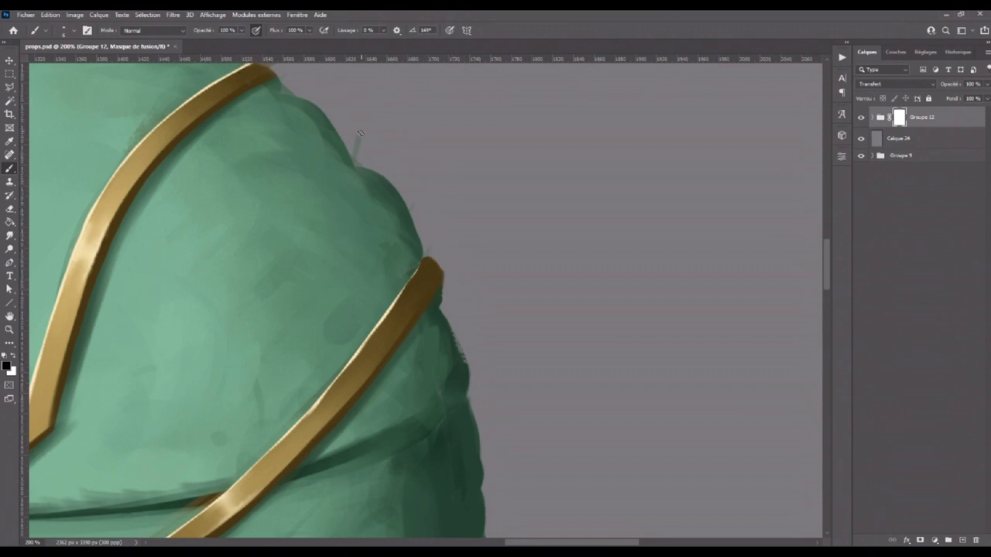
{"action": "mouse_move", "coordinate": [354, 154]}
{"action": "left_mouse_down"}
{"action": "mouse_move", "coordinate": [387, 182]}
{"action": "mouse_move", "coordinate": [440, 263]}
{"action": "mouse_move", "coordinate": [430, 246]}
{"action": "left_mouse_up"}
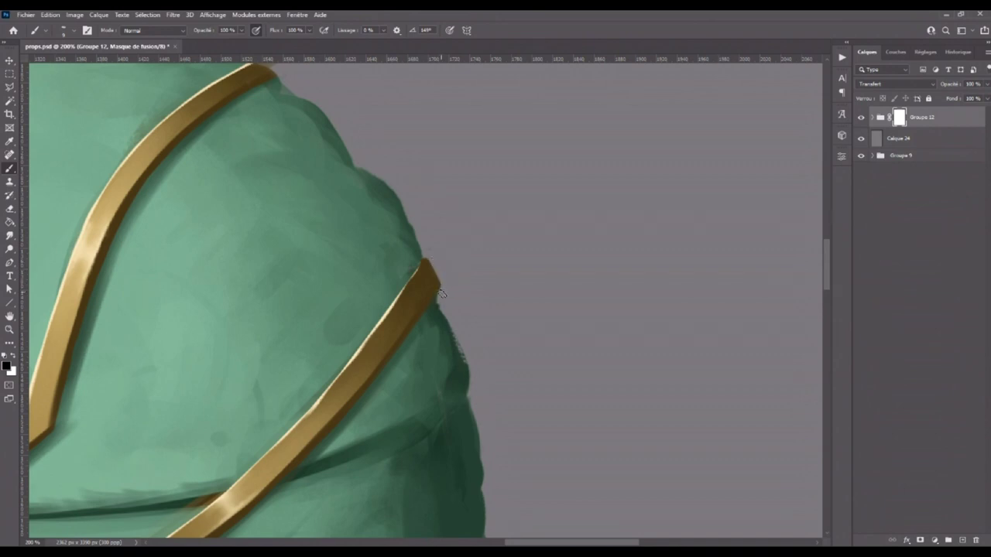
{"action": "left_click_drag", "start_coordinate": [438, 302], "coordinate": [432, 261]}
- Restore the egg just right of the upper band tip by painting white on the mask
{"action": "left_click_drag", "start_coordinate": [470, 303], "coordinate": [494, 191]}
{"action": "key", "text": "x"}
{"action": "left_click_drag", "start_coordinate": [460, 183], "coordinate": [462, 210]}
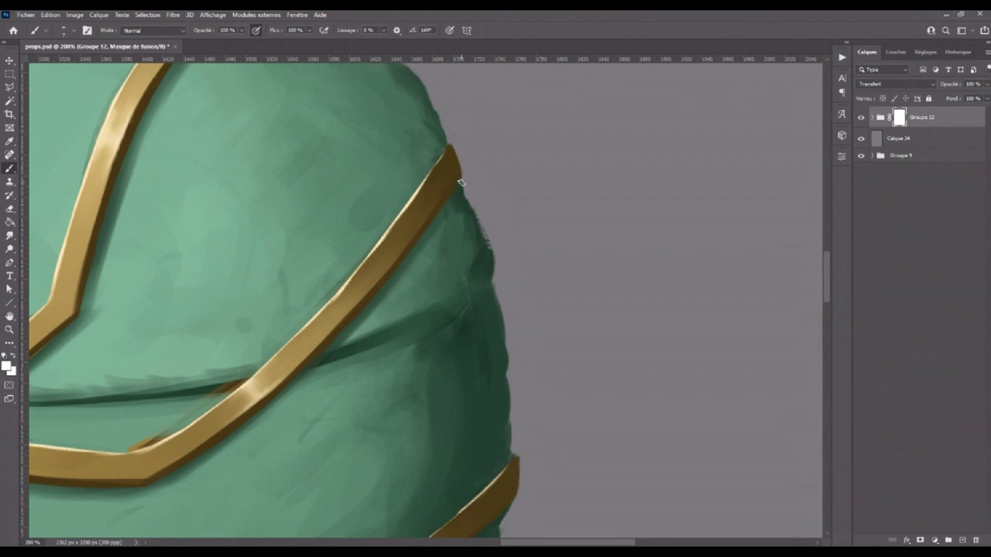
{"action": "key", "text": "x"}
- Trim the lower gold band's right tip and clean the egg's edge beside it
{"action": "mouse_move", "coordinate": [501, 288]}
{"action": "left_mouse_down"}
{"action": "mouse_move", "coordinate": [386, 180]}
{"action": "mouse_move", "coordinate": [402, 325]}
{"action": "left_mouse_up"}
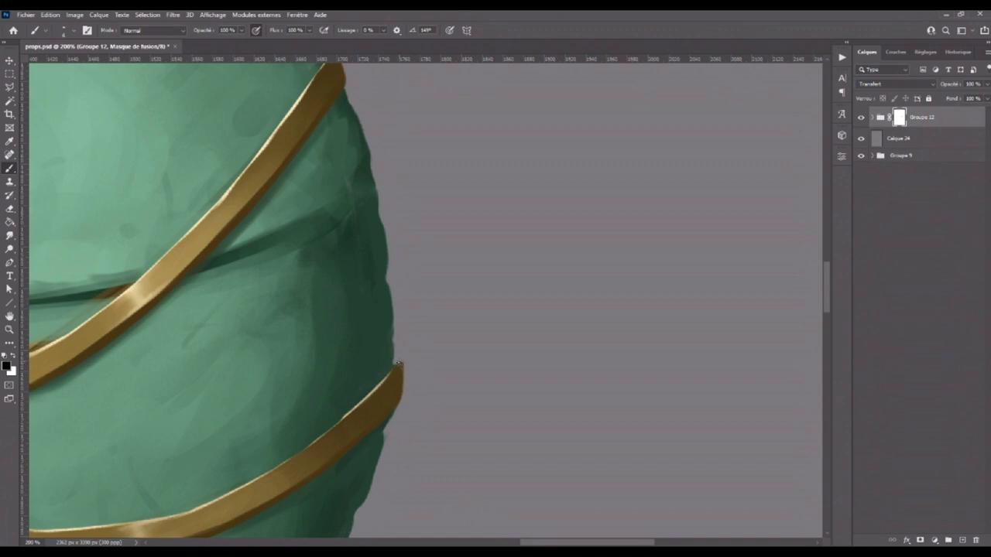
{"action": "left_click_drag", "start_coordinate": [401, 364], "coordinate": [402, 365]}
{"action": "left_click_drag", "start_coordinate": [411, 361], "coordinate": [461, 255]}
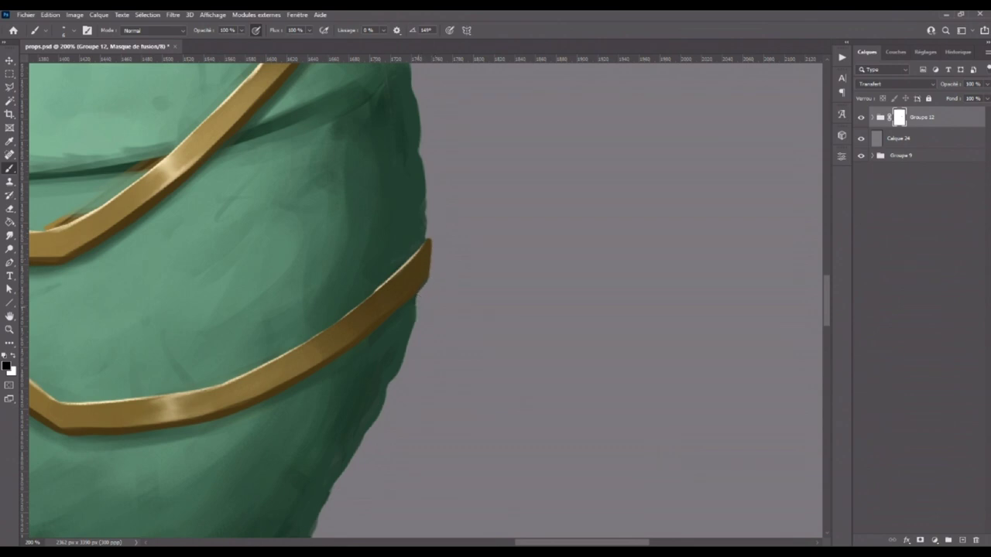
{"action": "left_click_drag", "start_coordinate": [450, 387], "coordinate": [548, 256]}
{"action": "left_click_drag", "start_coordinate": [482, 261], "coordinate": [404, 414]}
{"action": "left_click_drag", "start_coordinate": [404, 414], "coordinate": [439, 299]}
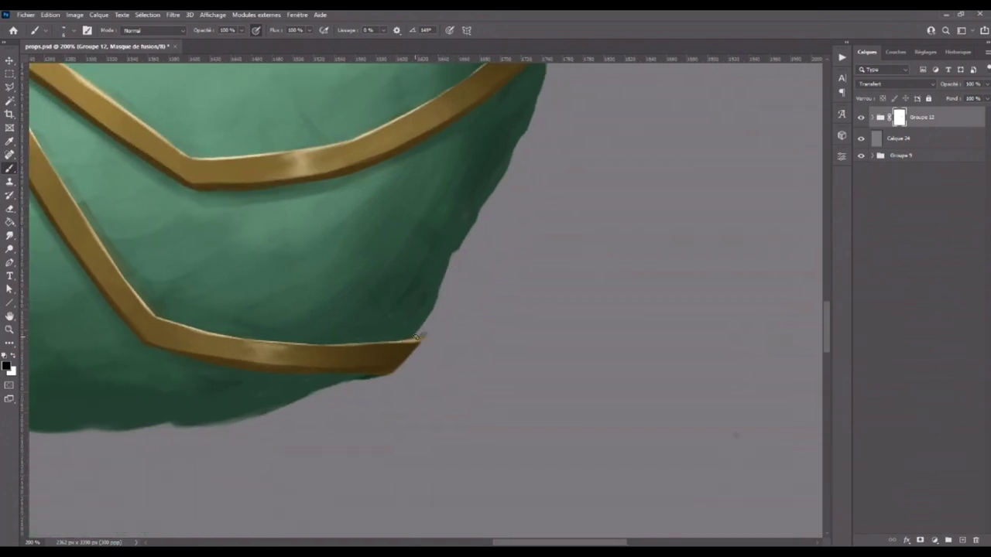
- Reshape the band tip into a cleaner diagonal and smooth the egg's lower edge
{"action": "left_click_drag", "start_coordinate": [393, 375], "coordinate": [418, 342]}
{"action": "left_click_drag", "start_coordinate": [400, 394], "coordinate": [473, 325]}
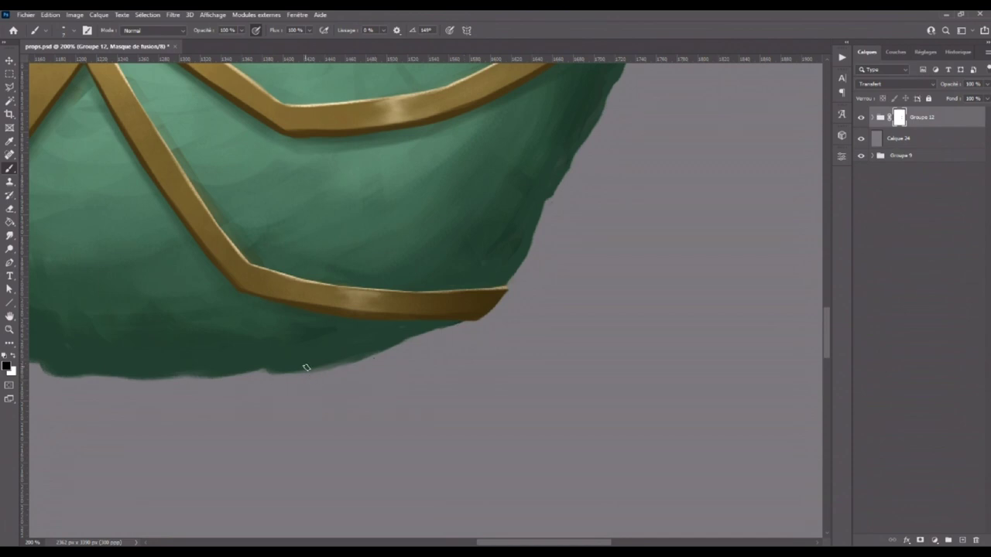
{"action": "left_click_drag", "start_coordinate": [113, 384], "coordinate": [285, 373]}
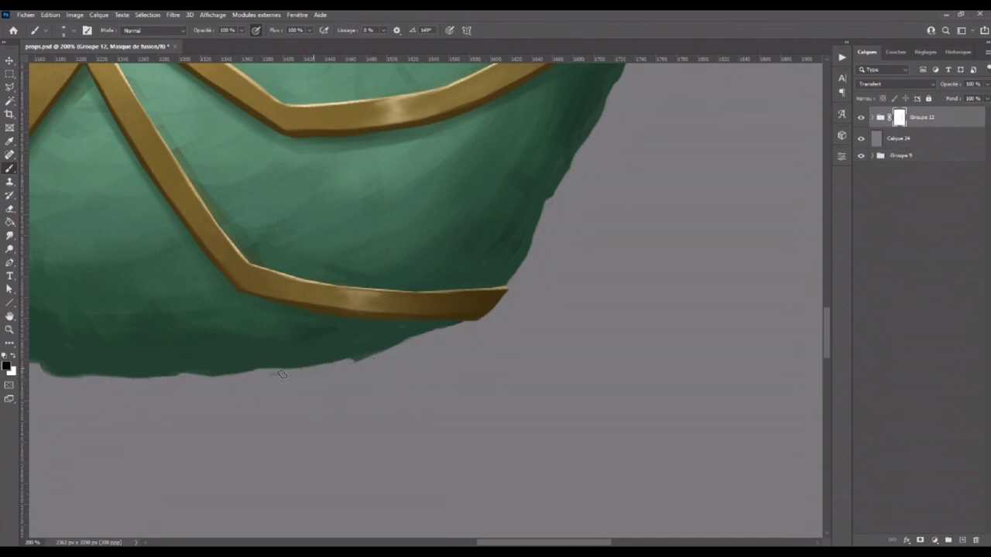
{"action": "left_click_drag", "start_coordinate": [189, 413], "coordinate": [520, 409]}
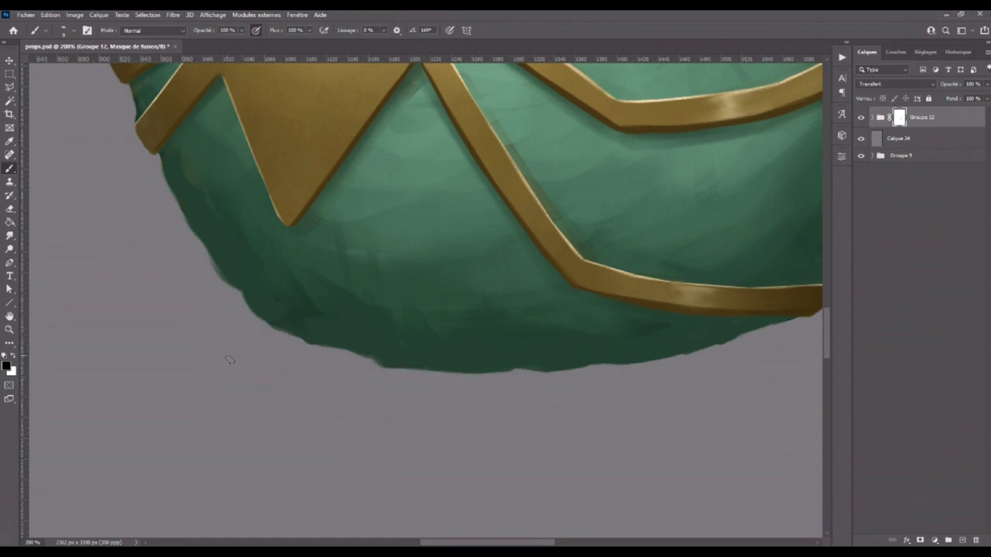
- Mask the egg's left silhouette clean, following the left band up the edge
{"action": "left_click_drag", "start_coordinate": [238, 210], "coordinate": [282, 279]}
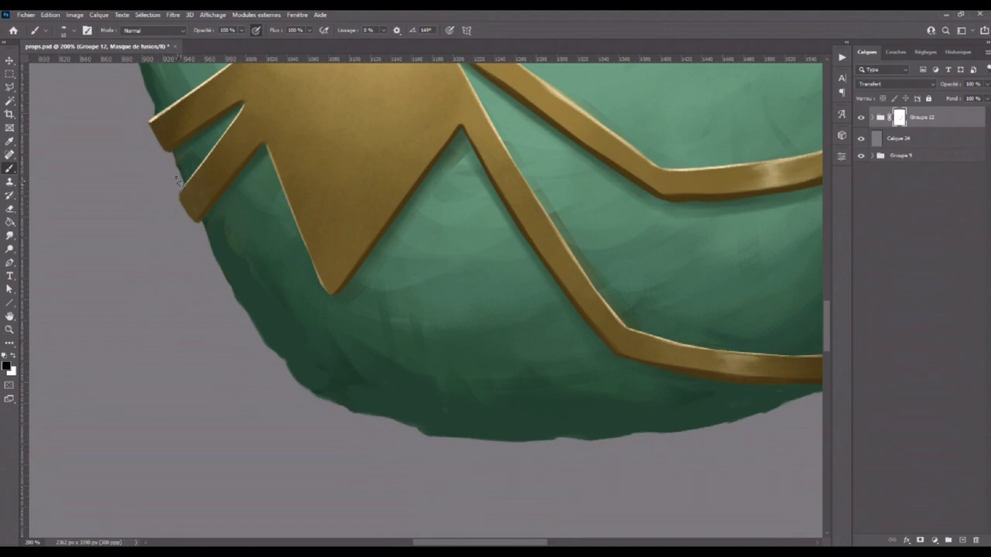
{"action": "left_click_drag", "start_coordinate": [236, 197], "coordinate": [345, 342]}
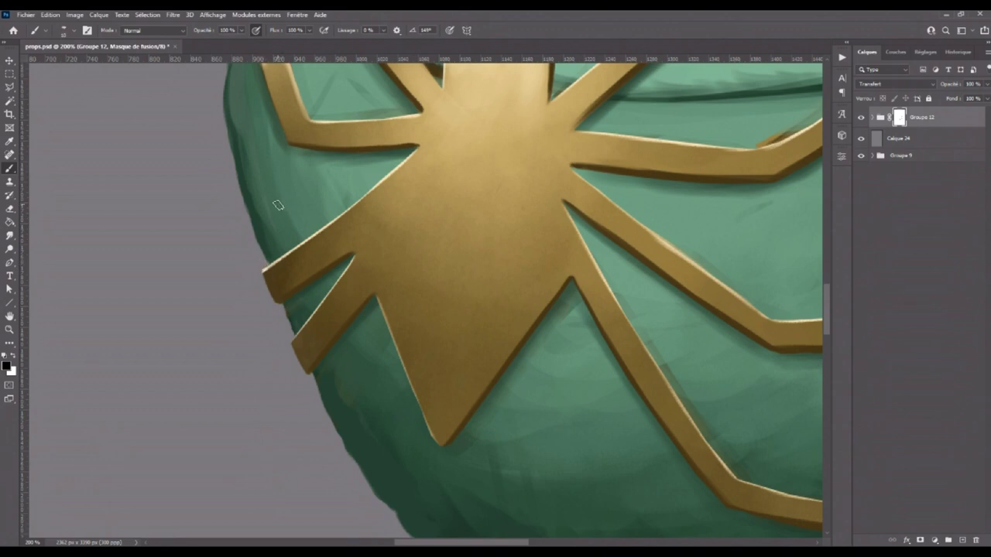
{"action": "left_click_drag", "start_coordinate": [277, 204], "coordinate": [307, 312]}
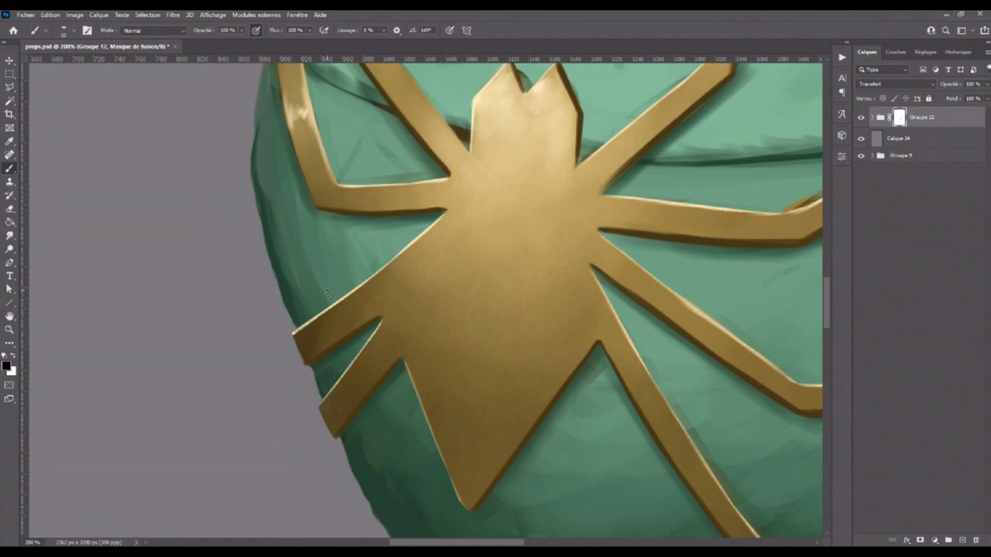
{"action": "scroll", "coordinate": [319, 269], "scroll_direction": "up", "scroll_amount": 3}
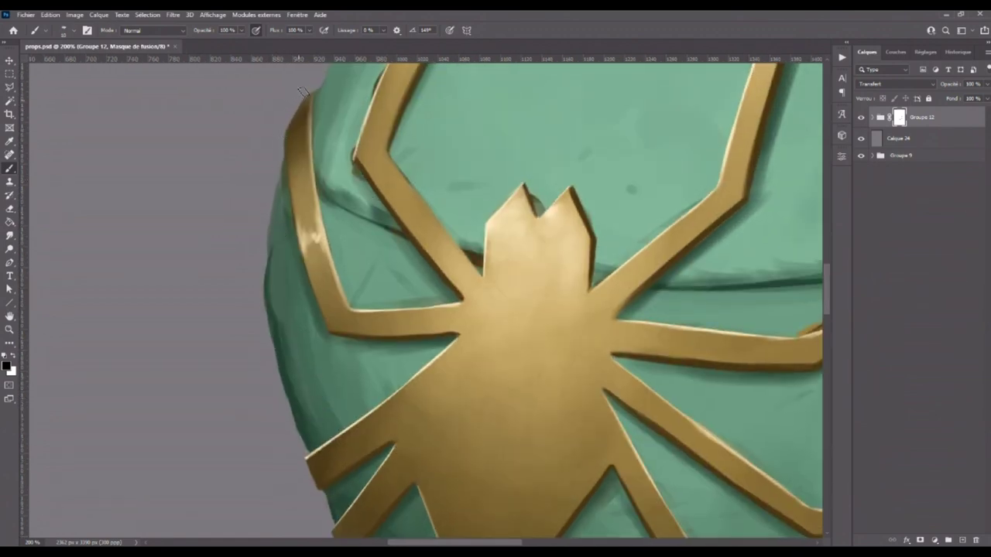
{"action": "left_click_drag", "start_coordinate": [281, 130], "coordinate": [270, 353]}
{"action": "scroll", "coordinate": [345, 200], "scroll_direction": "up", "scroll_amount": 3}
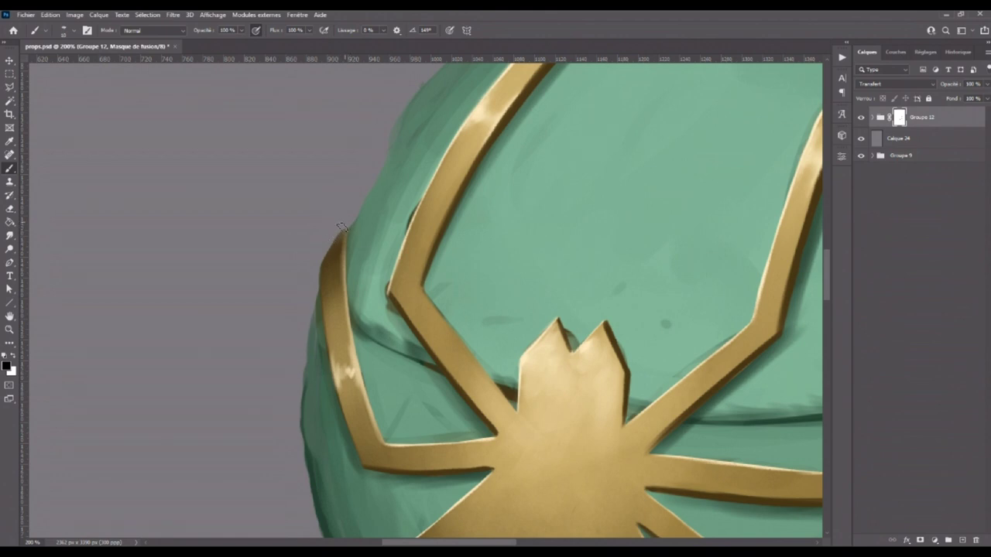
{"action": "left_click_drag", "start_coordinate": [344, 227], "coordinate": [328, 323]}
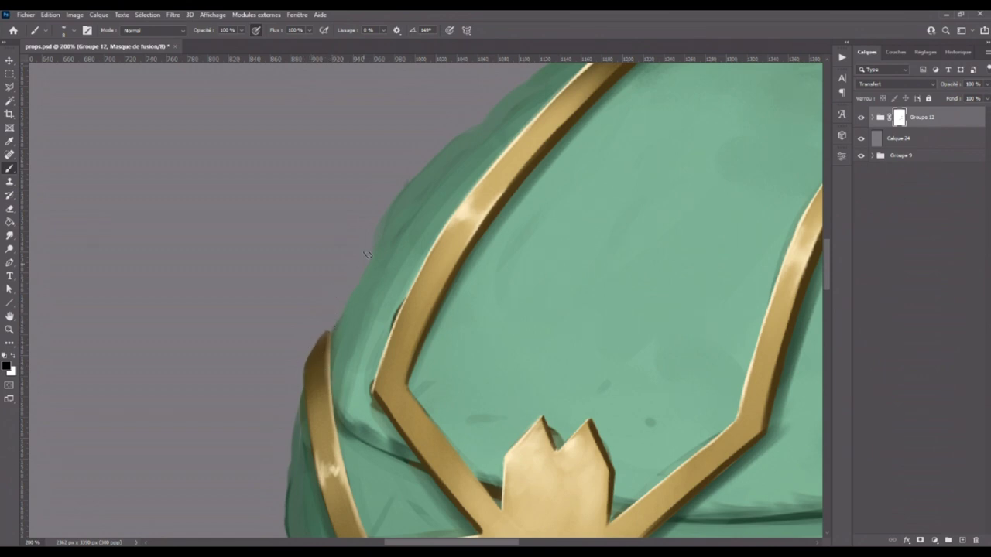
- Smooth the bumpy top edge and remove the smear, brown smudge and bumps beside the band tip
{"action": "mouse_move", "coordinate": [381, 222]}
{"action": "left_mouse_down"}
{"action": "mouse_move", "coordinate": [367, 333]}
{"action": "mouse_move", "coordinate": [334, 397]}
{"action": "left_mouse_up"}
{"action": "mouse_move", "coordinate": [584, 242]}
{"action": "left_mouse_down"}
{"action": "mouse_move", "coordinate": [426, 304]}
{"action": "mouse_move", "coordinate": [507, 299]}
{"action": "left_mouse_up"}
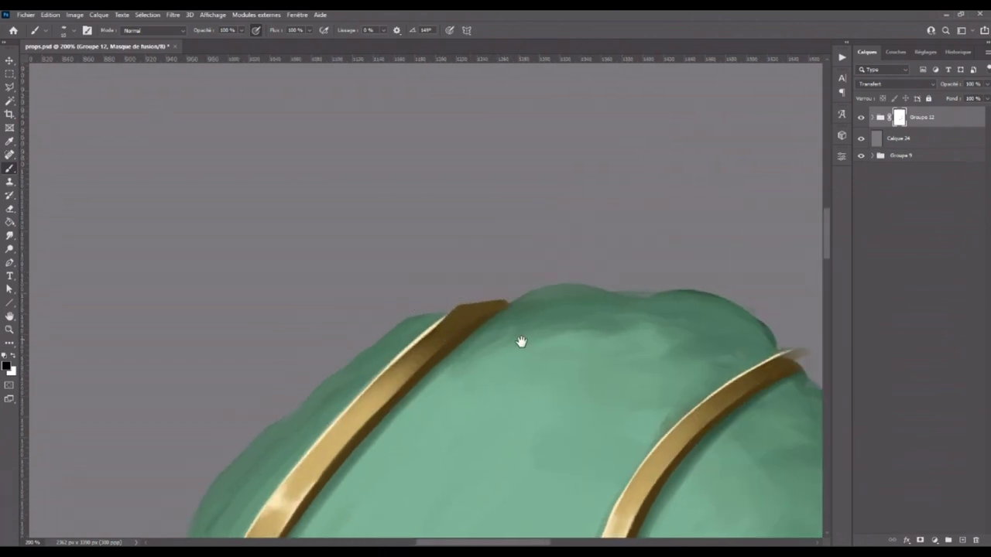
{"action": "left_click_drag", "start_coordinate": [522, 343], "coordinate": [354, 305]}
{"action": "left_click_drag", "start_coordinate": [457, 201], "coordinate": [338, 136]}
{"action": "mouse_move", "coordinate": [245, 182]}
{"action": "left_mouse_down"}
{"action": "mouse_move", "coordinate": [249, 192]}
{"action": "mouse_move", "coordinate": [410, 196]}
{"action": "mouse_move", "coordinate": [481, 231]}
{"action": "left_mouse_up"}
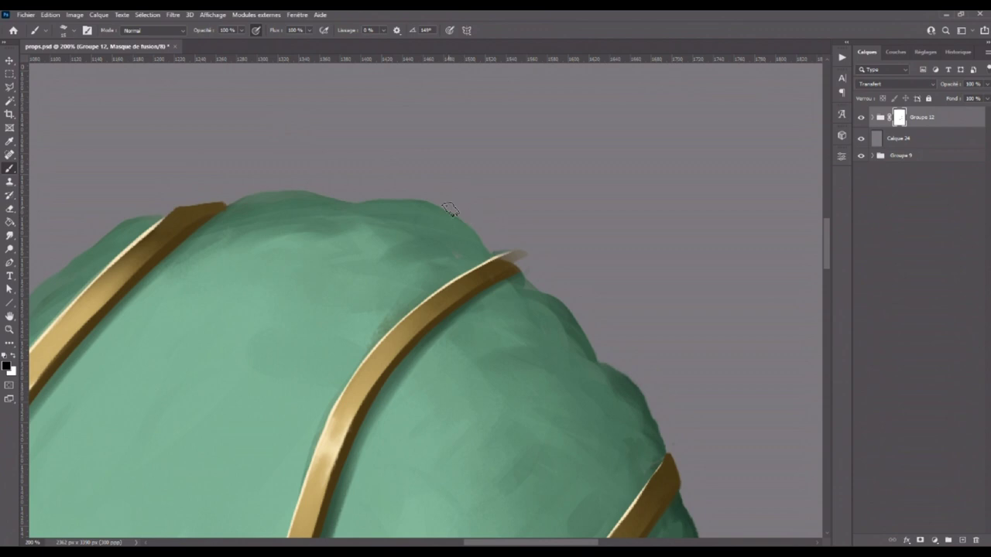
{"action": "left_click_drag", "start_coordinate": [491, 255], "coordinate": [520, 271]}
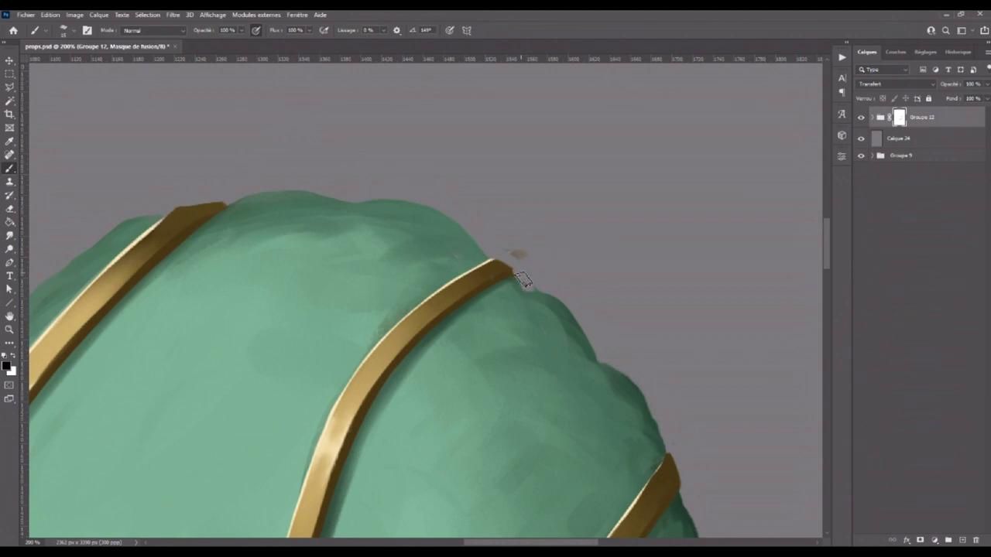
{"action": "left_click", "coordinate": [517, 255]}
{"action": "mouse_move", "coordinate": [517, 255]}
{"action": "left_mouse_down"}
{"action": "mouse_move", "coordinate": [552, 281]}
{"action": "mouse_move", "coordinate": [604, 370]}
{"action": "mouse_move", "coordinate": [619, 373]}
{"action": "left_mouse_up"}
- Zoom out and back in to check the whole cleaned-up egg
{"action": "scroll", "coordinate": [699, 290], "scroll_direction": "down", "scroll_amount": 3}
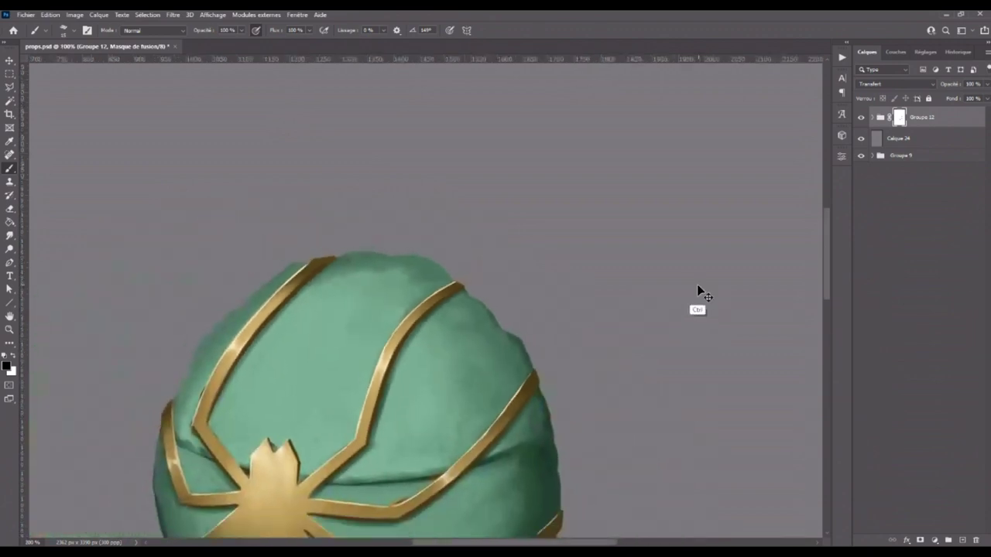
{"action": "scroll", "coordinate": [699, 287], "scroll_direction": "down", "scroll_amount": 2}
{"action": "scroll", "coordinate": [681, 287], "scroll_direction": "up", "scroll_amount": 2}
{"action": "scroll", "coordinate": [517, 268], "scroll_direction": "up", "scroll_amount": 3}
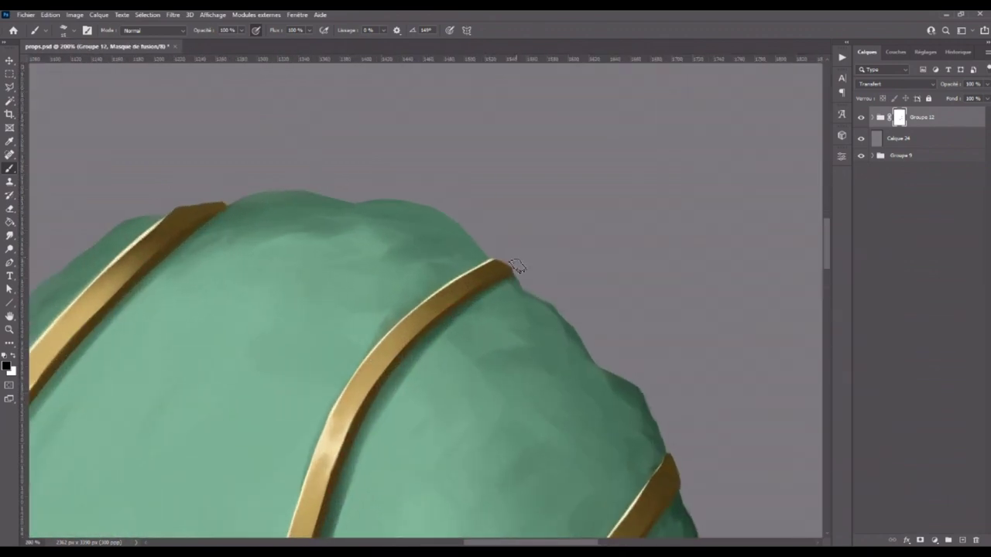
{"action": "scroll", "coordinate": [542, 228], "scroll_direction": "up", "scroll_amount": 3}
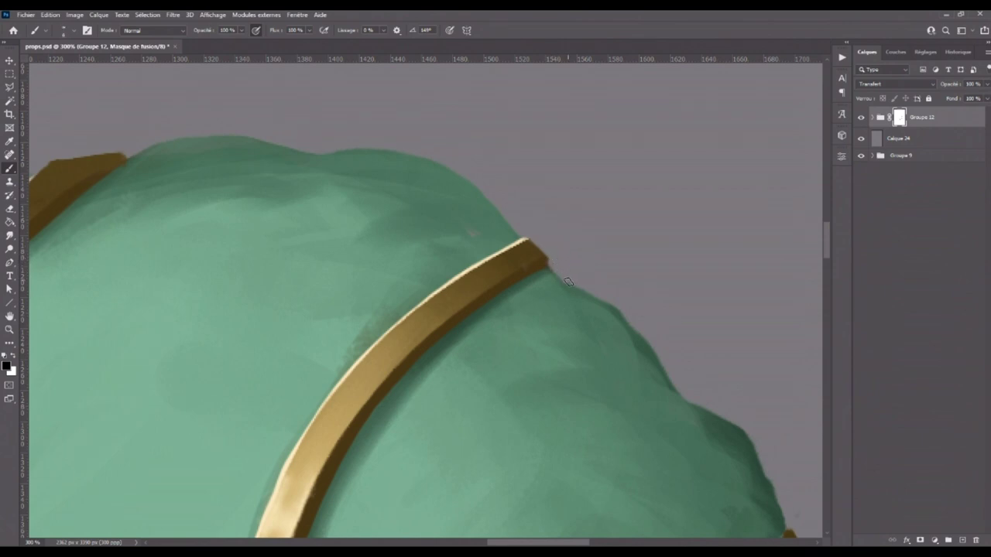
{"action": "scroll", "coordinate": [572, 283], "scroll_direction": "down", "scroll_amount": 2}
{"action": "scroll", "coordinate": [583, 286], "scroll_direction": "down", "scroll_amount": 1}
{"action": "scroll", "coordinate": [583, 285], "scroll_direction": "down", "scroll_amount": 1}
{"action": "scroll", "coordinate": [585, 288], "scroll_direction": "down", "scroll_amount": 1}
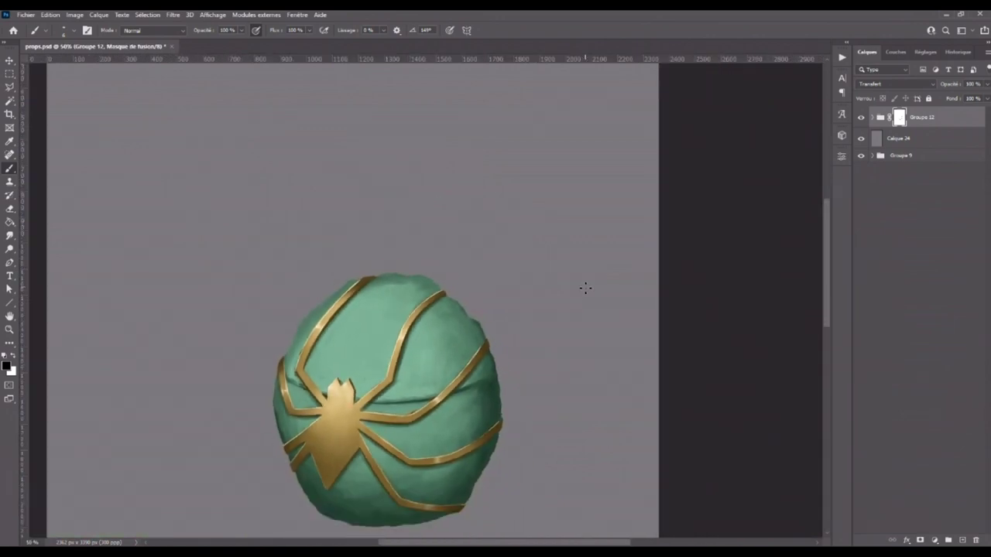
{"action": "scroll", "coordinate": [585, 288], "scroll_direction": "up", "scroll_amount": 2}
{"action": "scroll", "coordinate": [349, 264], "scroll_direction": "up", "scroll_amount": 1}
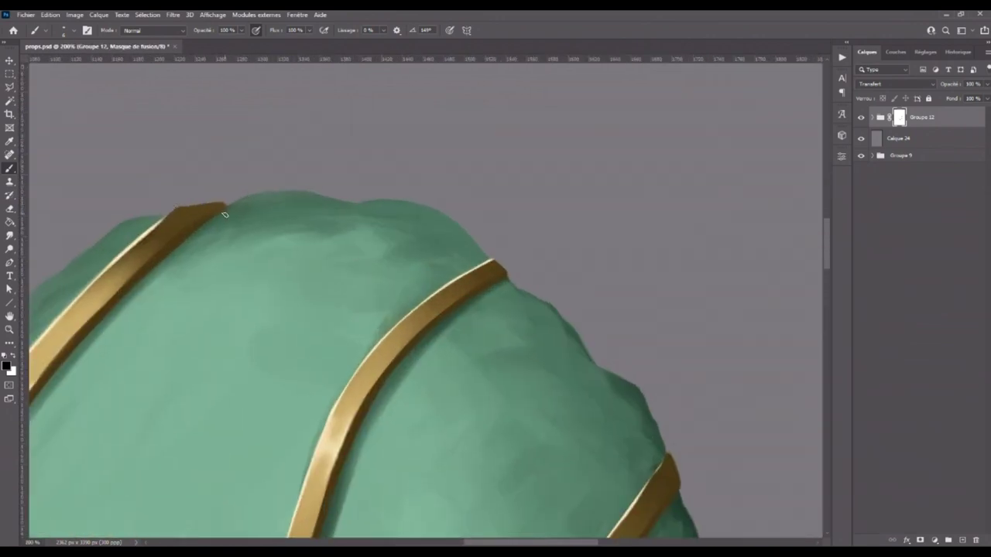
{"action": "scroll", "coordinate": [230, 206], "scroll_direction": "down", "scroll_amount": 3}
{"action": "scroll", "coordinate": [232, 207], "scroll_direction": "down", "scroll_amount": 1}
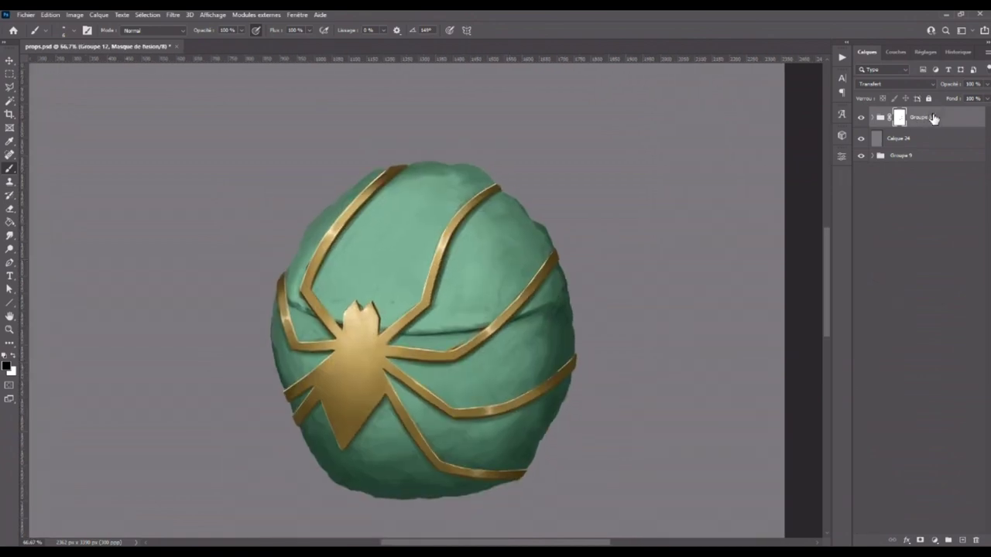
{"action": "left_click", "coordinate": [957, 118]}
- Add Calque 37 above the egg group and paint a green highlight beside the upper gold band
{"action": "left_click", "coordinate": [963, 541]}
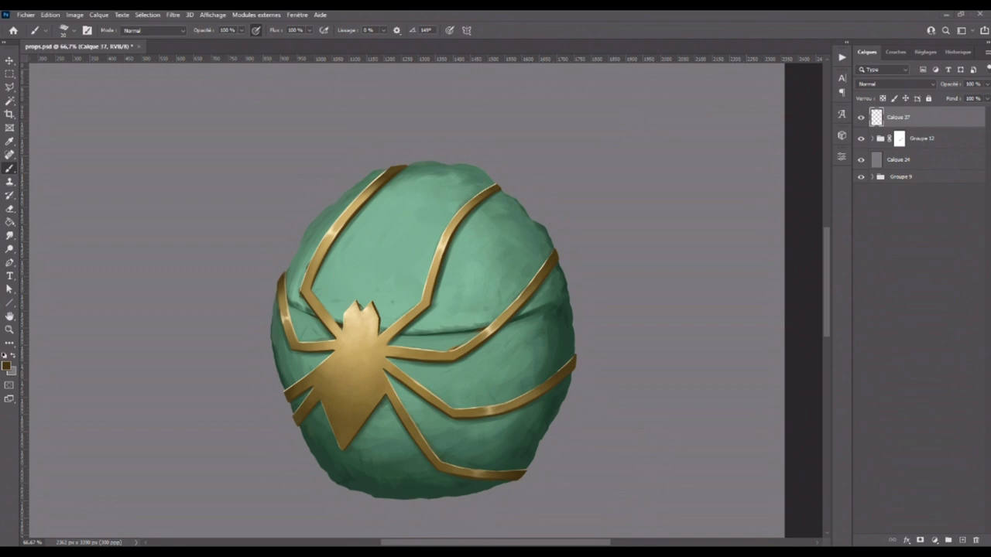
{"action": "left_click", "coordinate": [353, 235], "text": "alt"}
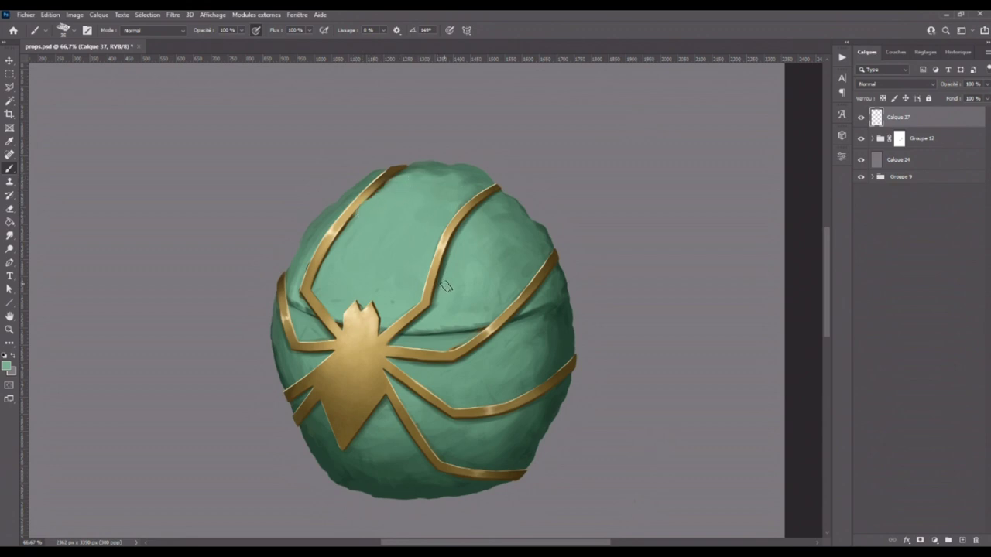
{"action": "left_click_drag", "start_coordinate": [463, 237], "coordinate": [470, 224]}
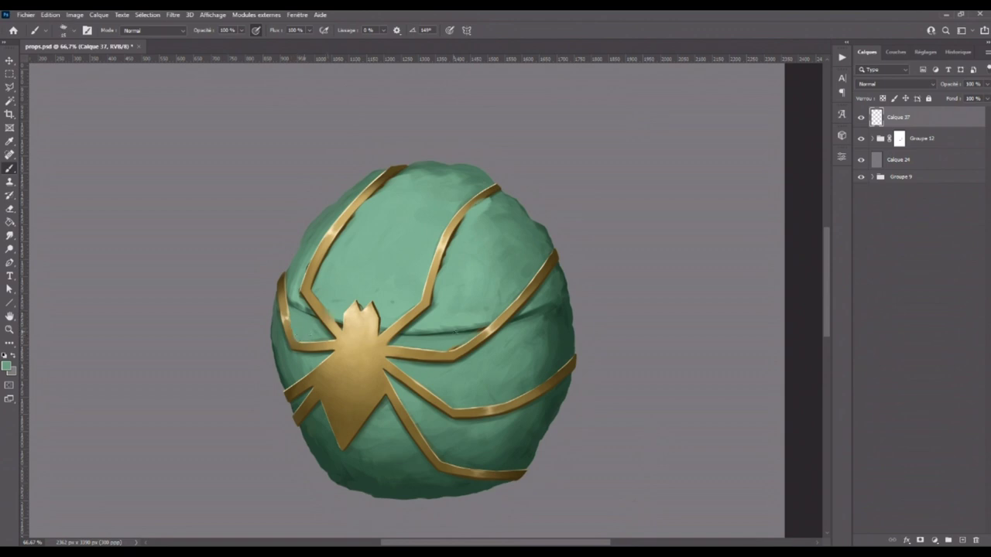
{"action": "key", "text": "bracketright"}
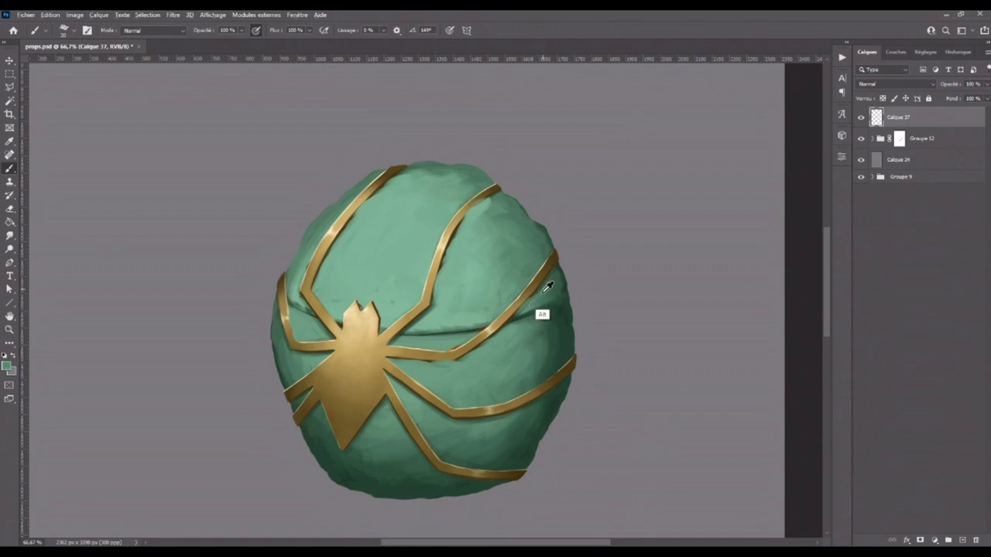
{"action": "scroll", "coordinate": [566, 275], "scroll_direction": "down", "scroll_amount": 1}
{"action": "scroll", "coordinate": [526, 294], "scroll_direction": "down", "scroll_amount": 1}
- Paint a lighter green highlight along the lower band edge and clip the layer to the egg group
{"action": "left_click", "coordinate": [373, 325], "text": "alt"}
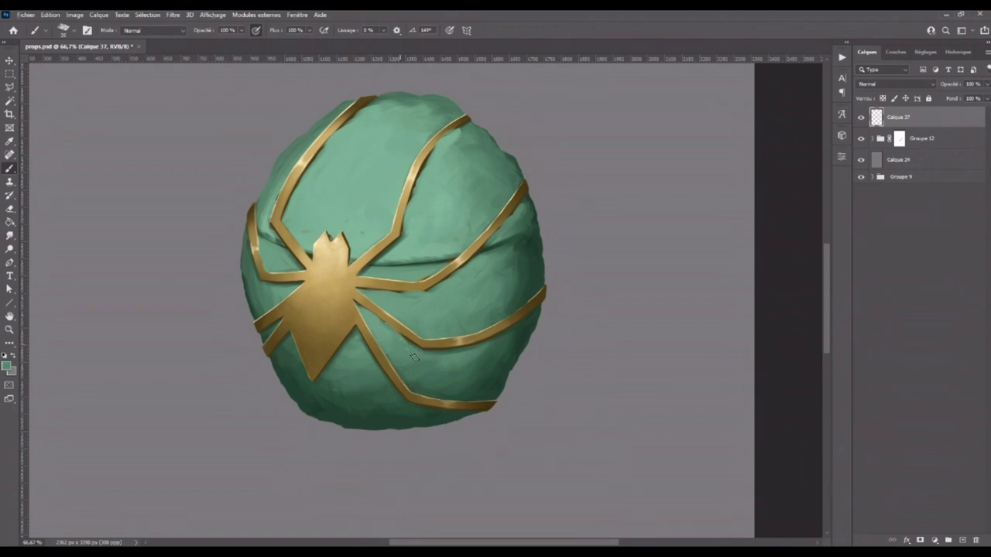
{"action": "left_click_drag", "start_coordinate": [432, 349], "coordinate": [468, 348]}
{"action": "key", "text": "alt"}
{"action": "left_click_drag", "start_coordinate": [532, 333], "coordinate": [574, 322]}
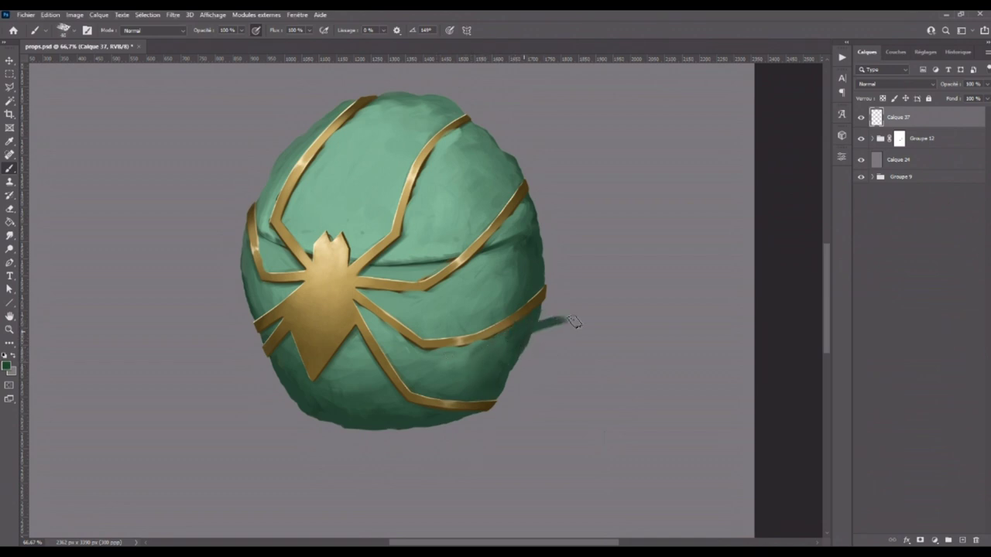
{"action": "left_click", "coordinate": [906, 127], "text": "alt"}
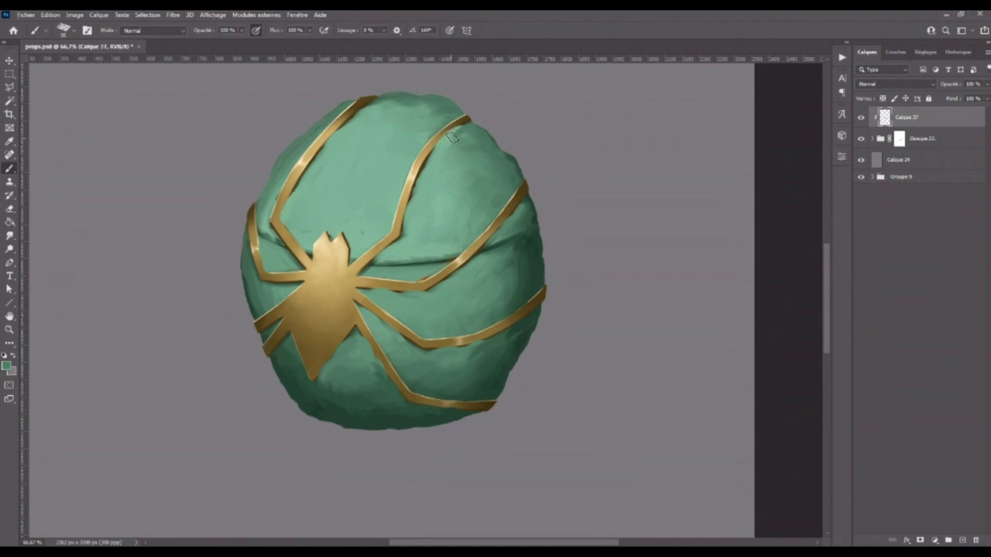
{"action": "left_click", "coordinate": [74, 29]}
- Enable Shape Dynamics in Brush Settings and paint light green strokes along the egg's top
{"action": "left_click", "coordinate": [85, 33]}
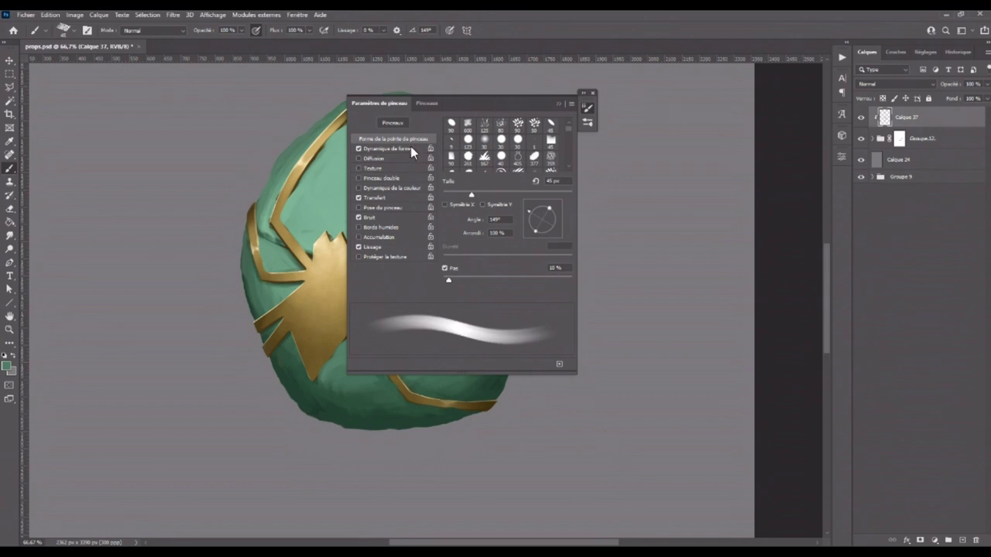
{"action": "left_click", "coordinate": [407, 148]}
{"action": "left_click", "coordinate": [557, 103]}
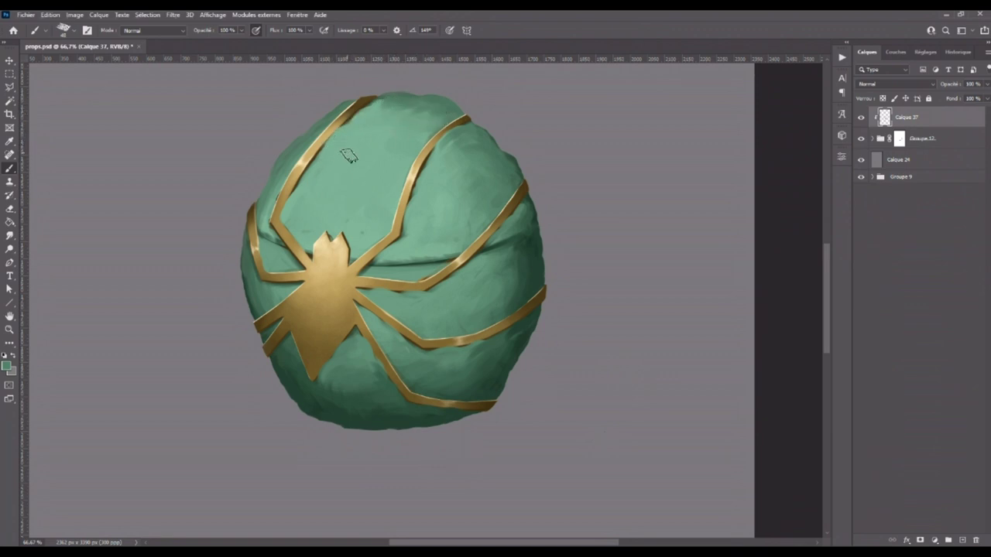
{"action": "left_click_drag", "start_coordinate": [393, 137], "coordinate": [436, 116]}
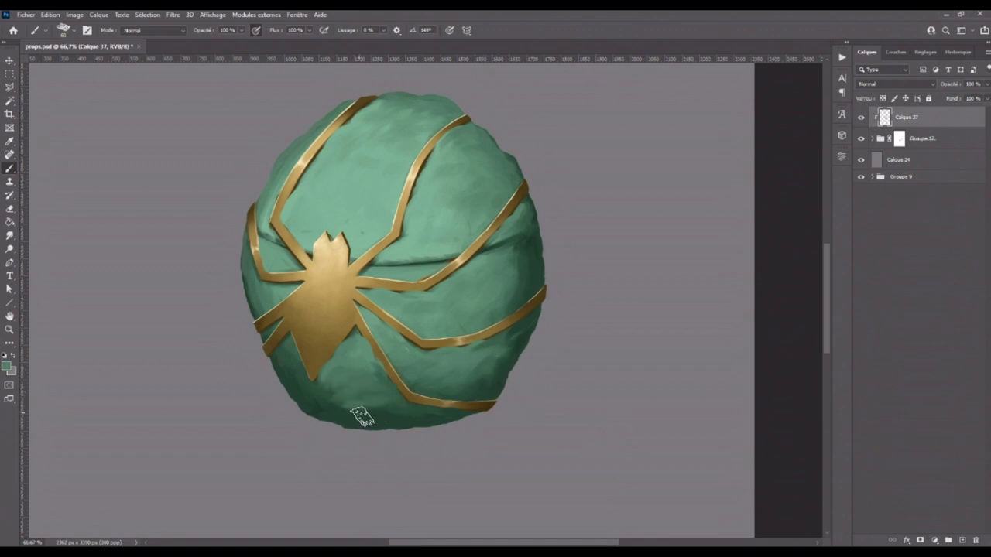
{"action": "key", "text": "ctrl+minus"}
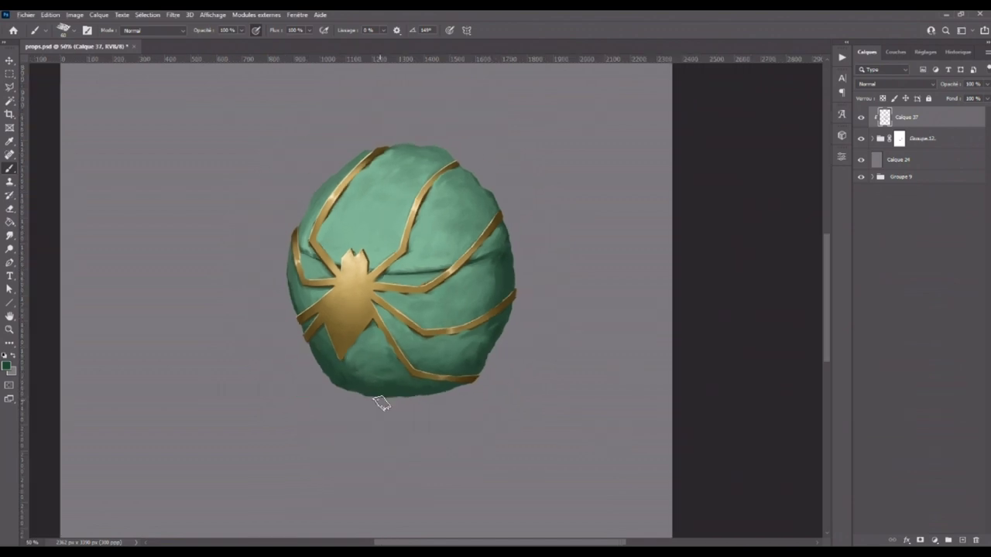
{"action": "key", "text": "ctrl+plus"}
{"action": "key", "text": "ctrl+plus"}
{"action": "left_click", "coordinate": [362, 289], "text": "alt"}
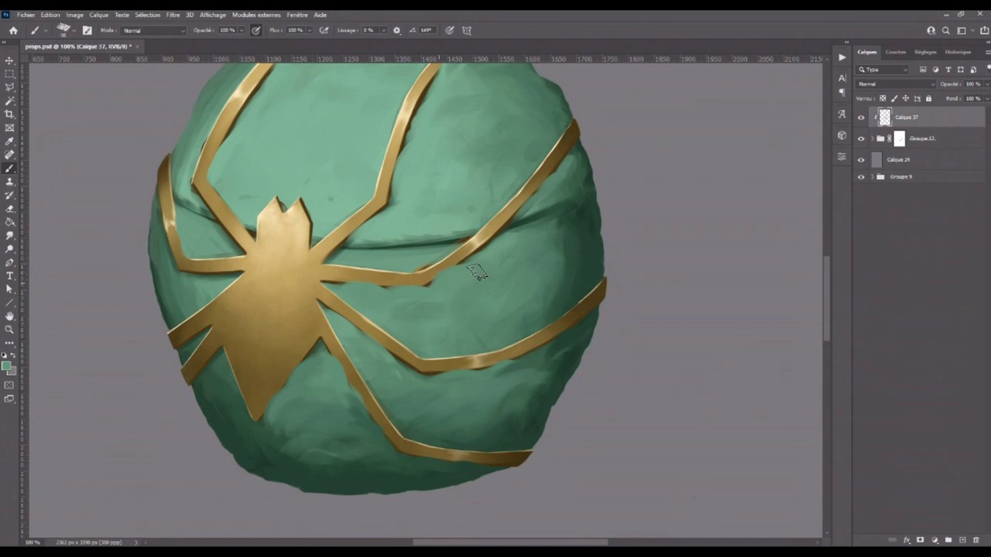
{"action": "left_click_drag", "start_coordinate": [343, 244], "coordinate": [425, 345]}
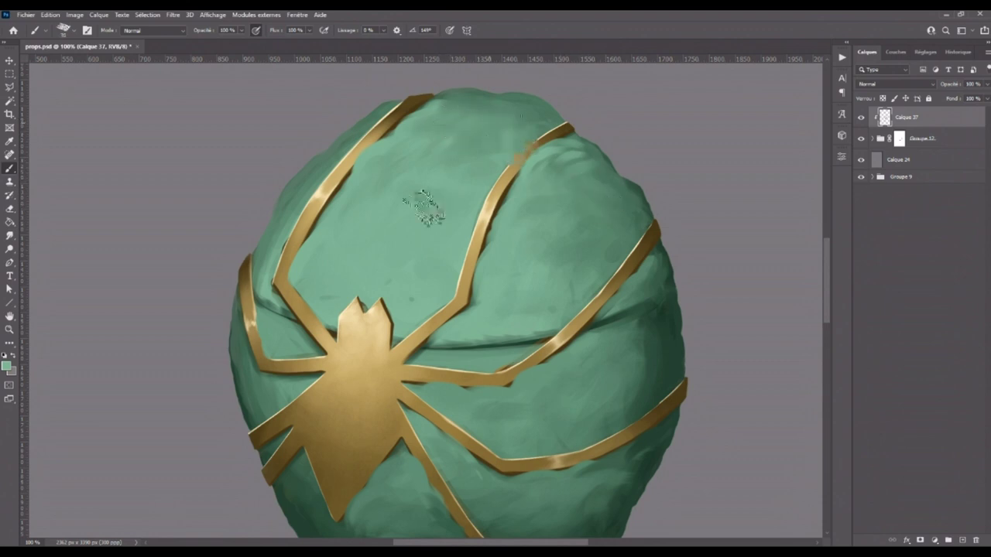
{"action": "left_click", "coordinate": [7, 366]}
- Choose a lighter green in the Color Picker and paint scaly texture across the egg
{"action": "left_click", "coordinate": [525, 335]}
{"action": "left_click", "coordinate": [727, 307]}
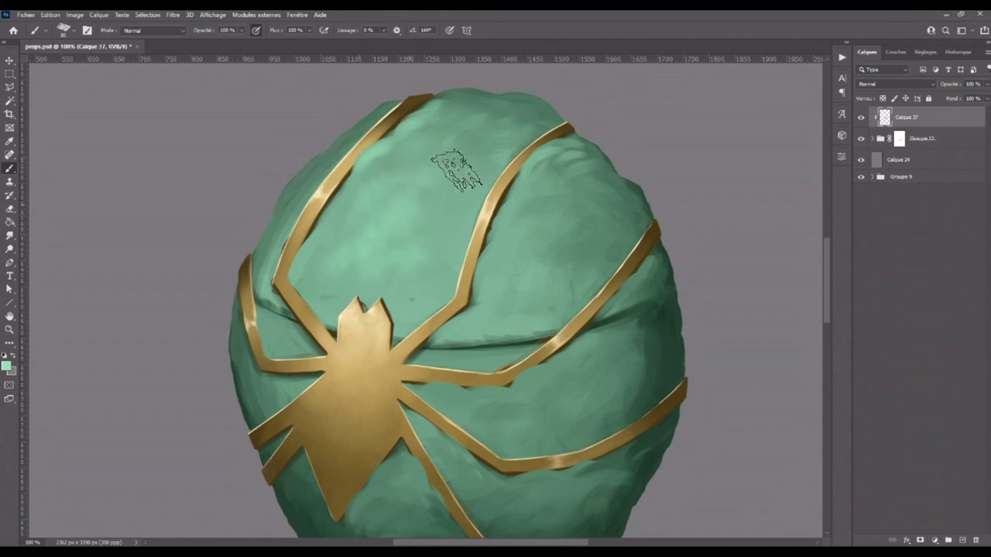
{"action": "scroll", "coordinate": [450, 172], "scroll_direction": "down", "scroll_amount": 3}
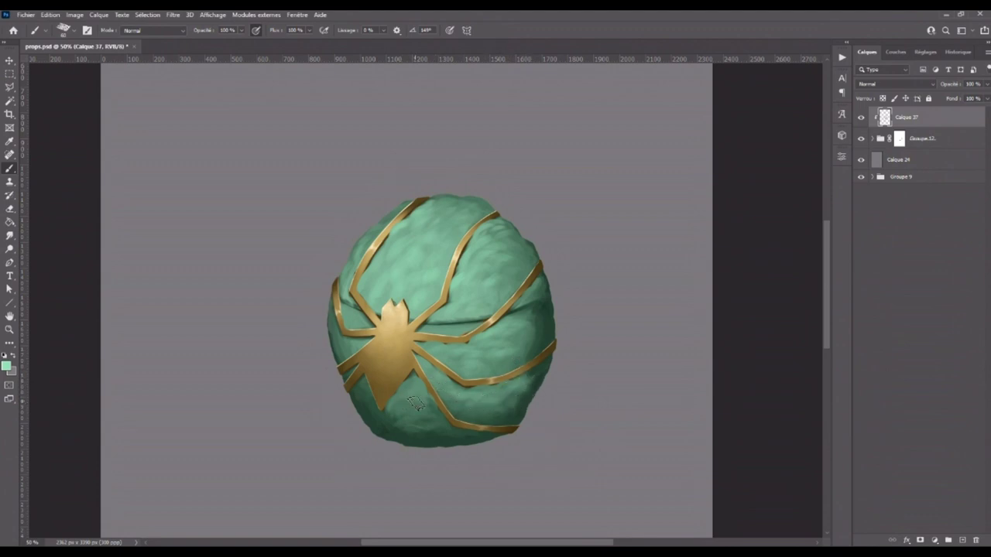
{"action": "key", "text": "ctrl+alt"}
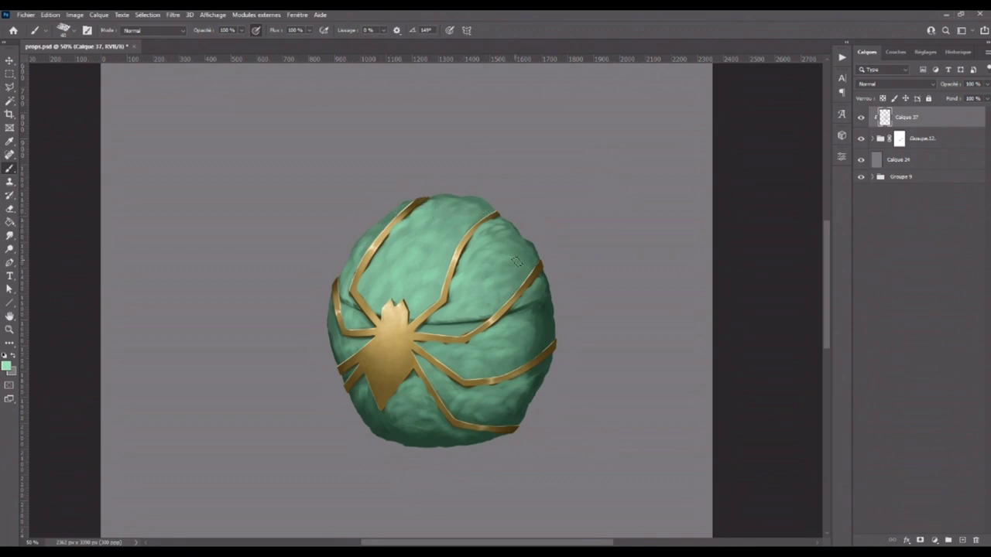
- Paint a dark teal line along the seam right of the spider, then soften it with light green
{"action": "left_click", "coordinate": [539, 322], "text": "alt"}
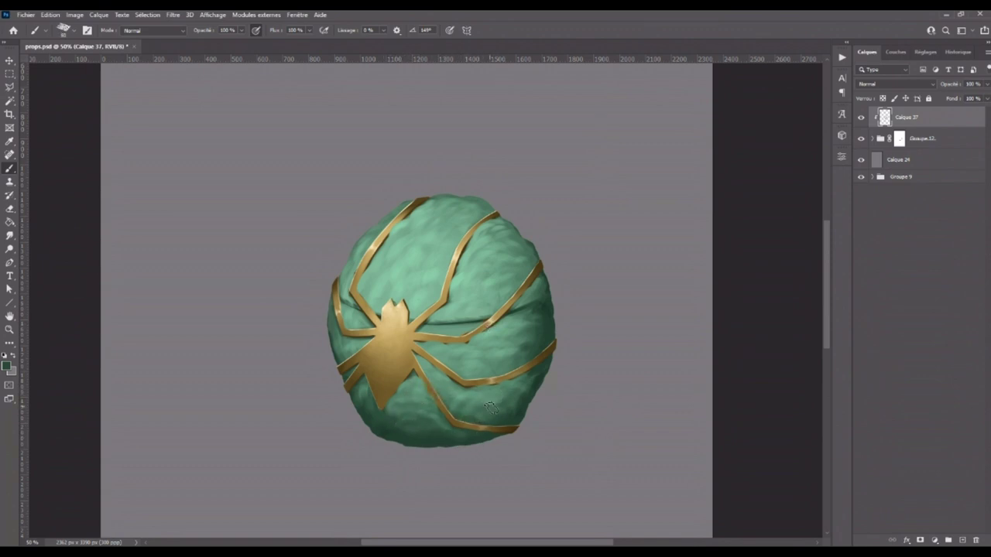
{"action": "key", "text": "bracketright"}
{"action": "key", "text": "bracketright"}
{"action": "key", "text": "bracketright"}
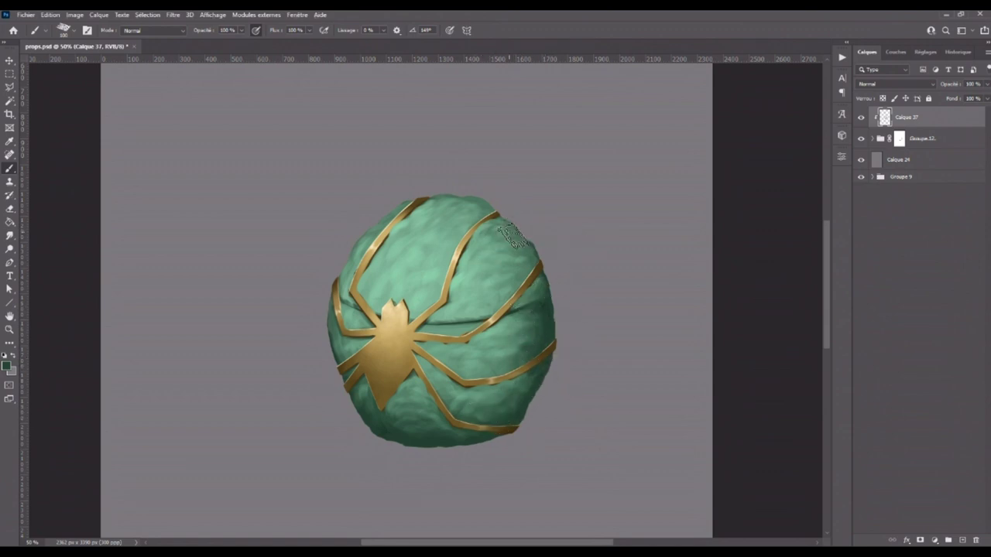
{"action": "key", "text": "bracketleft"}
{"action": "key", "text": "bracketleft"}
{"action": "key", "text": "bracketleft"}
{"action": "left_click_drag", "start_coordinate": [431, 322], "coordinate": [489, 313]}
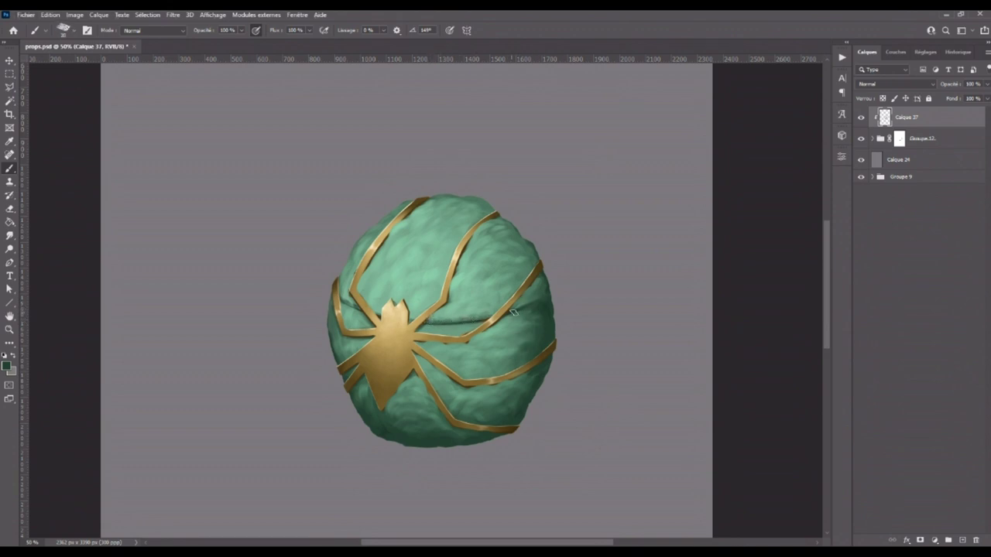
{"action": "key", "text": "bracketleft"}
{"action": "key", "text": "bracketleft"}
{"action": "left_click", "coordinate": [344, 294], "text": "alt"}
{"action": "left_click_drag", "start_coordinate": [438, 317], "coordinate": [461, 314]}
{"action": "left_click", "coordinate": [517, 308], "text": "alt"}
{"action": "left_click", "coordinate": [515, 305], "text": "alt"}
{"action": "key", "text": "bracketleft"}
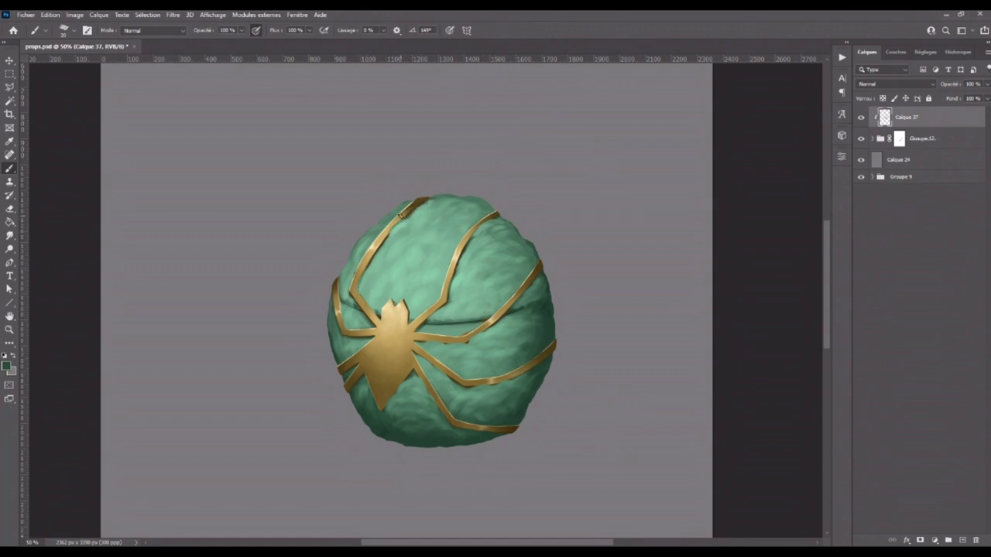
- Dab small dark-green marks on the egg's lower right with a much smaller brush
{"action": "scroll", "coordinate": [400, 215], "scroll_direction": "down", "scroll_amount": 2}
{"action": "scroll", "coordinate": [471, 237], "scroll_direction": "down", "scroll_amount": 2}
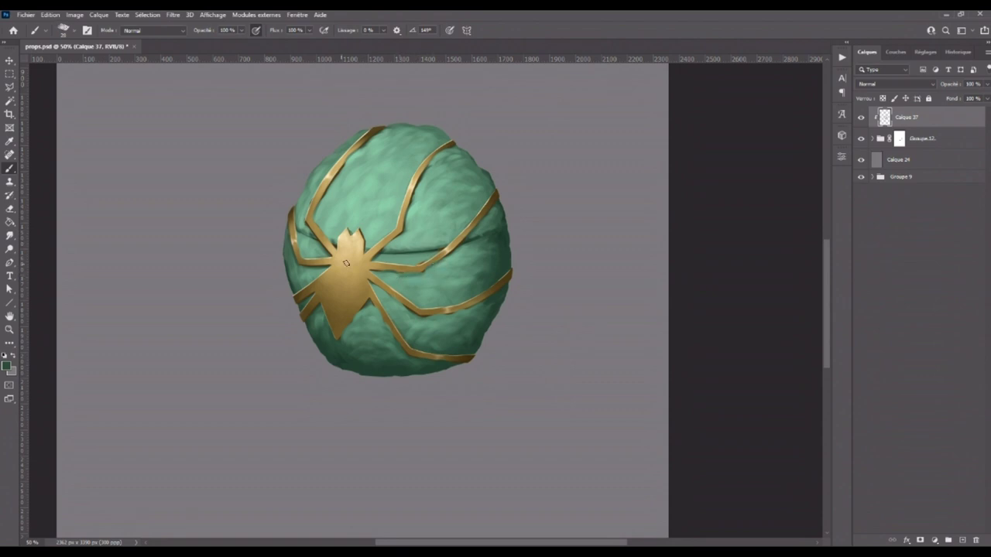
{"action": "left_click_drag", "start_coordinate": [300, 247], "coordinate": [296, 241]}
{"action": "key", "text": "bracketleft"}
{"action": "left_click_drag", "start_coordinate": [446, 319], "coordinate": [468, 314]}
{"action": "key", "text": "bracketright"}
{"action": "key", "text": "bracketright"}
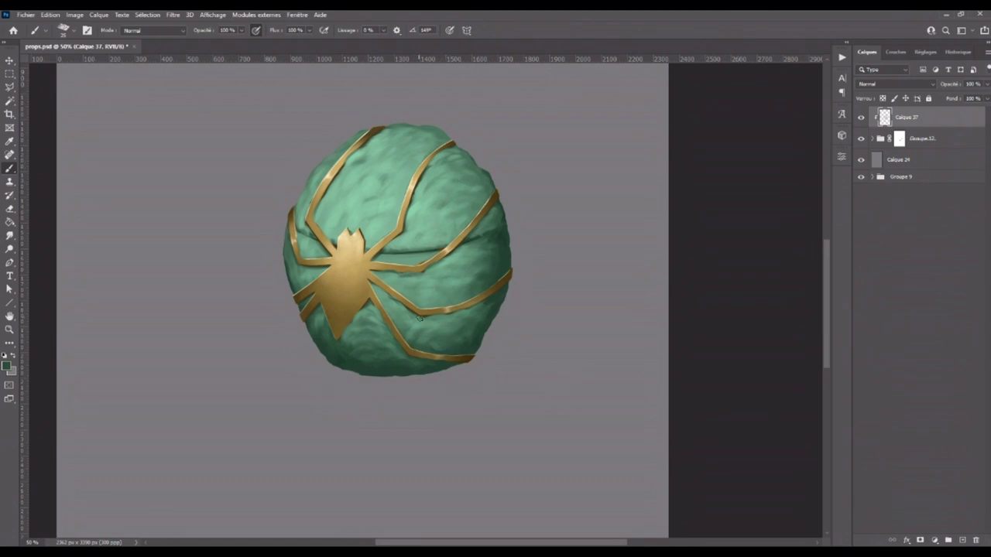
- Try a light stroke on the egg's upper right, then undo it
{"action": "scroll", "coordinate": [418, 318], "scroll_direction": "down", "scroll_amount": 1}
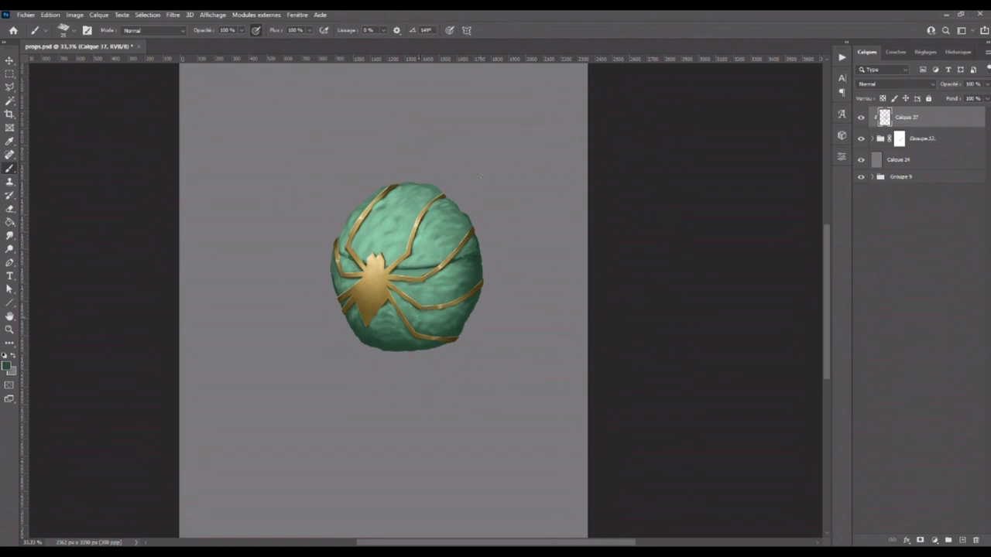
{"action": "scroll", "coordinate": [480, 176], "scroll_direction": "up", "scroll_amount": 1}
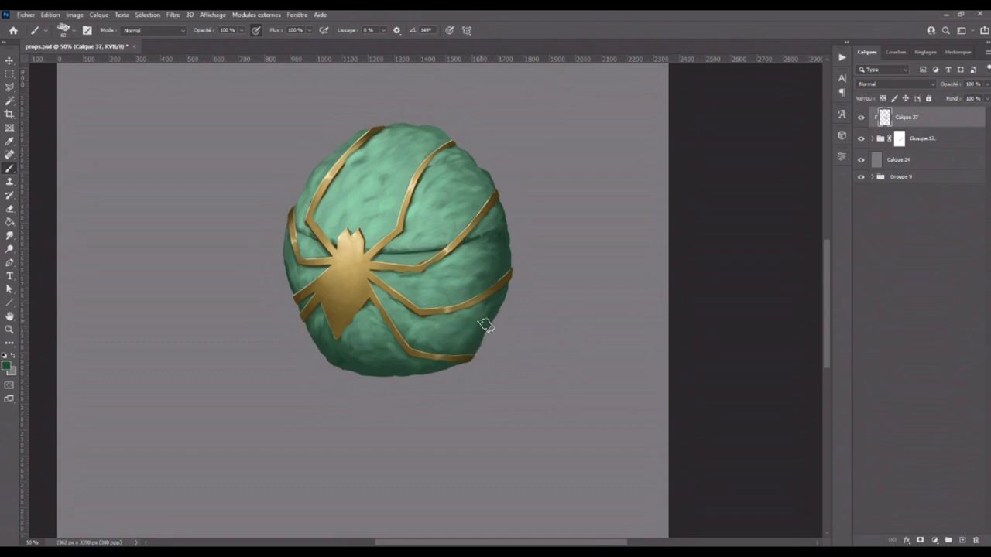
{"action": "left_click_drag", "start_coordinate": [502, 229], "coordinate": [447, 249]}
{"action": "key", "text": "ctrl+z"}
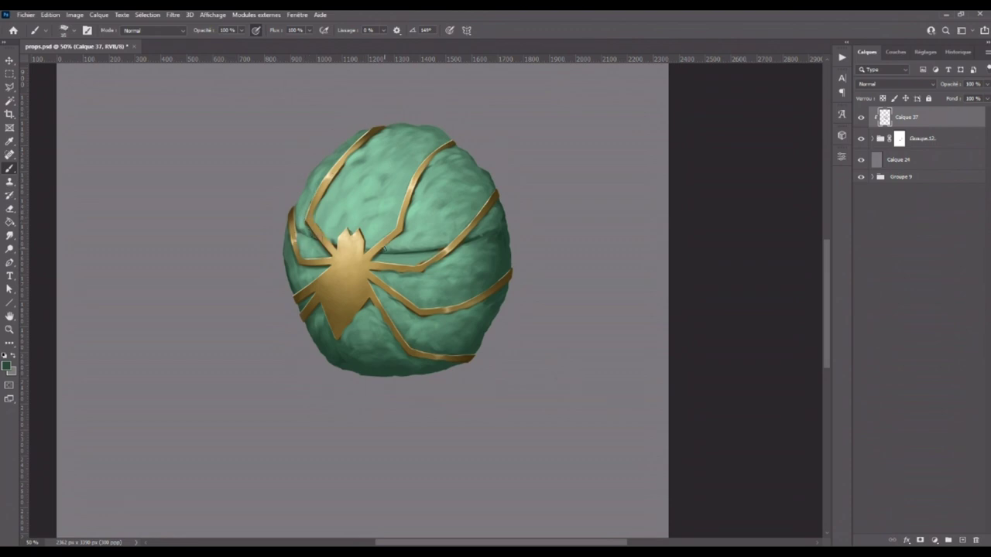
{"action": "key", "text": "bracketright"}
- Alt-sample dark and light greens from the egg and touch up its upper-right scales
{"action": "left_click", "coordinate": [486, 236], "text": "alt"}
{"action": "key", "text": "bracketleft"}
{"action": "key", "text": "bracketleft"}
{"action": "left_click", "coordinate": [391, 277], "text": "alt"}
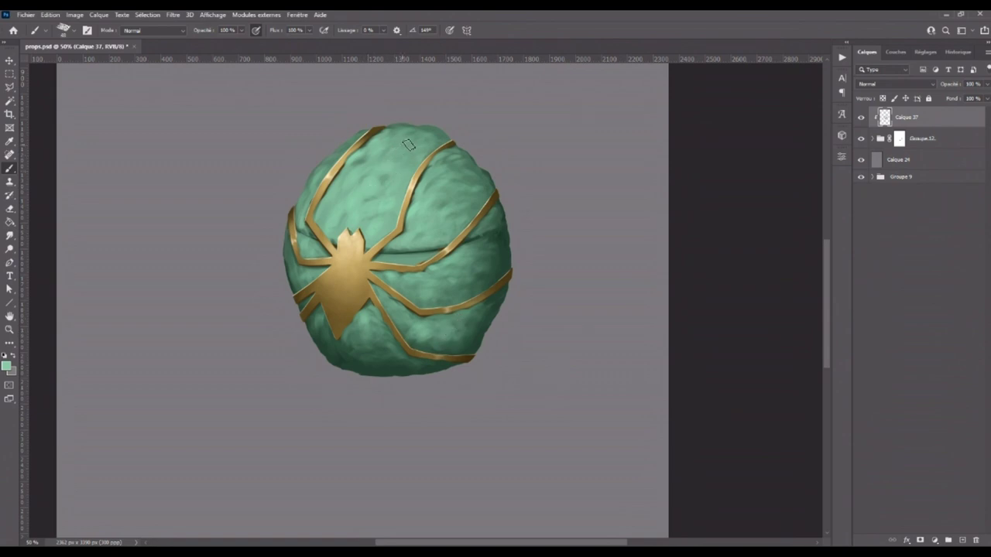
{"action": "left_click", "coordinate": [448, 260], "text": "alt"}
{"action": "key", "text": "alt"}
{"action": "left_click", "coordinate": [489, 242], "text": "alt"}
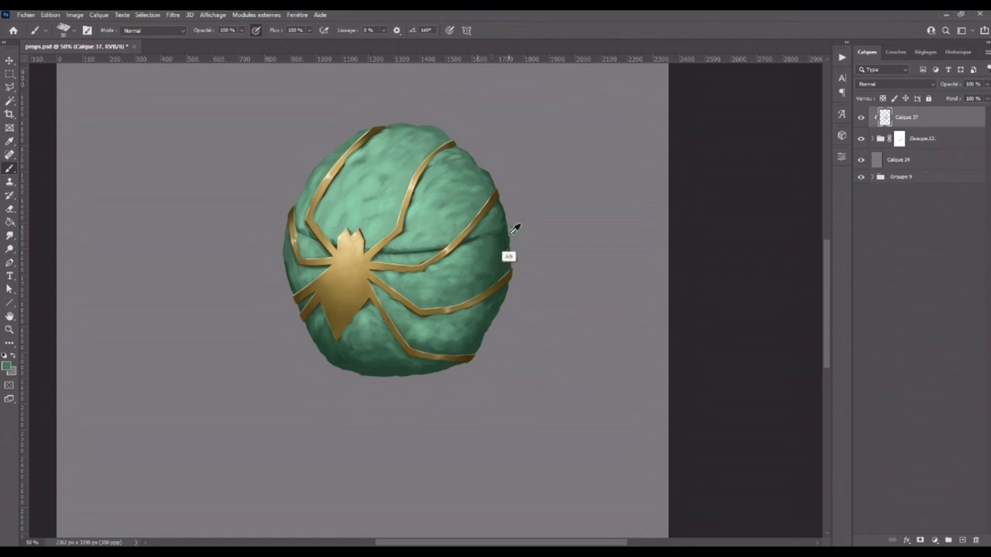
{"action": "left_click", "coordinate": [493, 229], "text": "alt"}
{"action": "left_click", "coordinate": [484, 241], "text": "alt"}
{"action": "left_click", "coordinate": [461, 222], "text": "alt"}
{"action": "scroll", "coordinate": [451, 251], "scroll_direction": "up", "scroll_amount": 1}
{"action": "scroll", "coordinate": [451, 250], "scroll_direction": "up", "scroll_amount": 1}
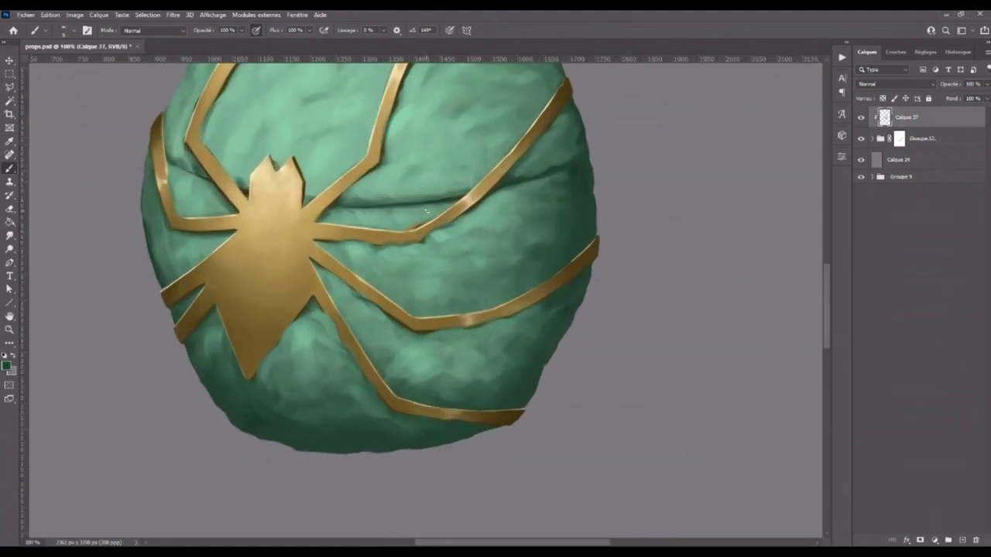
{"action": "left_click", "coordinate": [418, 223], "text": "alt"}
- Paint thin dark-green lines along the egg's seam crack
{"action": "left_click", "coordinate": [449, 200], "text": "alt"}
{"action": "left_click_drag", "start_coordinate": [441, 204], "coordinate": [462, 195]}
{"action": "left_click_drag", "start_coordinate": [177, 164], "coordinate": [195, 175]}
{"action": "left_click", "coordinate": [238, 174], "text": "alt"}
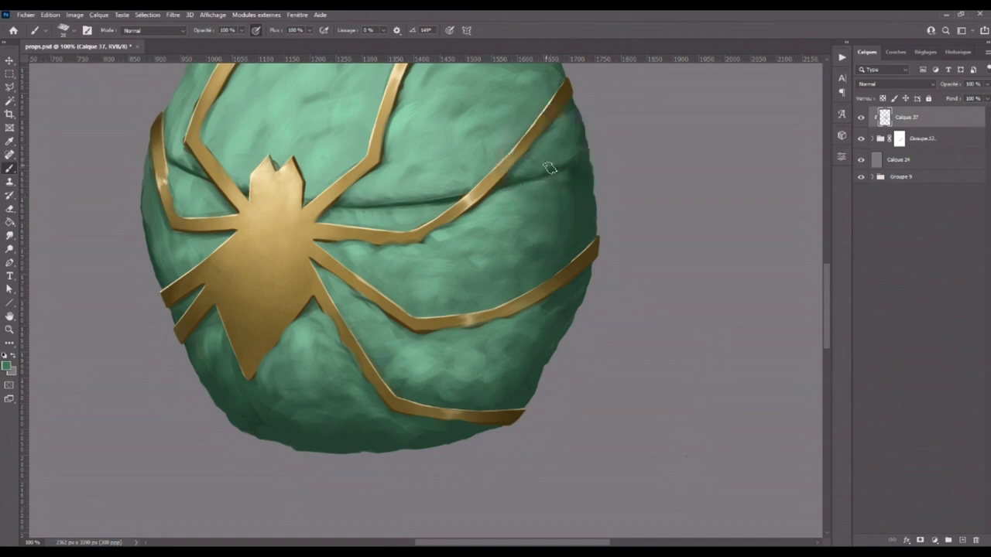
{"action": "key", "text": "bracketleft"}
{"action": "key", "text": "bracketleft"}
{"action": "key", "text": "bracketleft"}
{"action": "key", "text": "bracketright"}
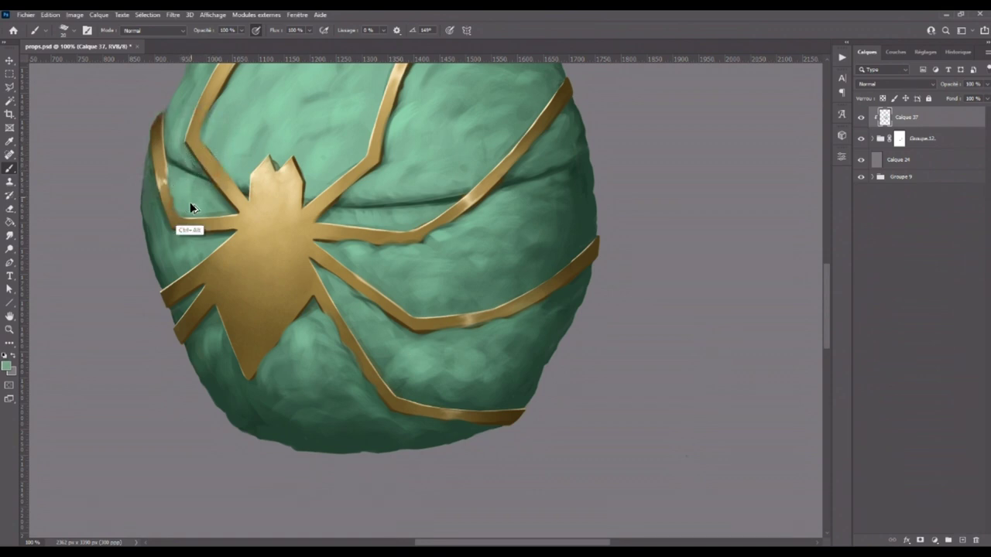
{"action": "left_click", "coordinate": [188, 186], "text": "alt"}
{"action": "left_click", "coordinate": [10, 236]}
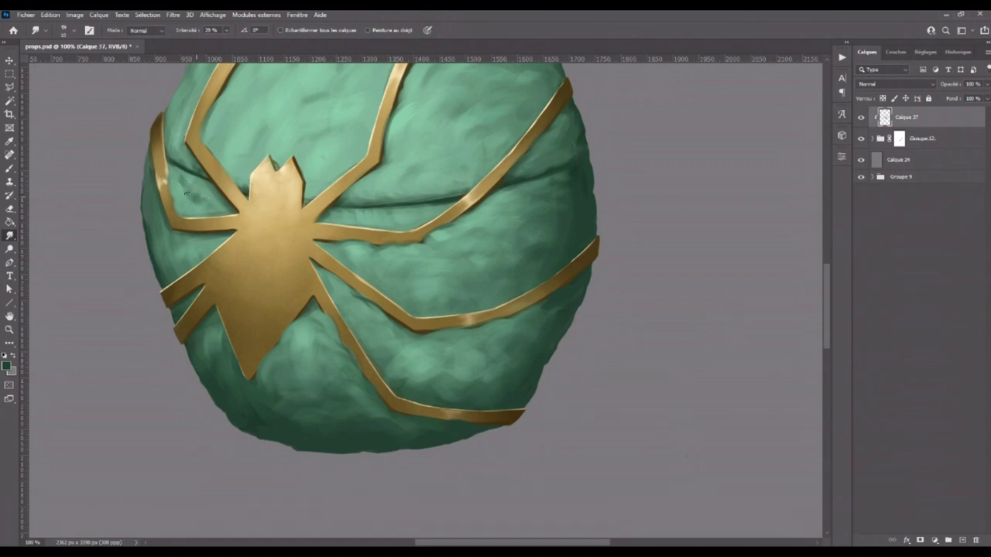
- Smudge the egg's upper-left texture at 29% strength so it blends smoothly
{"action": "key", "text": "ctrl+minus"}
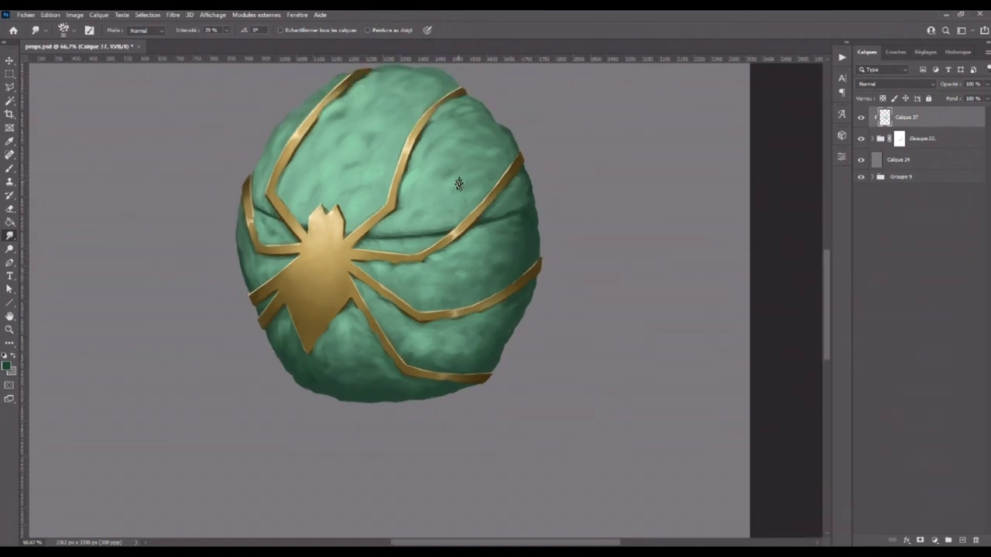
{"action": "key", "text": "bracketright"}
{"action": "key", "text": "bracketright"}
{"action": "mouse_move", "coordinate": [407, 176]}
{"action": "left_mouse_down"}
{"action": "mouse_move", "coordinate": [345, 160]}
{"action": "mouse_move", "coordinate": [332, 126]}
{"action": "mouse_move", "coordinate": [390, 91]}
{"action": "left_mouse_up"}
{"action": "key", "text": "ctrl+minus"}
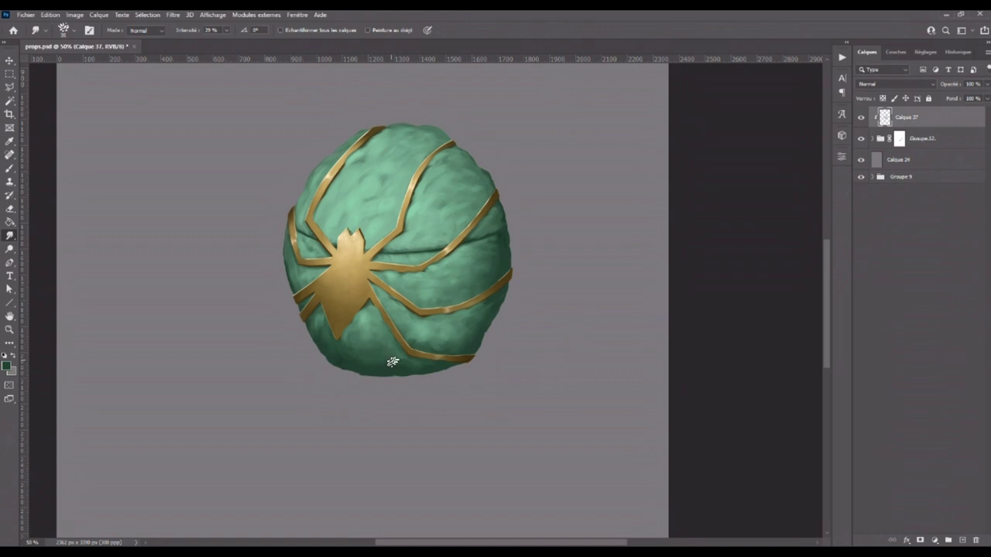
{"action": "left_click", "coordinate": [962, 539]}
- Clip the new layer to Calque 37 and paint sampled pale-green highlights on the upper right
{"action": "left_click", "coordinate": [918, 128], "text": "alt"}
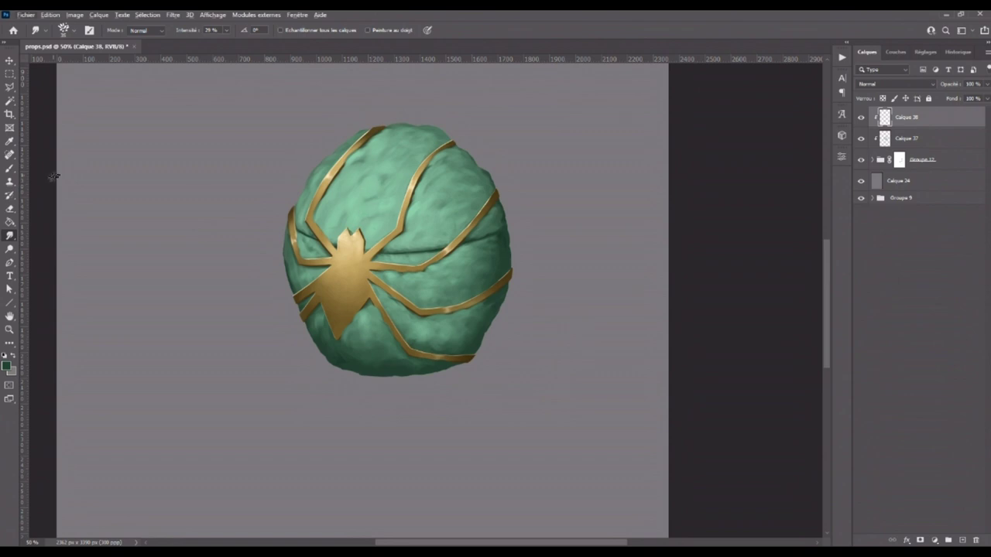
{"action": "key", "text": "i"}
{"action": "left_click", "coordinate": [370, 211]}
{"action": "left_click", "coordinate": [6, 366]}
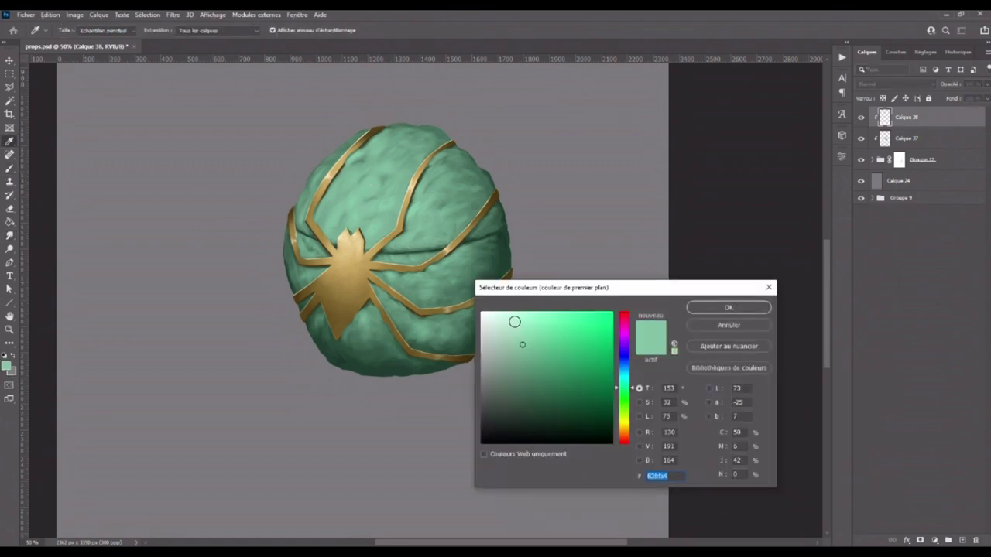
{"action": "left_click", "coordinate": [727, 307]}
{"action": "key", "text": "b"}
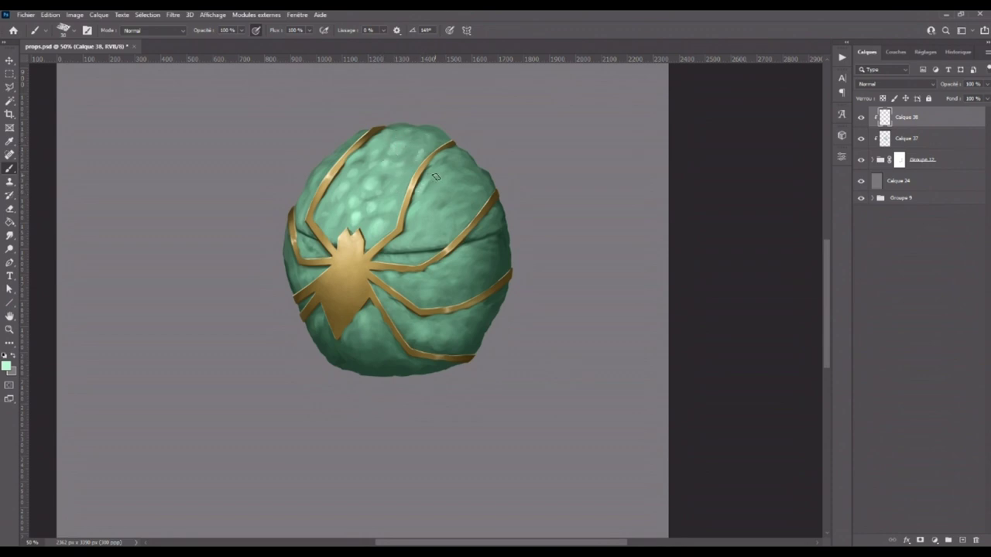
{"action": "left_click_drag", "start_coordinate": [436, 177], "coordinate": [447, 180]}
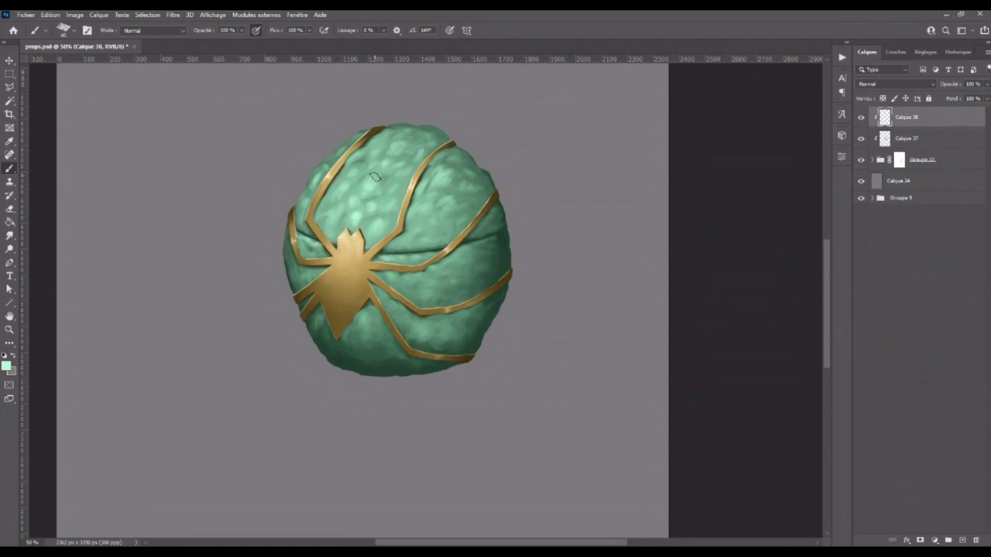
{"action": "key", "text": "ctrl+minus"}
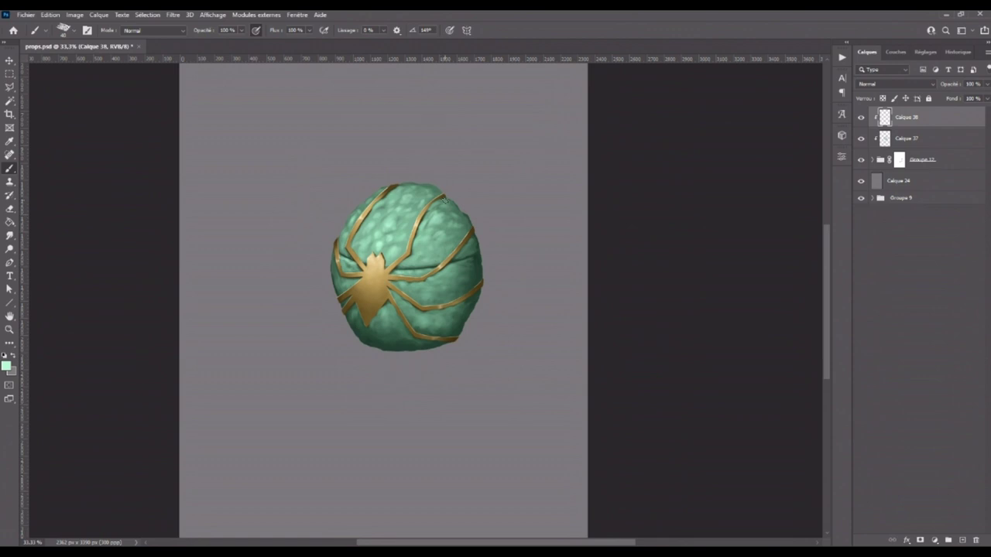
- Paint more raised scale bumps across the egg, checking them at a zoomed-out view
{"action": "left_click", "coordinate": [9, 235]}
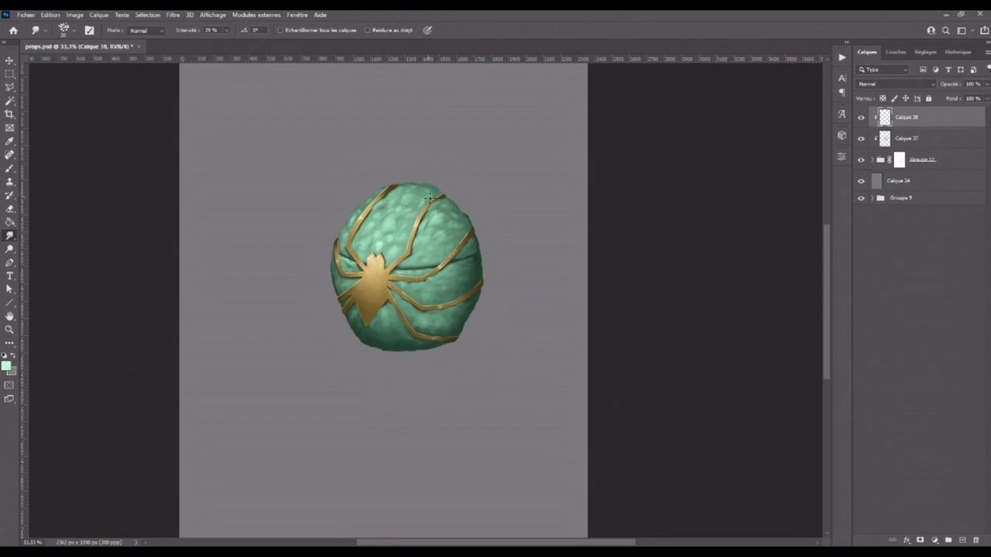
{"action": "key", "text": "b"}
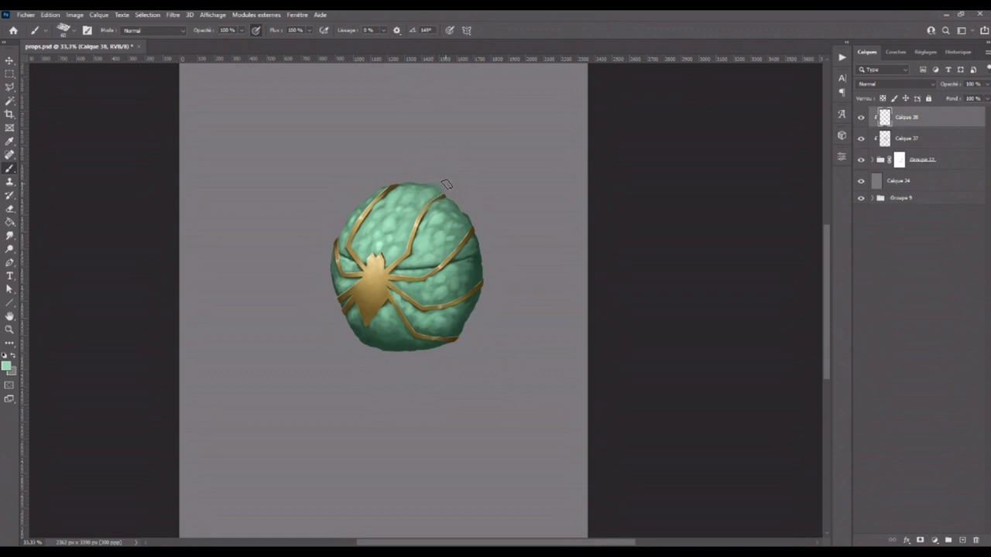
{"action": "key", "text": "ctrl+minus"}
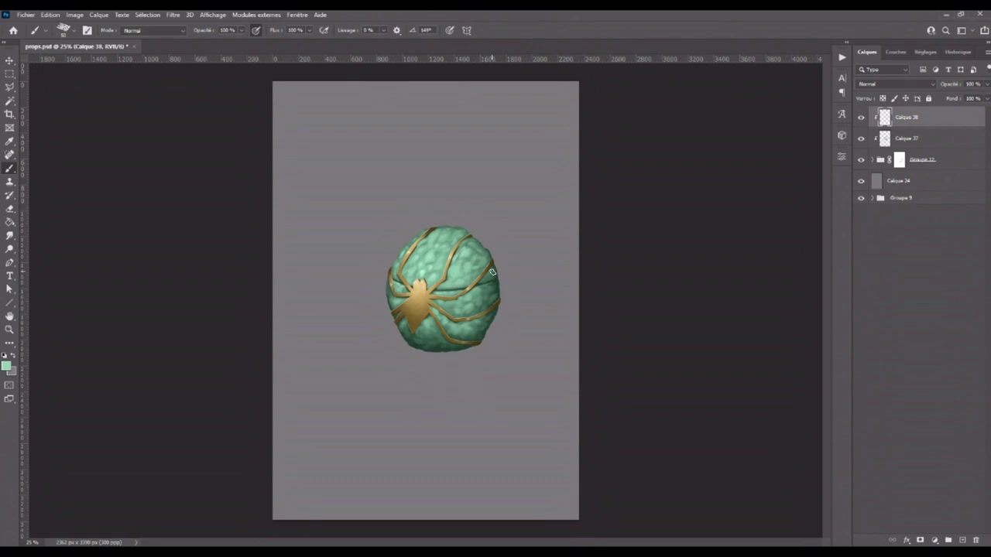
{"action": "key", "text": "ctrl+minus"}
{"action": "key", "text": "ctrl+plus"}
{"action": "key", "text": "ctrl+plus"}
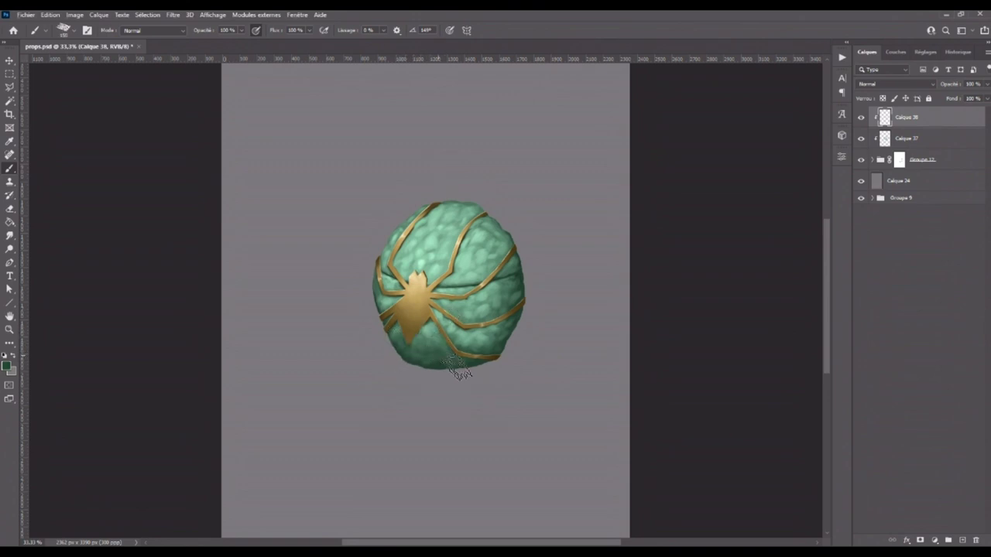
- Undo the stroke smearing the gold leg, then darken the egg's lower edge with a darker shade
{"action": "left_click_drag", "start_coordinate": [449, 353], "coordinate": [500, 340]}
{"action": "key", "text": "ctrl+z"}
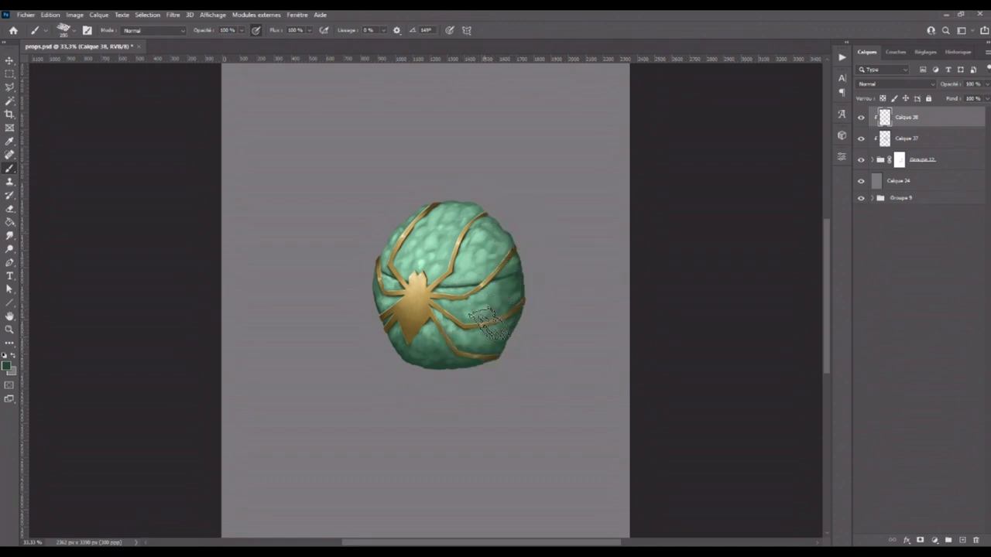
{"action": "key", "text": "bracketleft"}
{"action": "key", "text": "bracketleft"}
{"action": "key", "text": "bracketleft"}
{"action": "left_click", "coordinate": [7, 365]}
{"action": "left_click", "coordinate": [556, 412]}
{"action": "left_click", "coordinate": [713, 308]}
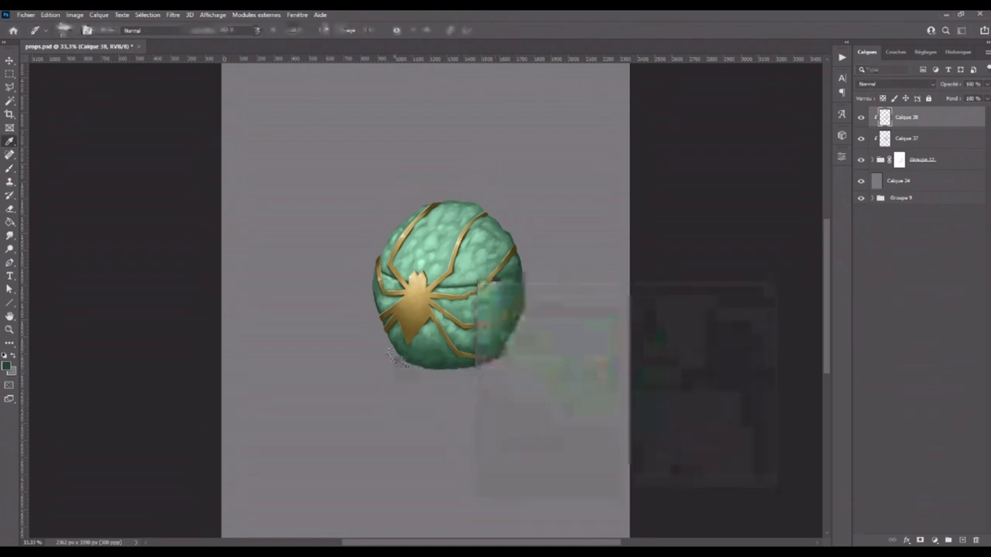
{"action": "left_click_drag", "start_coordinate": [416, 367], "coordinate": [512, 351]}
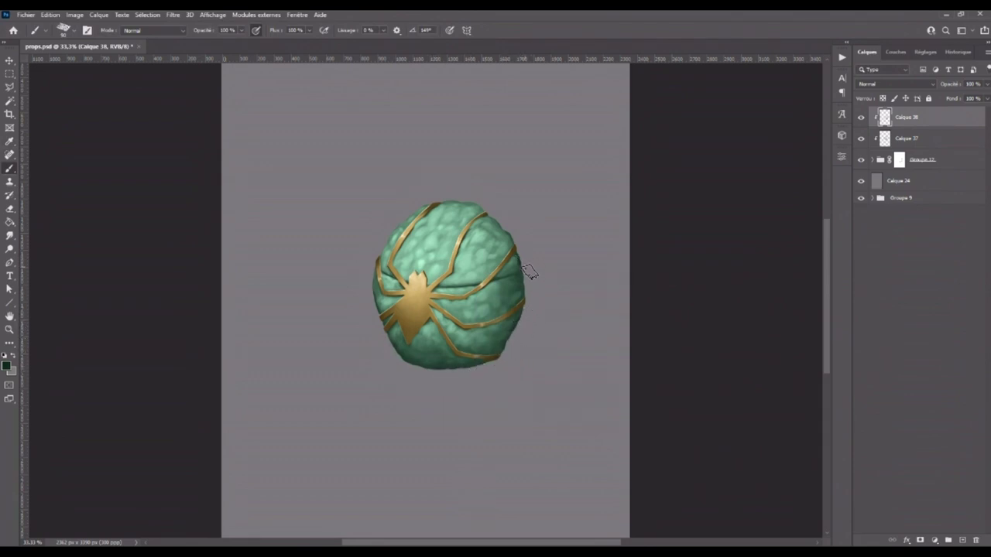
{"action": "key", "text": "bracketleft"}
{"action": "left_click", "coordinate": [963, 540]}
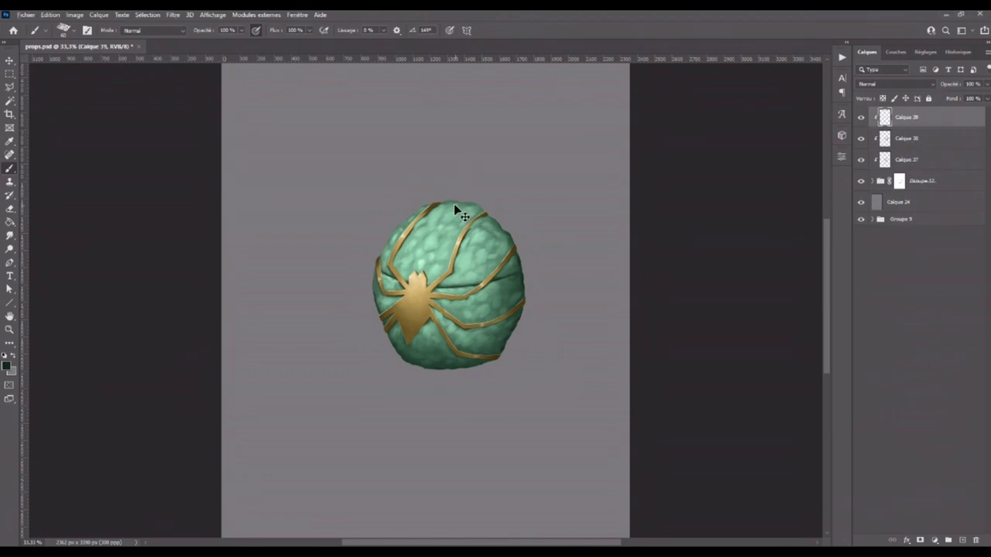
- Sample a light green from the egg and dab highlights on scales with a tiny brush
{"action": "scroll", "coordinate": [454, 204], "scroll_direction": "up", "scroll_amount": 2}
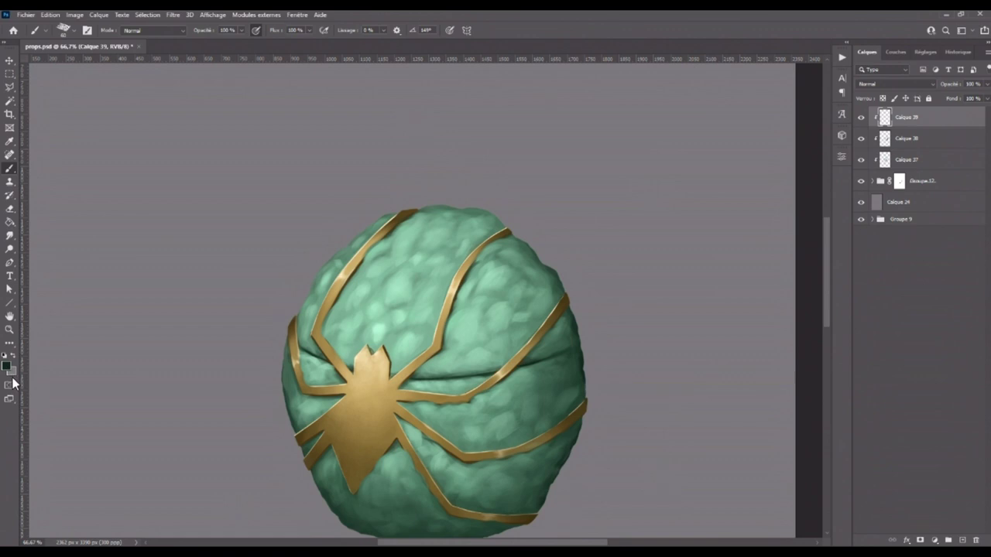
{"action": "left_click", "coordinate": [397, 318], "text": "alt"}
{"action": "left_click", "coordinate": [9, 367]}
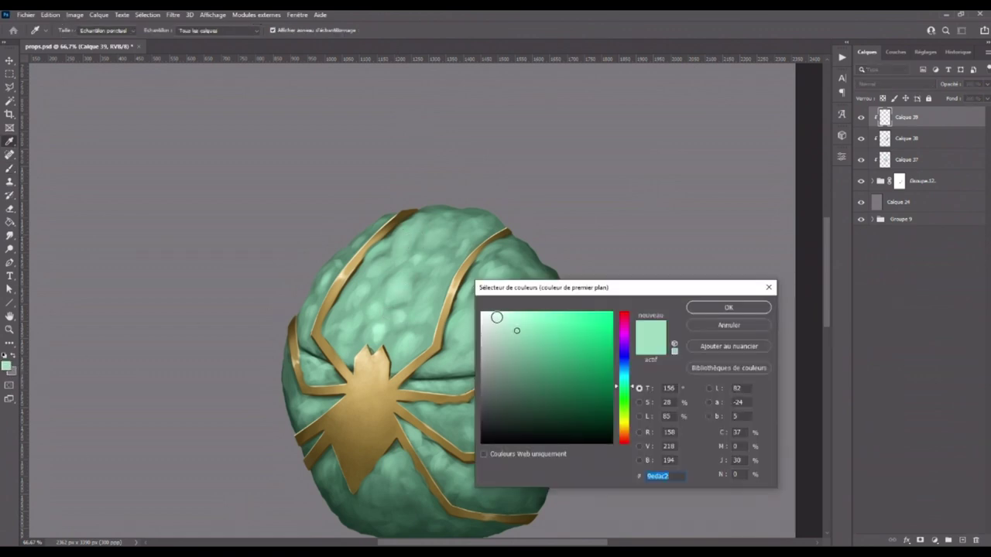
{"action": "left_click", "coordinate": [718, 307]}
{"action": "left_click", "coordinate": [399, 284]}
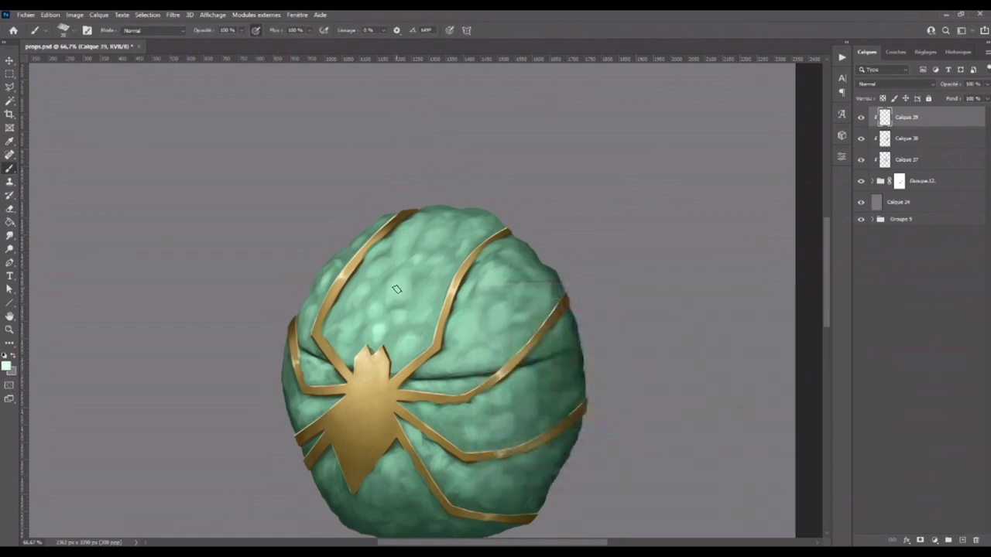
{"action": "key", "text": "bracketleft"}
{"action": "key", "text": "bracketleft"}
{"action": "key", "text": "ctrl+minus"}
{"action": "key", "text": "ctrl+minus"}
{"action": "key", "text": "ctrl+plus"}
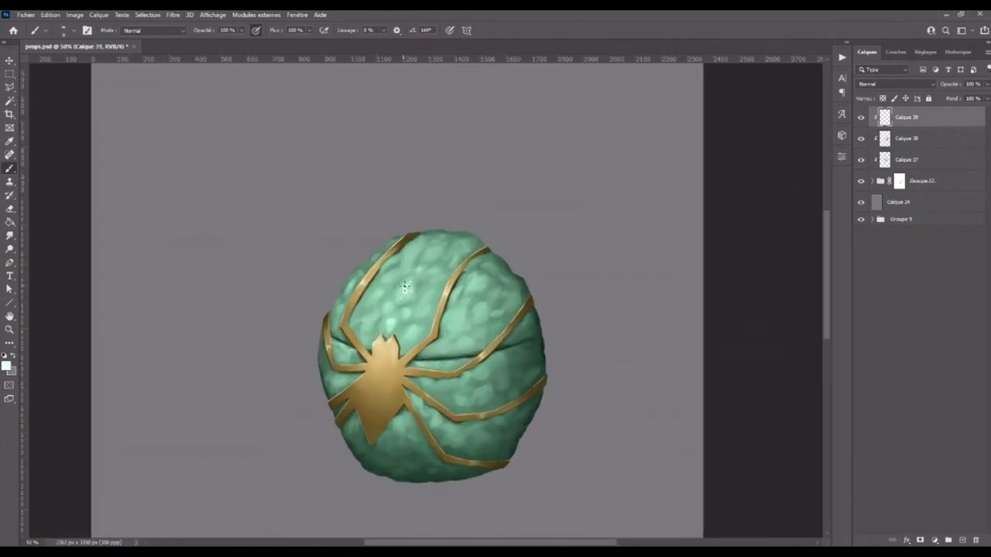
{"action": "key", "text": "bracketright"}
{"action": "key", "text": "bracketright"}
{"action": "key", "text": "bracketright"}
{"action": "key", "text": "bracketleft"}
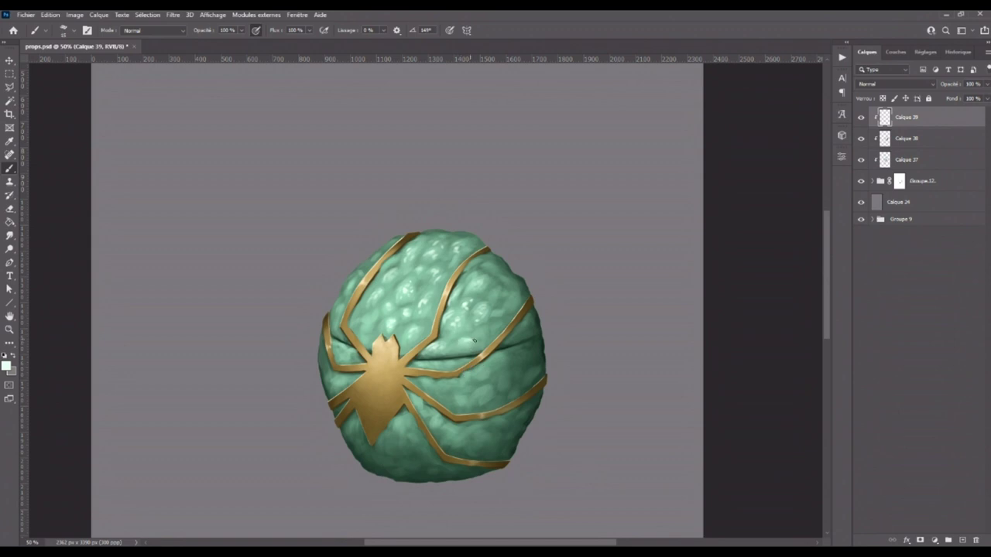
- Paint more highlight dots on scales all over the egg, resizing the brush between 25 and 40
{"action": "key", "text": "bracketright"}
{"action": "key", "text": "bracketleft"}
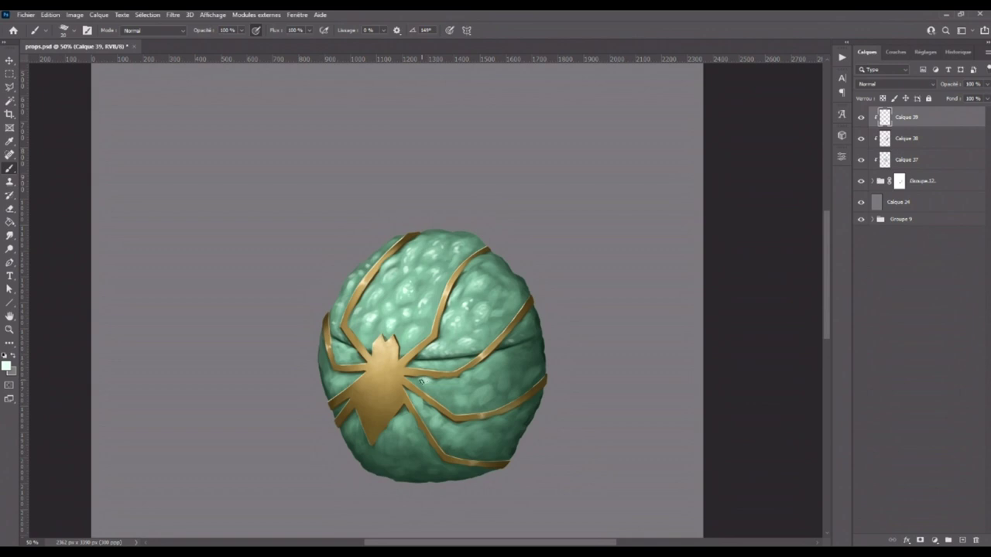
{"action": "key", "text": "ctrl+minus"}
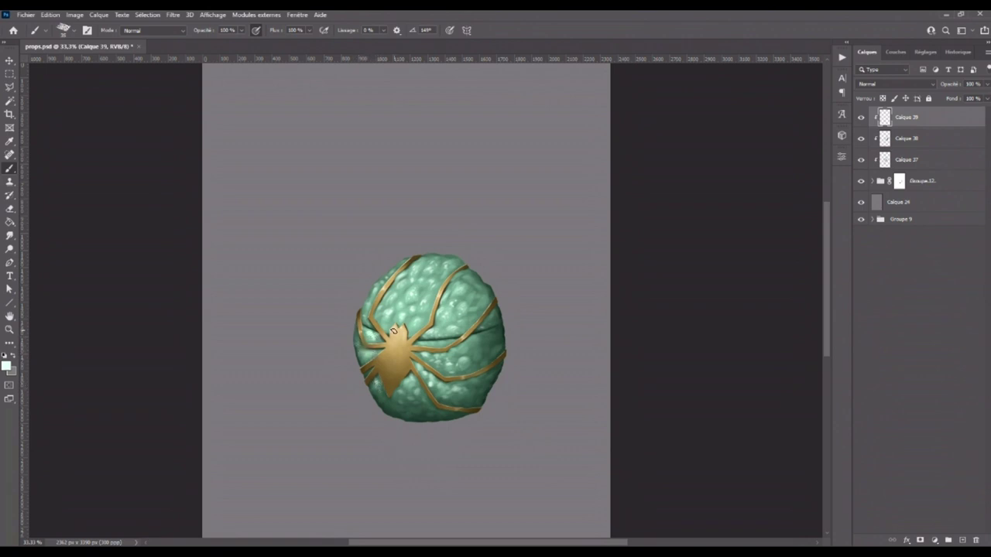
{"action": "key", "text": "bracketleft"}
{"action": "key", "text": "bracketright"}
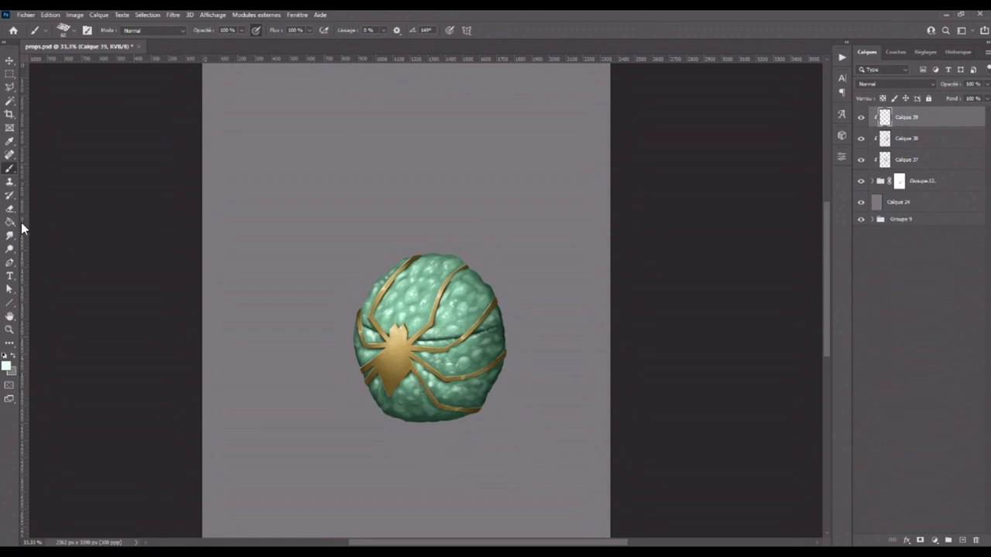
- Add a layer mask to Calque 39 and mask out highlights near the egg's top
{"action": "left_click", "coordinate": [919, 540]}
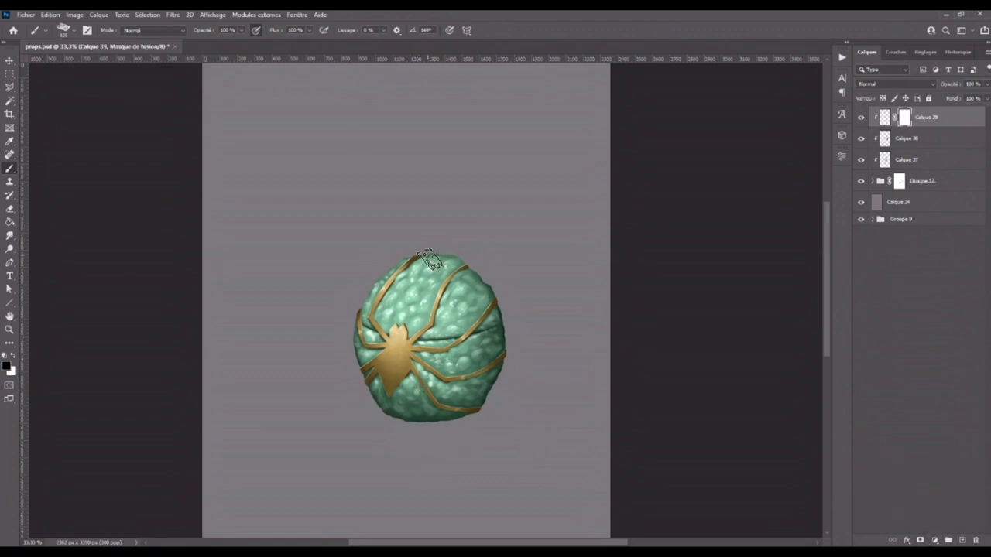
{"action": "left_click_drag", "start_coordinate": [434, 263], "coordinate": [427, 256]}
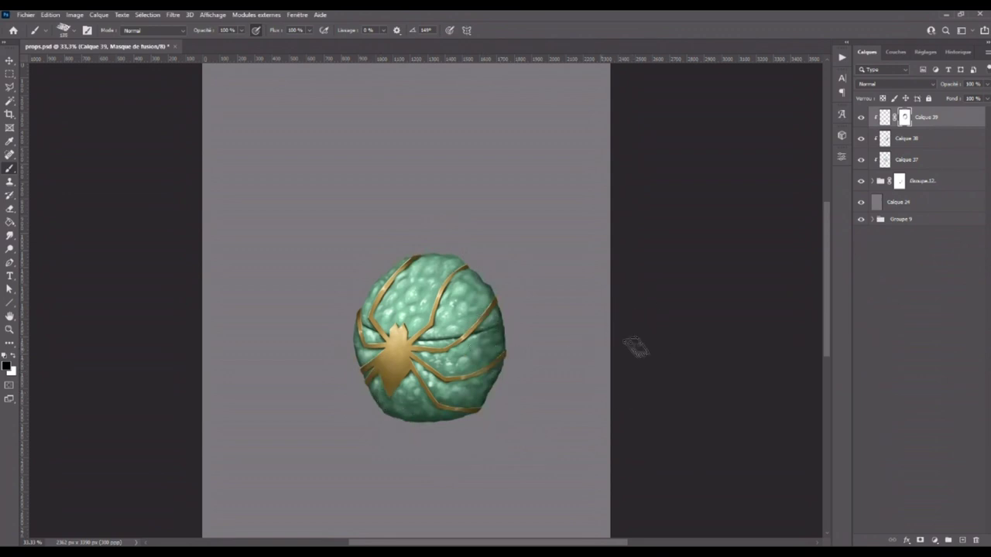
{"action": "left_click", "coordinate": [884, 117]}
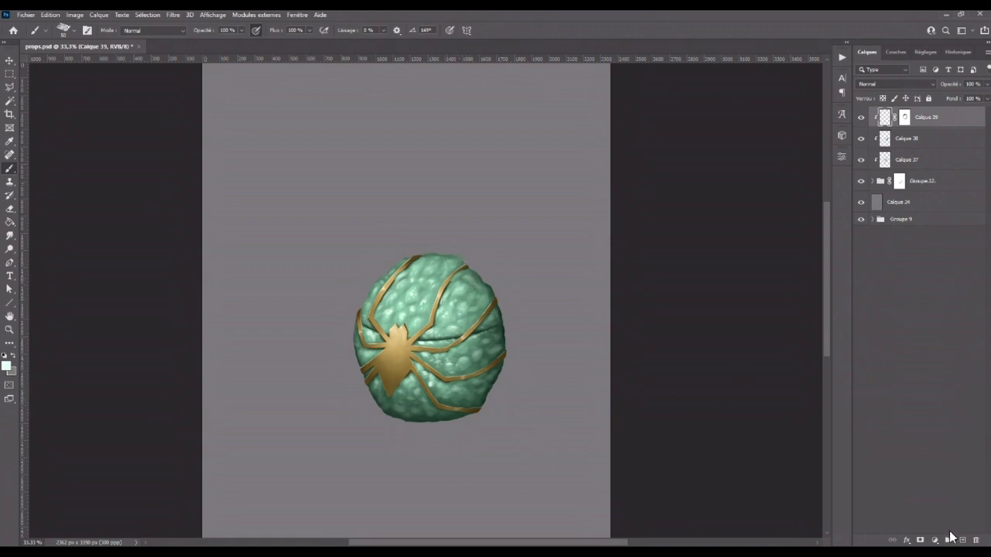
- Add a new layer Calque 40 clipped onto Calque 39
{"action": "left_click", "coordinate": [962, 539]}
{"action": "left_click", "coordinate": [939, 126], "text": "alt"}
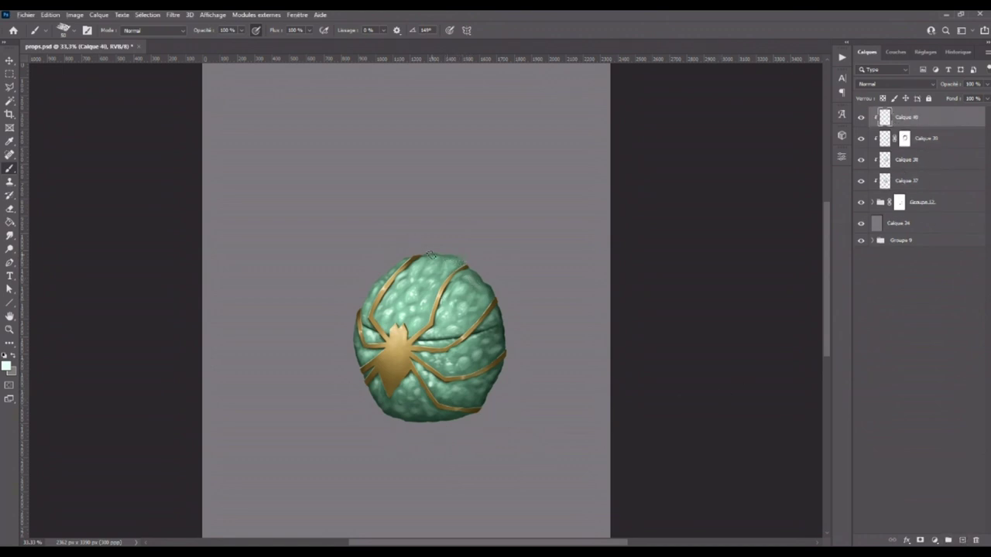
{"action": "key", "text": "ctrl+plus"}
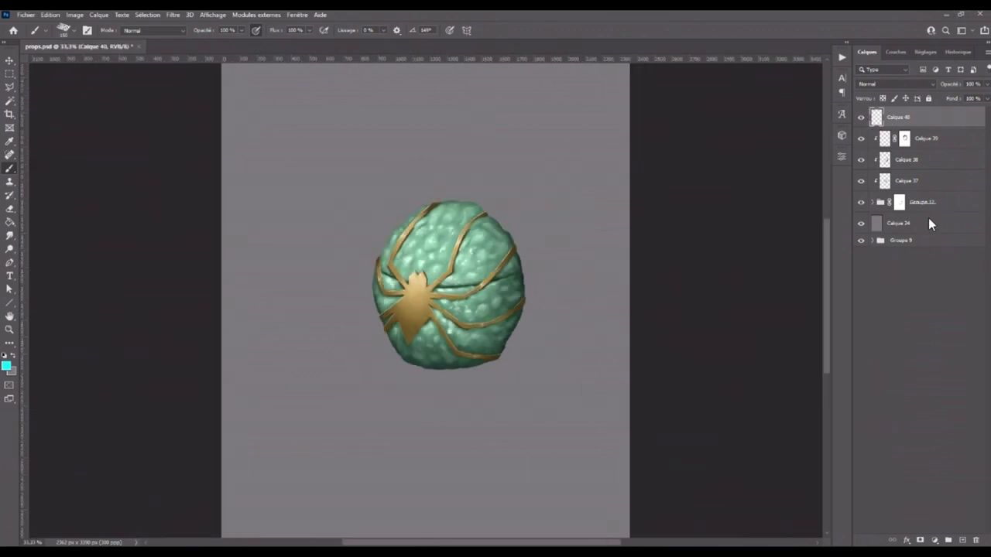
- Duplicate Calque 24, lower the copy's brightness to -150, and clip Calque 40 to the layers below
{"action": "left_click", "coordinate": [928, 224]}
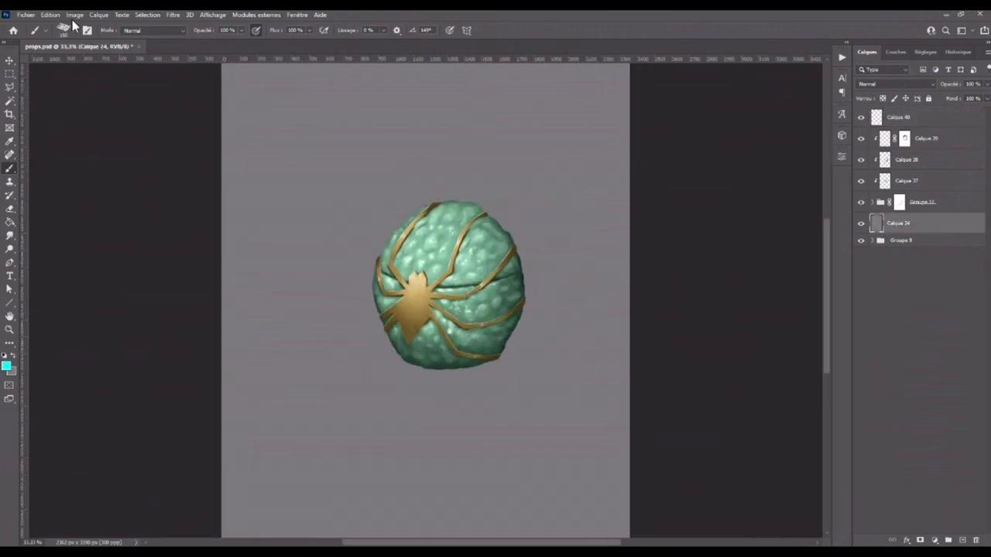
{"action": "key", "text": "m"}
{"action": "left_click_drag", "start_coordinate": [932, 230], "coordinate": [962, 540]}
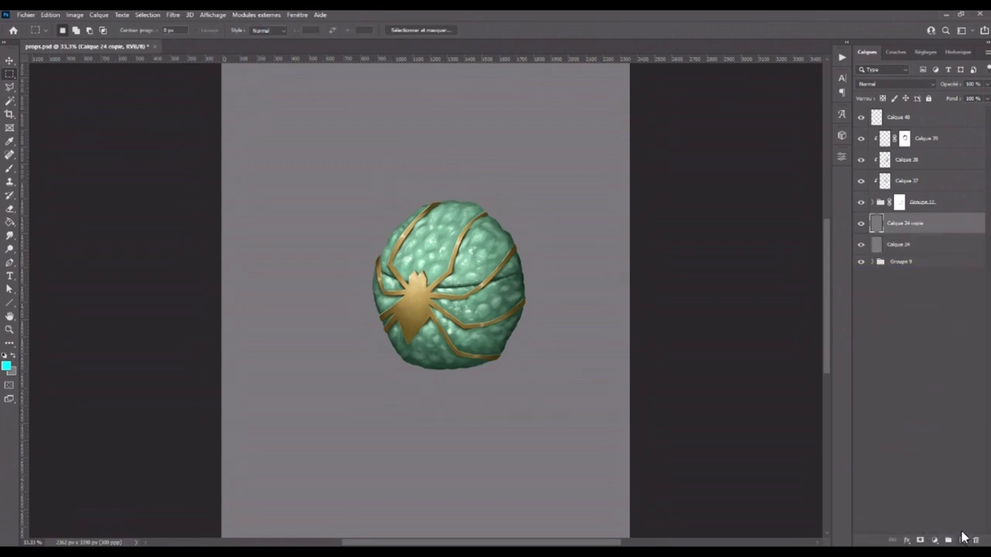
{"action": "left_click", "coordinate": [78, 15]}
{"action": "left_click", "coordinate": [244, 43]}
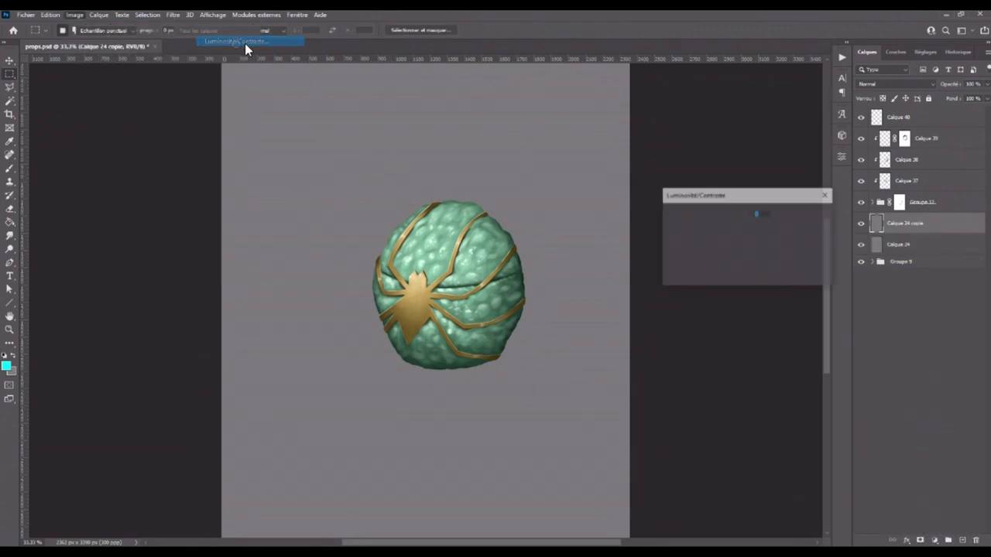
{"action": "left_click_drag", "start_coordinate": [719, 226], "coordinate": [675, 240]}
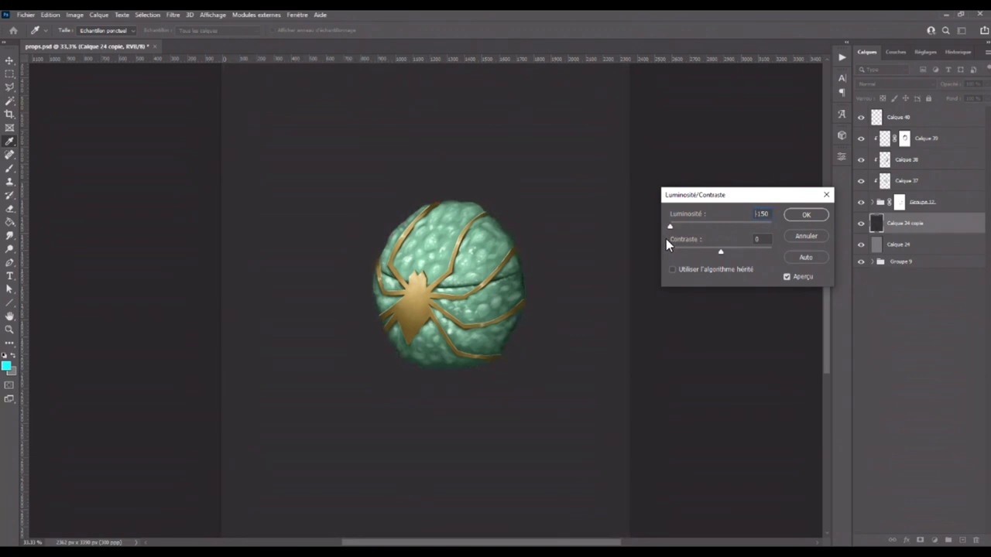
{"action": "left_click", "coordinate": [800, 214]}
{"action": "left_click", "coordinate": [888, 117]}
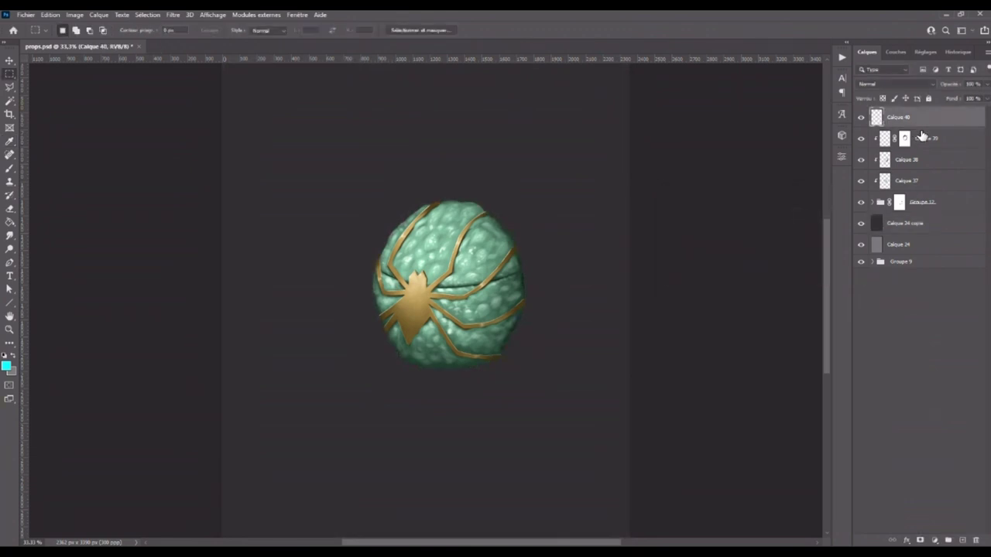
{"action": "key", "text": "ctrl+alt+g"}
- Paint soft cyan rim light along the egg's upper-left edge
{"action": "left_click", "coordinate": [7, 365]}
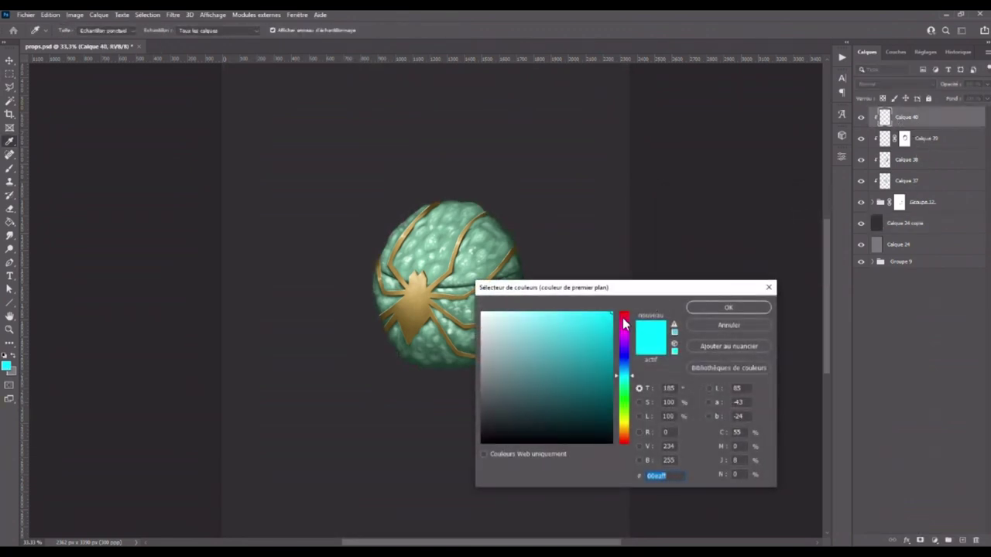
{"action": "left_click", "coordinate": [710, 303]}
{"action": "key", "text": "ctrl+plus"}
{"action": "key", "text": "ctrl+plus"}
{"action": "key", "text": "b"}
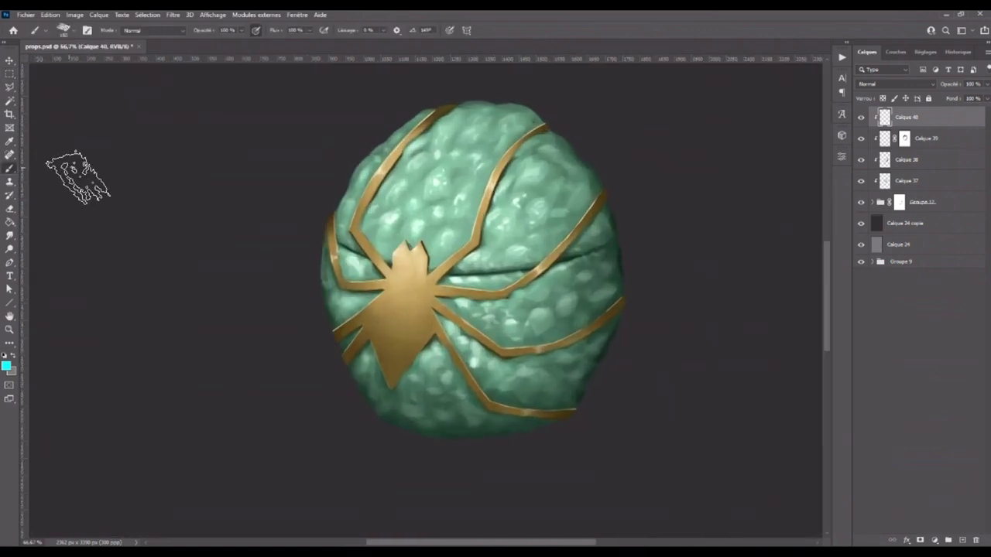
{"action": "scroll", "coordinate": [387, 364], "scroll_direction": "up", "scroll_amount": 2}
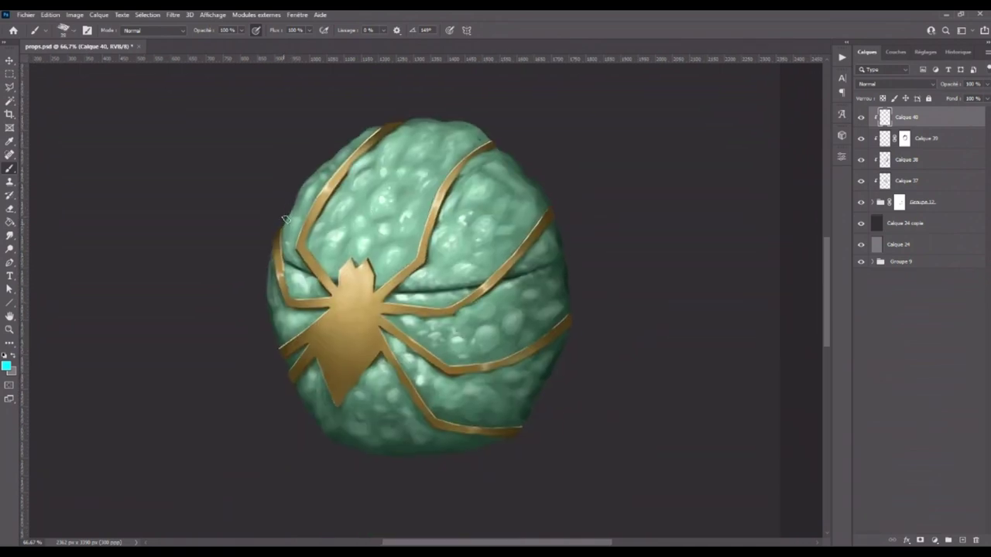
{"action": "left_click_drag", "start_coordinate": [303, 188], "coordinate": [312, 177]}
{"action": "key", "text": "bracketright"}
{"action": "left_click_drag", "start_coordinate": [334, 158], "coordinate": [370, 130]}
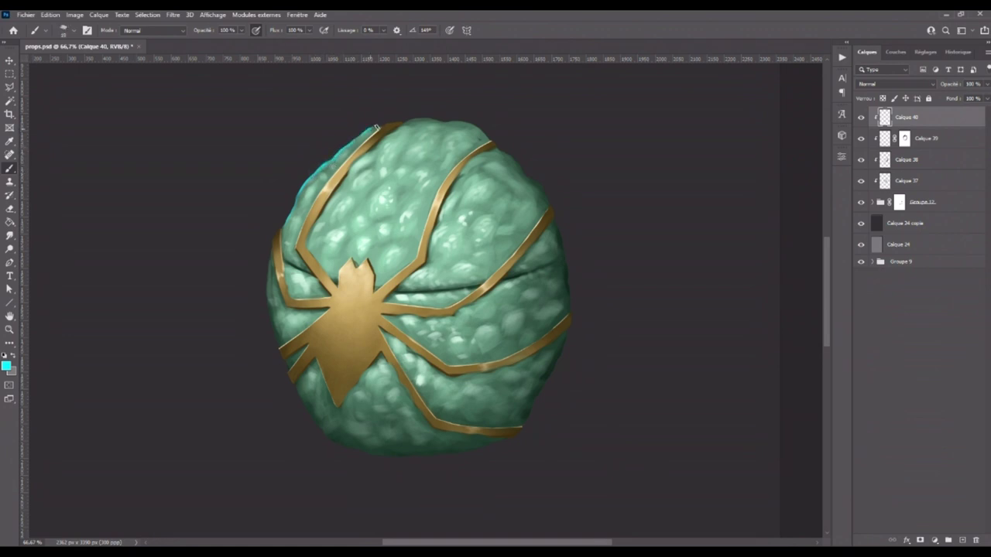
{"action": "left_click_drag", "start_coordinate": [407, 82], "coordinate": [412, 112]}
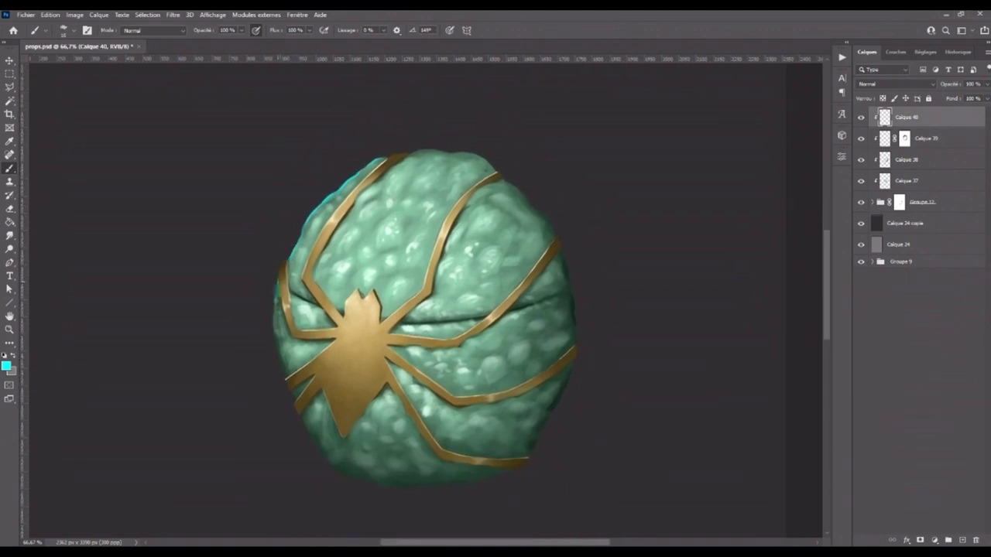
- Extend the cyan rim light down the egg's left and lower-left edges
{"action": "mouse_move", "coordinate": [274, 330]}
{"action": "left_mouse_down"}
{"action": "mouse_move", "coordinate": [272, 292]}
{"action": "mouse_move", "coordinate": [280, 378]}
{"action": "left_mouse_up"}
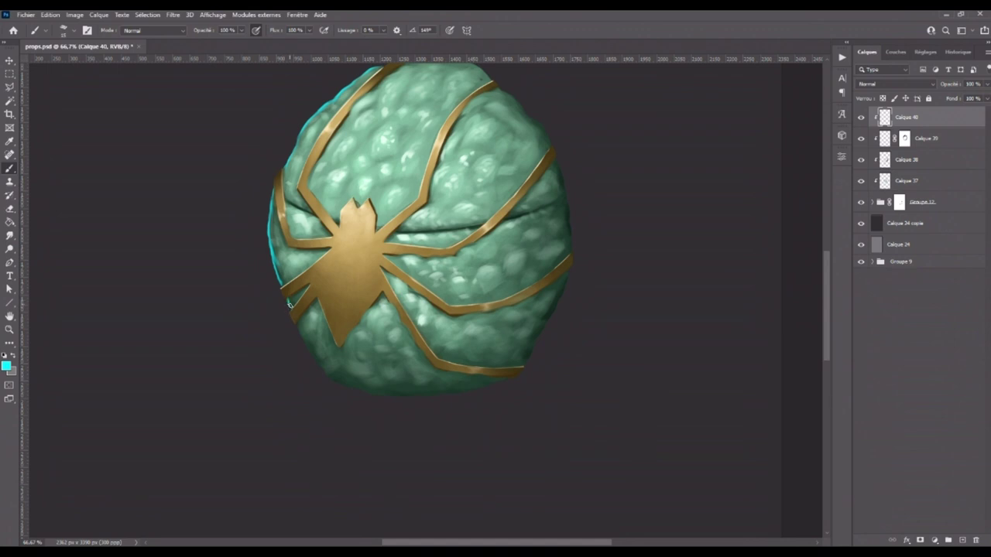
{"action": "left_click_drag", "start_coordinate": [296, 329], "coordinate": [313, 351]}
{"action": "key", "text": "ctrl+minus"}
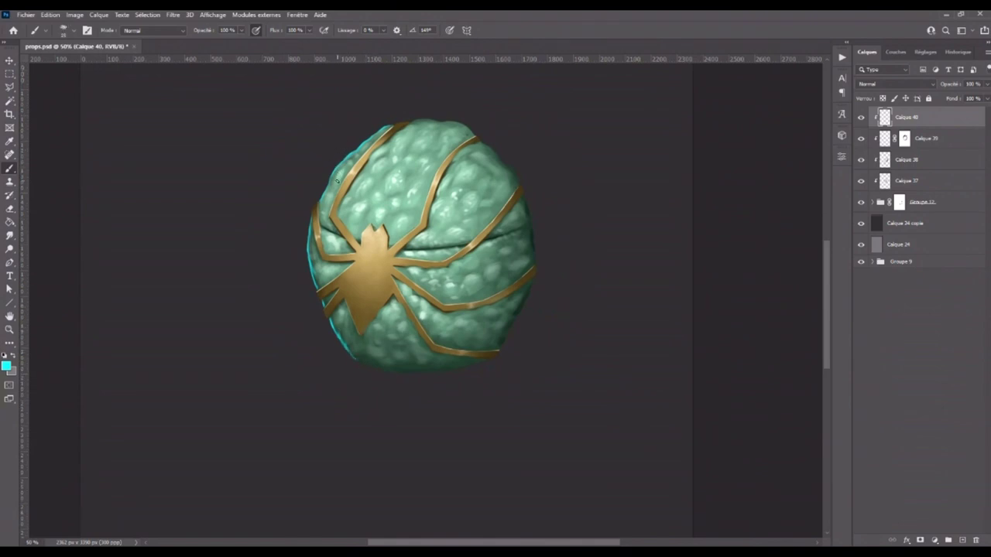
{"action": "key", "text": "bracketright"}
{"action": "key", "text": "bracketright"}
{"action": "key", "text": "bracketright"}
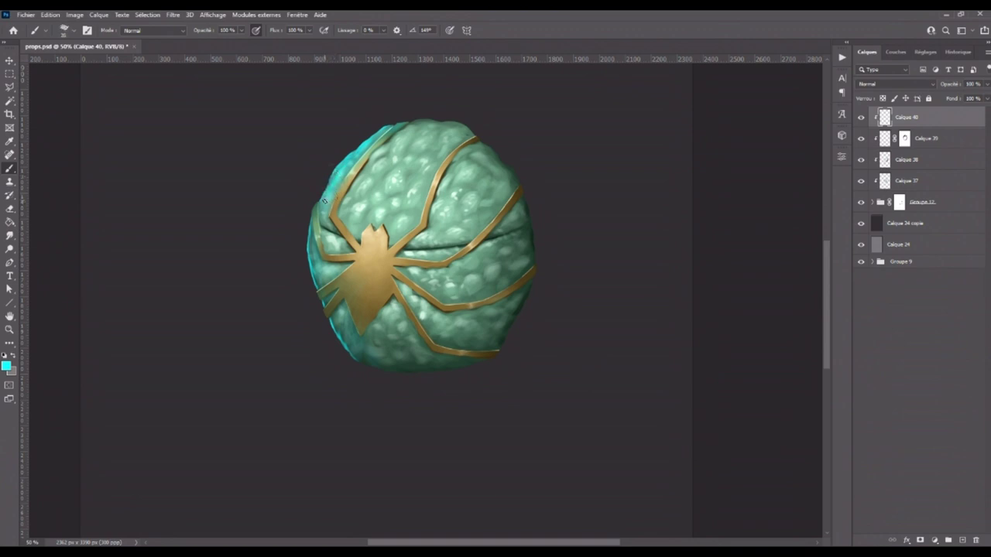
{"action": "key", "text": "bracketright"}
{"action": "left_click_drag", "start_coordinate": [336, 322], "coordinate": [349, 341]}
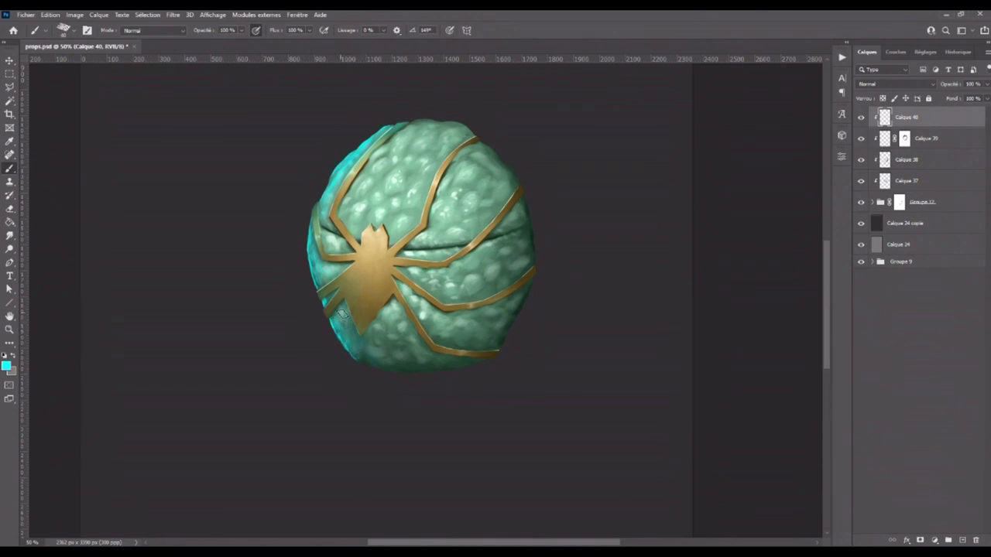
{"action": "key", "text": "bracketleft"}
{"action": "key", "text": "ctrl+minus"}
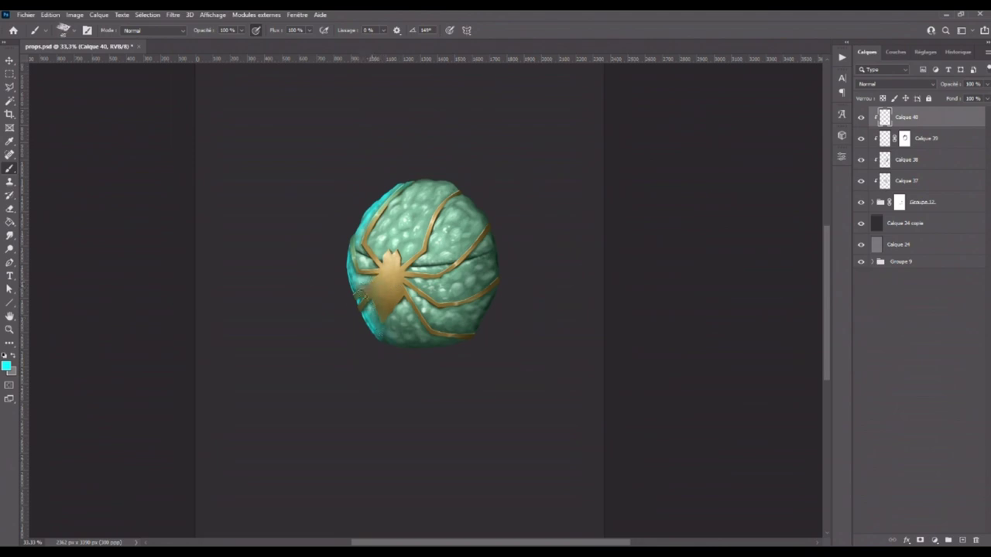
{"action": "scroll", "coordinate": [389, 175], "scroll_direction": "up", "scroll_amount": 3}
- With a smaller brush, add more cyan light along the egg's top-left and left rim
{"action": "left_click_drag", "start_coordinate": [376, 202], "coordinate": [377, 332]}
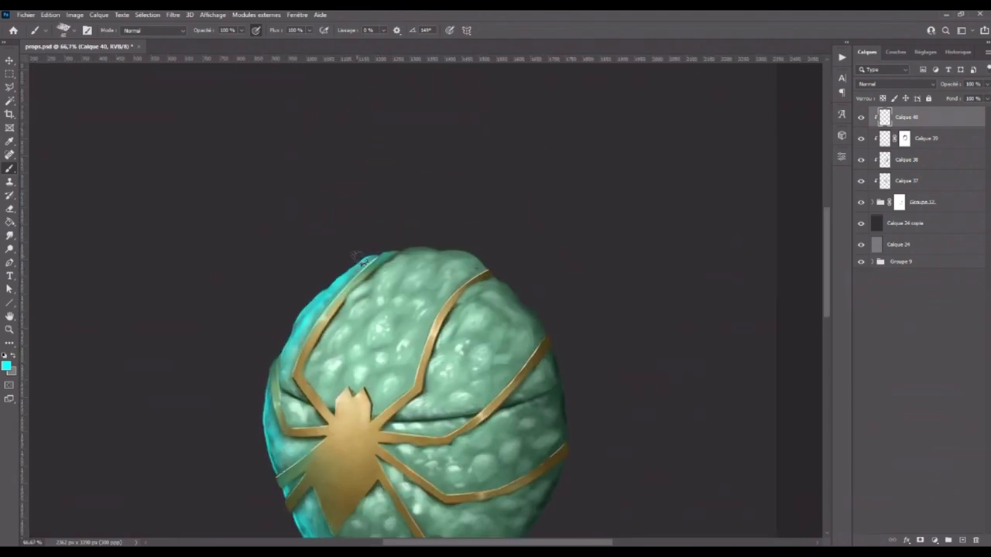
{"action": "key", "text": "bracketleft"}
{"action": "key", "text": "bracketleft"}
{"action": "left_click_drag", "start_coordinate": [386, 255], "coordinate": [401, 251]}
{"action": "left_click_drag", "start_coordinate": [374, 333], "coordinate": [308, 252]}
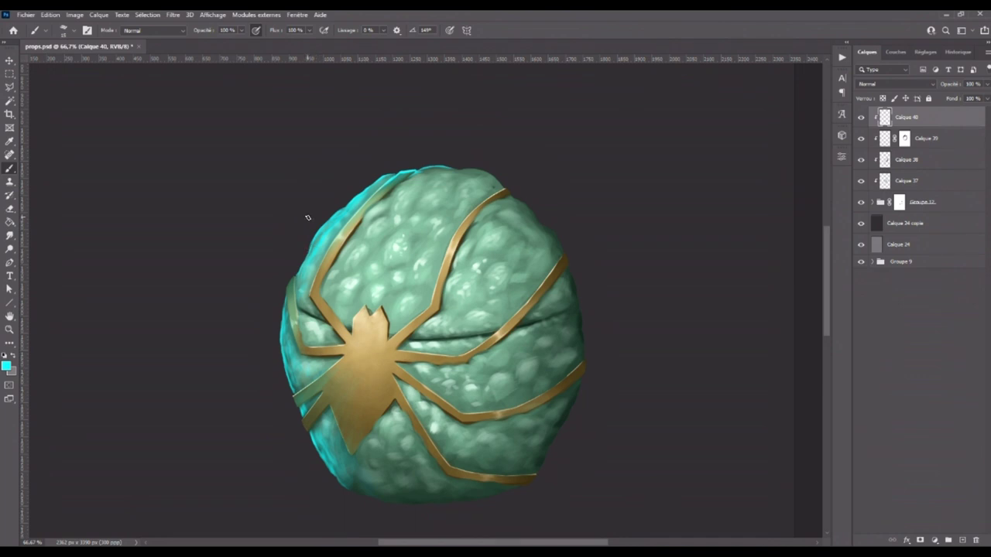
{"action": "key", "text": "ctrl+1"}
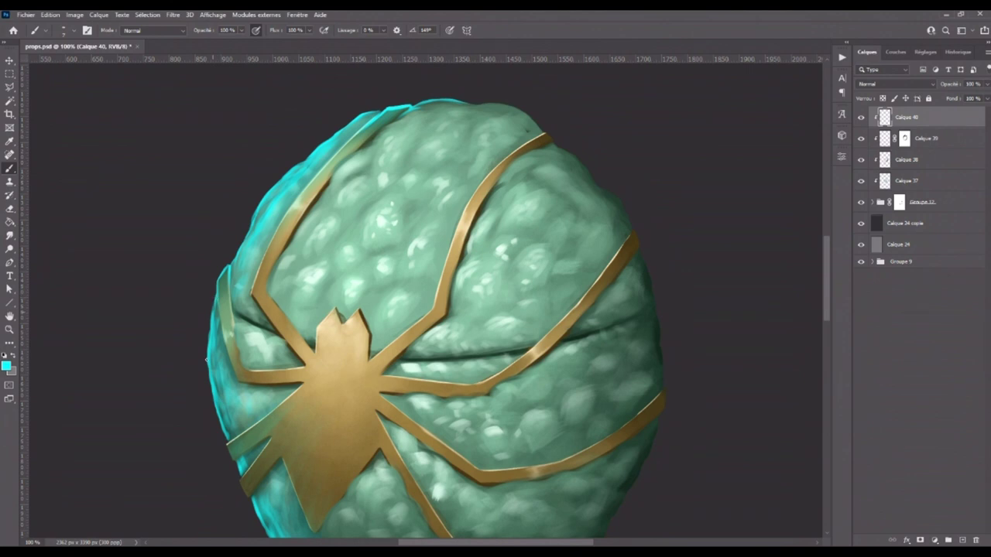
{"action": "scroll", "coordinate": [221, 325], "scroll_direction": "down", "scroll_amount": 5}
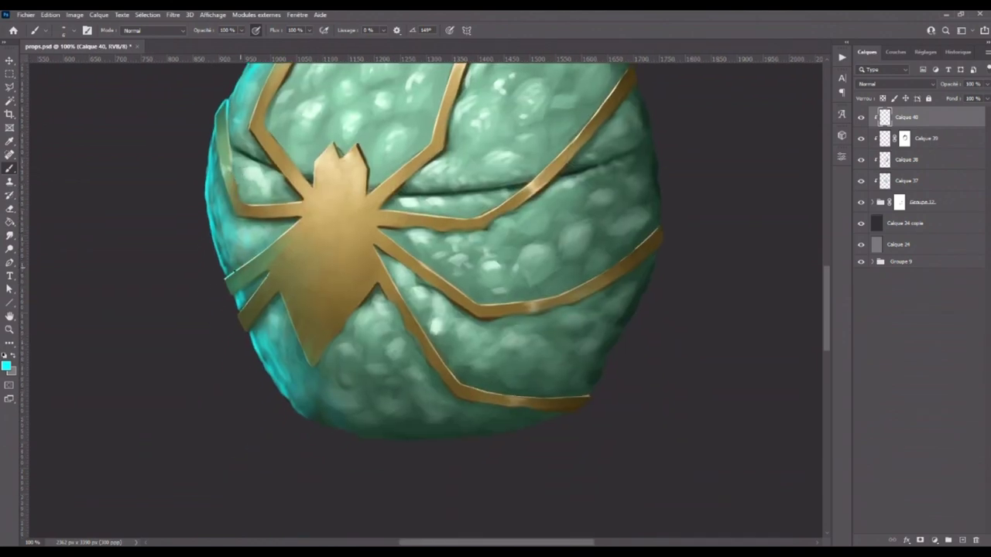
{"action": "left_click_drag", "start_coordinate": [228, 292], "coordinate": [230, 295]}
{"action": "left_click_drag", "start_coordinate": [244, 325], "coordinate": [245, 319]}
- Paint cyan onto the egg's lower-left side, undo the spider-smearing stroke, then set white as foreground
{"action": "key", "text": "ctrl+minus"}
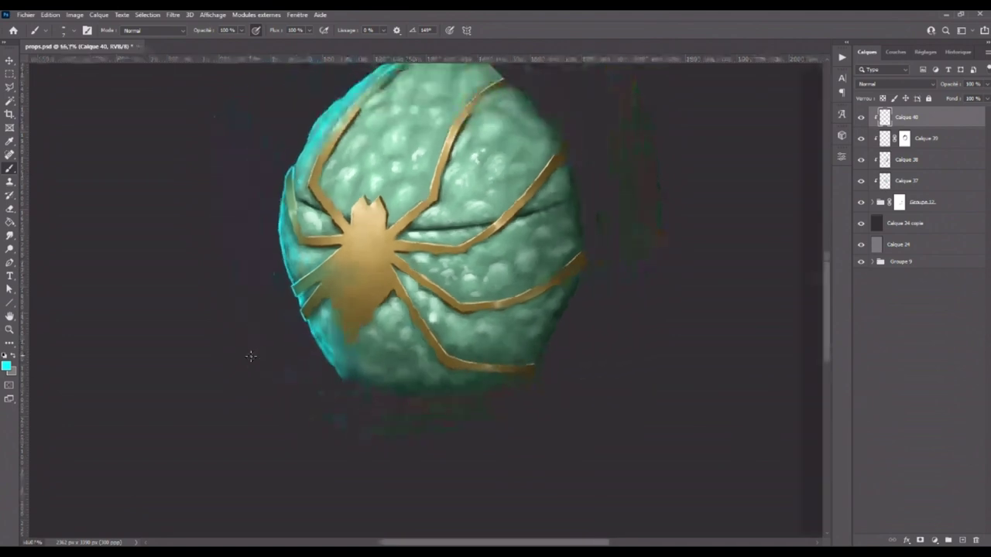
{"action": "left_click_drag", "start_coordinate": [386, 317], "coordinate": [395, 379]}
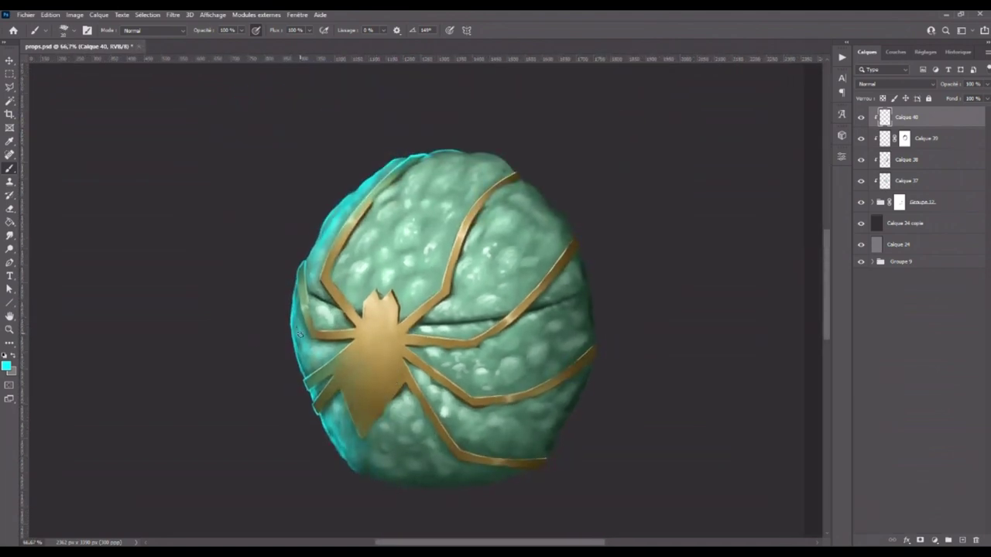
{"action": "key", "text": "ctrl+minus"}
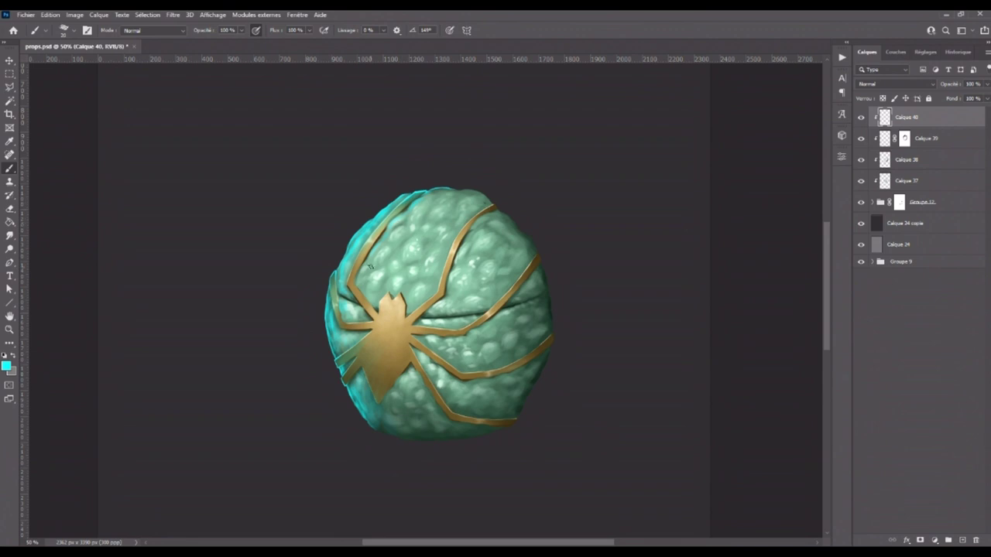
{"action": "key", "text": "bracketright"}
{"action": "key", "text": "ctrl+minus"}
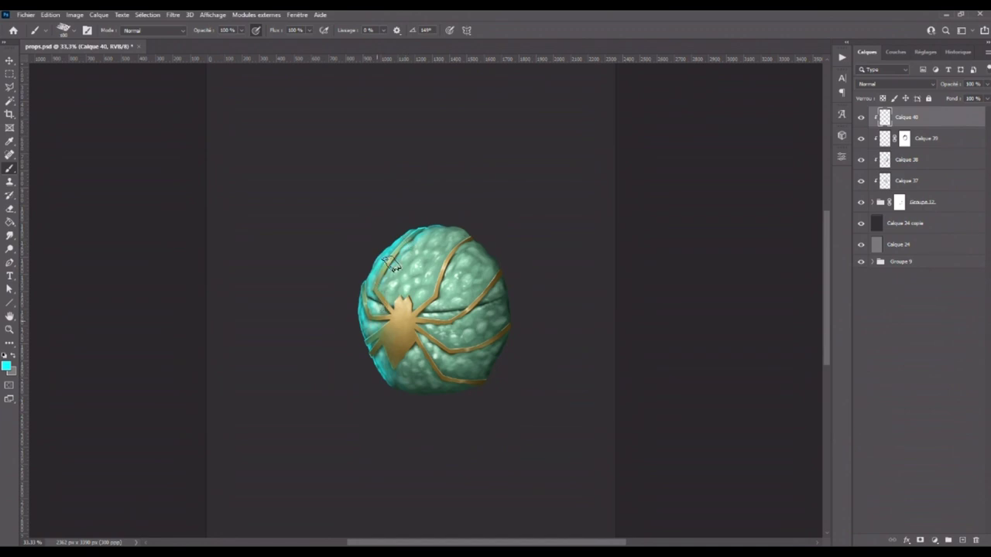
{"action": "left_click_drag", "start_coordinate": [379, 309], "coordinate": [391, 364]}
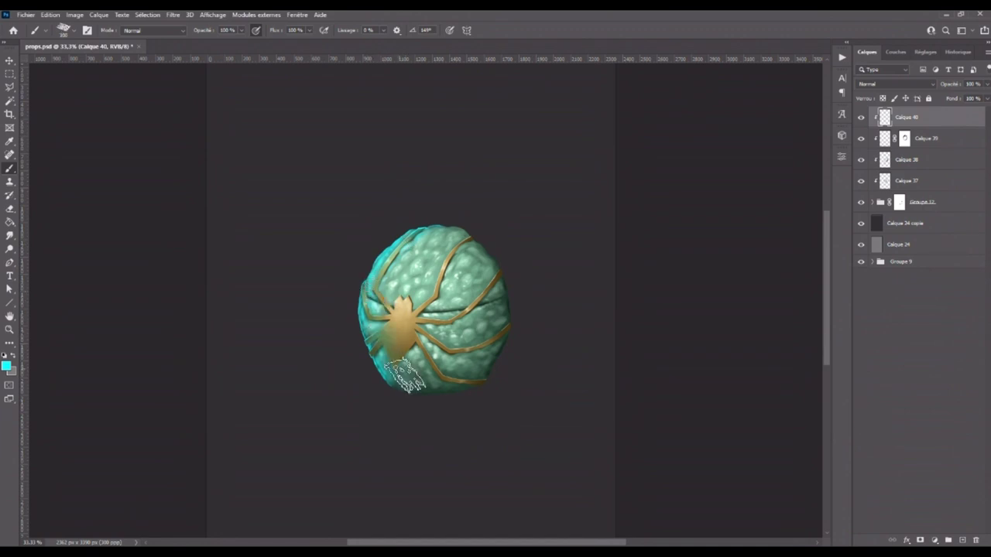
{"action": "key", "text": "ctrl+alt+z"}
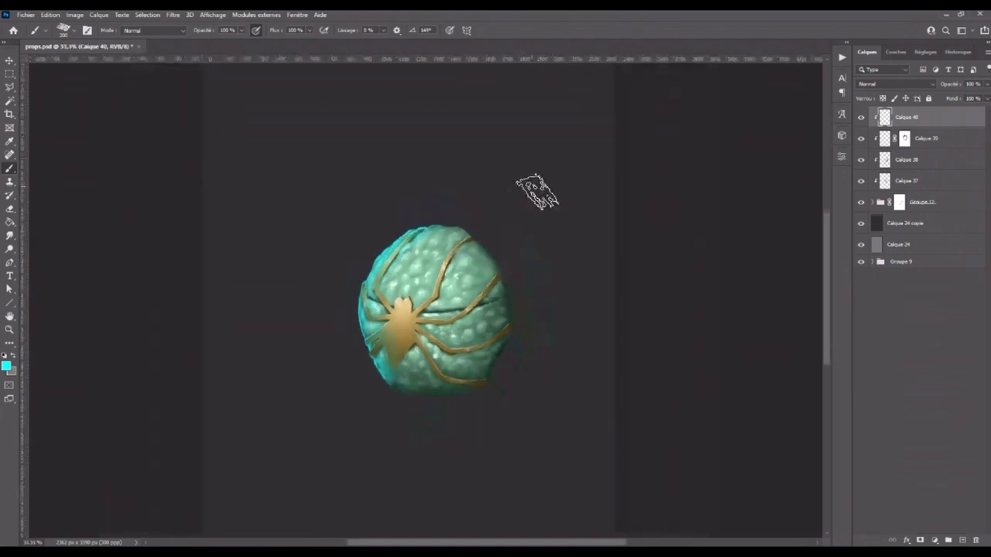
{"action": "left_click", "coordinate": [5, 356]}
{"action": "left_click", "coordinate": [13, 355]}
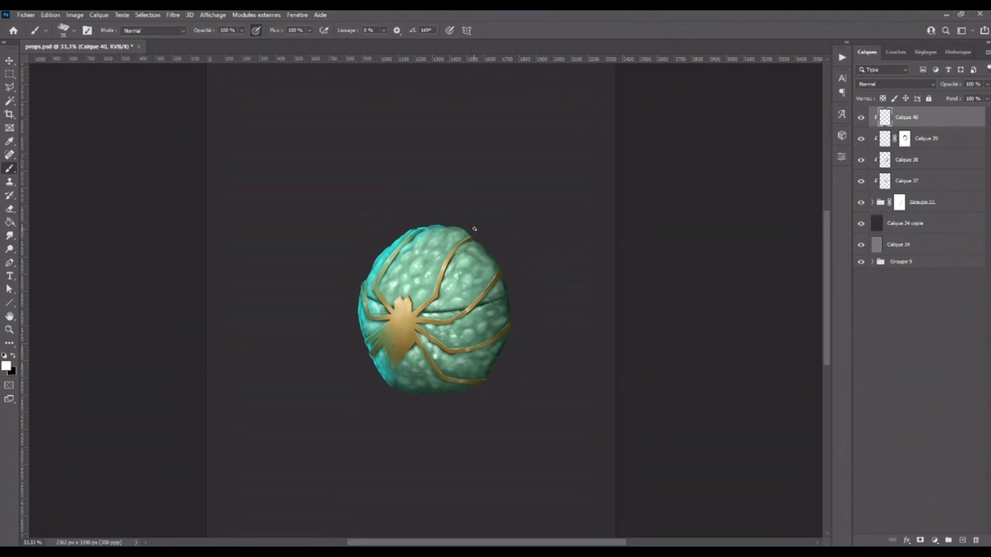
- Paint a thin white highlight along the egg's top edge and onto its right edge
{"action": "key", "text": "ctrl+plus"}
{"action": "left_click_drag", "start_coordinate": [507, 201], "coordinate": [387, 266]}
{"action": "key", "text": "ctrl+plus"}
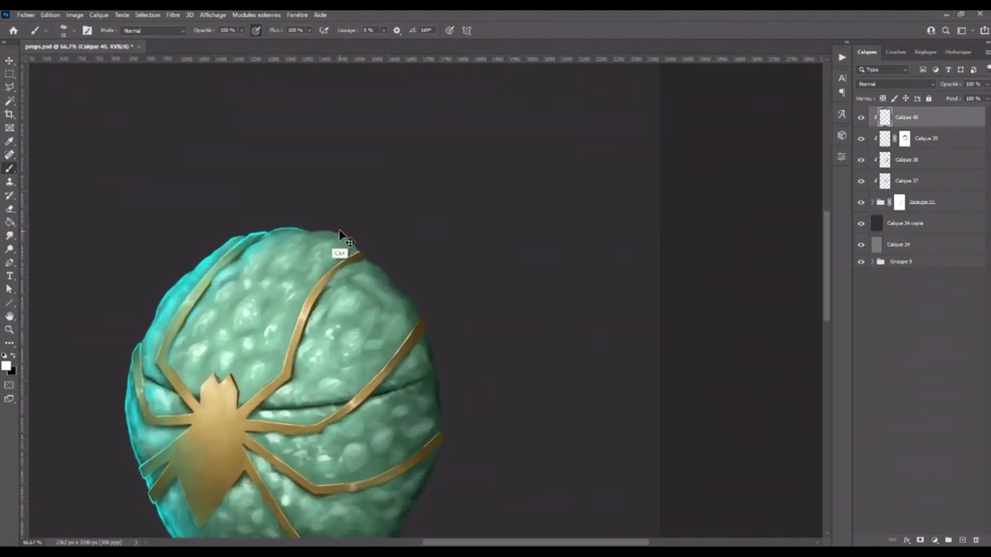
{"action": "key", "text": "ctrl+plus"}
{"action": "mouse_move", "coordinate": [263, 199]}
{"action": "left_mouse_down"}
{"action": "mouse_move", "coordinate": [319, 216]}
{"action": "mouse_move", "coordinate": [329, 230]}
{"action": "left_mouse_up"}
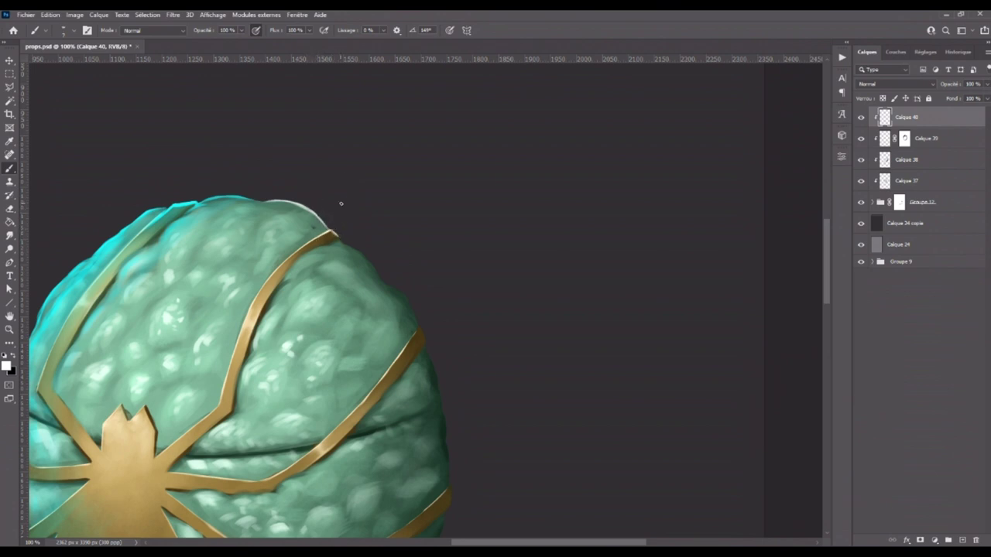
{"action": "left_click_drag", "start_coordinate": [338, 240], "coordinate": [388, 278]}
{"action": "mouse_move", "coordinate": [379, 280]}
{"action": "left_mouse_down"}
{"action": "mouse_move", "coordinate": [407, 298]}
{"action": "mouse_move", "coordinate": [408, 228]}
{"action": "mouse_move", "coordinate": [408, 275]}
{"action": "left_mouse_up"}
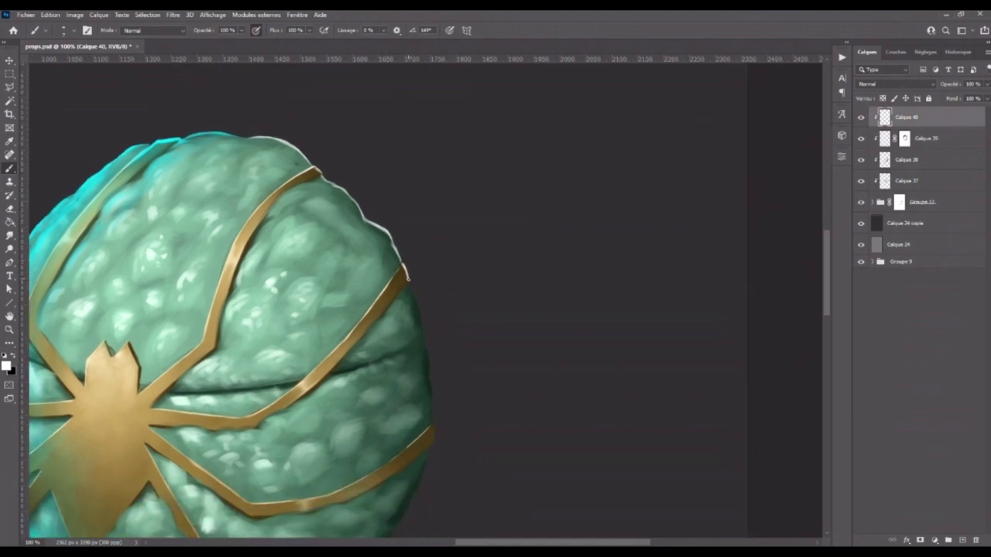
- Add faint pale rim highlights down the egg's right edge
{"action": "mouse_move", "coordinate": [427, 272]}
{"action": "left_mouse_down"}
{"action": "mouse_move", "coordinate": [404, 218]}
{"action": "mouse_move", "coordinate": [399, 269]}
{"action": "left_mouse_up"}
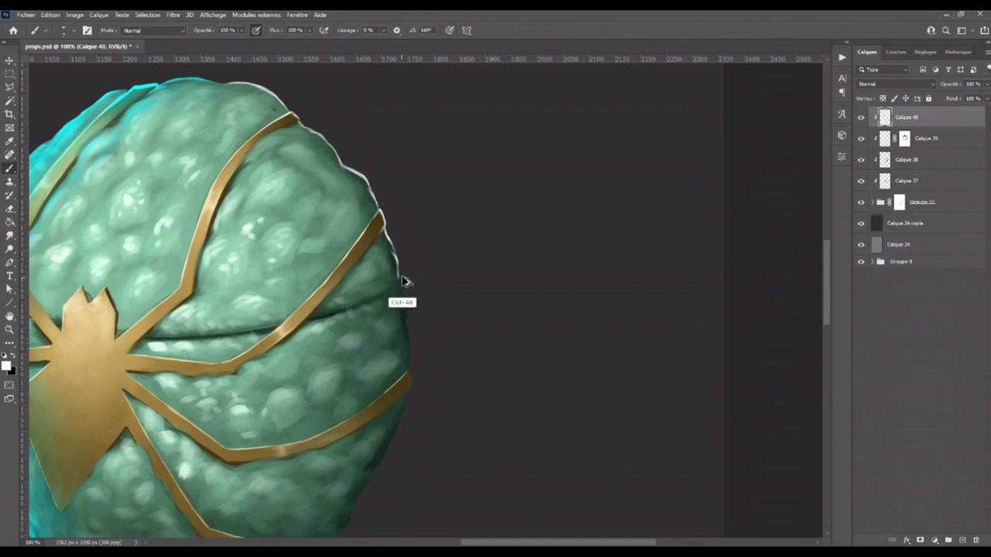
{"action": "left_click_drag", "start_coordinate": [398, 267], "coordinate": [400, 275]}
{"action": "scroll", "coordinate": [429, 256], "scroll_direction": "down", "scroll_amount": 1}
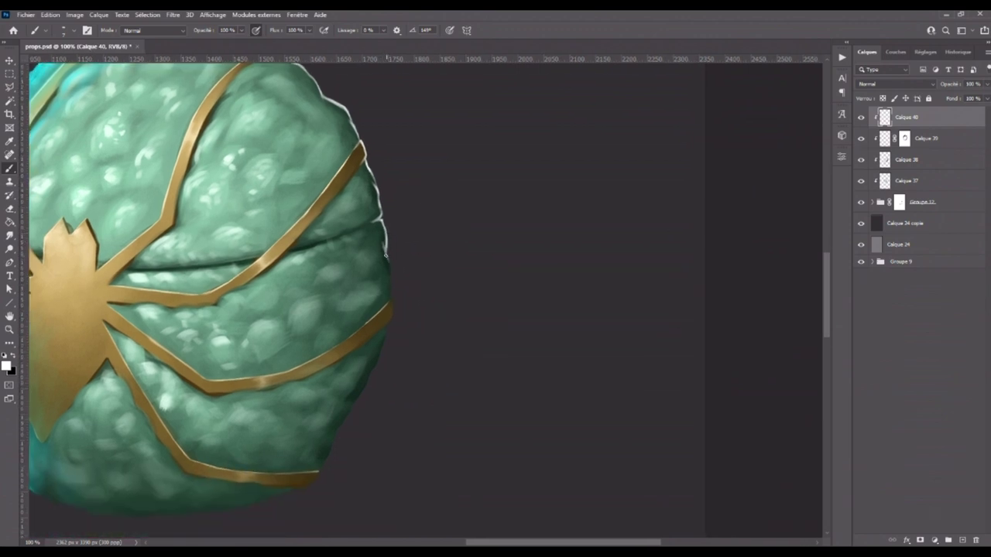
{"action": "left_click_drag", "start_coordinate": [391, 265], "coordinate": [388, 302]}
{"action": "left_click_drag", "start_coordinate": [390, 319], "coordinate": [393, 304]}
{"action": "scroll", "coordinate": [422, 330], "scroll_direction": "down", "scroll_amount": 2}
{"action": "mouse_move", "coordinate": [390, 247]}
{"action": "left_mouse_down"}
{"action": "mouse_move", "coordinate": [347, 344]}
{"action": "mouse_move", "coordinate": [387, 261]}
{"action": "left_mouse_up"}
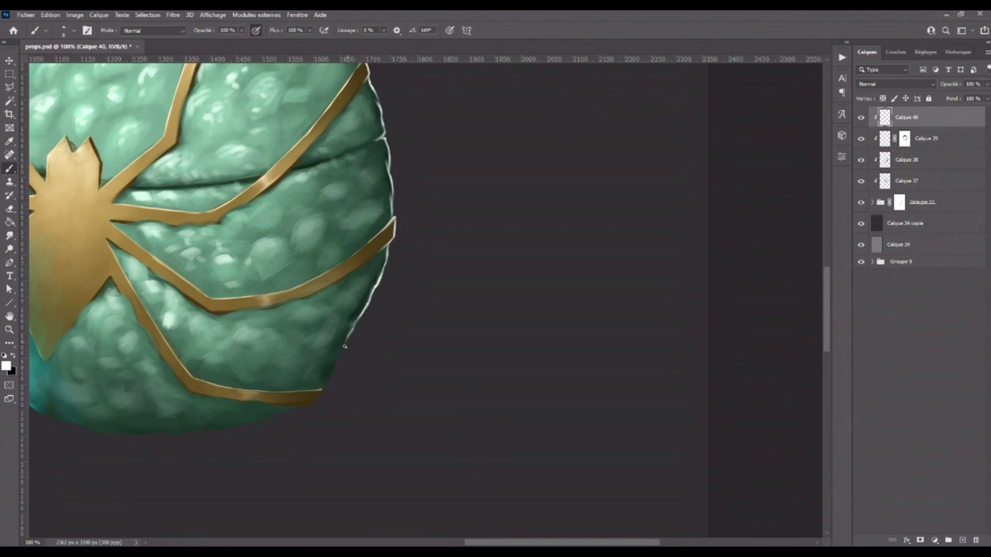
- Extend the highlight down the lower-right rim and along the gold band's end
{"action": "left_click_drag", "start_coordinate": [354, 328], "coordinate": [321, 390]}
{"action": "left_click_drag", "start_coordinate": [319, 393], "coordinate": [296, 406]}
{"action": "key", "text": "ctrl+minus"}
{"action": "key", "text": "ctrl+minus"}
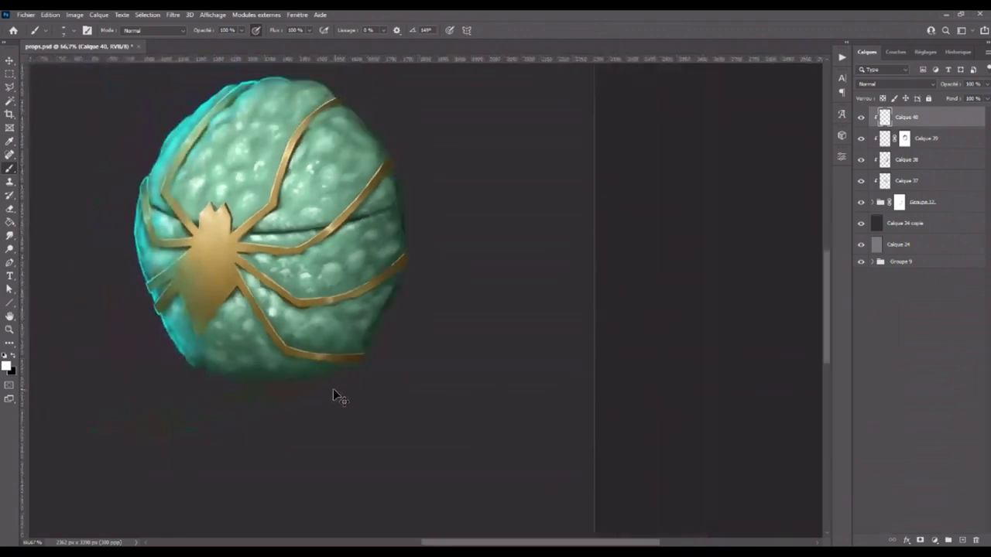
{"action": "key", "text": "ctrl+minus"}
{"action": "left_click_drag", "start_coordinate": [438, 318], "coordinate": [500, 334]}
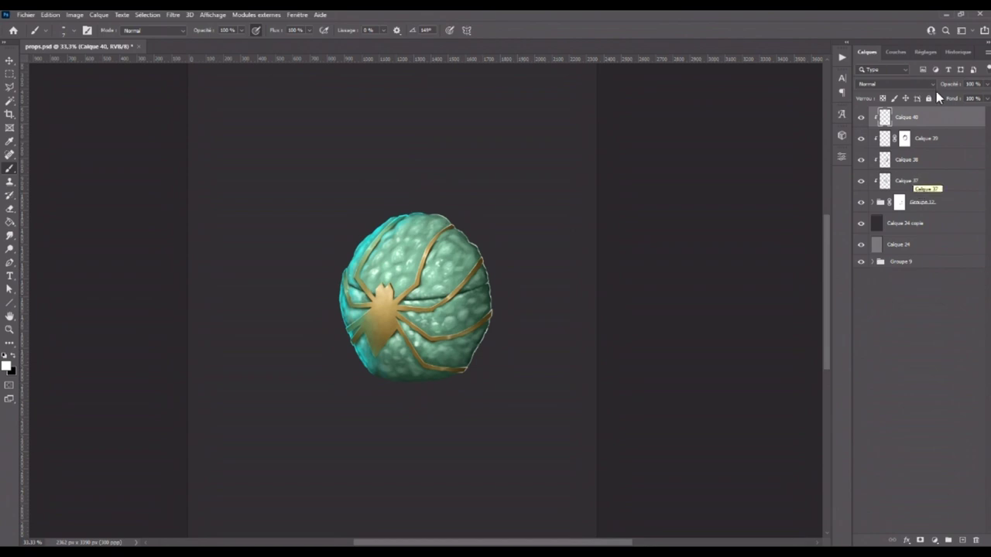
- Paint black over the egg's upper-left on a new clipped layer set to Incrustation at ~36%
{"action": "left_click", "coordinate": [962, 539]}
{"action": "left_click", "coordinate": [936, 127], "text": "alt"}
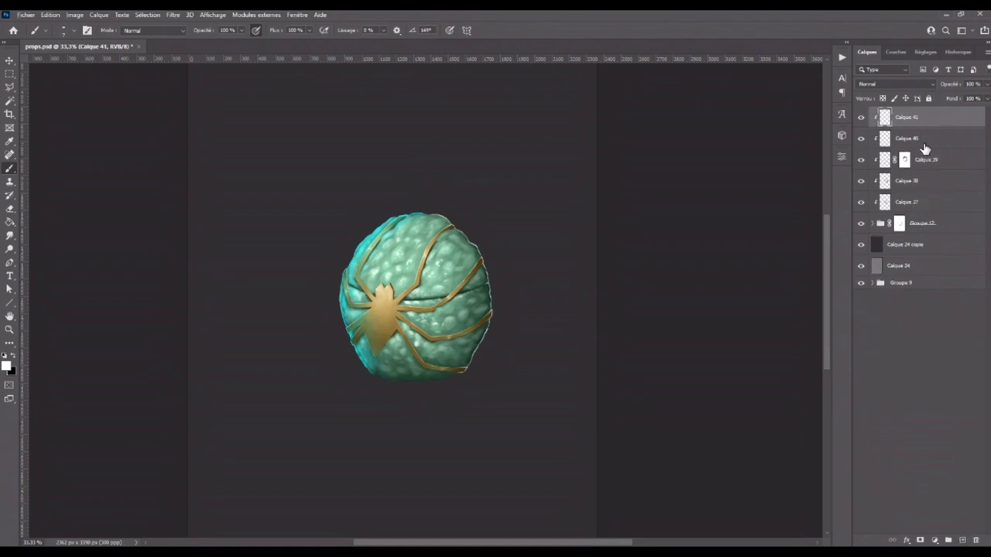
{"action": "left_click", "coordinate": [14, 356]}
{"action": "mouse_move", "coordinate": [373, 242]}
{"action": "left_mouse_down"}
{"action": "mouse_move", "coordinate": [401, 254]}
{"action": "mouse_move", "coordinate": [354, 377]}
{"action": "mouse_move", "coordinate": [398, 409]}
{"action": "mouse_move", "coordinate": [384, 509]}
{"action": "left_mouse_up"}
{"action": "left_click", "coordinate": [898, 84]}
{"action": "left_click", "coordinate": [877, 210]}
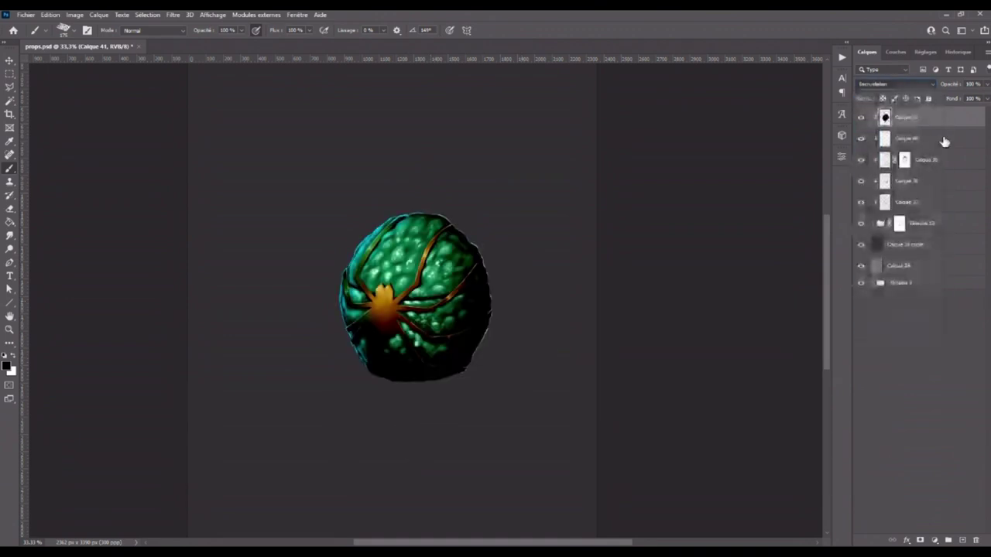
{"action": "left_click", "coordinate": [985, 84]}
{"action": "left_click_drag", "start_coordinate": [975, 95], "coordinate": [959, 96]}
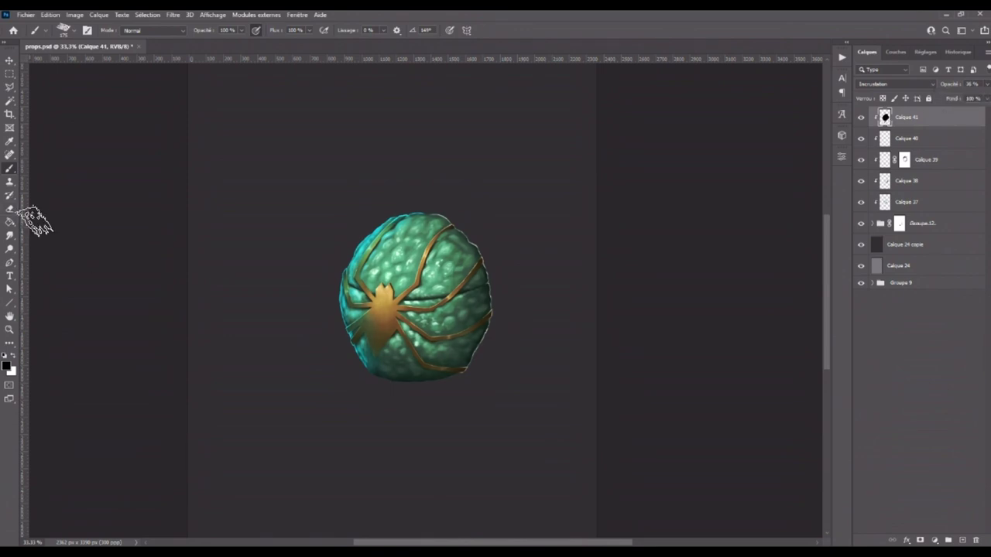
- Add a layer mask and mask the shading away from the gold spider's body
{"action": "left_click", "coordinate": [928, 540]}
{"action": "mouse_move", "coordinate": [426, 267]}
{"action": "left_mouse_down"}
{"action": "mouse_move", "coordinate": [387, 302]}
{"action": "mouse_move", "coordinate": [410, 325]}
{"action": "mouse_move", "coordinate": [380, 310]}
{"action": "mouse_move", "coordinate": [410, 325]}
{"action": "mouse_move", "coordinate": [395, 340]}
{"action": "mouse_move", "coordinate": [418, 279]}
{"action": "mouse_move", "coordinate": [453, 241]}
{"action": "mouse_move", "coordinate": [434, 267]}
{"action": "mouse_move", "coordinate": [434, 352]}
{"action": "mouse_move", "coordinate": [379, 313]}
{"action": "mouse_move", "coordinate": [394, 356]}
{"action": "mouse_move", "coordinate": [402, 325]}
{"action": "mouse_move", "coordinate": [387, 325]}
{"action": "mouse_move", "coordinate": [468, 328]}
{"action": "mouse_move", "coordinate": [387, 331]}
{"action": "mouse_move", "coordinate": [391, 275]}
{"action": "mouse_move", "coordinate": [387, 332]}
{"action": "mouse_move", "coordinate": [406, 357]}
{"action": "left_mouse_up"}
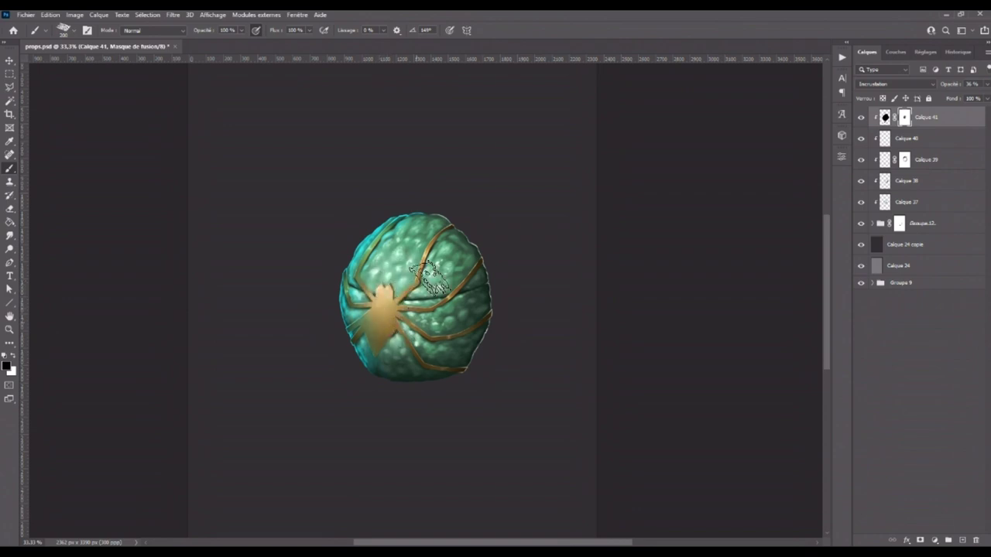
{"action": "left_click", "coordinate": [861, 118]}
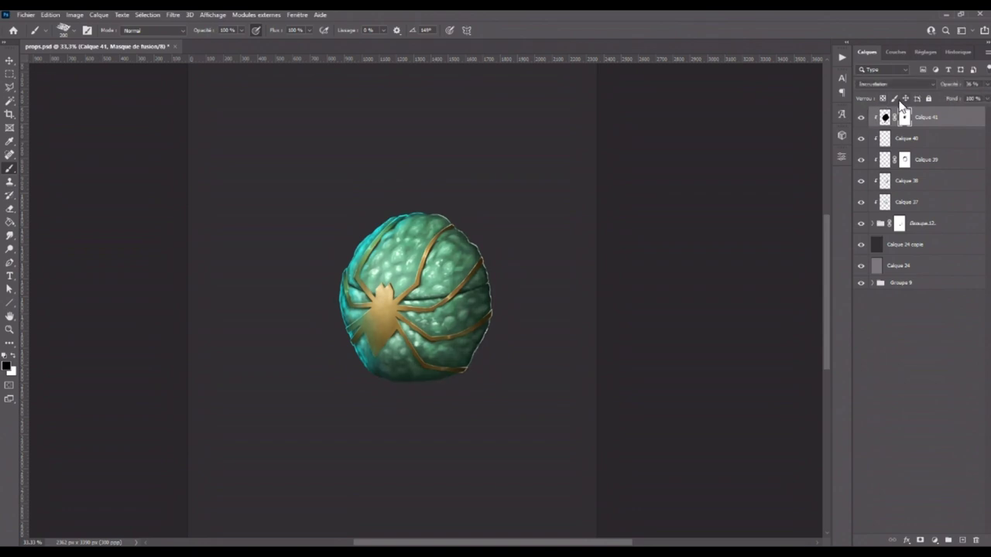
{"action": "left_click", "coordinate": [904, 117]}
{"action": "mouse_move", "coordinate": [387, 294]}
{"action": "left_mouse_down"}
{"action": "mouse_move", "coordinate": [364, 317]}
{"action": "mouse_move", "coordinate": [389, 341]}
{"action": "left_mouse_up"}
{"action": "key", "text": "ctrl+plus"}
{"action": "key", "text": "ctrl+plus"}
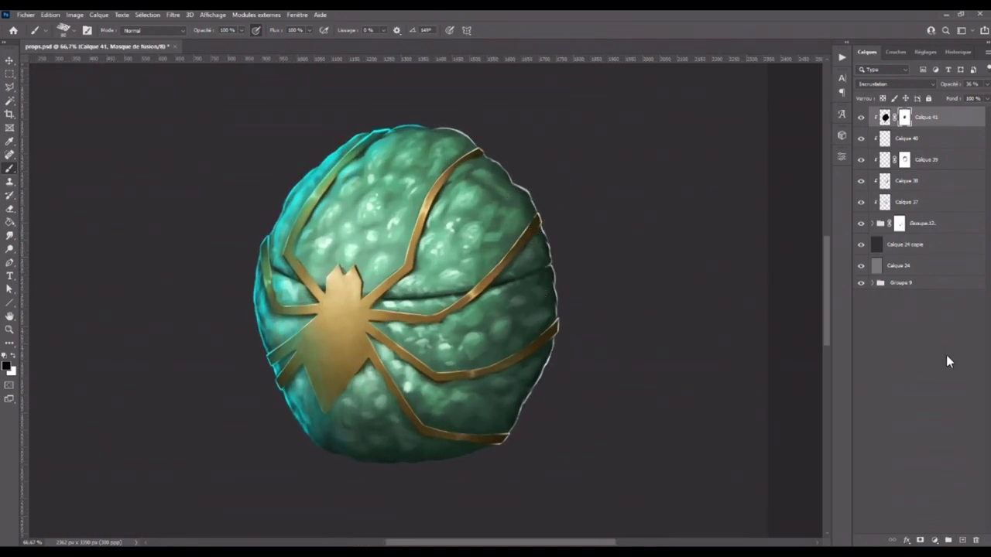
{"action": "left_click", "coordinate": [962, 539]}
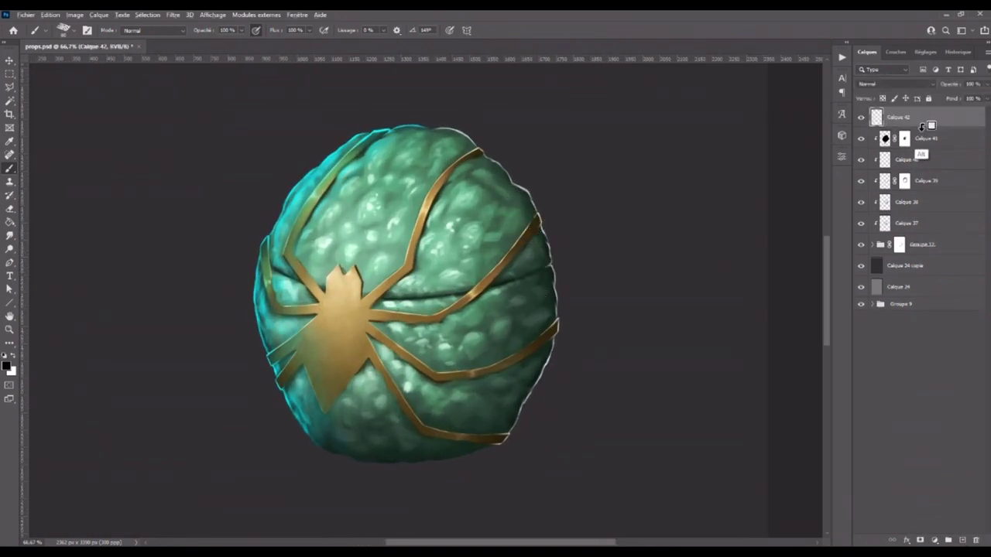
- Clip Calque 42 to the layers below and paint the spider's head lighter beige
{"action": "left_click", "coordinate": [914, 127], "text": "alt"}
{"action": "key", "text": "x"}
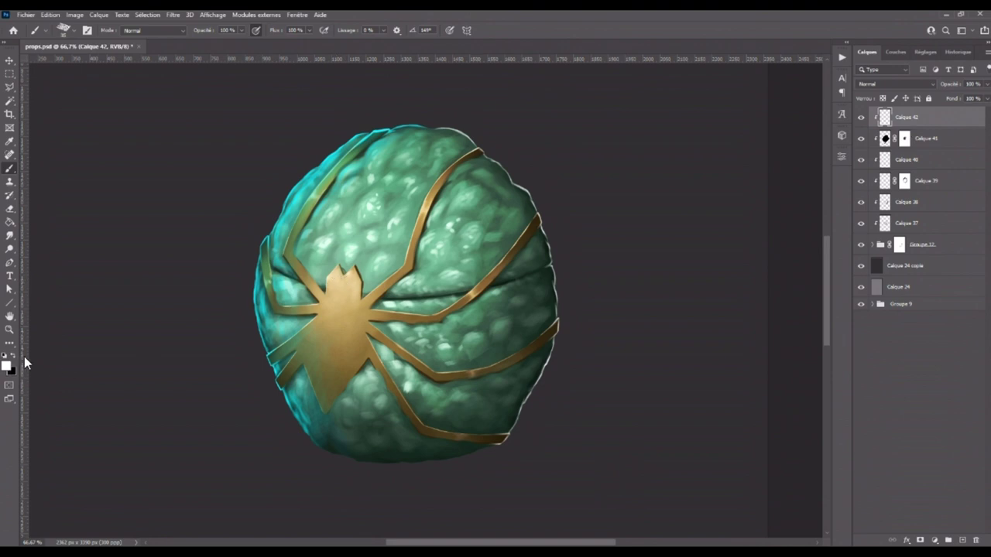
{"action": "key", "text": "ctrl+plus"}
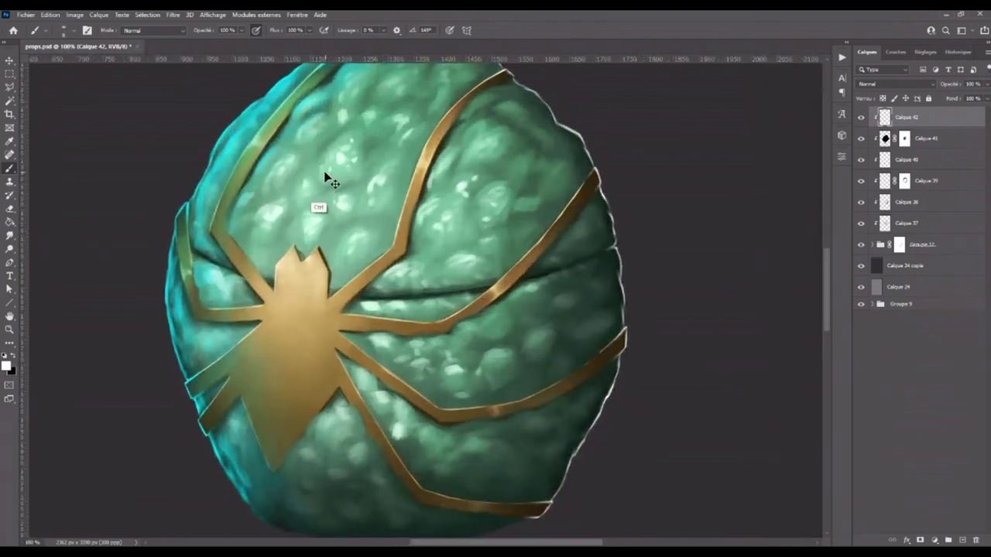
{"action": "key", "text": "ctrl+plus"}
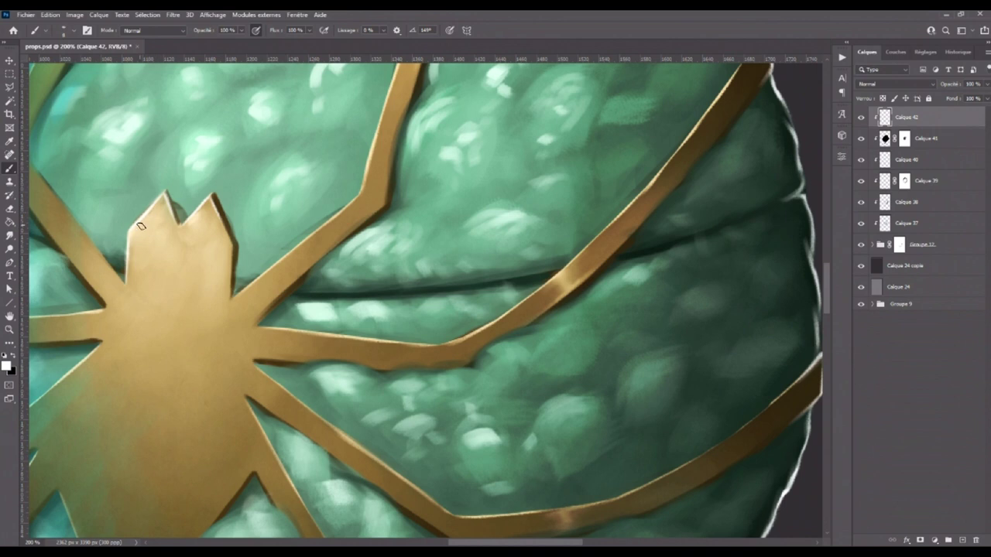
{"action": "key", "text": "ctrl+minus"}
{"action": "key", "text": "bracketleft"}
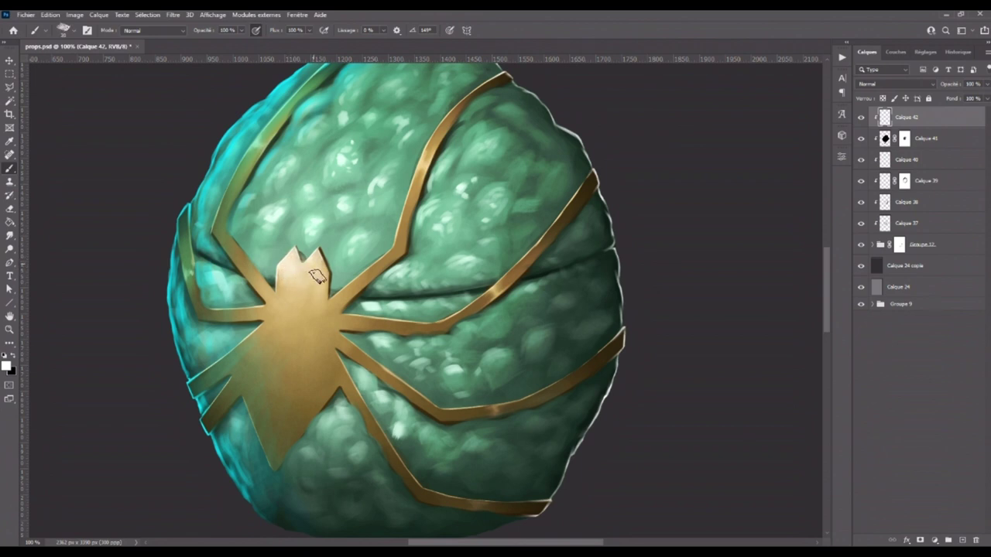
{"action": "mouse_move", "coordinate": [300, 282]}
{"action": "left_mouse_down"}
{"action": "mouse_move", "coordinate": [318, 310]}
{"action": "mouse_move", "coordinate": [325, 278]}
{"action": "mouse_move", "coordinate": [316, 329]}
{"action": "left_mouse_up"}
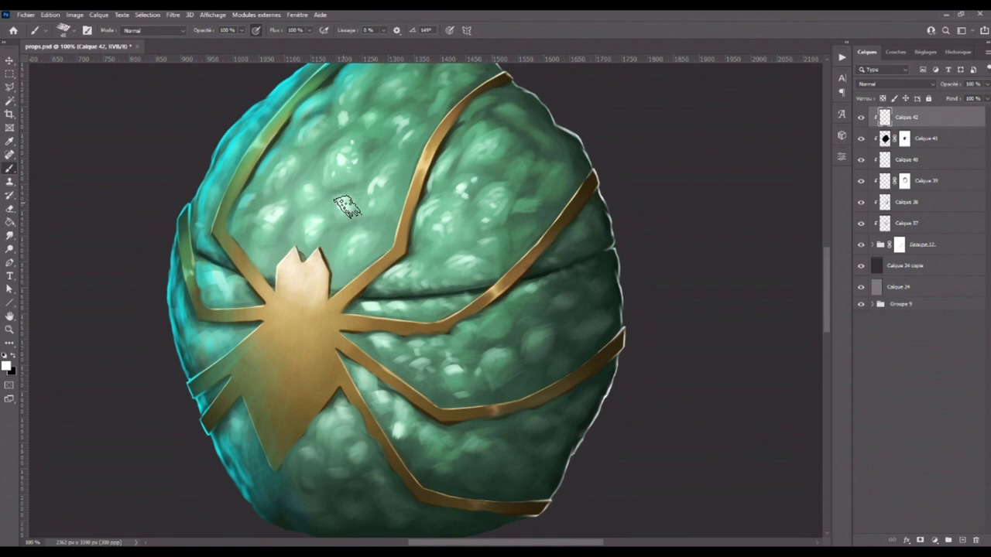
{"action": "key", "text": "bracketleft"}
{"action": "key", "text": "bracketleft"}
{"action": "key", "text": "bracketleft"}
{"action": "key", "text": "bracketleft"}
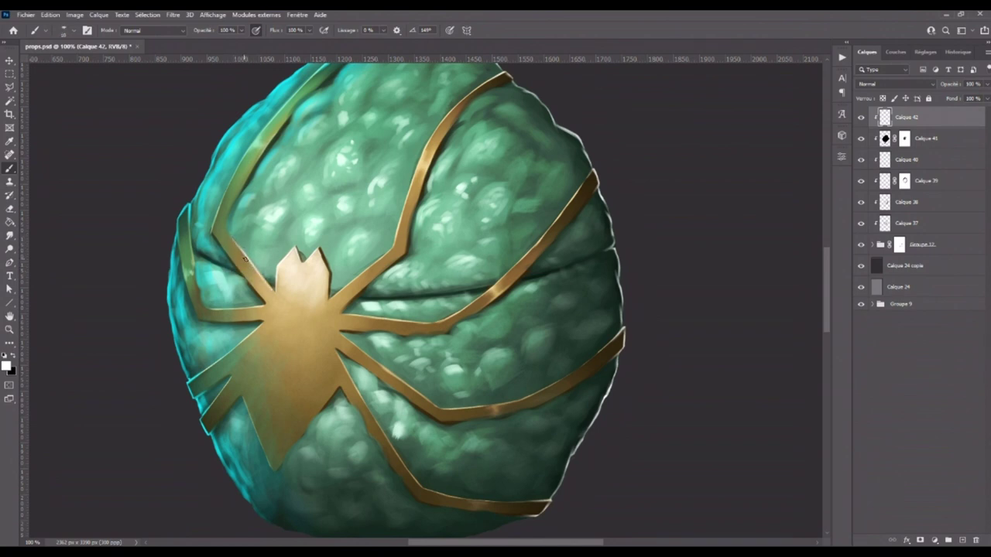
{"action": "key", "text": "bracketright"}
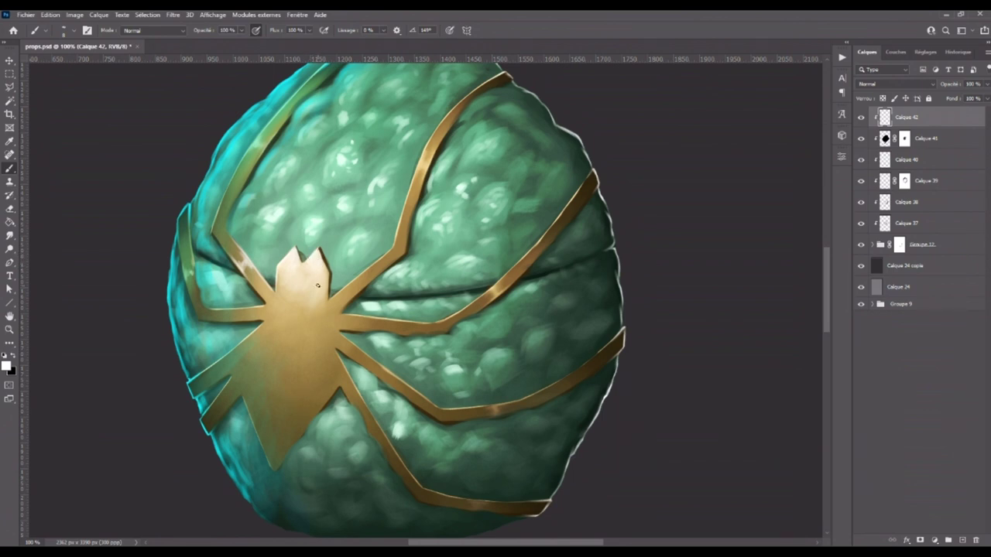
- Blend the spider-head paint with the Smudge tool, resampling the spider's beige colour
{"action": "left_click", "coordinate": [12, 236]}
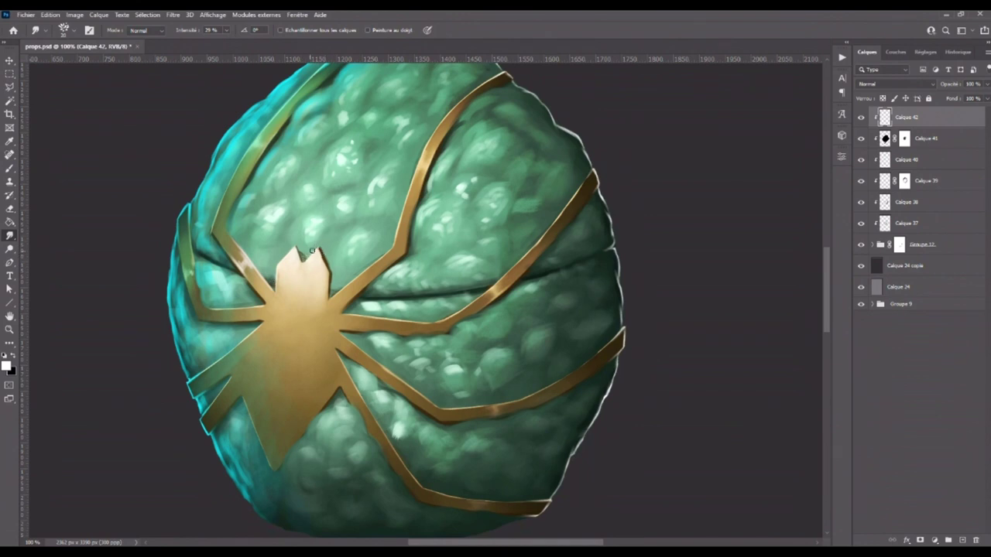
{"action": "key", "text": "ctrl+minus"}
{"action": "key", "text": "ctrl+plus"}
{"action": "key", "text": "ctrl+minus"}
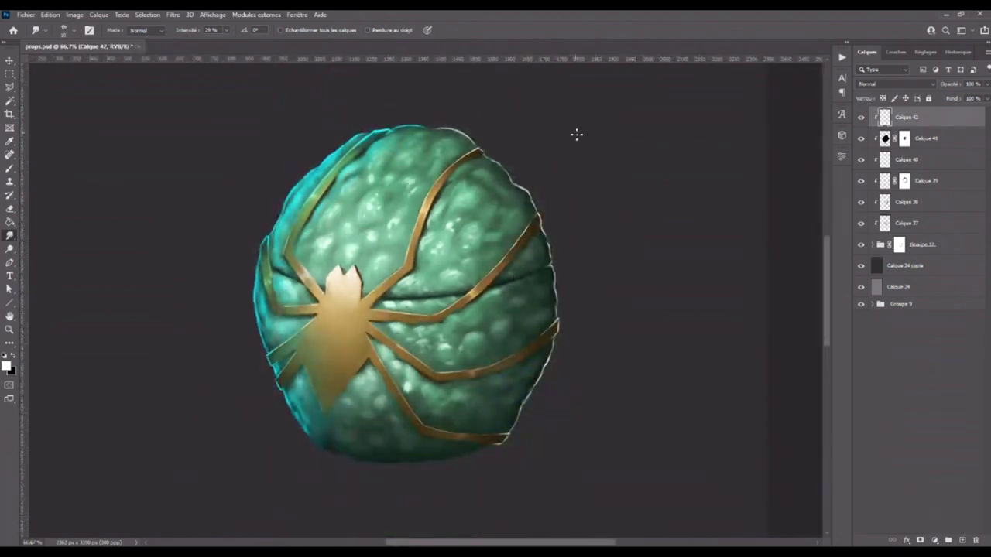
{"action": "left_click", "coordinate": [987, 98]}
{"action": "left_click", "coordinate": [9, 208]}
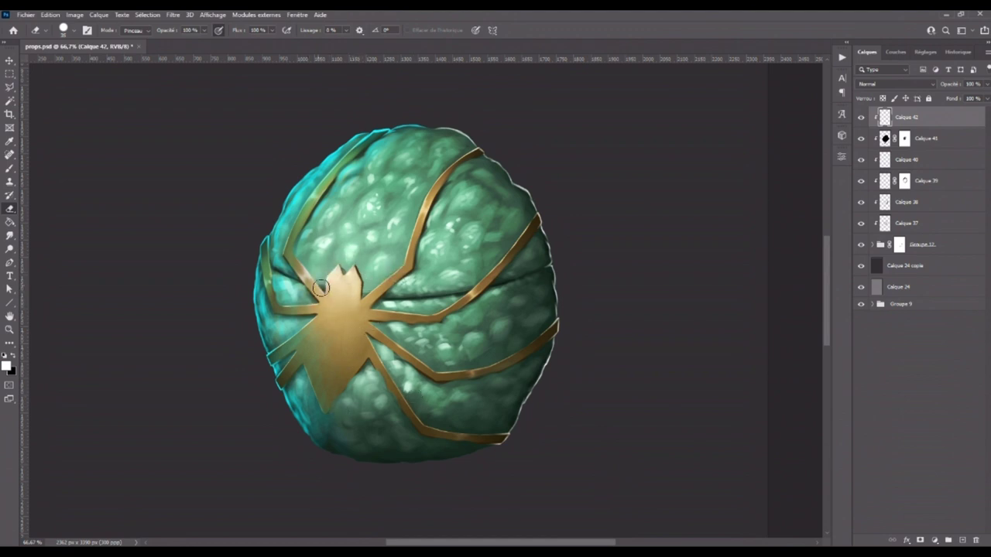
{"action": "left_click", "coordinate": [14, 169]}
{"action": "left_click", "coordinate": [338, 293], "text": "alt"}
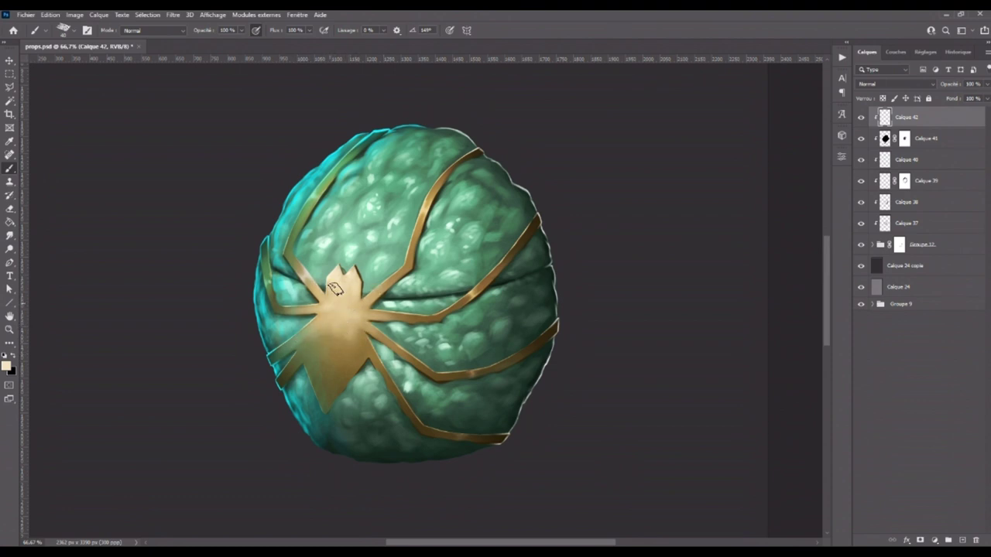
{"action": "left_click", "coordinate": [9, 235]}
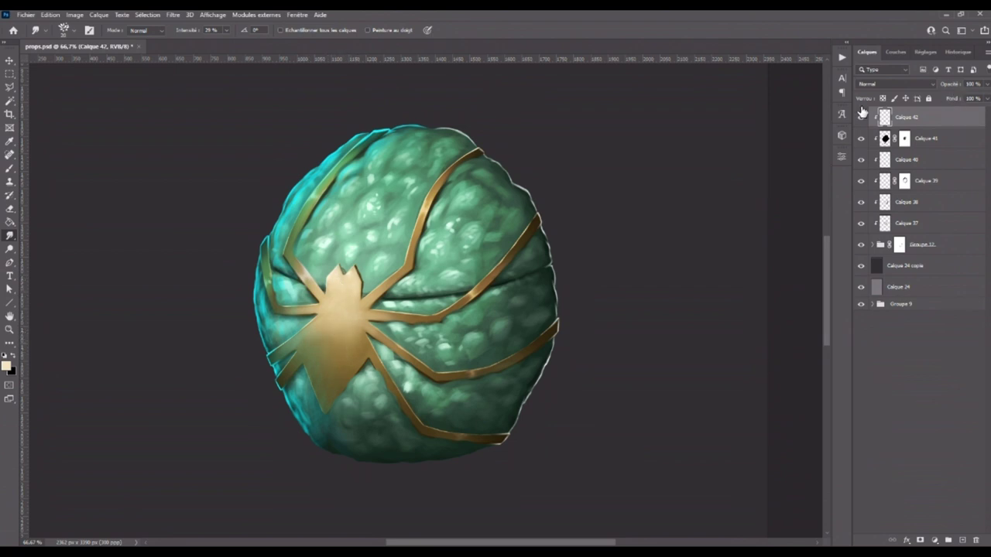
{"action": "left_click", "coordinate": [9, 208]}
- Erase a notch into the spider's head forming two pointed horns, with Shape Dynamics off
{"action": "left_click_drag", "start_coordinate": [339, 282], "coordinate": [364, 261]}
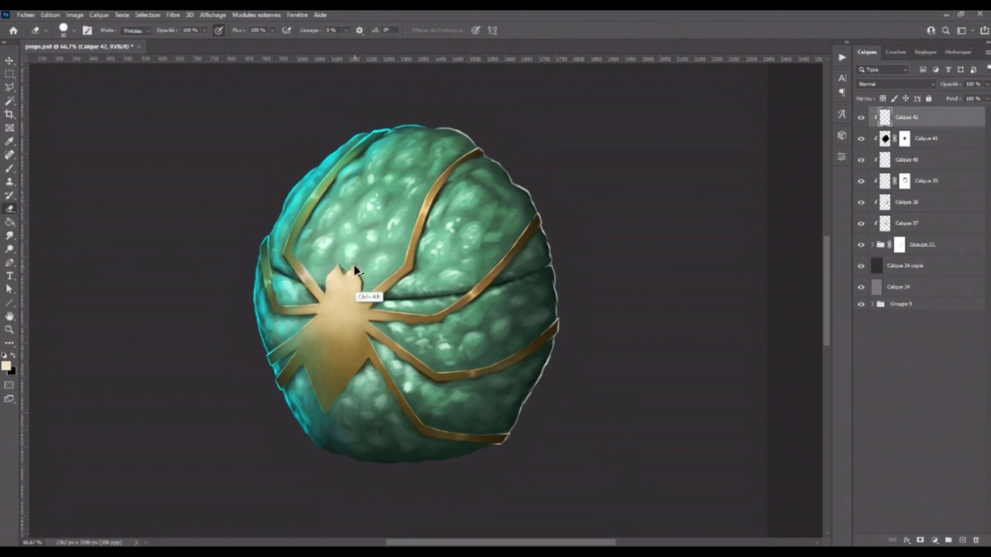
{"action": "mouse_move", "coordinate": [338, 282]}
{"action": "left_mouse_down"}
{"action": "mouse_move", "coordinate": [364, 271]}
{"action": "mouse_move", "coordinate": [366, 303]}
{"action": "left_mouse_up"}
{"action": "left_click", "coordinate": [87, 29]}
{"action": "left_click", "coordinate": [358, 148]}
{"action": "left_click", "coordinate": [587, 96]}
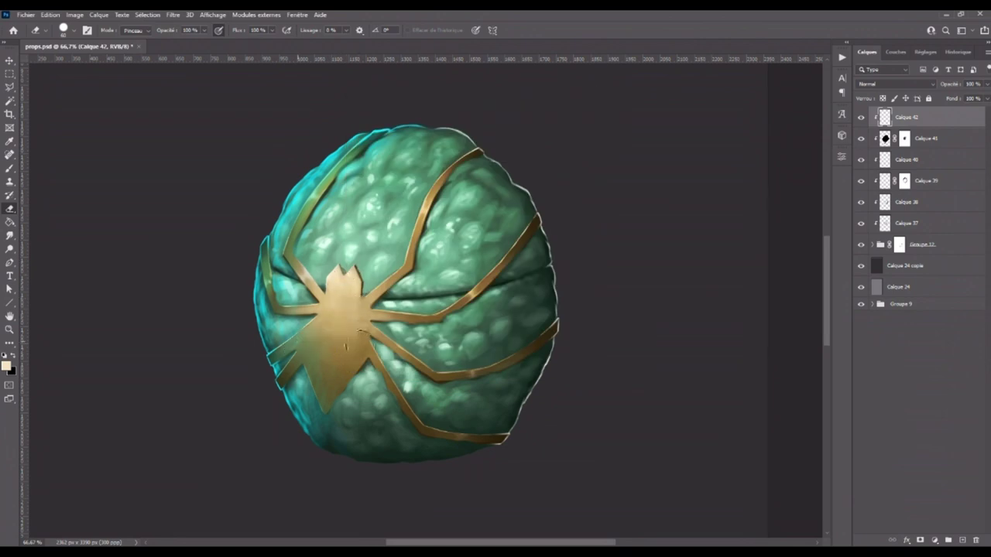
{"action": "key", "text": "ctrl+minus"}
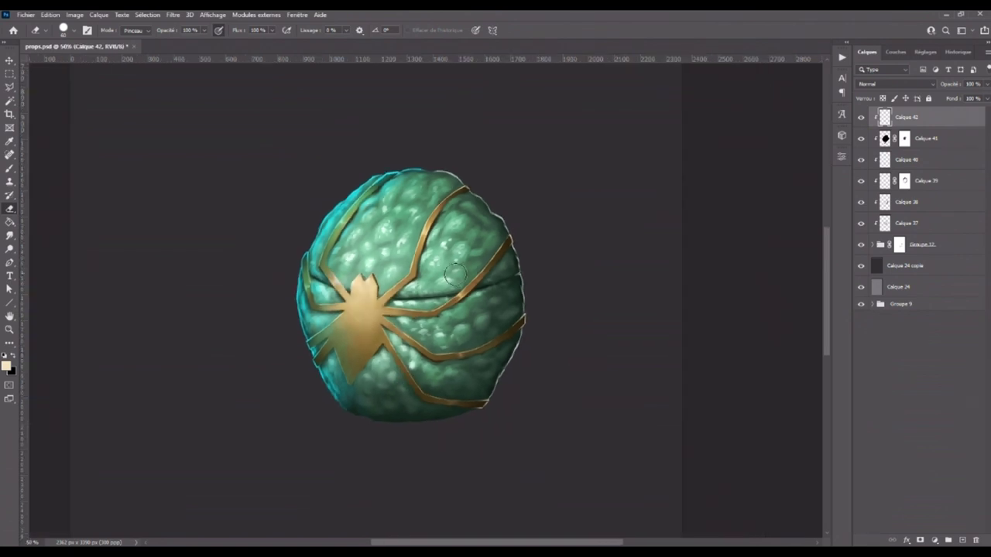
{"action": "key", "text": "ctrl+plus"}
{"action": "key", "text": "ctrl+plus"}
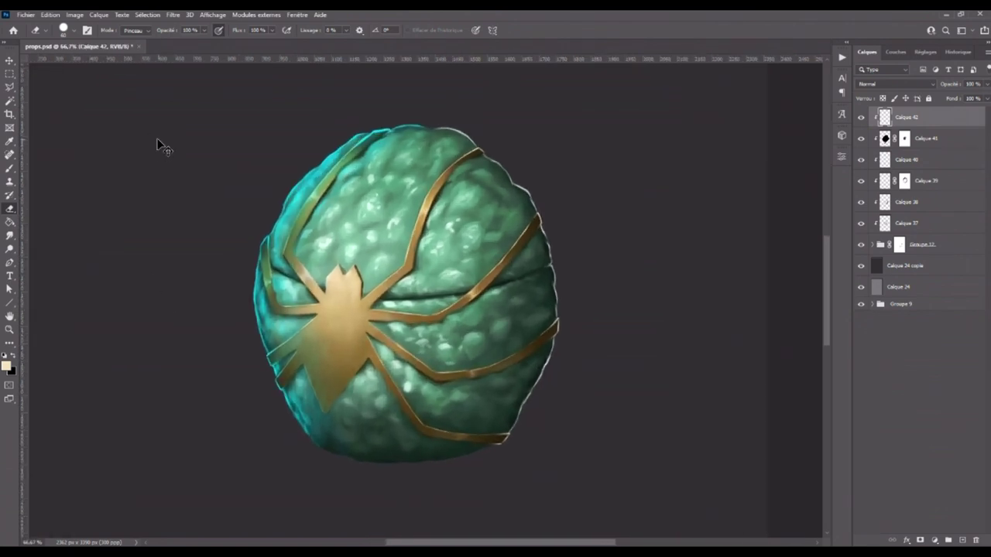
{"action": "key", "text": "b"}
{"action": "key", "text": "ctrl+plus"}
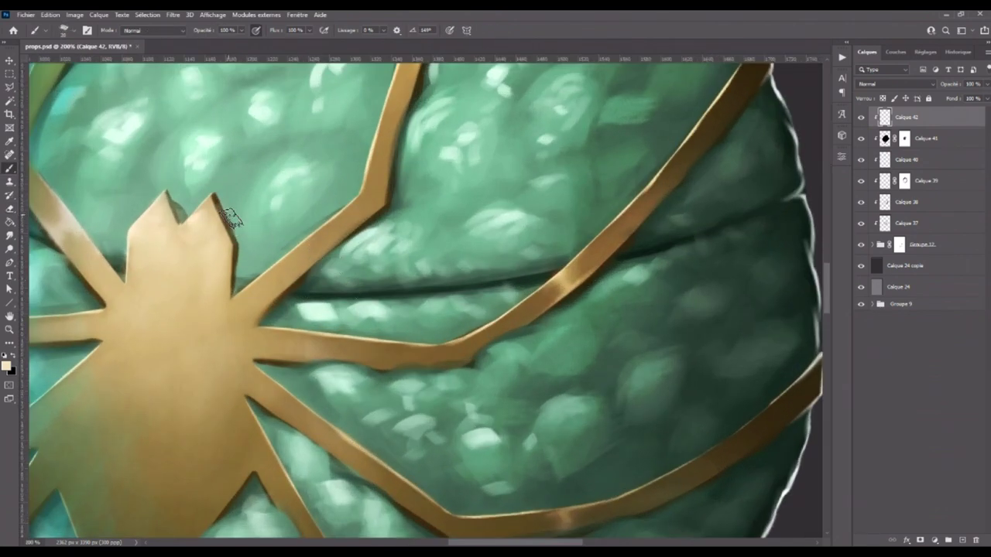
- Shade the spider's right spike and the notch between its points with sampled dark greens
{"action": "left_click", "coordinate": [225, 203], "text": "alt"}
{"action": "left_click", "coordinate": [217, 200], "text": "alt"}
{"action": "left_click_drag", "start_coordinate": [219, 205], "coordinate": [241, 243]}
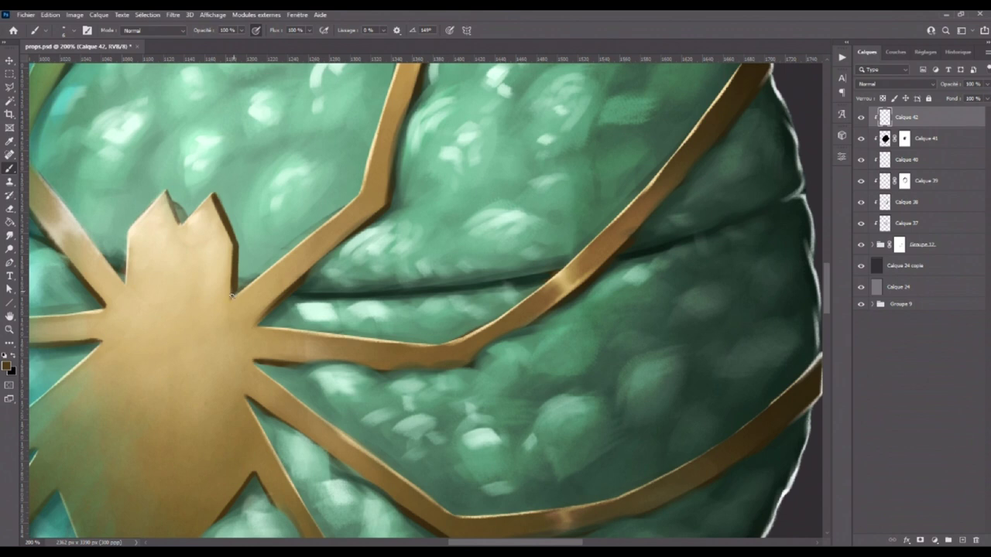
{"action": "left_click_drag", "start_coordinate": [171, 197], "coordinate": [178, 221]}
{"action": "left_click", "coordinate": [169, 190], "text": "alt"}
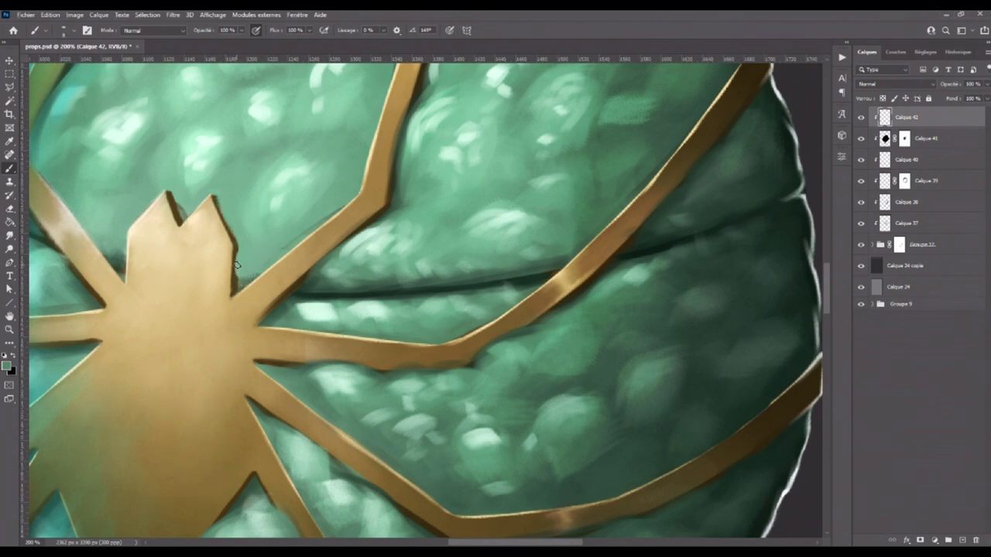
{"action": "left_click", "coordinate": [223, 214], "text": "alt"}
{"action": "left_click_drag", "start_coordinate": [216, 198], "coordinate": [236, 242]}
- With a larger brush, sample colours from the egg and the spider emblem
{"action": "left_click", "coordinate": [239, 269], "text": "alt"}
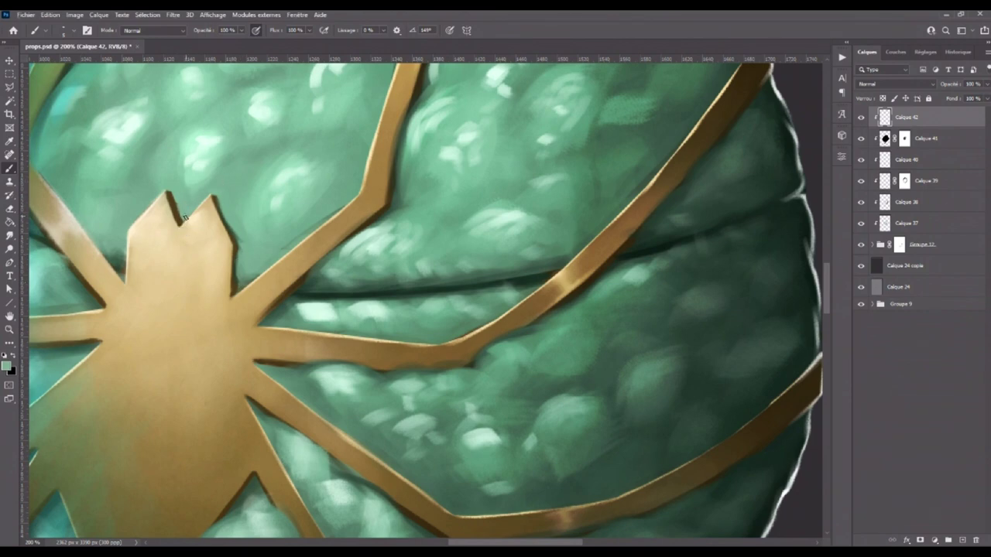
{"action": "key", "text": "ctrl+minus"}
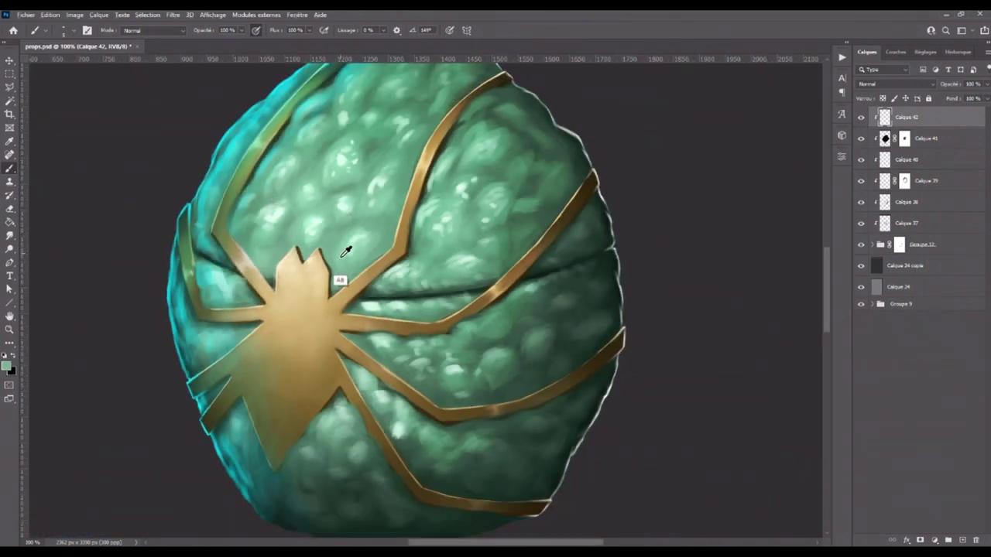
{"action": "key", "text": "bracketright"}
{"action": "left_click", "coordinate": [354, 246], "text": "alt"}
{"action": "left_click", "coordinate": [303, 259], "text": "alt"}
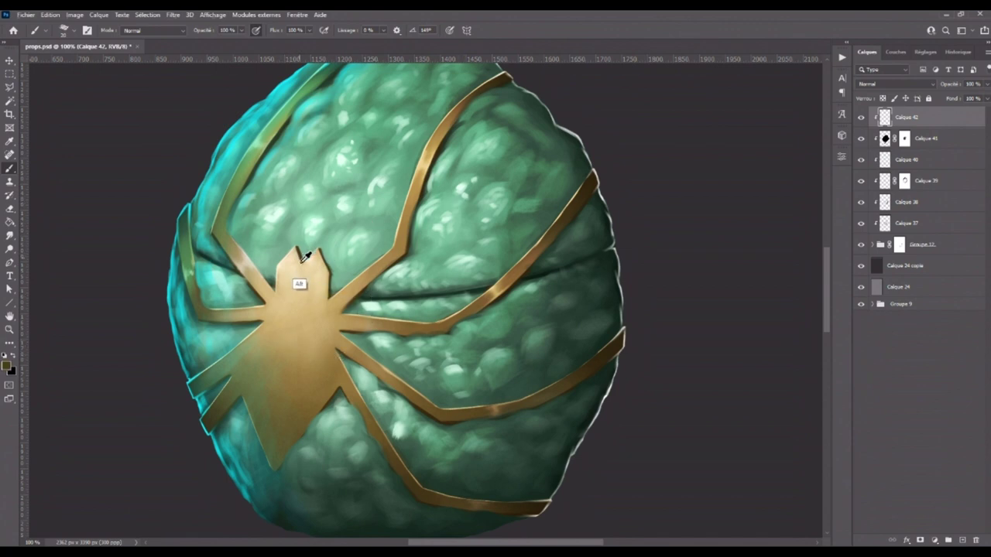
- Paint the keyhole's dark oval and stem in the spider's body on a new layer
{"action": "left_click_drag", "start_coordinate": [288, 333], "coordinate": [291, 339]}
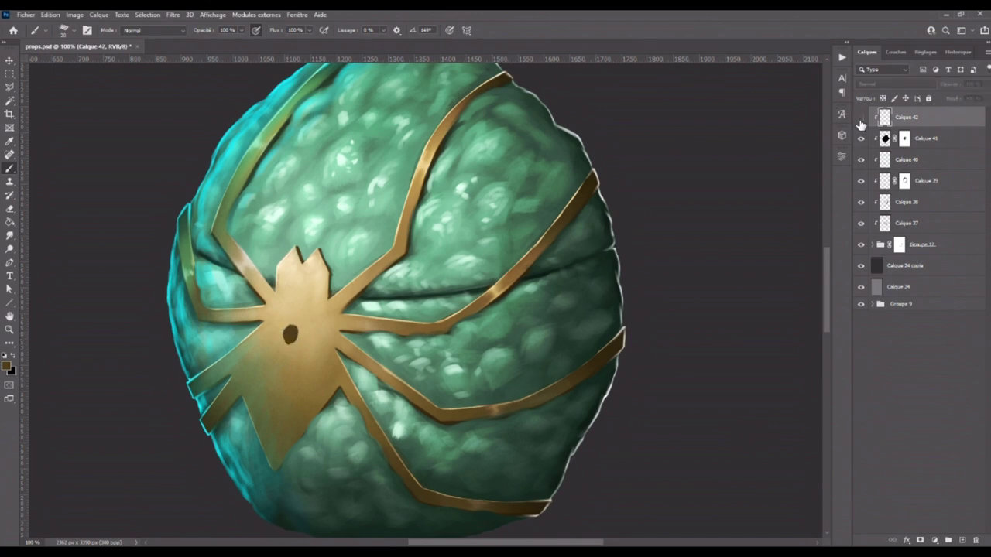
{"action": "key", "text": "ctrl+alt+z"}
{"action": "key", "text": "ctrl+alt+z"}
{"action": "left_click", "coordinate": [960, 540]}
{"action": "left_click_drag", "start_coordinate": [291, 338], "coordinate": [288, 360]}
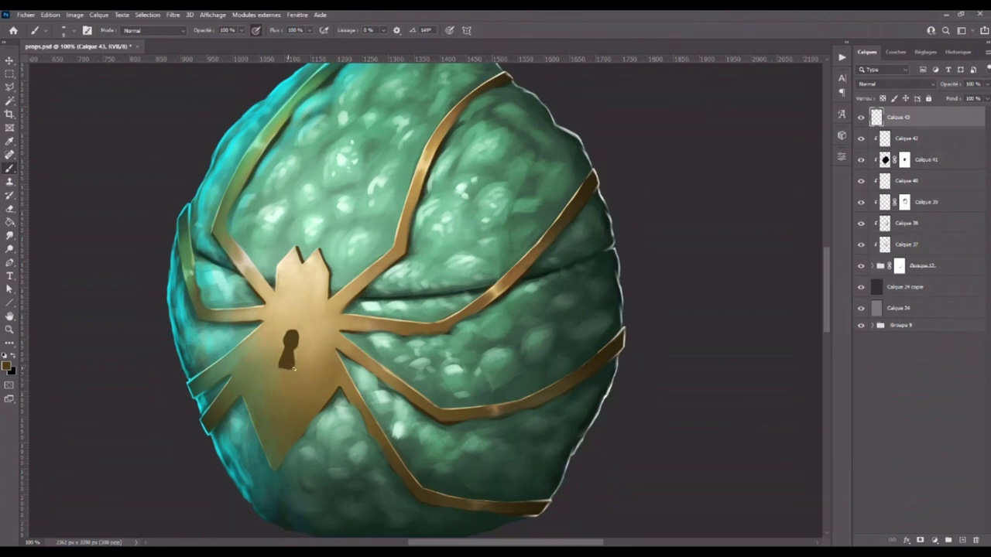
{"action": "key", "text": "ctrl+plus"}
{"action": "left_click_drag", "start_coordinate": [132, 431], "coordinate": [151, 396]}
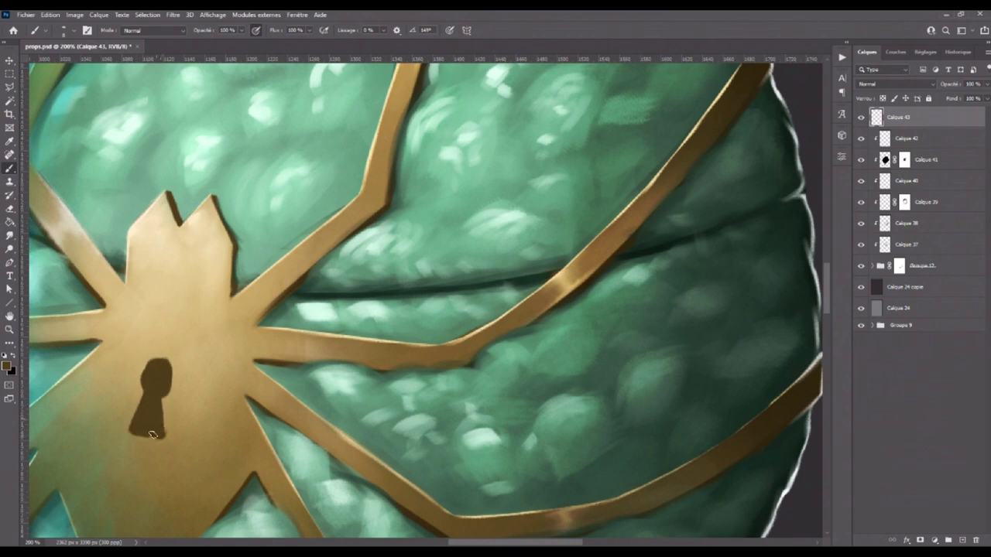
{"action": "mouse_move", "coordinate": [158, 361]}
{"action": "left_mouse_down"}
{"action": "mouse_move", "coordinate": [171, 379]}
{"action": "mouse_move", "coordinate": [147, 383]}
{"action": "left_mouse_up"}
{"action": "left_click_drag", "start_coordinate": [131, 438], "coordinate": [164, 435]}
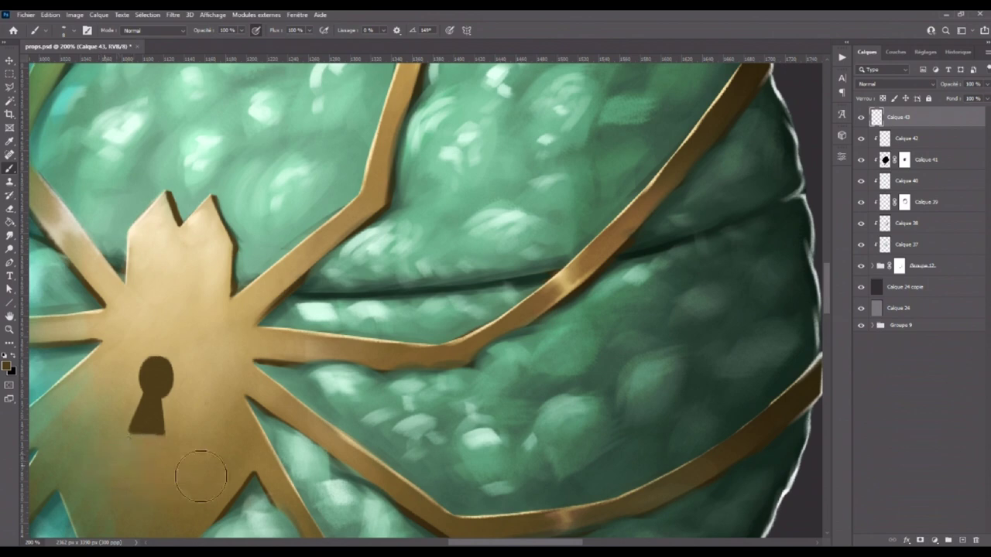
{"action": "left_click_drag", "start_coordinate": [152, 363], "coordinate": [141, 386]}
- Reshape and refine the keyhole stem's bottom edge with a smaller brush
{"action": "key", "text": "ctrl+minus"}
{"action": "key", "text": "ctrl+minus"}
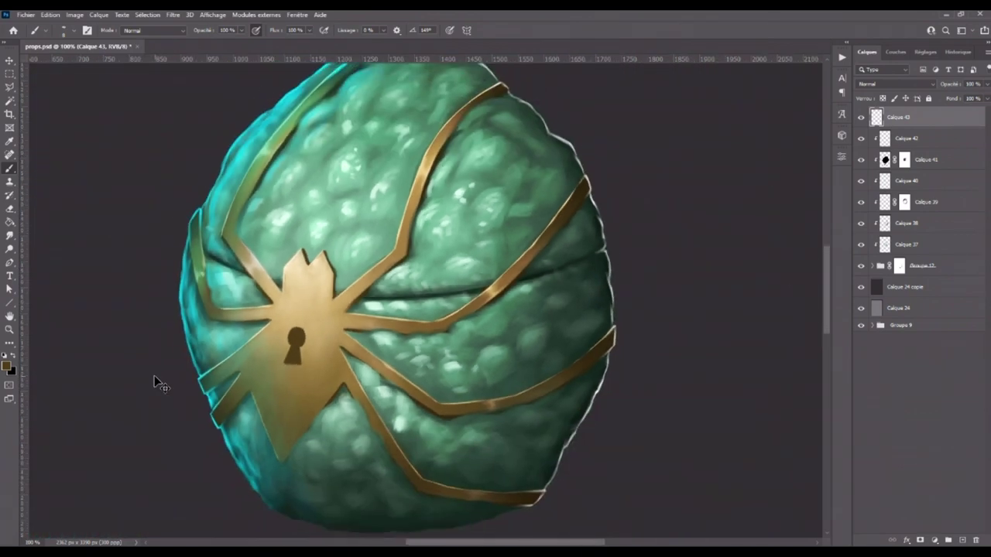
{"action": "key", "text": "ctrl+plus"}
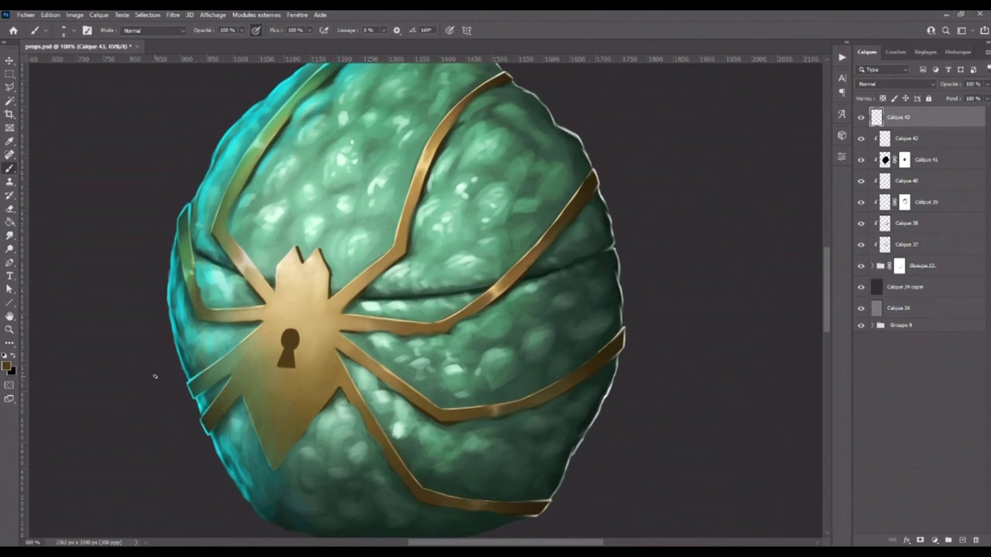
{"action": "left_click_drag", "start_coordinate": [276, 377], "coordinate": [282, 379]}
{"action": "scroll", "coordinate": [217, 386], "scroll_direction": "up", "scroll_amount": 5}
{"action": "key", "text": "["}
{"action": "key", "text": "["}
{"action": "key", "text": "["}
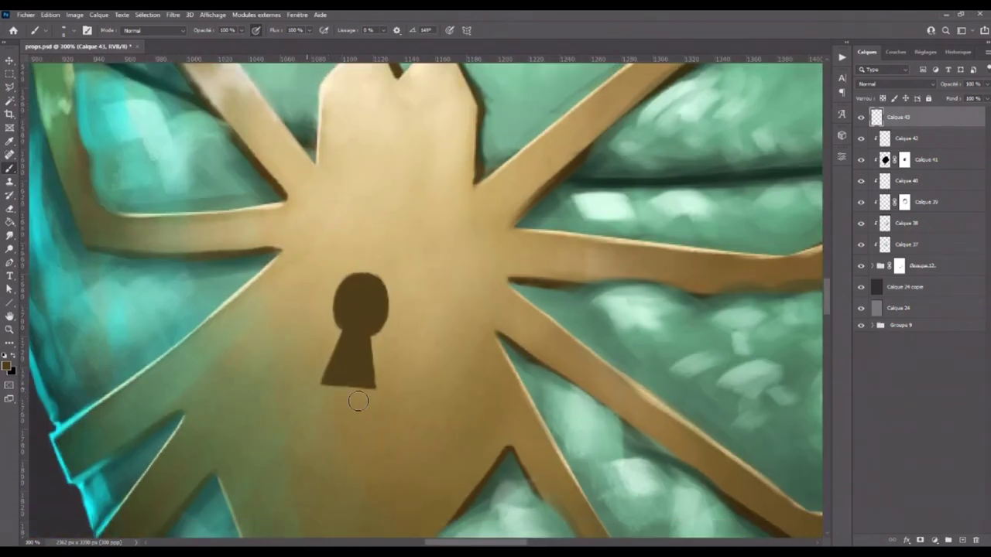
{"action": "left_click_drag", "start_coordinate": [323, 398], "coordinate": [359, 391]}
- Lock the keyhole layer's transparency and shade its inner edges with a new picked colour
{"action": "key", "text": "slash"}
{"action": "left_click", "coordinate": [7, 366]}
{"action": "left_click", "coordinate": [582, 414]}
{"action": "left_click", "coordinate": [709, 306]}
{"action": "mouse_move", "coordinate": [379, 297]}
{"action": "left_mouse_down"}
{"action": "mouse_move", "coordinate": [382, 319]}
{"action": "mouse_move", "coordinate": [372, 287]}
{"action": "left_mouse_up"}
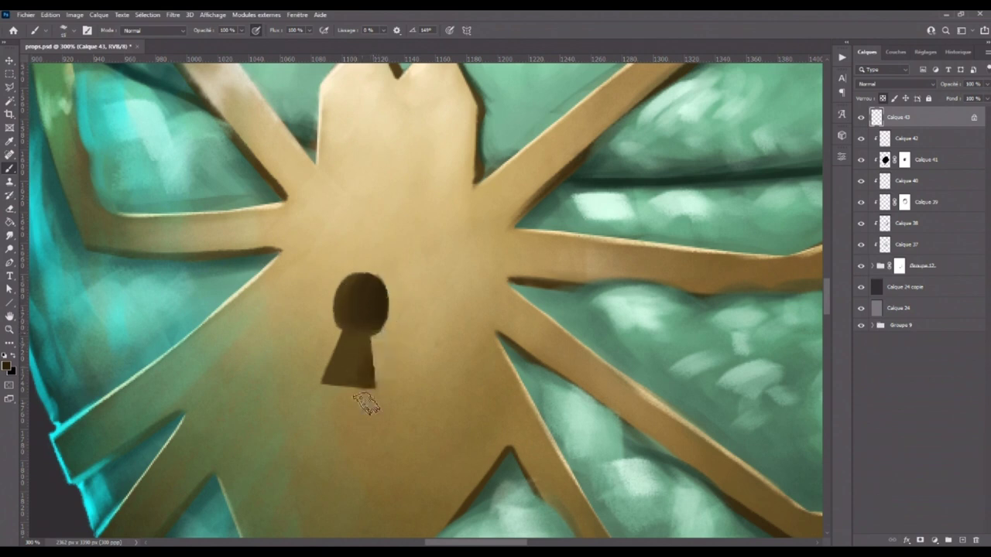
{"action": "left_click_drag", "start_coordinate": [354, 376], "coordinate": [354, 354]}
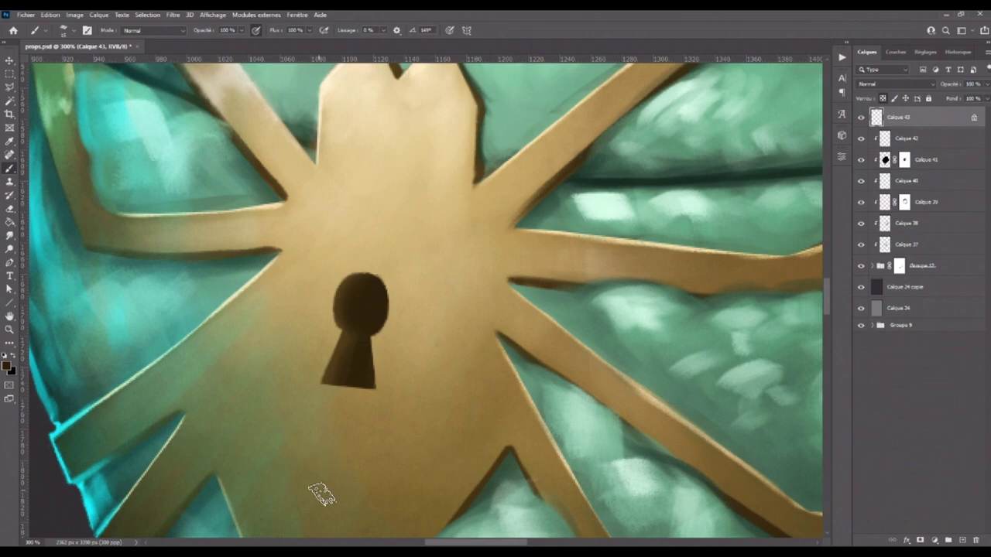
{"action": "key", "text": "ctrl+minus"}
{"action": "key", "text": "ctrl+minus"}
{"action": "key", "text": "ctrl+minus"}
{"action": "key", "text": "ctrl+plus"}
{"action": "key", "text": "ctrl+plus"}
{"action": "key", "text": "ctrl+plus"}
{"action": "key", "text": "ctrl+minus"}
{"action": "key", "text": "ctrl+minus"}
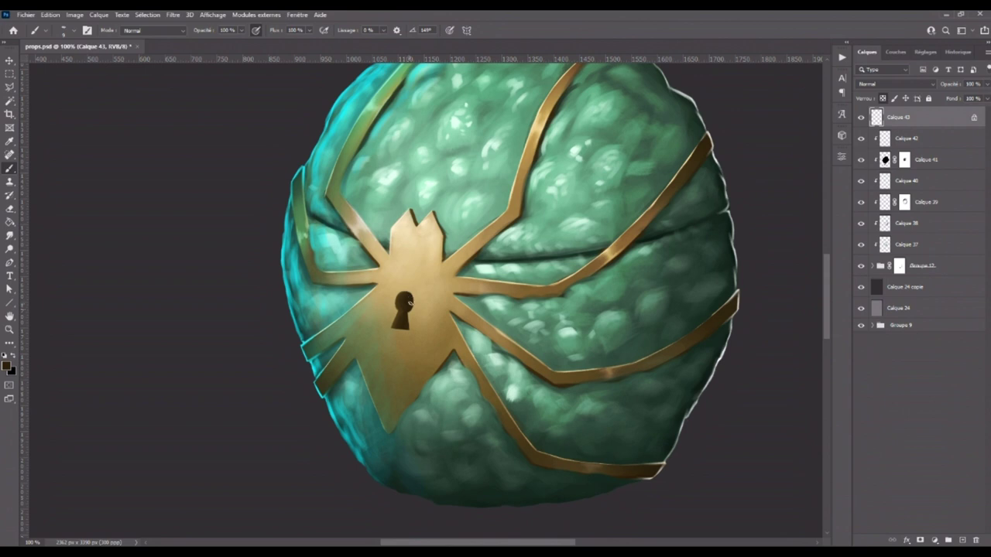
- Highlight the keyhole's bottom and right edges in light cream sampled from the gold plate
{"action": "key", "text": "ctrl+plus"}
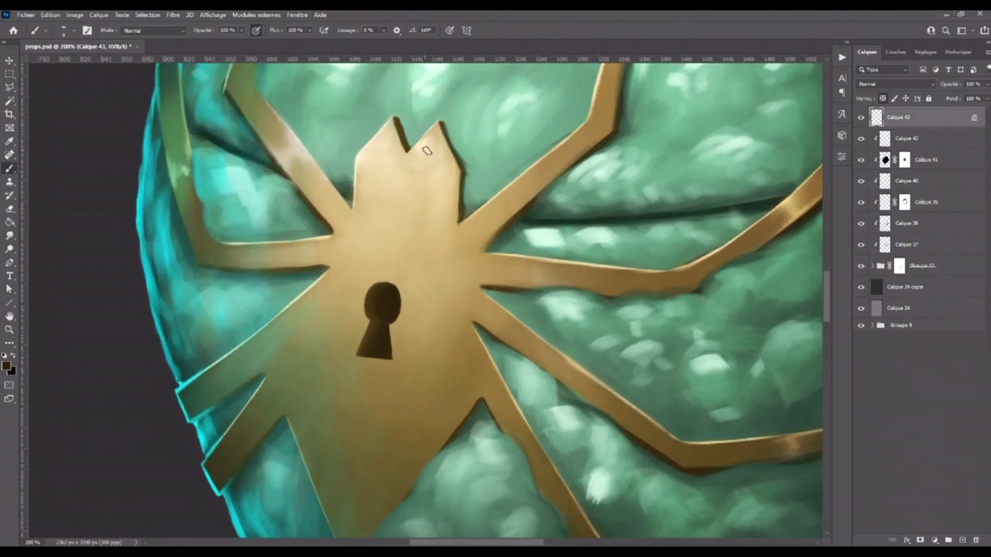
{"action": "left_click", "coordinate": [359, 185], "text": "alt"}
{"action": "left_click_drag", "start_coordinate": [386, 359], "coordinate": [401, 361]}
{"action": "left_click_drag", "start_coordinate": [390, 325], "coordinate": [400, 310]}
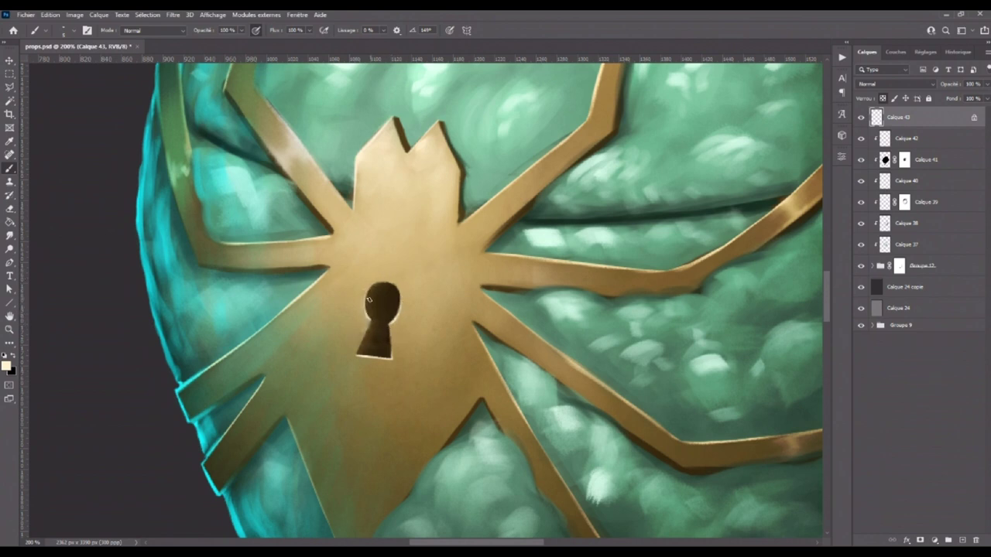
{"action": "key", "text": "h"}
{"action": "left_click", "coordinate": [393, 259]}
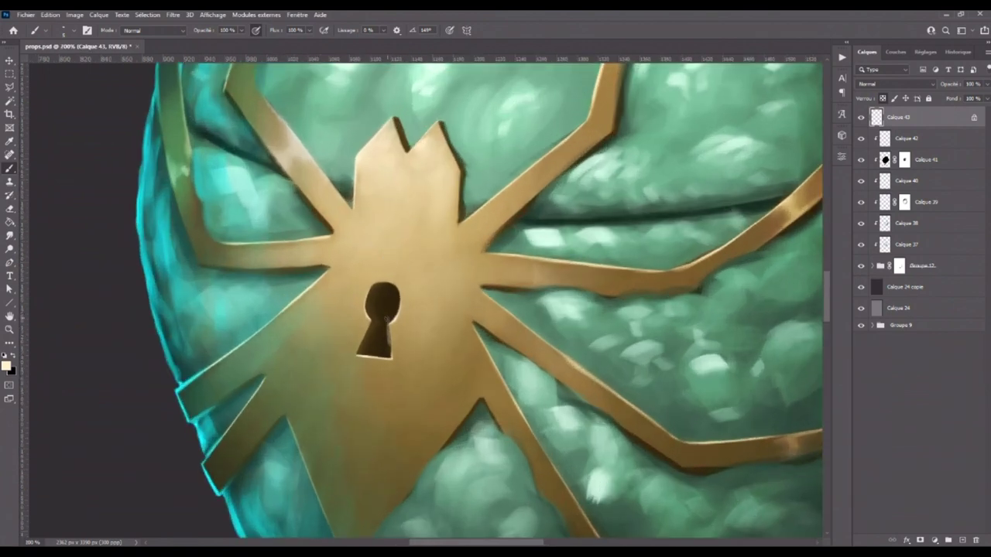
{"action": "left_click_drag", "start_coordinate": [387, 319], "coordinate": [390, 327]}
- Resample tan, golden brown and cream colours from the spider, working on Calque 42
{"action": "left_click", "coordinate": [401, 297], "text": "alt"}
{"action": "left_click", "coordinate": [378, 291], "text": "alt"}
{"action": "left_click", "coordinate": [359, 158], "text": "alt"}
{"action": "key", "text": "ctrl+minus"}
{"action": "key", "text": "ctrl+minus"}
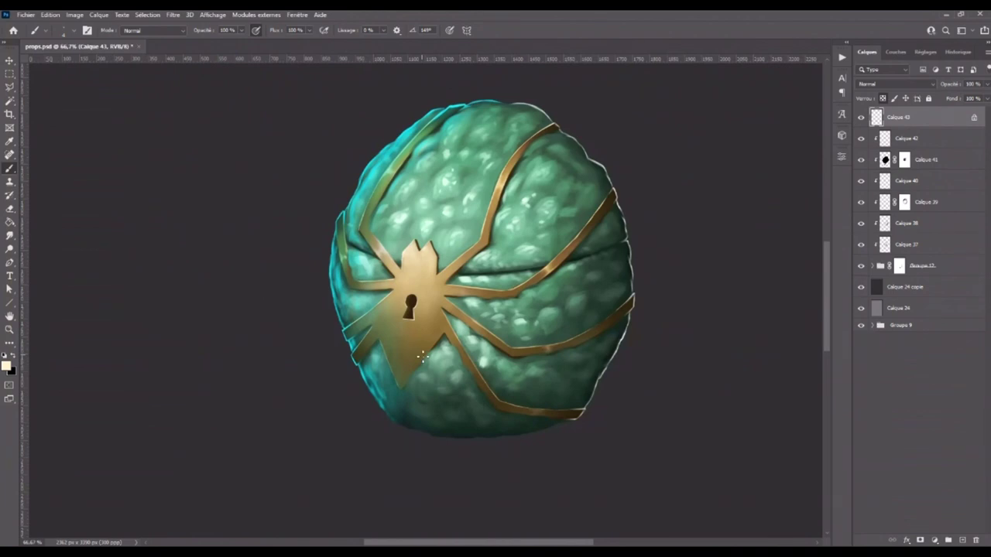
{"action": "key", "text": "ctrl+plus"}
{"action": "key", "text": "ctrl+plus"}
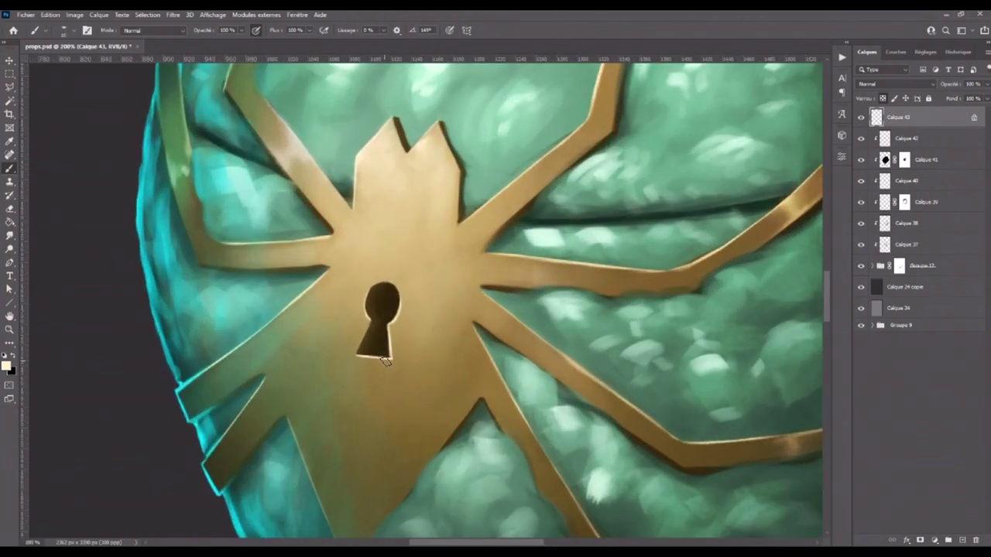
{"action": "key", "text": "alt+bracketleft"}
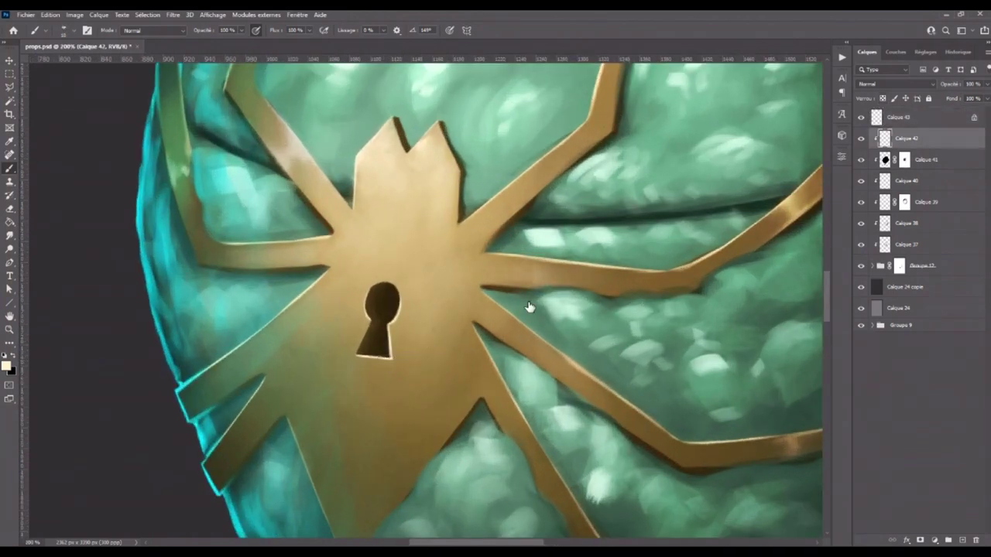
{"action": "key", "text": "ctrl+minus"}
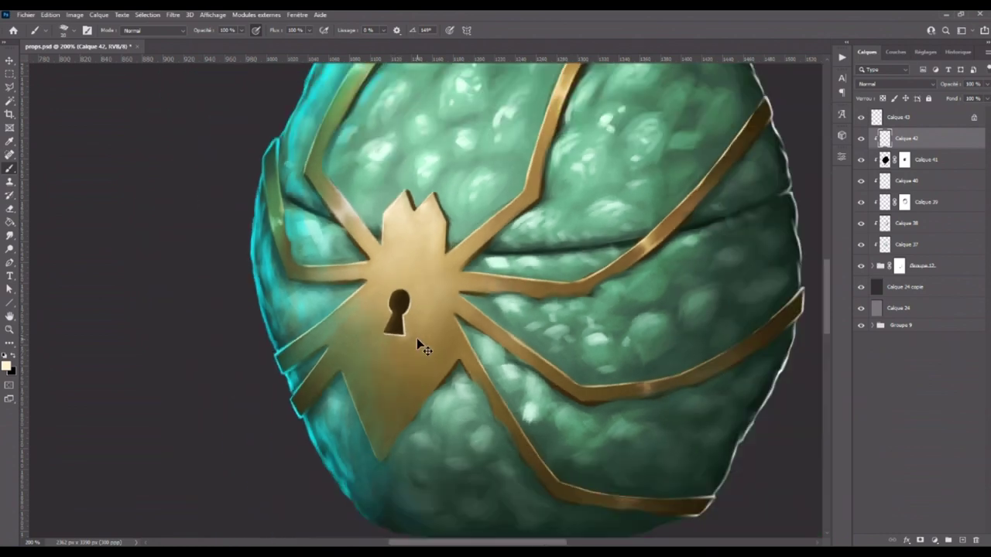
{"action": "key", "text": "ctrl+minus"}
{"action": "key", "text": "ctrl+minus"}
{"action": "key", "text": "ctrl+minus"}
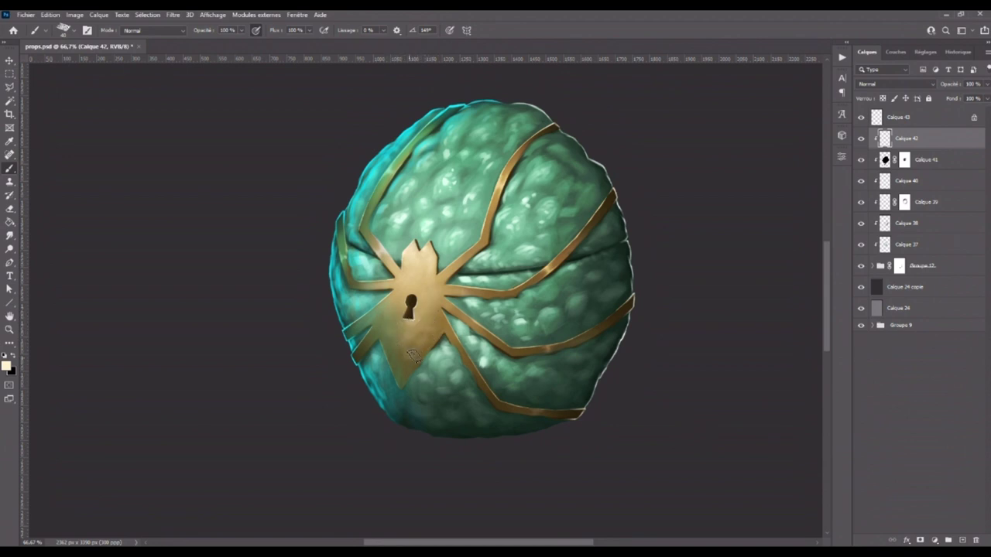
{"action": "left_click", "coordinate": [423, 376], "text": "alt"}
{"action": "left_click", "coordinate": [430, 246], "text": "alt"}
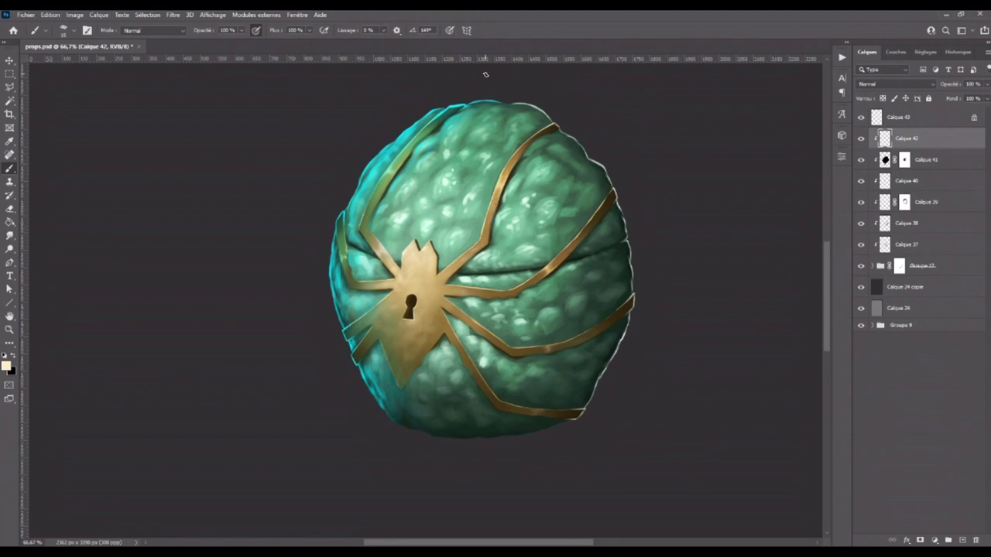
- Compare the spider with Calque 42 toggled, sample the egg's teal, and zoom out
{"action": "left_click", "coordinate": [860, 139]}
{"action": "left_click", "coordinate": [416, 150], "text": "alt"}
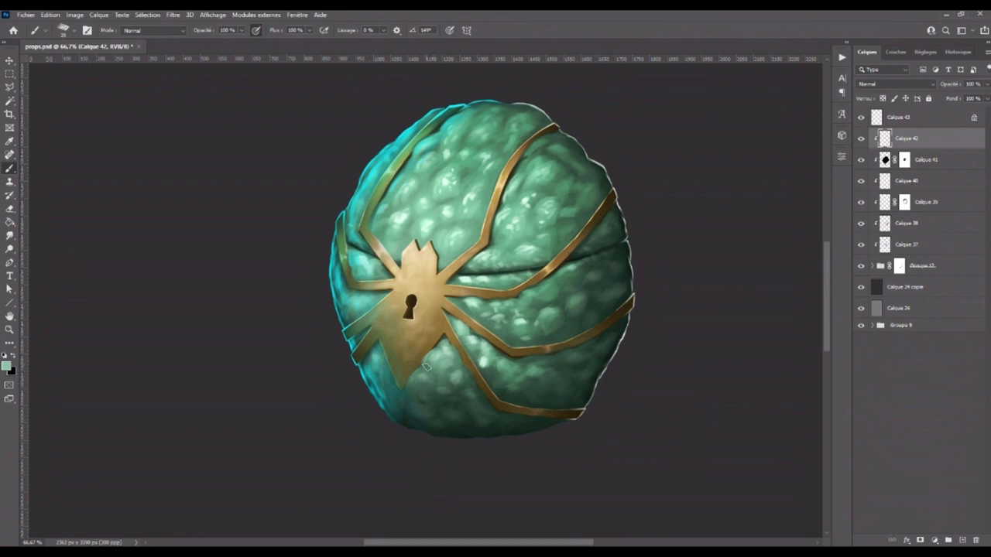
{"action": "left_click", "coordinate": [9, 236]}
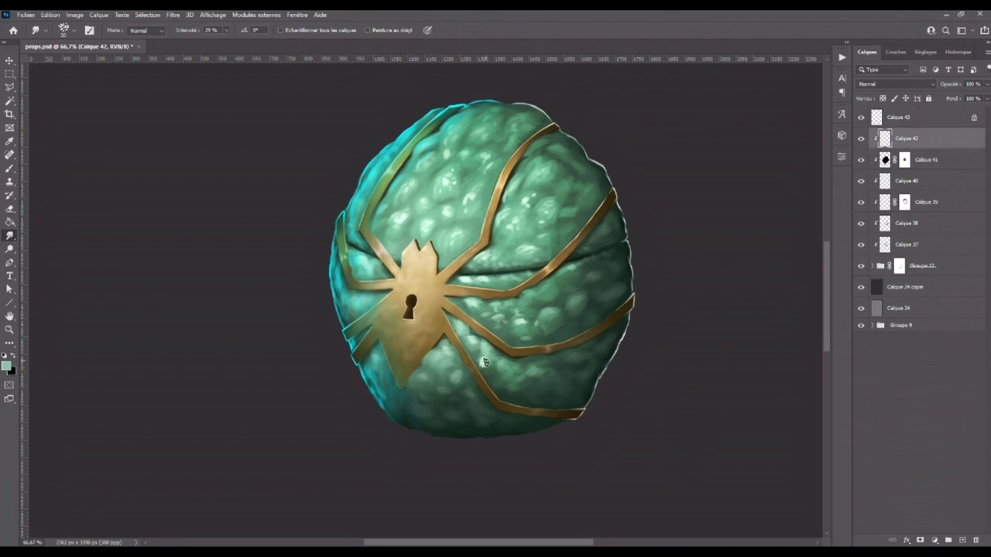
{"action": "key", "text": "ctrl+minus"}
{"action": "key", "text": "ctrl+minus"}
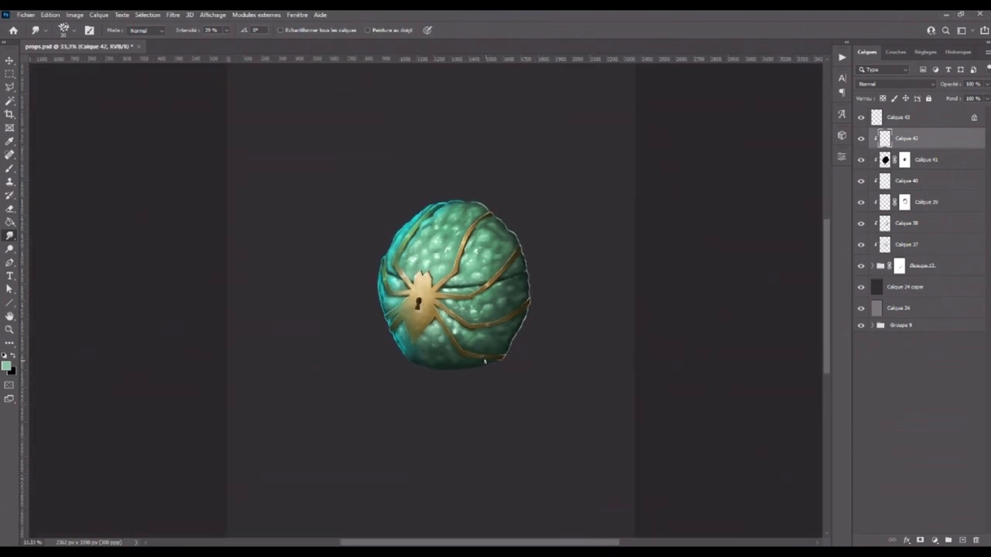
- Add an empty layer above Calque 24 copie with a soft round brush in bright cyan
{"action": "left_click", "coordinate": [918, 282]}
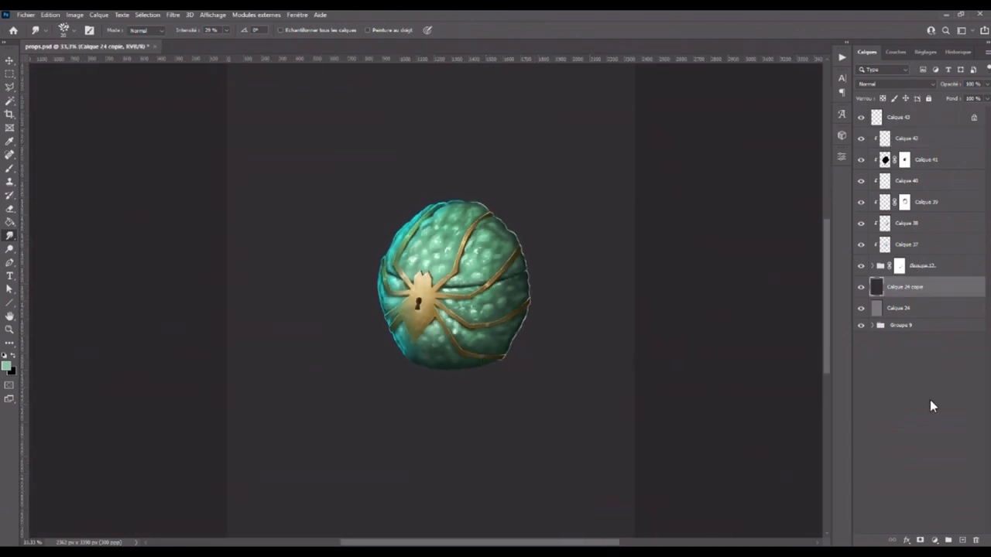
{"action": "left_click", "coordinate": [959, 539]}
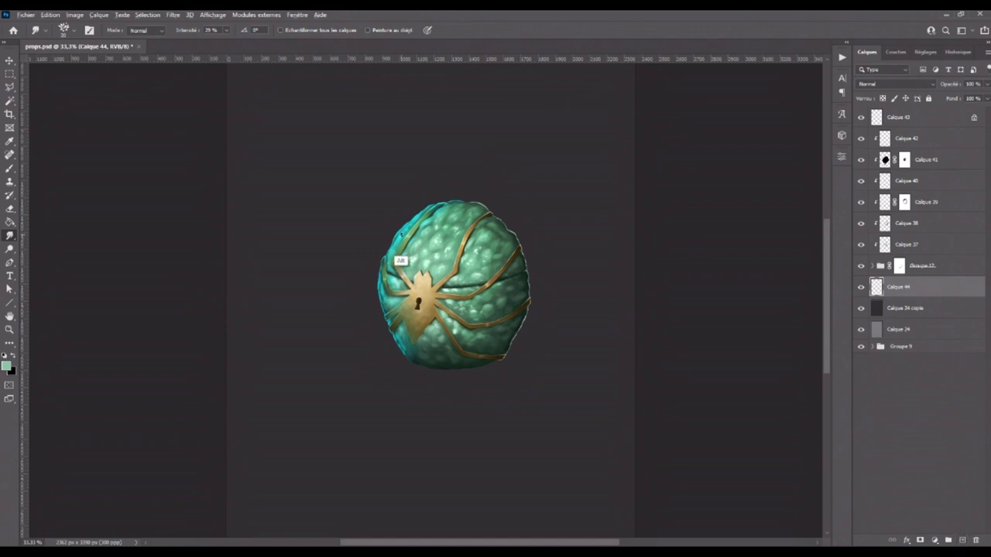
{"action": "left_click", "coordinate": [9, 168]}
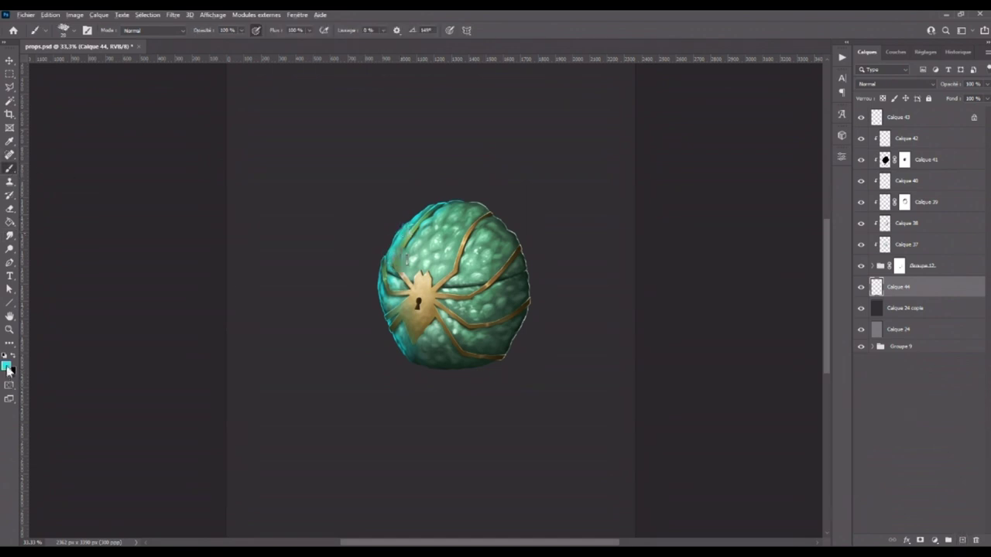
{"action": "left_click", "coordinate": [7, 365]}
{"action": "left_click", "coordinate": [700, 308]}
{"action": "left_click", "coordinate": [65, 30]}
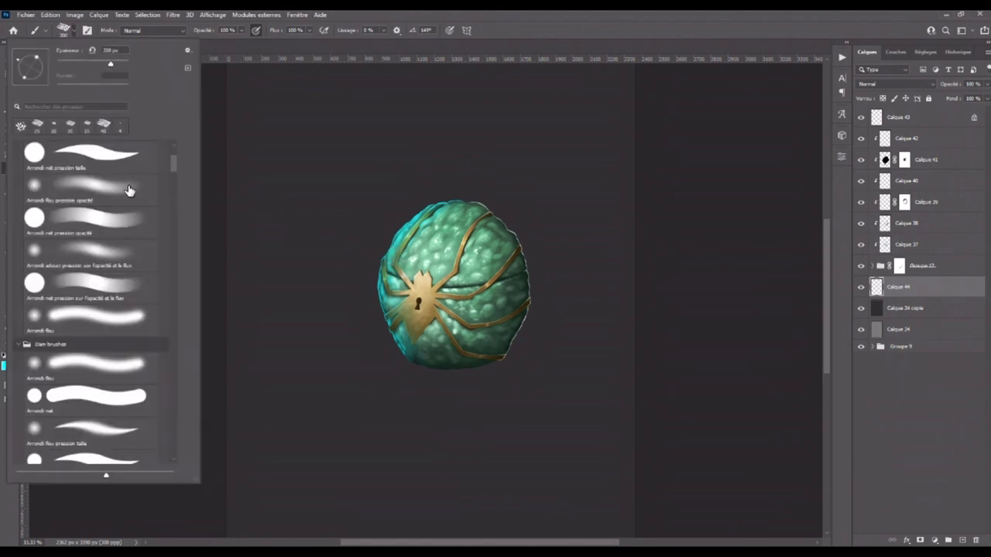
{"action": "left_click", "coordinate": [115, 256]}
{"action": "key", "text": "Return"}
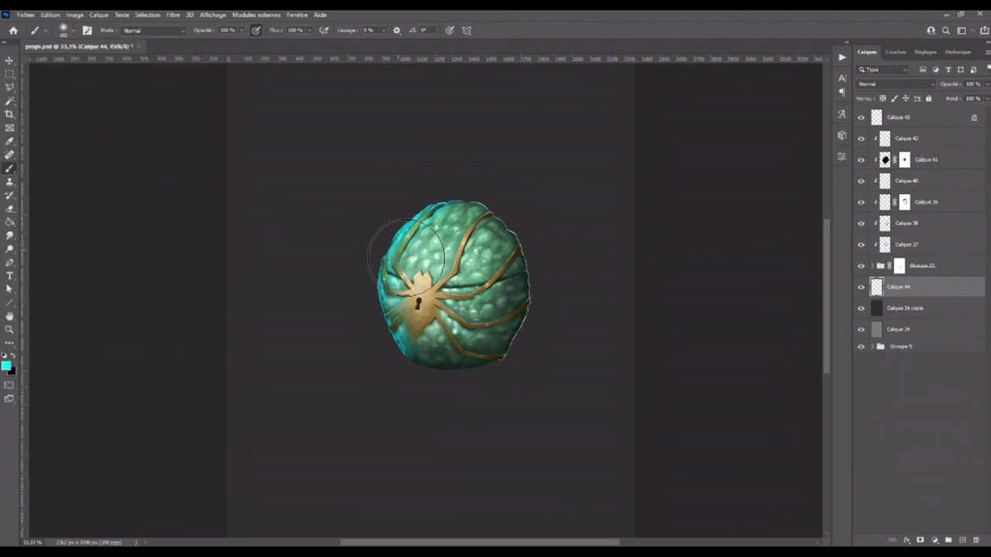
- Paint a large cyan glow at the egg's upper left and dim the layer to 53% opacity
{"action": "key", "text": "bracketright"}
{"action": "key", "text": "bracketright"}
{"action": "key", "text": "bracketright"}
{"action": "left_click_drag", "start_coordinate": [416, 291], "coordinate": [364, 256]}
{"action": "key", "text": "ctrl+z"}
{"action": "key", "text": "bracketleft"}
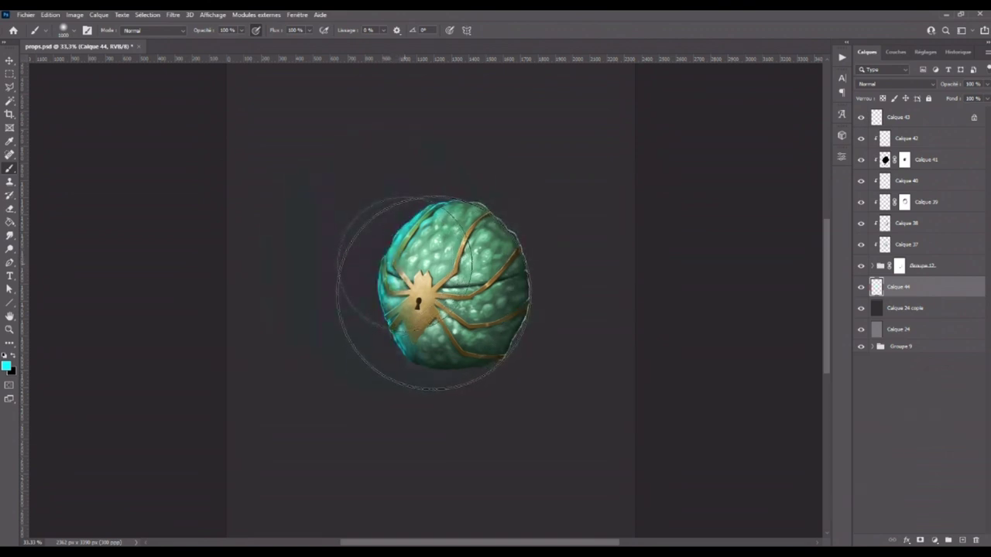
{"action": "mouse_move", "coordinate": [420, 288]}
{"action": "left_mouse_down"}
{"action": "mouse_move", "coordinate": [372, 263]}
{"action": "mouse_move", "coordinate": [387, 247]}
{"action": "left_mouse_up"}
{"action": "key", "text": "bracketleft"}
{"action": "key", "text": "ctrl+z"}
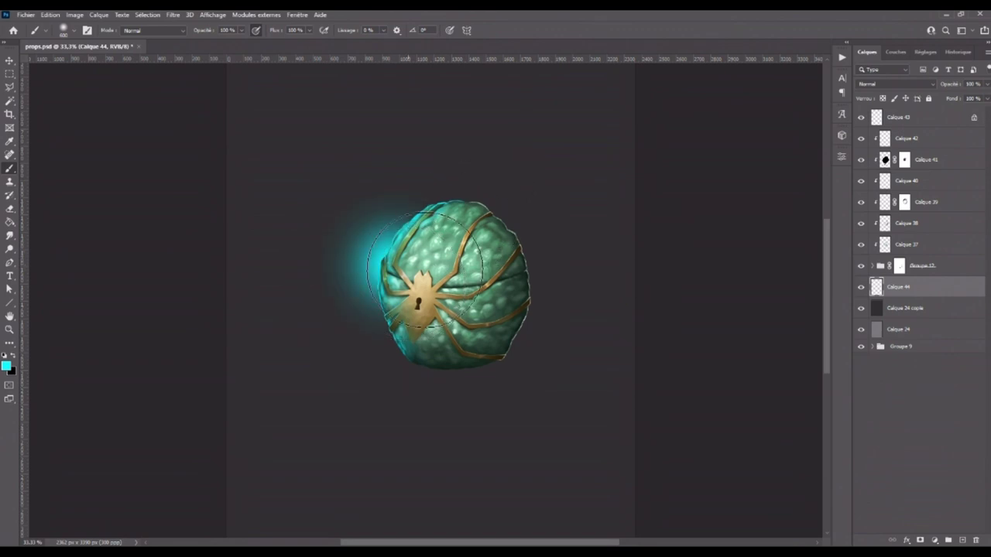
{"action": "key", "text": "bracketright"}
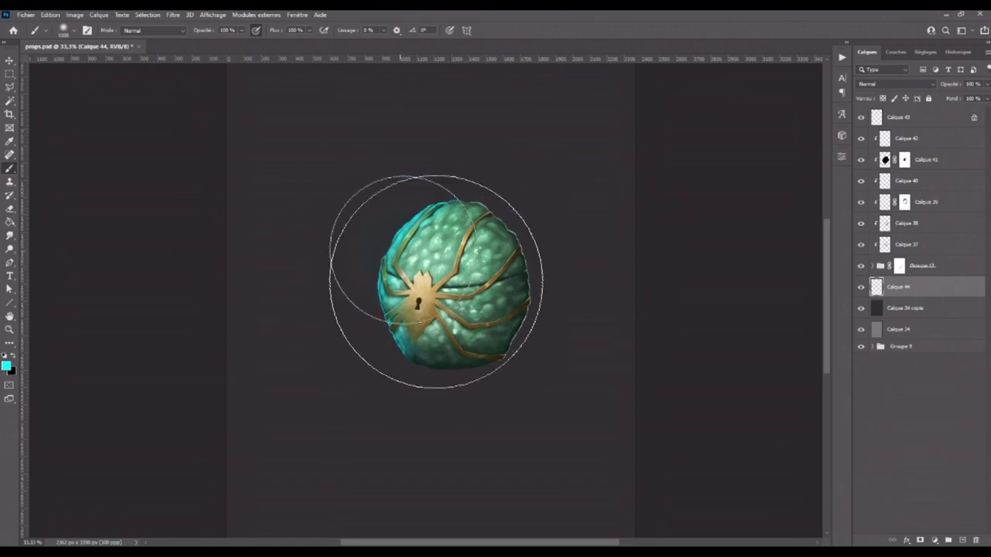
{"action": "left_click", "coordinate": [435, 274]}
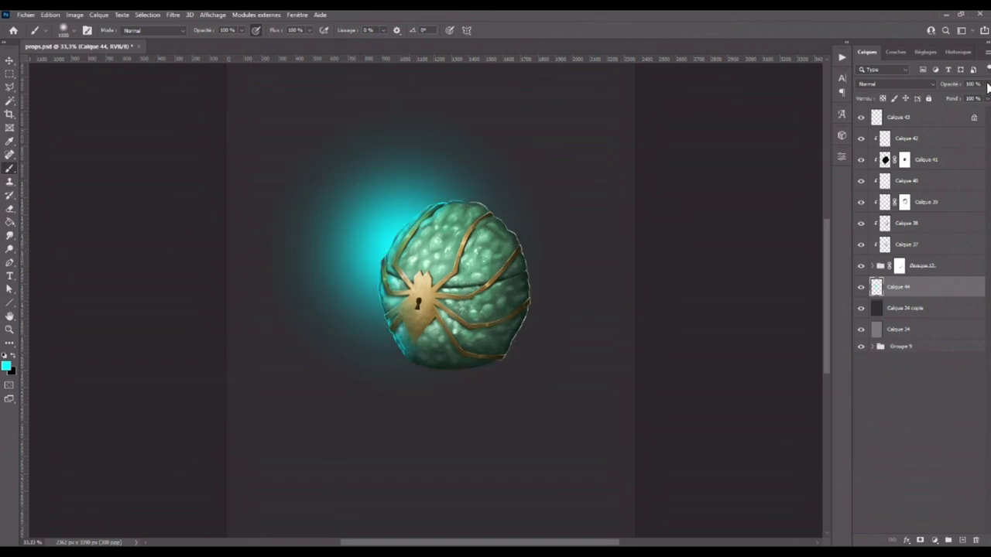
{"action": "left_click_drag", "start_coordinate": [988, 89], "coordinate": [964, 99]}
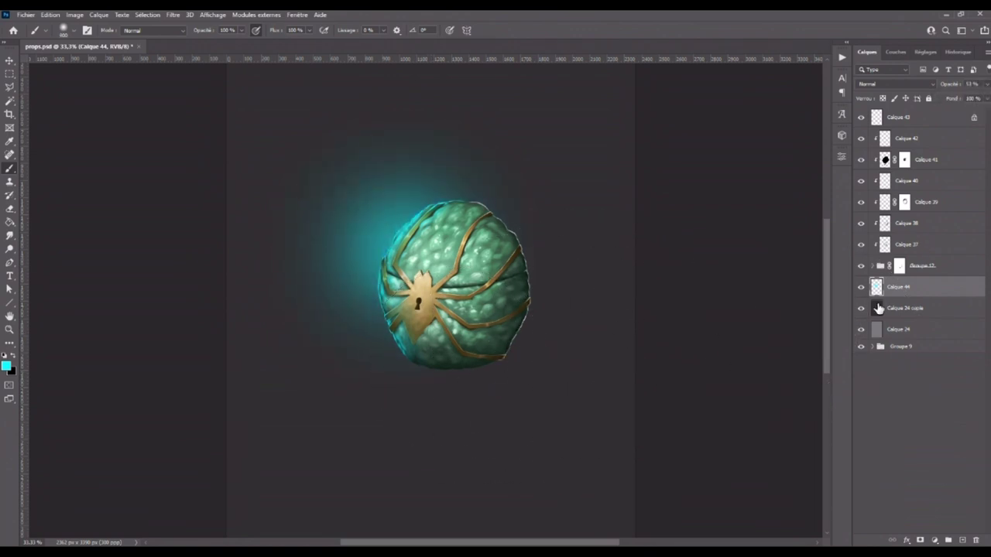
- Paint a soft white glow to the right of the egg
{"action": "left_click", "coordinate": [13, 357]}
{"action": "left_click", "coordinate": [482, 313]}
{"action": "left_click", "coordinate": [748, 309]}
{"action": "key", "text": "b"}
{"action": "key", "text": "bracketright"}
{"action": "key", "text": "bracketright"}
{"action": "key", "text": "bracketright"}
{"action": "key", "text": "bracketright"}
{"action": "key", "text": "bracketright"}
{"action": "key", "text": "bracketright"}
{"action": "left_click", "coordinate": [534, 294]}
{"action": "key", "text": "ctrl+z"}
{"action": "key", "text": "bracketleft"}
{"action": "left_click", "coordinate": [534, 294]}
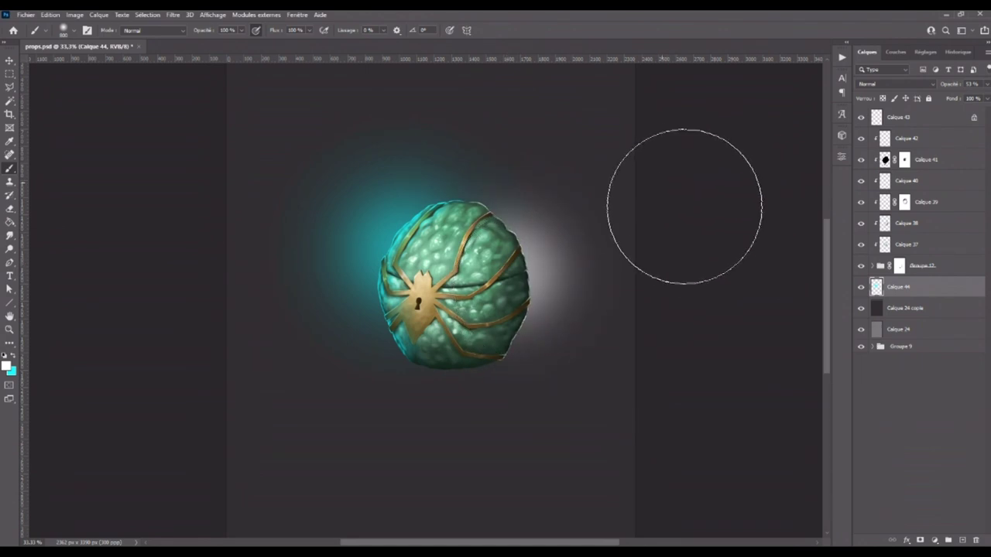
{"action": "key", "text": "ctrl+minus"}
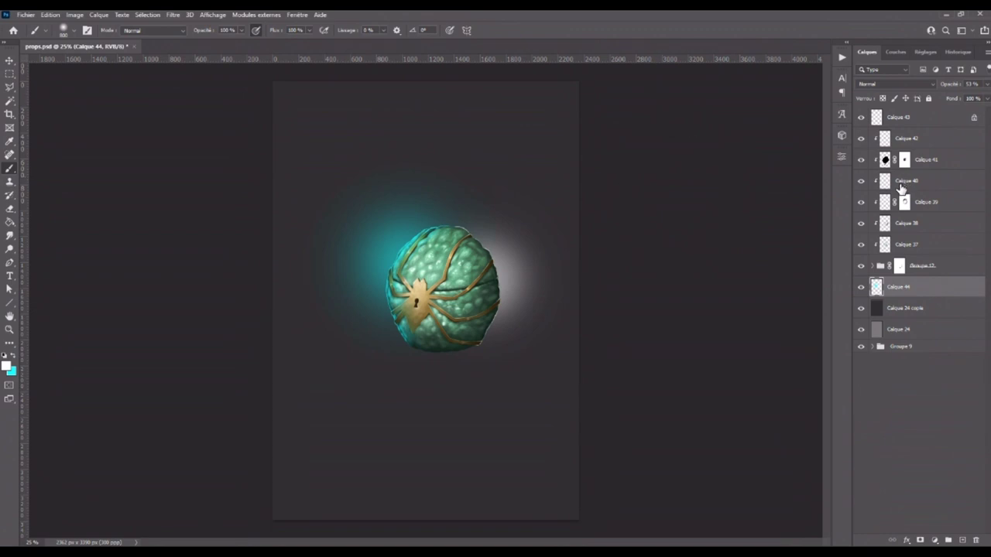
{"action": "left_click", "coordinate": [909, 139]}
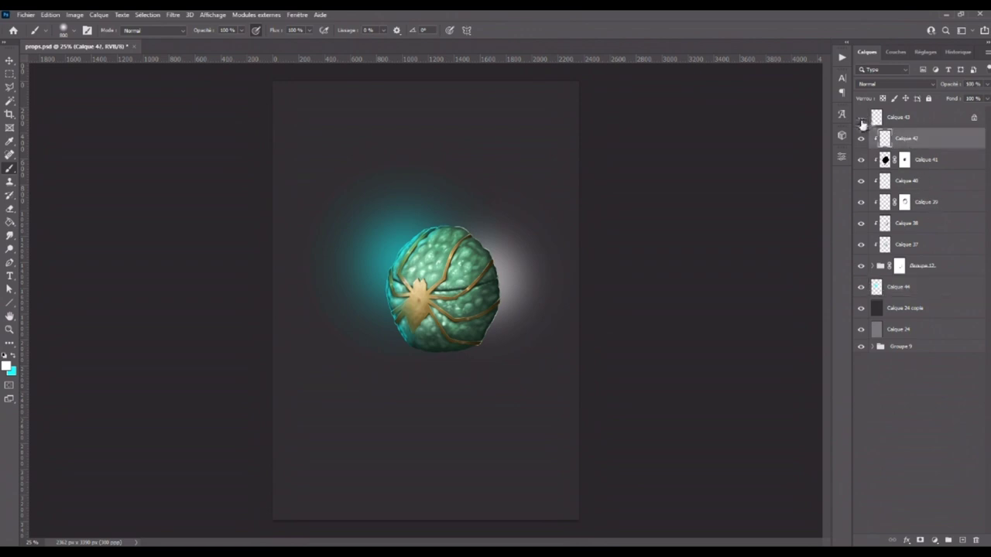
- Group the chest layers into Groupe 13, hide the originals and glow, and merge a duplicate
{"action": "left_click", "coordinate": [890, 118]}
{"action": "left_click", "coordinate": [940, 267], "text": "shift"}
{"action": "left_click_drag", "start_coordinate": [951, 270], "coordinate": [949, 539]}
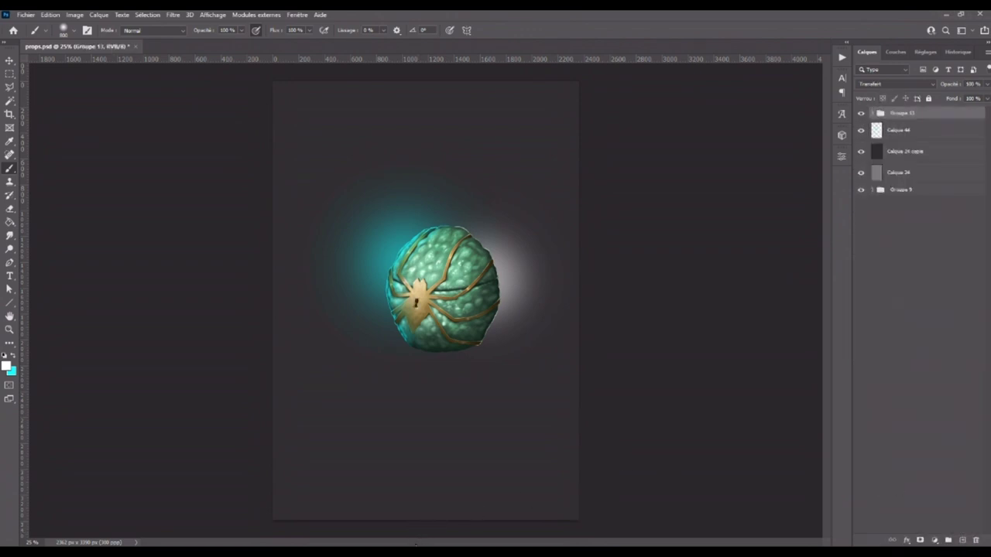
{"action": "left_click_drag", "start_coordinate": [861, 113], "coordinate": [860, 130]}
{"action": "left_click", "coordinate": [861, 113]}
{"action": "left_click_drag", "start_coordinate": [929, 114], "coordinate": [963, 541]}
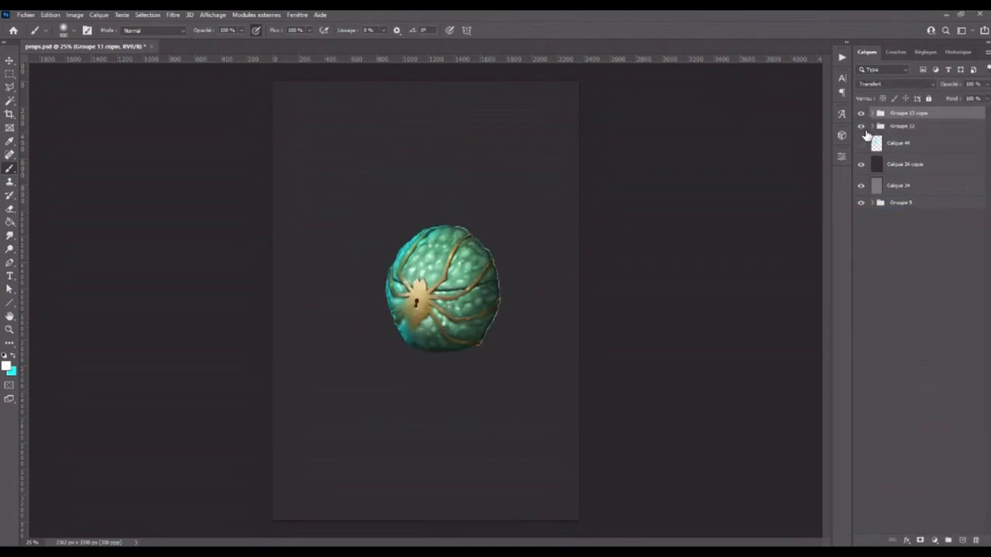
{"action": "right_click", "coordinate": [924, 114]}
{"action": "left_click", "coordinate": [883, 450]}
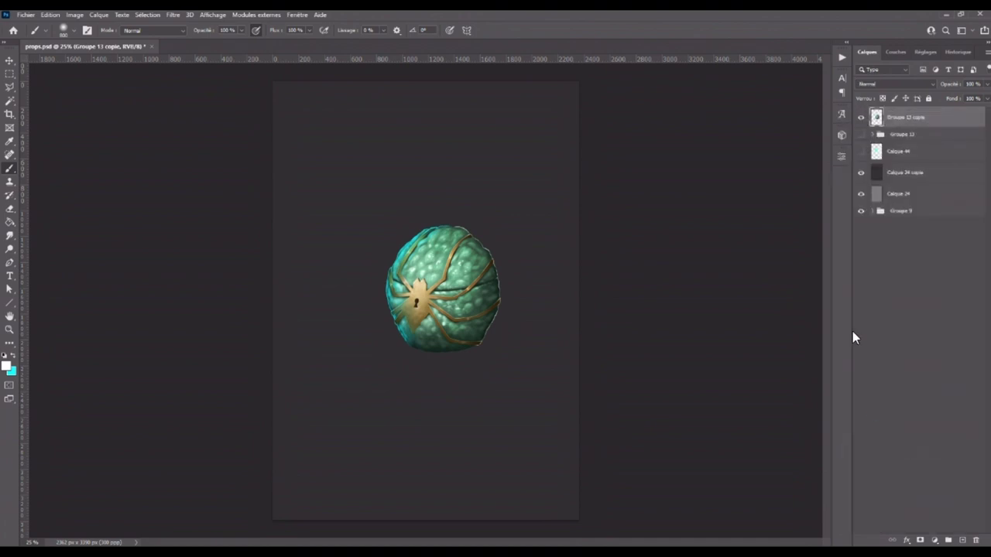
- Liquify the merged egg's upper-left outline and lower-left texture, then reduce the brush to 357
{"action": "left_click", "coordinate": [174, 14]}
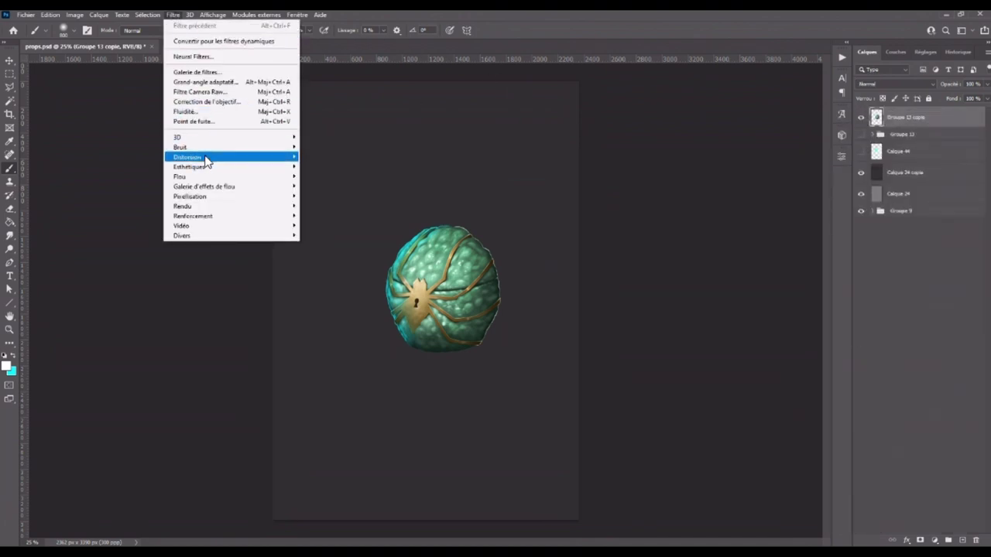
{"action": "left_click", "coordinate": [199, 91]}
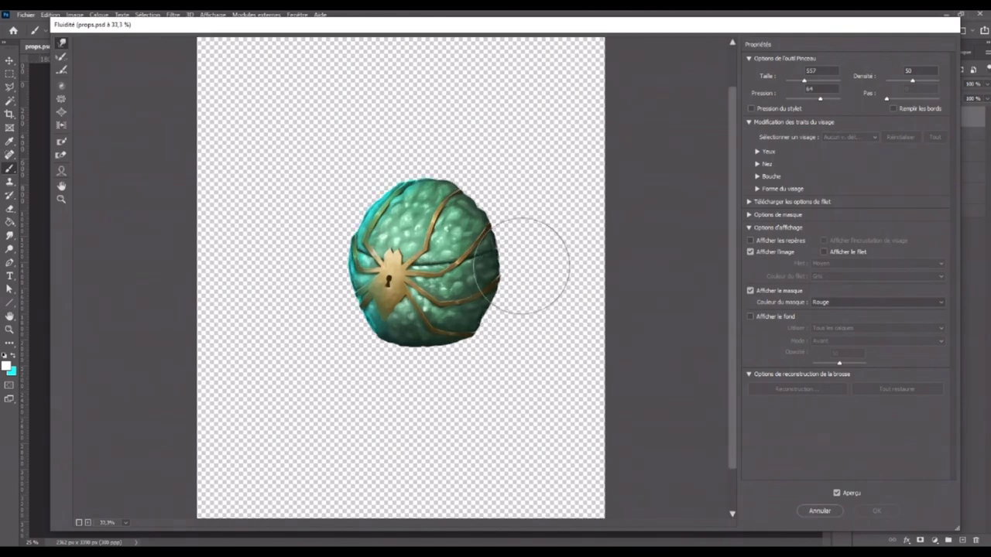
{"action": "key", "text": "ctrl+minus"}
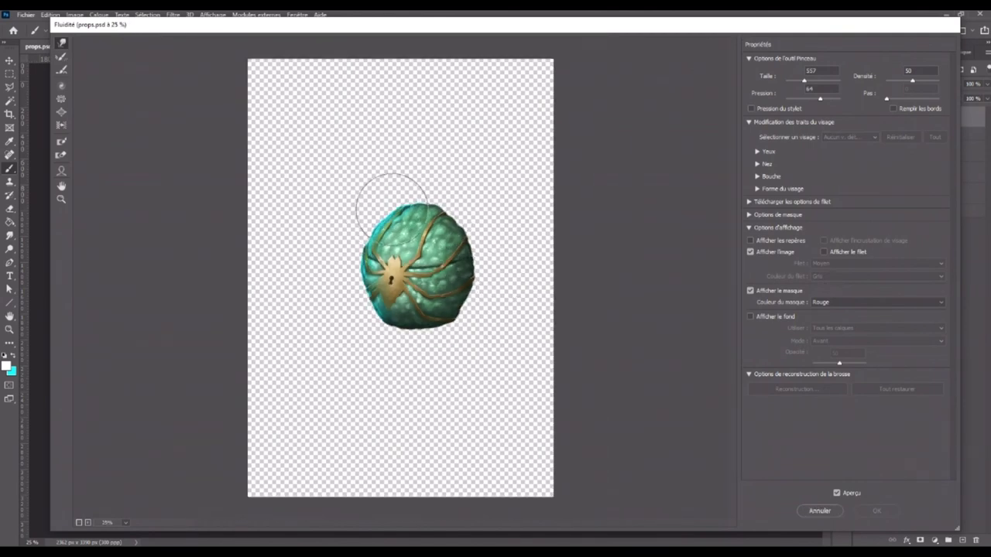
{"action": "left_click_drag", "start_coordinate": [376, 204], "coordinate": [397, 165]}
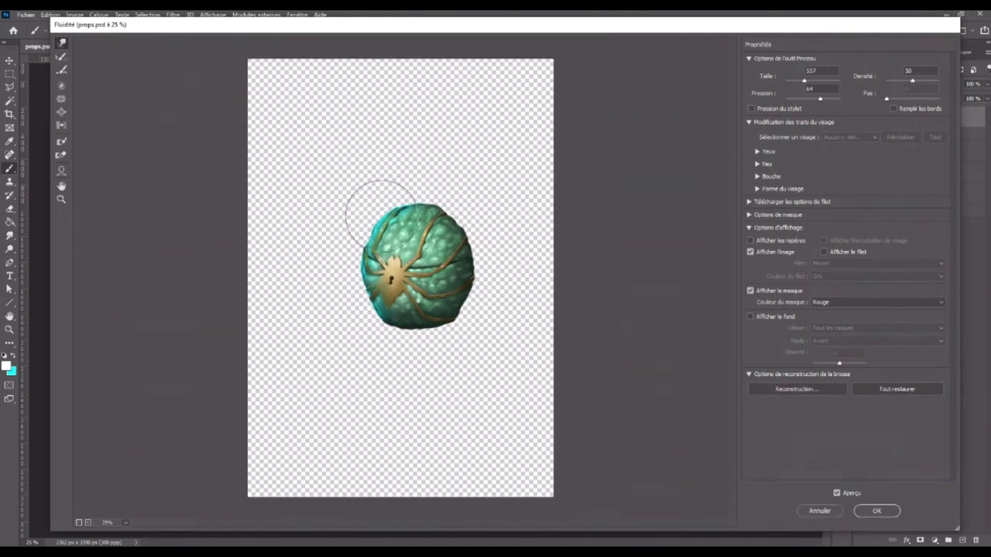
{"action": "mouse_move", "coordinate": [364, 215]}
{"action": "left_mouse_down"}
{"action": "mouse_move", "coordinate": [426, 247]}
{"action": "mouse_move", "coordinate": [442, 188]}
{"action": "mouse_move", "coordinate": [508, 227]}
{"action": "mouse_move", "coordinate": [458, 320]}
{"action": "left_mouse_up"}
{"action": "mouse_move", "coordinate": [401, 371]}
{"action": "left_mouse_down"}
{"action": "mouse_move", "coordinate": [377, 332]}
{"action": "mouse_move", "coordinate": [398, 316]}
{"action": "left_mouse_up"}
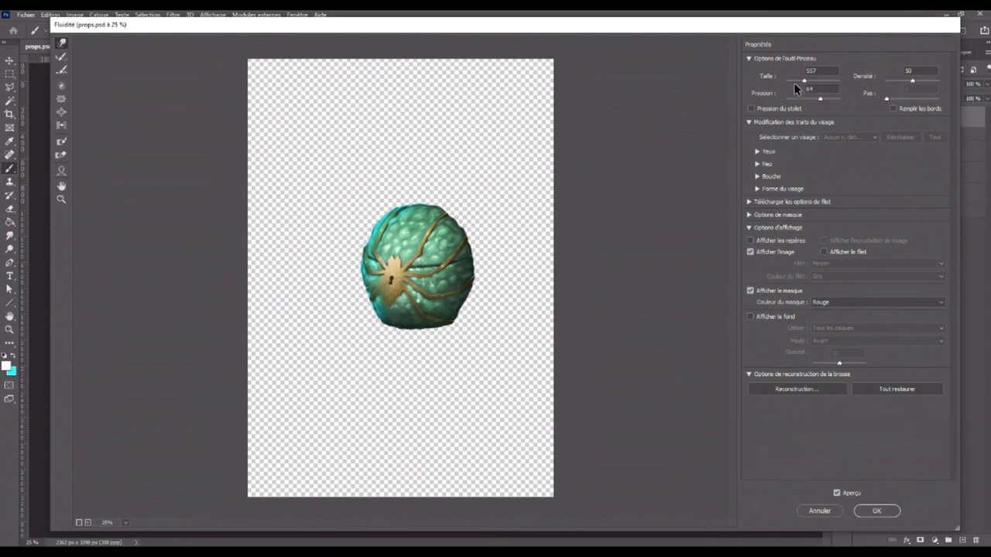
{"action": "left_click_drag", "start_coordinate": [771, 81], "coordinate": [757, 85]}
- Warp the spider's legs and body, compare before and after, and apply the Liquify
{"action": "left_click_drag", "start_coordinate": [395, 303], "coordinate": [390, 307]}
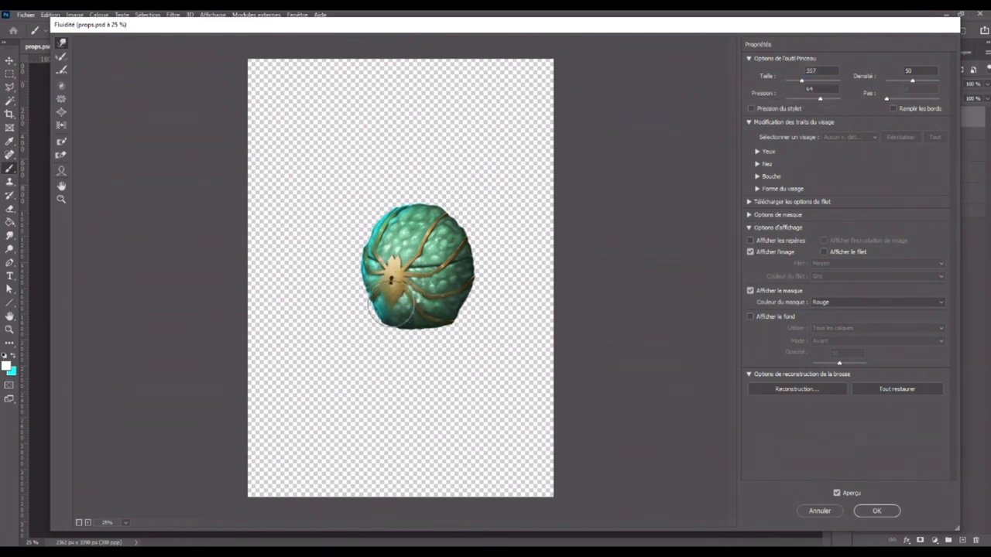
{"action": "left_click_drag", "start_coordinate": [399, 273], "coordinate": [391, 277]}
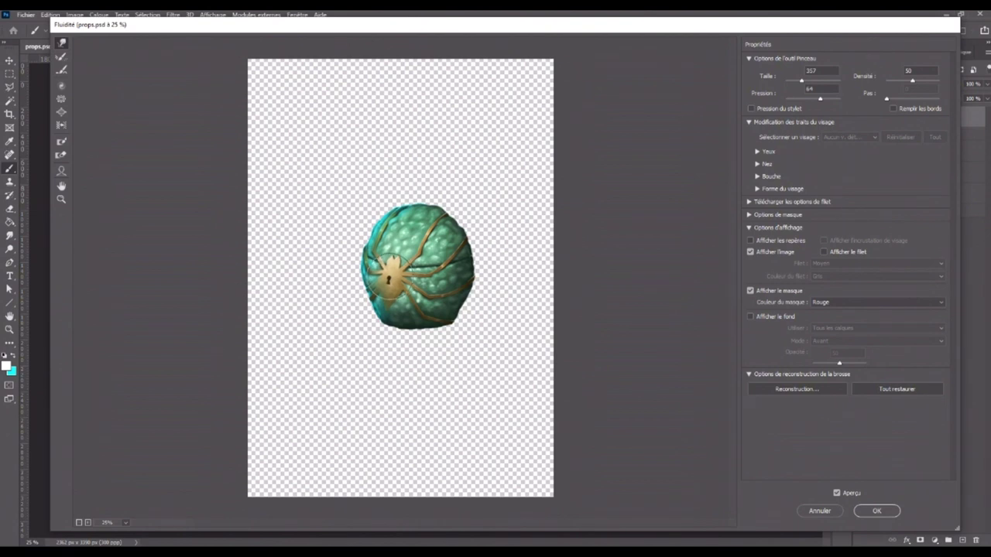
{"action": "mouse_move", "coordinate": [390, 275]}
{"action": "left_mouse_down"}
{"action": "mouse_move", "coordinate": [409, 242]}
{"action": "mouse_move", "coordinate": [395, 255]}
{"action": "left_mouse_up"}
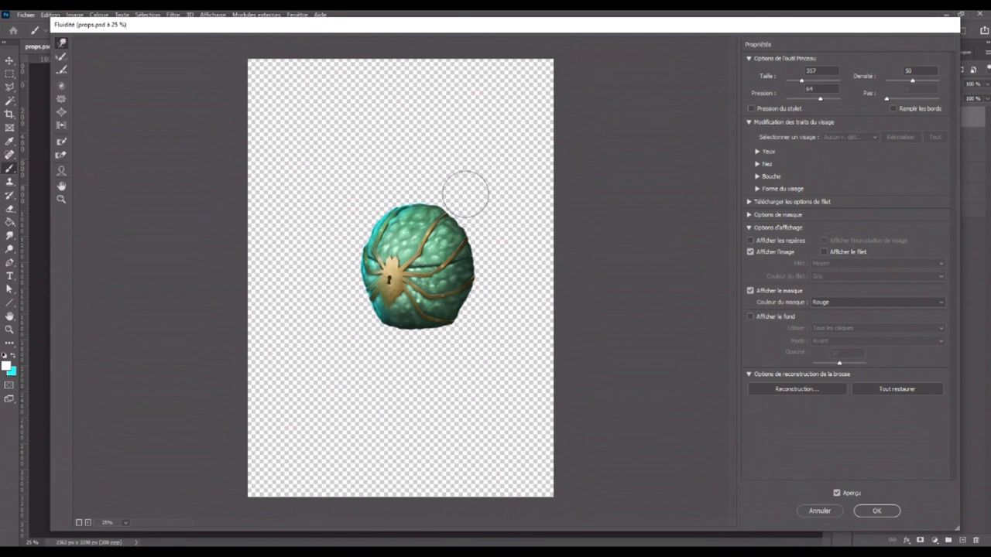
{"action": "left_click", "coordinate": [836, 493]}
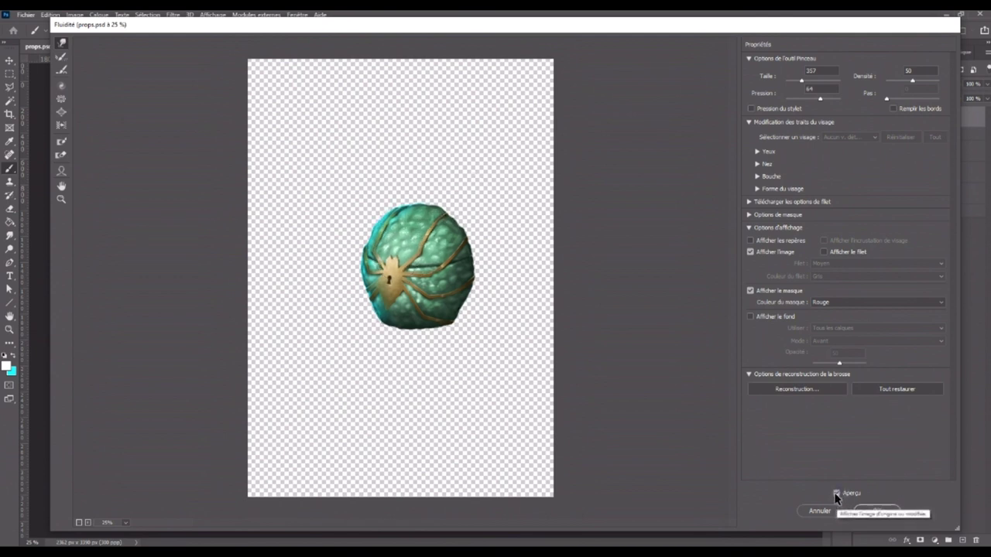
{"action": "left_click_drag", "start_coordinate": [393, 307], "coordinate": [388, 314]}
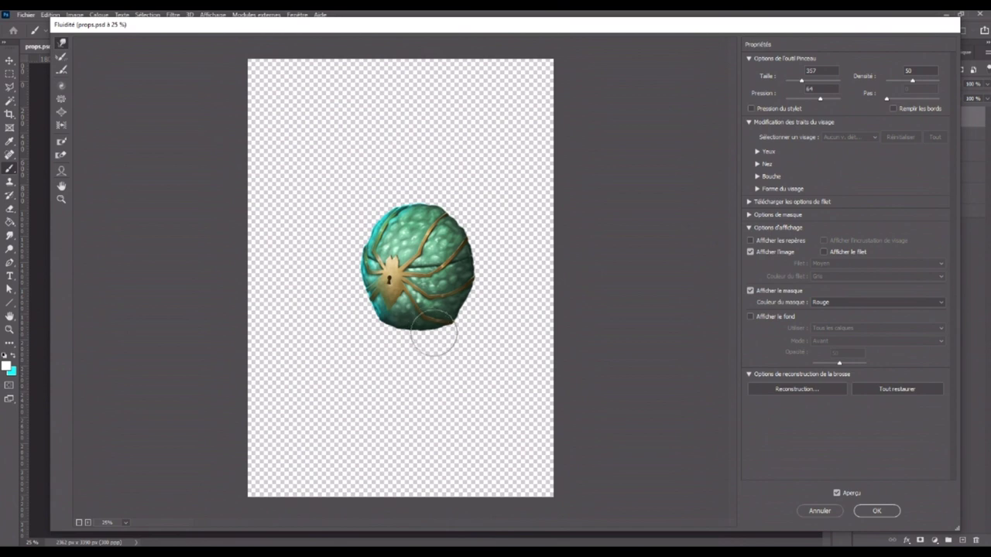
{"action": "left_click", "coordinate": [836, 493]}
{"action": "left_click", "coordinate": [870, 511]}
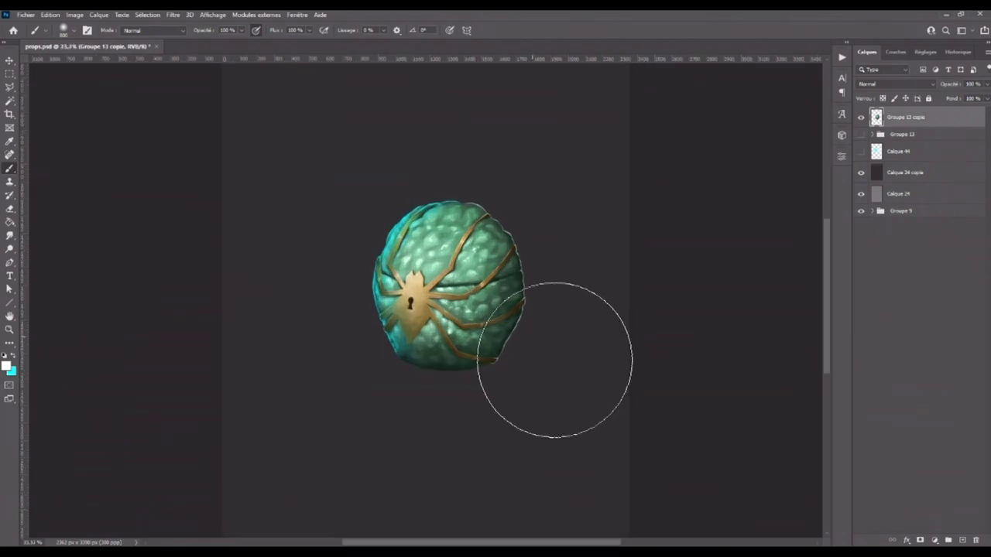
- Touch up the scales around the spider keyhole with a small brush in sampled teal shades
{"action": "key", "text": "ctrl+plus"}
{"action": "key", "text": "ctrl+plus"}
{"action": "key", "text": "bracketleft"}
{"action": "key", "text": "bracketleft"}
{"action": "key", "text": "bracketleft"}
{"action": "key", "text": "bracketleft"}
{"action": "key", "text": "bracketleft"}
{"action": "key", "text": "bracketleft"}
{"action": "key", "text": "bracketleft"}
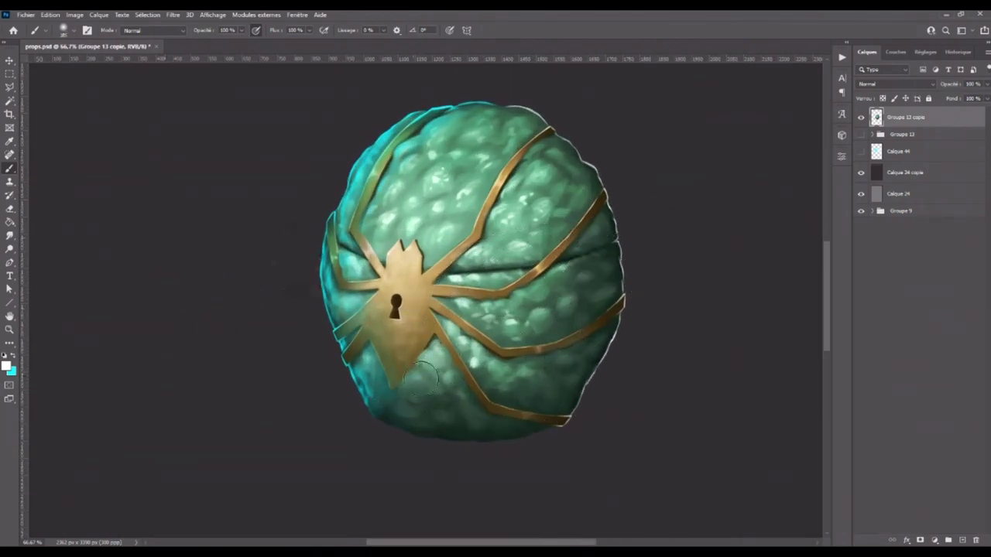
{"action": "key", "text": "bracketleft"}
{"action": "key", "text": "bracketleft"}
{"action": "key", "text": "bracketleft"}
{"action": "key", "text": "bracketleft"}
{"action": "key", "text": "ctrl+plus"}
{"action": "key", "text": "ctrl+plus"}
{"action": "left_click_drag", "start_coordinate": [405, 380], "coordinate": [420, 287]}
{"action": "left_click", "coordinate": [324, 447], "text": "alt"}
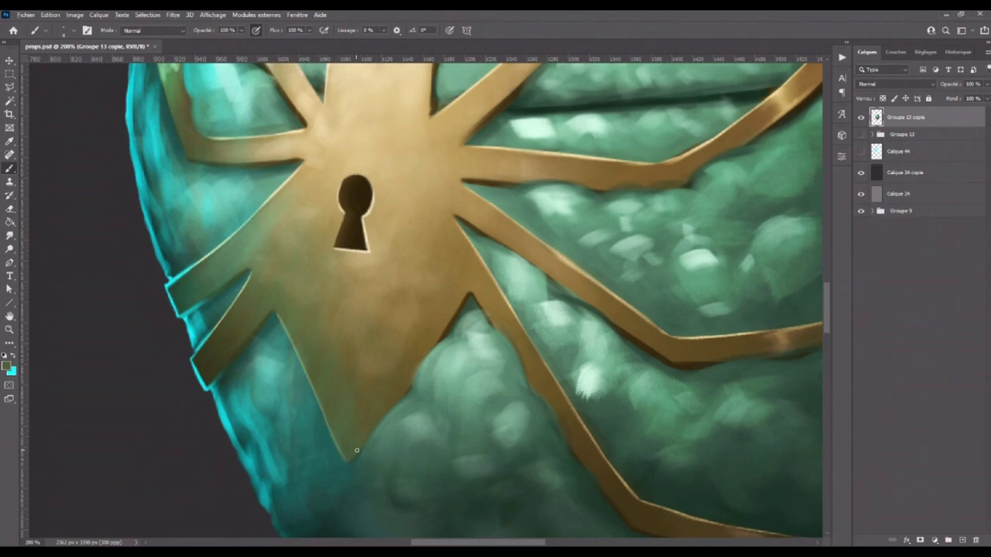
{"action": "key", "text": "ctrl+minus"}
{"action": "key", "text": "ctrl+minus"}
{"action": "key", "text": "ctrl+minus"}
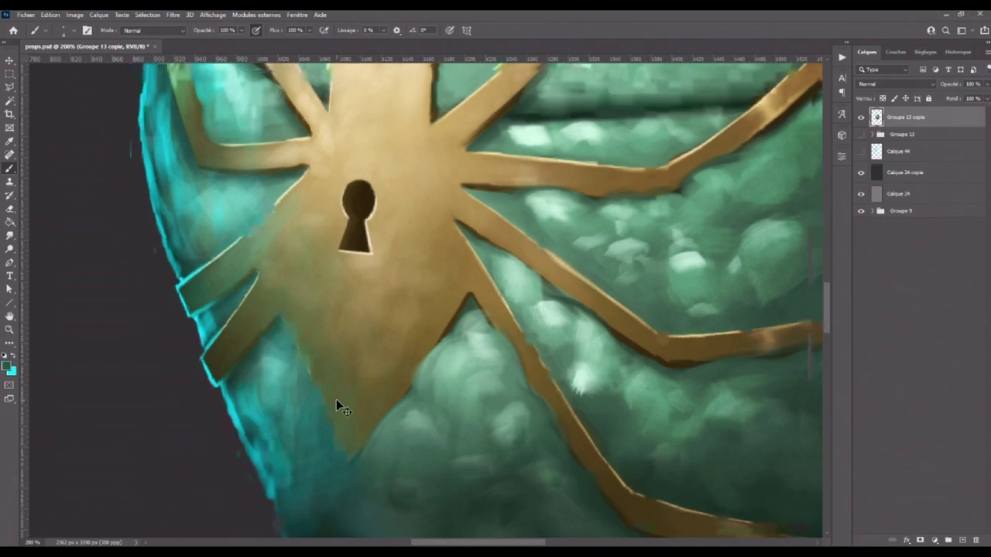
{"action": "key", "text": "ctrl+minus"}
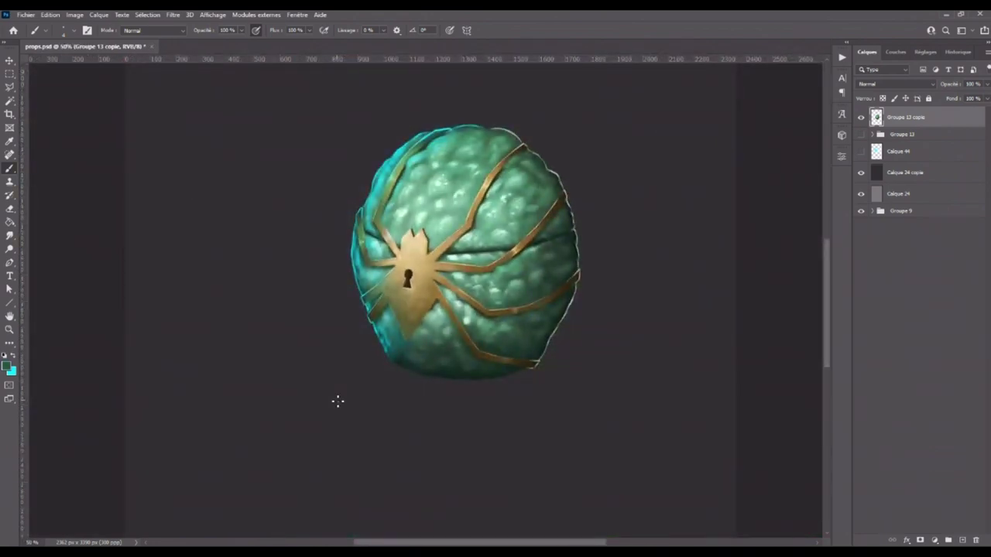
{"action": "key", "text": "ctrl+plus"}
{"action": "key", "text": "ctrl+plus"}
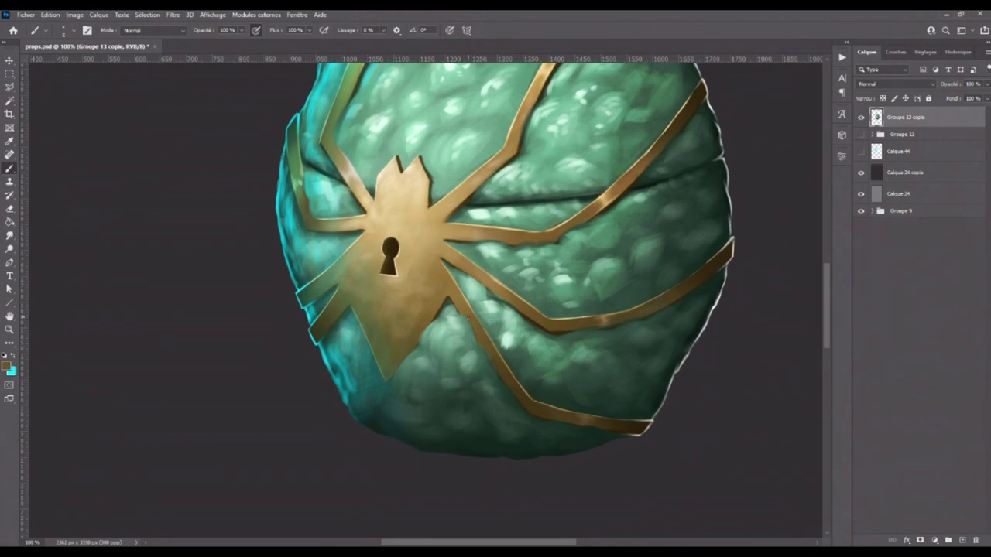
{"action": "left_click", "coordinate": [456, 302], "text": "alt"}
{"action": "key", "text": "bracketright"}
- Show the cyan-and-white glow layer and duplicate the merged egg layer
{"action": "key", "text": "ctrl+minus"}
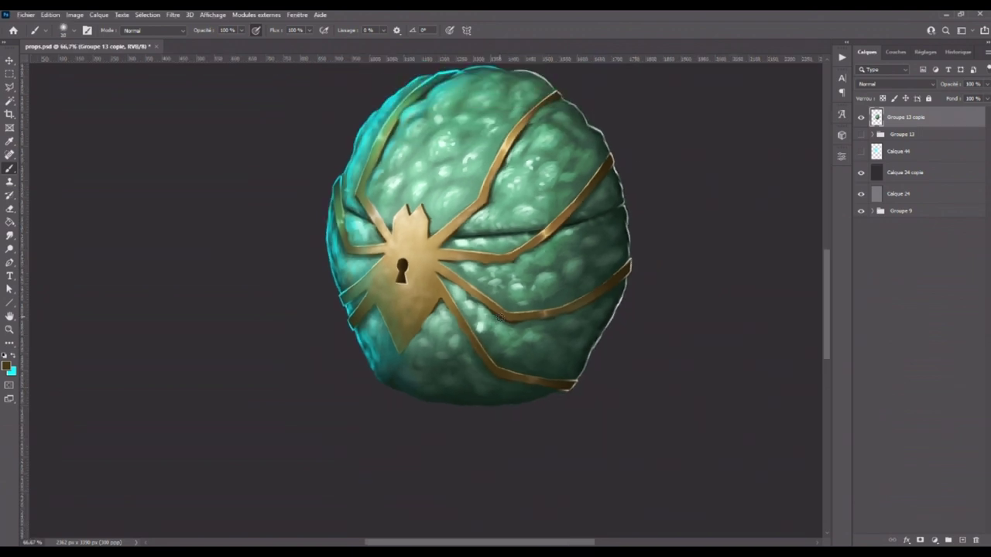
{"action": "key", "text": "ctrl+plus"}
{"action": "key", "text": "ctrl+plus"}
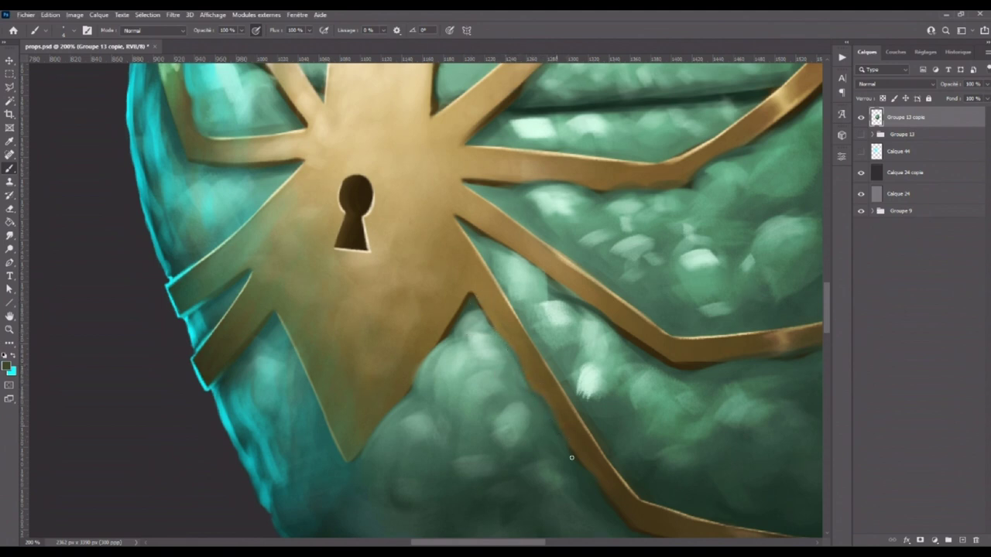
{"action": "key", "text": "ctrl+minus"}
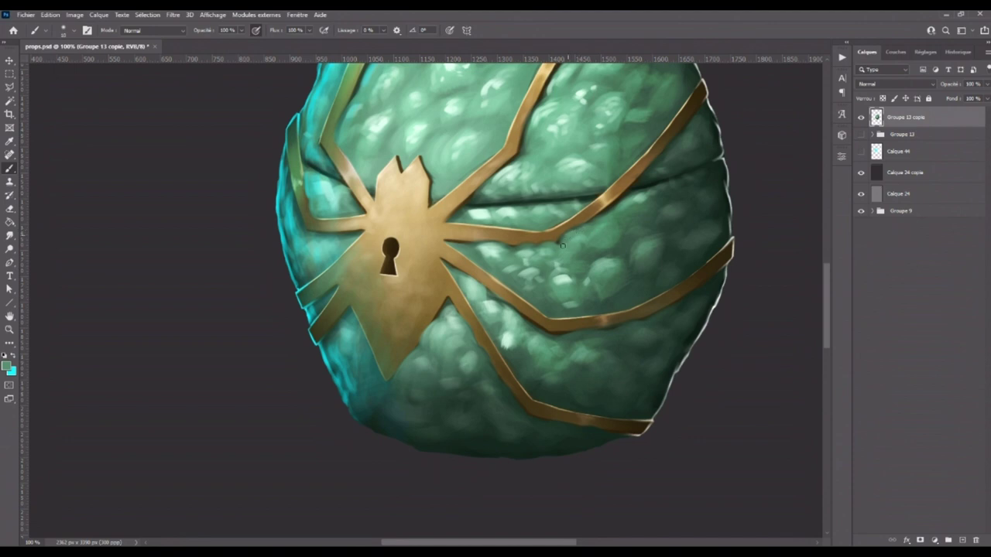
{"action": "mouse_move", "coordinate": [560, 258]}
{"action": "left_mouse_down"}
{"action": "mouse_move", "coordinate": [524, 325]}
{"action": "mouse_move", "coordinate": [489, 335]}
{"action": "left_mouse_up"}
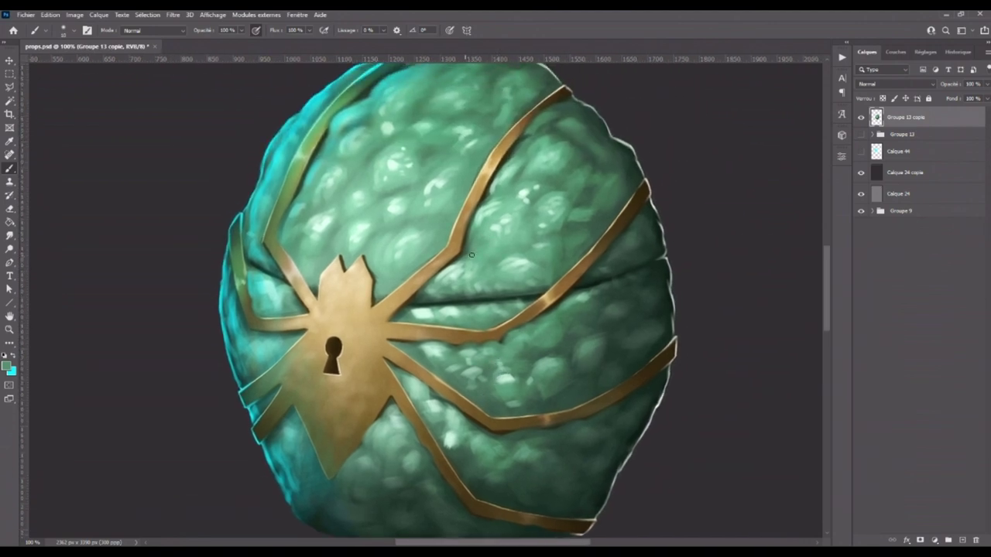
{"action": "key", "text": "ctrl+minus"}
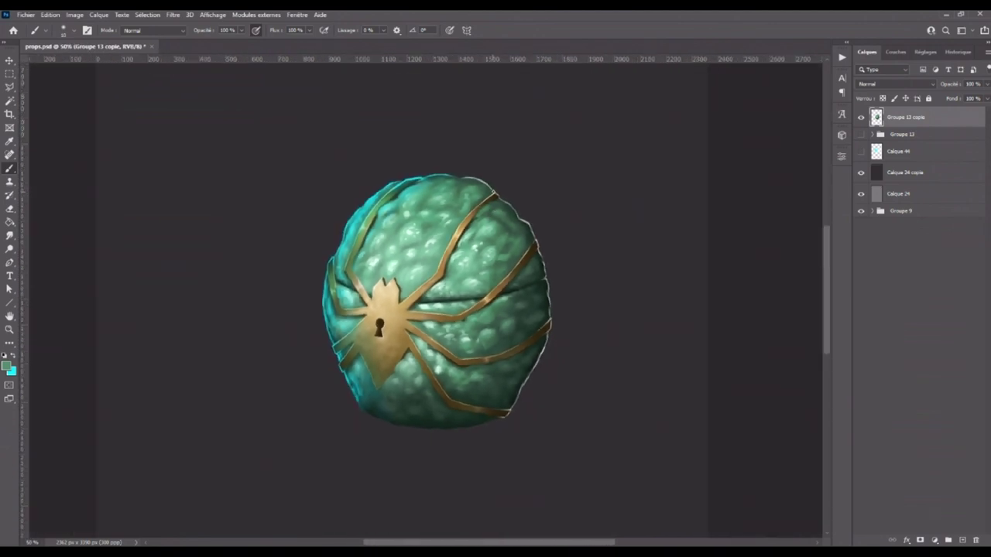
{"action": "key", "text": "ctrl+minus"}
{"action": "left_click", "coordinate": [860, 152]}
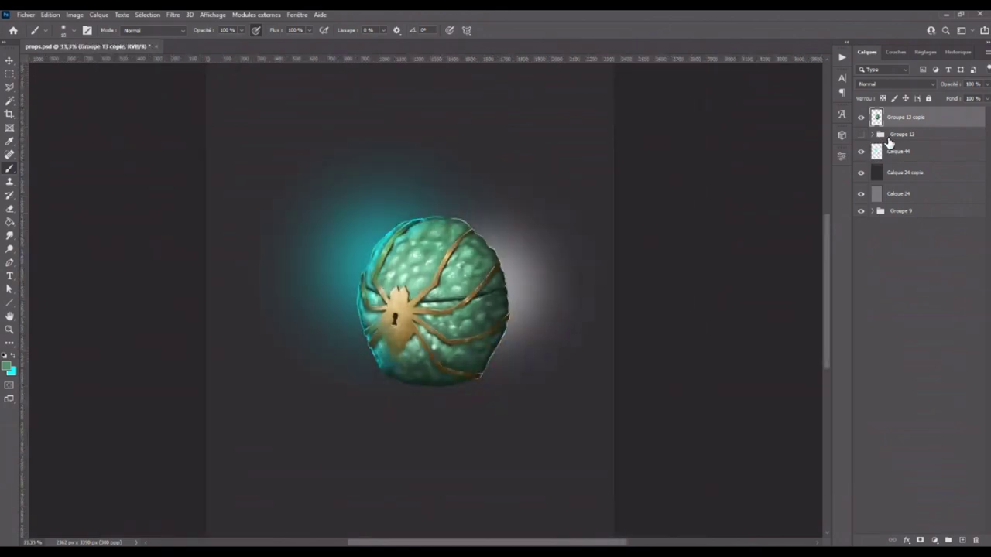
{"action": "left_click_drag", "start_coordinate": [921, 121], "coordinate": [963, 540]}
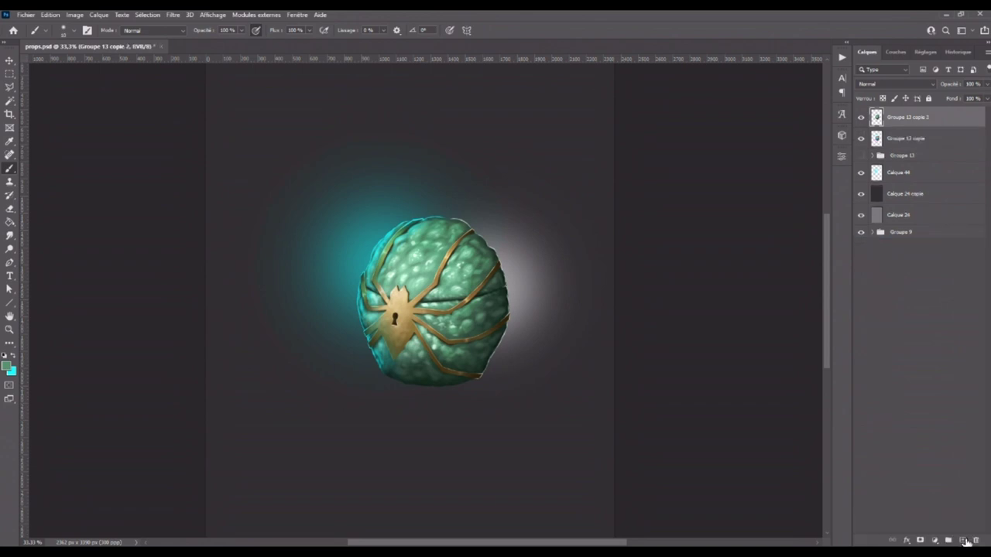
- Paint the egg copy solid black and move it below the egg layer
{"action": "left_click", "coordinate": [6, 356]}
{"action": "key", "text": "bracketright"}
{"action": "key", "text": "bracketright"}
{"action": "key", "text": "bracketright"}
{"action": "mouse_move", "coordinate": [402, 263]}
{"action": "left_mouse_down"}
{"action": "mouse_move", "coordinate": [552, 246]}
{"action": "mouse_move", "coordinate": [374, 449]}
{"action": "left_mouse_up"}
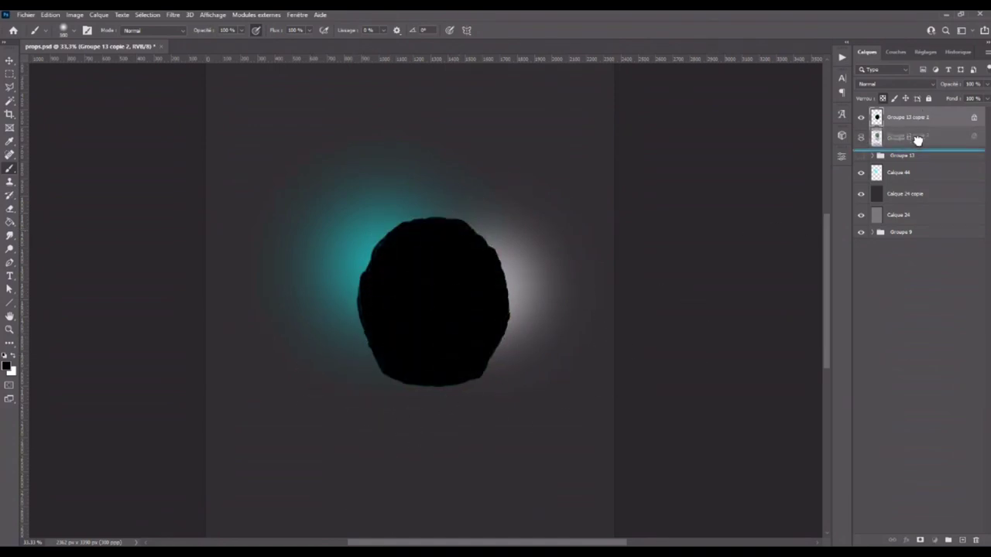
{"action": "left_click_drag", "start_coordinate": [921, 116], "coordinate": [901, 150]}
- Free-transform the black copy: pivot at the egg's base, flip vertically, and skew its bottom left
{"action": "left_click", "coordinate": [10, 74]}
{"action": "right_click", "coordinate": [414, 277]}
{"action": "left_click", "coordinate": [505, 369]}
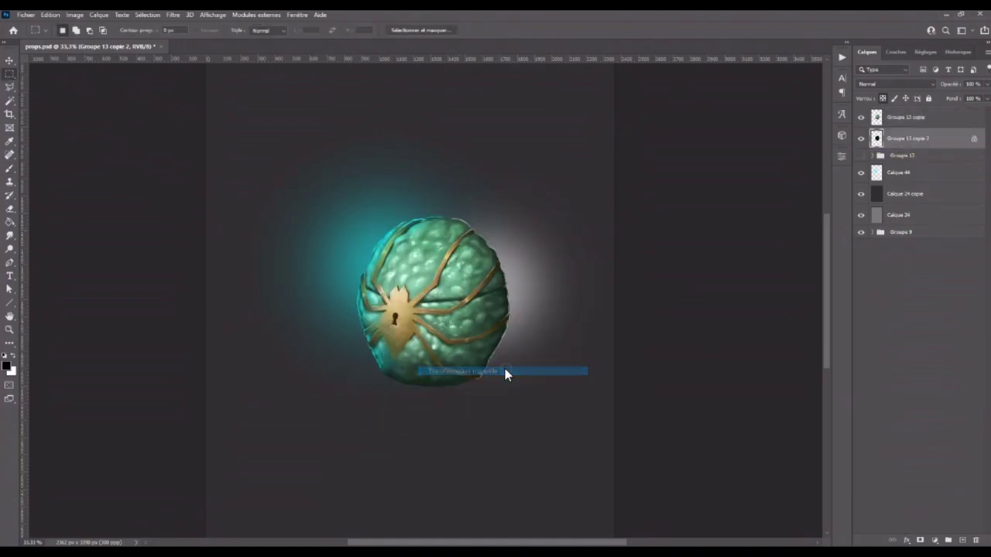
{"action": "left_click_drag", "start_coordinate": [438, 278], "coordinate": [427, 378]}
{"action": "right_click", "coordinate": [426, 379]}
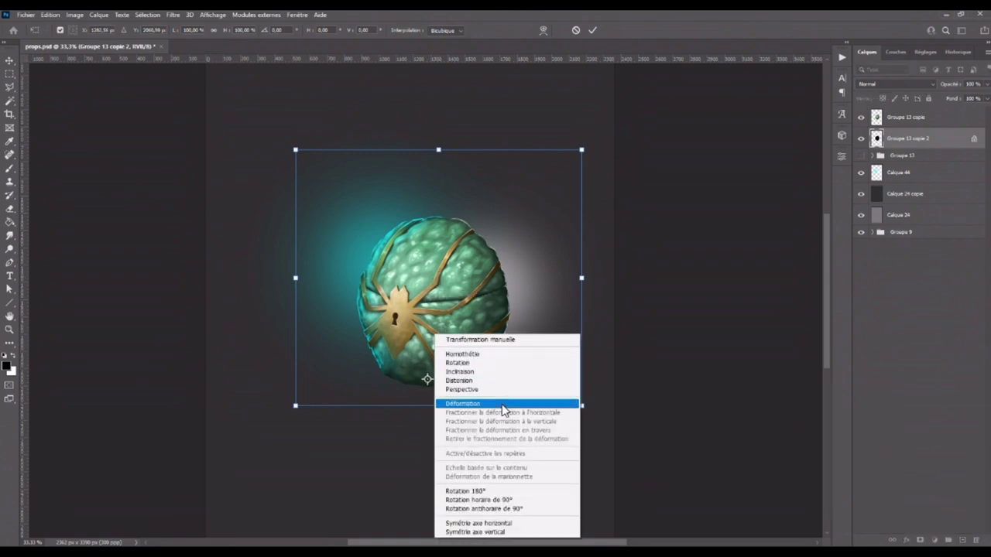
{"action": "left_click", "coordinate": [504, 532]}
{"action": "left_click_drag", "start_coordinate": [607, 384], "coordinate": [654, 248]}
{"action": "right_click", "coordinate": [498, 297]}
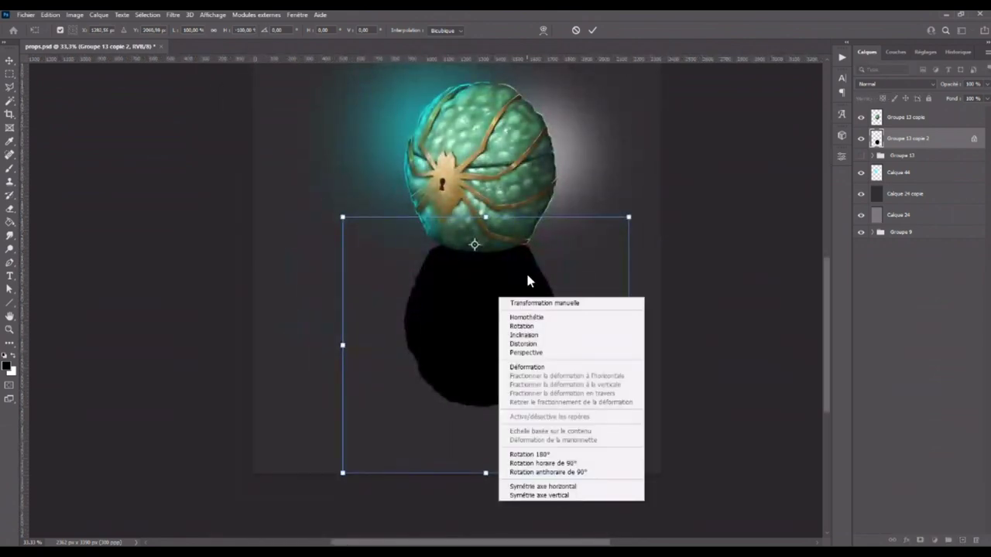
{"action": "left_click", "coordinate": [533, 334]}
{"action": "mouse_move", "coordinate": [485, 473]}
{"action": "left_mouse_down"}
{"action": "mouse_move", "coordinate": [424, 473]}
{"action": "mouse_move", "coordinate": [431, 369]}
{"action": "mouse_move", "coordinate": [453, 348]}
{"action": "mouse_move", "coordinate": [391, 349]}
{"action": "left_mouse_up"}
- Skew the shadow sideways and squash it into a thin ellipse
{"action": "right_click", "coordinate": [438, 409]}
{"action": "left_click", "coordinate": [464, 220]}
{"action": "right_click", "coordinate": [481, 262]}
{"action": "left_click", "coordinate": [505, 301]}
{"action": "left_click_drag", "start_coordinate": [535, 348], "coordinate": [511, 349]}
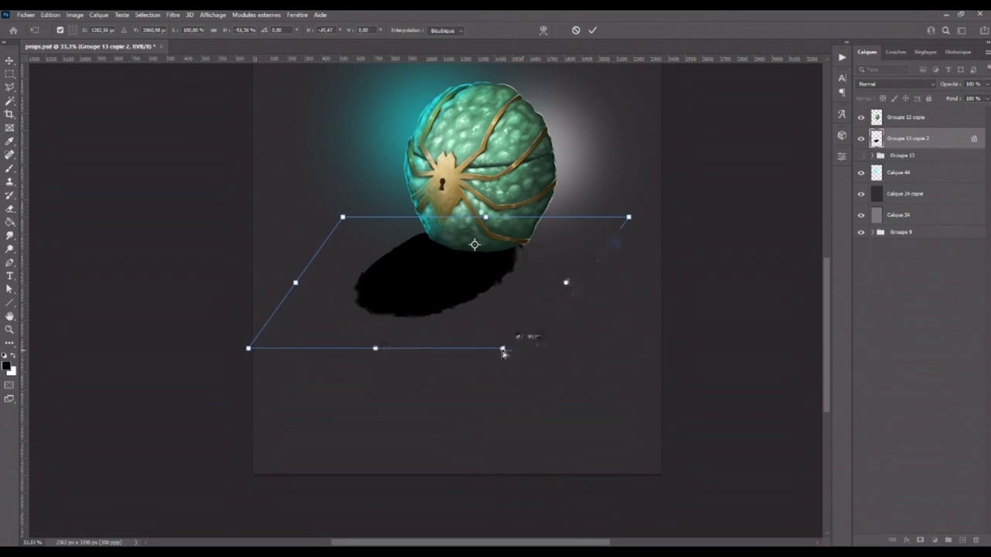
{"action": "right_click", "coordinate": [464, 278]}
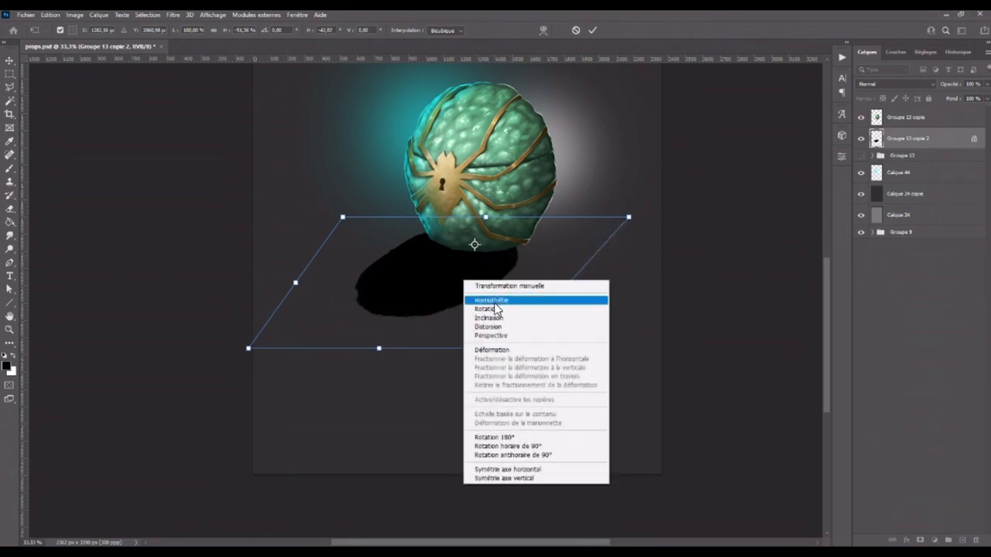
{"action": "left_click", "coordinate": [495, 299]}
{"action": "left_click_drag", "start_coordinate": [388, 351], "coordinate": [440, 287]}
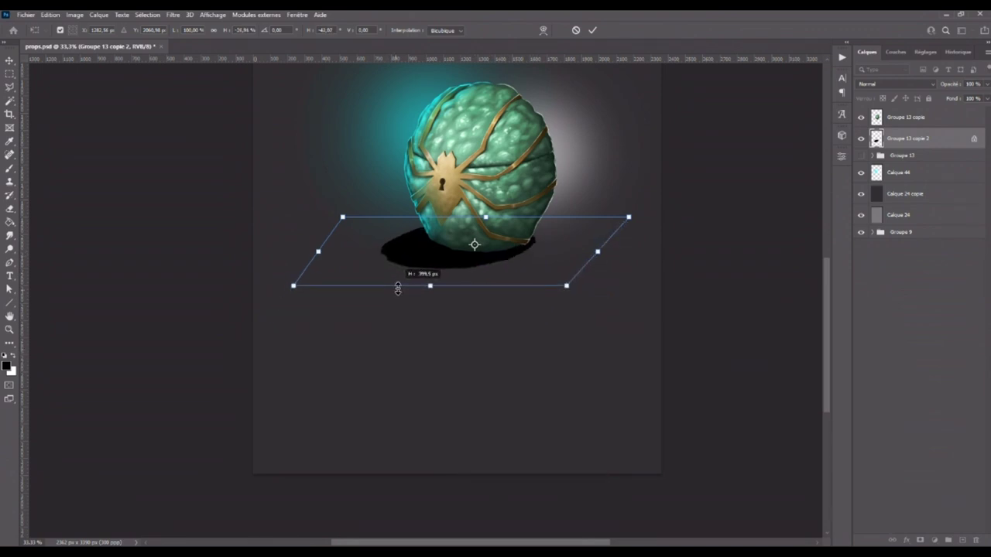
{"action": "left_click_drag", "start_coordinate": [548, 248], "coordinate": [540, 250]}
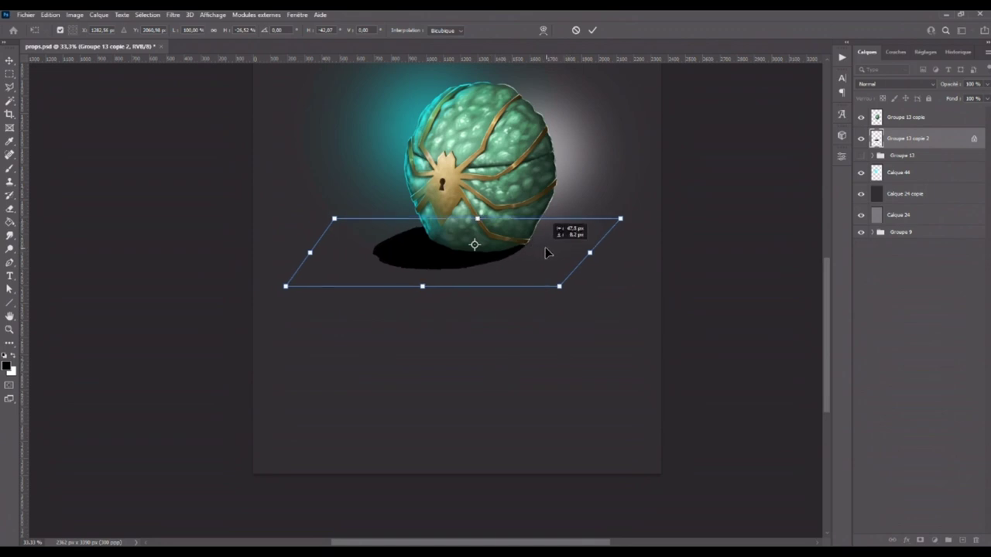
- Flatten the shadow further, align it under the egg's base, and commit the transform
{"action": "right_click", "coordinate": [481, 230]}
{"action": "left_click", "coordinate": [489, 247]}
{"action": "left_click_drag", "start_coordinate": [477, 220], "coordinate": [469, 230]}
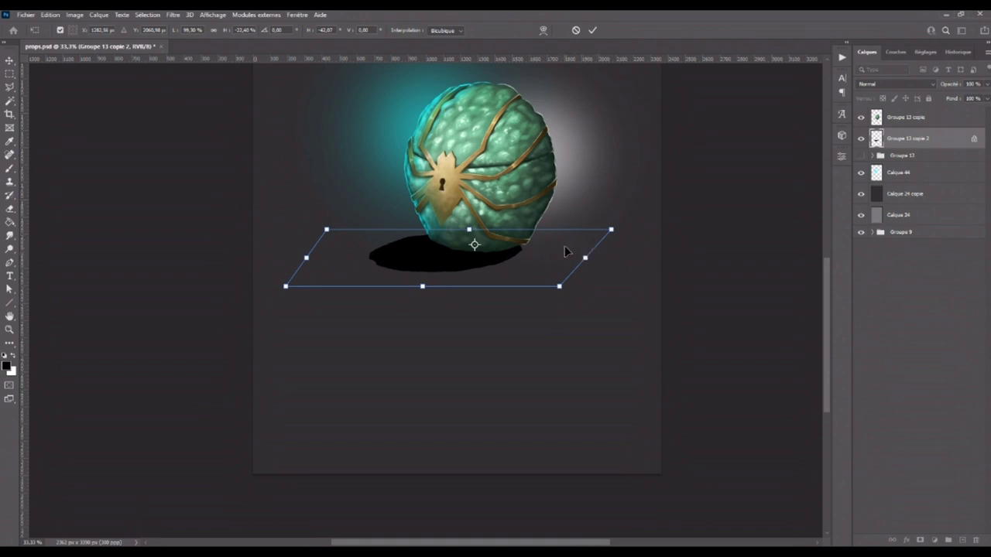
{"action": "key", "text": "Up"}
{"action": "key", "text": "Up"}
{"action": "key", "text": "Up"}
{"action": "key", "text": "Right"}
{"action": "key", "text": "Right"}
{"action": "key", "text": "Right"}
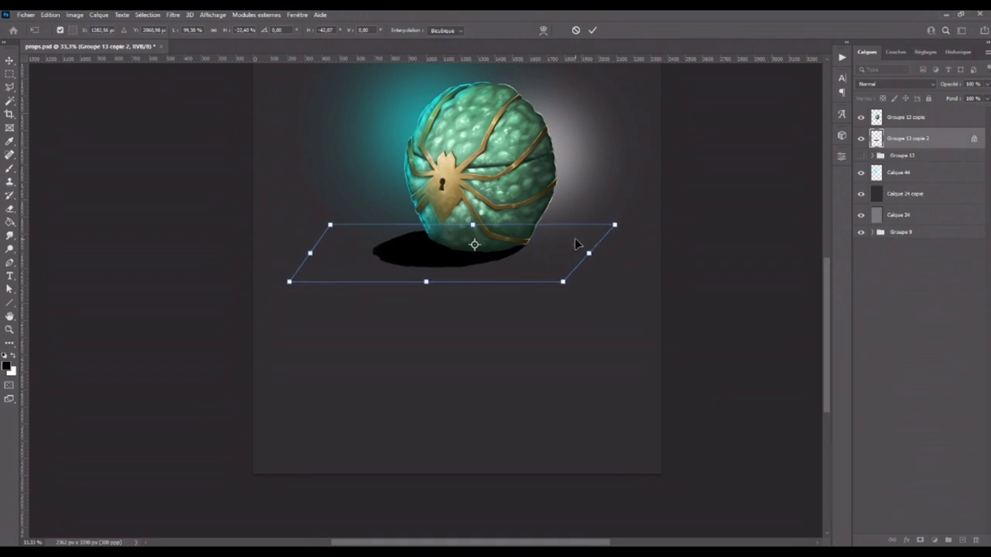
{"action": "left_click_drag", "start_coordinate": [473, 225], "coordinate": [469, 236]}
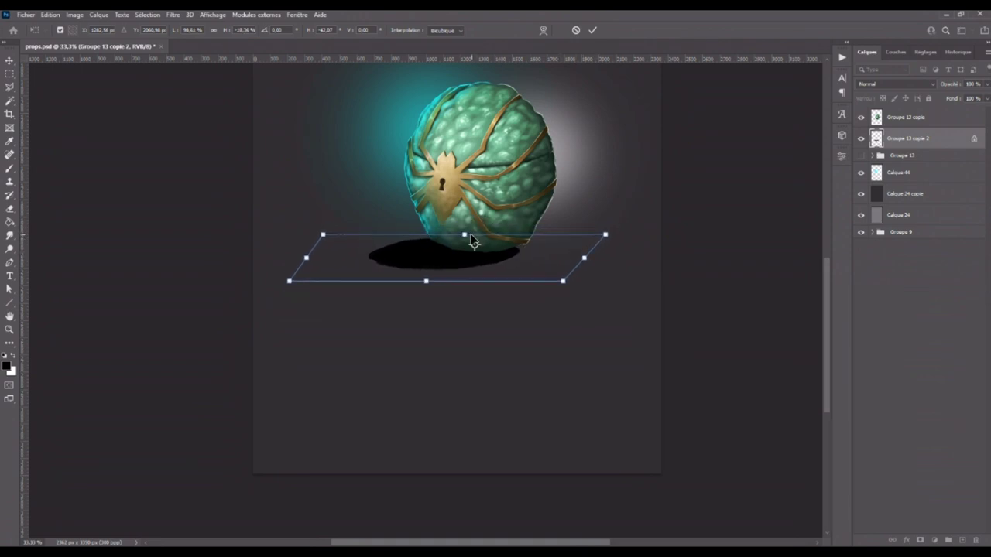
{"action": "left_click_drag", "start_coordinate": [541, 250], "coordinate": [551, 243]}
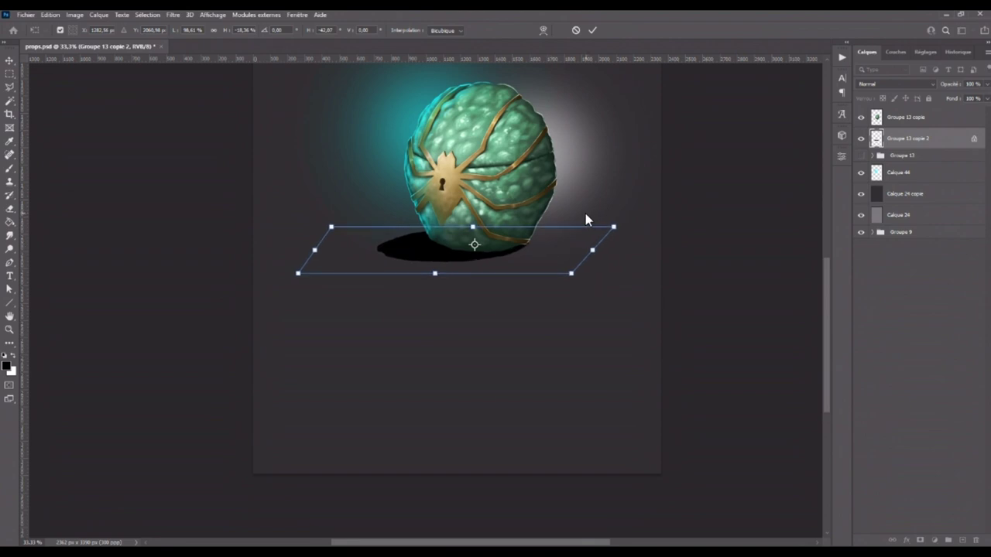
{"action": "left_click_drag", "start_coordinate": [472, 227], "coordinate": [467, 233]}
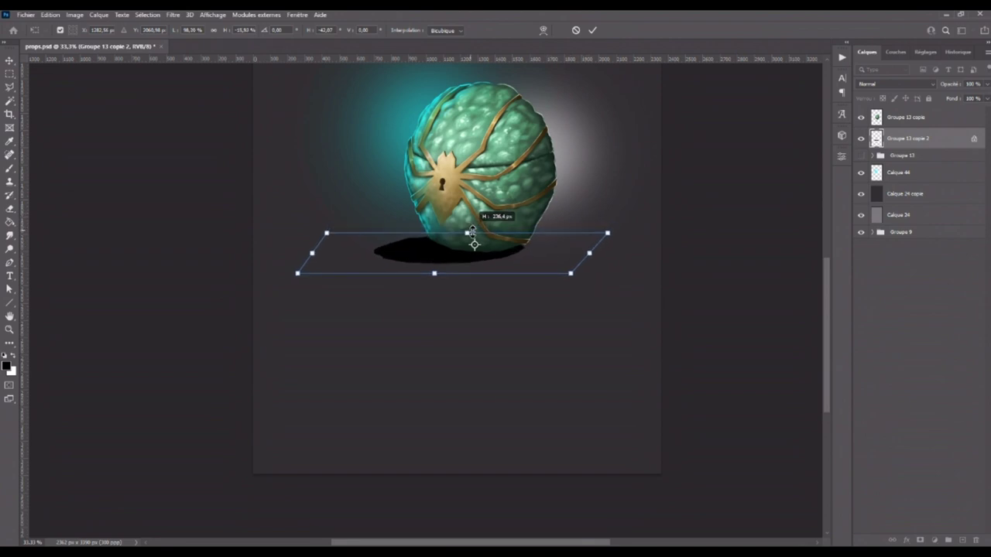
{"action": "left_click_drag", "start_coordinate": [564, 234], "coordinate": [567, 230]}
{"action": "left_click", "coordinate": [593, 30]}
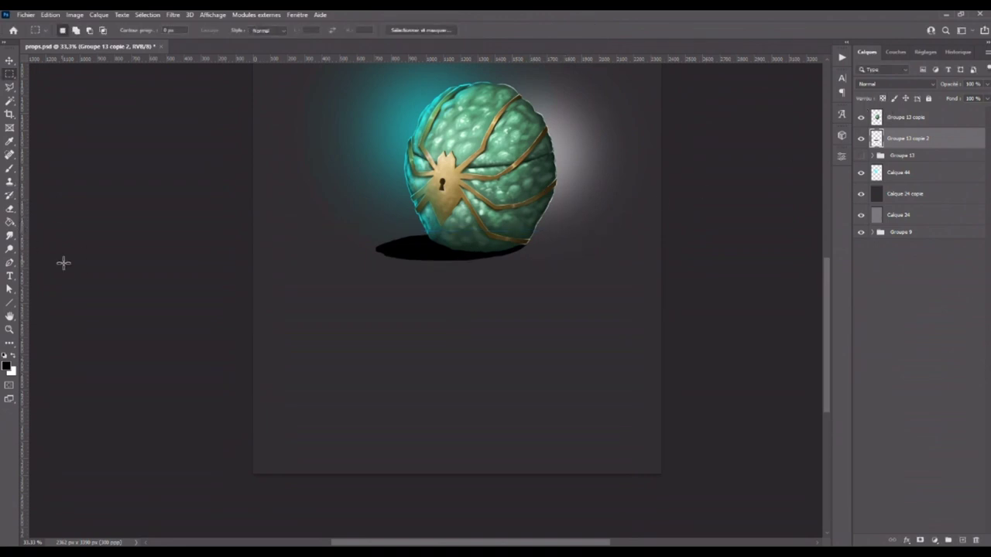
- Add a mask to the shadow layer, paint on it, and lower the layer's opacity
{"action": "left_click", "coordinate": [920, 540]}
{"action": "left_click", "coordinate": [9, 168]}
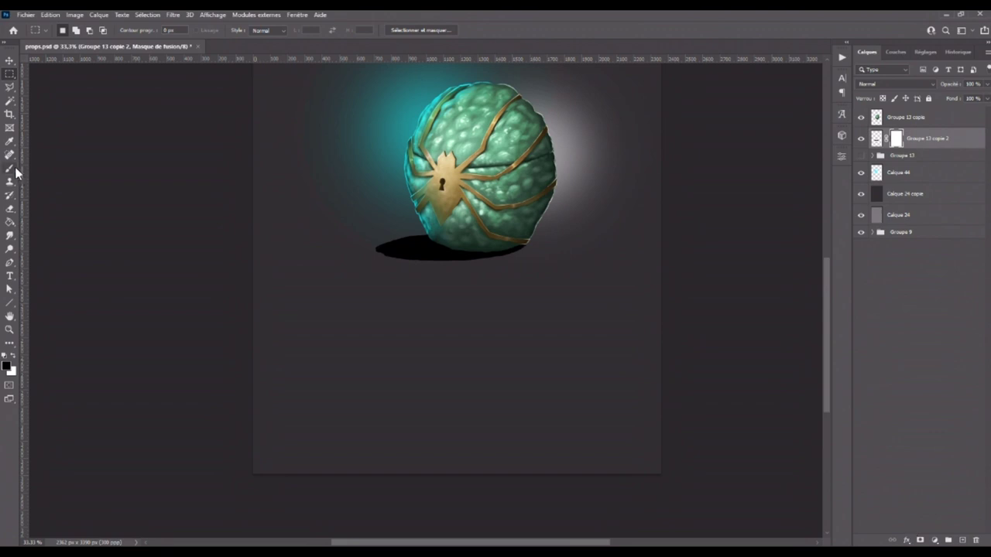
{"action": "left_click", "coordinate": [64, 30]}
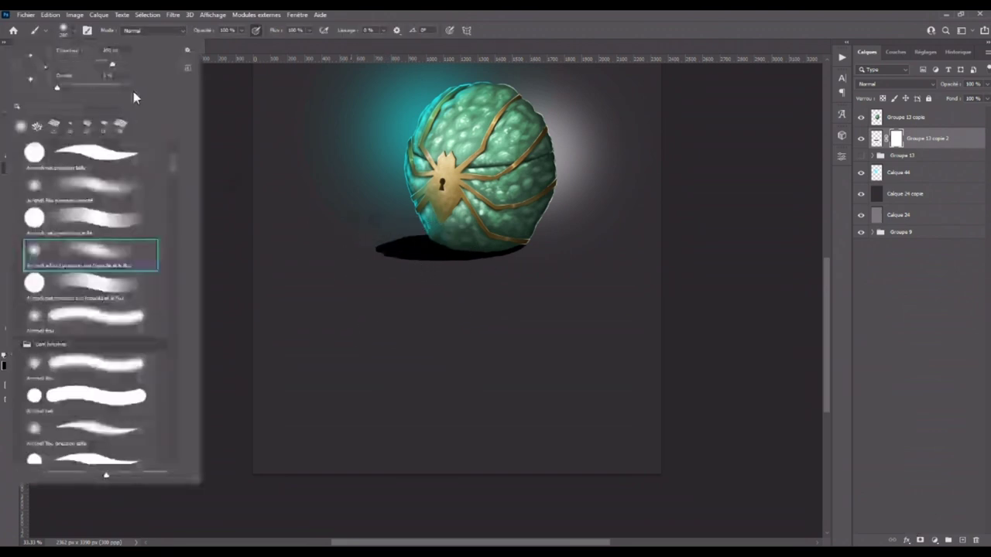
{"action": "double_click", "coordinate": [86, 254]}
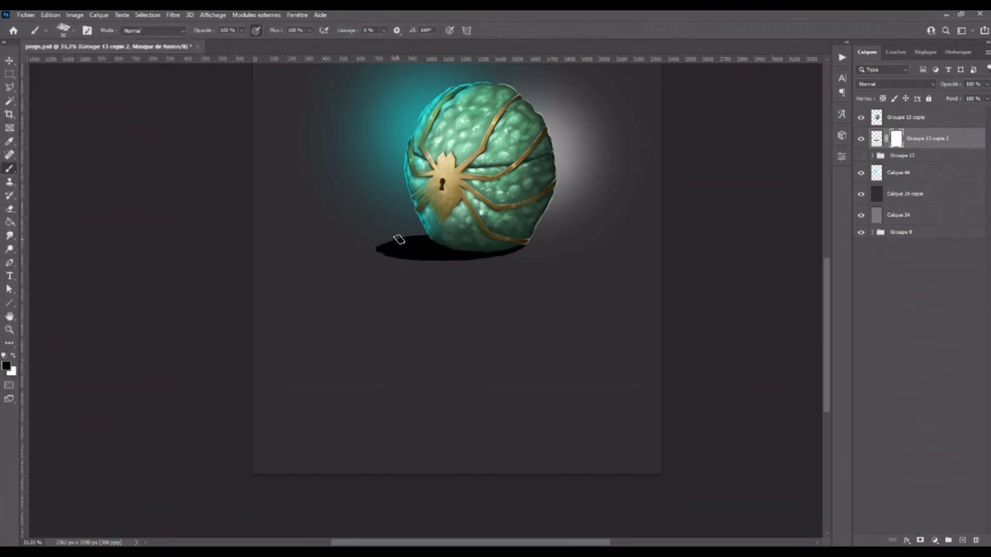
{"action": "left_click_drag", "start_coordinate": [400, 256], "coordinate": [411, 237]}
{"action": "left_click", "coordinate": [985, 84]}
{"action": "left_click_drag", "start_coordinate": [979, 94], "coordinate": [970, 100]}
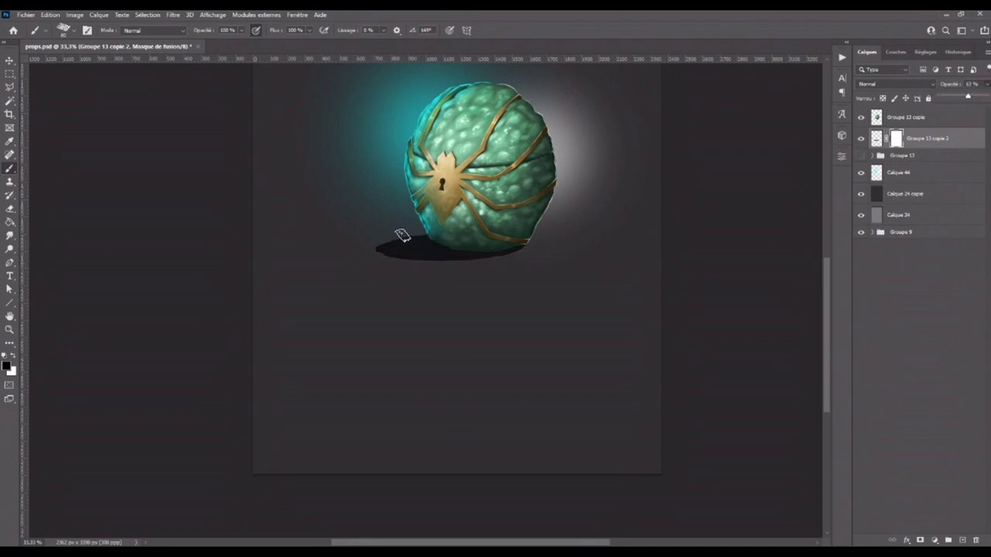
- Apply a Gaussian Blur with a reduced radius to the shadow layer
{"action": "left_click", "coordinate": [875, 138]}
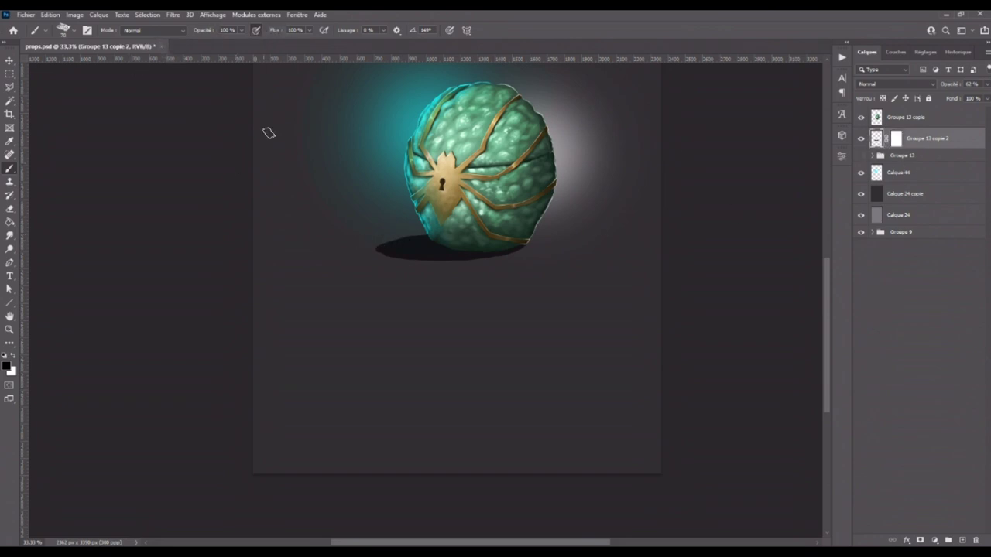
{"action": "left_click", "coordinate": [173, 15]}
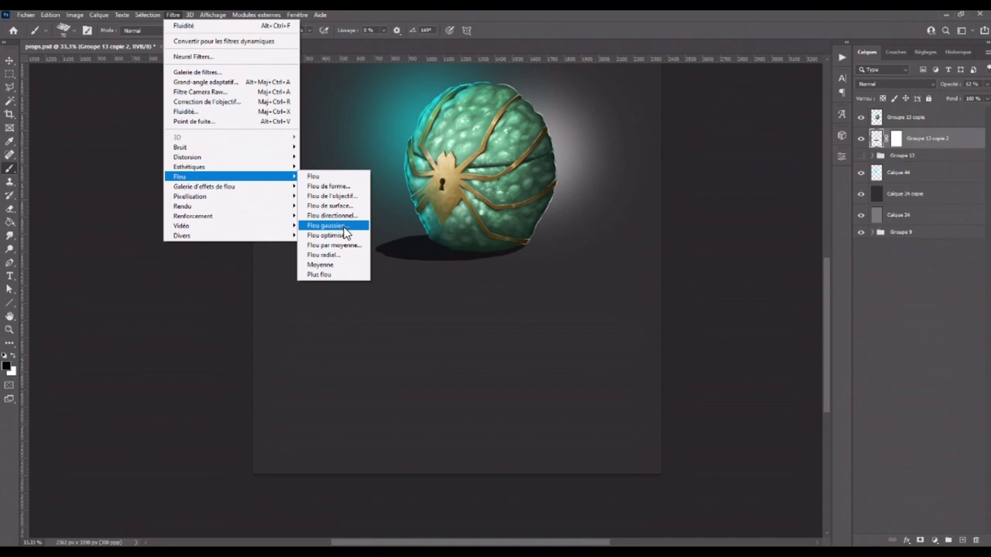
{"action": "mouse_move", "coordinate": [229, 177]}
{"action": "left_click", "coordinate": [325, 225]}
{"action": "left_click_drag", "start_coordinate": [640, 308], "coordinate": [627, 308]}
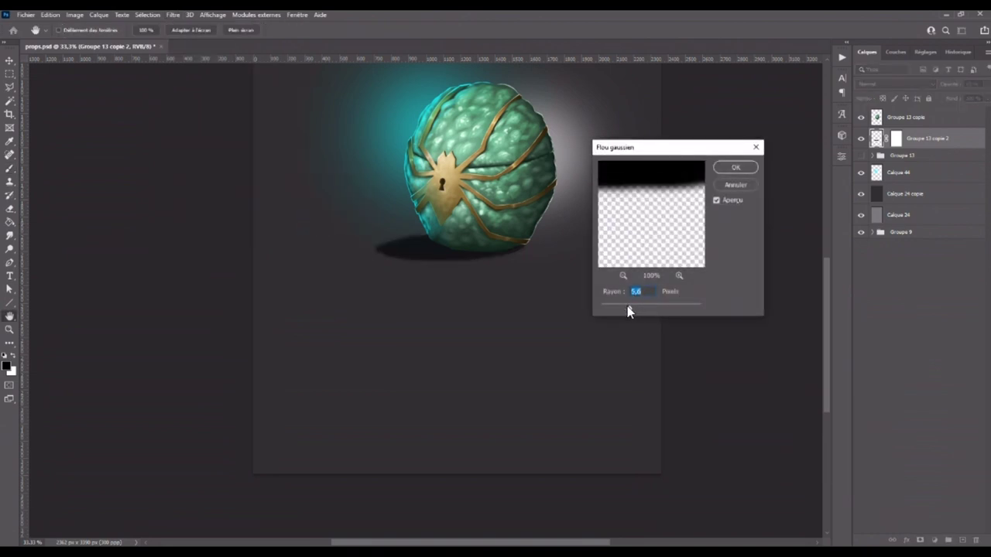
{"action": "left_click", "coordinate": [737, 168]}
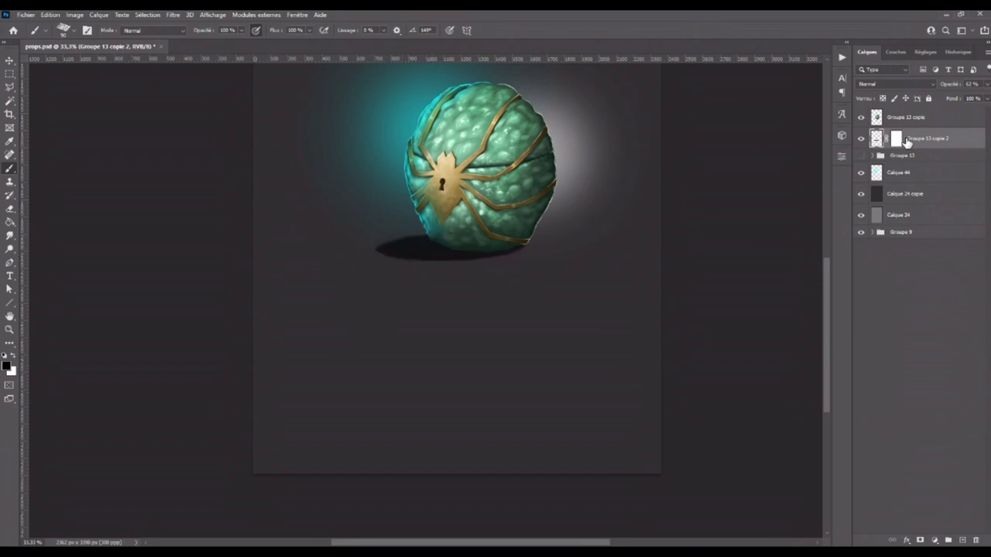
- Fade and smudge away the shadow's left tip on its layer mask
{"action": "left_click", "coordinate": [896, 140]}
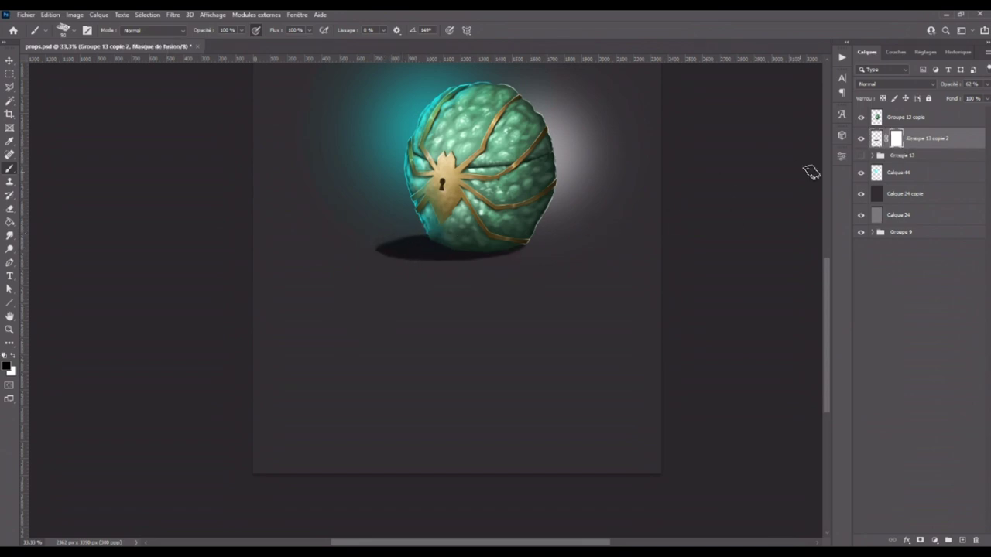
{"action": "left_click_drag", "start_coordinate": [441, 251], "coordinate": [404, 247]}
{"action": "mouse_move", "coordinate": [429, 258]}
{"action": "left_mouse_down"}
{"action": "mouse_move", "coordinate": [371, 254]}
{"action": "mouse_move", "coordinate": [409, 254]}
{"action": "left_mouse_up"}
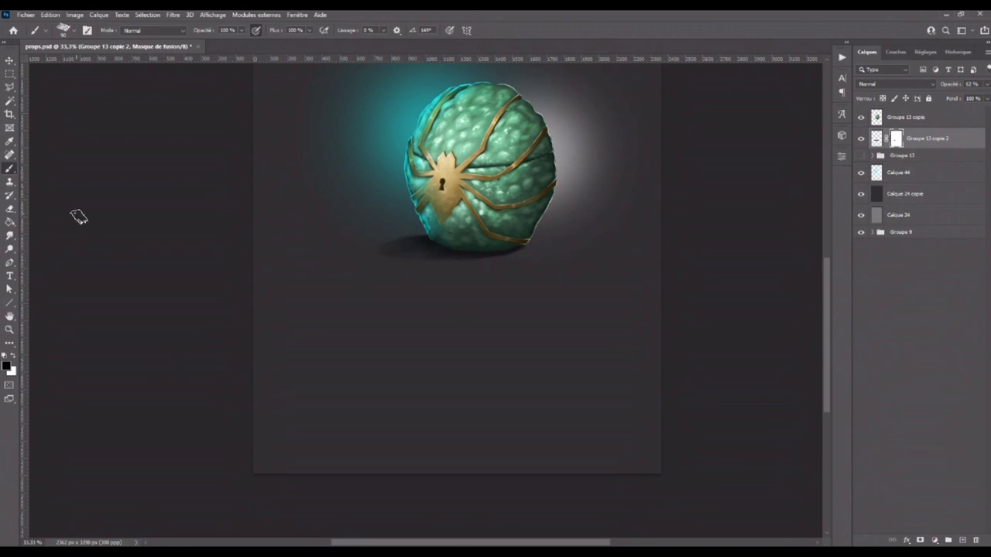
{"action": "left_click", "coordinate": [9, 236]}
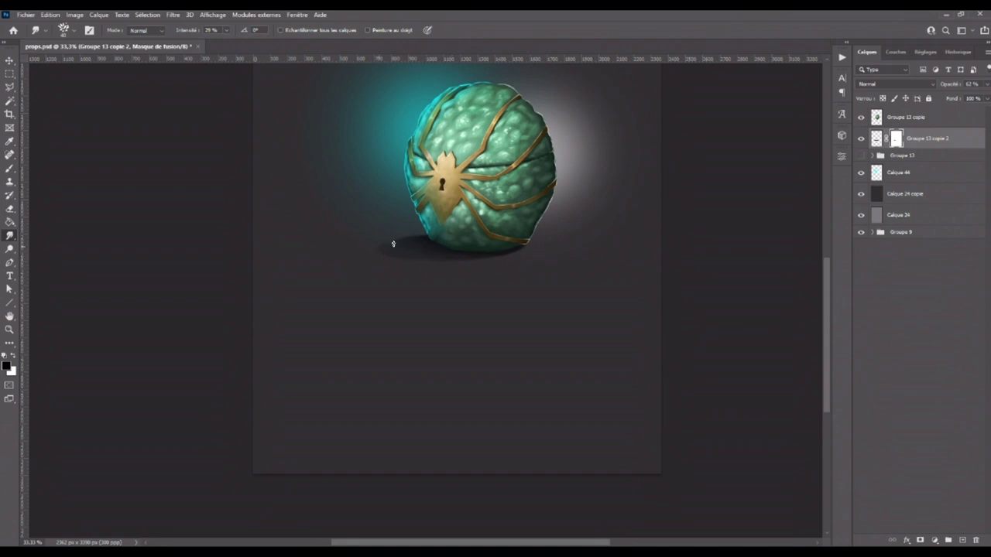
{"action": "key", "text": "b"}
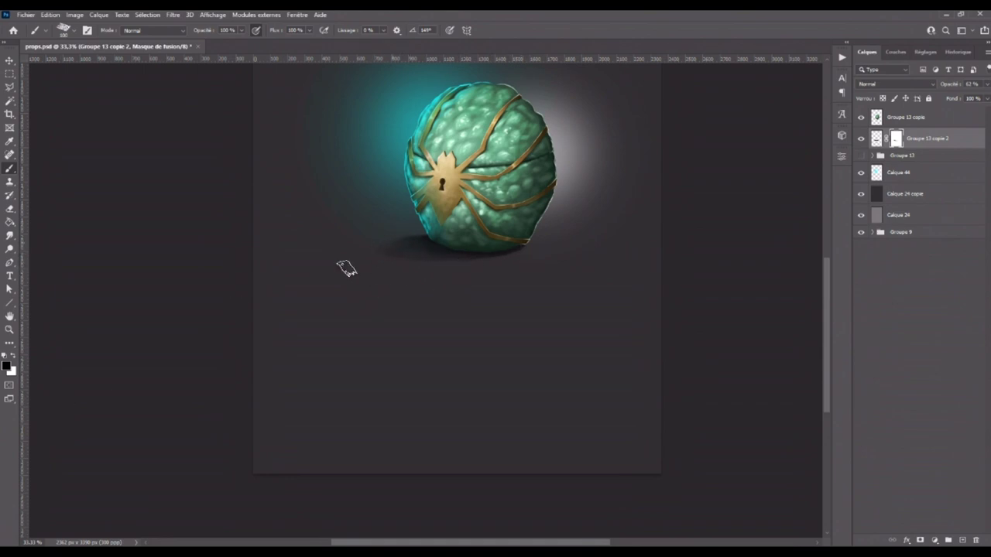
{"action": "left_click", "coordinate": [11, 235]}
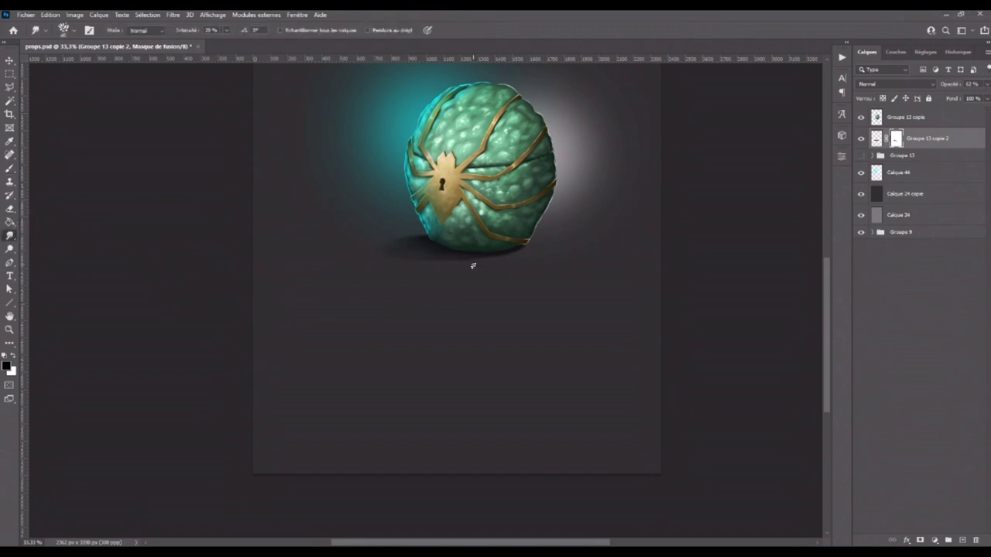
{"action": "key", "text": "ctrl+minus"}
{"action": "left_click", "coordinate": [986, 84]}
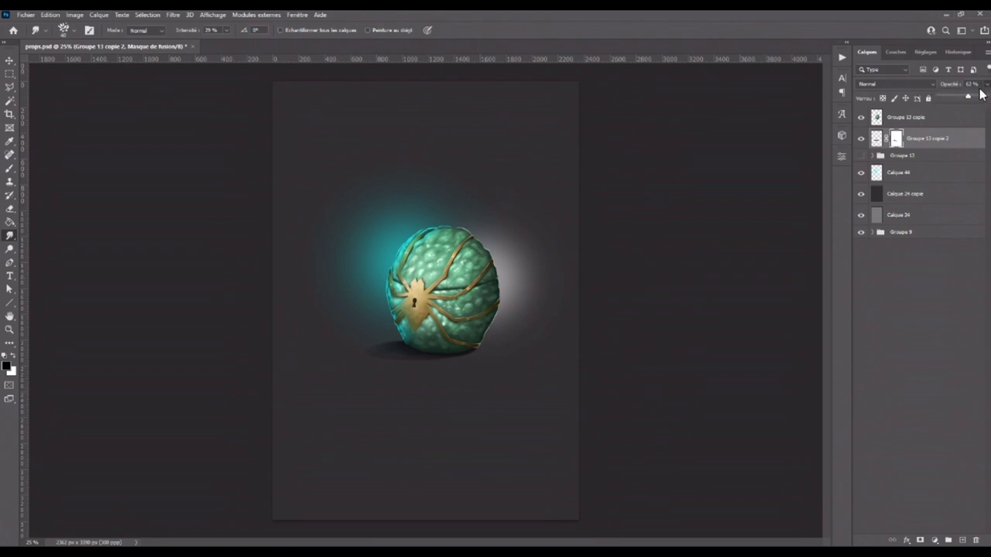
- Tweak the shadow layer's opacity and paint a darker, wider soft shadow under the egg
{"action": "left_click_drag", "start_coordinate": [964, 98], "coordinate": [970, 99]}
{"action": "left_click", "coordinate": [895, 139]}
{"action": "left_click", "coordinate": [17, 167]}
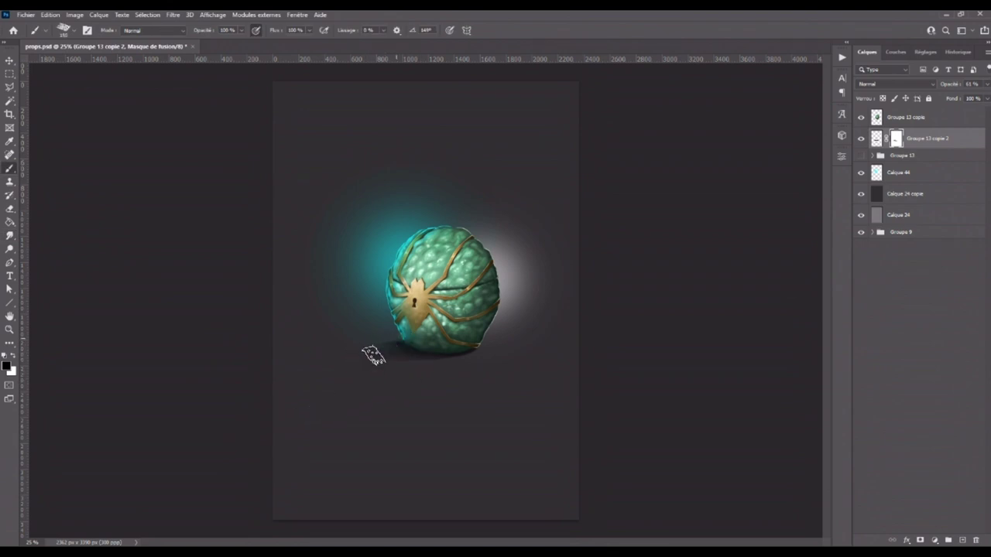
{"action": "left_click_drag", "start_coordinate": [402, 359], "coordinate": [372, 363]}
{"action": "left_click", "coordinate": [10, 235]}
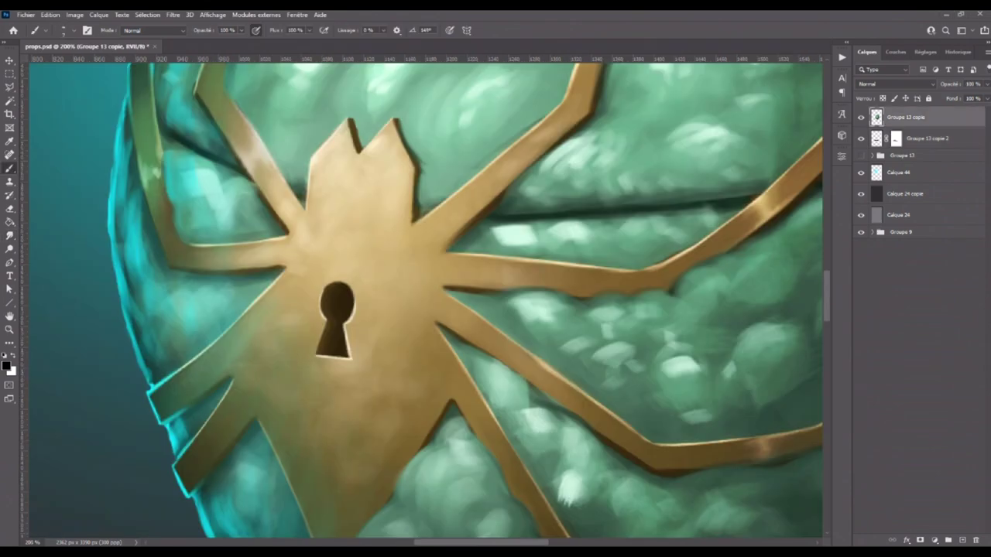
- Add a new empty layer clipped to the egg layer below
{"action": "left_click", "coordinate": [972, 540]}
{"action": "key", "text": "Escape"}
{"action": "left_click", "coordinate": [962, 540]}
{"action": "left_click", "coordinate": [918, 128], "text": "alt"}
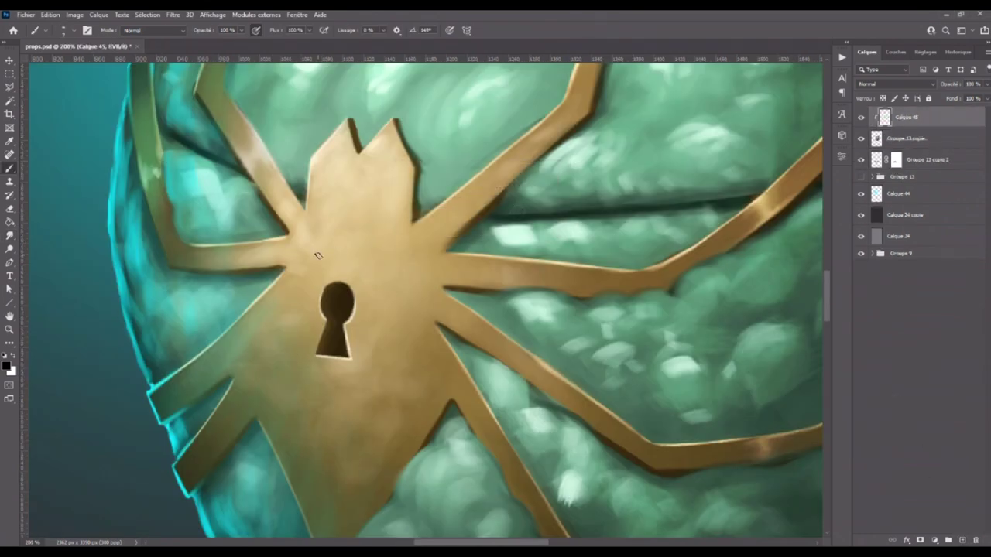
- Paint a dark brown seam line across the spider body just below its head
{"action": "left_click_drag", "start_coordinate": [299, 234], "coordinate": [420, 246]}
{"action": "left_click_drag", "start_coordinate": [344, 240], "coordinate": [434, 249]}
{"action": "key", "text": "ctrl+alt+z"}
{"action": "key", "text": "ctrl+alt+z"}
{"action": "key", "text": "ctrl+alt+z"}
{"action": "key", "text": "ctrl+alt+z"}
{"action": "left_click_drag", "start_coordinate": [314, 240], "coordinate": [435, 253]}
{"action": "left_click_drag", "start_coordinate": [288, 233], "coordinate": [341, 247]}
{"action": "key", "text": "ctrl+alt+z"}
{"action": "left_click", "coordinate": [290, 232], "text": "alt"}
{"action": "left_click_drag", "start_coordinate": [291, 234], "coordinate": [412, 252]}
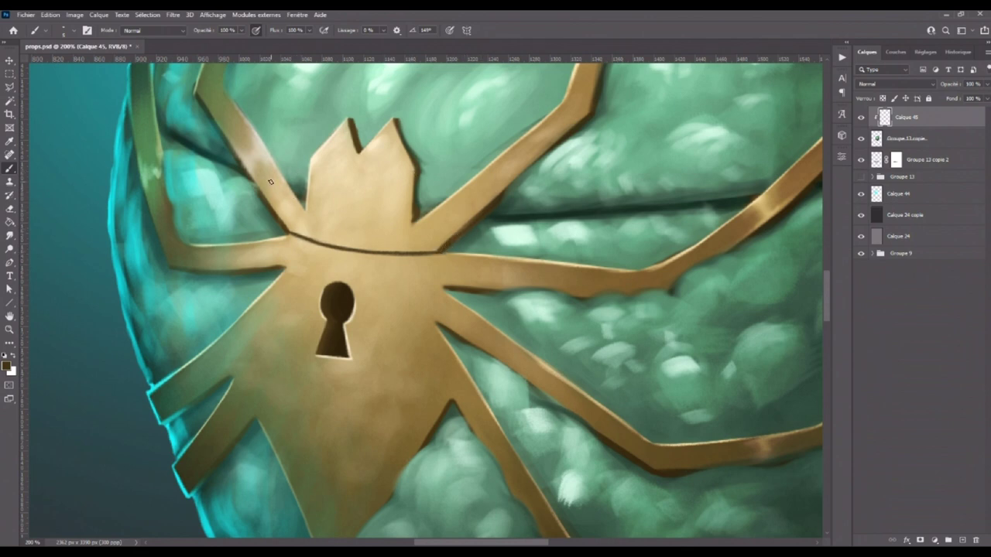
- Lighten the edge under the spider's head with beige and shade its gold crown darker
{"action": "scroll", "coordinate": [270, 181], "scroll_direction": "down", "scroll_amount": 5}
{"action": "scroll", "coordinate": [270, 181], "scroll_direction": "up", "scroll_amount": 5}
{"action": "left_click", "coordinate": [316, 158], "text": "alt"}
{"action": "left_click_drag", "start_coordinate": [335, 249], "coordinate": [436, 257]}
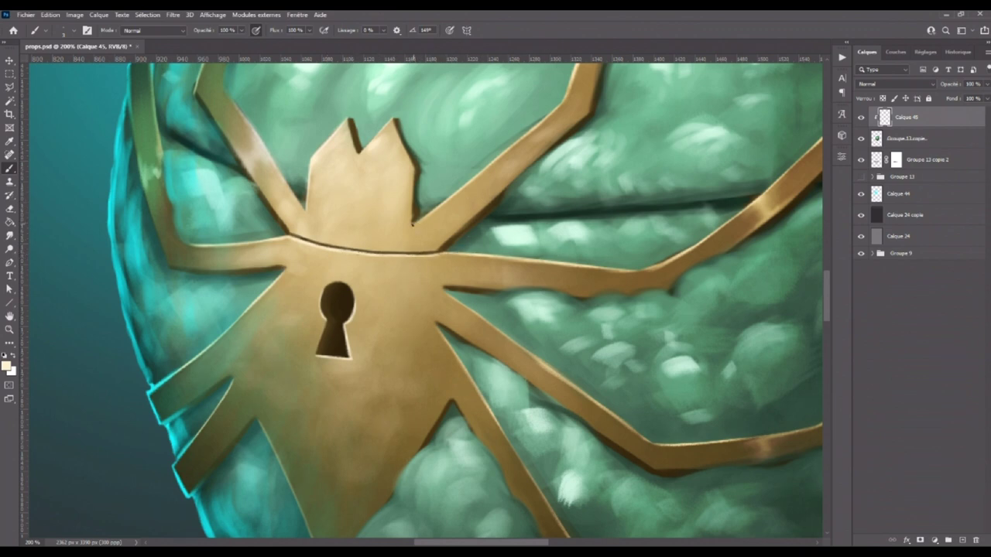
{"action": "left_click", "coordinate": [409, 223], "text": "alt"}
{"action": "left_click_drag", "start_coordinate": [415, 170], "coordinate": [405, 183]}
{"action": "left_click", "coordinate": [422, 155], "text": "alt"}
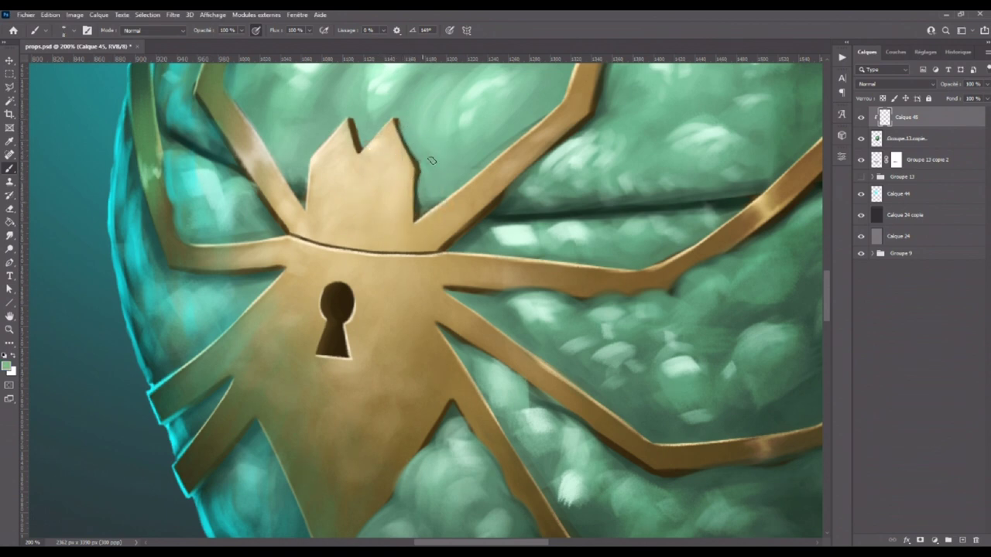
{"action": "mouse_move", "coordinate": [354, 106]}
{"action": "left_mouse_down"}
{"action": "mouse_move", "coordinate": [374, 169]}
{"action": "mouse_move", "coordinate": [397, 180]}
{"action": "left_mouse_up"}
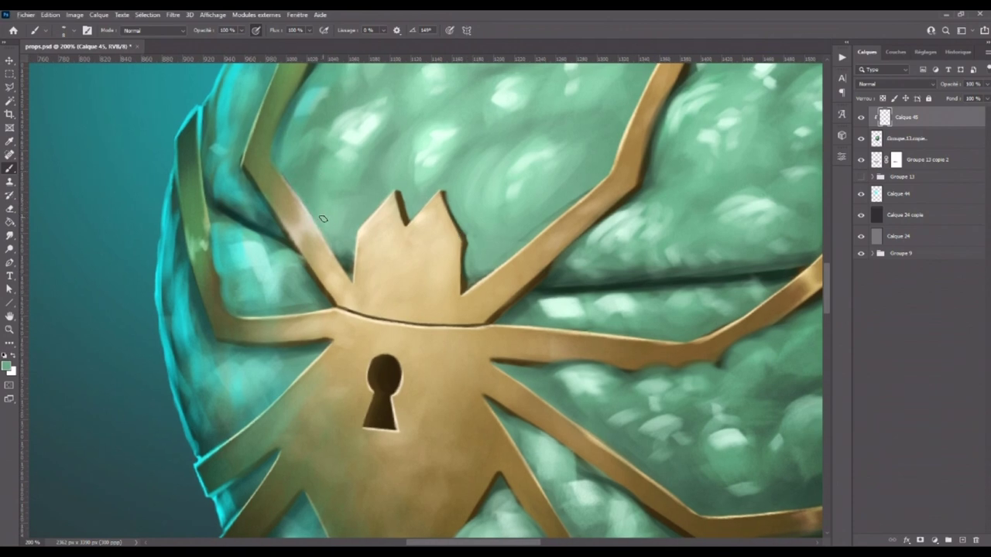
- Repaint teal shell shading along the spider's leg edge using sampled brown and light teal
{"action": "left_click_drag", "start_coordinate": [285, 175], "coordinate": [324, 232]}
{"action": "key", "text": "alt"}
{"action": "left_click", "coordinate": [317, 279], "text": "alt"}
{"action": "key", "text": "alt"}
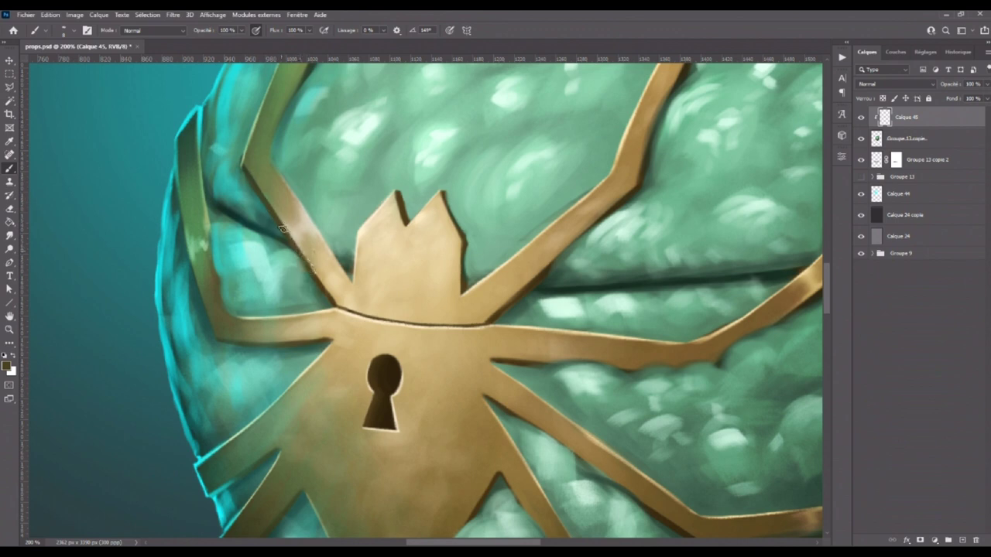
{"action": "left_click", "coordinate": [298, 252], "text": "alt"}
{"action": "left_click_drag", "start_coordinate": [251, 190], "coordinate": [273, 226]}
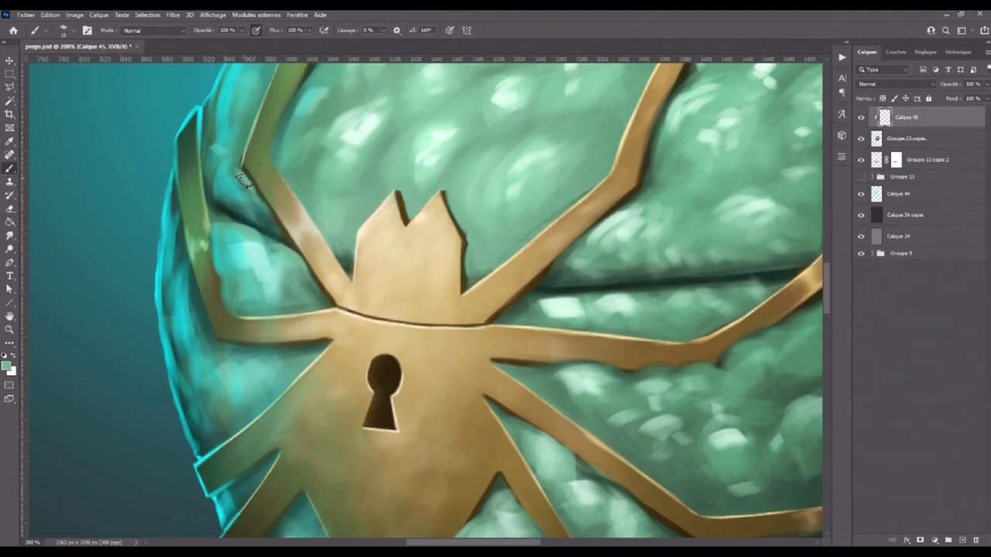
{"action": "left_click_drag", "start_coordinate": [260, 198], "coordinate": [239, 186]}
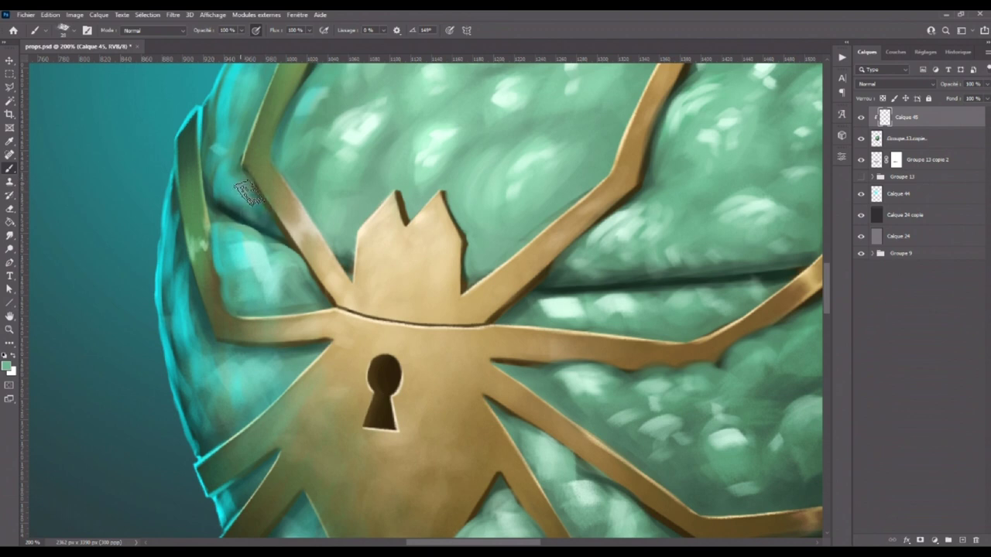
{"action": "left_click_drag", "start_coordinate": [239, 186], "coordinate": [266, 218]}
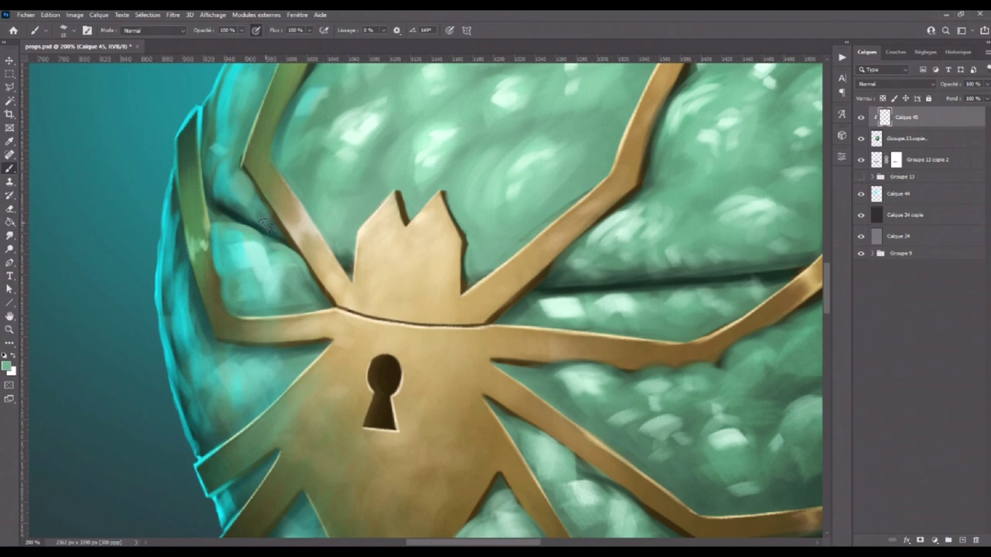
{"action": "left_click_drag", "start_coordinate": [265, 218], "coordinate": [242, 174]}
- With a smaller brush, sample pale mint, bright cyan and green shell tones beside the gold band
{"action": "left_click", "coordinate": [267, 149]}
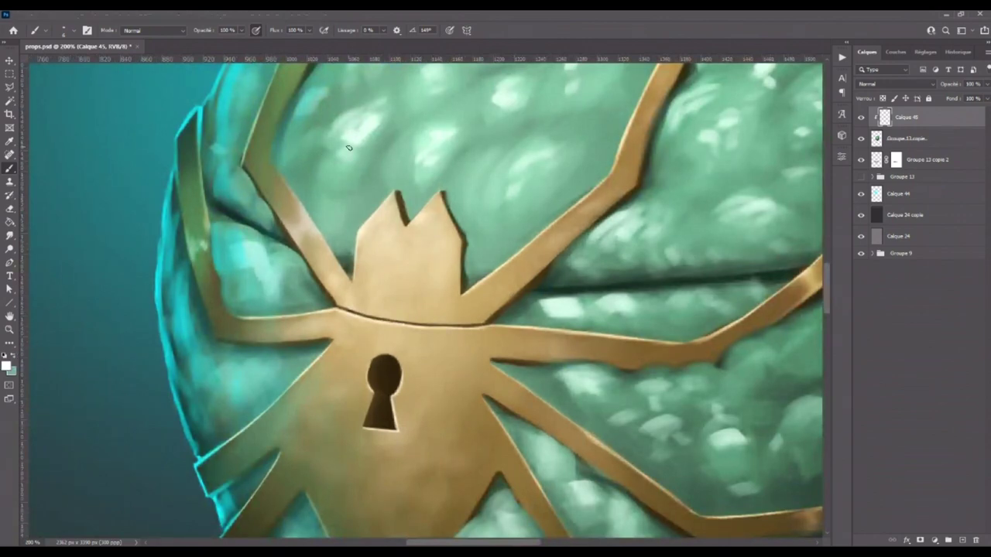
{"action": "left_click", "coordinate": [348, 149], "text": "alt"}
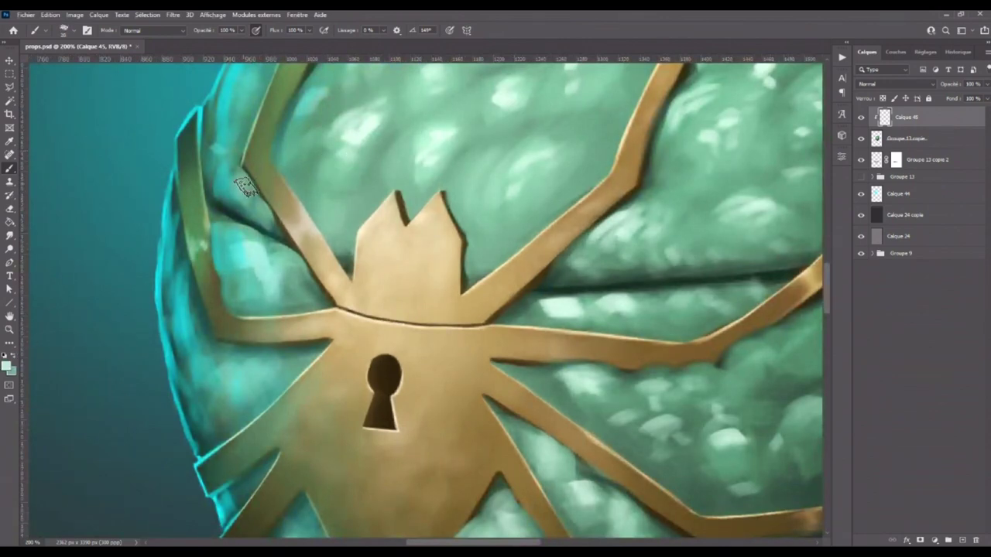
{"action": "key", "text": "ctrl+z"}
{"action": "key", "text": "ctrl+minus"}
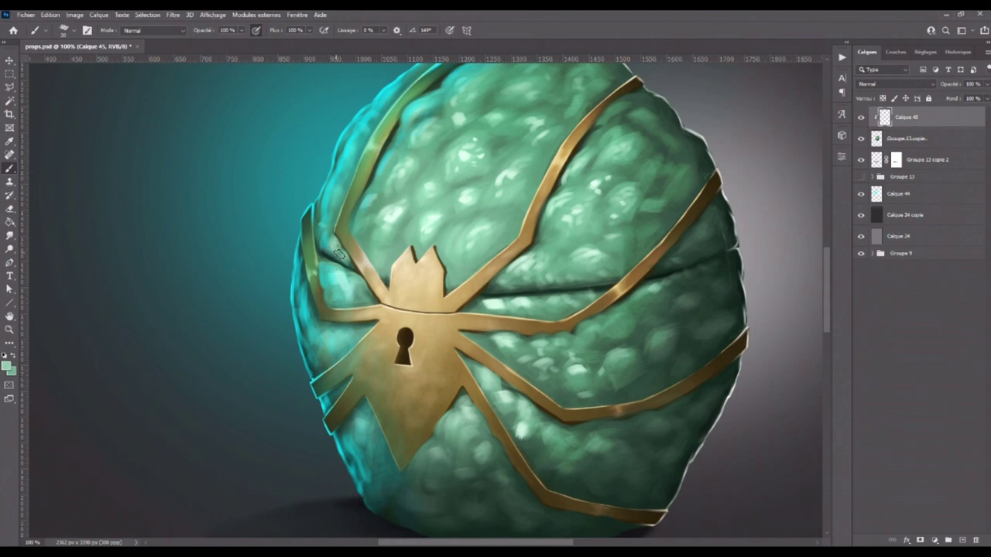
{"action": "key", "text": "bracketleft"}
{"action": "key", "text": "bracketleft"}
{"action": "left_click", "coordinate": [325, 223], "text": "alt"}
{"action": "scroll", "coordinate": [403, 198], "scroll_direction": "up", "scroll_amount": 3}
{"action": "key", "text": "ctrl+plus"}
{"action": "left_click", "coordinate": [273, 157], "text": "alt"}
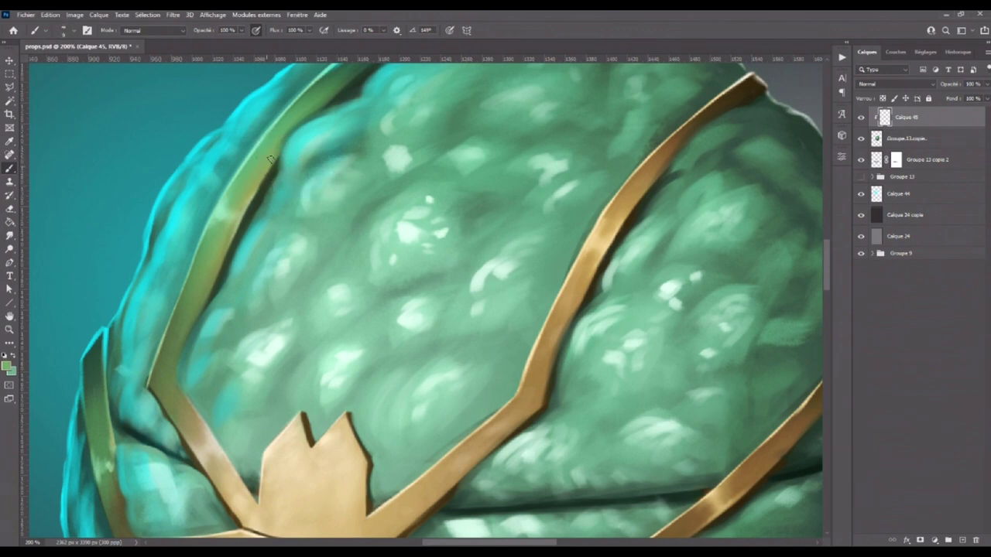
{"action": "left_click", "coordinate": [318, 102], "text": "alt"}
- Zoom and pan around the upper egg to check the shading, enlarging the brush
{"action": "key", "text": "ctrl+minus"}
{"action": "key", "text": "ctrl+plus"}
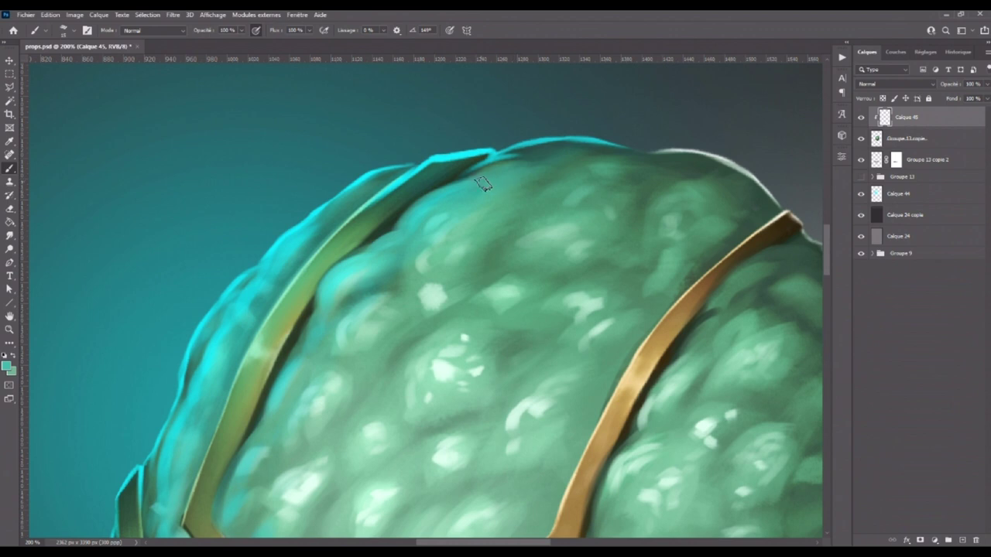
{"action": "key", "text": "ctrl+minus"}
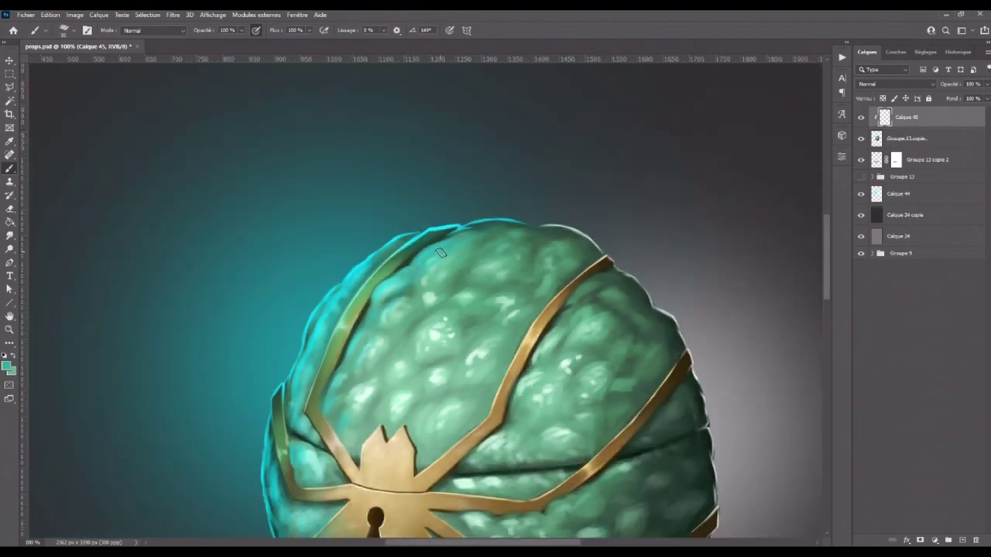
{"action": "scroll", "coordinate": [433, 337], "scroll_direction": "down", "scroll_amount": 3}
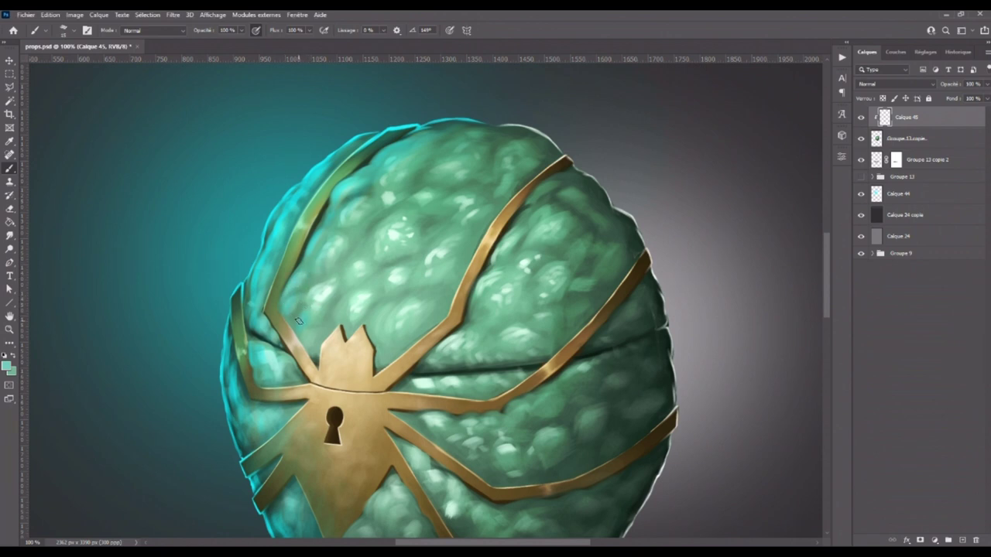
{"action": "scroll", "coordinate": [314, 320], "scroll_direction": "down", "scroll_amount": 3}
{"action": "scroll", "coordinate": [393, 222], "scroll_direction": "right", "scroll_amount": 2}
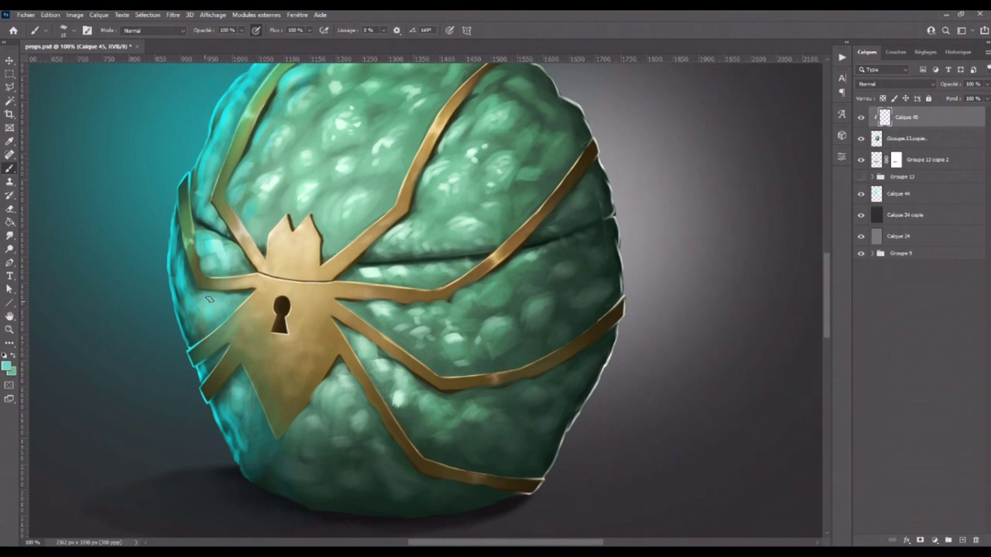
{"action": "key", "text": "bracketright"}
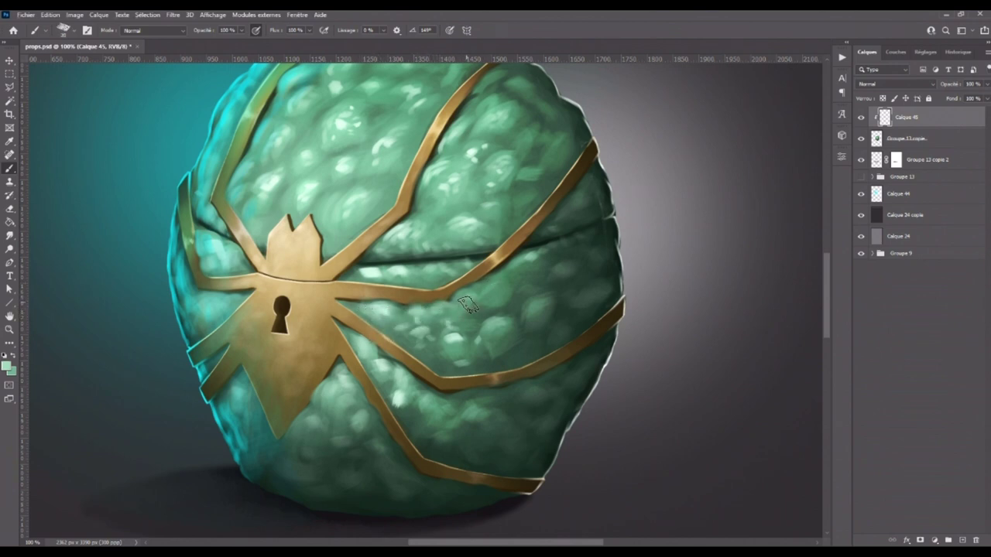
{"action": "key", "text": "ctrl+minus"}
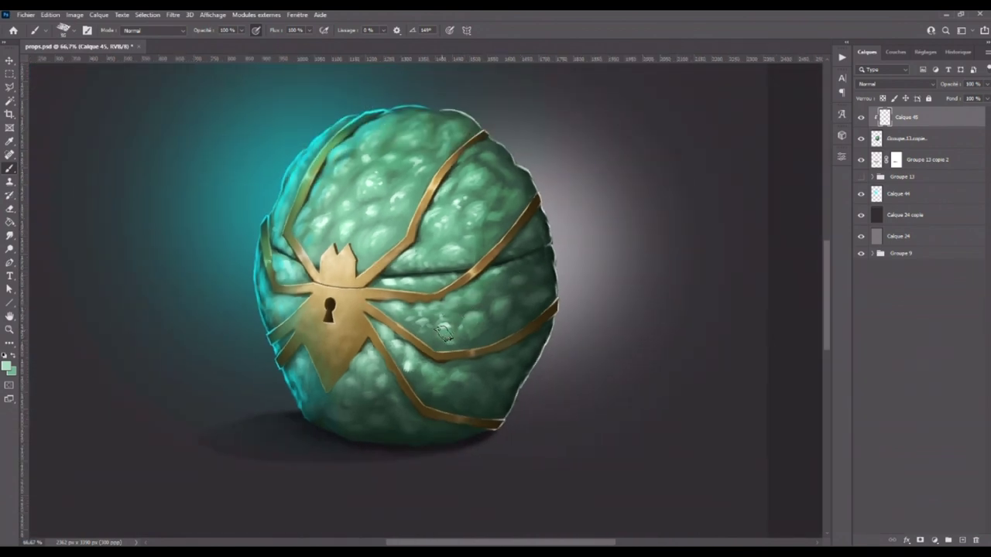
- Zoom in until the egg fills the view and sample the gold band colour
{"action": "key", "text": "ctrl+minus"}
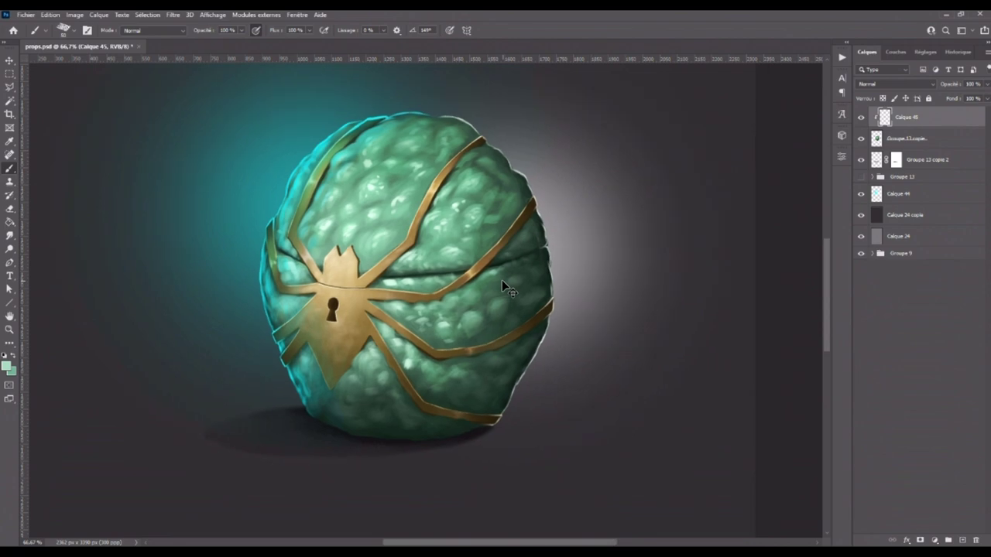
{"action": "key", "text": "ctrl+plus"}
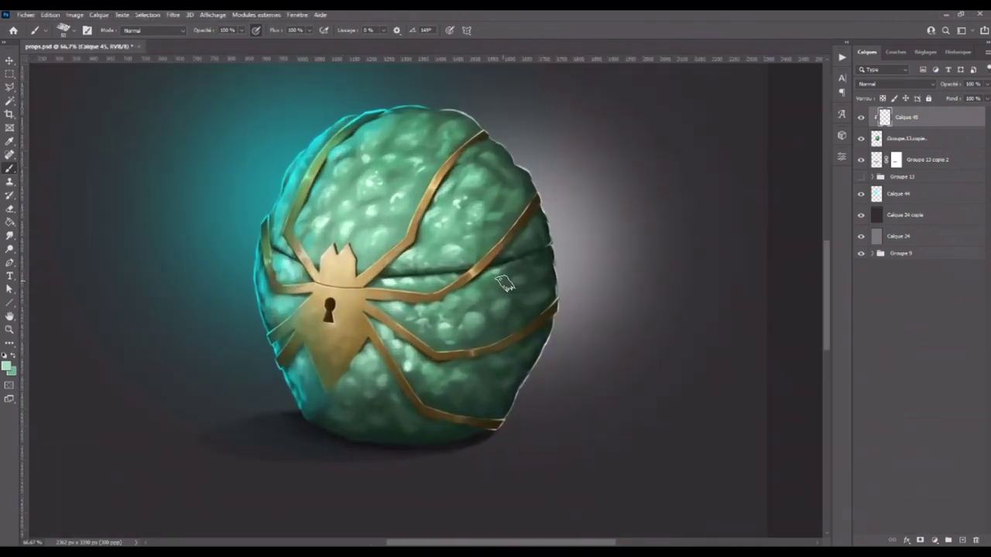
{"action": "key", "text": "ctrl+plus"}
{"action": "key", "text": "ctrl+plus"}
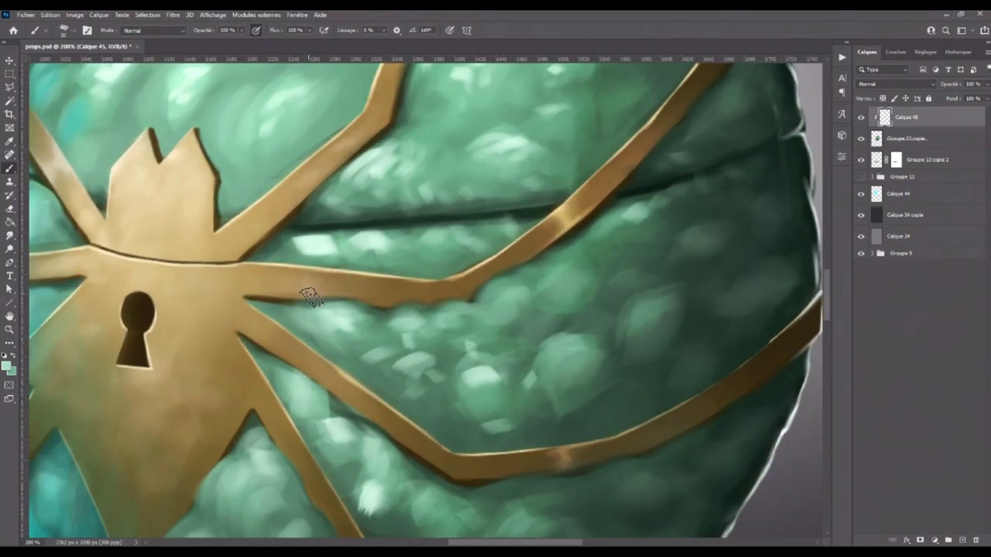
{"action": "left_click", "coordinate": [306, 292], "text": "alt"}
{"action": "left_click_drag", "start_coordinate": [509, 287], "coordinate": [331, 353]}
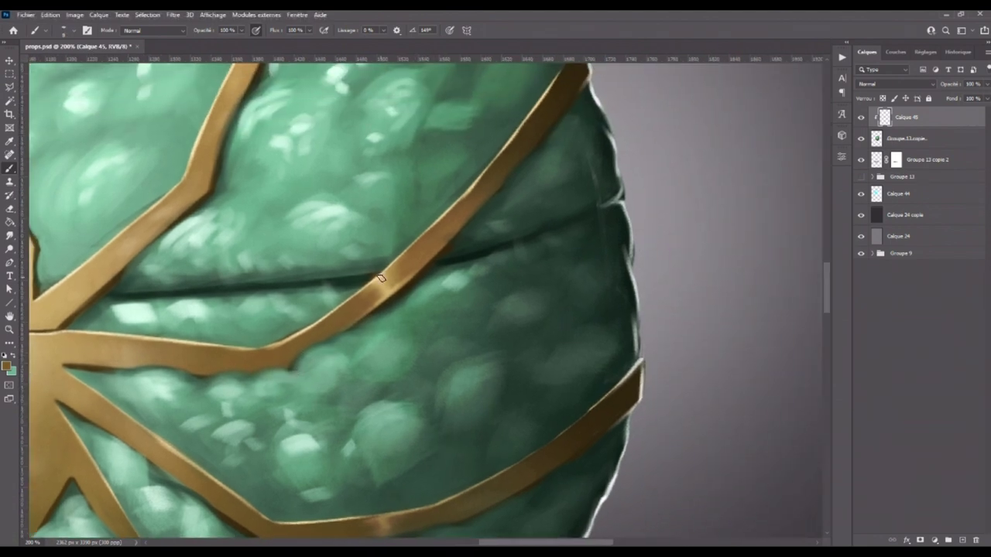
- Pick a pale yellow and paint a highlight along the gold band
{"action": "left_click", "coordinate": [6, 365]}
{"action": "left_click", "coordinate": [535, 320]}
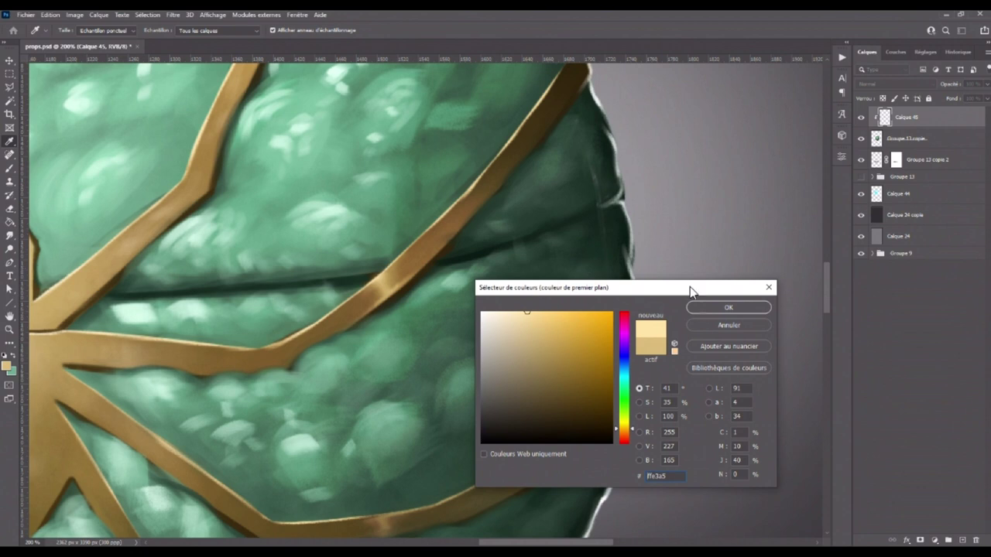
{"action": "left_click", "coordinate": [697, 305]}
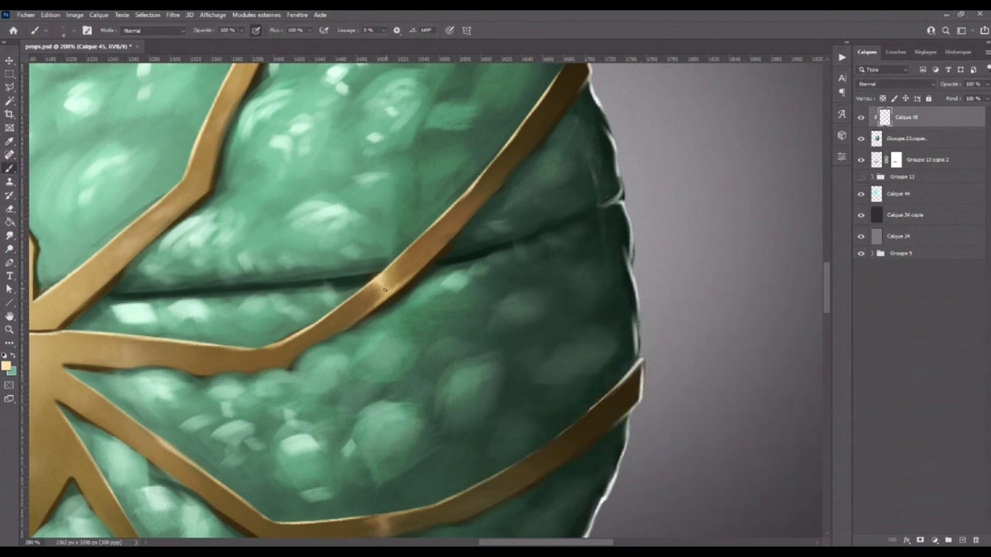
{"action": "left_click_drag", "start_coordinate": [370, 310], "coordinate": [415, 273]}
- Swap between cyan and cream around the keyhole plate, then sample a green from the egg
{"action": "left_click_drag", "start_coordinate": [339, 246], "coordinate": [542, 398]}
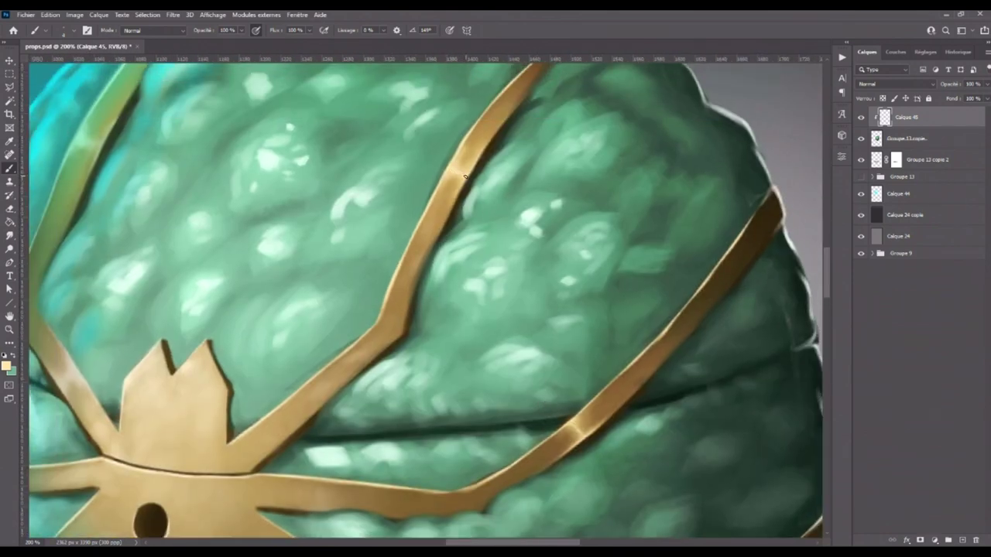
{"action": "left_click_drag", "start_coordinate": [373, 213], "coordinate": [571, 225]}
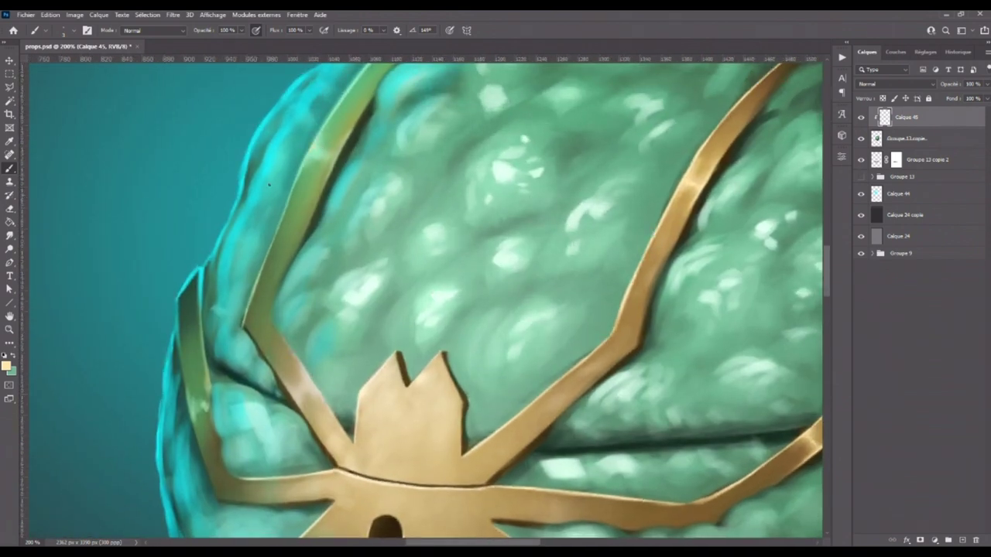
{"action": "left_click", "coordinate": [14, 354]}
{"action": "left_click_drag", "start_coordinate": [373, 338], "coordinate": [352, 195]}
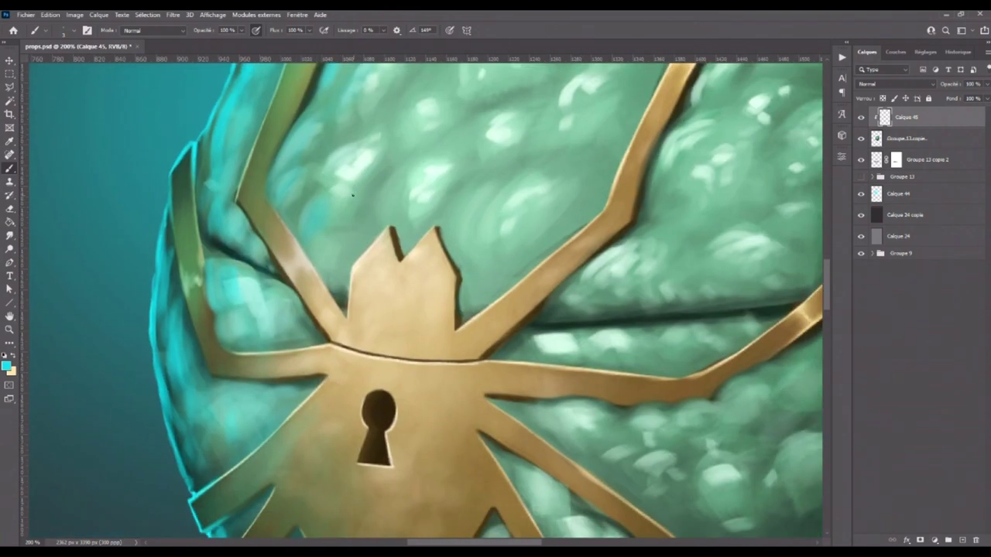
{"action": "left_click", "coordinate": [14, 355]}
{"action": "left_click", "coordinate": [194, 236], "text": "alt"}
- Shade the inner, top and lower gold band edges with dark green, checking at zoomed-out views
{"action": "key", "text": "ctrl+minus"}
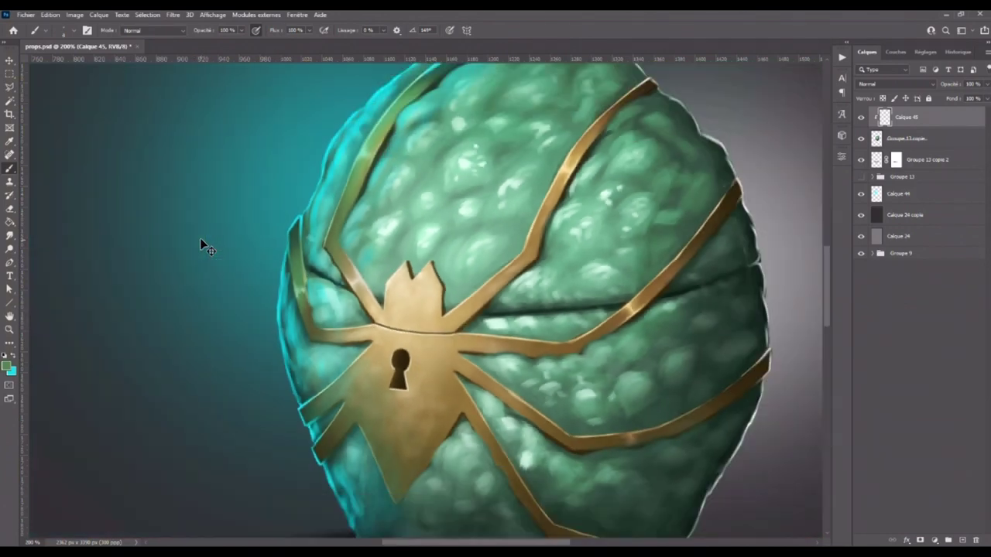
{"action": "key", "text": "ctrl+plus"}
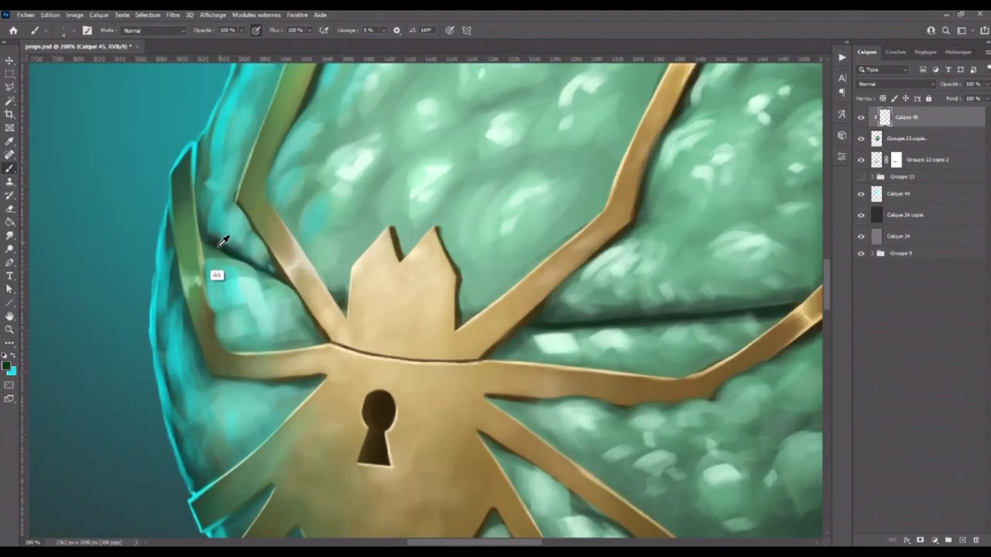
{"action": "left_click_drag", "start_coordinate": [204, 281], "coordinate": [238, 352]}
{"action": "key", "text": "ctrl+alt"}
{"action": "scroll", "coordinate": [394, 387], "scroll_direction": "right", "scroll_amount": 5}
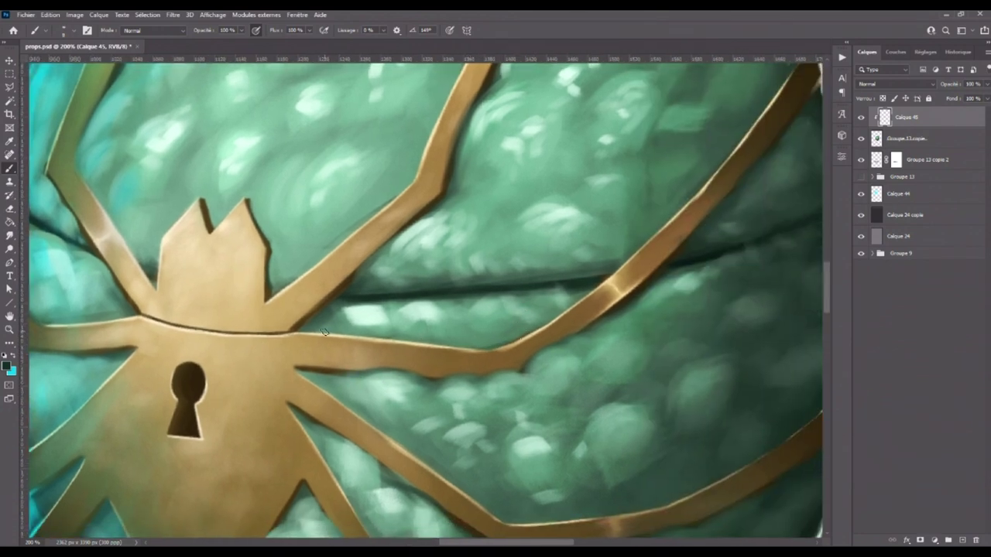
{"action": "left_click_drag", "start_coordinate": [393, 337], "coordinate": [507, 338]}
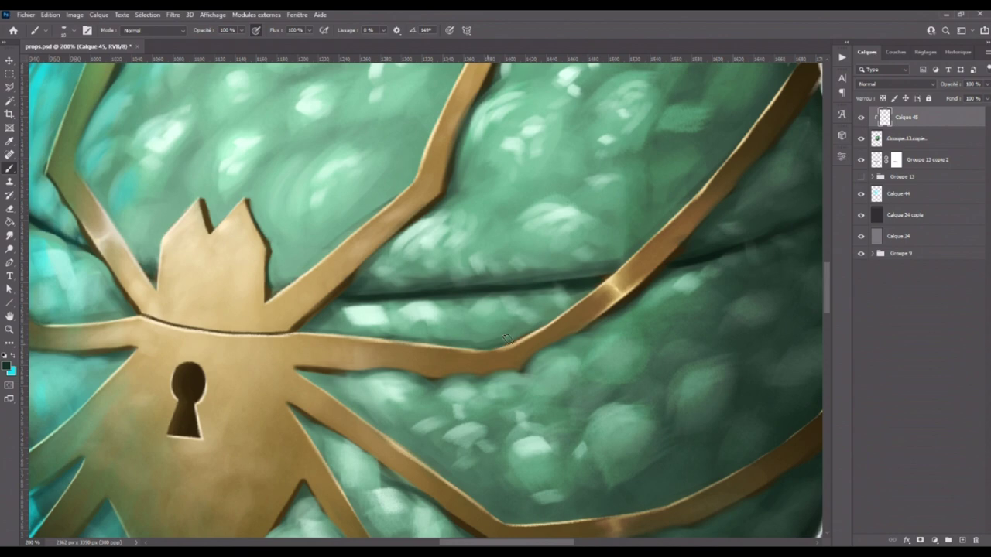
{"action": "key", "text": "ctrl+minus"}
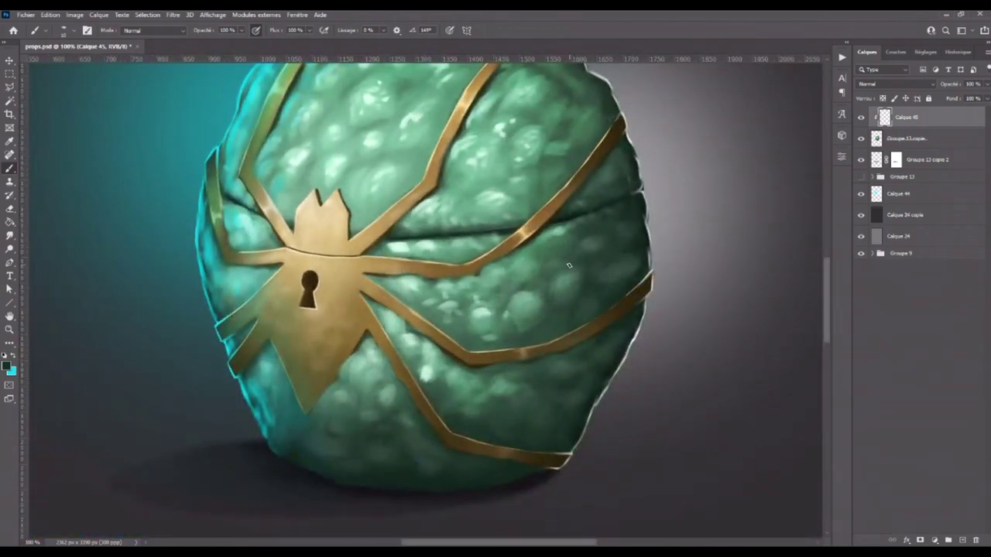
{"action": "key", "text": "ctrl+plus"}
{"action": "left_click_drag", "start_coordinate": [598, 425], "coordinate": [453, 365]}
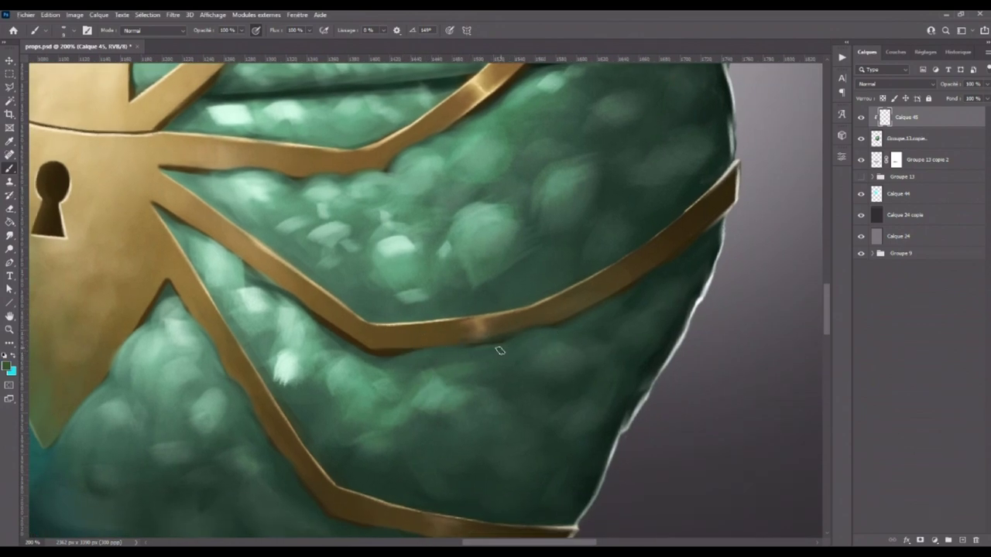
{"action": "left_click_drag", "start_coordinate": [542, 326], "coordinate": [581, 326]}
{"action": "key", "text": "ctrl+minus"}
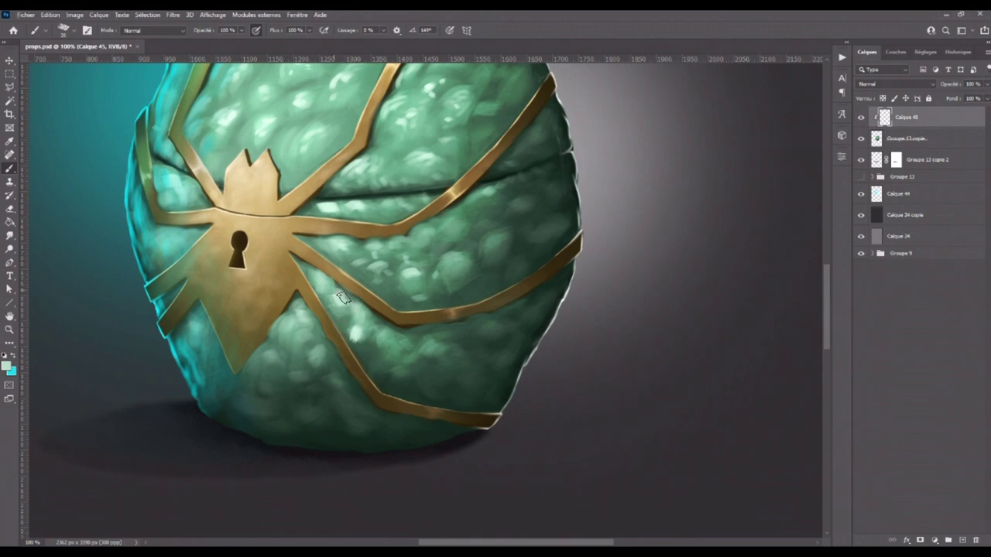
{"action": "key", "text": "ctrl+minus"}
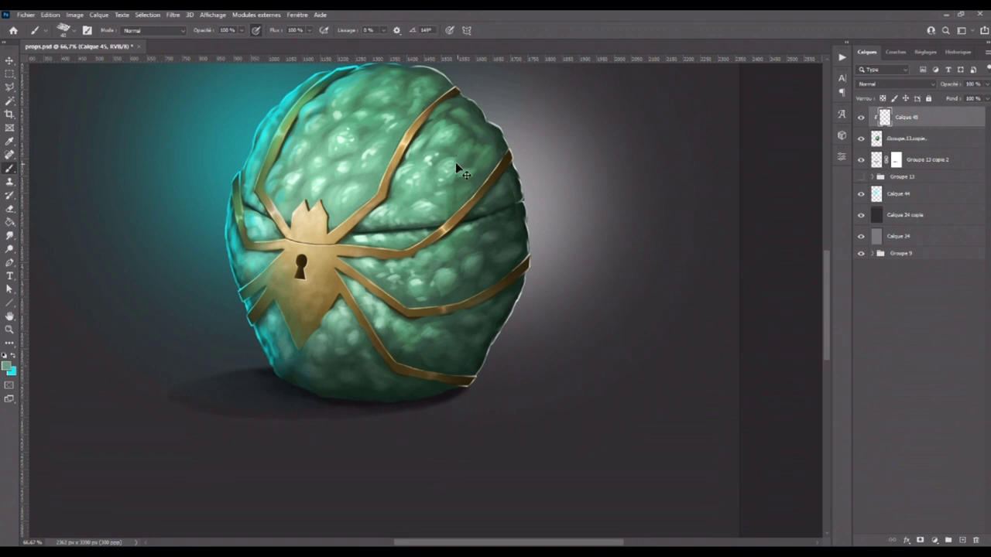
{"action": "key", "text": "ctrl+minus"}
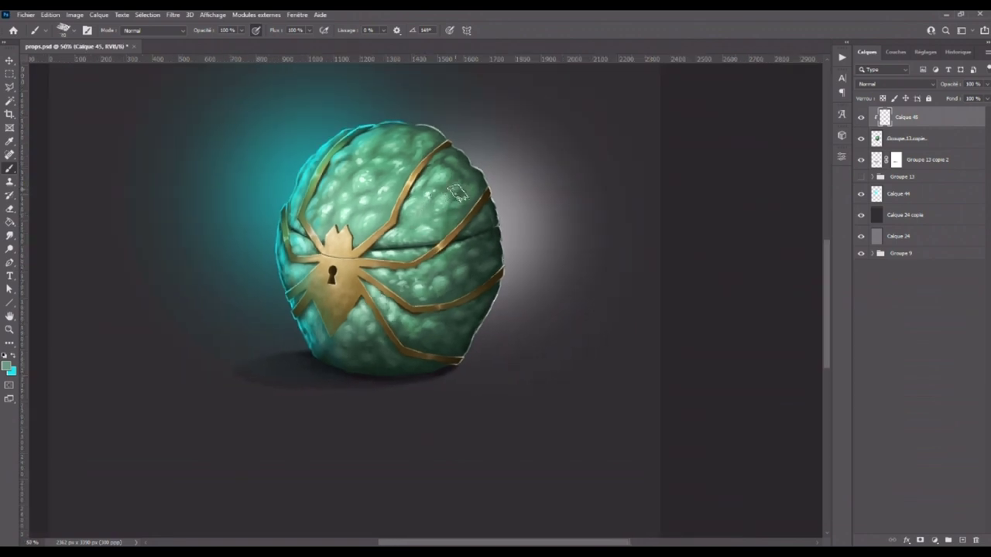
{"action": "left_click", "coordinate": [418, 221], "text": "alt"}
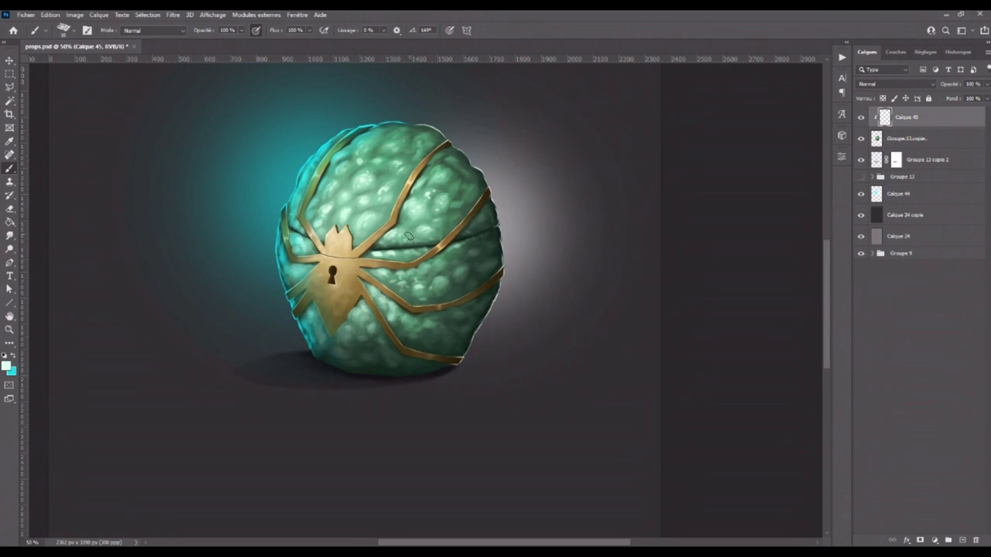
{"action": "key", "text": "ctrl+minus"}
{"action": "key", "text": "ctrl+minus"}
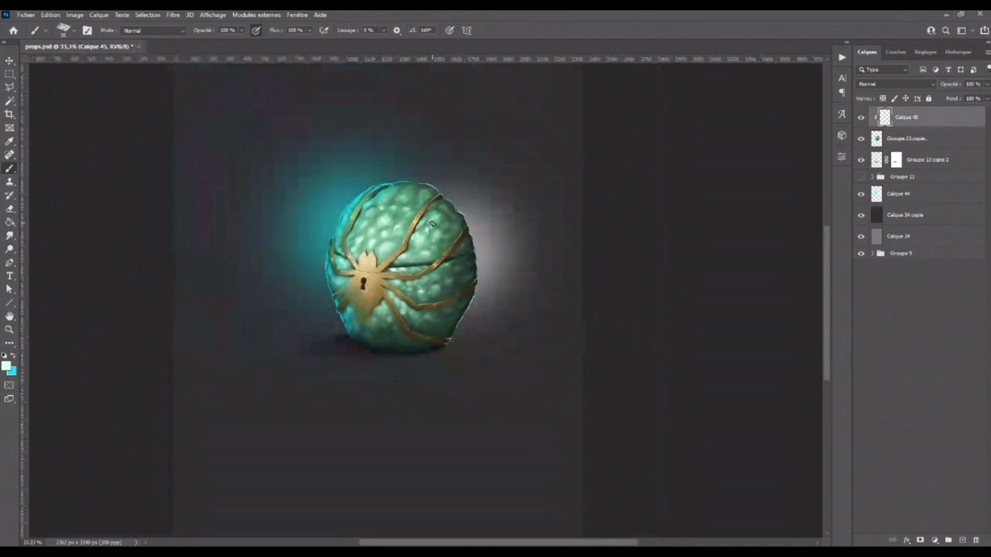
{"action": "key", "text": "ctrl+plus"}
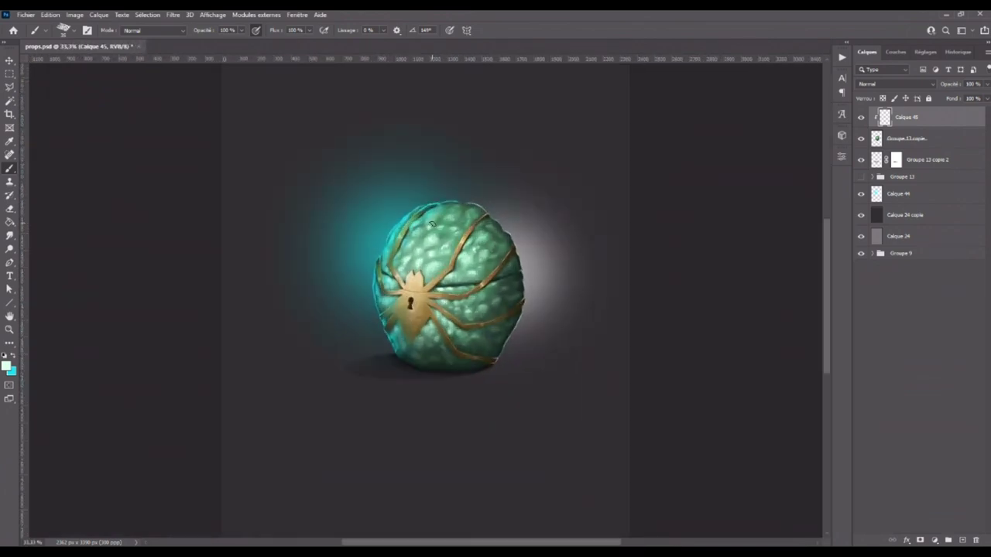
{"action": "left_click", "coordinate": [860, 177]}
{"action": "left_click", "coordinate": [863, 177]}
- Duplicate the Calque 25 spider and web layer and move the copy to the top
{"action": "left_click", "coordinate": [873, 177]}
{"action": "left_click", "coordinate": [887, 334]}
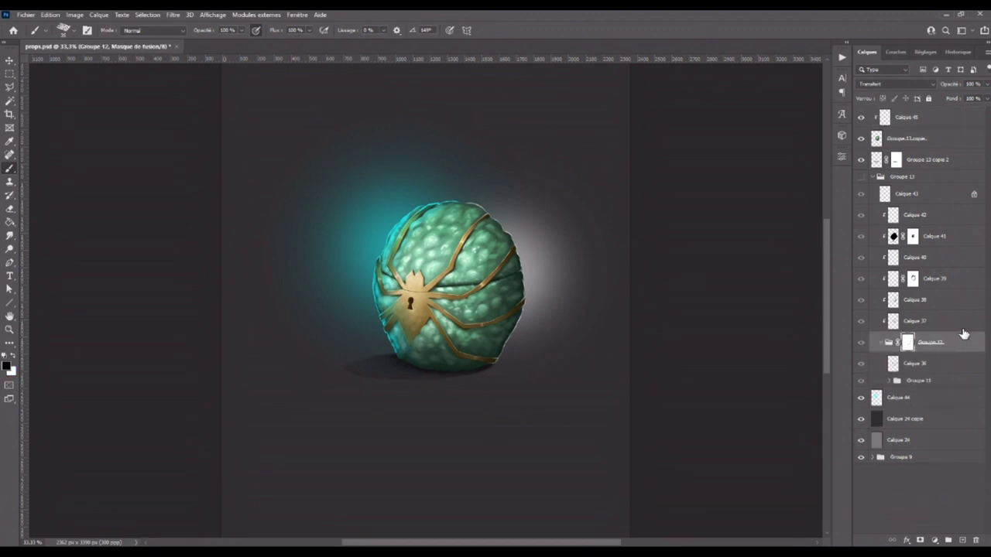
{"action": "left_click", "coordinate": [888, 381]}
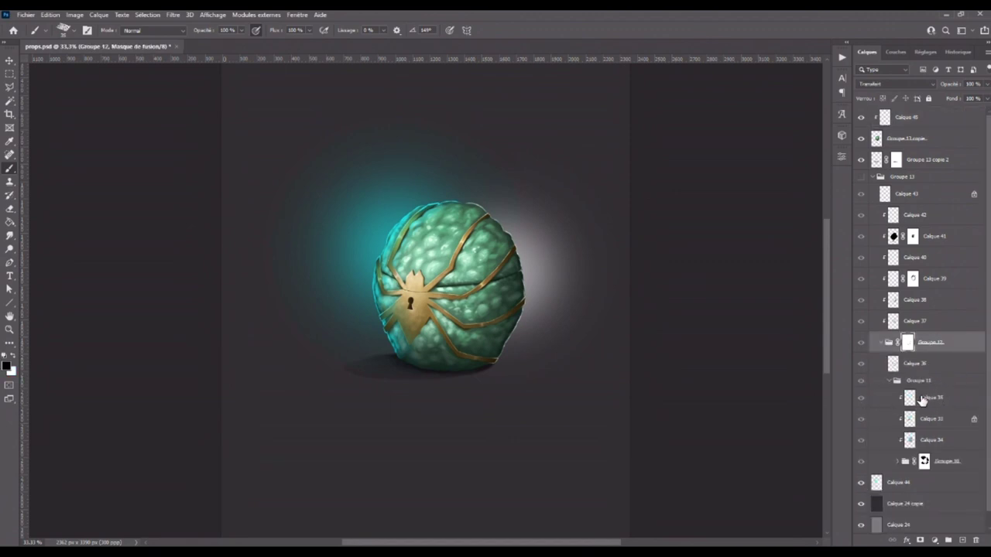
{"action": "left_click", "coordinate": [921, 399]}
{"action": "left_click", "coordinate": [897, 461]}
{"action": "left_click", "coordinate": [952, 484]}
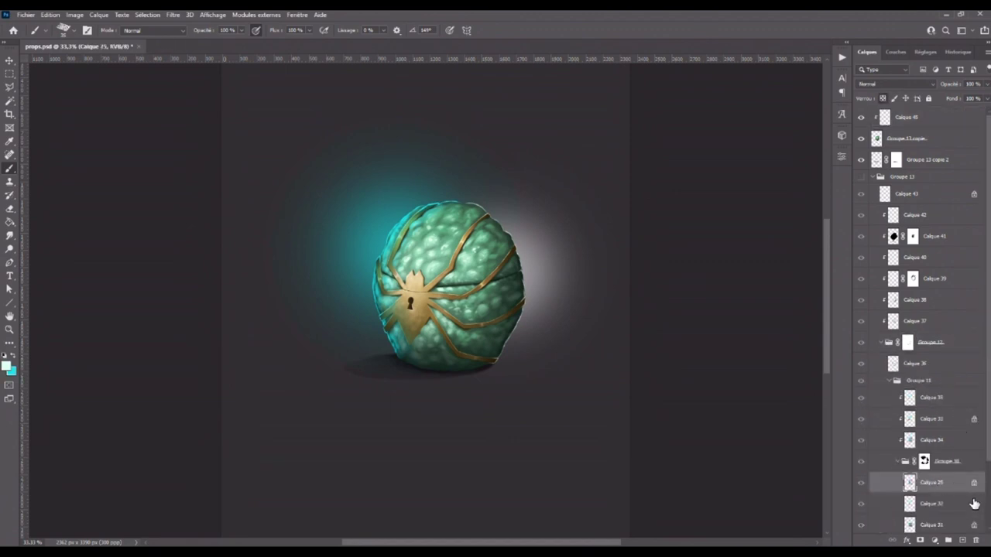
{"action": "left_click_drag", "start_coordinate": [960, 486], "coordinate": [962, 540]}
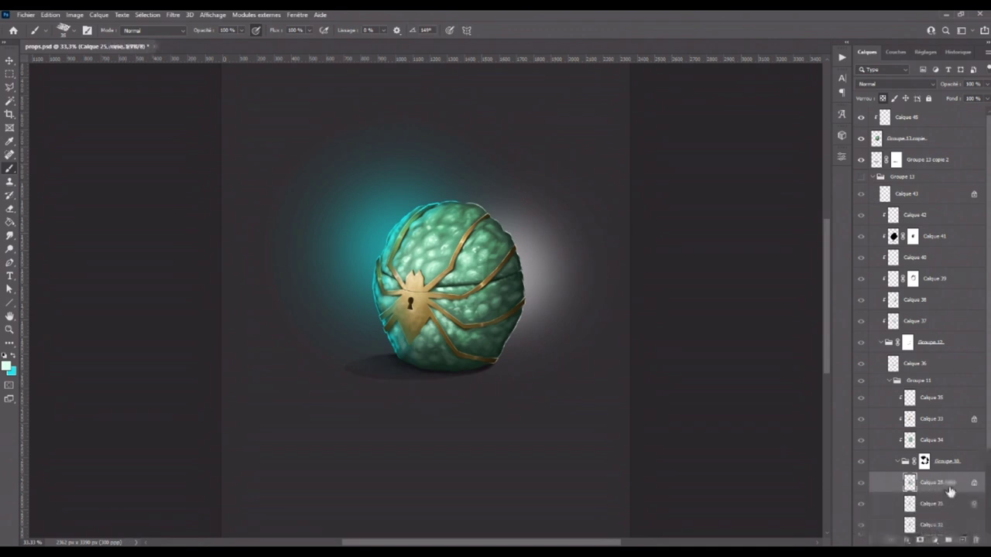
{"action": "left_click_drag", "start_coordinate": [950, 485], "coordinate": [933, 110]}
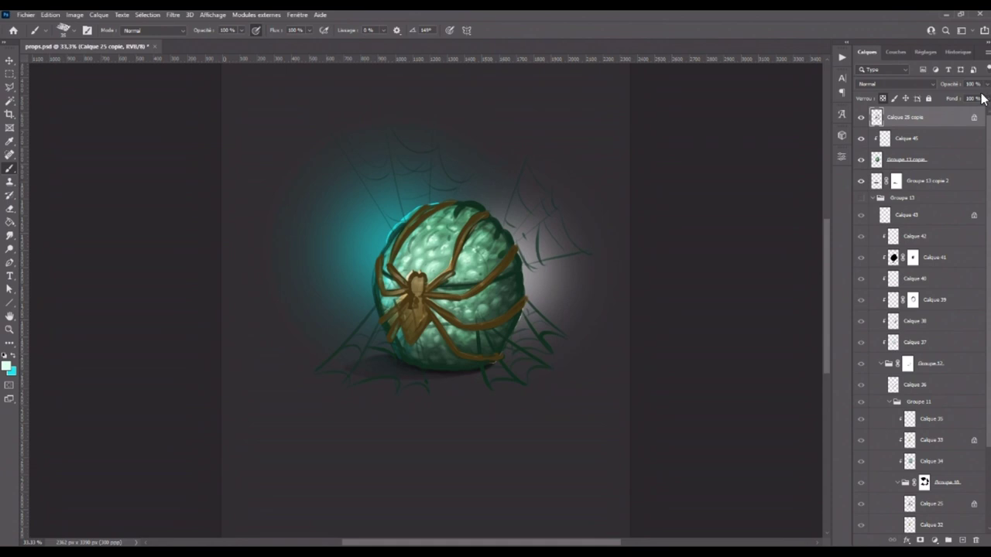
- Fade the copy, add a new empty layer and choose a pale mint brush colour
{"action": "left_click_drag", "start_coordinate": [988, 85], "coordinate": [958, 97]}
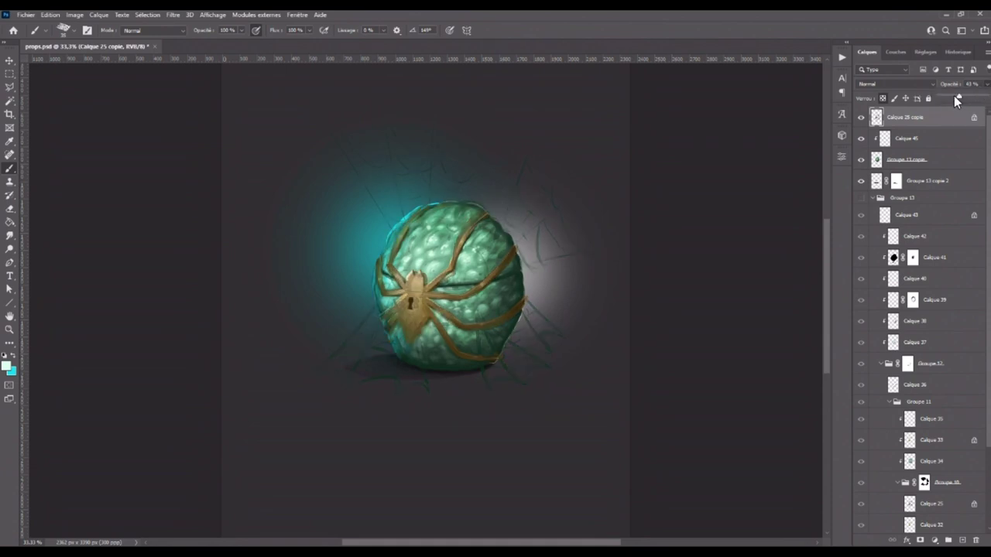
{"action": "left_click", "coordinate": [962, 540]}
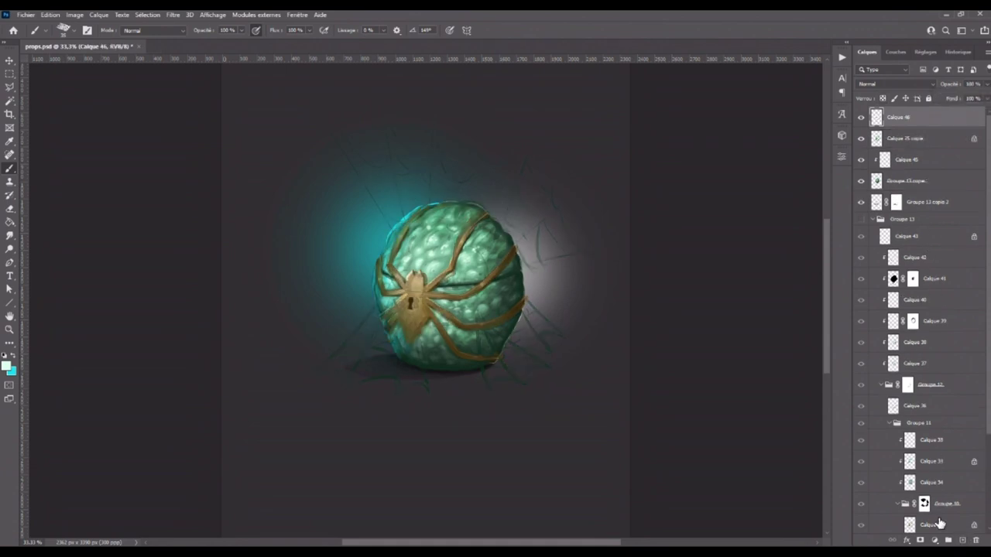
{"action": "left_click", "coordinate": [8, 366]}
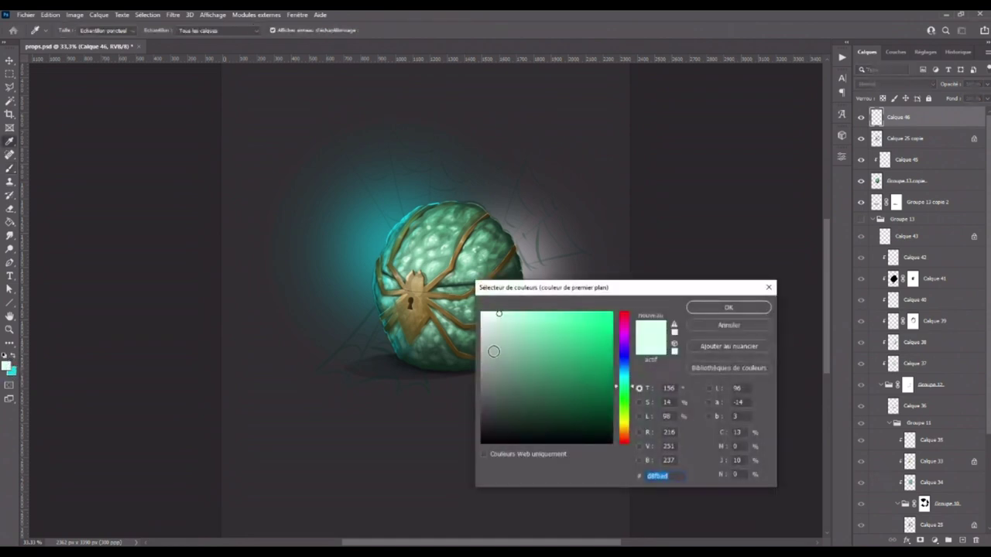
{"action": "key", "text": "Return"}
{"action": "key", "text": "b"}
{"action": "key", "text": "ctrl+plus"}
{"action": "key", "text": "ctrl+plus"}
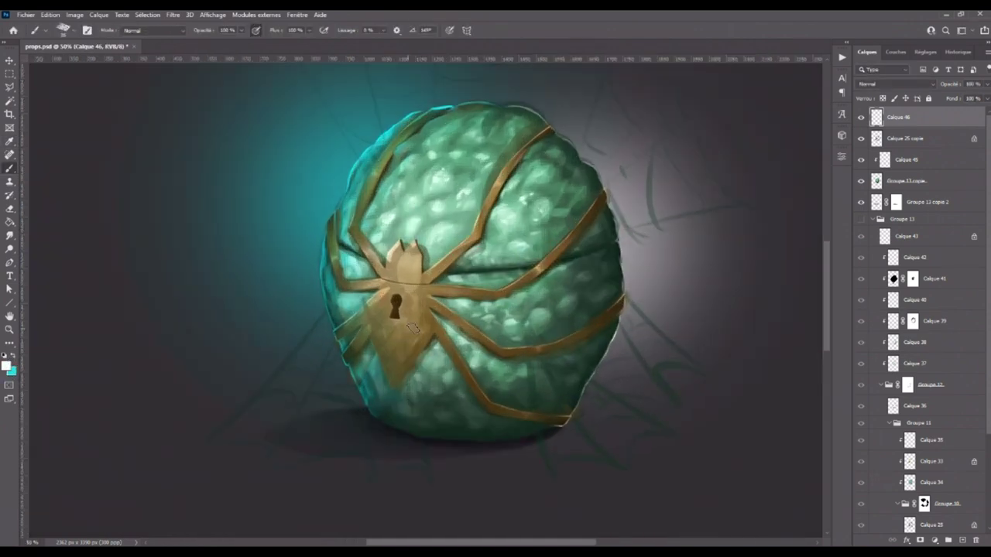
{"action": "left_click_drag", "start_coordinate": [457, 366], "coordinate": [542, 320]}
{"action": "left_click_drag", "start_coordinate": [723, 287], "coordinate": [648, 347]}
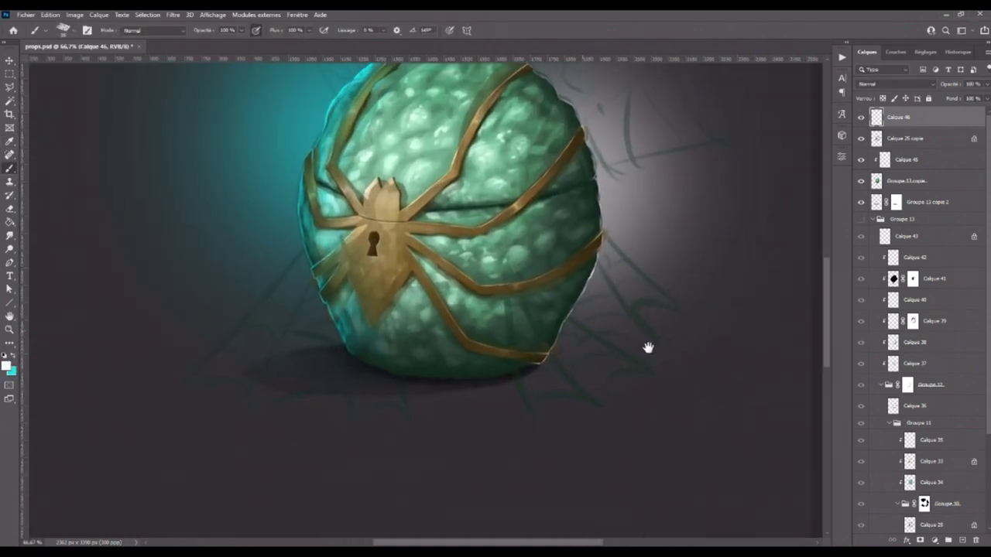
- Set Calque 25 copie's opacity to 95% and select Calque 46 for the web
{"action": "left_click", "coordinate": [986, 84]}
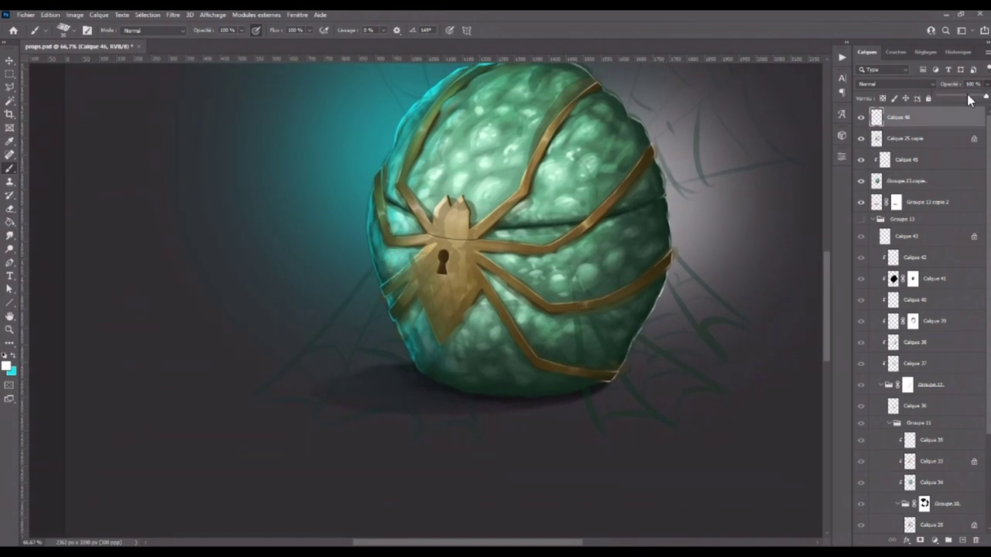
{"action": "left_click", "coordinate": [860, 117]}
{"action": "left_click", "coordinate": [917, 139]}
{"action": "left_click", "coordinate": [986, 83]}
{"action": "left_click_drag", "start_coordinate": [976, 96], "coordinate": [982, 97]}
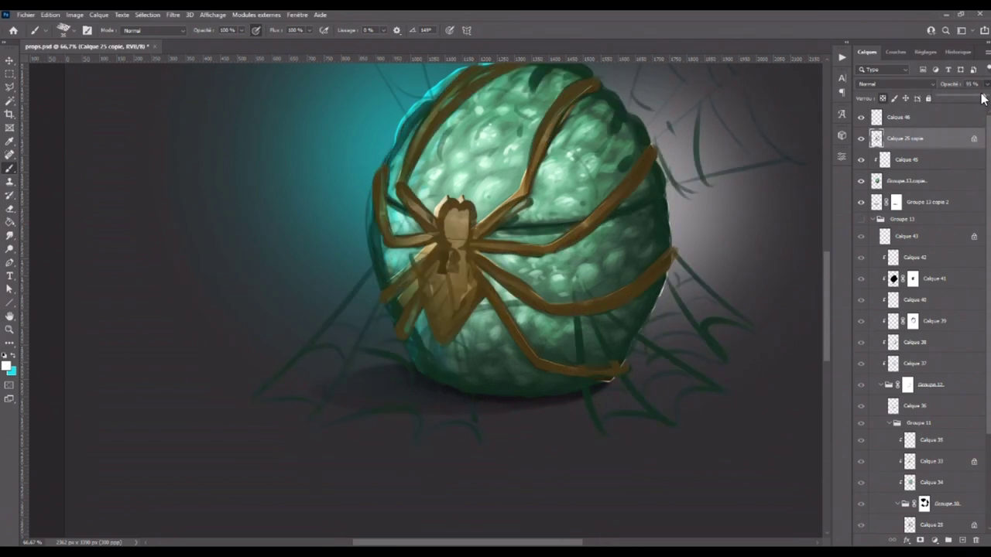
{"action": "scroll", "coordinate": [515, 370], "scroll_direction": "up", "scroll_amount": 3}
{"action": "left_click_drag", "start_coordinate": [515, 369], "coordinate": [502, 489]}
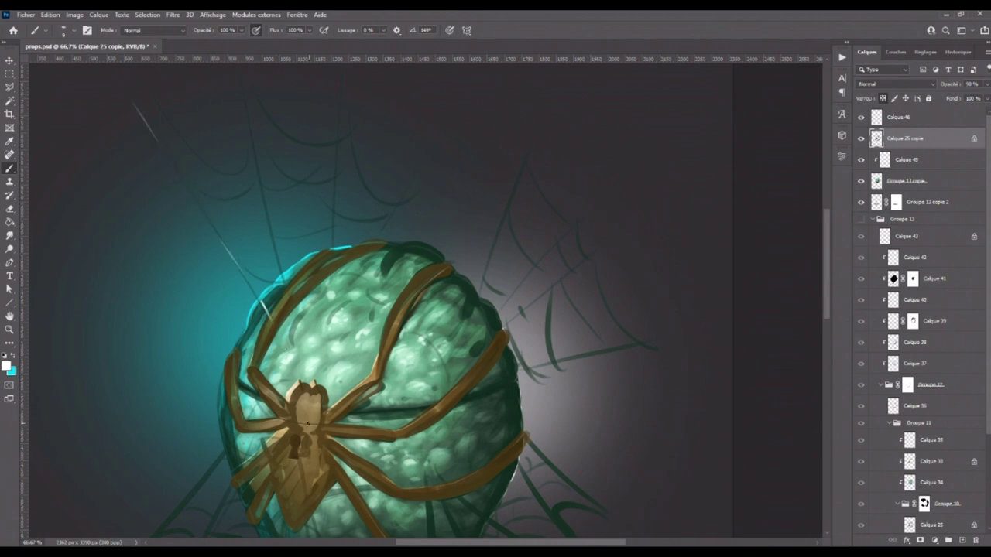
{"action": "left_click", "coordinate": [873, 122]}
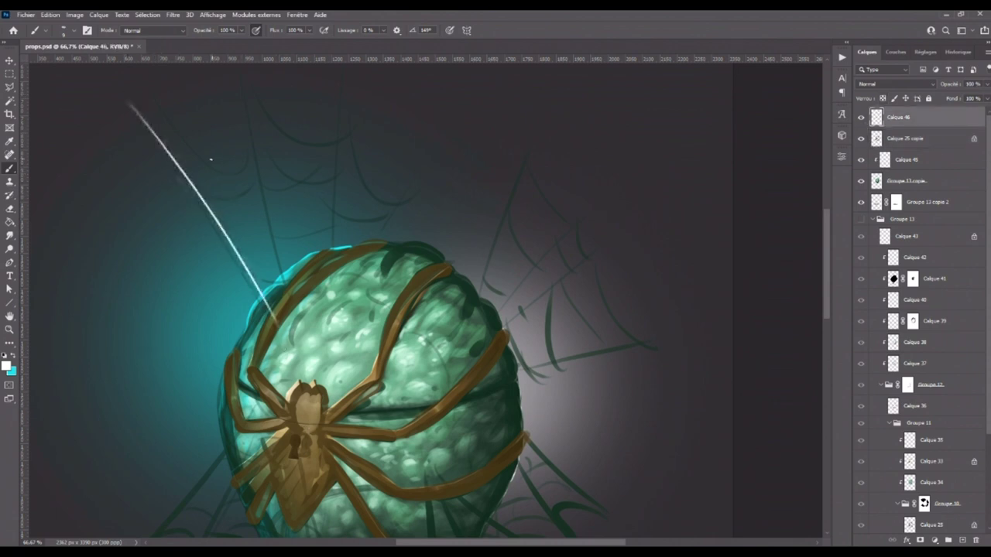
- Paint four white radial web threads down from the egg's upper left
{"action": "left_click", "coordinate": [276, 340], "text": "shift"}
{"action": "left_click_drag", "start_coordinate": [343, 257], "coordinate": [348, 362]}
{"action": "key", "text": "ctrl+z"}
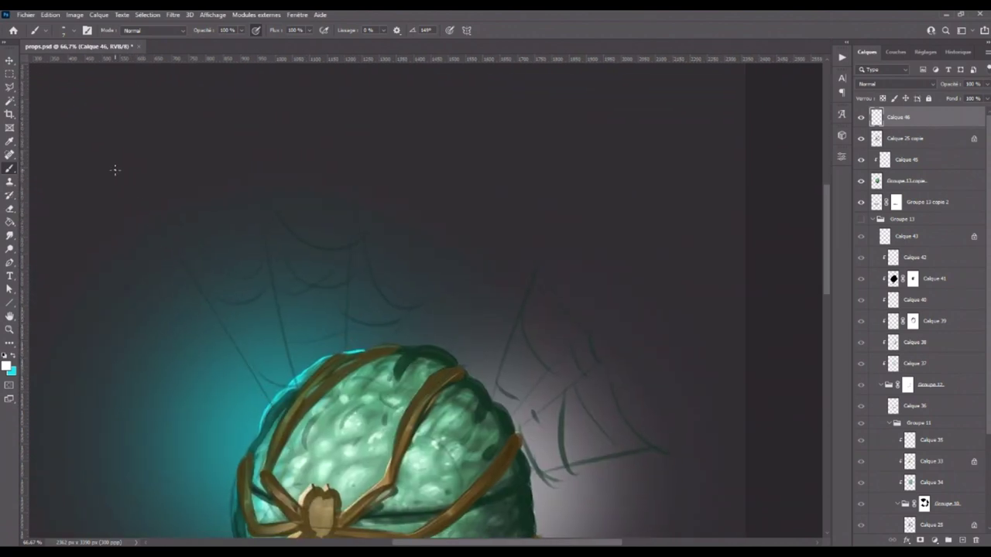
{"action": "left_click_drag", "start_coordinate": [111, 160], "coordinate": [260, 391]}
{"action": "key", "text": "ctrl+z"}
{"action": "left_click_drag", "start_coordinate": [116, 163], "coordinate": [287, 442]}
{"action": "key", "text": "ctrl+z"}
{"action": "left_click_drag", "start_coordinate": [112, 159], "coordinate": [278, 422]}
{"action": "left_click_drag", "start_coordinate": [255, 159], "coordinate": [300, 391]}
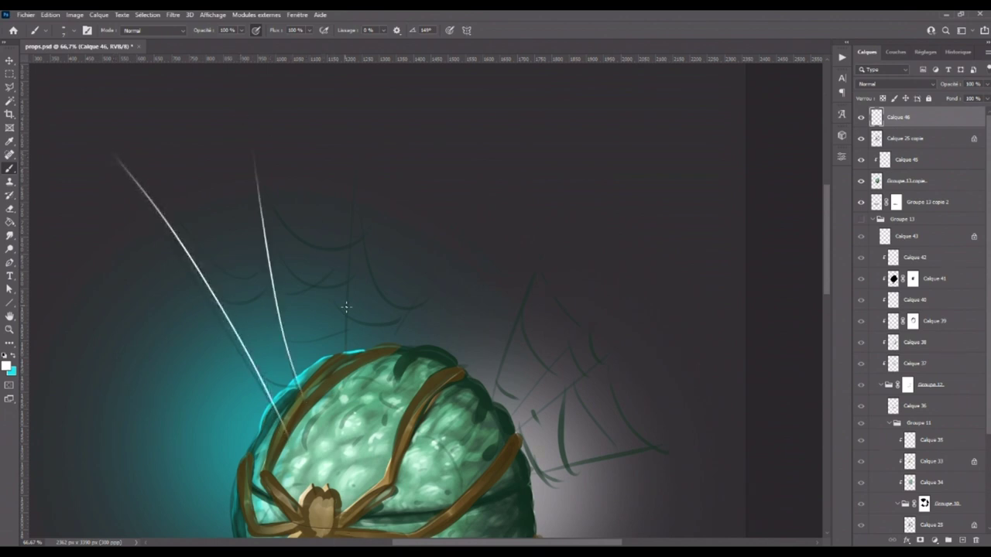
{"action": "left_click_drag", "start_coordinate": [345, 350], "coordinate": [365, 176]}
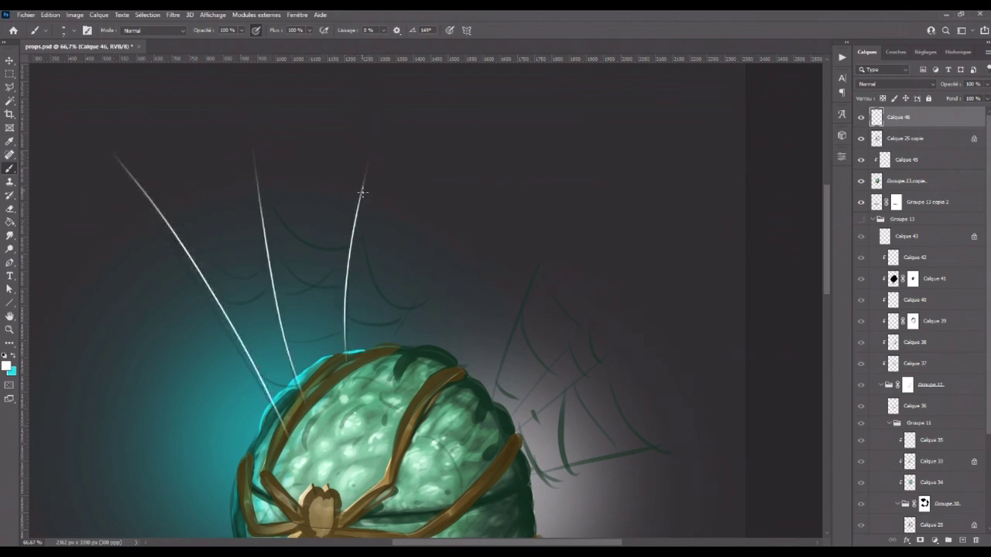
{"action": "left_click_drag", "start_coordinate": [392, 348], "coordinate": [438, 273]}
- Paint faint curved cross strands between the radial threads, redoing too-bright ones
{"action": "left_click_drag", "start_coordinate": [358, 222], "coordinate": [433, 296]}
{"action": "key", "text": "ctrl+z"}
{"action": "left_click_drag", "start_coordinate": [358, 224], "coordinate": [420, 299]}
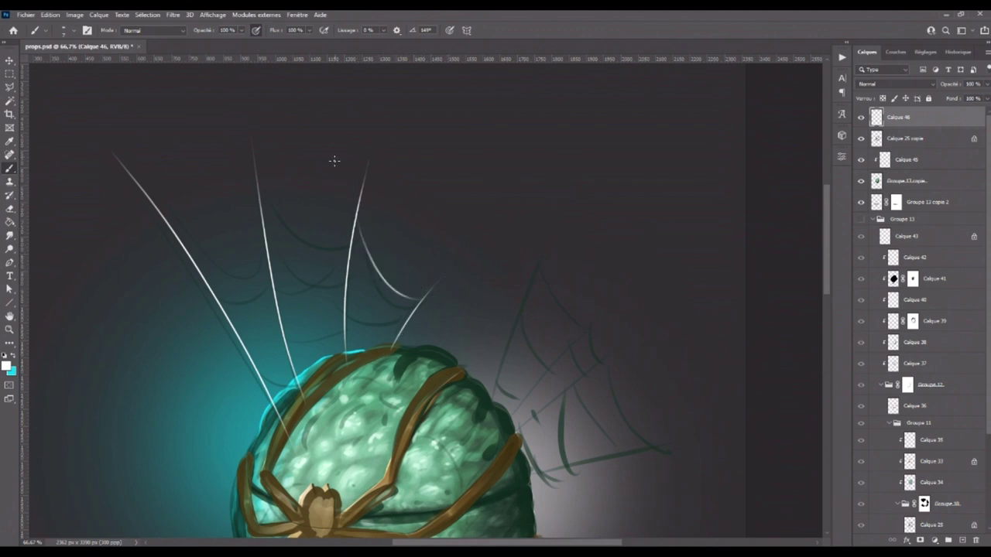
{"action": "mouse_move", "coordinate": [260, 208]}
{"action": "left_mouse_down"}
{"action": "mouse_move", "coordinate": [356, 219]}
{"action": "mouse_move", "coordinate": [272, 266]}
{"action": "left_mouse_up"}
{"action": "key", "text": "ctrl+z"}
{"action": "left_click_drag", "start_coordinate": [345, 243], "coordinate": [273, 266]}
{"action": "left_click_drag", "start_coordinate": [186, 240], "coordinate": [258, 224]}
{"action": "mouse_move", "coordinate": [163, 204]}
{"action": "left_mouse_down"}
{"action": "mouse_move", "coordinate": [254, 177]}
{"action": "mouse_move", "coordinate": [353, 210]}
{"action": "left_mouse_up"}
{"action": "left_click_drag", "start_coordinate": [345, 288], "coordinate": [285, 312]}
{"action": "left_click_drag", "start_coordinate": [215, 291], "coordinate": [266, 294]}
- Add faint lower strands between the right threads and along the egg's top
{"action": "left_click_drag", "start_coordinate": [405, 309], "coordinate": [347, 292]}
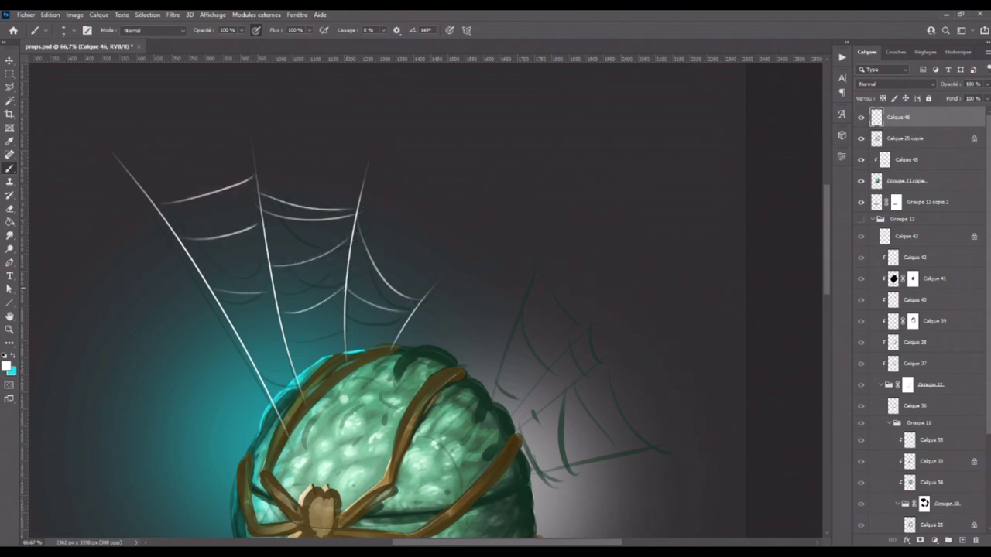
{"action": "left_click_drag", "start_coordinate": [345, 325], "coordinate": [402, 324]}
{"action": "left_click_drag", "start_coordinate": [299, 343], "coordinate": [340, 331]}
{"action": "left_click_drag", "start_coordinate": [277, 341], "coordinate": [253, 358]}
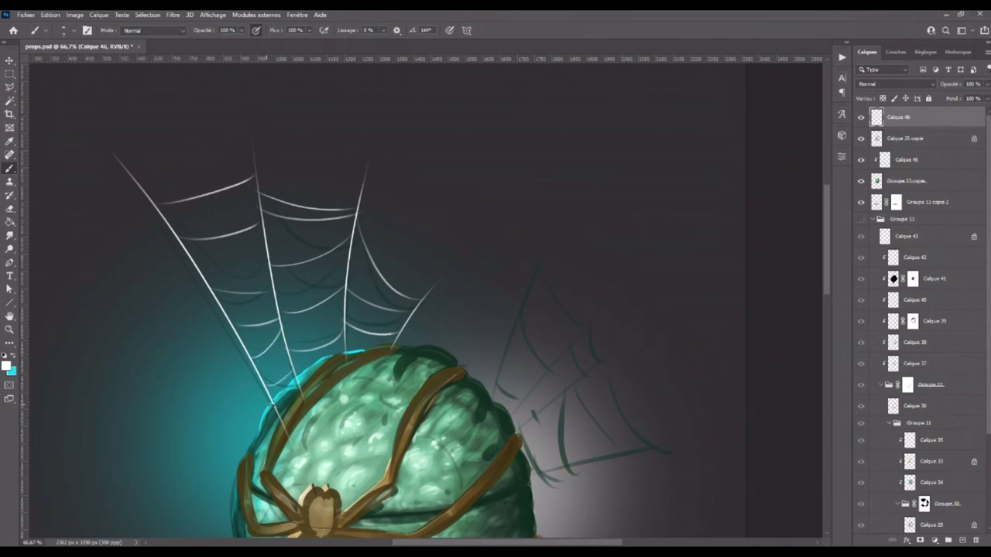
{"action": "left_click_drag", "start_coordinate": [308, 375], "coordinate": [321, 377]}
{"action": "left_click_drag", "start_coordinate": [398, 347], "coordinate": [353, 358]}
- Paint long silk threads radiating outward from the egg's right edge
{"action": "left_click_drag", "start_coordinate": [572, 375], "coordinate": [432, 271]}
{"action": "mouse_move", "coordinate": [381, 299]}
{"action": "left_mouse_down"}
{"action": "mouse_move", "coordinate": [445, 125]}
{"action": "mouse_move", "coordinate": [499, 199]}
{"action": "left_mouse_up"}
{"action": "left_click_drag", "start_coordinate": [405, 331], "coordinate": [520, 245]}
{"action": "left_click_drag", "start_coordinate": [412, 376], "coordinate": [577, 342]}
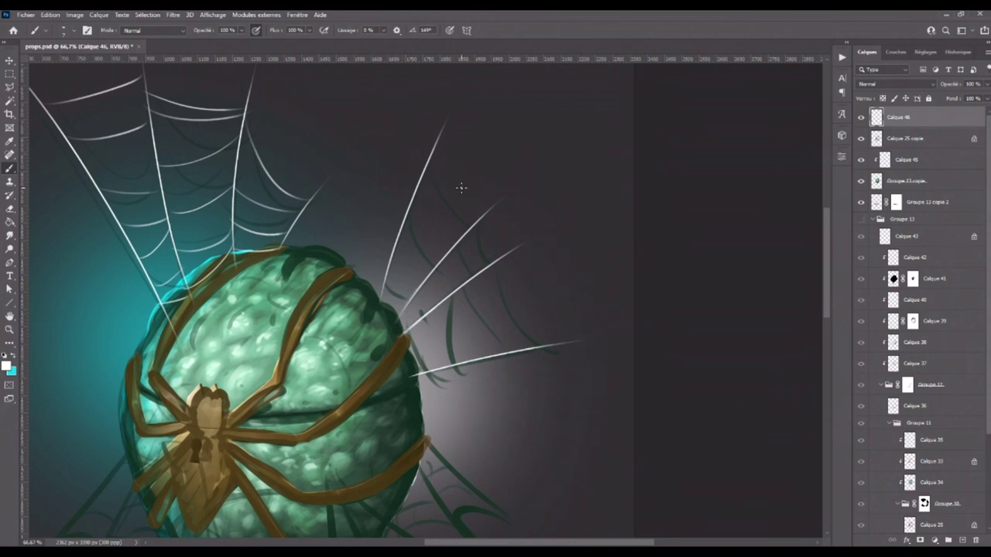
- Paint curved cross strands between the right-side radial threads and near the egg's edge
{"action": "scroll", "coordinate": [435, 192], "scroll_direction": "up", "scroll_amount": 1}
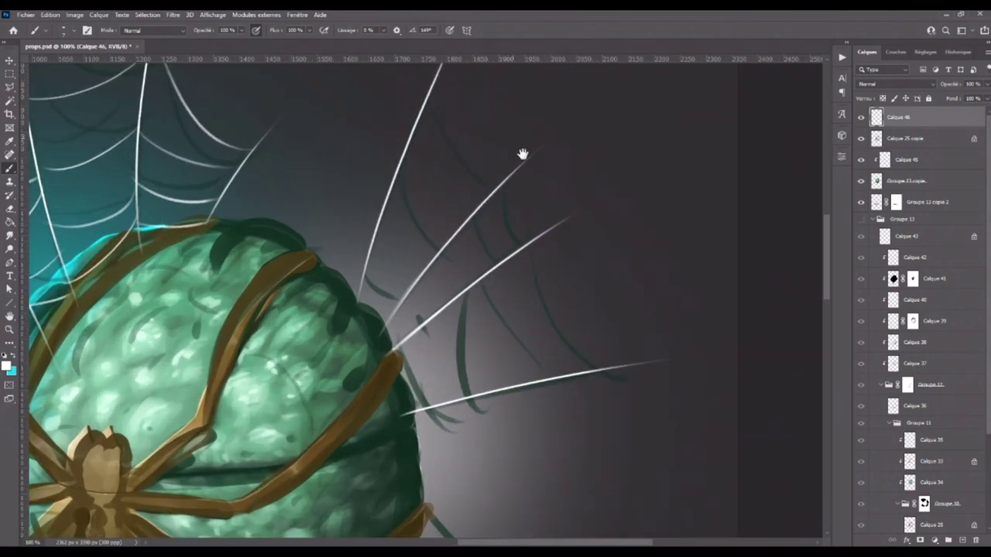
{"action": "left_click_drag", "start_coordinate": [522, 155], "coordinate": [295, 205]}
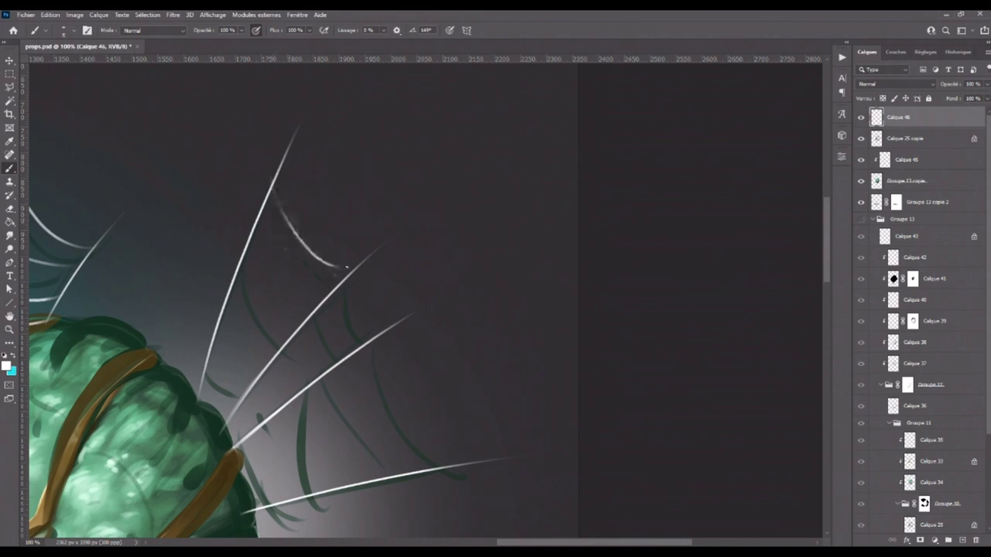
{"action": "left_click_drag", "start_coordinate": [275, 192], "coordinate": [338, 256]}
{"action": "left_click_drag", "start_coordinate": [270, 208], "coordinate": [331, 290]}
{"action": "mouse_move", "coordinate": [219, 347]}
{"action": "left_mouse_down"}
{"action": "mouse_move", "coordinate": [256, 367]}
{"action": "mouse_move", "coordinate": [236, 401]}
{"action": "left_mouse_up"}
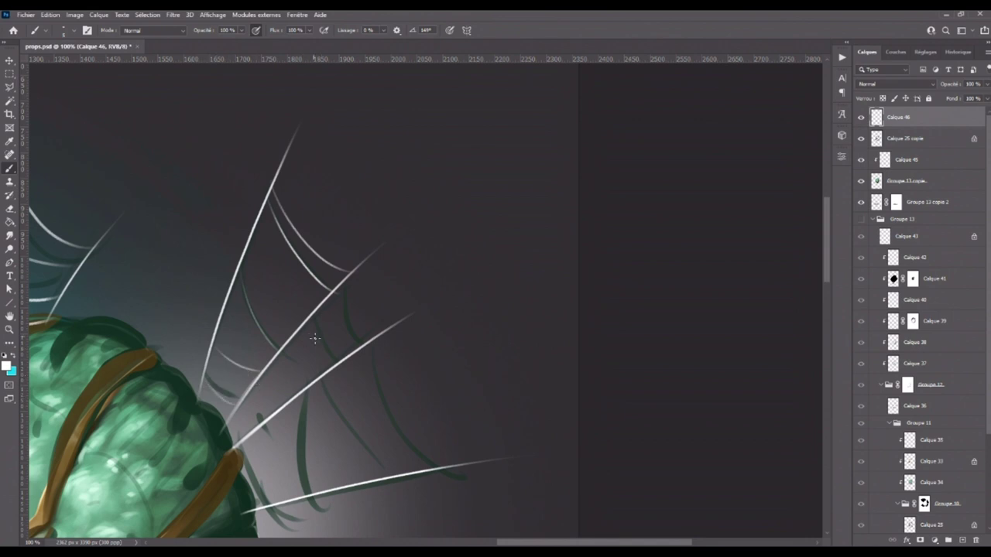
{"action": "left_click_drag", "start_coordinate": [345, 292], "coordinate": [373, 327]}
{"action": "left_click_drag", "start_coordinate": [370, 261], "coordinate": [395, 321]}
- Add curved strands around the lower thread out to the outermost web strand, redoing misplaced ones
{"action": "left_click_drag", "start_coordinate": [299, 414], "coordinate": [323, 489]}
{"action": "left_click_drag", "start_coordinate": [271, 432], "coordinate": [296, 494]}
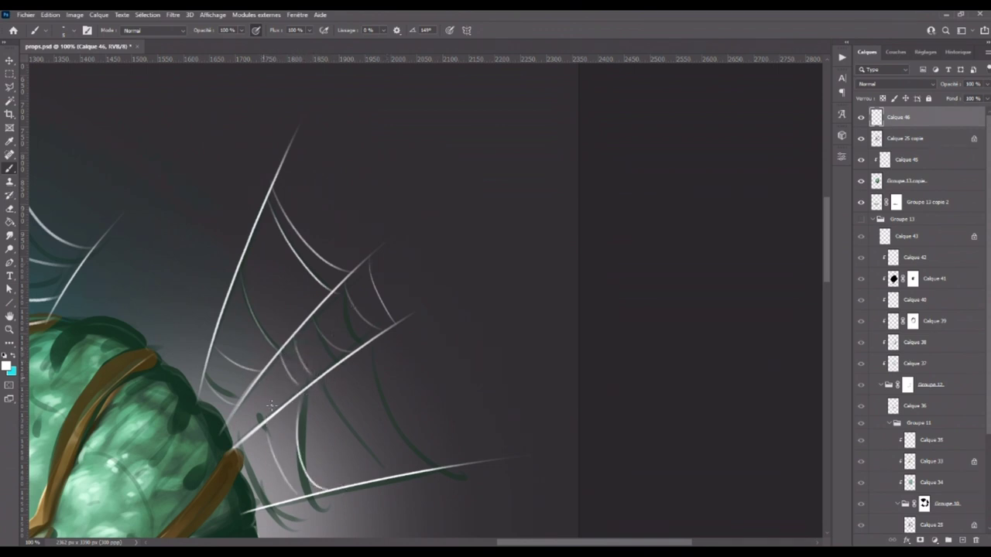
{"action": "left_click_drag", "start_coordinate": [327, 374], "coordinate": [365, 492]}
{"action": "key", "text": "ctrl+z"}
{"action": "mouse_move", "coordinate": [327, 373]}
{"action": "left_mouse_down"}
{"action": "mouse_move", "coordinate": [349, 474]}
{"action": "mouse_move", "coordinate": [365, 492]}
{"action": "left_mouse_up"}
{"action": "key", "text": "ctrl+z"}
{"action": "key", "text": "ctrl+z"}
{"action": "left_click_drag", "start_coordinate": [327, 377], "coordinate": [364, 488]}
{"action": "key", "text": "ctrl+z"}
{"action": "key", "text": "ctrl+z"}
{"action": "mouse_move", "coordinate": [325, 371]}
{"action": "left_mouse_down"}
{"action": "mouse_move", "coordinate": [353, 474]}
{"action": "mouse_move", "coordinate": [367, 476]}
{"action": "left_mouse_up"}
{"action": "mouse_move", "coordinate": [354, 356]}
{"action": "left_mouse_down"}
{"action": "mouse_move", "coordinate": [386, 469]}
{"action": "mouse_move", "coordinate": [393, 462]}
{"action": "left_mouse_up"}
{"action": "key", "text": "ctrl+z"}
{"action": "mouse_move", "coordinate": [389, 347]}
{"action": "left_mouse_down"}
{"action": "mouse_move", "coordinate": [474, 452]}
{"action": "mouse_move", "coordinate": [425, 466]}
{"action": "left_mouse_up"}
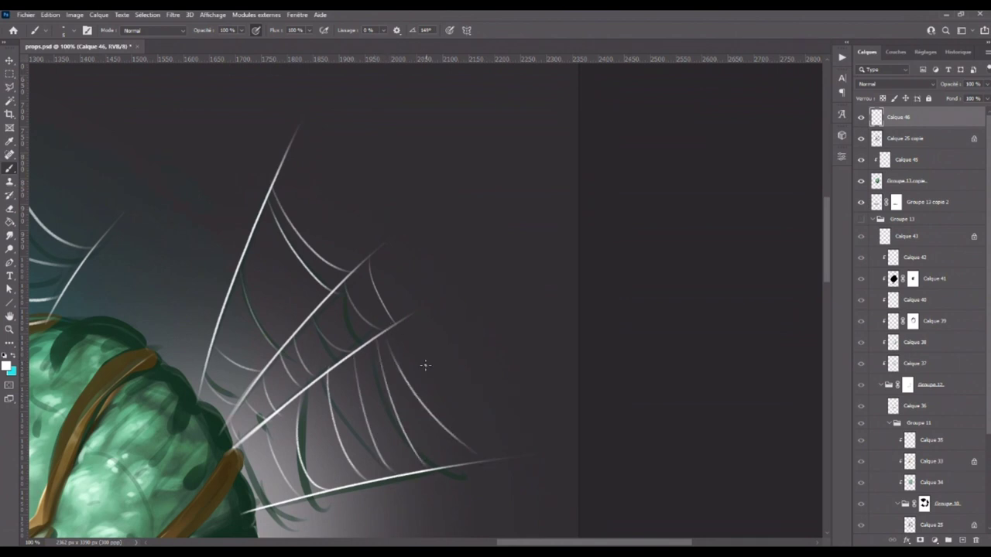
{"action": "key", "text": "ctrl+z"}
{"action": "left_click_drag", "start_coordinate": [367, 350], "coordinate": [458, 453]}
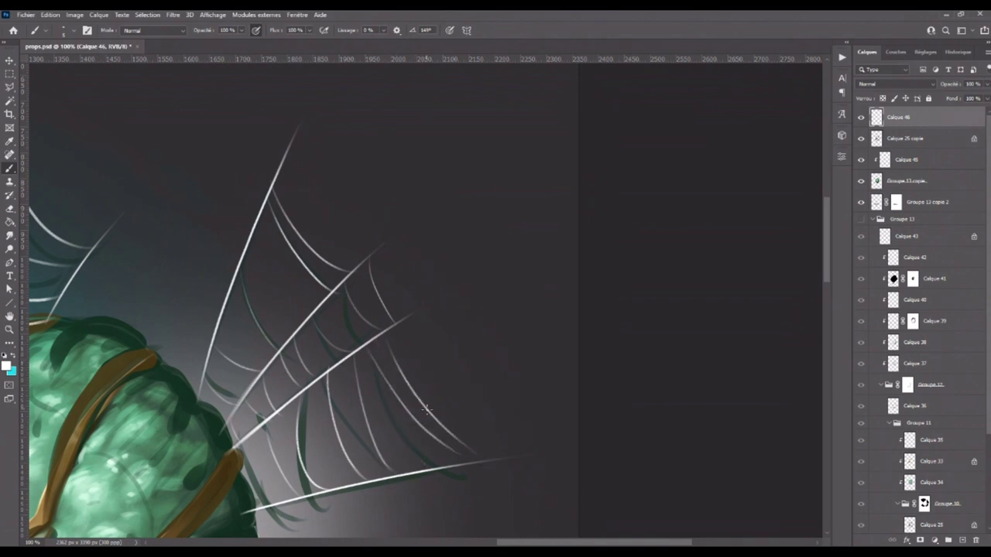
- Recentre the spider egg and paint a long thread running down-left from the spider's leg
{"action": "mouse_move", "coordinate": [405, 327]}
{"action": "left_mouse_down"}
{"action": "mouse_move", "coordinate": [626, 146]}
{"action": "mouse_move", "coordinate": [624, 62]}
{"action": "left_mouse_up"}
{"action": "mouse_move", "coordinate": [376, 314]}
{"action": "left_mouse_down"}
{"action": "mouse_move", "coordinate": [626, 237]}
{"action": "mouse_move", "coordinate": [564, 274]}
{"action": "mouse_move", "coordinate": [551, 267]}
{"action": "left_mouse_up"}
{"action": "left_click_drag", "start_coordinate": [325, 145], "coordinate": [99, 419]}
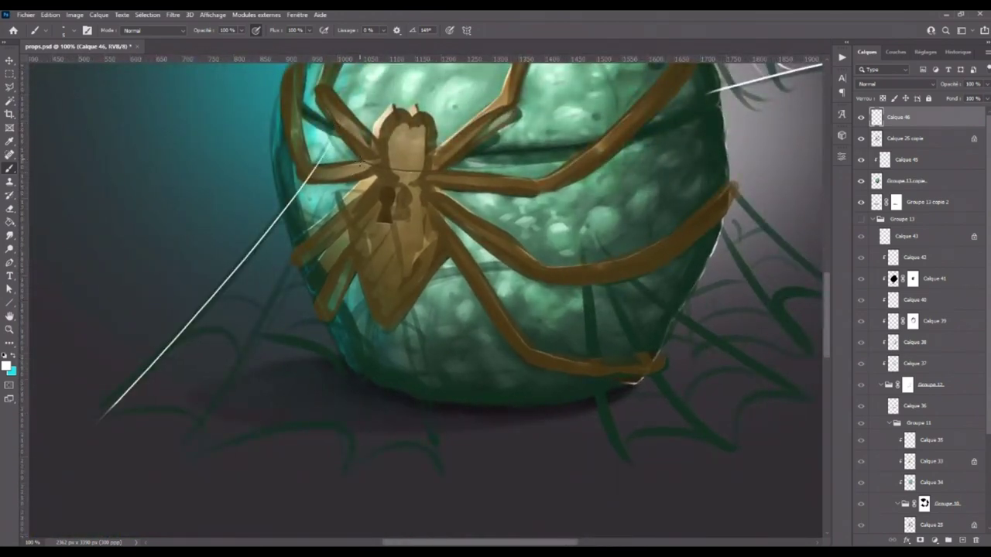
- Compare the painting with the Calque 25 copie sketch hidden and shown, dropping the straight left thread
{"action": "left_click", "coordinate": [862, 139]}
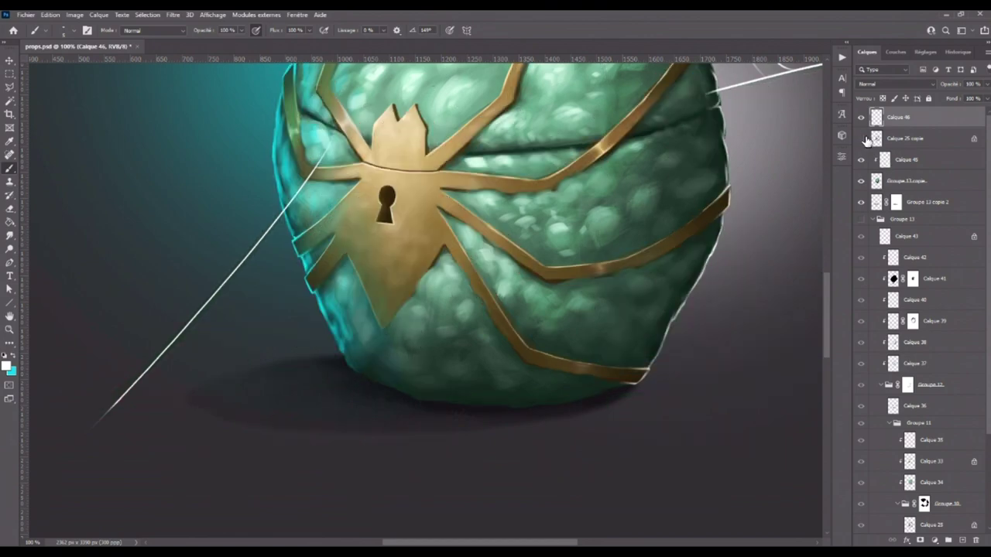
{"action": "key", "text": "ctrl+minus"}
{"action": "key", "text": "ctrl+minus"}
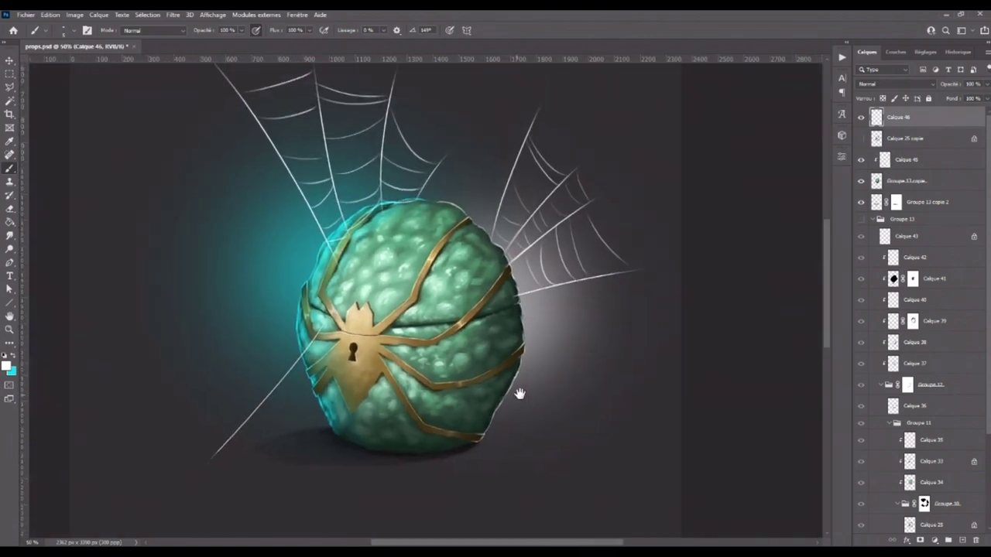
{"action": "key", "text": "ctrl+plus"}
{"action": "key", "text": "ctrl+z"}
{"action": "left_click", "coordinate": [861, 116]}
{"action": "left_click", "coordinate": [875, 138]}
{"action": "left_click", "coordinate": [861, 117]}
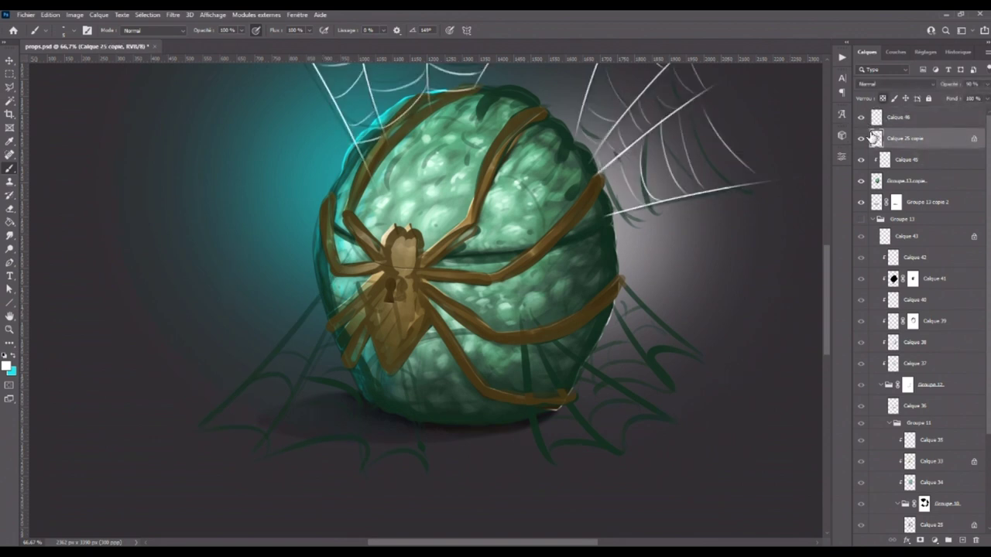
{"action": "left_click", "coordinate": [861, 138]}
{"action": "left_click", "coordinate": [876, 117]}
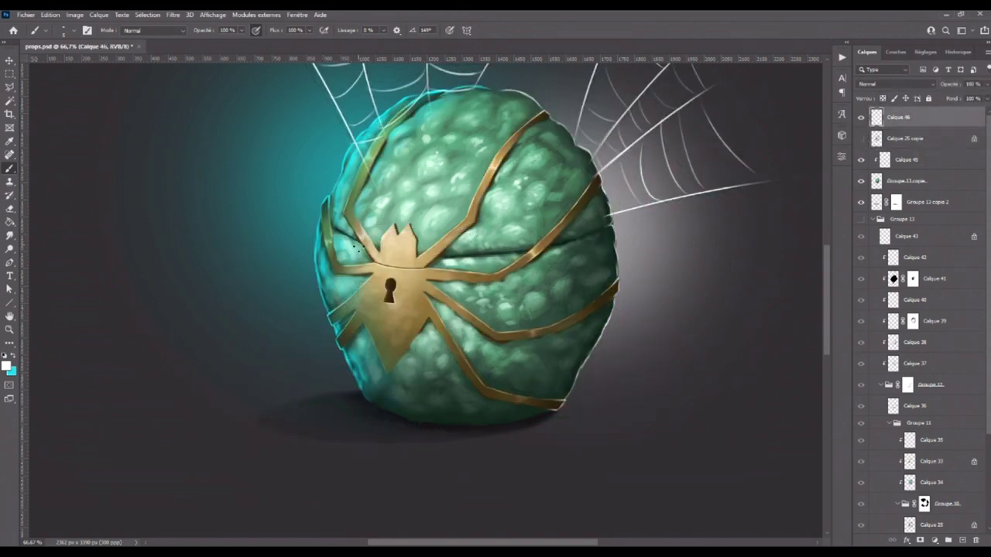
{"action": "left_click", "coordinate": [861, 138]}
{"action": "key", "text": "ctrl+shift+z"}
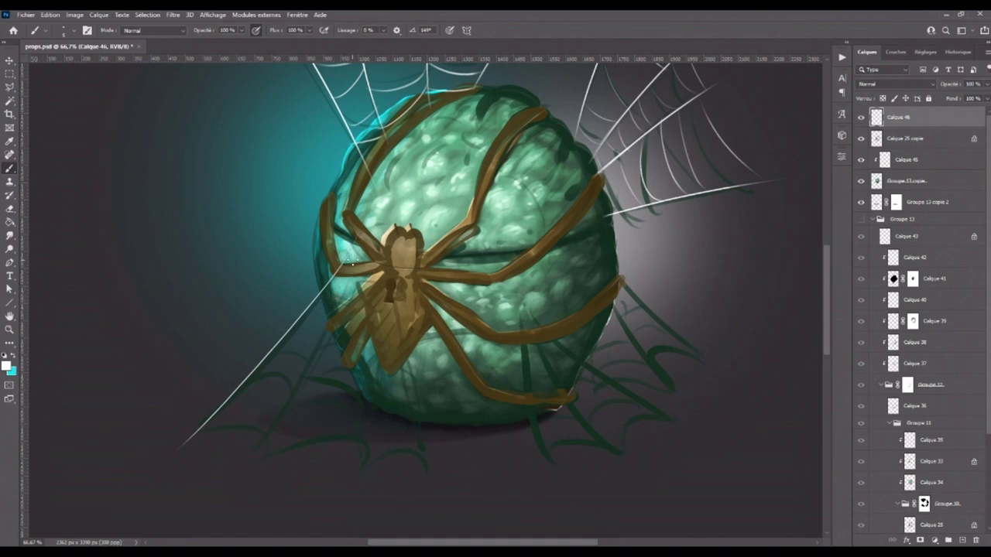
{"action": "key", "text": "ctrl+z"}
- Paint four curved threads hanging down from the spider's head and body
{"action": "left_click_drag", "start_coordinate": [343, 270], "coordinate": [194, 432]}
{"action": "mouse_move", "coordinate": [362, 241]}
{"action": "left_mouse_down"}
{"action": "mouse_move", "coordinate": [328, 340]}
{"action": "mouse_move", "coordinate": [260, 442]}
{"action": "left_mouse_up"}
{"action": "left_click_drag", "start_coordinate": [380, 267], "coordinate": [365, 476]}
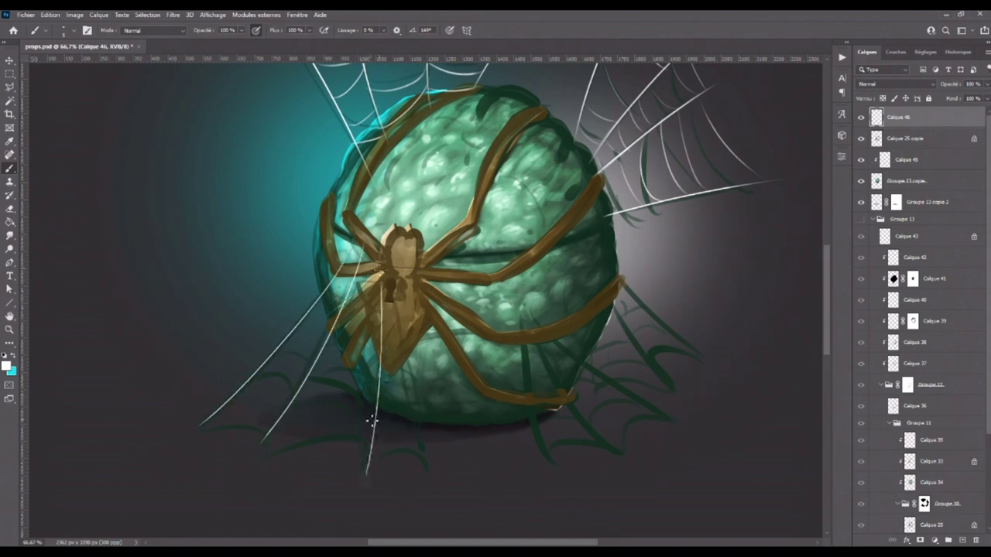
{"action": "left_click_drag", "start_coordinate": [398, 289], "coordinate": [458, 469]}
{"action": "key", "text": "ctrl+z"}
{"action": "left_click_drag", "start_coordinate": [396, 288], "coordinate": [457, 468]}
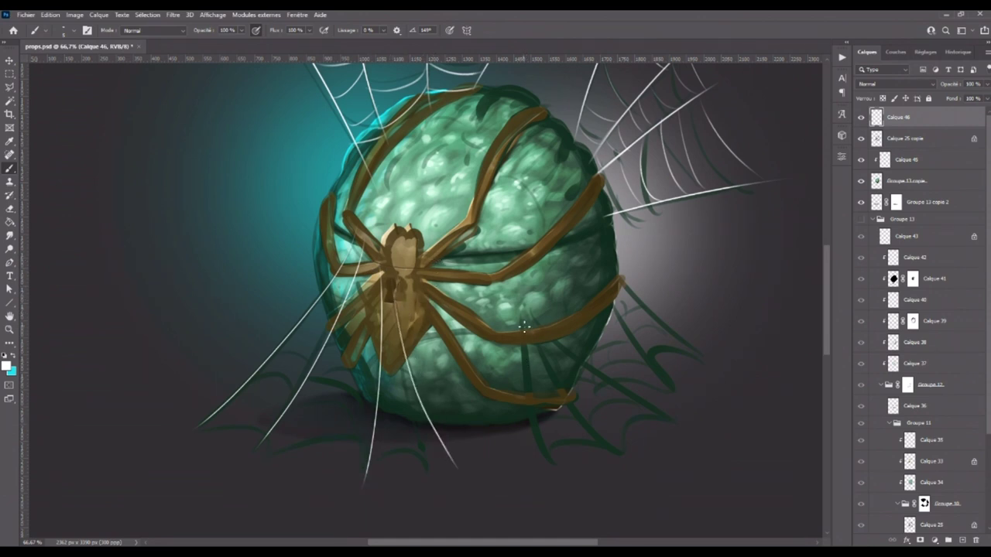
- Paint threads running down-right across the egg's lower right, redoing the extra strands
{"action": "left_click_drag", "start_coordinate": [524, 313], "coordinate": [553, 472]}
{"action": "key", "text": "ctrl+z"}
{"action": "mouse_move", "coordinate": [523, 313]}
{"action": "left_mouse_down"}
{"action": "mouse_move", "coordinate": [551, 468]}
{"action": "mouse_move", "coordinate": [612, 442]}
{"action": "left_mouse_up"}
{"action": "key", "text": "ctrl+z"}
{"action": "key", "text": "ctrl+z"}
{"action": "left_click_drag", "start_coordinate": [524, 312], "coordinate": [602, 430]}
{"action": "key", "text": "ctrl+z"}
{"action": "key", "text": "ctrl+z"}
{"action": "left_click_drag", "start_coordinate": [524, 312], "coordinate": [615, 452]}
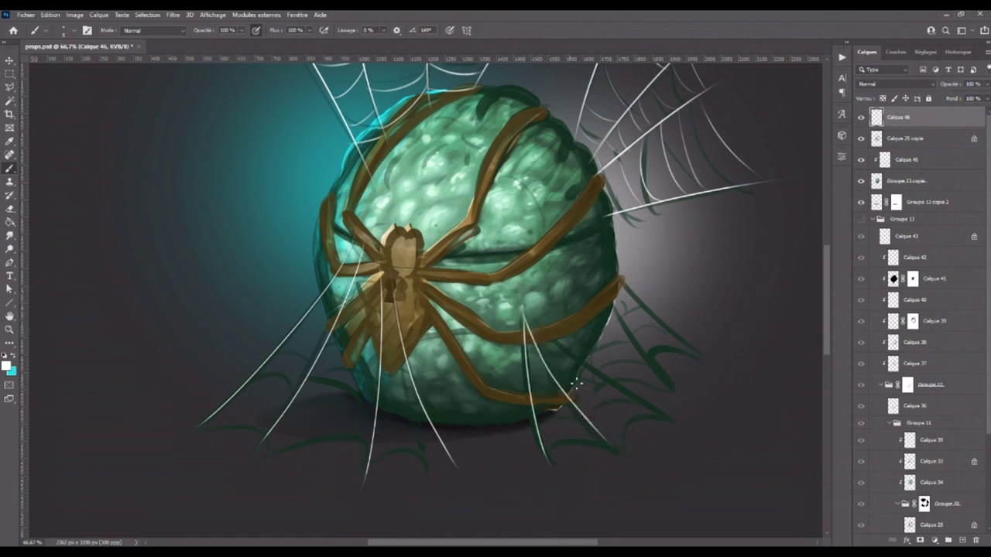
{"action": "left_click_drag", "start_coordinate": [523, 312], "coordinate": [641, 408]}
{"action": "key", "text": "ctrl+z"}
{"action": "left_click_drag", "start_coordinate": [524, 312], "coordinate": [670, 418]}
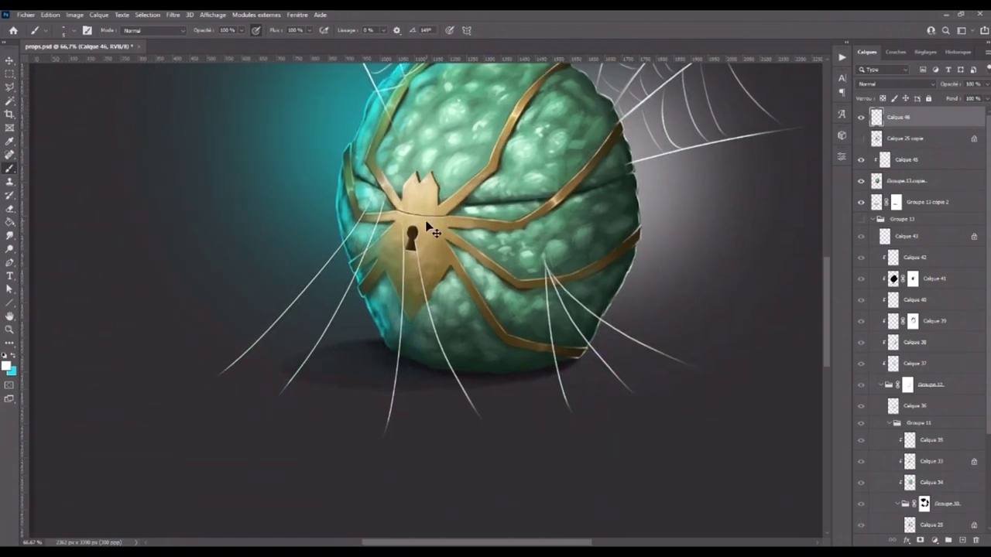
{"action": "key", "text": "ctrl+plus"}
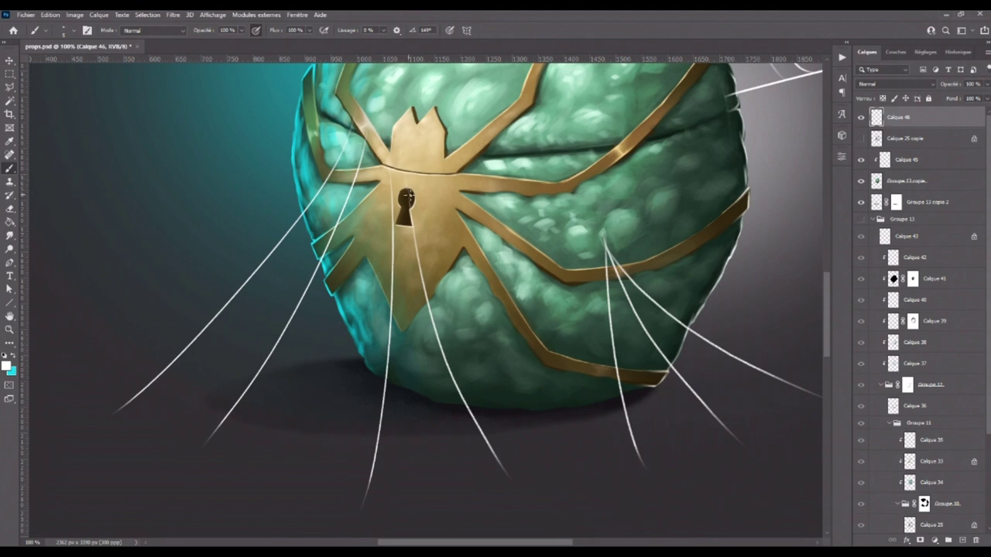
{"action": "left_click", "coordinate": [16, 89]}
- Outline the thread hanging below the spider keyhole with a polygon selection
{"action": "left_click", "coordinate": [401, 195]}
{"action": "left_click", "coordinate": [422, 464]}
{"action": "left_click", "coordinate": [462, 513]}
{"action": "left_click", "coordinate": [530, 506]}
{"action": "left_click", "coordinate": [542, 449]}
{"action": "left_click", "coordinate": [466, 217]}
{"action": "left_click", "coordinate": [400, 167]}
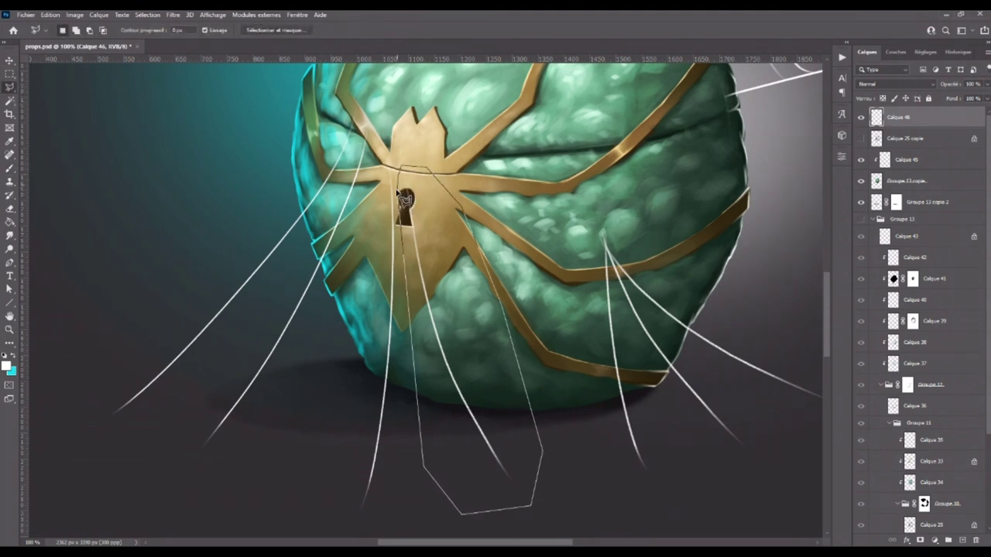
{"action": "left_click", "coordinate": [403, 197]}
- Nudge the two hanging threads into a new position, deselect, and select the Brush tool
{"action": "left_click", "coordinate": [10, 61]}
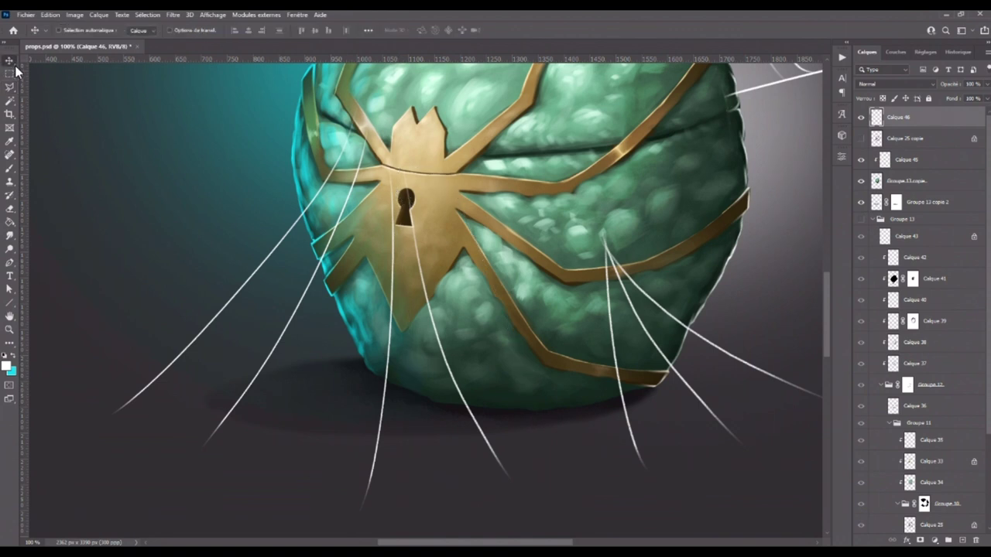
{"action": "left_click", "coordinate": [50, 14]}
{"action": "left_click", "coordinate": [62, 37]}
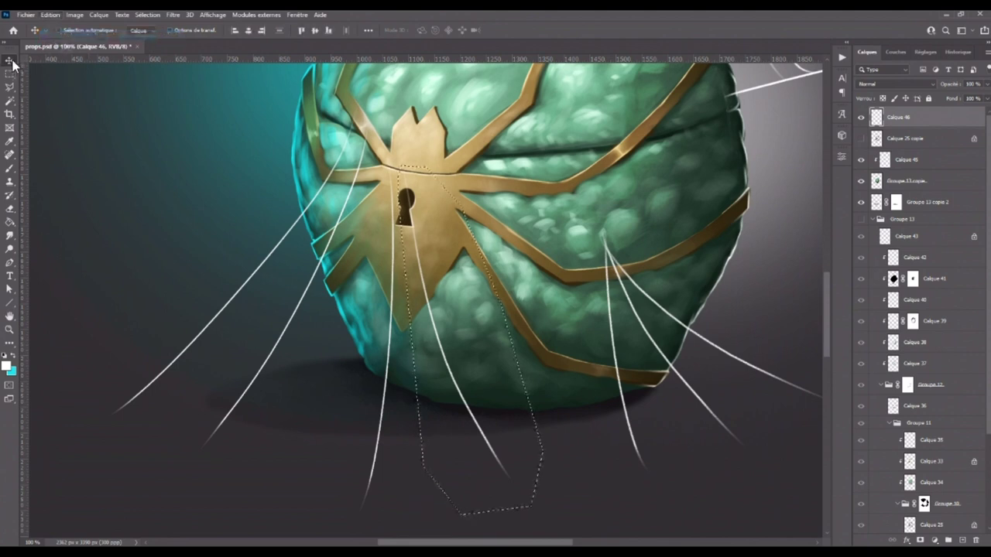
{"action": "key", "text": "ctrl+z"}
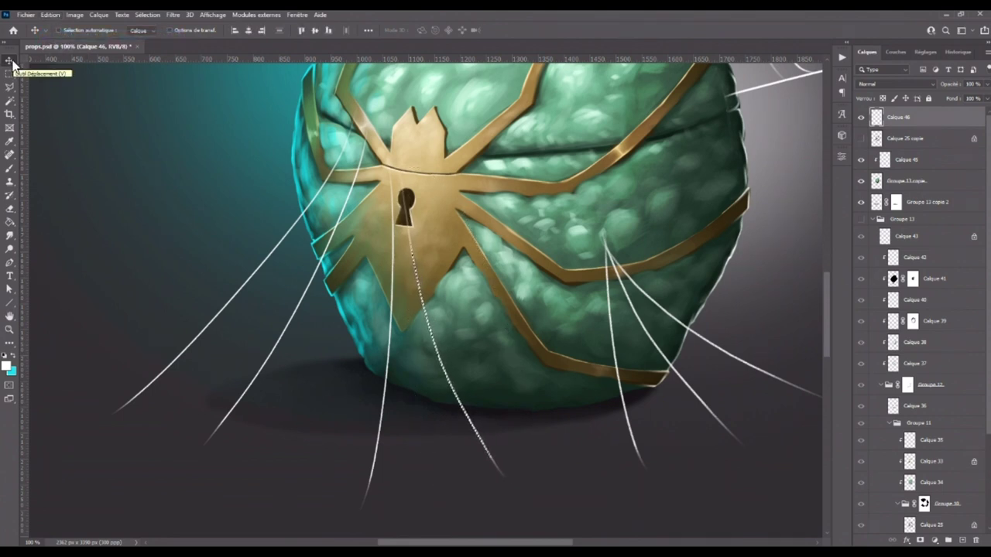
{"action": "left_click", "coordinate": [10, 74]}
{"action": "key", "text": "ctrl+d"}
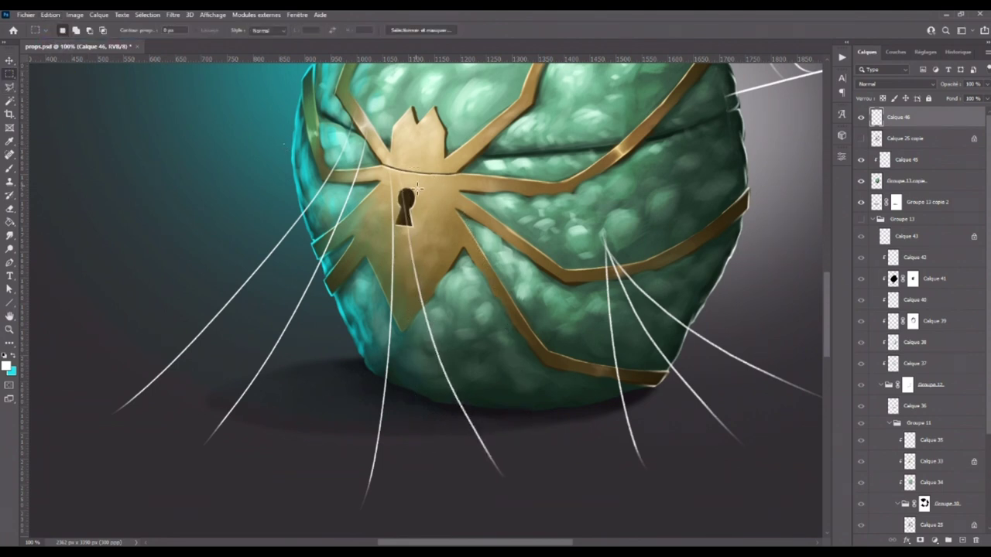
{"action": "left_click", "coordinate": [11, 168]}
{"action": "scroll", "coordinate": [415, 78], "scroll_direction": "up", "scroll_amount": 2}
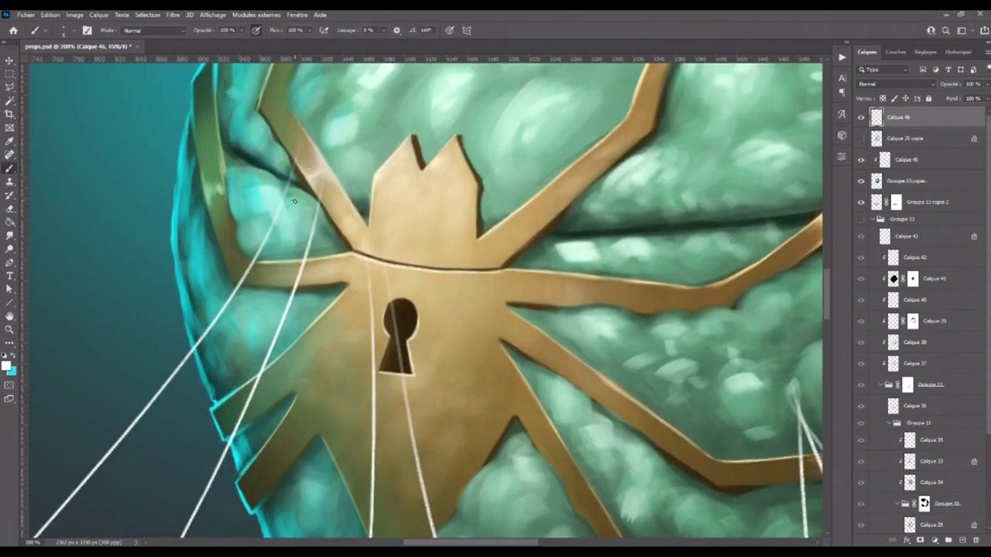
- Paint thin strands along the spider's leg and a curved cross-strand left of the keyhole
{"action": "left_click_drag", "start_coordinate": [320, 235], "coordinate": [363, 287]}
{"action": "left_click_drag", "start_coordinate": [271, 230], "coordinate": [313, 235]}
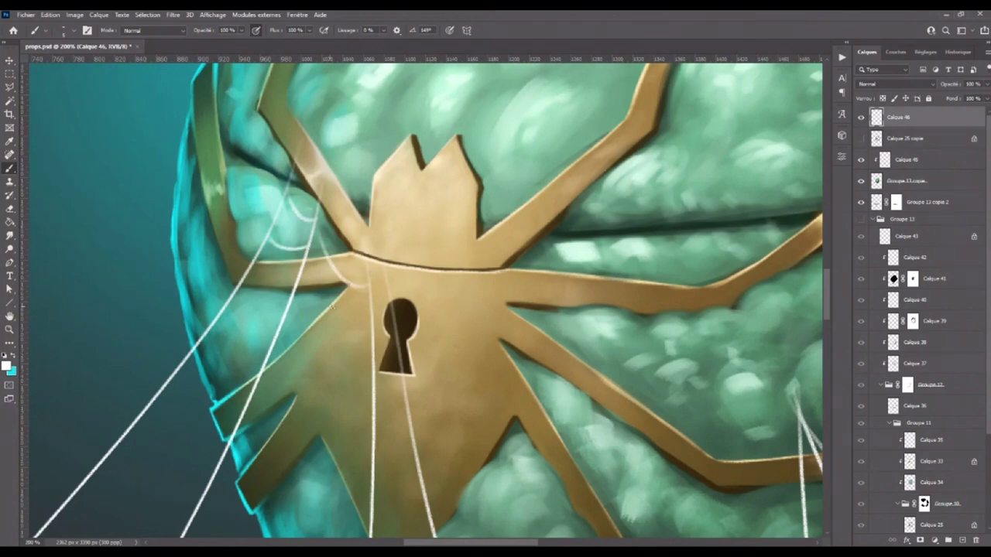
{"action": "left_click_drag", "start_coordinate": [310, 259], "coordinate": [370, 326]}
{"action": "key", "text": "ctrl+z"}
{"action": "left_click_drag", "start_coordinate": [306, 304], "coordinate": [359, 317]}
{"action": "key", "text": "ctrl+z"}
{"action": "left_click_drag", "start_coordinate": [298, 305], "coordinate": [371, 316]}
- Add cross-strands left of the keyhole and across the spider's lower-left leg
{"action": "left_click_drag", "start_coordinate": [395, 326], "coordinate": [435, 218]}
{"action": "left_click_drag", "start_coordinate": [274, 223], "coordinate": [313, 229]}
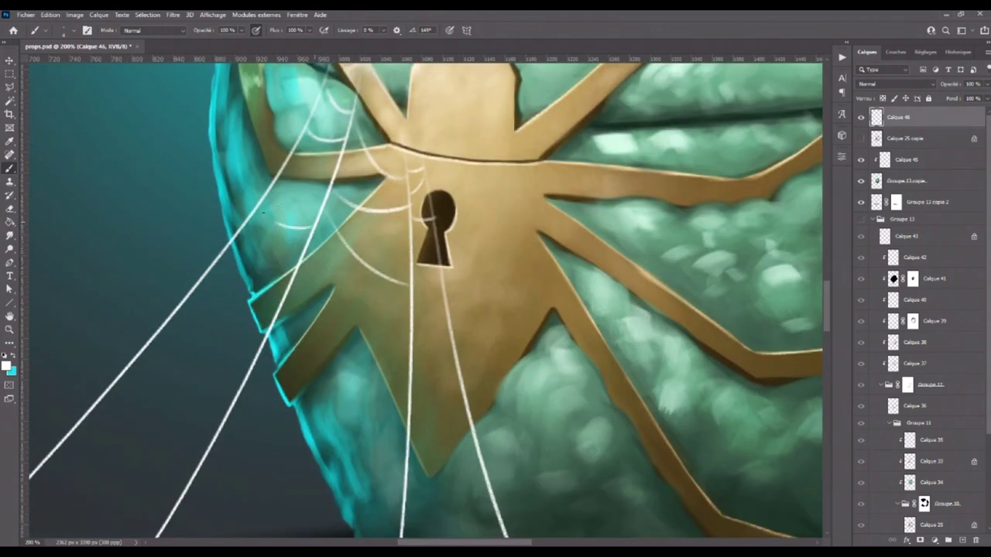
{"action": "mouse_move", "coordinate": [228, 250]}
{"action": "left_mouse_down"}
{"action": "mouse_move", "coordinate": [292, 271]}
{"action": "mouse_move", "coordinate": [370, 351]}
{"action": "left_mouse_up"}
{"action": "key", "text": "ctrl+z"}
{"action": "key", "text": "ctrl+z"}
{"action": "left_click_drag", "start_coordinate": [297, 285], "coordinate": [368, 352]}
{"action": "mouse_move", "coordinate": [318, 330]}
{"action": "left_mouse_down"}
{"action": "mouse_move", "coordinate": [410, 350]}
{"action": "mouse_move", "coordinate": [450, 264]}
{"action": "mouse_move", "coordinate": [279, 283]}
{"action": "left_mouse_up"}
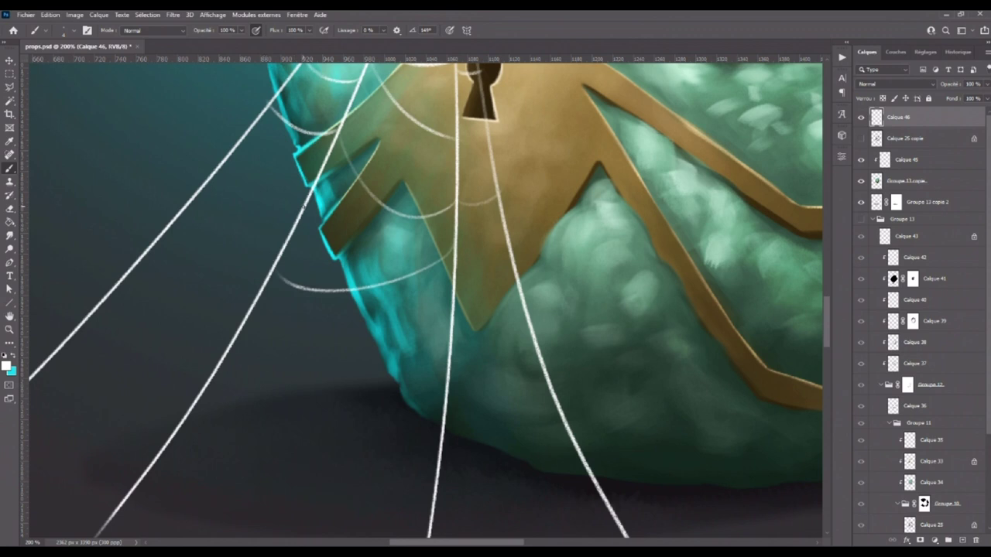
- Paint curved strands left of the spider, a low left-web strand and a sagging strand below the egg
{"action": "mouse_move", "coordinate": [223, 176]}
{"action": "left_mouse_down"}
{"action": "mouse_move", "coordinate": [292, 228]}
{"action": "mouse_move", "coordinate": [283, 240]}
{"action": "left_mouse_up"}
{"action": "key", "text": "ctrl+z"}
{"action": "left_click_drag", "start_coordinate": [182, 232], "coordinate": [260, 258]}
{"action": "key", "text": "ctrl+z"}
{"action": "left_click_drag", "start_coordinate": [178, 203], "coordinate": [274, 258]}
{"action": "left_click_drag", "start_coordinate": [109, 304], "coordinate": [195, 367]}
{"action": "left_click_drag", "start_coordinate": [277, 383], "coordinate": [421, 412]}
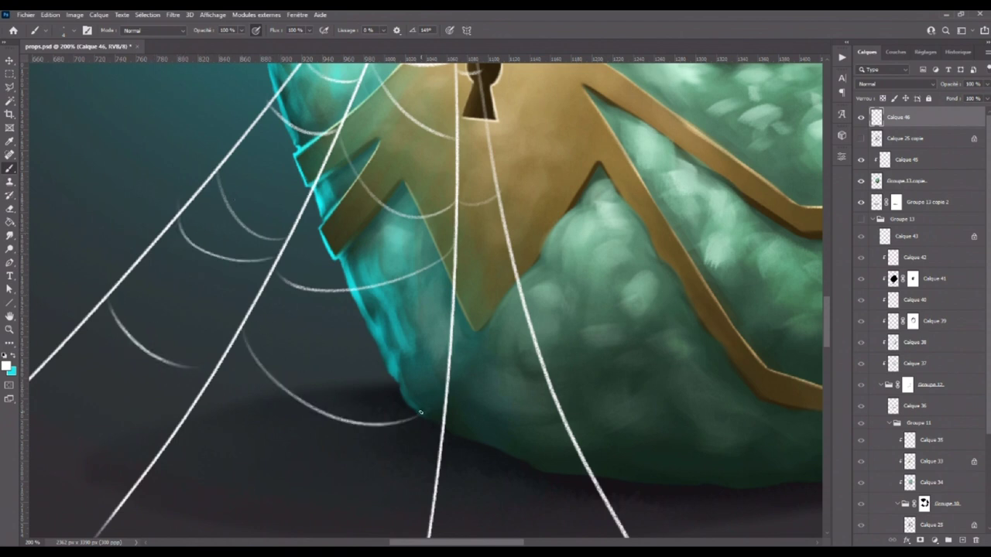
- Add cross-strands right of the centre thread and another long sagging strand under the egg
{"action": "left_click_drag", "start_coordinate": [517, 313], "coordinate": [477, 328]}
{"action": "left_click_drag", "start_coordinate": [522, 320], "coordinate": [453, 358]}
{"action": "scroll", "coordinate": [483, 408], "scroll_direction": "down", "scroll_amount": 3}
{"action": "left_click_drag", "start_coordinate": [574, 336], "coordinate": [463, 379]}
{"action": "key", "text": "ctrl+z"}
{"action": "left_click_drag", "start_coordinate": [574, 336], "coordinate": [463, 379]}
{"action": "mouse_move", "coordinate": [205, 329]}
{"action": "left_mouse_down"}
{"action": "mouse_move", "coordinate": [330, 399]}
{"action": "mouse_move", "coordinate": [437, 406]}
{"action": "left_mouse_up"}
- Add short strands on the left web, extending one to meet the diagonal thread
{"action": "left_click_drag", "start_coordinate": [122, 221], "coordinate": [207, 329]}
{"action": "key", "text": "ctrl+z"}
{"action": "left_click_drag", "start_coordinate": [122, 220], "coordinate": [209, 323]}
{"action": "key", "text": "ctrl+z"}
{"action": "left_click_drag", "start_coordinate": [121, 218], "coordinate": [201, 323]}
{"action": "left_click_drag", "start_coordinate": [272, 328], "coordinate": [349, 261]}
{"action": "left_click_drag", "start_coordinate": [145, 209], "coordinate": [194, 304]}
{"action": "mouse_move", "coordinate": [246, 323]}
{"action": "left_mouse_down"}
{"action": "mouse_move", "coordinate": [232, 325]}
{"action": "mouse_move", "coordinate": [521, 358]}
{"action": "mouse_move", "coordinate": [696, 355]}
{"action": "left_mouse_up"}
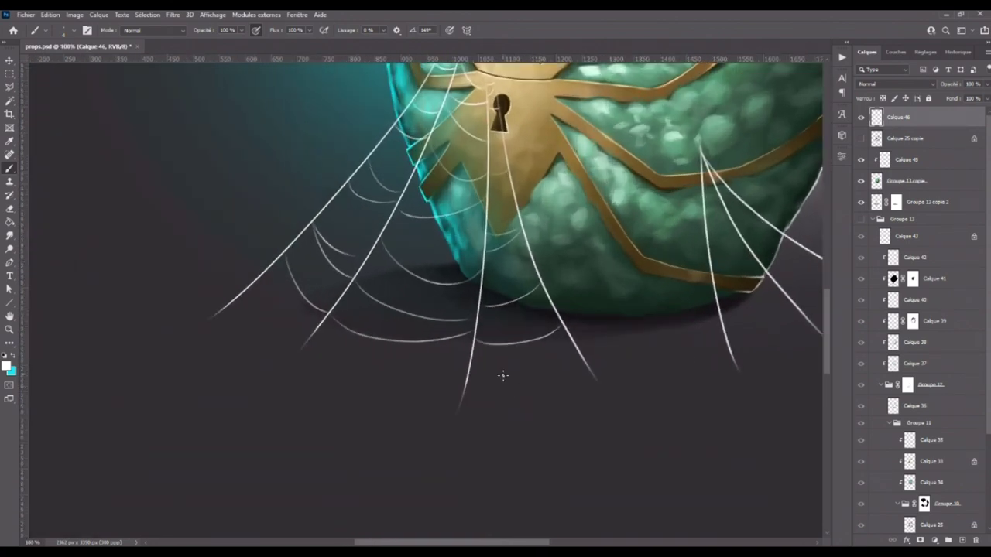
- Paint a strand by the right diagonal thread, a lower sagging bottom strand, and one parallel to the left thread
{"action": "left_click_drag", "start_coordinate": [706, 379], "coordinate": [509, 461]}
{"action": "left_click_drag", "start_coordinate": [201, 375], "coordinate": [505, 469]}
{"action": "key", "text": "ctrl+z"}
{"action": "left_click_drag", "start_coordinate": [203, 376], "coordinate": [497, 469]}
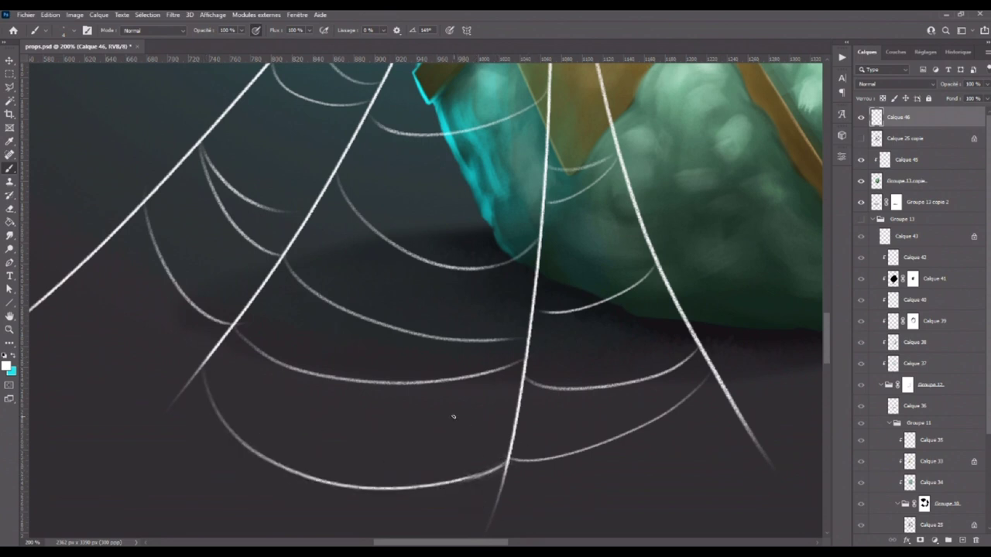
{"action": "left_click_drag", "start_coordinate": [194, 357], "coordinate": [141, 210]}
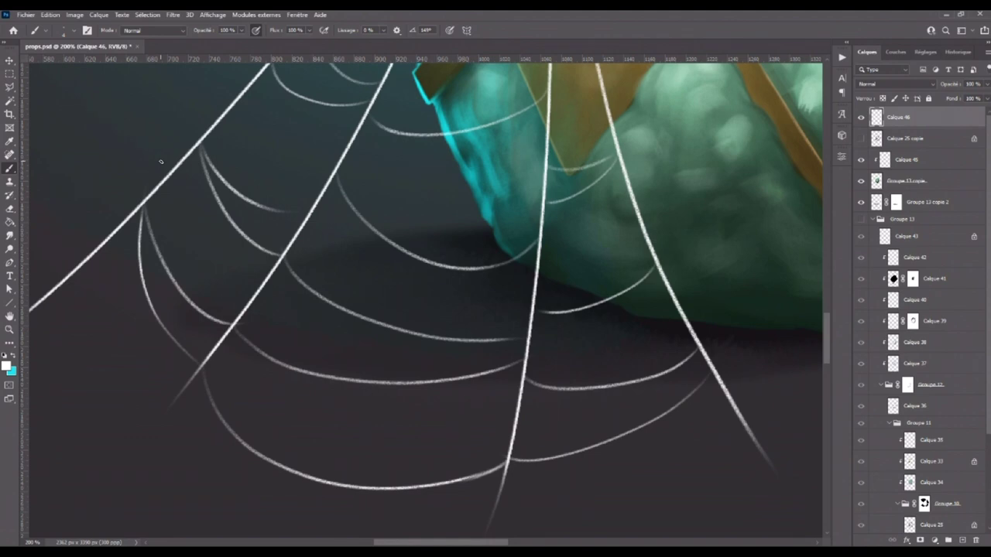
- Zoom into the lower-right web and paint cross-strands between its threads near the gold band
{"action": "scroll", "coordinate": [154, 163], "scroll_direction": "down", "scroll_amount": 3}
{"action": "scroll", "coordinate": [154, 163], "scroll_direction": "down", "scroll_amount": 2}
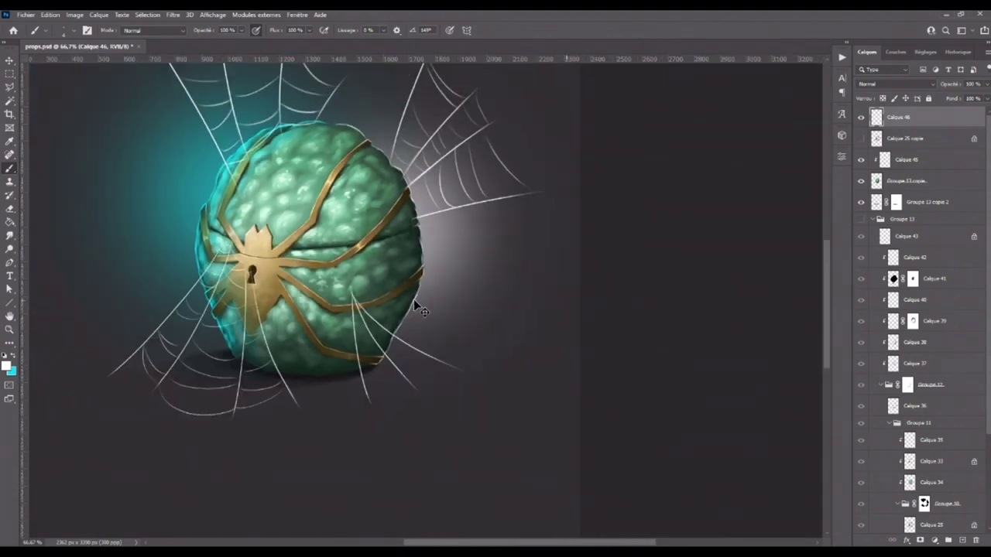
{"action": "scroll", "coordinate": [418, 309], "scroll_direction": "up", "scroll_amount": 1}
{"action": "scroll", "coordinate": [404, 320], "scroll_direction": "up", "scroll_amount": 2}
{"action": "scroll", "coordinate": [380, 320], "scroll_direction": "up", "scroll_amount": 1}
{"action": "scroll", "coordinate": [398, 222], "scroll_direction": "up", "scroll_amount": 1}
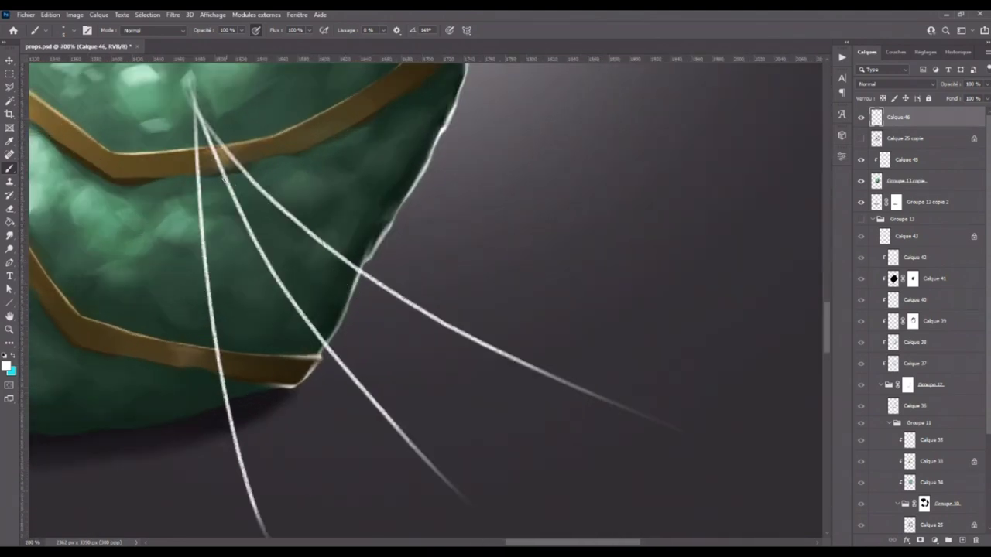
{"action": "mouse_move", "coordinate": [231, 168]}
{"action": "left_mouse_down"}
{"action": "mouse_move", "coordinate": [200, 180]}
{"action": "mouse_move", "coordinate": [225, 162]}
{"action": "mouse_move", "coordinate": [265, 194]}
{"action": "mouse_move", "coordinate": [203, 225]}
{"action": "mouse_move", "coordinate": [256, 233]}
{"action": "mouse_move", "coordinate": [248, 239]}
{"action": "mouse_move", "coordinate": [291, 210]}
{"action": "left_mouse_up"}
{"action": "key", "text": "ctrl+z"}
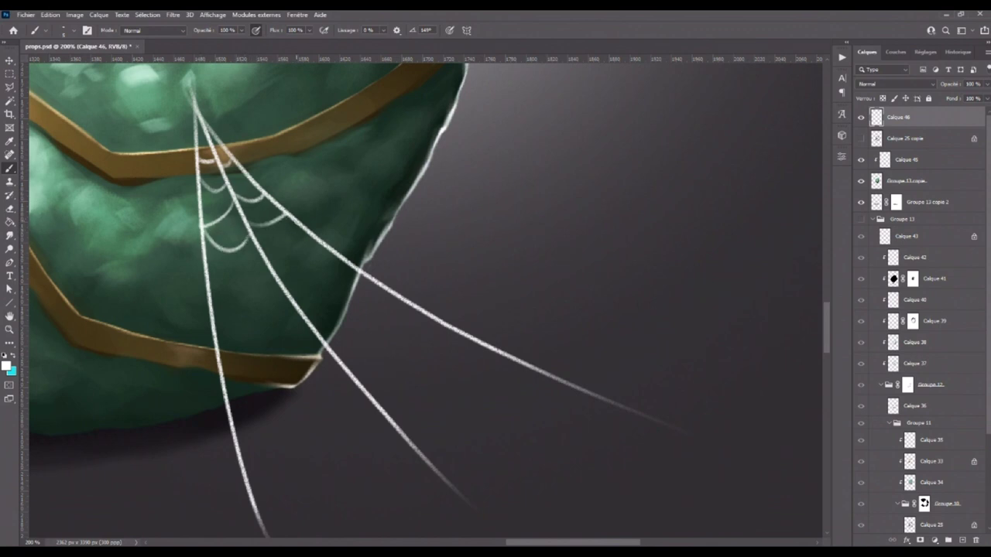
{"action": "left_click_drag", "start_coordinate": [275, 273], "coordinate": [333, 255]}
{"action": "mouse_move", "coordinate": [214, 288]}
{"action": "left_mouse_down"}
{"action": "mouse_move", "coordinate": [257, 261]}
{"action": "mouse_move", "coordinate": [223, 319]}
{"action": "left_mouse_up"}
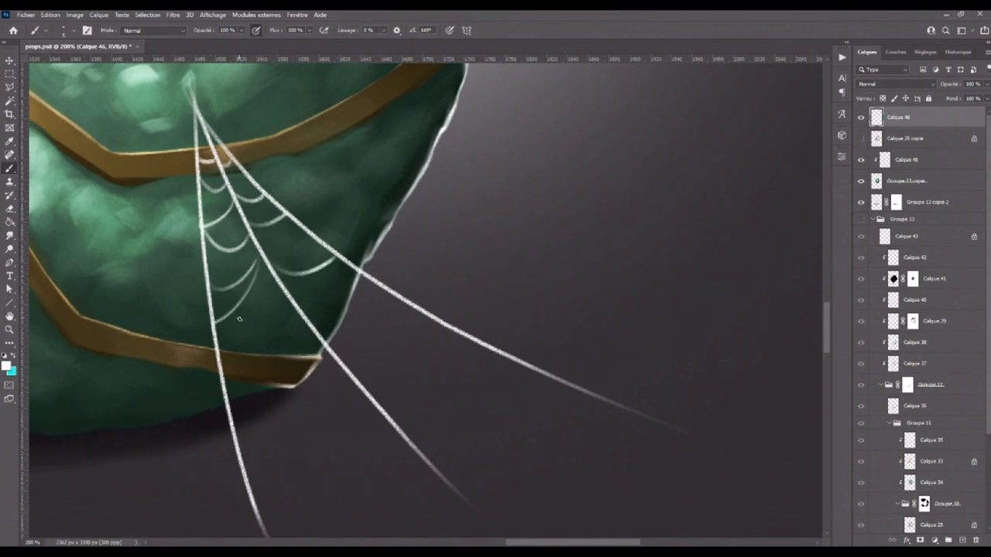
{"action": "mouse_move", "coordinate": [257, 263]}
{"action": "left_mouse_down"}
{"action": "mouse_move", "coordinate": [216, 322]}
{"action": "mouse_move", "coordinate": [292, 314]}
{"action": "left_mouse_up"}
- Add strands along the egg's green edge and a sagging strand lower in the web
{"action": "left_click_drag", "start_coordinate": [346, 270], "coordinate": [326, 335]}
{"action": "mouse_move", "coordinate": [384, 288]}
{"action": "left_mouse_down"}
{"action": "mouse_move", "coordinate": [369, 325]}
{"action": "mouse_move", "coordinate": [402, 306]}
{"action": "left_mouse_up"}
{"action": "key", "text": "ctrl+z"}
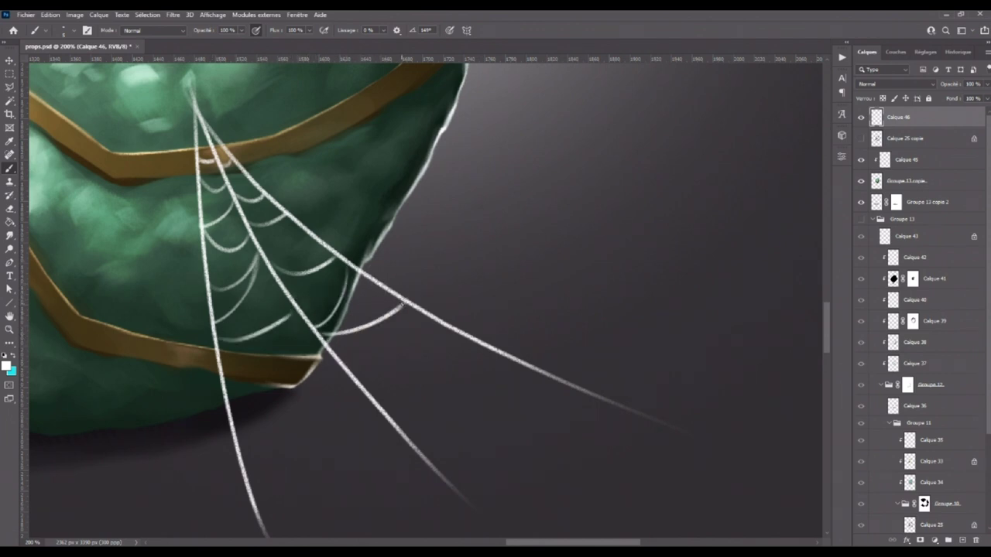
{"action": "left_click_drag", "start_coordinate": [330, 353], "coordinate": [245, 414]}
{"action": "left_click_drag", "start_coordinate": [336, 420], "coordinate": [400, 354]}
{"action": "key", "text": "ctrl+z"}
{"action": "left_click_drag", "start_coordinate": [283, 297], "coordinate": [399, 287]}
{"action": "key", "text": "ctrl+z"}
{"action": "mouse_move", "coordinate": [285, 310]}
{"action": "left_mouse_down"}
{"action": "mouse_move", "coordinate": [414, 308]}
{"action": "mouse_move", "coordinate": [555, 285]}
{"action": "left_mouse_up"}
- Add cross-strands below the gold band, then create the empty layers Calque 47 and Calque 48
{"action": "mouse_move", "coordinate": [465, 387]}
{"action": "left_mouse_down"}
{"action": "mouse_move", "coordinate": [619, 359]}
{"action": "mouse_move", "coordinate": [649, 333]}
{"action": "left_mouse_up"}
{"action": "left_click_drag", "start_coordinate": [427, 341], "coordinate": [304, 410]}
{"action": "left_click_drag", "start_coordinate": [314, 418], "coordinate": [464, 387]}
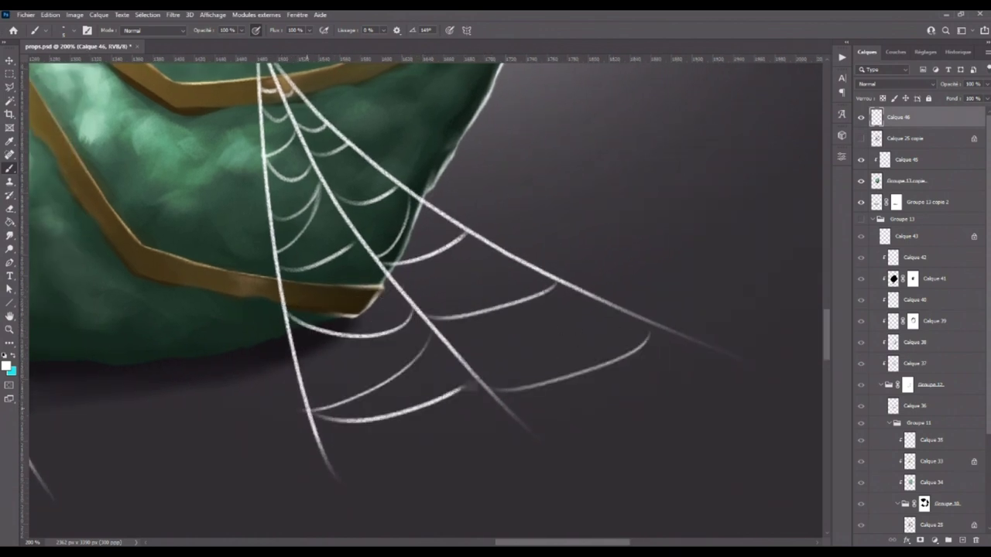
{"action": "scroll", "coordinate": [627, 374], "scroll_direction": "down", "scroll_amount": 3}
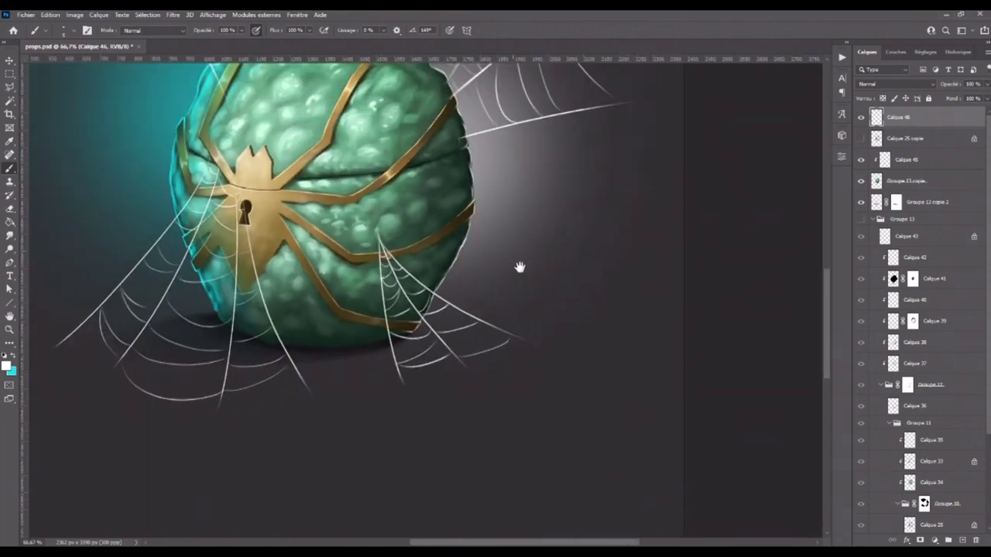
{"action": "scroll", "coordinate": [537, 343], "scroll_direction": "down", "scroll_amount": 2}
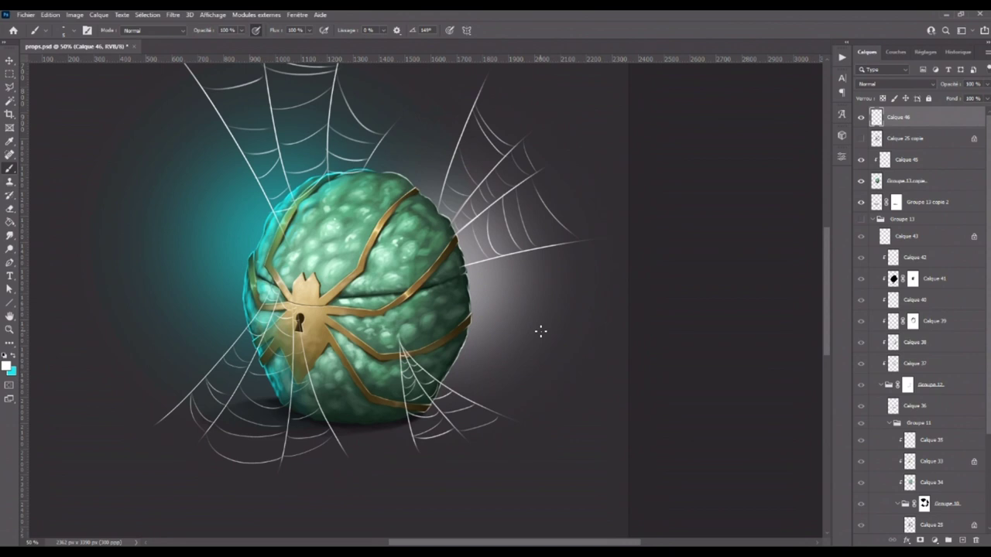
{"action": "left_click", "coordinate": [963, 540]}
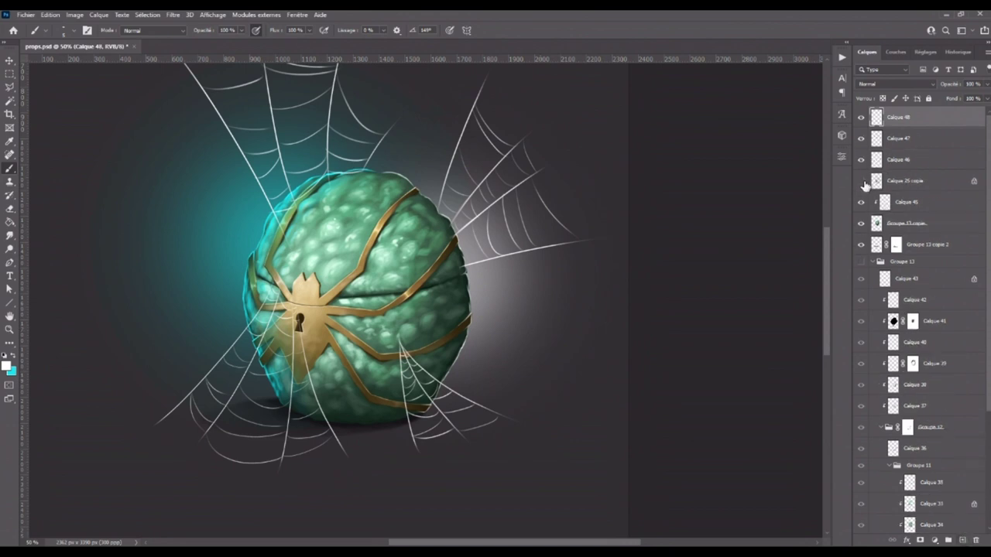
- Paint white web strands out from the egg's right edge, comparing against Calque 25 copie
{"action": "left_click", "coordinate": [861, 181]}
{"action": "left_click", "coordinate": [860, 181]}
{"action": "scroll", "coordinate": [516, 307], "scroll_direction": "up", "scroll_amount": 2}
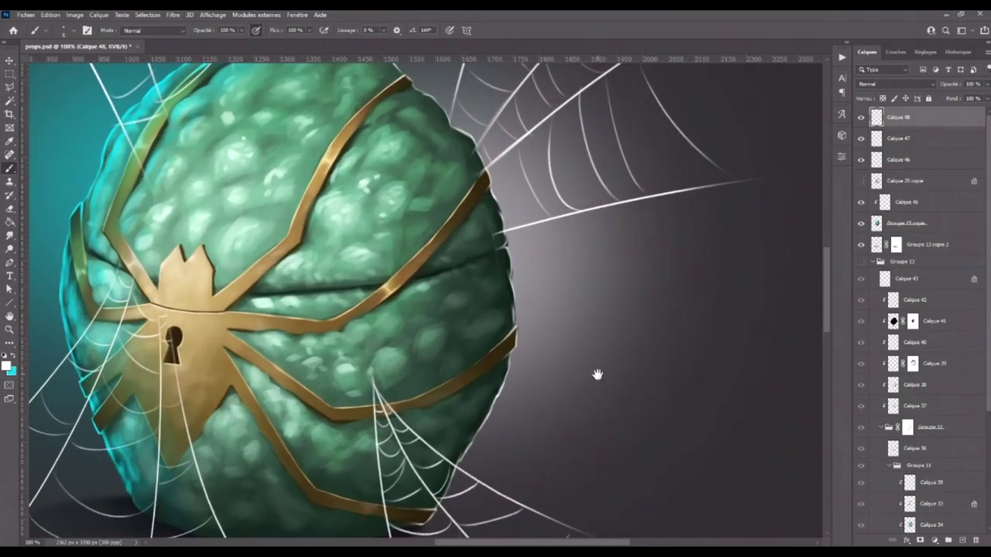
{"action": "left_click_drag", "start_coordinate": [542, 349], "coordinate": [371, 194]}
{"action": "left_click", "coordinate": [861, 183]}
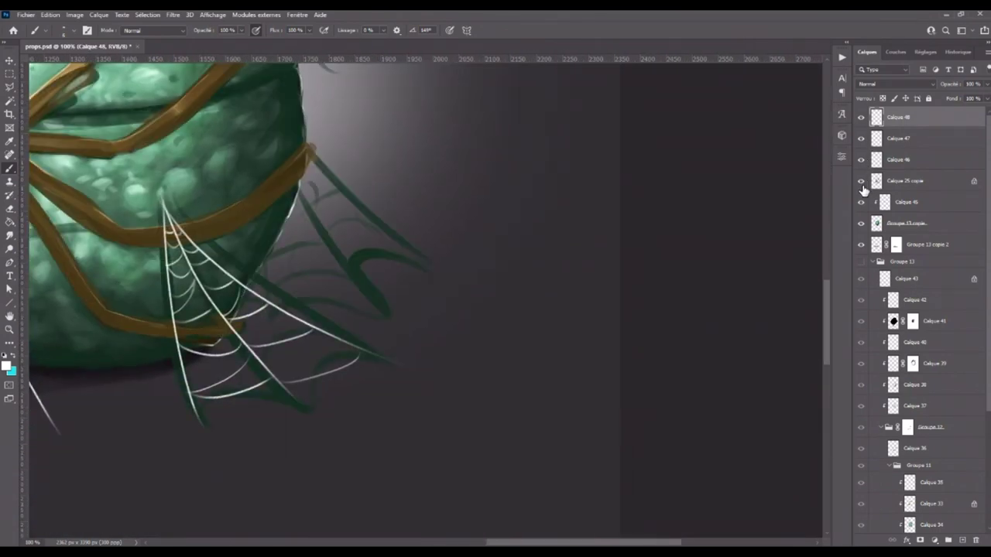
{"action": "left_click_drag", "start_coordinate": [253, 248], "coordinate": [281, 296]}
{"action": "left_click_drag", "start_coordinate": [272, 205], "coordinate": [385, 308]}
{"action": "left_click_drag", "start_coordinate": [294, 120], "coordinate": [451, 249]}
- Try several longer strands right of the egg and undo each one
{"action": "key", "text": "ctrl+z"}
{"action": "left_click_drag", "start_coordinate": [284, 154], "coordinate": [471, 270]}
{"action": "key", "text": "ctrl+z"}
{"action": "left_click_drag", "start_coordinate": [287, 161], "coordinate": [452, 246]}
{"action": "key", "text": "ctrl+z"}
{"action": "left_click_drag", "start_coordinate": [284, 150], "coordinate": [475, 249]}
{"action": "key", "text": "ctrl+z"}
{"action": "left_click_drag", "start_coordinate": [285, 169], "coordinate": [495, 298]}
{"action": "key", "text": "ctrl+z"}
{"action": "key", "text": "ctrl+z"}
{"action": "key", "text": "ctrl+z"}
- Compare the webs, then select Calque 46 and add a new empty layer above it
{"action": "left_click", "coordinate": [861, 181]}
{"action": "left_click_drag", "start_coordinate": [343, 271], "coordinate": [696, 224]}
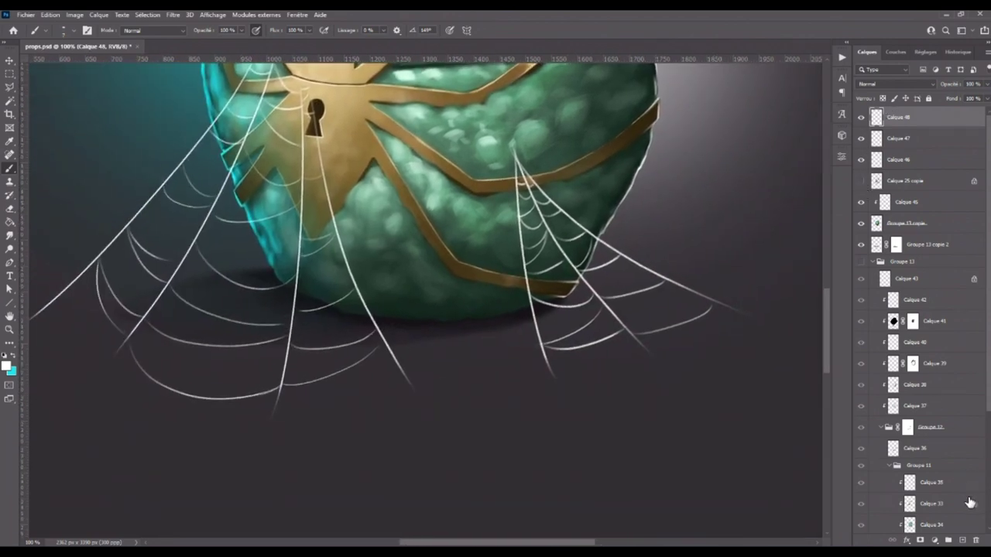
{"action": "left_click", "coordinate": [861, 159]}
{"action": "left_click", "coordinate": [875, 161]}
{"action": "left_click", "coordinate": [962, 540]}
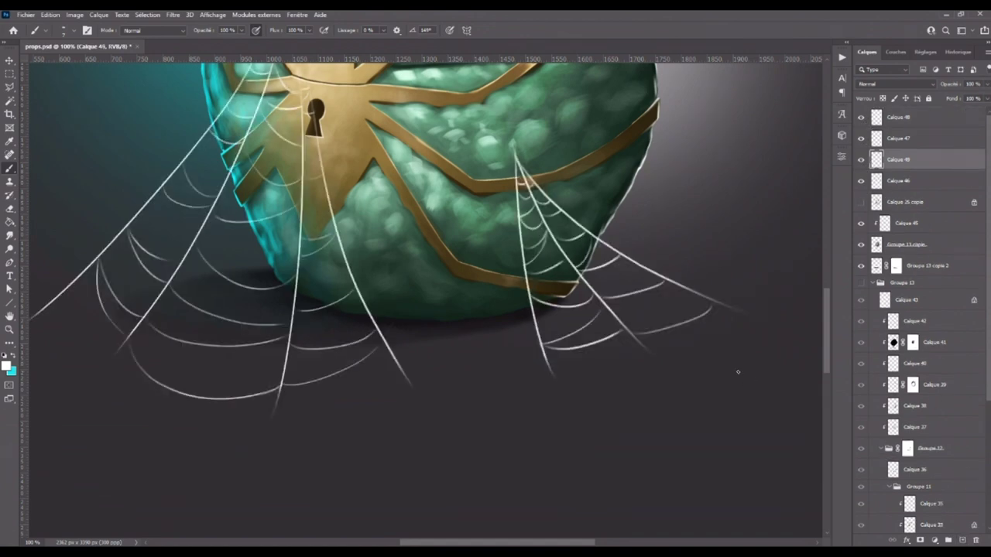
- With the Calque 25 copie sketch visible, paint long radial strands off the egg's right edge
{"action": "left_click_drag", "start_coordinate": [737, 369], "coordinate": [391, 361]}
{"action": "left_click", "coordinate": [861, 203]}
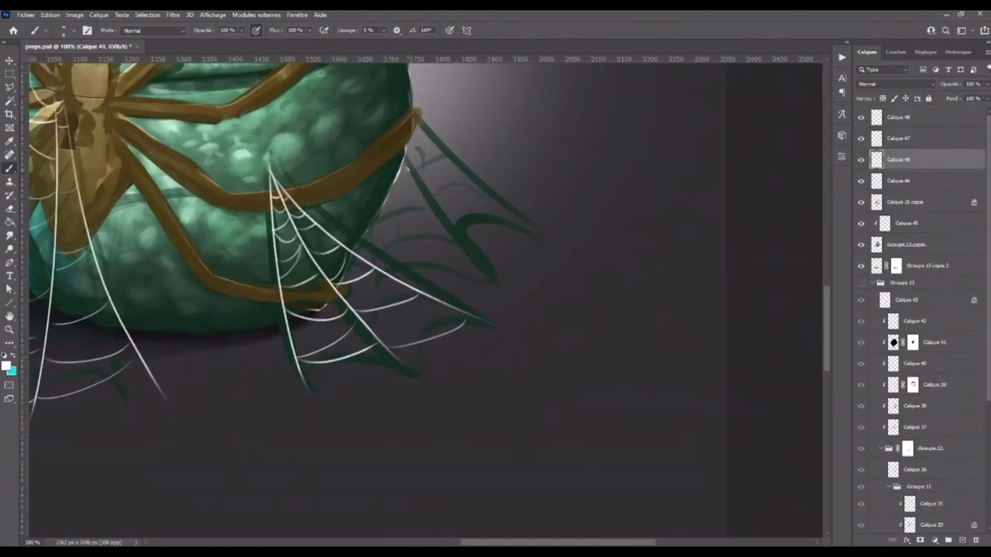
{"action": "left_click_drag", "start_coordinate": [389, 126], "coordinate": [517, 305]}
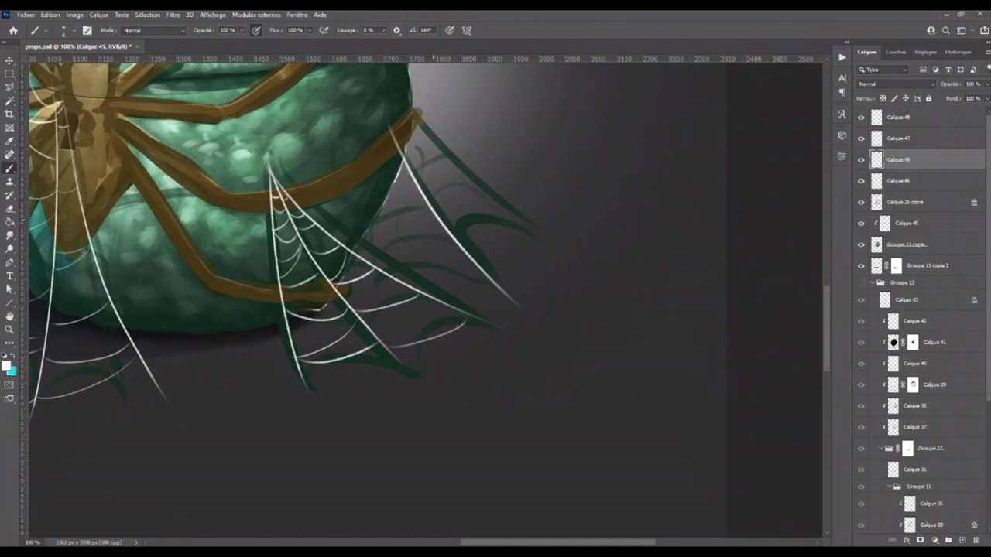
{"action": "left_click_drag", "start_coordinate": [357, 181], "coordinate": [400, 315]}
{"action": "left_click_drag", "start_coordinate": [412, 132], "coordinate": [585, 295]}
{"action": "key", "text": "ctrl+z"}
{"action": "left_click_drag", "start_coordinate": [398, 116], "coordinate": [582, 281]}
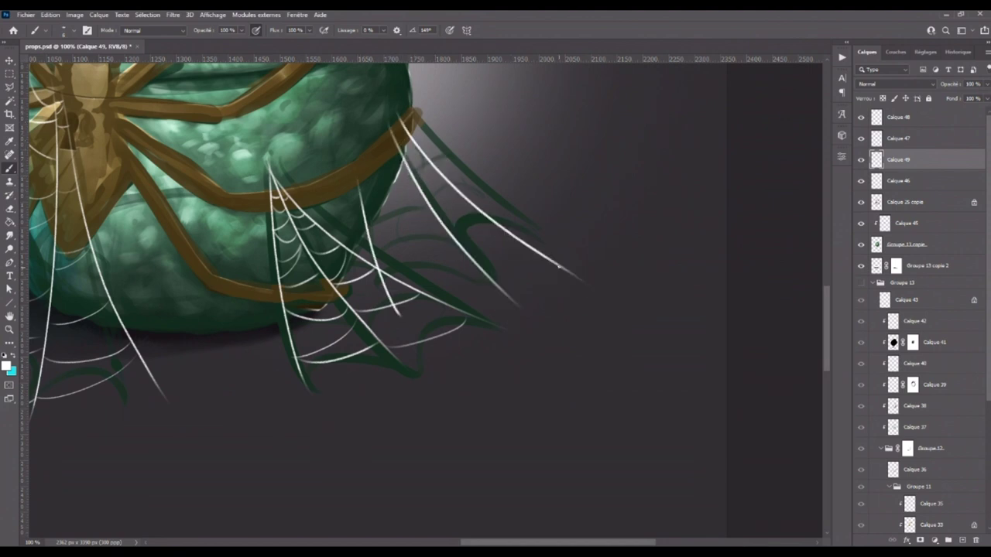
- Hide the sketch and Calque 46, then paint a short strand and cross-strands
{"action": "left_click", "coordinate": [860, 202]}
{"action": "key", "text": "ctrl+plus"}
{"action": "mouse_move", "coordinate": [420, 184]}
{"action": "left_mouse_down"}
{"action": "mouse_move", "coordinate": [419, 309]}
{"action": "mouse_move", "coordinate": [450, 398]}
{"action": "left_mouse_up"}
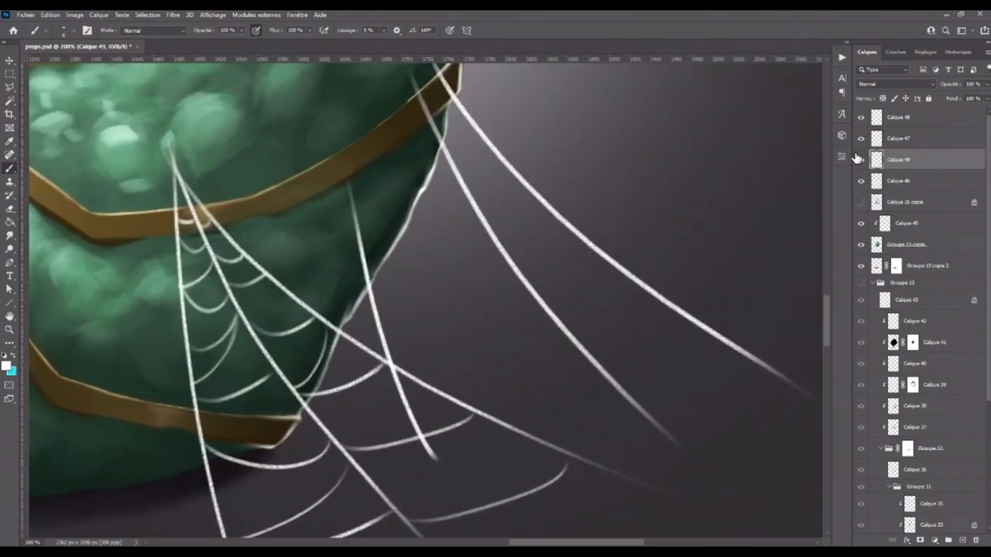
{"action": "left_click", "coordinate": [860, 180]}
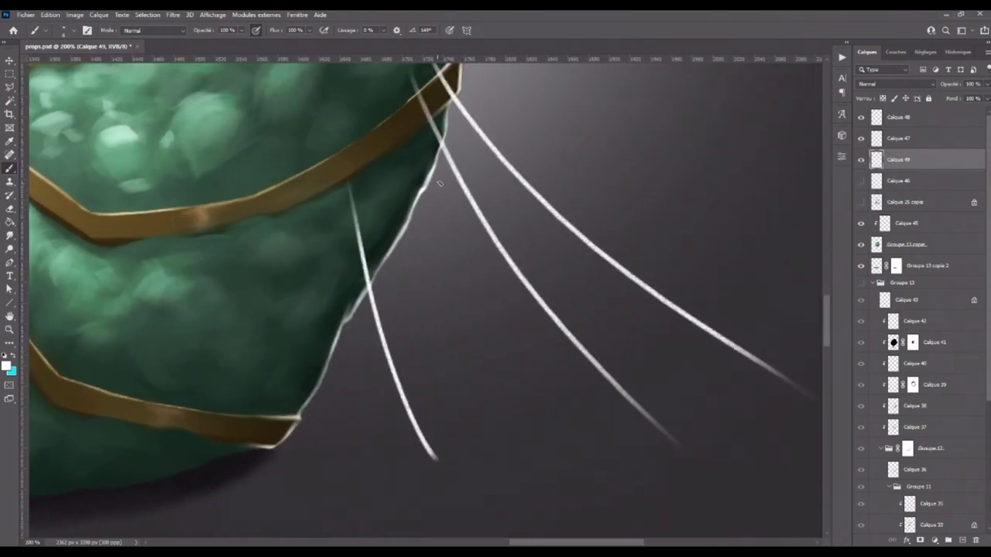
{"action": "mouse_move", "coordinate": [425, 191]}
{"action": "left_mouse_down"}
{"action": "mouse_move", "coordinate": [453, 176]}
{"action": "mouse_move", "coordinate": [474, 132]}
{"action": "mouse_move", "coordinate": [500, 175]}
{"action": "mouse_move", "coordinate": [486, 218]}
{"action": "mouse_move", "coordinate": [402, 236]}
{"action": "left_mouse_up"}
{"action": "mouse_move", "coordinate": [379, 287]}
{"action": "left_mouse_down"}
{"action": "mouse_move", "coordinate": [562, 226]}
{"action": "mouse_move", "coordinate": [516, 271]}
{"action": "mouse_move", "coordinate": [392, 343]}
{"action": "mouse_move", "coordinate": [341, 335]}
{"action": "left_mouse_up"}
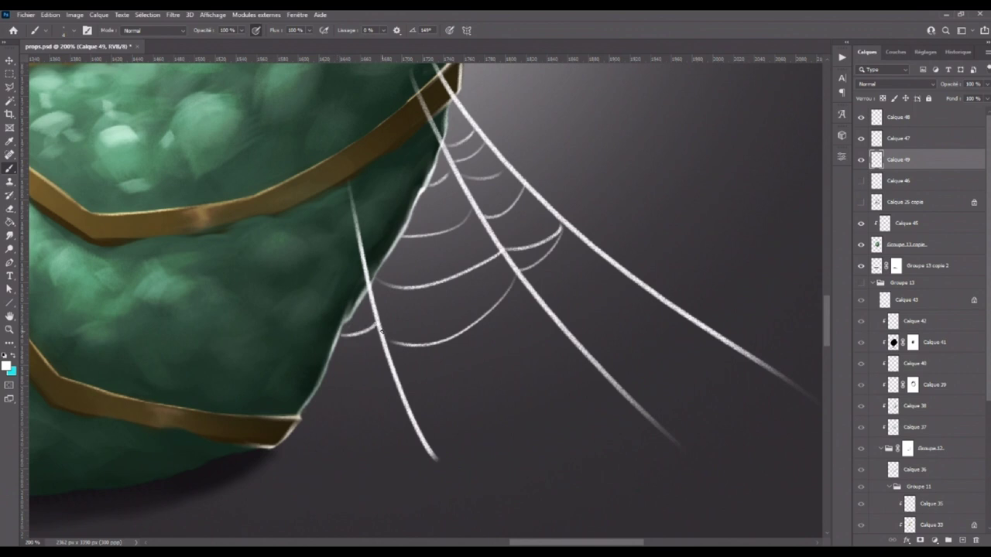
{"action": "mouse_move", "coordinate": [334, 347]}
{"action": "left_mouse_down"}
{"action": "mouse_move", "coordinate": [299, 418]}
{"action": "mouse_move", "coordinate": [331, 350]}
{"action": "mouse_move", "coordinate": [385, 361]}
{"action": "mouse_move", "coordinate": [296, 417]}
{"action": "left_mouse_up"}
{"action": "key", "text": "ctrl+z"}
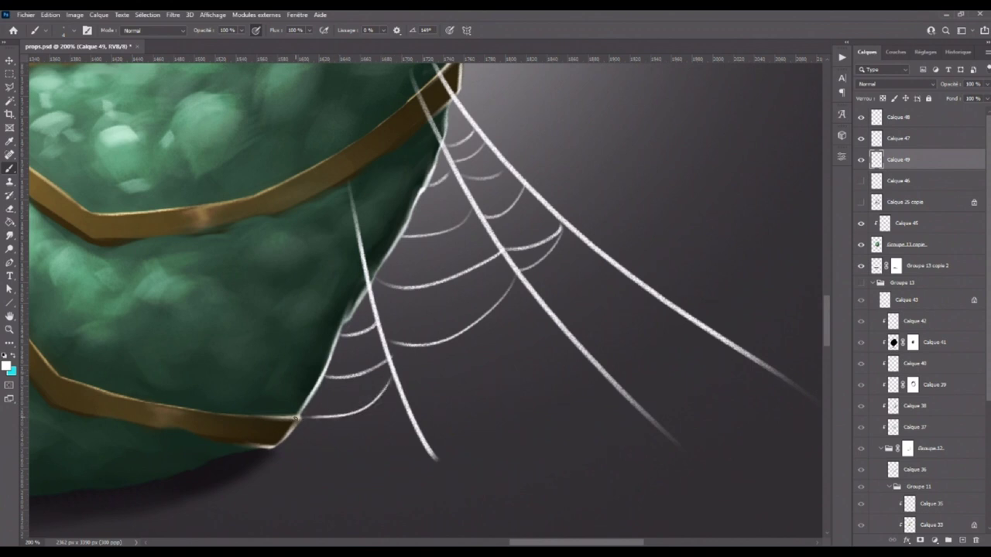
- Try several lower cross-strands across the new web, undoing the trials
{"action": "mouse_move", "coordinate": [395, 379]}
{"action": "left_mouse_down"}
{"action": "mouse_move", "coordinate": [548, 330]}
{"action": "mouse_move", "coordinate": [608, 270]}
{"action": "left_mouse_up"}
{"action": "key", "text": "ctrl+z"}
{"action": "left_click_drag", "start_coordinate": [548, 323], "coordinate": [608, 268]}
{"action": "key", "text": "ctrl+z"}
{"action": "mouse_move", "coordinate": [559, 321]}
{"action": "left_mouse_down"}
{"action": "mouse_move", "coordinate": [613, 266]}
{"action": "mouse_move", "coordinate": [584, 350]}
{"action": "mouse_move", "coordinate": [431, 422]}
{"action": "left_mouse_up"}
{"action": "key", "text": "ctrl+z"}
{"action": "left_click_drag", "start_coordinate": [611, 400], "coordinate": [426, 422]}
{"action": "key", "text": "ctrl+z"}
{"action": "left_click_drag", "start_coordinate": [660, 402], "coordinate": [427, 418]}
{"action": "key", "text": "ctrl+z"}
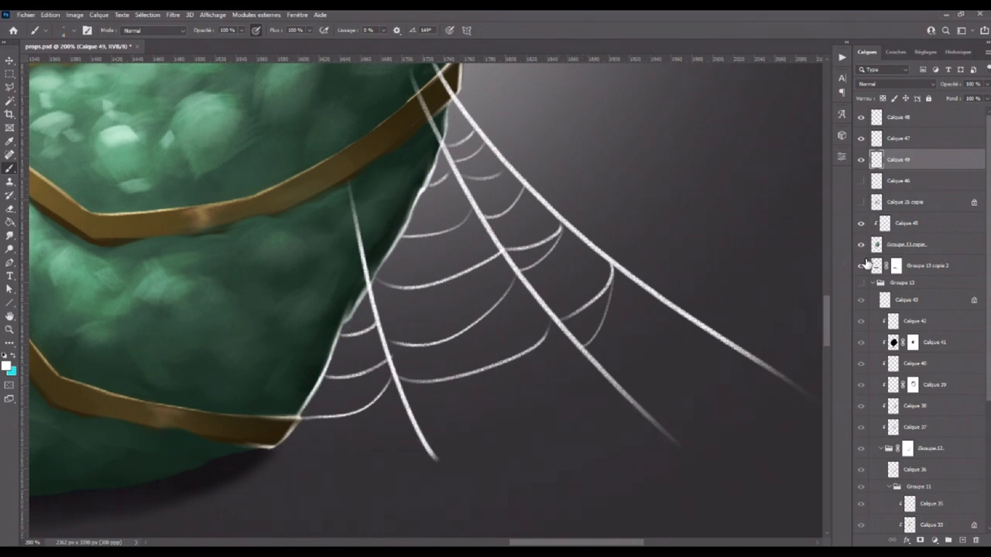
- Compare with the sketch and step back to remove several lower cross-strands
{"action": "left_click", "coordinate": [861, 202]}
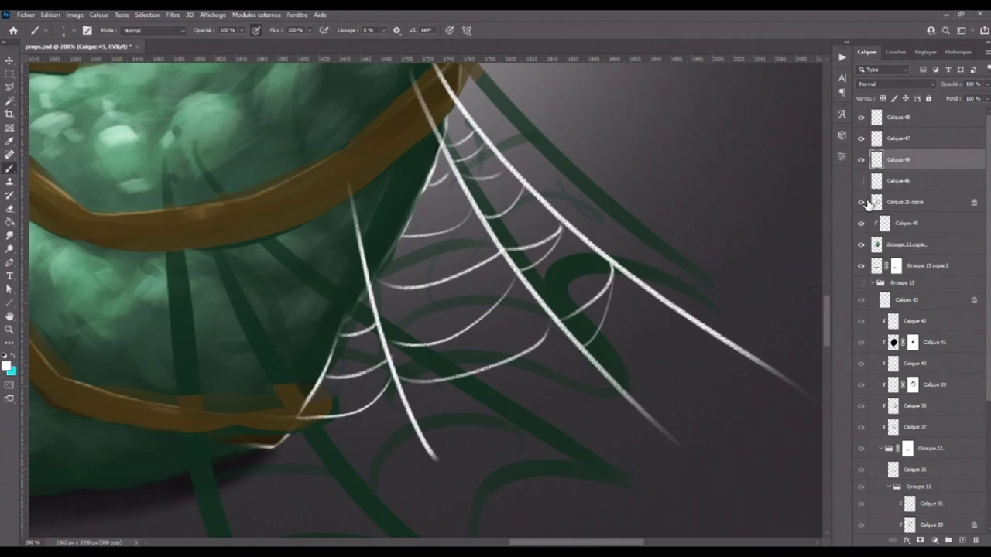
{"action": "left_click", "coordinate": [862, 202]}
{"action": "key", "text": "ctrl+minus"}
{"action": "key", "text": "ctrl+minus"}
{"action": "key", "text": "ctrl+alt+z"}
{"action": "key", "text": "ctrl+alt+z"}
{"action": "key", "text": "ctrl+alt+z"}
{"action": "key", "text": "ctrl+alt+z"}
{"action": "key", "text": "ctrl+alt+z"}
{"action": "key", "text": "ctrl+alt+z"}
{"action": "key", "text": "ctrl+plus"}
{"action": "key", "text": "ctrl+plus"}
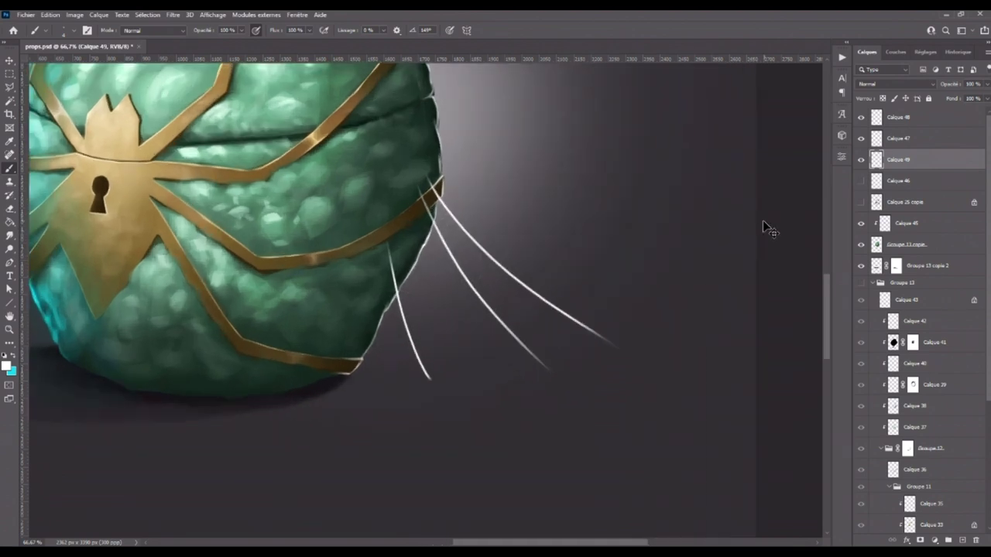
- Paint curved web strands between the whiskers at the egg's lower right
{"action": "left_click_drag", "start_coordinate": [393, 357], "coordinate": [347, 377]}
{"action": "left_click_drag", "start_coordinate": [546, 348], "coordinate": [393, 356]}
{"action": "mouse_move", "coordinate": [690, 311]}
{"action": "left_mouse_down"}
{"action": "mouse_move", "coordinate": [563, 351]}
{"action": "mouse_move", "coordinate": [553, 319]}
{"action": "left_mouse_up"}
{"action": "left_click_drag", "start_coordinate": [326, 333], "coordinate": [495, 285]}
{"action": "key", "text": "ctrl+z"}
{"action": "left_click_drag", "start_coordinate": [325, 331], "coordinate": [589, 248]}
{"action": "left_click_drag", "start_coordinate": [439, 229], "coordinate": [338, 244]}
{"action": "key", "text": "ctrl+z"}
{"action": "mouse_move", "coordinate": [446, 231]}
{"action": "left_mouse_down"}
{"action": "mouse_move", "coordinate": [321, 309]}
{"action": "mouse_move", "coordinate": [248, 314]}
{"action": "left_mouse_up"}
{"action": "mouse_move", "coordinate": [310, 332]}
{"action": "left_mouse_down"}
{"action": "mouse_move", "coordinate": [243, 344]}
{"action": "mouse_move", "coordinate": [325, 364]}
{"action": "left_mouse_up"}
{"action": "key", "text": "ctrl+z"}
- Add a curved strand and several short cross strands near the egg's edge
{"action": "left_click_drag", "start_coordinate": [381, 321], "coordinate": [250, 400]}
{"action": "left_click_drag", "start_coordinate": [167, 314], "coordinate": [271, 278]}
{"action": "key", "text": "ctrl+z"}
{"action": "mouse_move", "coordinate": [169, 317]}
{"action": "left_mouse_down"}
{"action": "mouse_move", "coordinate": [299, 286]}
{"action": "mouse_move", "coordinate": [353, 252]}
{"action": "left_mouse_up"}
{"action": "left_click_drag", "start_coordinate": [316, 299], "coordinate": [382, 285]}
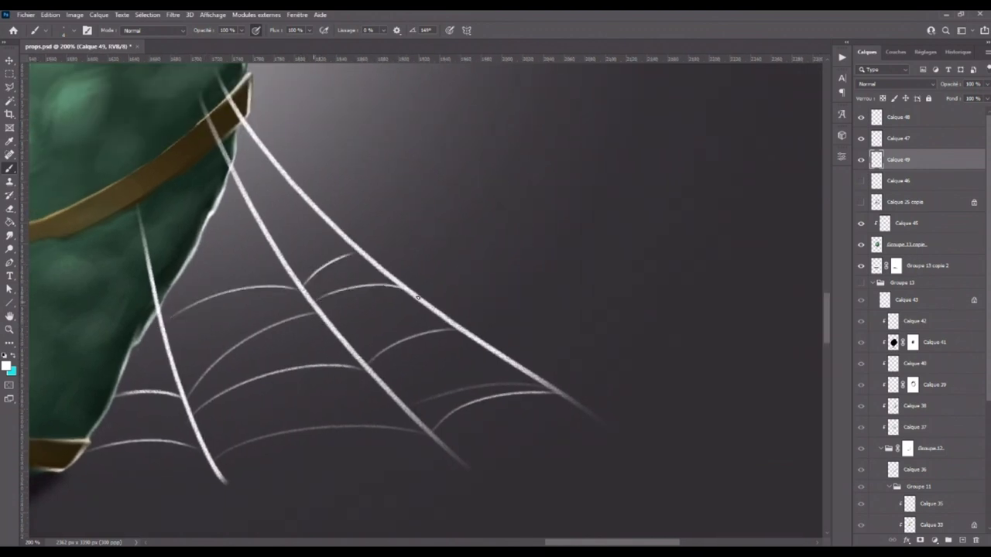
{"action": "left_click_drag", "start_coordinate": [348, 338], "coordinate": [404, 299]}
{"action": "left_click_drag", "start_coordinate": [261, 210], "coordinate": [302, 200]}
{"action": "left_click_drag", "start_coordinate": [286, 248], "coordinate": [327, 225]}
{"action": "left_click_drag", "start_coordinate": [200, 241], "coordinate": [237, 225]}
- Erase the strand crossing the gold band and show the Calque 46 cobwebs again
{"action": "key", "text": "ctrl+minus"}
{"action": "key", "text": "ctrl+minus"}
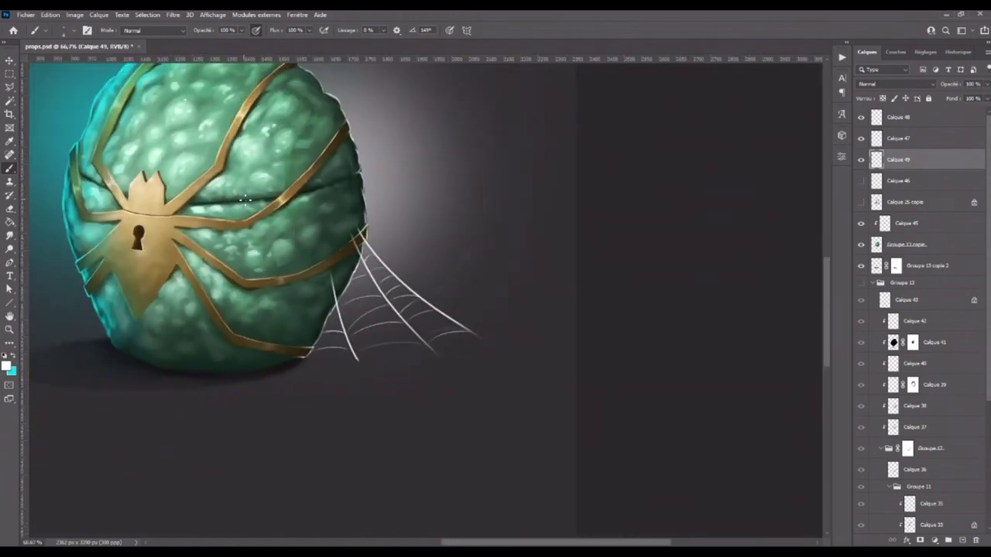
{"action": "key", "text": "ctrl+plus"}
{"action": "key", "text": "ctrl+plus"}
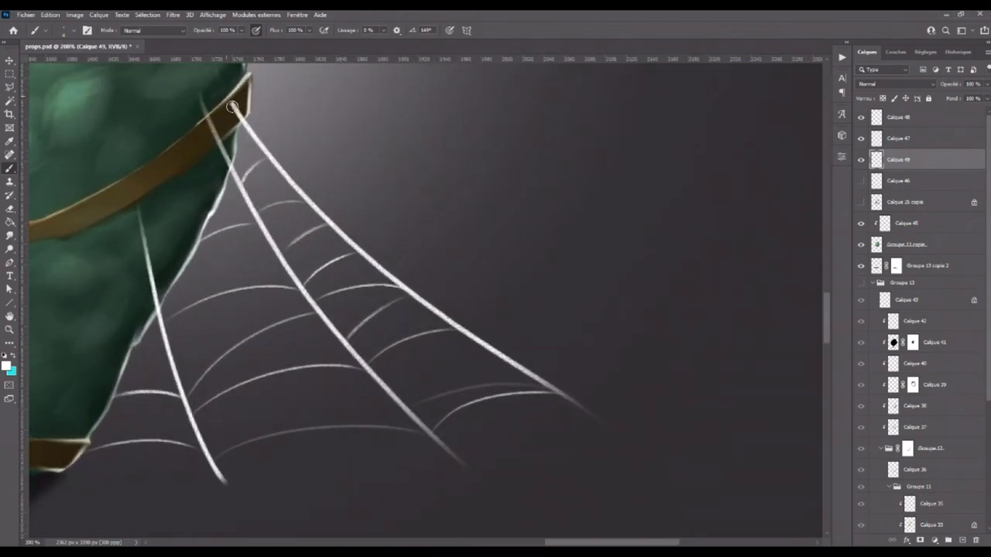
{"action": "left_click_drag", "start_coordinate": [202, 96], "coordinate": [233, 169]}
{"action": "left_click_drag", "start_coordinate": [191, 236], "coordinate": [309, 162]}
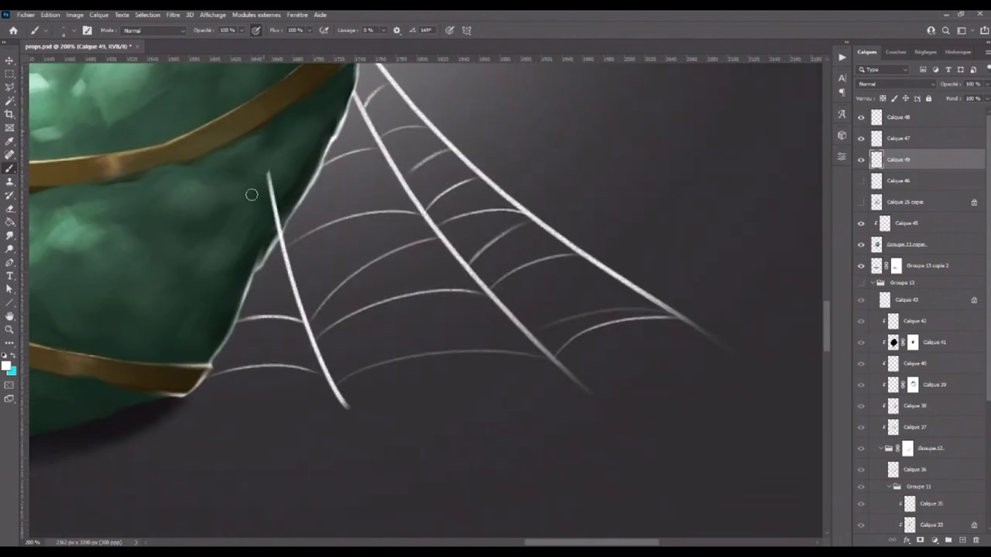
{"action": "key", "text": "ctrl+minus"}
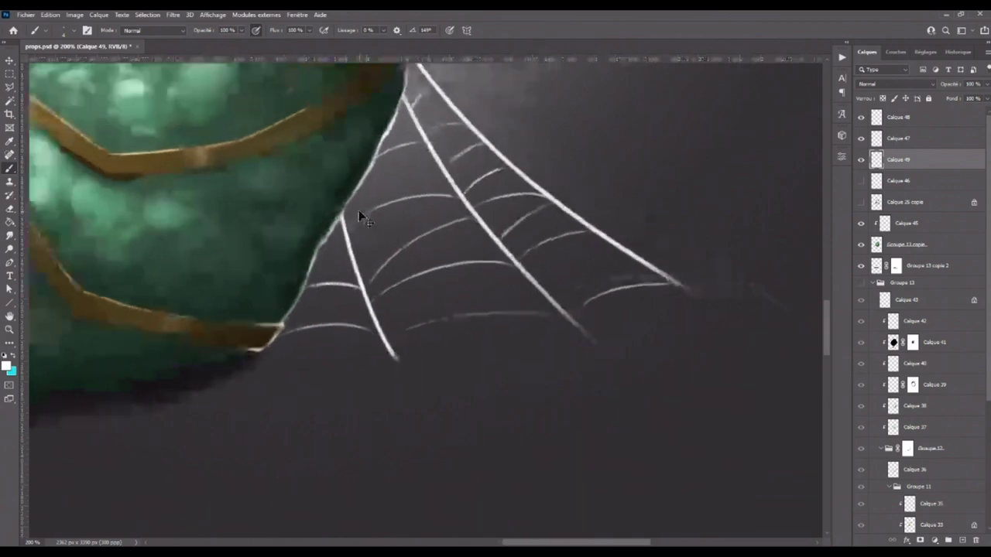
{"action": "key", "text": "ctrl+minus"}
{"action": "key", "text": "ctrl+minus"}
{"action": "left_click", "coordinate": [862, 182]}
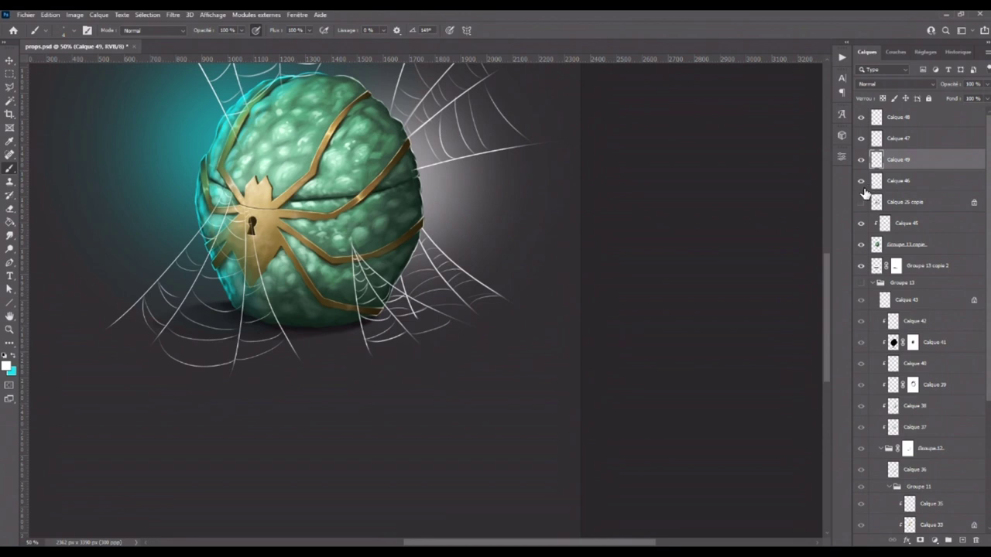
- Merge Calque 49 down into the Calque 46 cobweb layer
{"action": "key", "text": "ctrl+minus"}
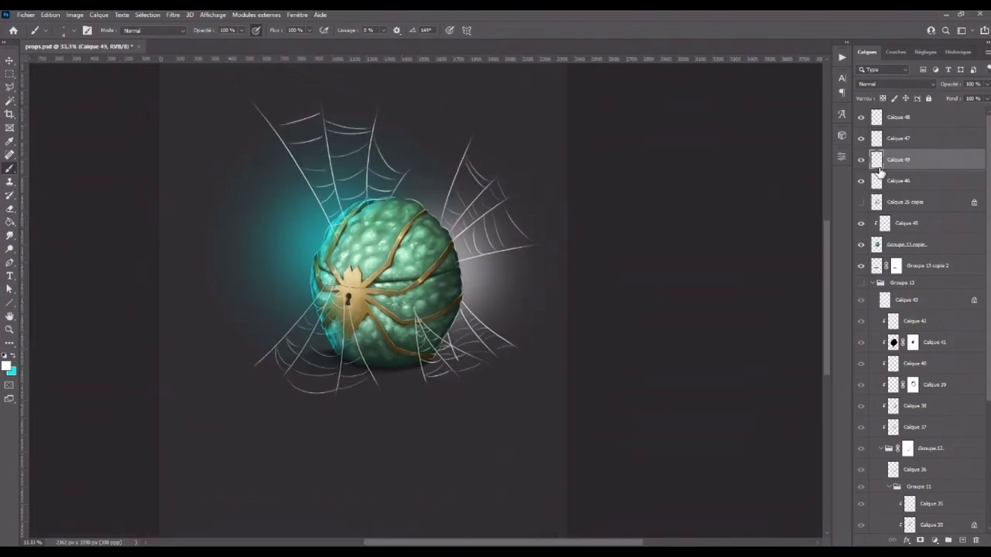
{"action": "key", "text": "ctrl+e"}
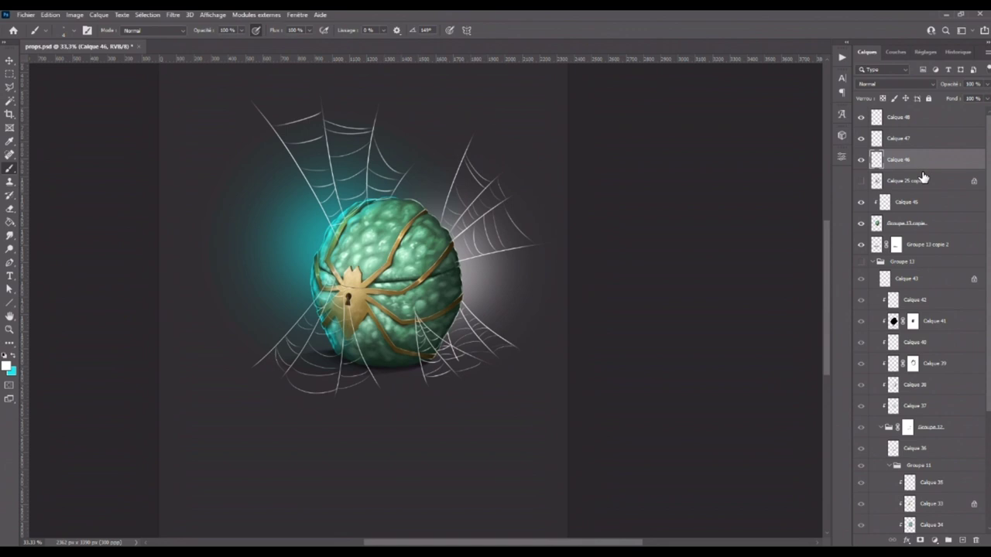
{"action": "key", "text": "ctrl+plus"}
{"action": "key", "text": "ctrl+plus"}
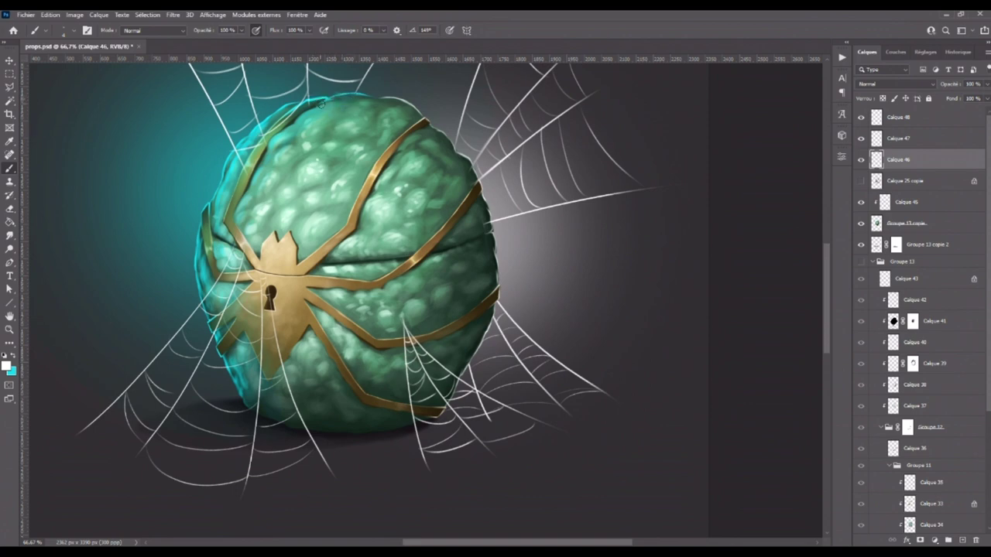
- Inspect the merged webs around the egg, then add a layer mask to Calque 46
{"action": "left_click_drag", "start_coordinate": [347, 197], "coordinate": [413, 363]}
{"action": "scroll", "coordinate": [414, 363], "scroll_direction": "up", "scroll_amount": 1}
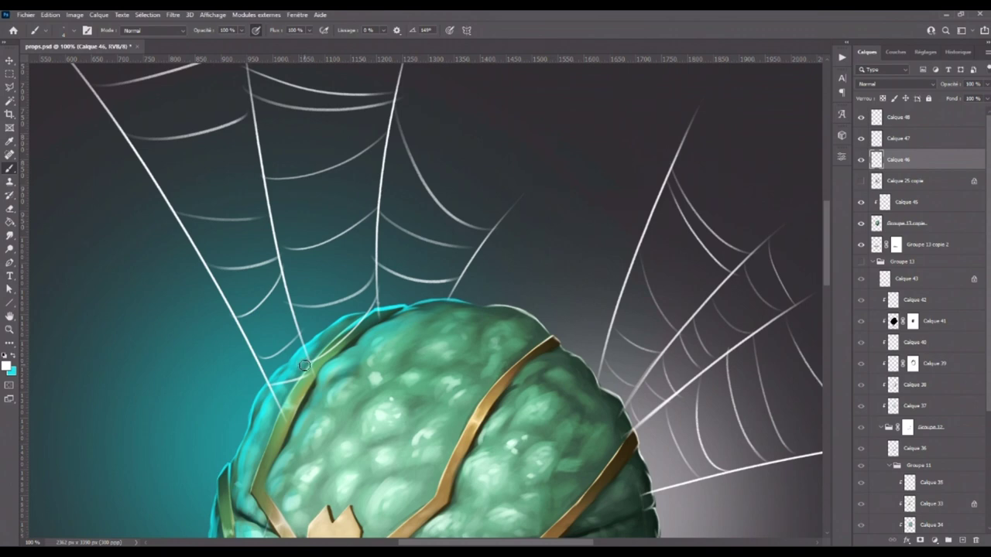
{"action": "scroll", "coordinate": [370, 258], "scroll_direction": "down", "scroll_amount": 3}
{"action": "scroll", "coordinate": [412, 92], "scroll_direction": "up", "scroll_amount": 3}
{"action": "scroll", "coordinate": [438, 215], "scroll_direction": "down", "scroll_amount": 2}
{"action": "scroll", "coordinate": [269, 192], "scroll_direction": "up", "scroll_amount": 2}
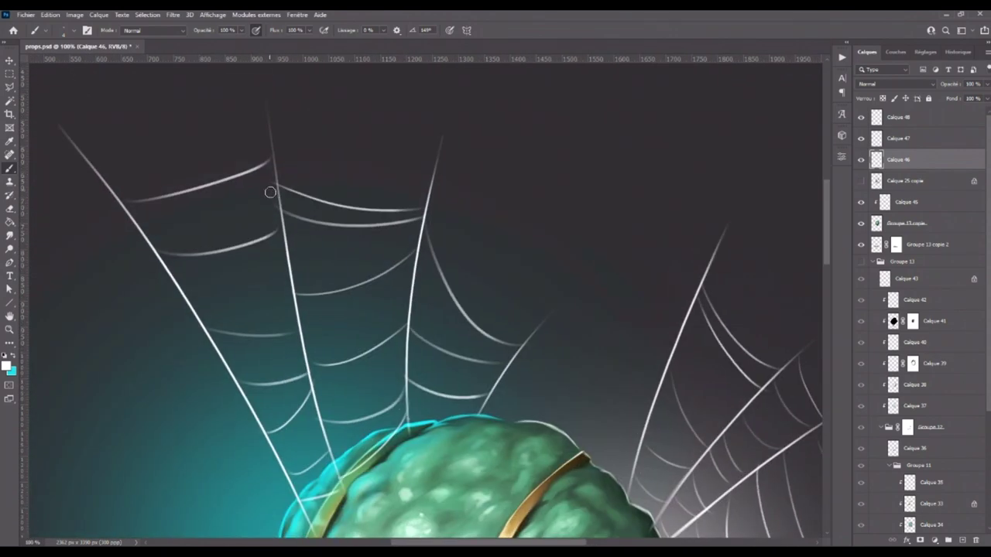
{"action": "scroll", "coordinate": [274, 203], "scroll_direction": "down", "scroll_amount": 1}
{"action": "scroll", "coordinate": [626, 228], "scroll_direction": "down", "scroll_amount": 1}
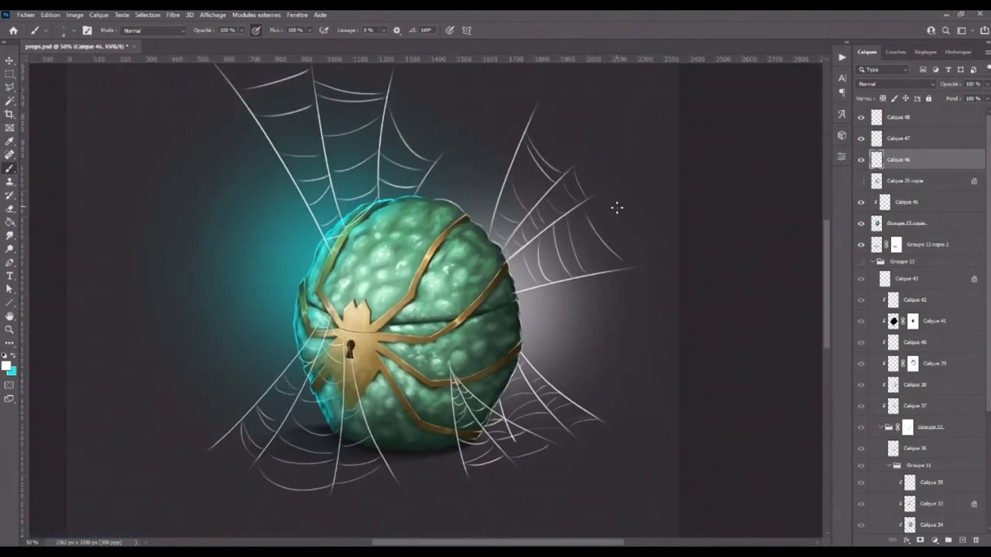
{"action": "scroll", "coordinate": [616, 207], "scroll_direction": "down", "scroll_amount": 1}
{"action": "left_click", "coordinate": [861, 159]}
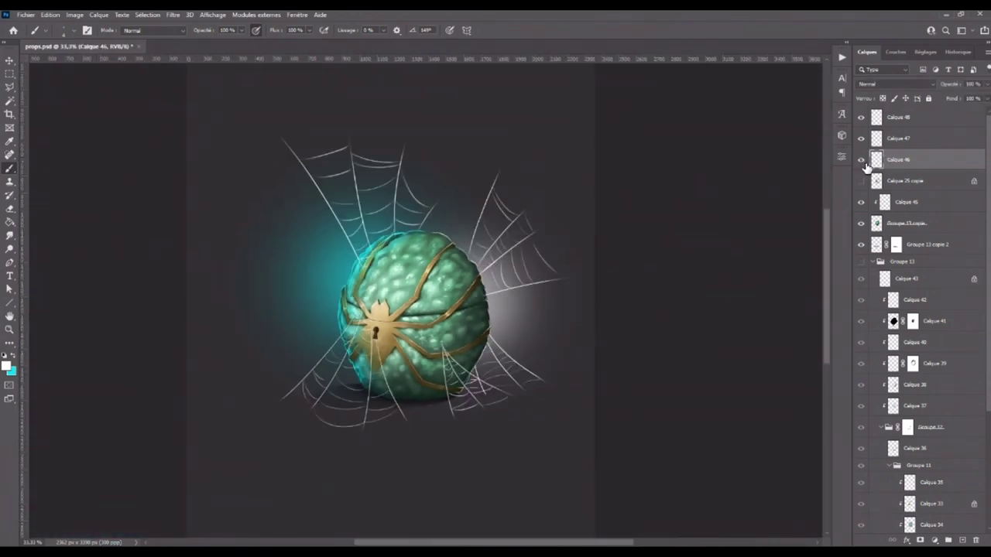
{"action": "left_click", "coordinate": [920, 539]}
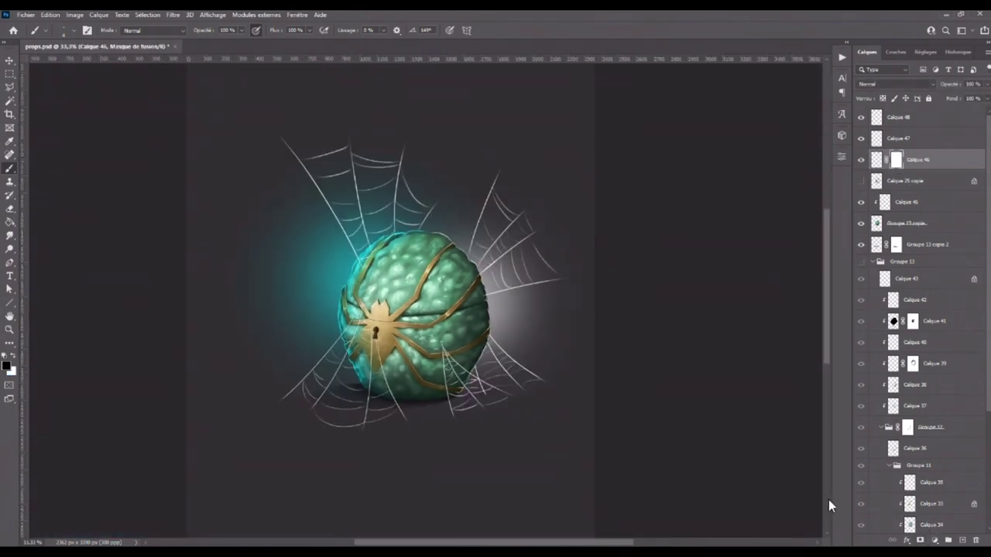
- On Calque 46's mask, size up a rough textured brush and test-hide the upper-right web
{"action": "left_click", "coordinate": [10, 209]}
{"action": "key", "text": "b"}
{"action": "key", "text": "bracketright"}
{"action": "key", "text": "bracketright"}
{"action": "key", "text": "bracketright"}
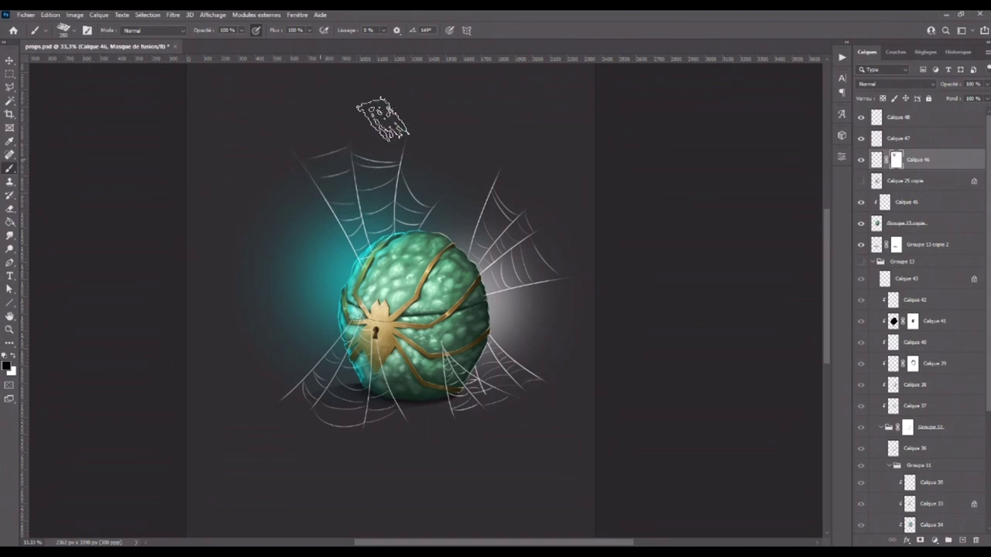
{"action": "key", "text": "bracketright"}
{"action": "key", "text": "bracketright"}
{"action": "key", "text": "bracketright"}
{"action": "key", "text": "bracketright"}
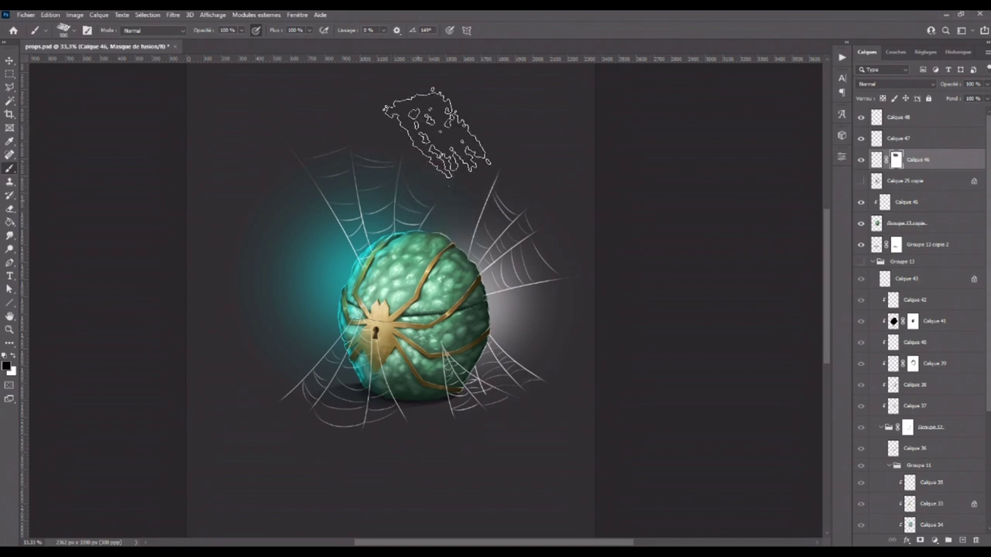
{"action": "left_click_drag", "start_coordinate": [513, 210], "coordinate": [498, 188]}
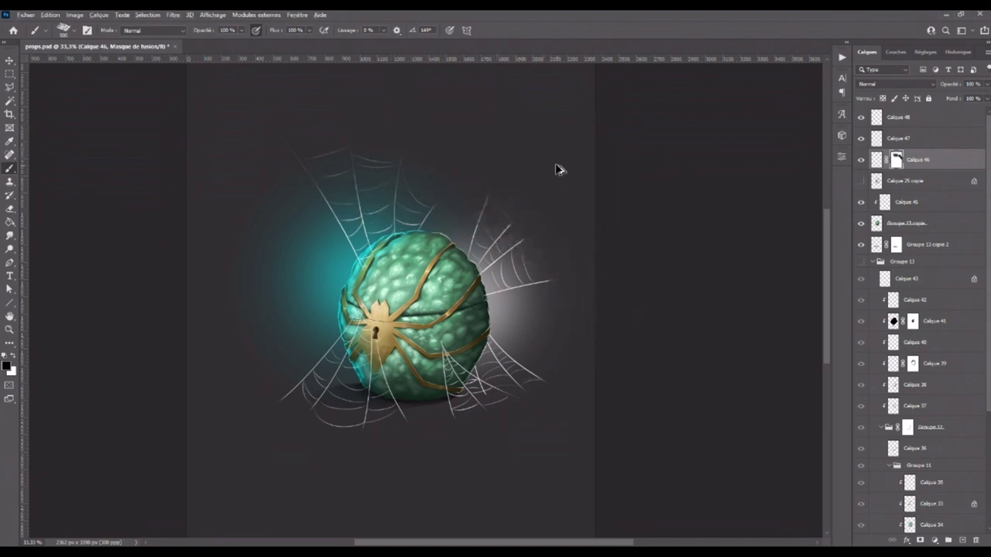
{"action": "key", "text": "ctrl+z"}
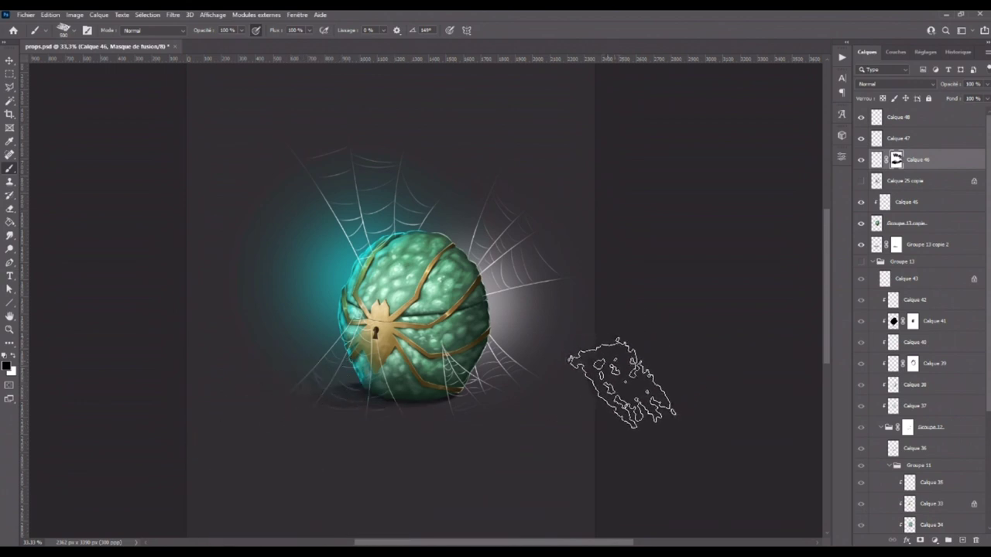
{"action": "key", "text": "ctrl+minus"}
{"action": "key", "text": "bracketleft"}
{"action": "key", "text": "bracketleft"}
{"action": "key", "text": "bracketleft"}
{"action": "key", "text": "bracketleft"}
{"action": "key", "text": "bracketleft"}
{"action": "key", "text": "bracketleft"}
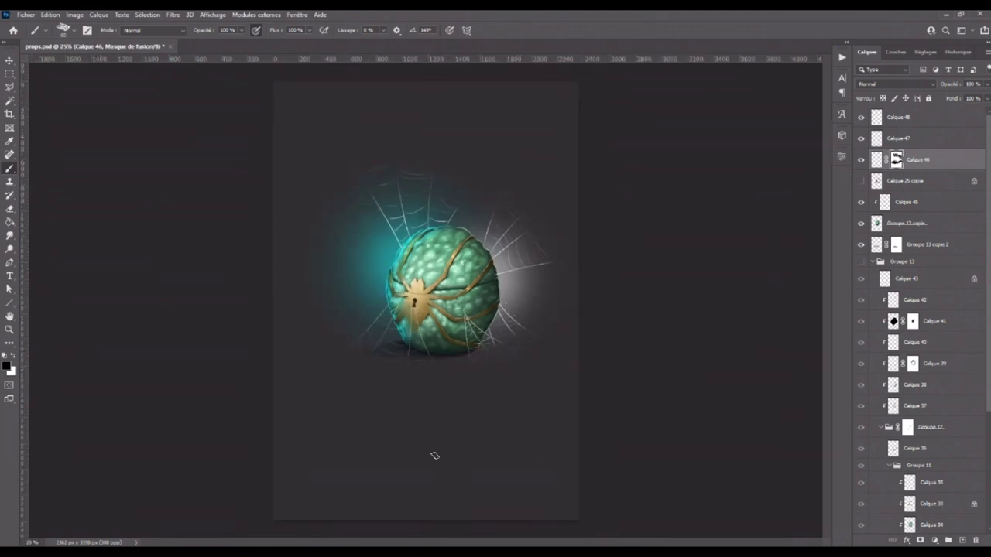
- Add a layer above the background, paint a dark shadow under the egg, and smudge it
{"action": "key", "text": "alt+comma"}
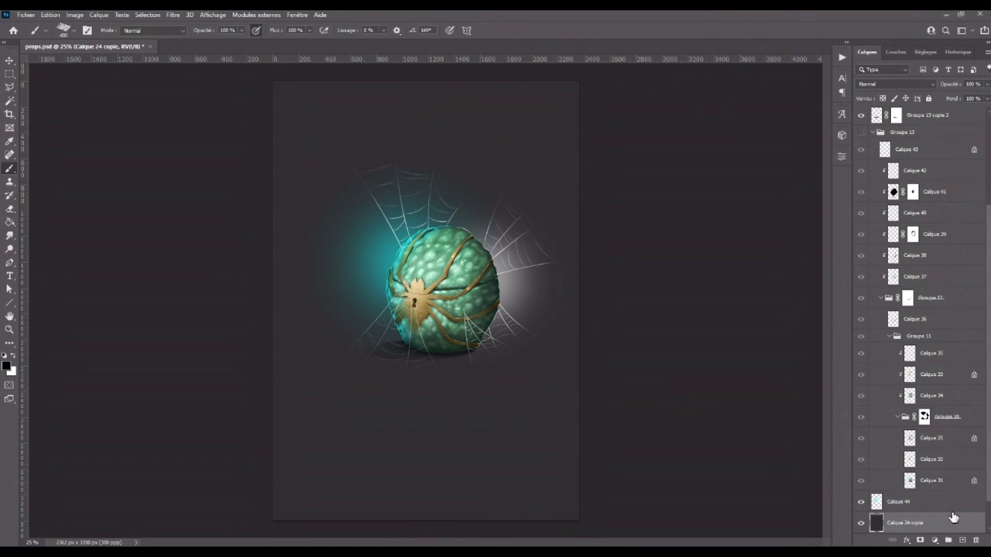
{"action": "left_click", "coordinate": [962, 540]}
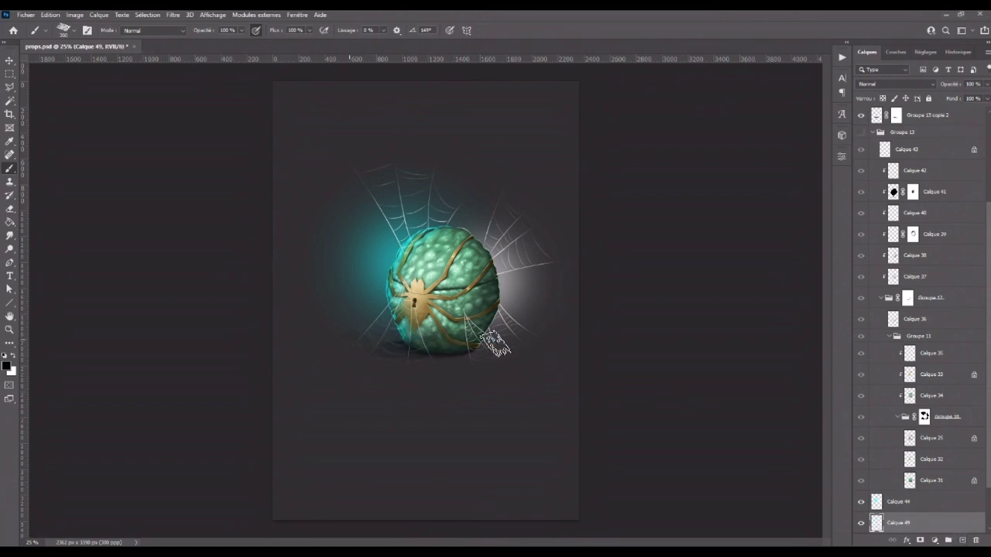
{"action": "left_click_drag", "start_coordinate": [422, 365], "coordinate": [455, 375]}
{"action": "mouse_move", "coordinate": [338, 338]}
{"action": "left_mouse_down"}
{"action": "mouse_move", "coordinate": [465, 345]}
{"action": "mouse_move", "coordinate": [516, 360]}
{"action": "mouse_move", "coordinate": [370, 345]}
{"action": "mouse_move", "coordinate": [384, 373]}
{"action": "mouse_move", "coordinate": [486, 393]}
{"action": "mouse_move", "coordinate": [498, 359]}
{"action": "mouse_move", "coordinate": [383, 349]}
{"action": "left_mouse_up"}
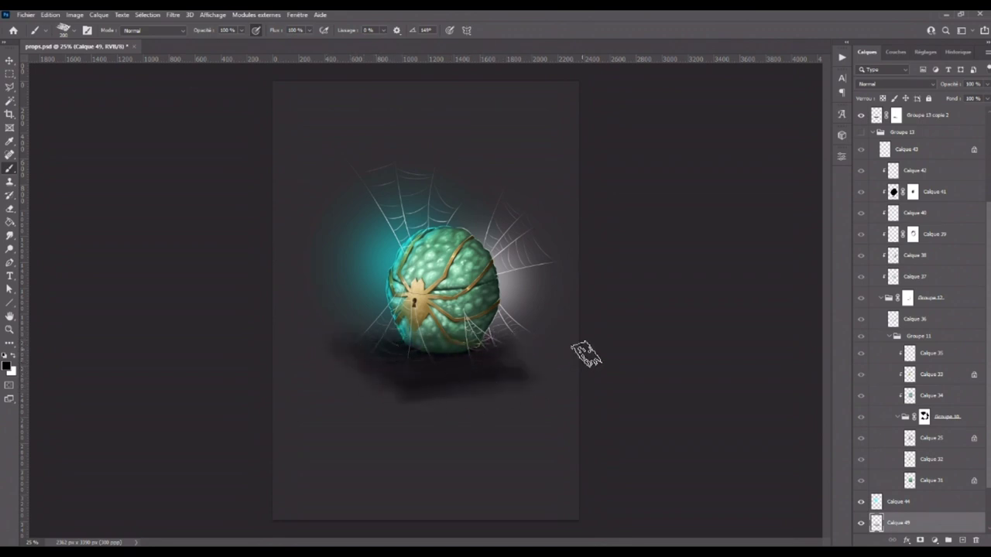
{"action": "left_click", "coordinate": [10, 235]}
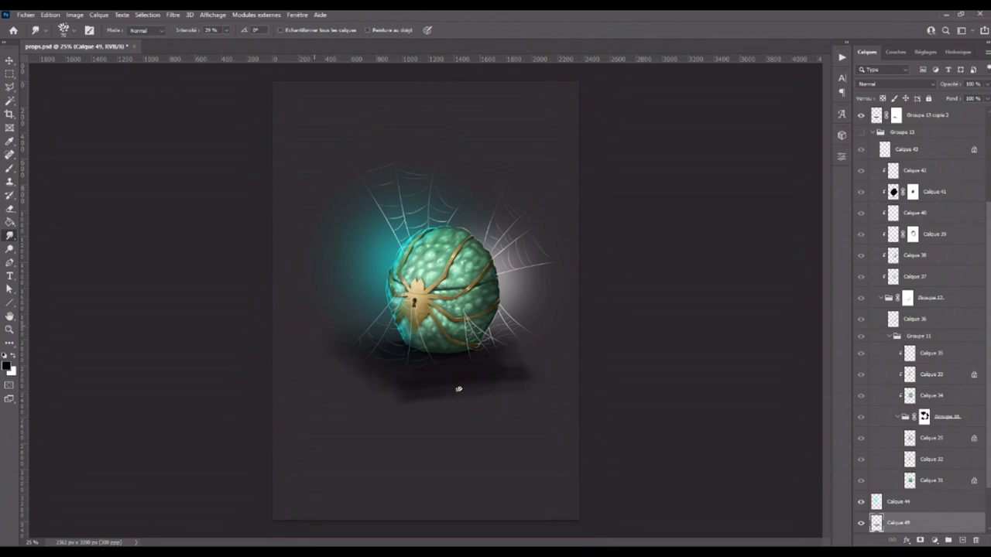
{"action": "key", "text": "ctrl+plus"}
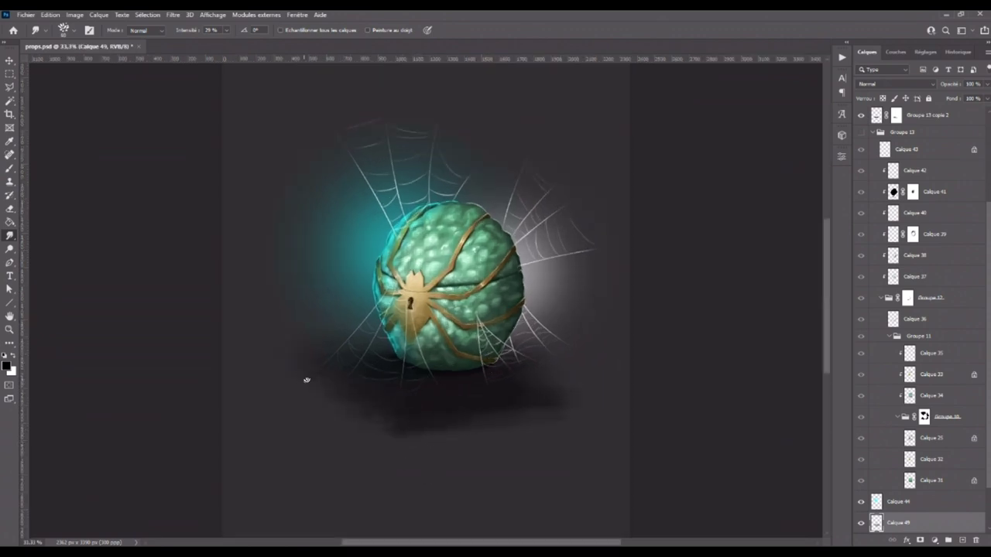
{"action": "left_click", "coordinate": [376, 377]}
- Free Transform the shadow to shrink, squash vertically, shift right and widen it
{"action": "key", "text": "m"}
{"action": "right_click", "coordinate": [464, 339]}
{"action": "left_click", "coordinate": [559, 431]}
{"action": "left_click_drag", "start_coordinate": [598, 424], "coordinate": [563, 415]}
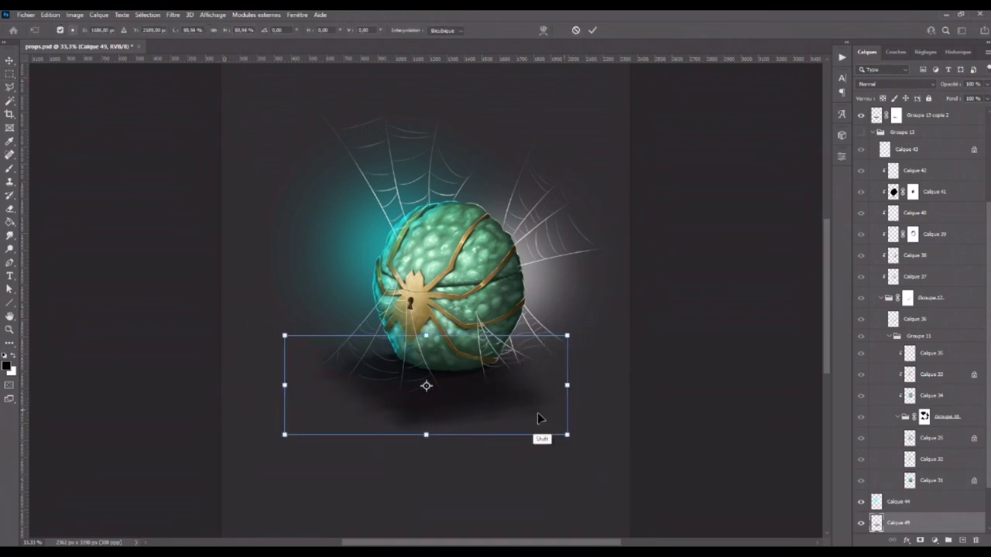
{"action": "left_click_drag", "start_coordinate": [426, 435], "coordinate": [426, 409]}
{"action": "left_click_drag", "start_coordinate": [567, 371], "coordinate": [603, 367]}
{"action": "left_click_drag", "start_coordinate": [294, 365], "coordinate": [267, 365]}
{"action": "left_click", "coordinate": [591, 31]}
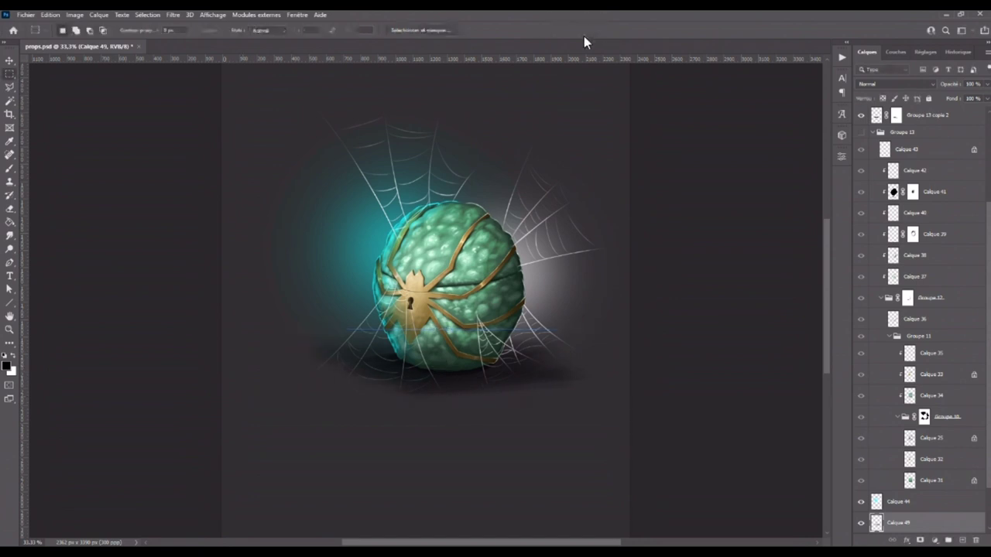
- Pick a textured brush preset and darken the shadow at the egg's lower right
{"action": "key", "text": "b"}
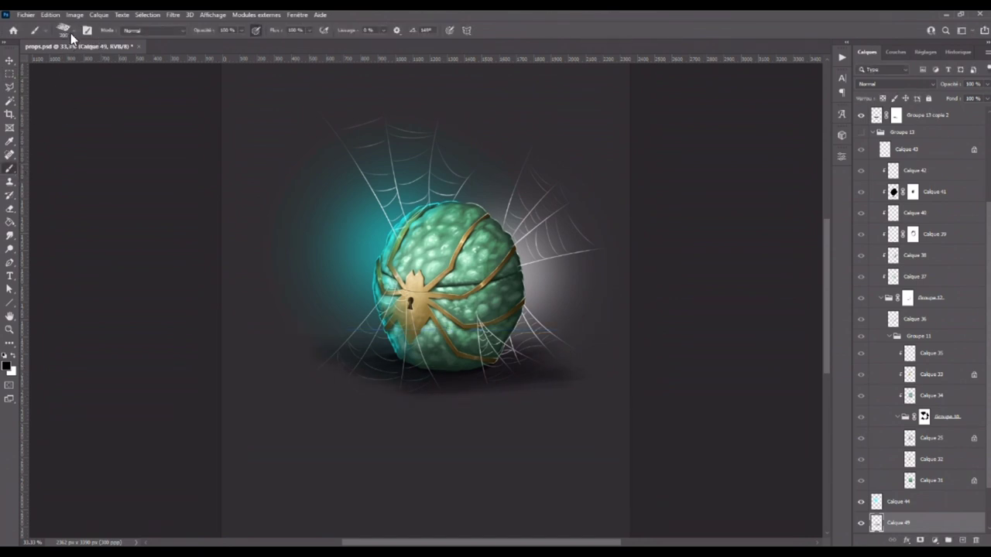
{"action": "left_click", "coordinate": [66, 31]}
{"action": "left_click_drag", "start_coordinate": [172, 177], "coordinate": [175, 240]}
{"action": "left_click", "coordinate": [115, 273]}
{"action": "left_click", "coordinate": [635, 37]}
{"action": "left_click_drag", "start_coordinate": [540, 384], "coordinate": [521, 363]}
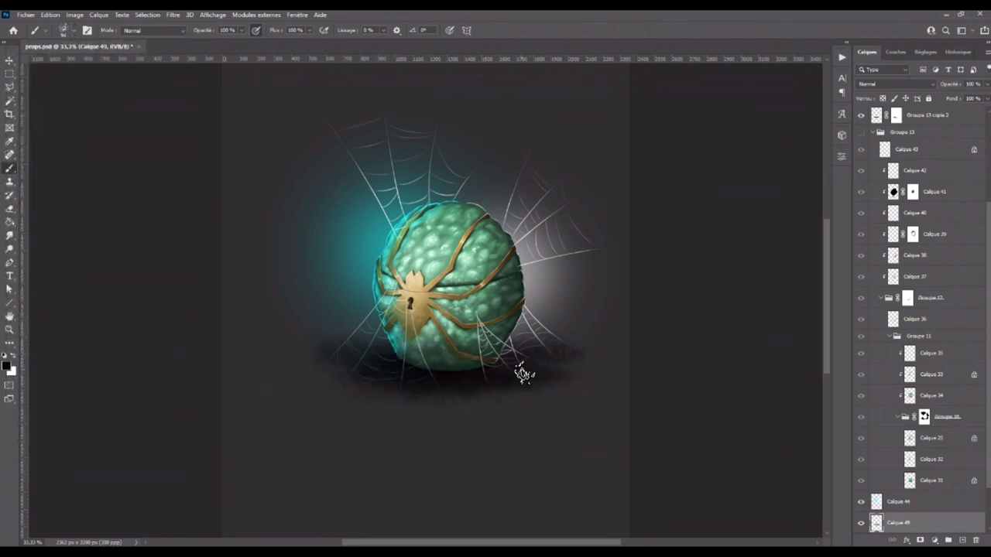
- Add a mask to the shadow layer and paint more darkness into the shadow's pixels
{"action": "left_click", "coordinate": [920, 540]}
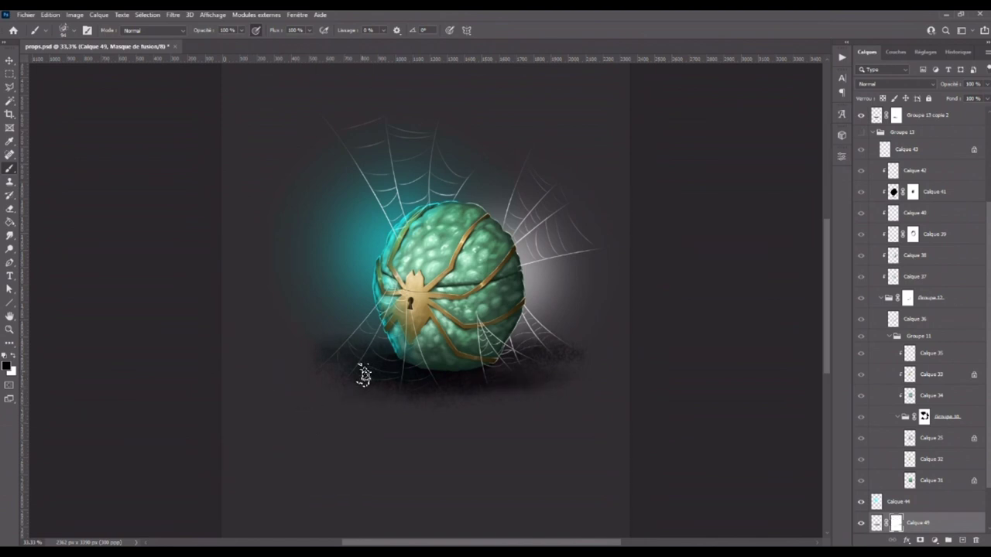
{"action": "left_click", "coordinate": [876, 523]}
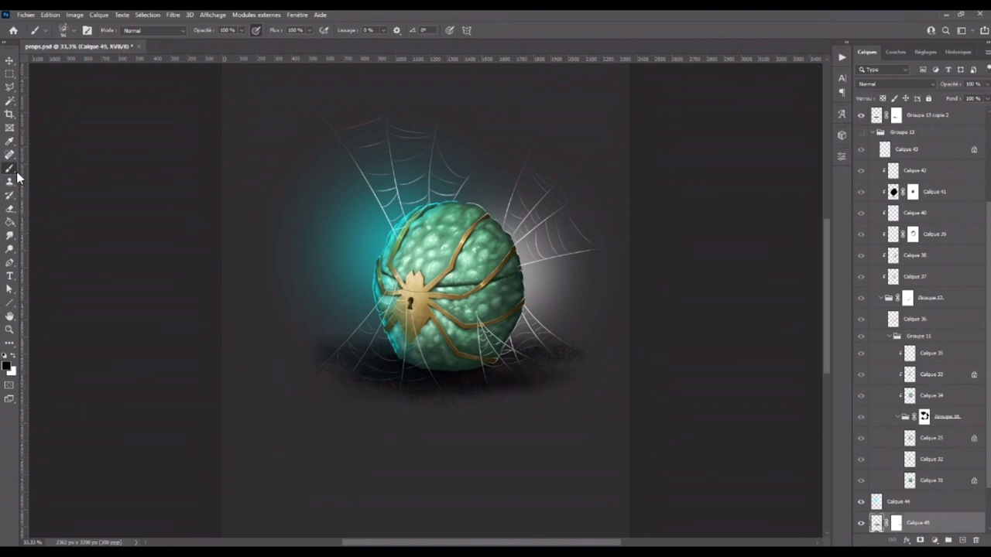
{"action": "left_click_drag", "start_coordinate": [343, 345], "coordinate": [348, 357]}
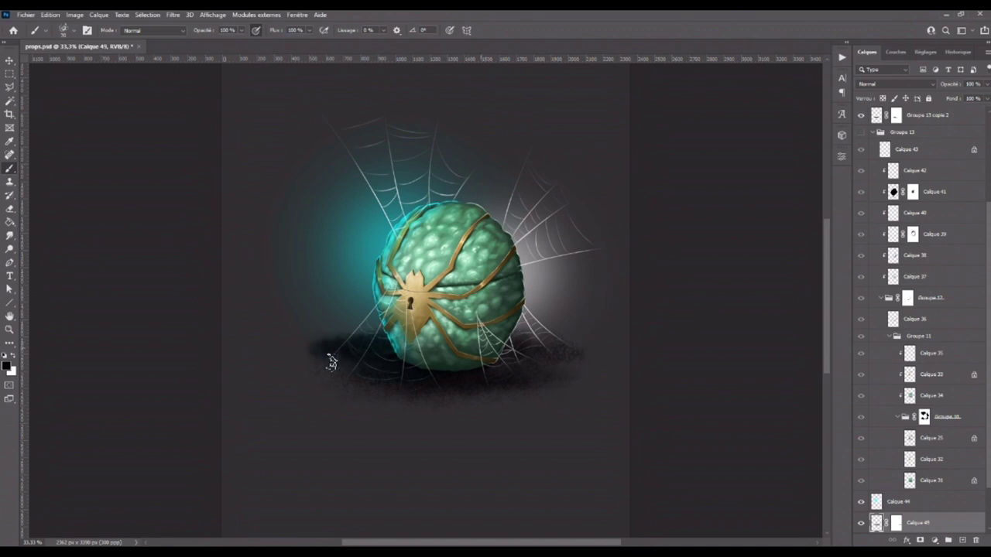
{"action": "left_click", "coordinate": [894, 522]}
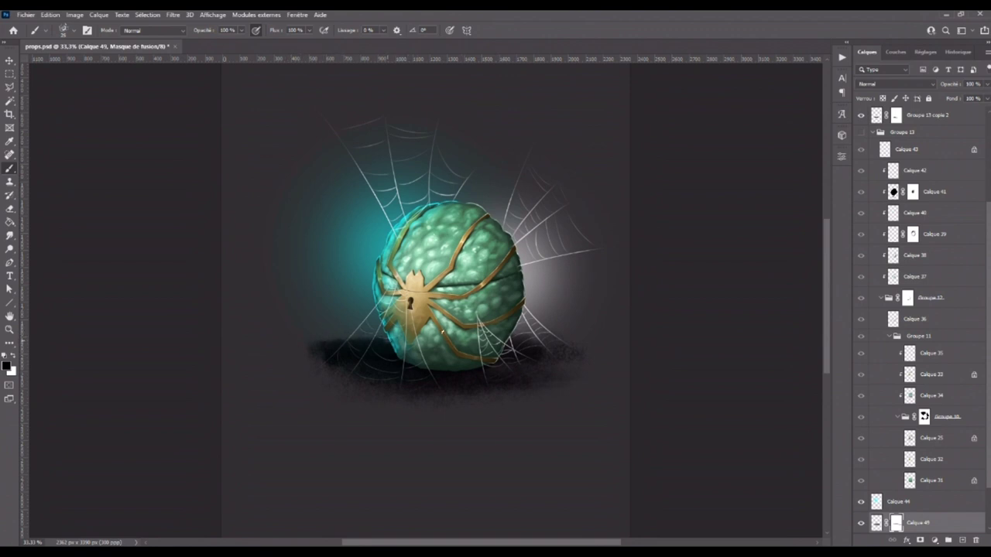
{"action": "left_click", "coordinate": [876, 523]}
{"action": "left_click_drag", "start_coordinate": [576, 338], "coordinate": [589, 346]}
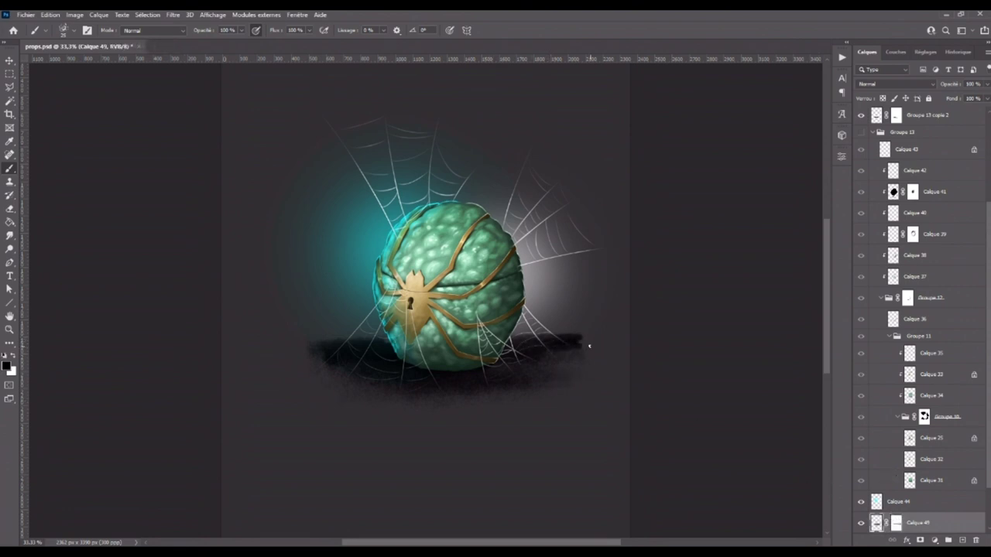
{"action": "left_click", "coordinate": [11, 235]}
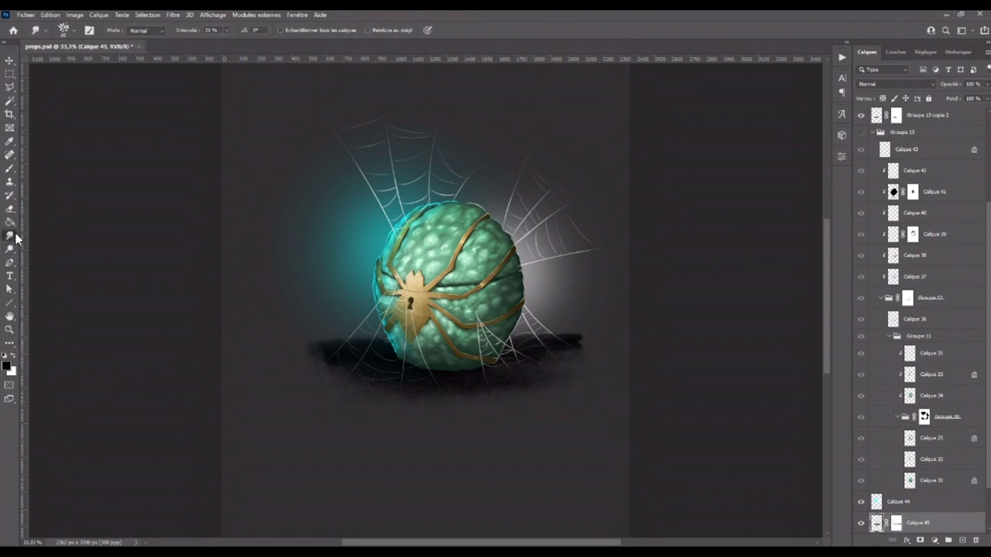
{"action": "left_click", "coordinate": [9, 168]}
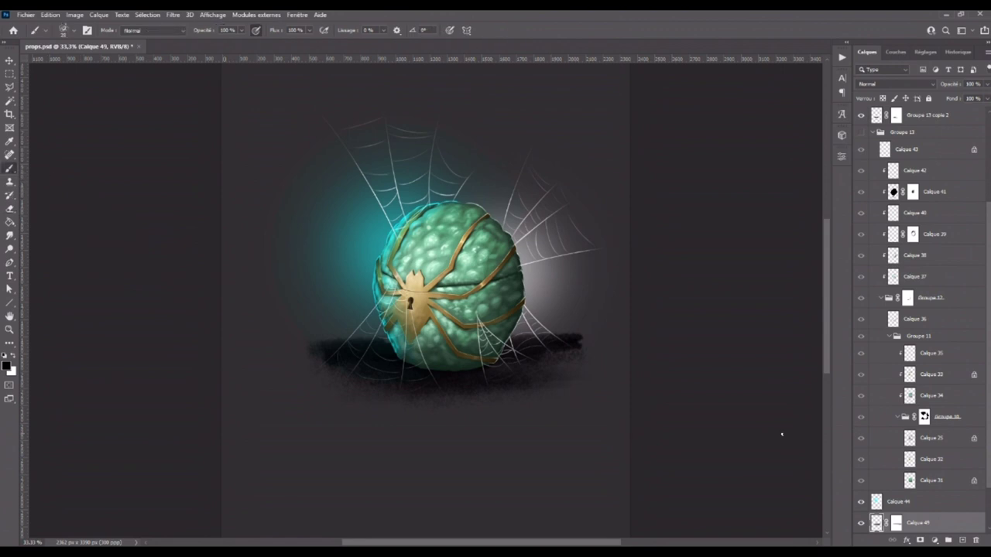
- On the shadow layer's mask, fade the shadow's right and left edges
{"action": "left_click", "coordinate": [896, 521]}
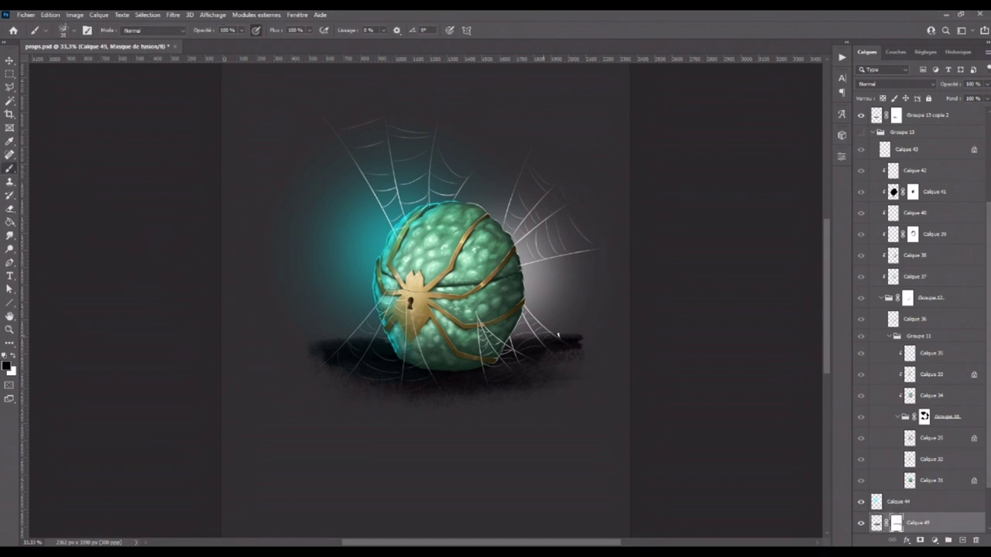
{"action": "left_click_drag", "start_coordinate": [518, 352], "coordinate": [580, 348]}
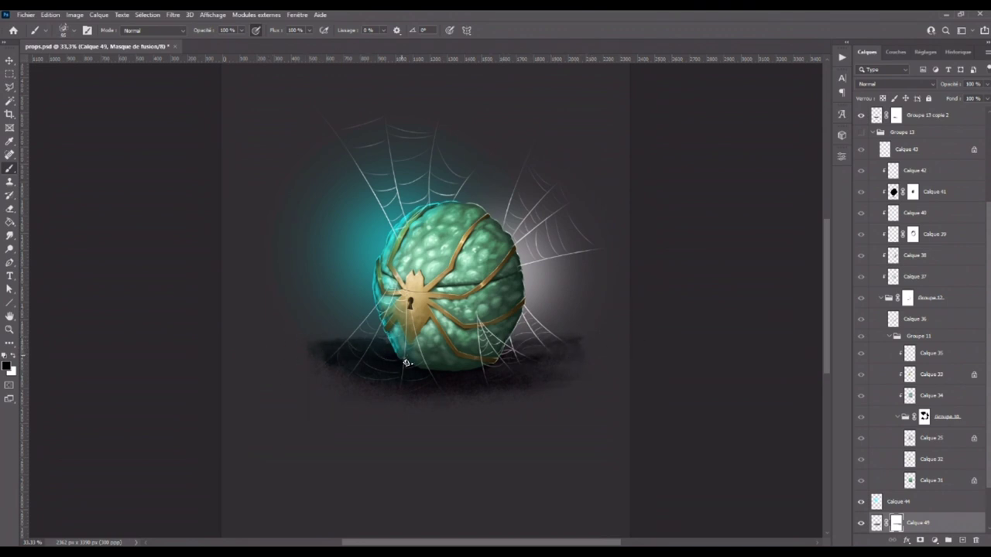
{"action": "left_click_drag", "start_coordinate": [380, 361], "coordinate": [345, 360]}
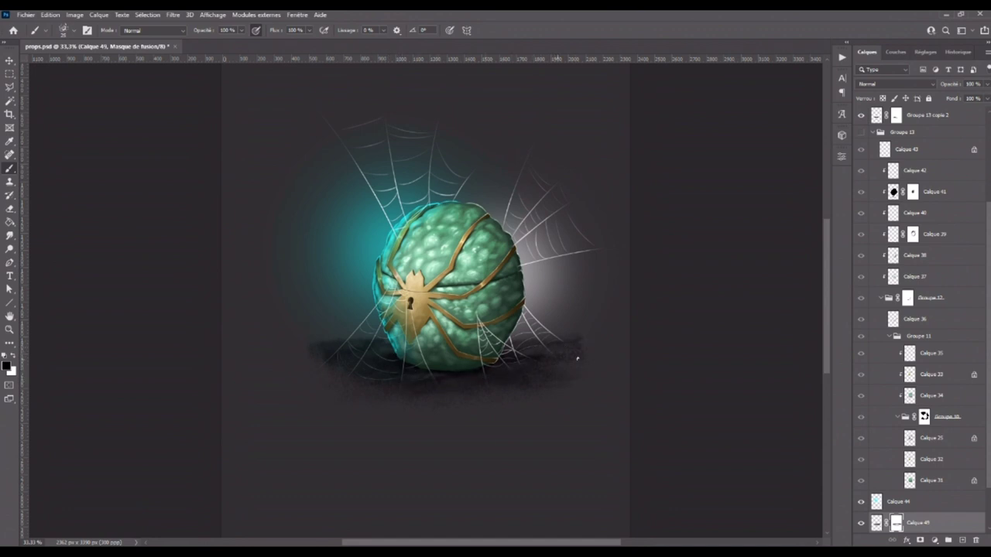
{"action": "key", "text": "ctrl+minus"}
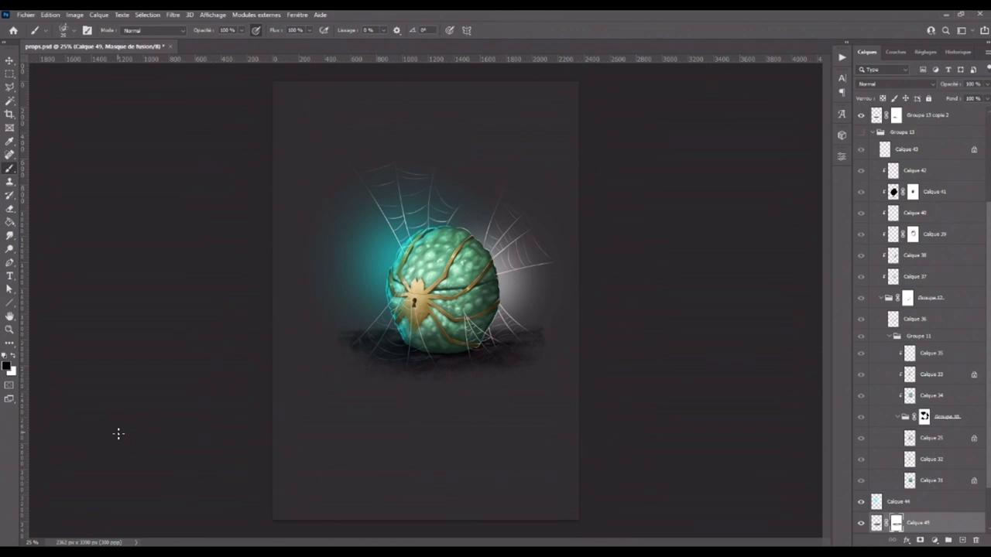
- Hide the unused top layer Calque 48 and delete it in the trash
{"action": "key", "text": "ctrl+minus"}
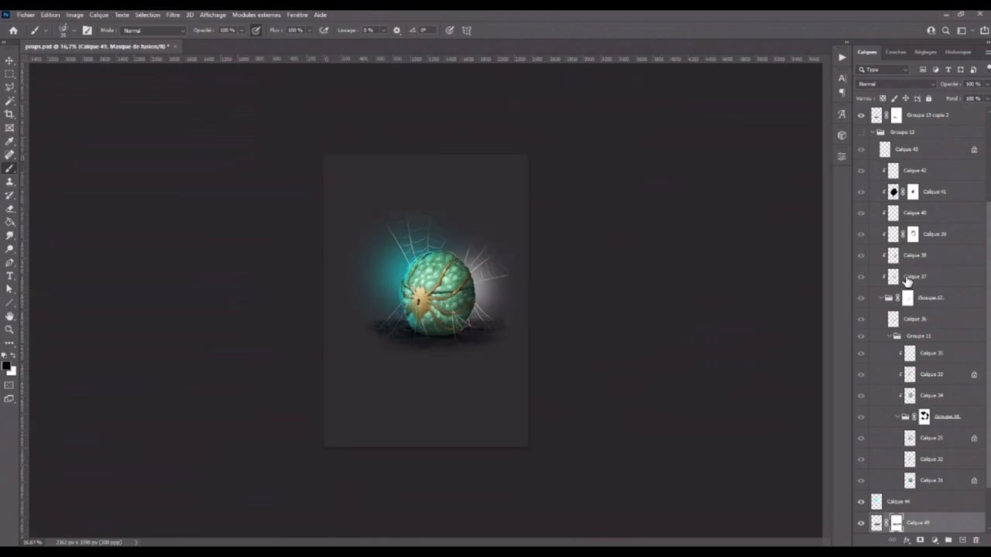
{"action": "scroll", "coordinate": [907, 280], "scroll_direction": "up", "scroll_amount": 3}
{"action": "left_click", "coordinate": [932, 124]}
{"action": "left_click", "coordinate": [861, 119]}
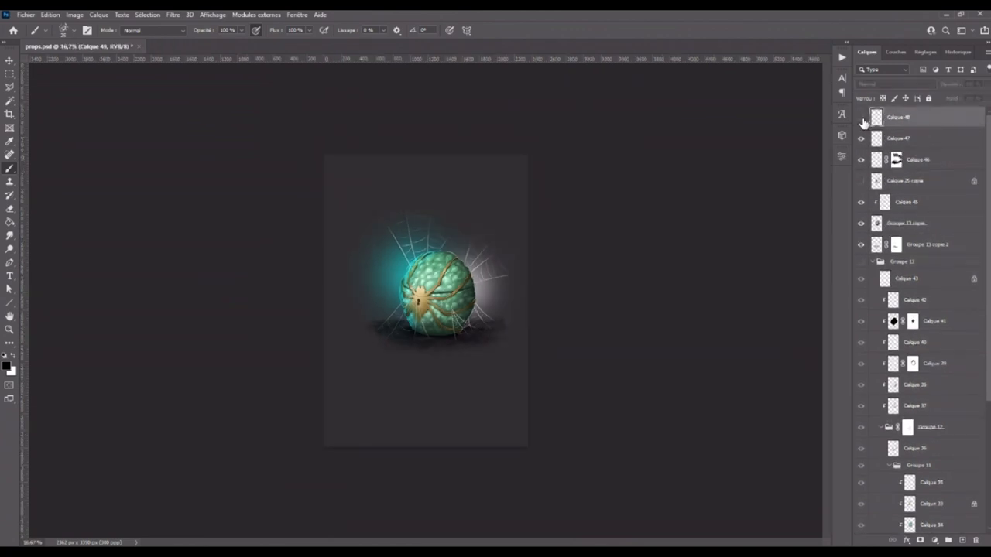
{"action": "left_click", "coordinate": [876, 139], "text": "ctrl"}
{"action": "key", "text": "Return"}
{"action": "left_click", "coordinate": [878, 140], "text": "ctrl"}
{"action": "key", "text": "Return"}
{"action": "left_click_drag", "start_coordinate": [950, 203], "coordinate": [979, 542]}
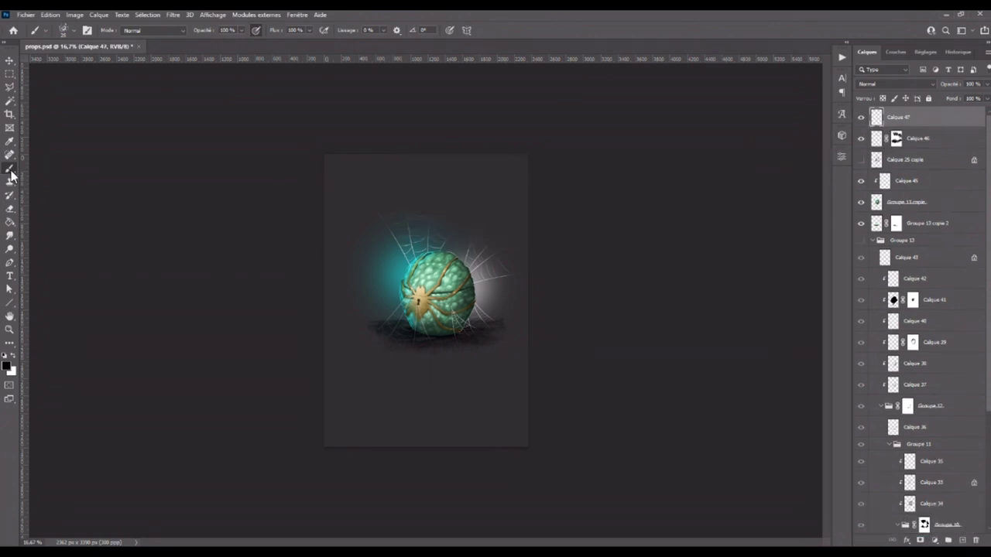
- Paint black around the egg on Calque 47 to form a dark vignette
{"action": "mouse_move", "coordinate": [346, 157]}
{"action": "left_mouse_down"}
{"action": "mouse_move", "coordinate": [307, 208]}
{"action": "mouse_move", "coordinate": [380, 162]}
{"action": "mouse_move", "coordinate": [394, 175]}
{"action": "mouse_move", "coordinate": [344, 255]}
{"action": "left_mouse_up"}
{"action": "mouse_move", "coordinate": [409, 203]}
{"action": "left_mouse_down"}
{"action": "mouse_move", "coordinate": [385, 223]}
{"action": "mouse_move", "coordinate": [358, 287]}
{"action": "mouse_move", "coordinate": [418, 360]}
{"action": "left_mouse_up"}
{"action": "mouse_move", "coordinate": [482, 333]}
{"action": "left_mouse_down"}
{"action": "mouse_move", "coordinate": [411, 222]}
{"action": "mouse_move", "coordinate": [361, 263]}
{"action": "mouse_move", "coordinate": [485, 239]}
{"action": "mouse_move", "coordinate": [458, 363]}
{"action": "left_mouse_up"}
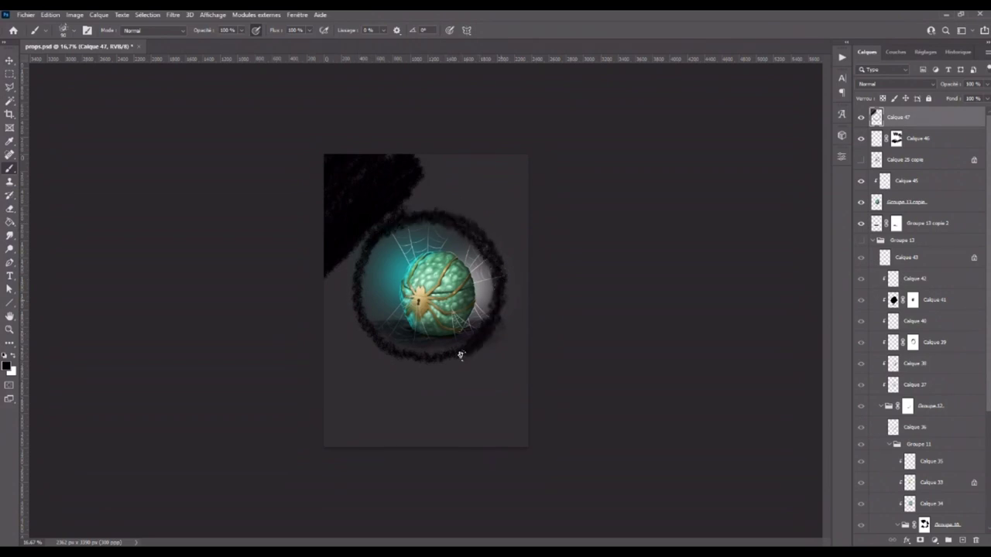
{"action": "mouse_move", "coordinate": [382, 206]}
{"action": "left_mouse_down"}
{"action": "mouse_move", "coordinate": [349, 265]}
{"action": "mouse_move", "coordinate": [354, 327]}
{"action": "mouse_move", "coordinate": [407, 372]}
{"action": "mouse_move", "coordinate": [446, 366]}
{"action": "mouse_move", "coordinate": [506, 270]}
{"action": "left_mouse_up"}
{"action": "mouse_move", "coordinate": [468, 222]}
{"action": "left_mouse_down"}
{"action": "mouse_move", "coordinate": [343, 194]}
{"action": "mouse_move", "coordinate": [513, 162]}
{"action": "mouse_move", "coordinate": [478, 221]}
{"action": "mouse_move", "coordinate": [506, 223]}
{"action": "mouse_move", "coordinate": [535, 245]}
{"action": "mouse_move", "coordinate": [492, 362]}
{"action": "left_mouse_up"}
{"action": "mouse_move", "coordinate": [332, 326]}
{"action": "left_mouse_down"}
{"action": "mouse_move", "coordinate": [328, 361]}
{"action": "mouse_move", "coordinate": [358, 354]}
{"action": "mouse_move", "coordinate": [323, 414]}
{"action": "mouse_move", "coordinate": [369, 401]}
{"action": "mouse_move", "coordinate": [343, 436]}
{"action": "mouse_move", "coordinate": [553, 336]}
{"action": "mouse_move", "coordinate": [429, 424]}
{"action": "mouse_move", "coordinate": [491, 405]}
{"action": "mouse_move", "coordinate": [453, 442]}
{"action": "mouse_move", "coordinate": [554, 411]}
{"action": "mouse_move", "coordinate": [516, 439]}
{"action": "left_mouse_up"}
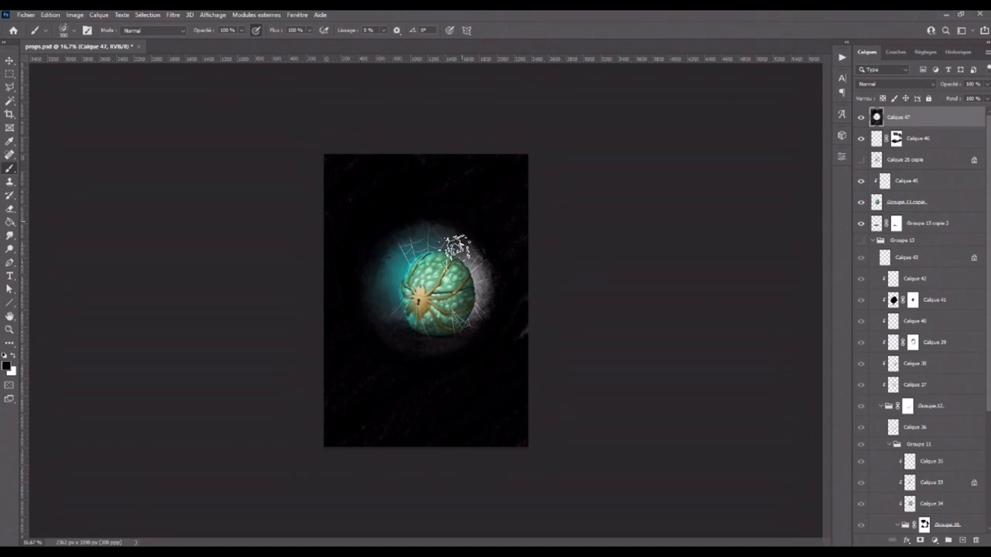
{"action": "key", "text": "ctrl+plus"}
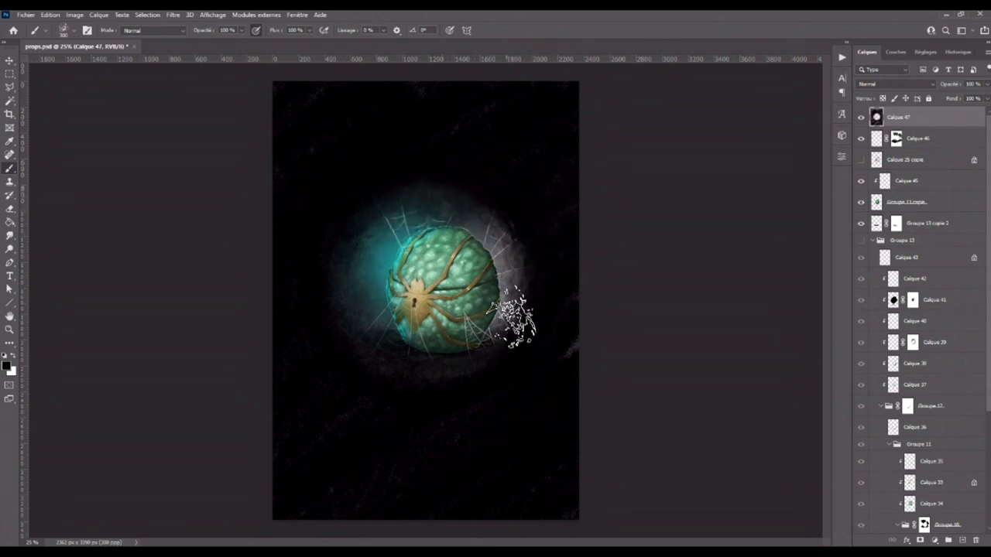
{"action": "left_click_drag", "start_coordinate": [987, 400], "coordinate": [978, 498]}
- Toggle the cyan glow off and on to compare, and clear the layer-kind filter
{"action": "left_click", "coordinate": [861, 472]}
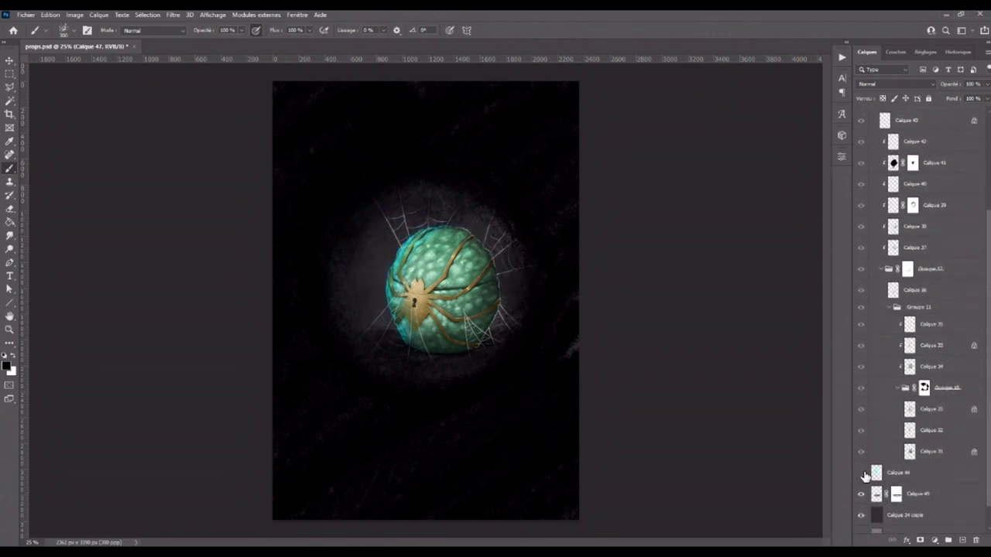
{"action": "left_click", "coordinate": [862, 473]}
{"action": "left_click", "coordinate": [973, 70]}
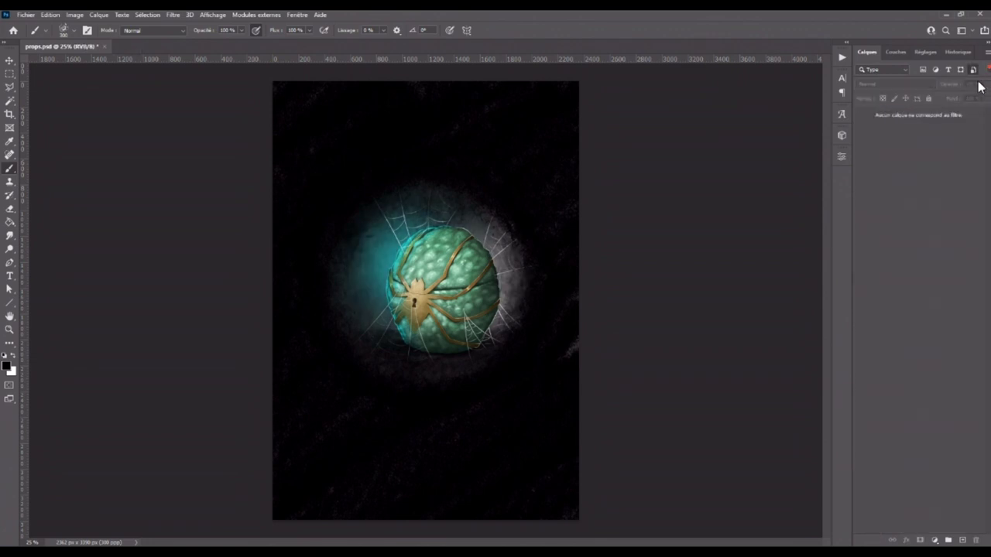
{"action": "left_click", "coordinate": [895, 52]}
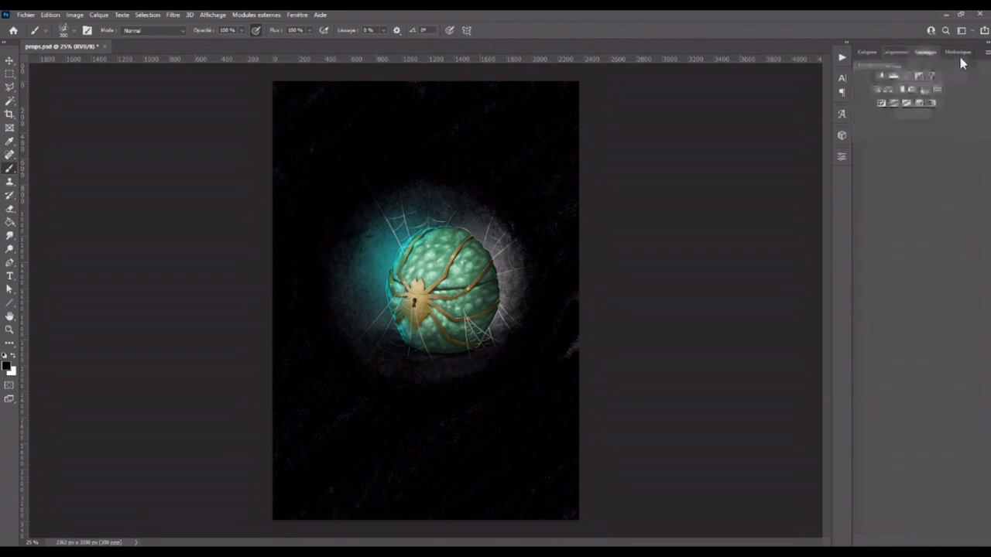
{"action": "left_click", "coordinate": [867, 52]}
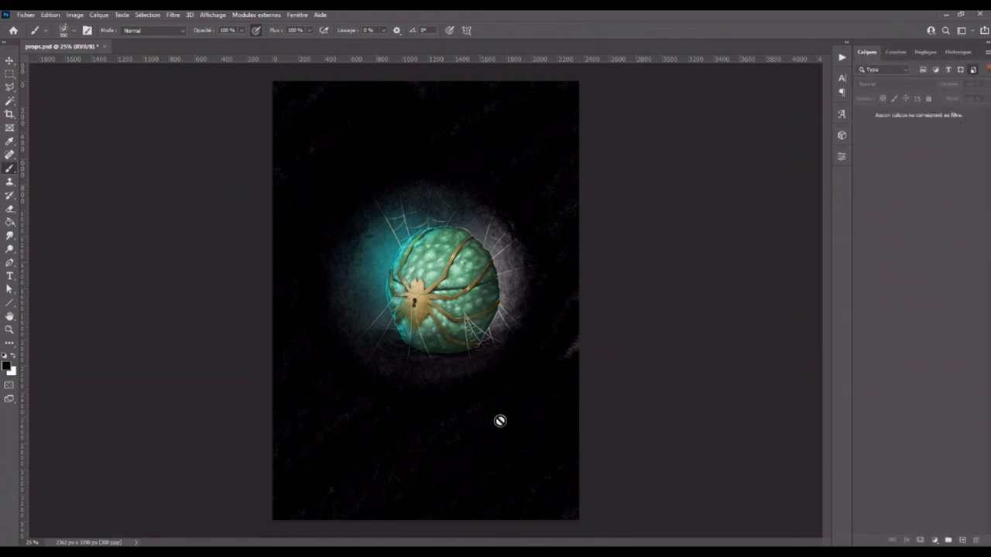
{"action": "left_click", "coordinate": [973, 69]}
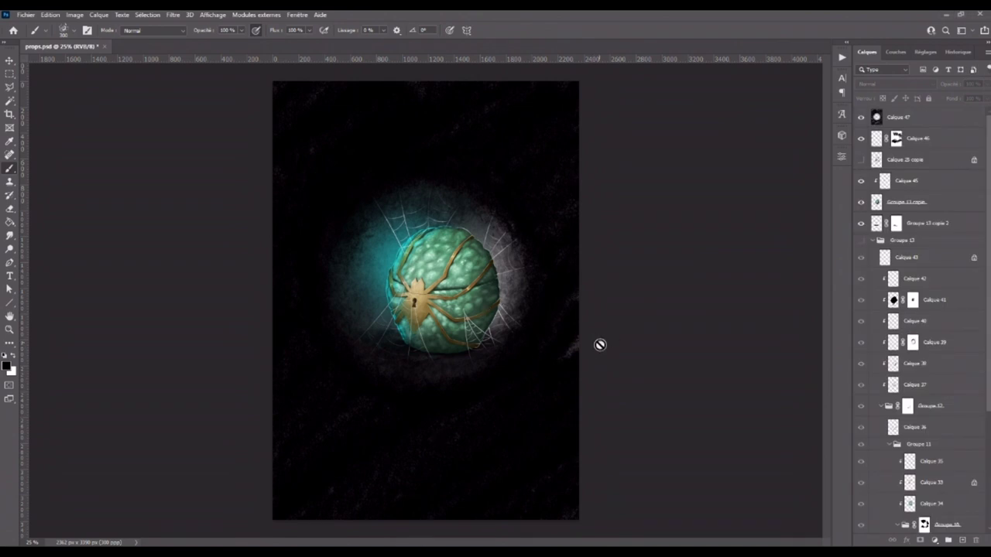
- Add a layer mask to vignette layer Calque 47, then hide that layer
{"action": "key", "text": "ctrl+minus"}
{"action": "left_click", "coordinate": [873, 122]}
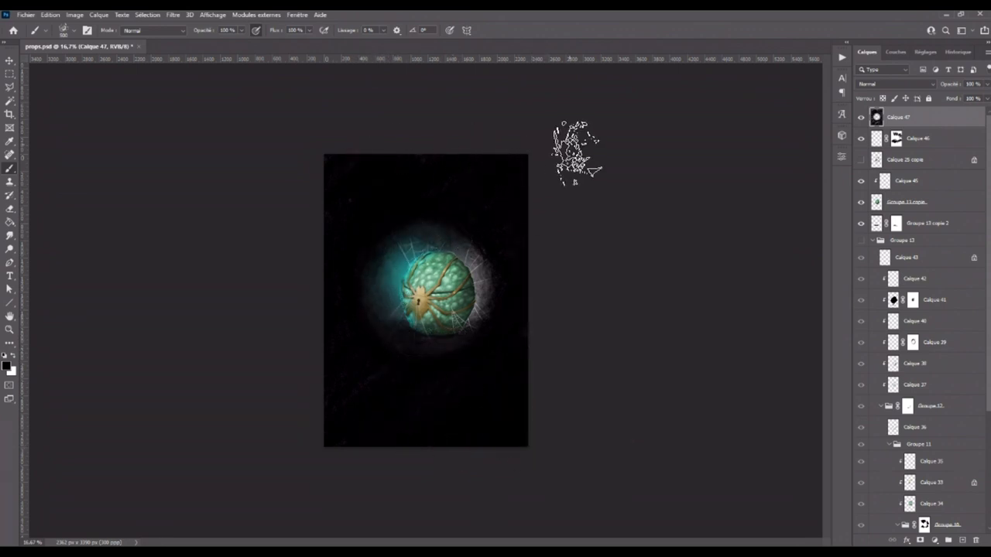
{"action": "key", "text": "ctrl+plus"}
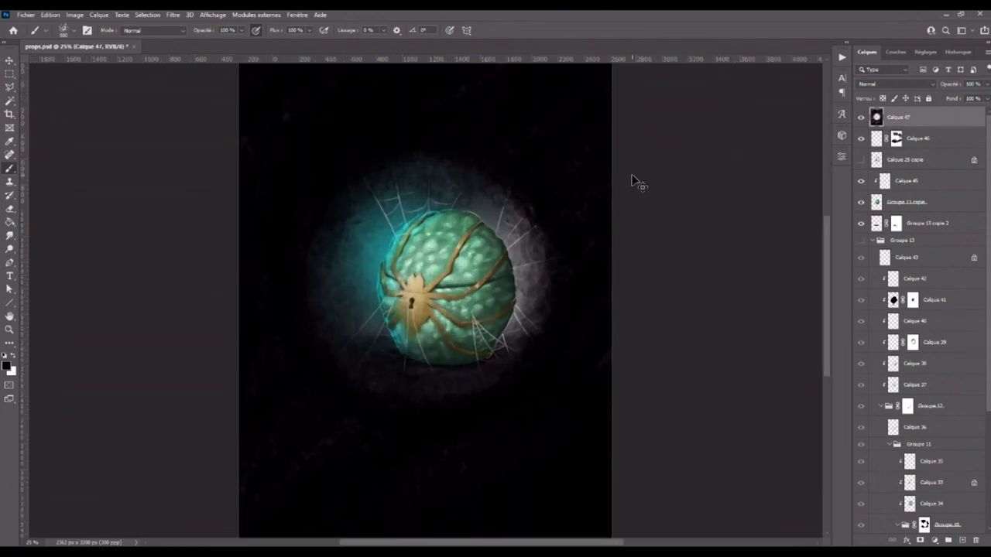
{"action": "key", "text": "bracketleft"}
{"action": "key", "text": "bracketleft"}
{"action": "key", "text": "bracketleft"}
{"action": "key", "text": "bracketleft"}
{"action": "key", "text": "bracketleft"}
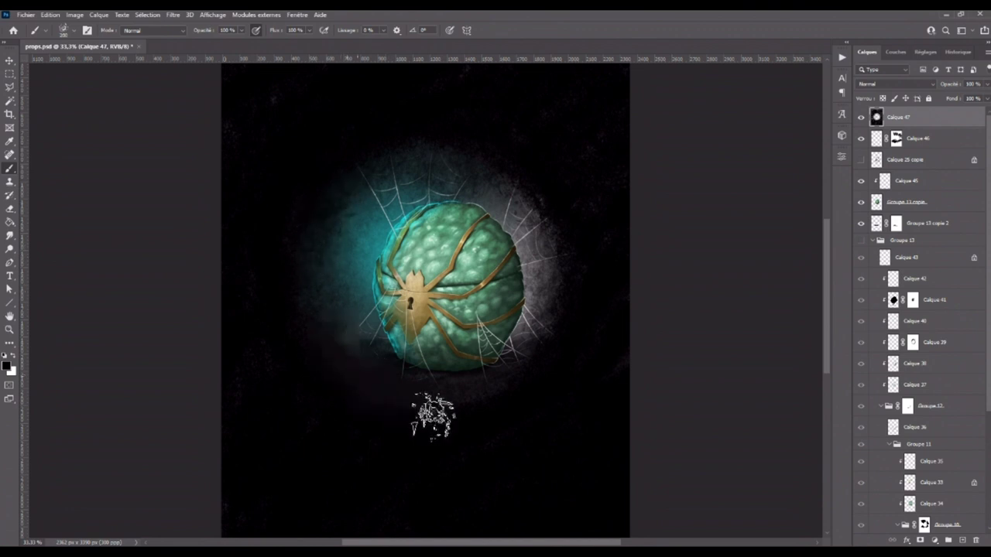
{"action": "key", "text": "ctrl+minus"}
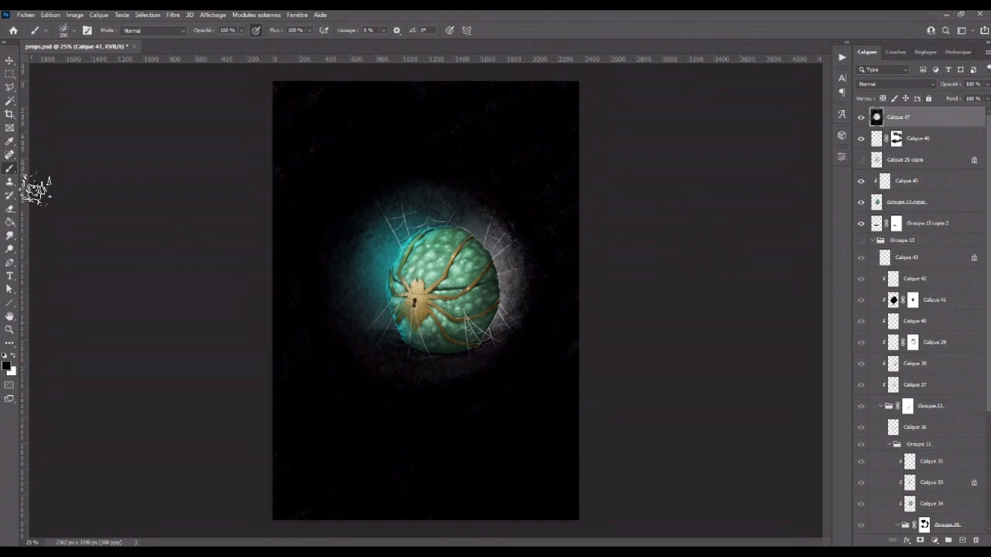
{"action": "left_click", "coordinate": [920, 541]}
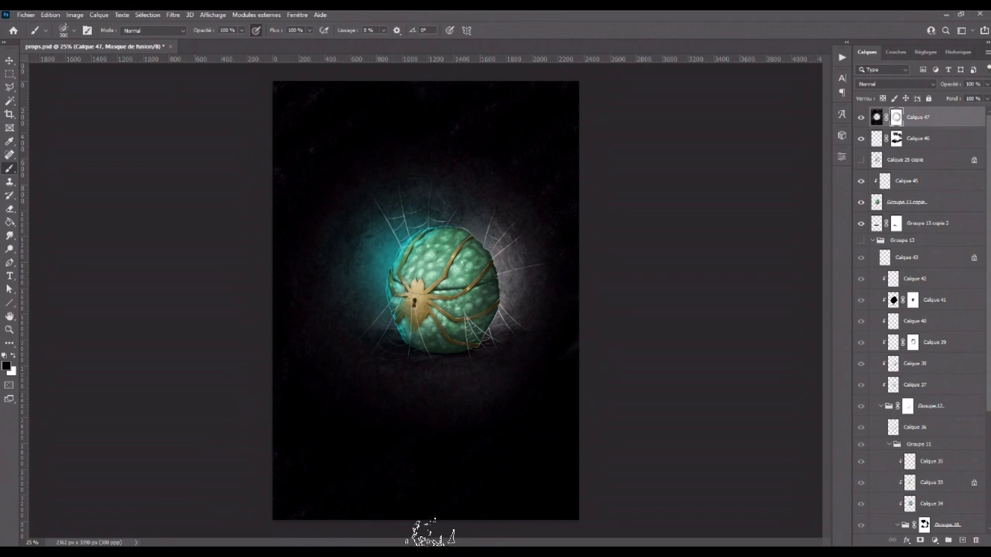
{"action": "left_click", "coordinate": [860, 116]}
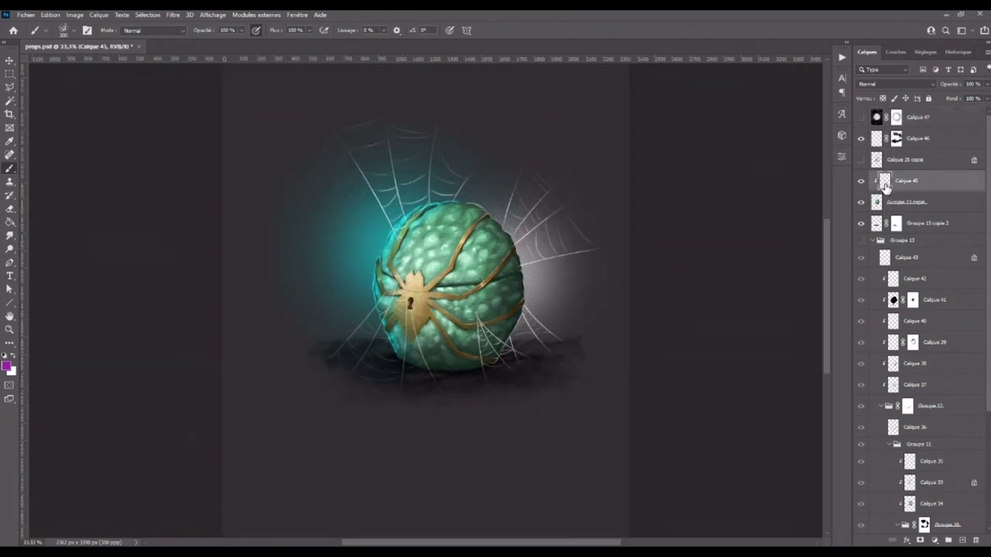
- Paint purple over the egg on a new Couleur-blended layer, undoing the stray stroke
{"action": "left_click", "coordinate": [963, 535]}
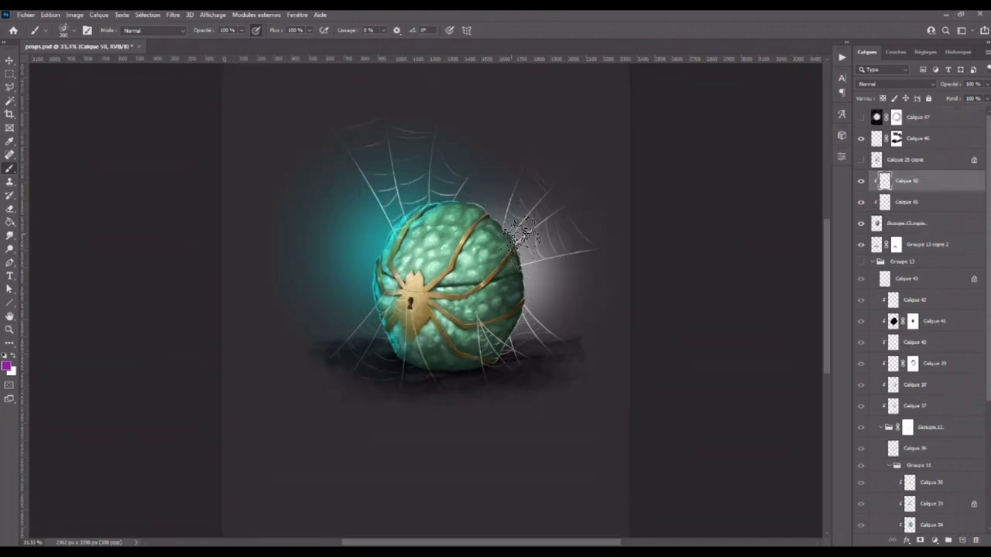
{"action": "mouse_move", "coordinate": [514, 285]}
{"action": "left_mouse_down"}
{"action": "mouse_move", "coordinate": [492, 284]}
{"action": "mouse_move", "coordinate": [497, 310]}
{"action": "mouse_move", "coordinate": [479, 313]}
{"action": "mouse_move", "coordinate": [504, 246]}
{"action": "left_mouse_up"}
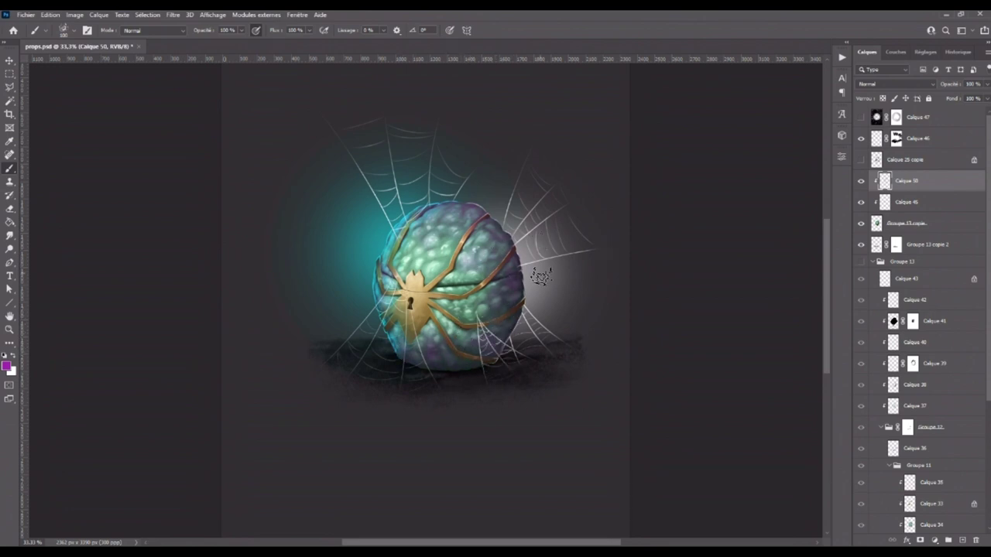
{"action": "left_click", "coordinate": [894, 84]}
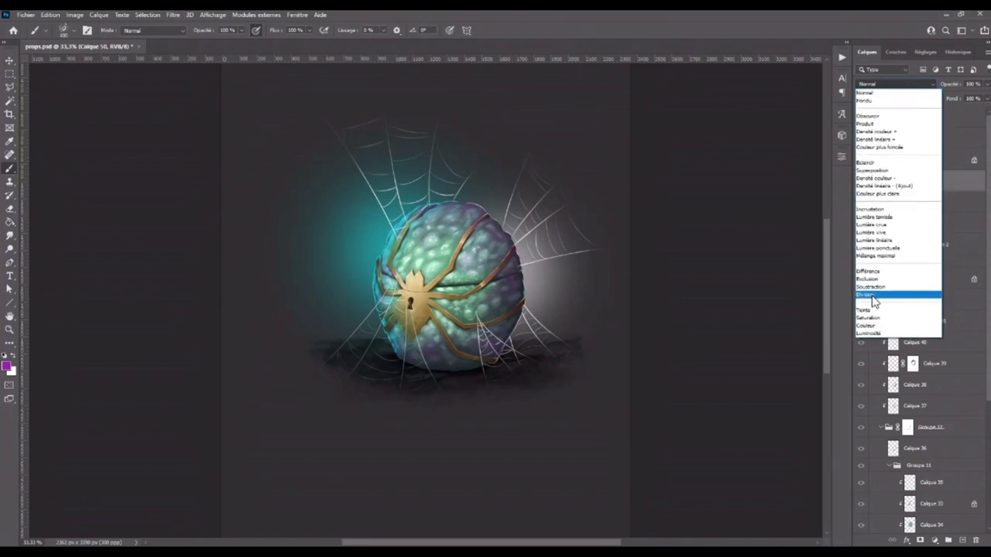
{"action": "left_click", "coordinate": [872, 327]}
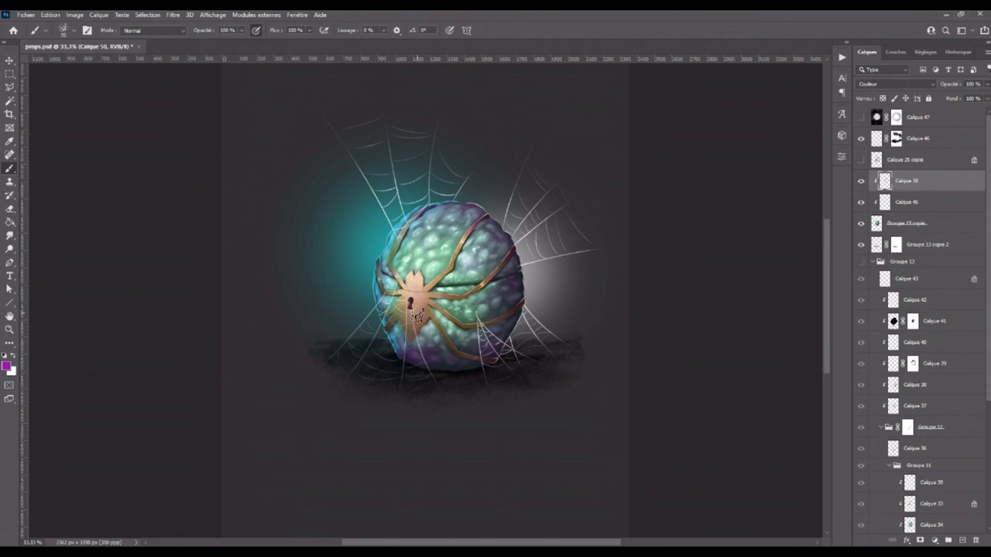
{"action": "key", "text": "ctrl+z"}
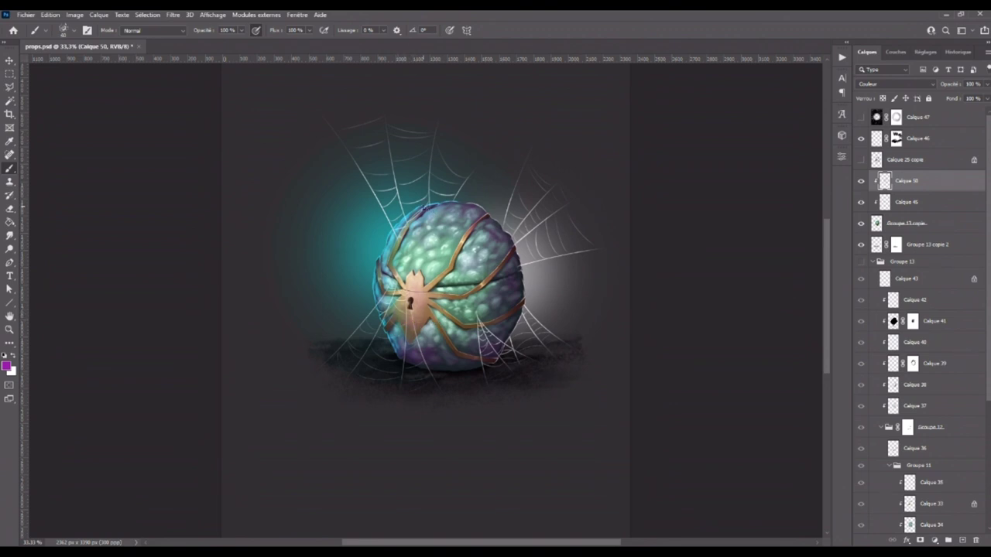
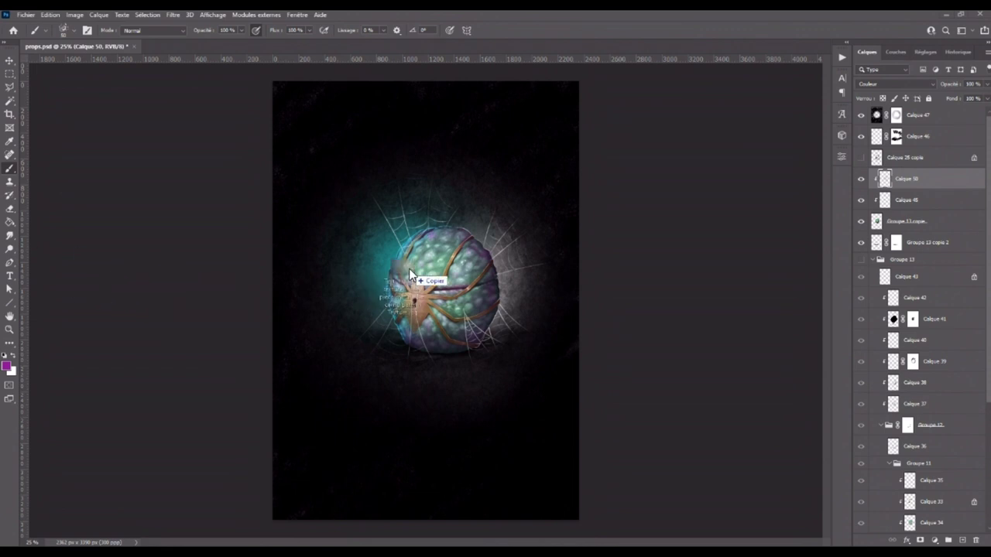
- Place the steel texture as a new layer and scale it to the full canvas width across the egg
{"action": "left_click_drag", "start_coordinate": [409, 268], "coordinate": [408, 268]}
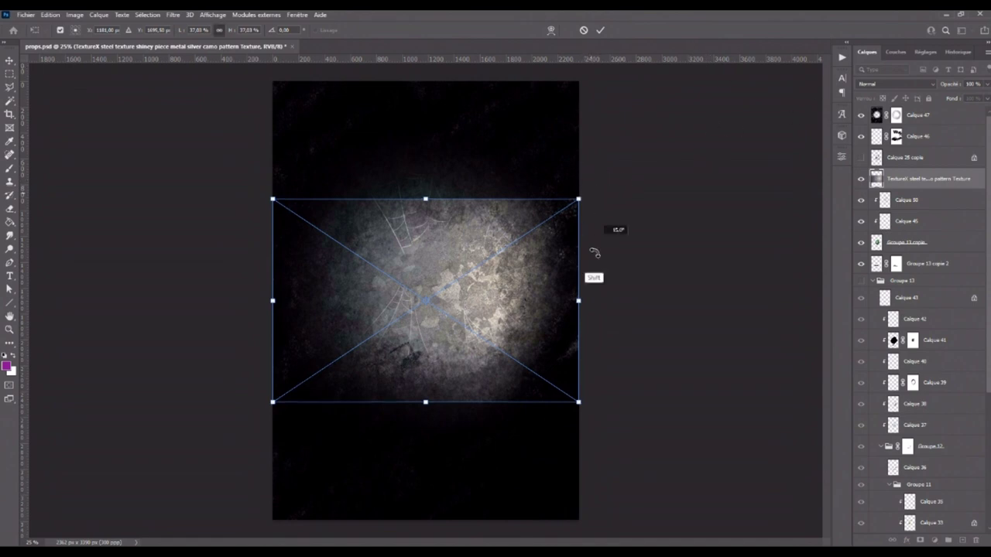
{"action": "left_click_drag", "start_coordinate": [592, 226], "coordinate": [523, 395]}
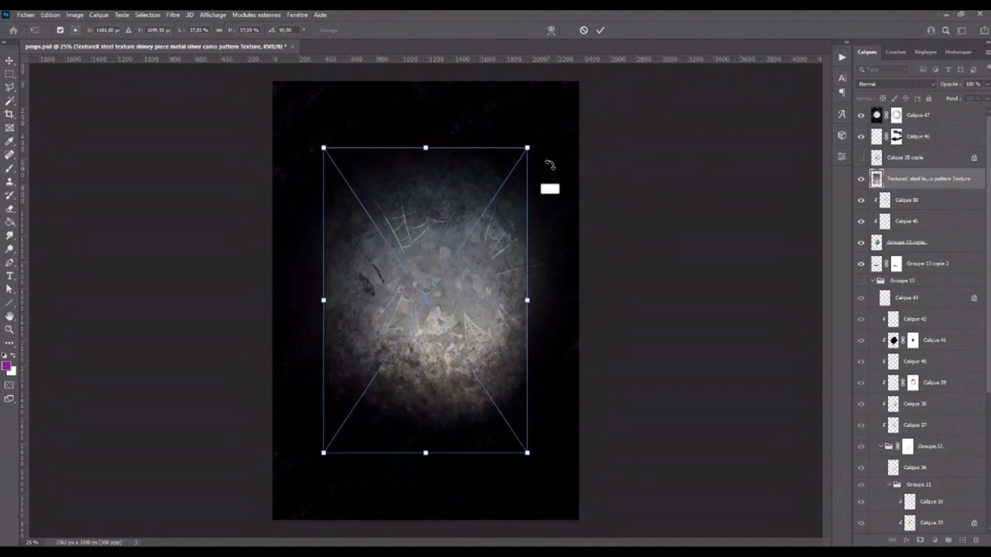
{"action": "left_click_drag", "start_coordinate": [531, 221], "coordinate": [342, 221]}
{"action": "left_click_drag", "start_coordinate": [427, 199], "coordinate": [430, 163]}
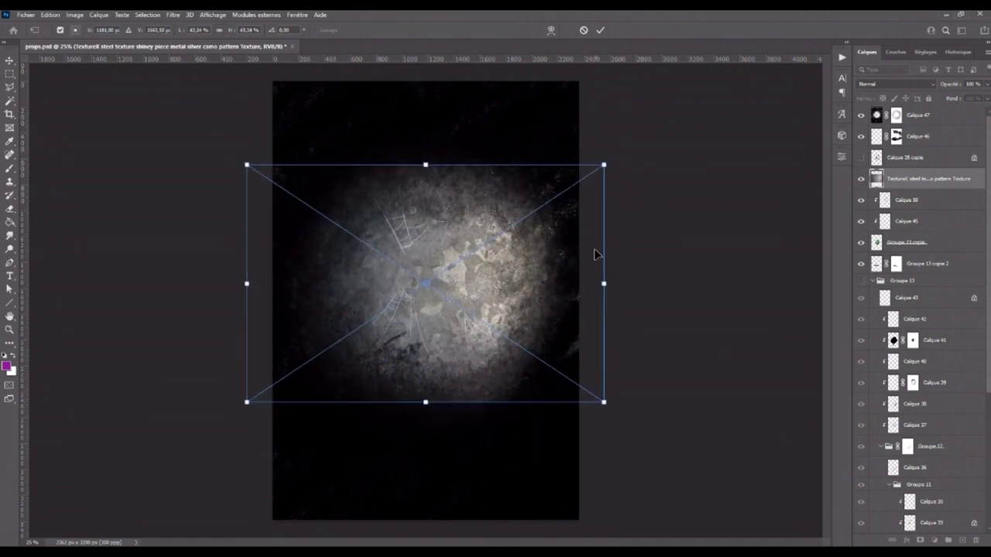
{"action": "left_click_drag", "start_coordinate": [603, 283], "coordinate": [579, 283]}
{"action": "left_click_drag", "start_coordinate": [246, 283], "coordinate": [271, 287]}
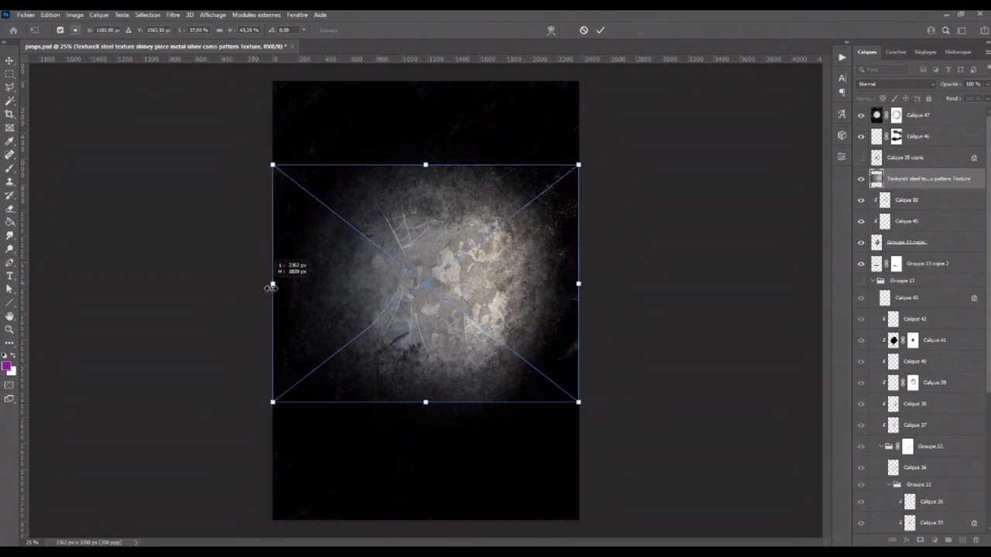
{"action": "left_click", "coordinate": [600, 30]}
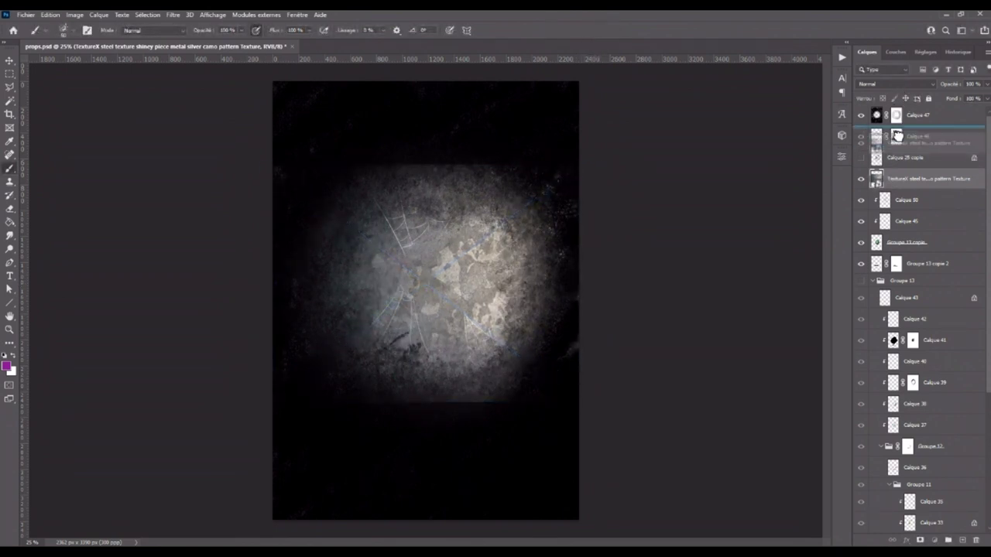
- Move the steel texture layer up under Calque 47 and set its blend mode to Overlay
{"action": "left_click_drag", "start_coordinate": [890, 178], "coordinate": [890, 126]}
{"action": "left_click", "coordinate": [900, 82]}
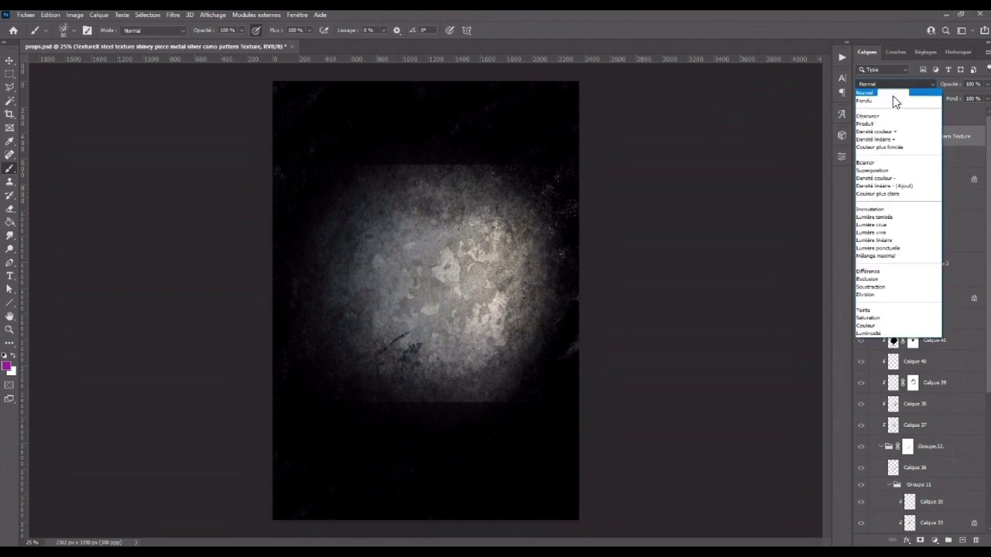
{"action": "left_click", "coordinate": [877, 210]}
- Set the texture layer's opacity to roughly 39%, zooming in to judge the effect
{"action": "left_click_drag", "start_coordinate": [987, 84], "coordinate": [949, 99]}
{"action": "key", "text": "ctrl+plus"}
{"action": "key", "text": "ctrl+plus"}
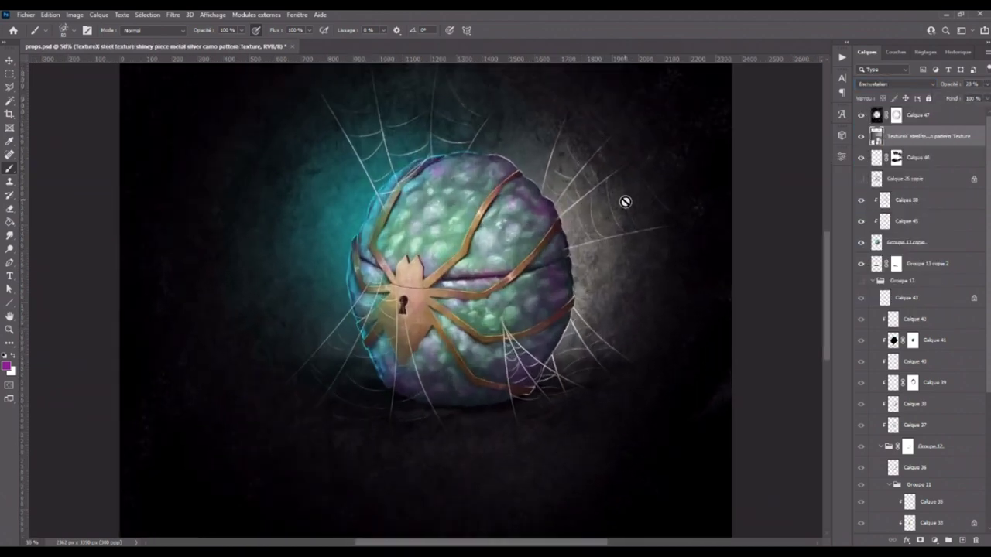
{"action": "left_click_drag", "start_coordinate": [954, 99], "coordinate": [959, 96]}
{"action": "left_click_drag", "start_coordinate": [963, 98], "coordinate": [961, 97]}
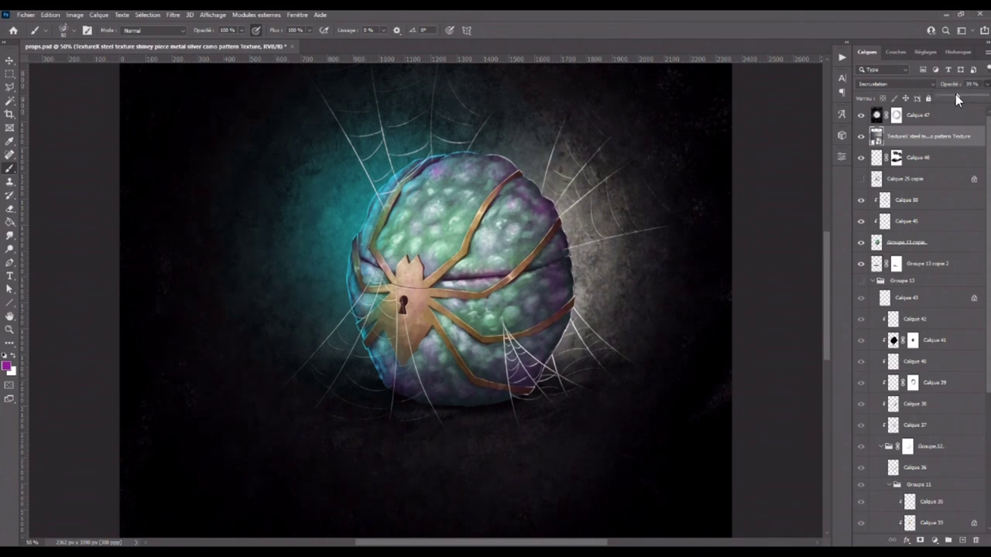
{"action": "left_click", "coordinate": [905, 116]}
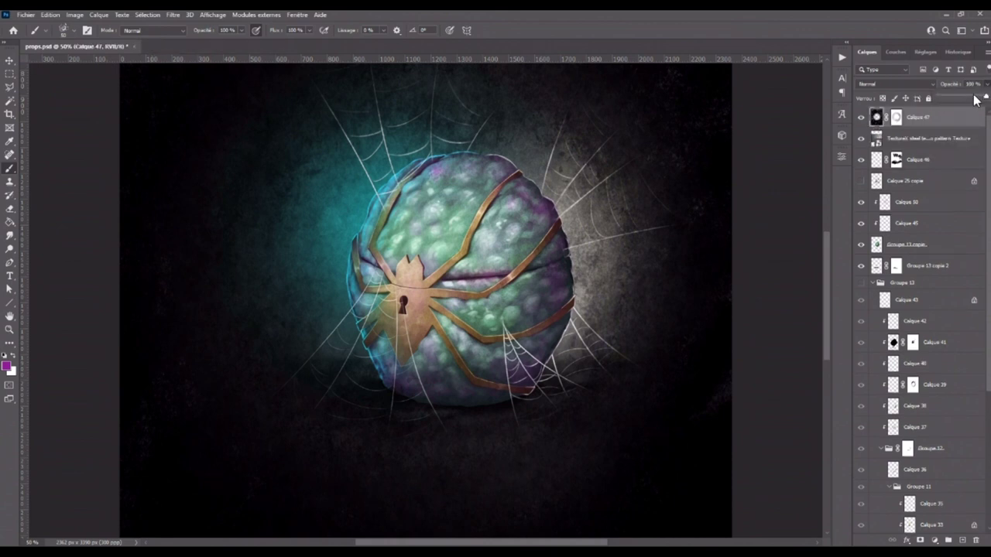
- Lower Calque 47 to about 72% opacity, then zoom in and out to review the textured egg
{"action": "left_click_drag", "start_coordinate": [974, 99], "coordinate": [972, 100]}
{"action": "key", "text": "ctrl+minus"}
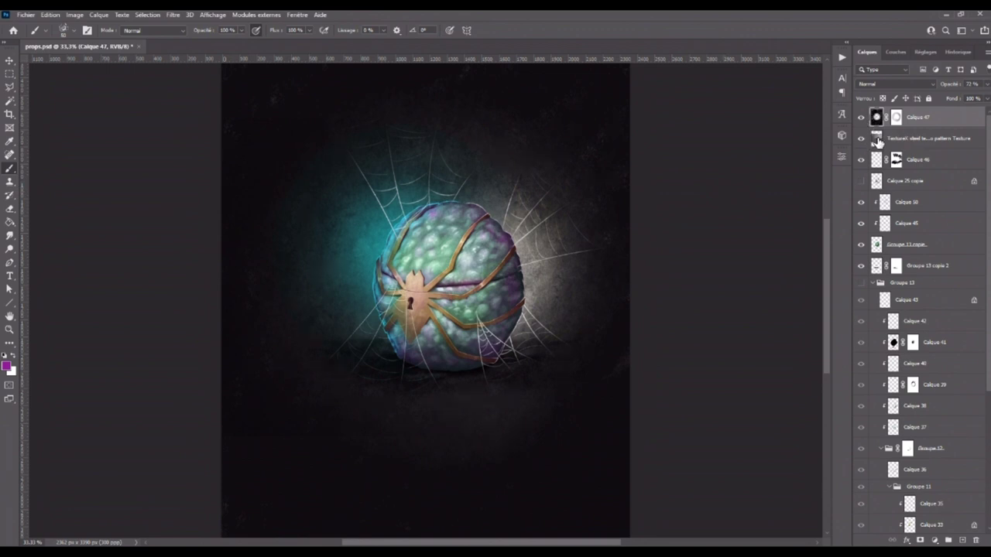
{"action": "left_click", "coordinate": [881, 141]}
{"action": "key", "text": "ctrl+minus"}
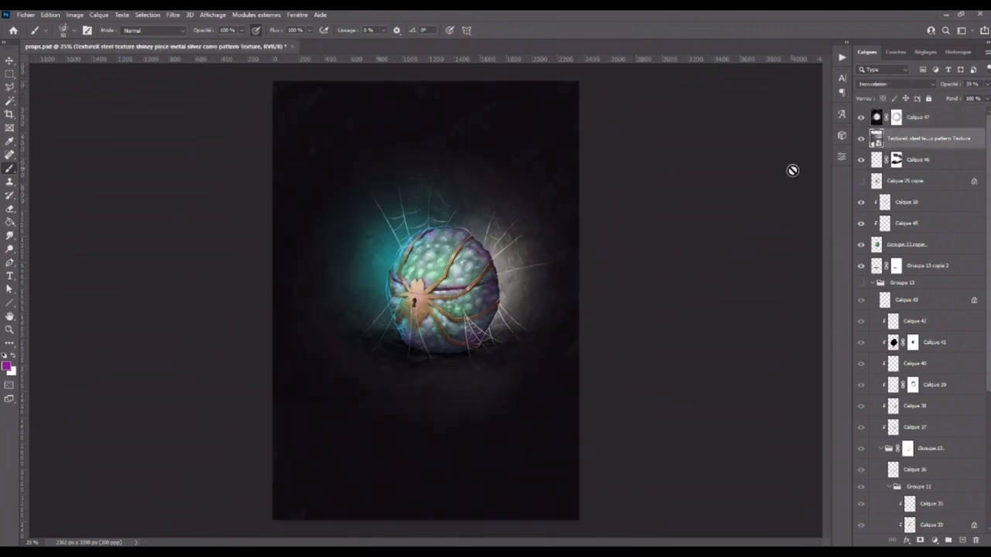
{"action": "key", "text": "ctrl+plus"}
{"action": "key", "text": "ctrl+plus"}
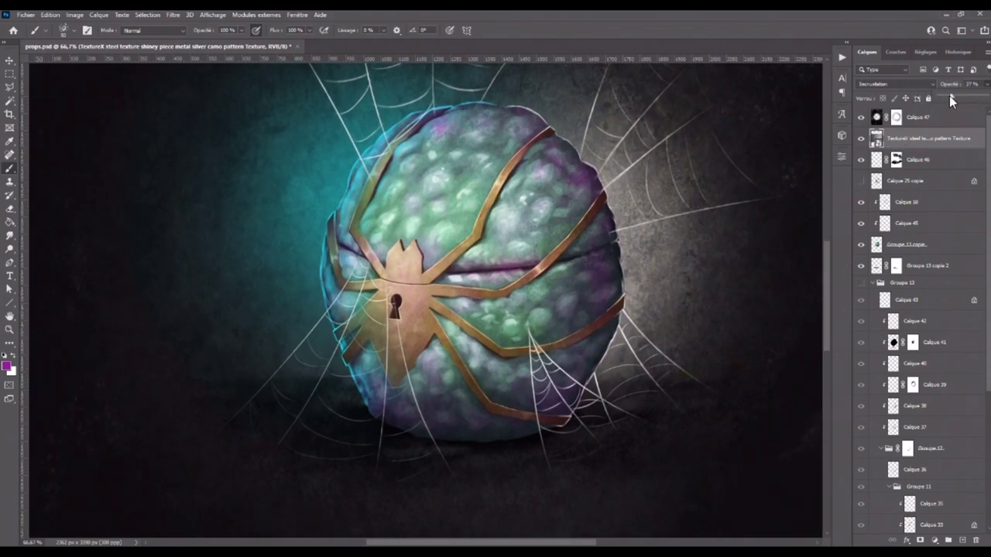
{"action": "key", "text": "ctrl+minus"}
{"action": "key", "text": "ctrl+minus"}
{"action": "key", "text": "ctrl+minus"}
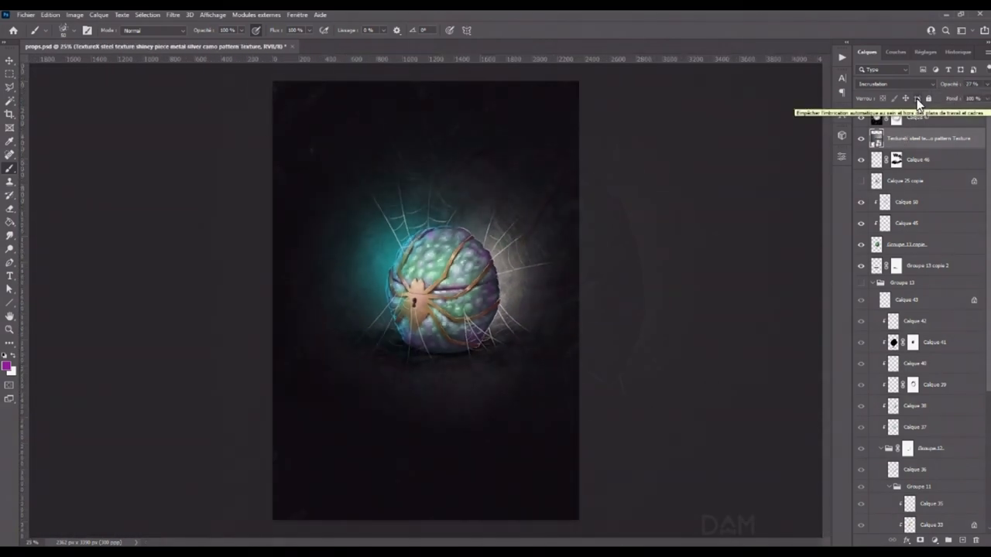